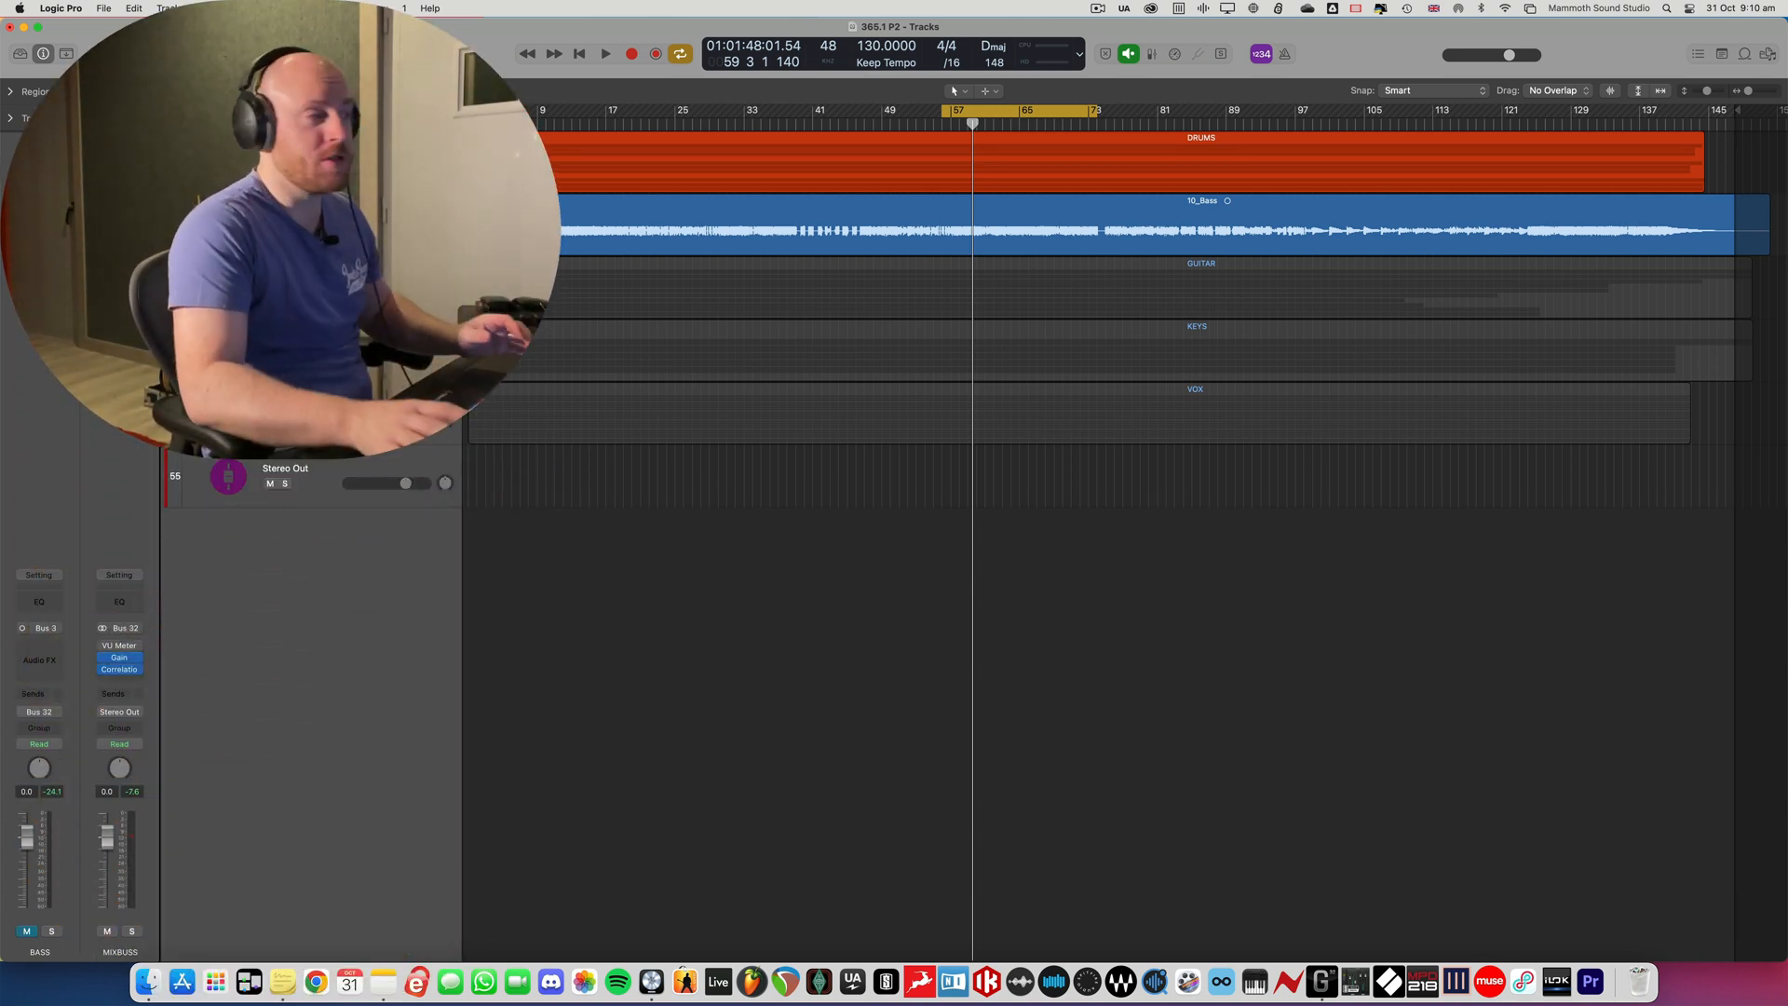
- Show the mixer with the DRUMS stack expanded and play back the drum mix
{"action": "left_click", "coordinate": [198, 162]}
{"action": "key", "text": "x"}
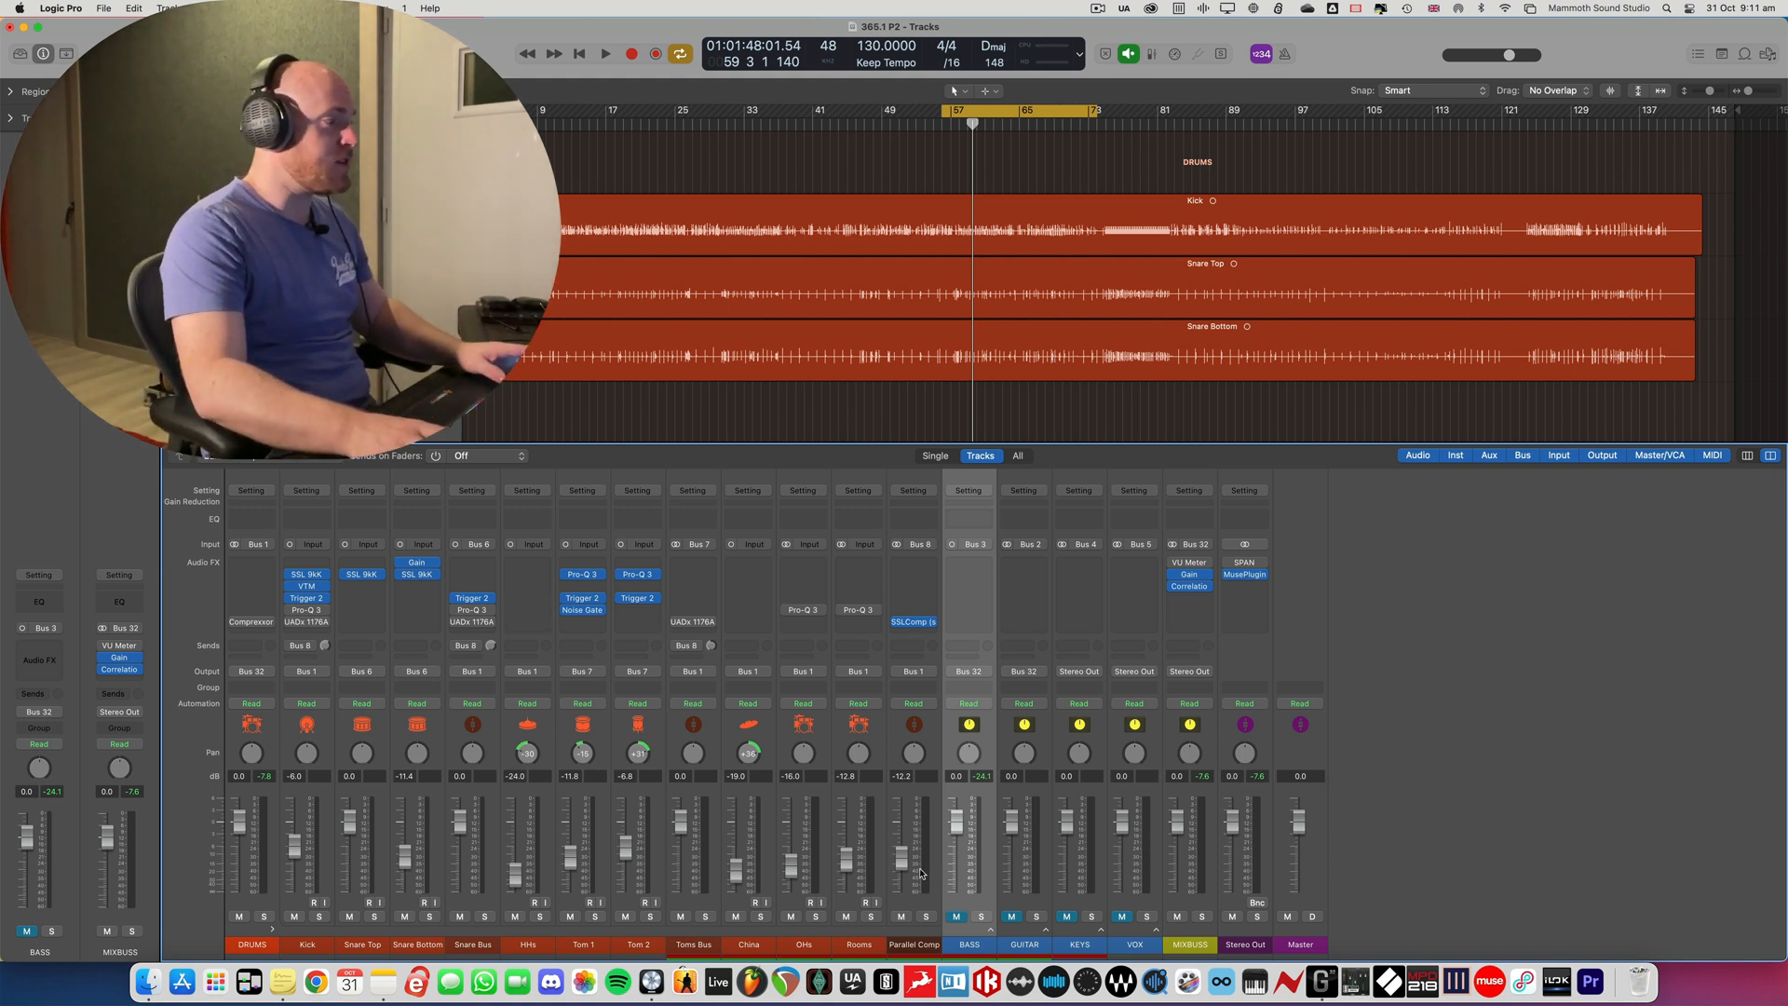
{"action": "key", "text": "space"}
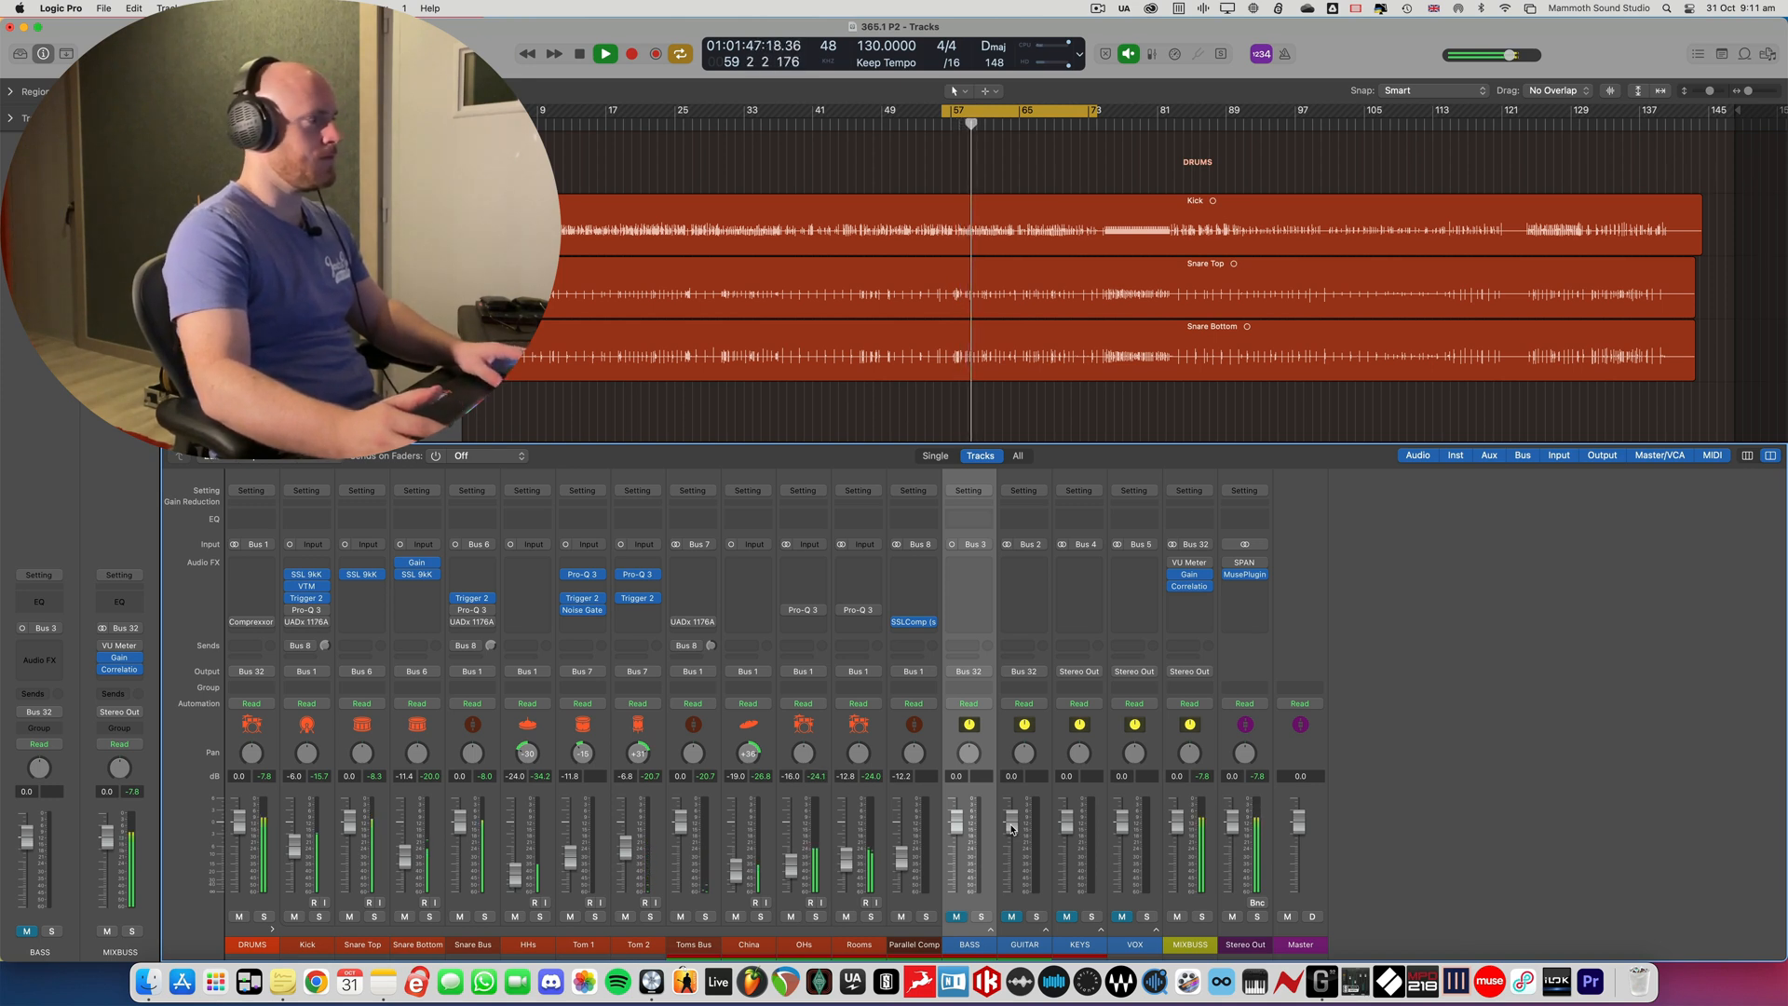
{"action": "key", "text": "space"}
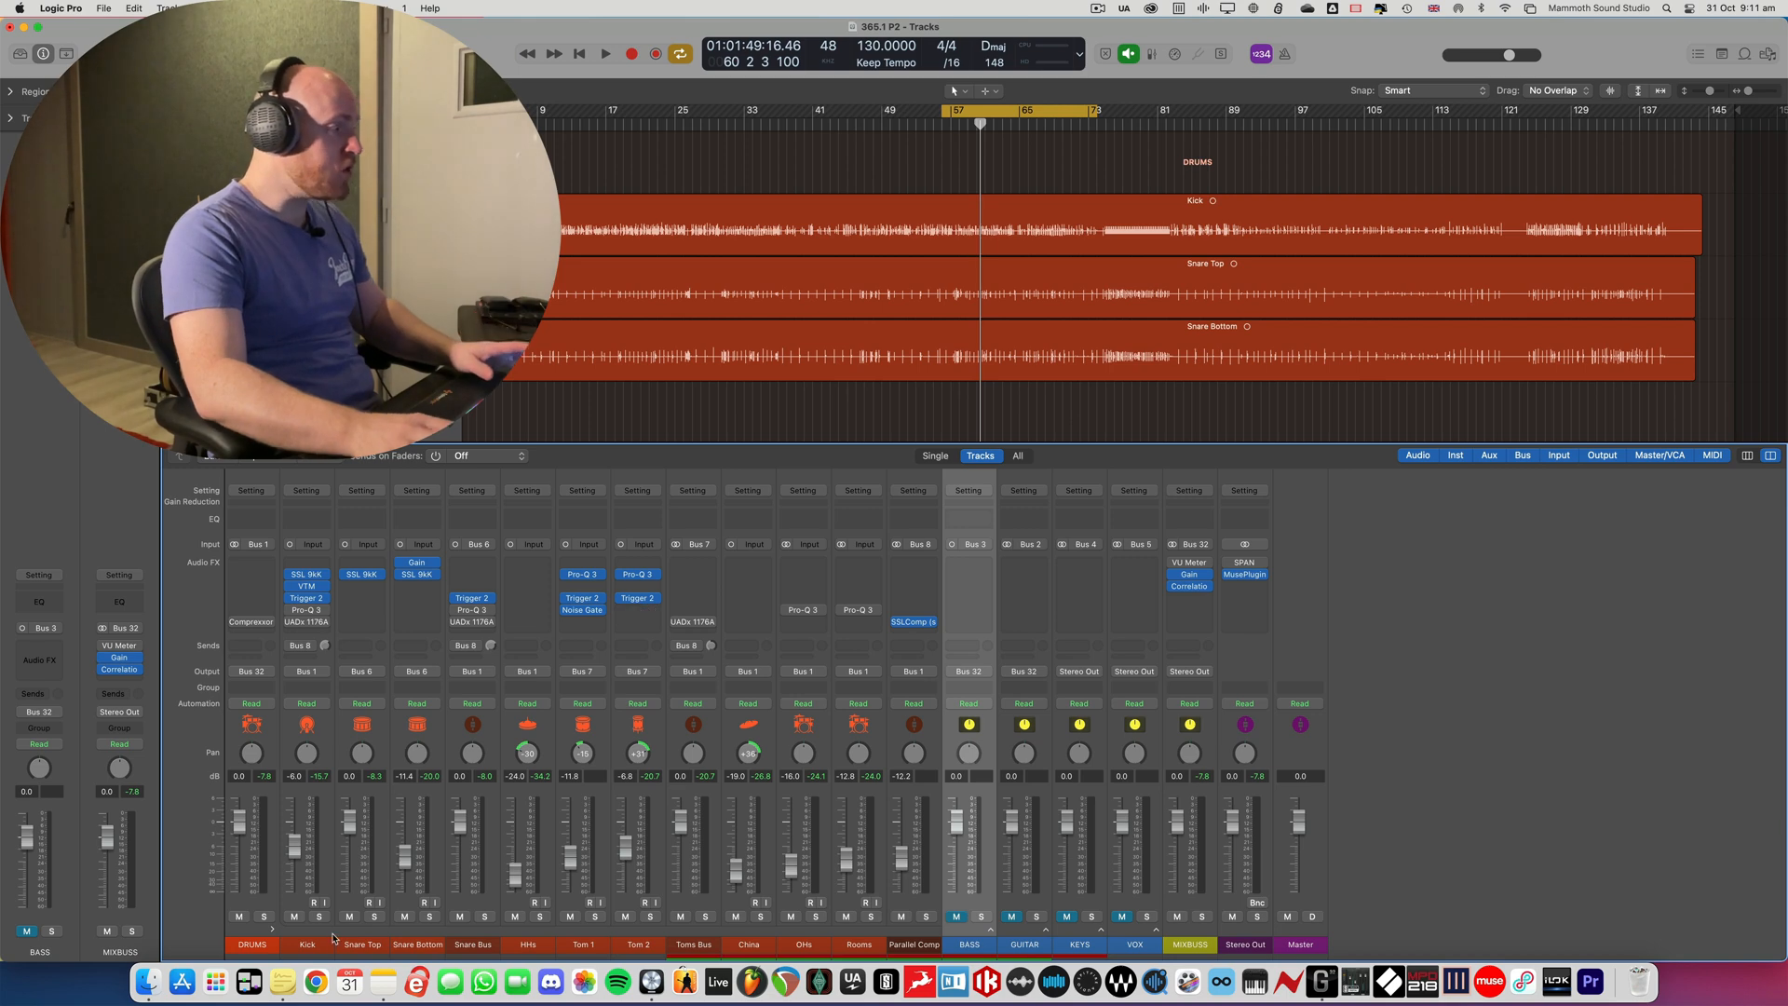
- Collapse the DRUMS stack, and solo the Bass track inside the BASS stack with its volume fader reset to 0.0 dB
{"action": "left_click", "coordinate": [274, 930]}
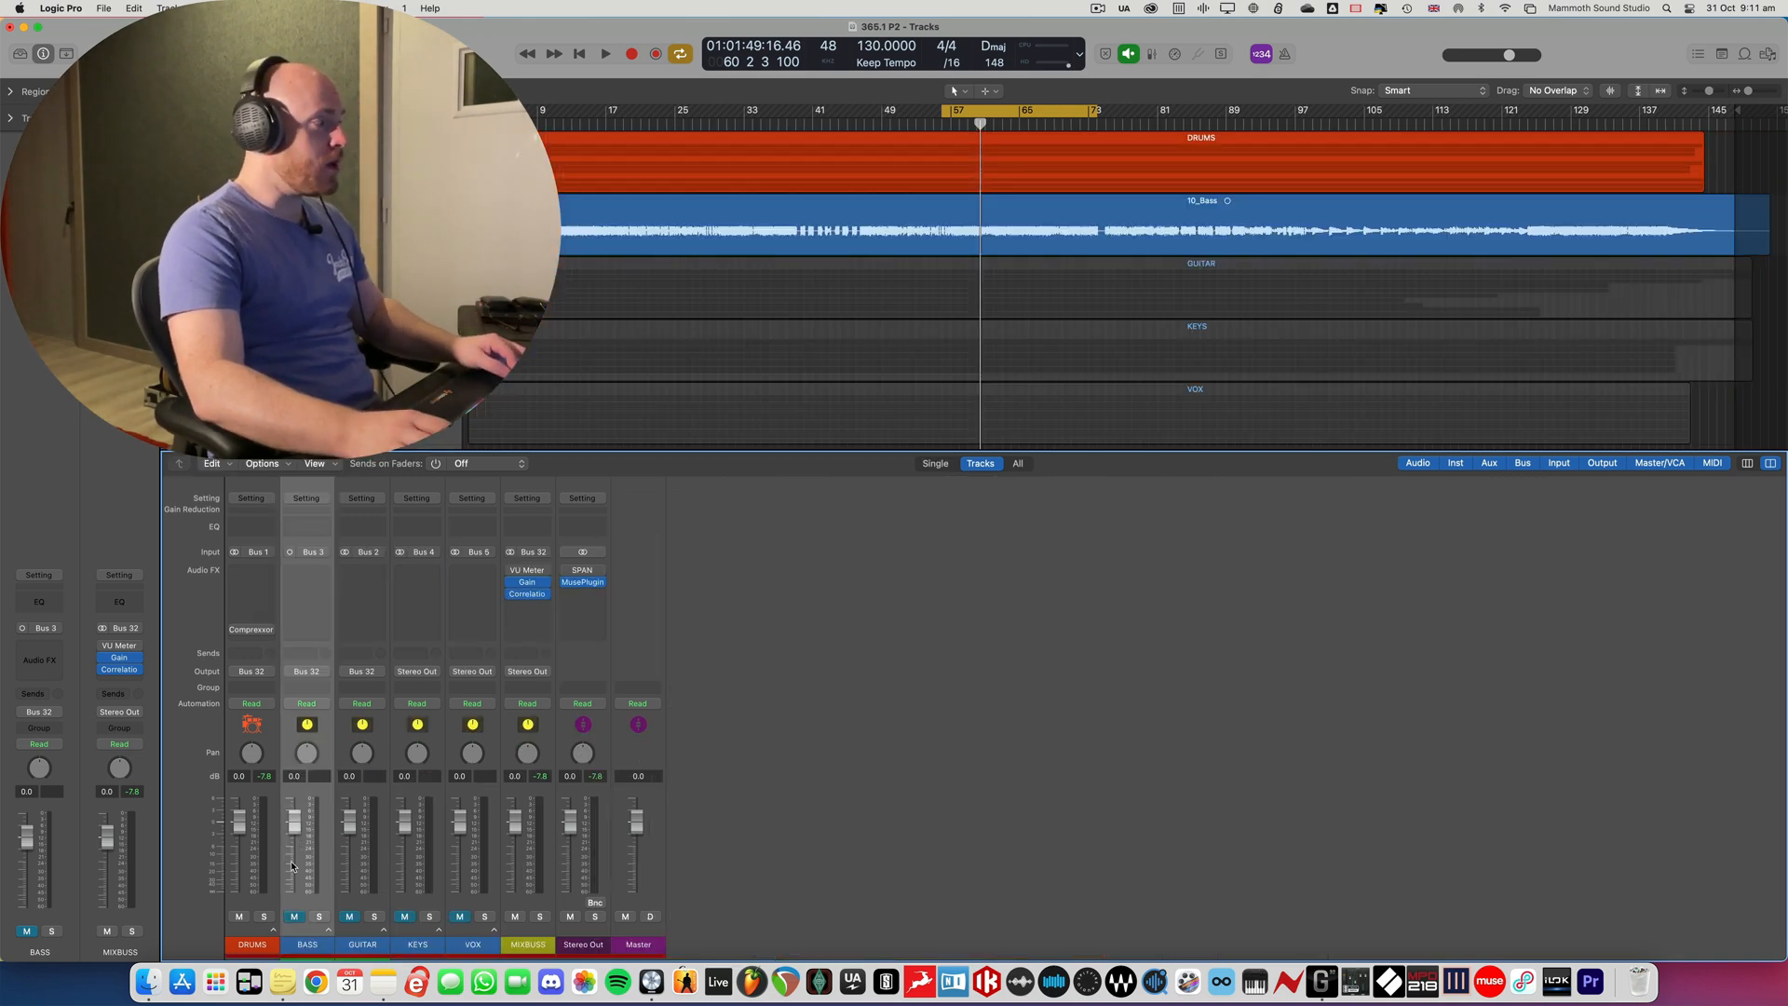
{"action": "key", "text": "x"}
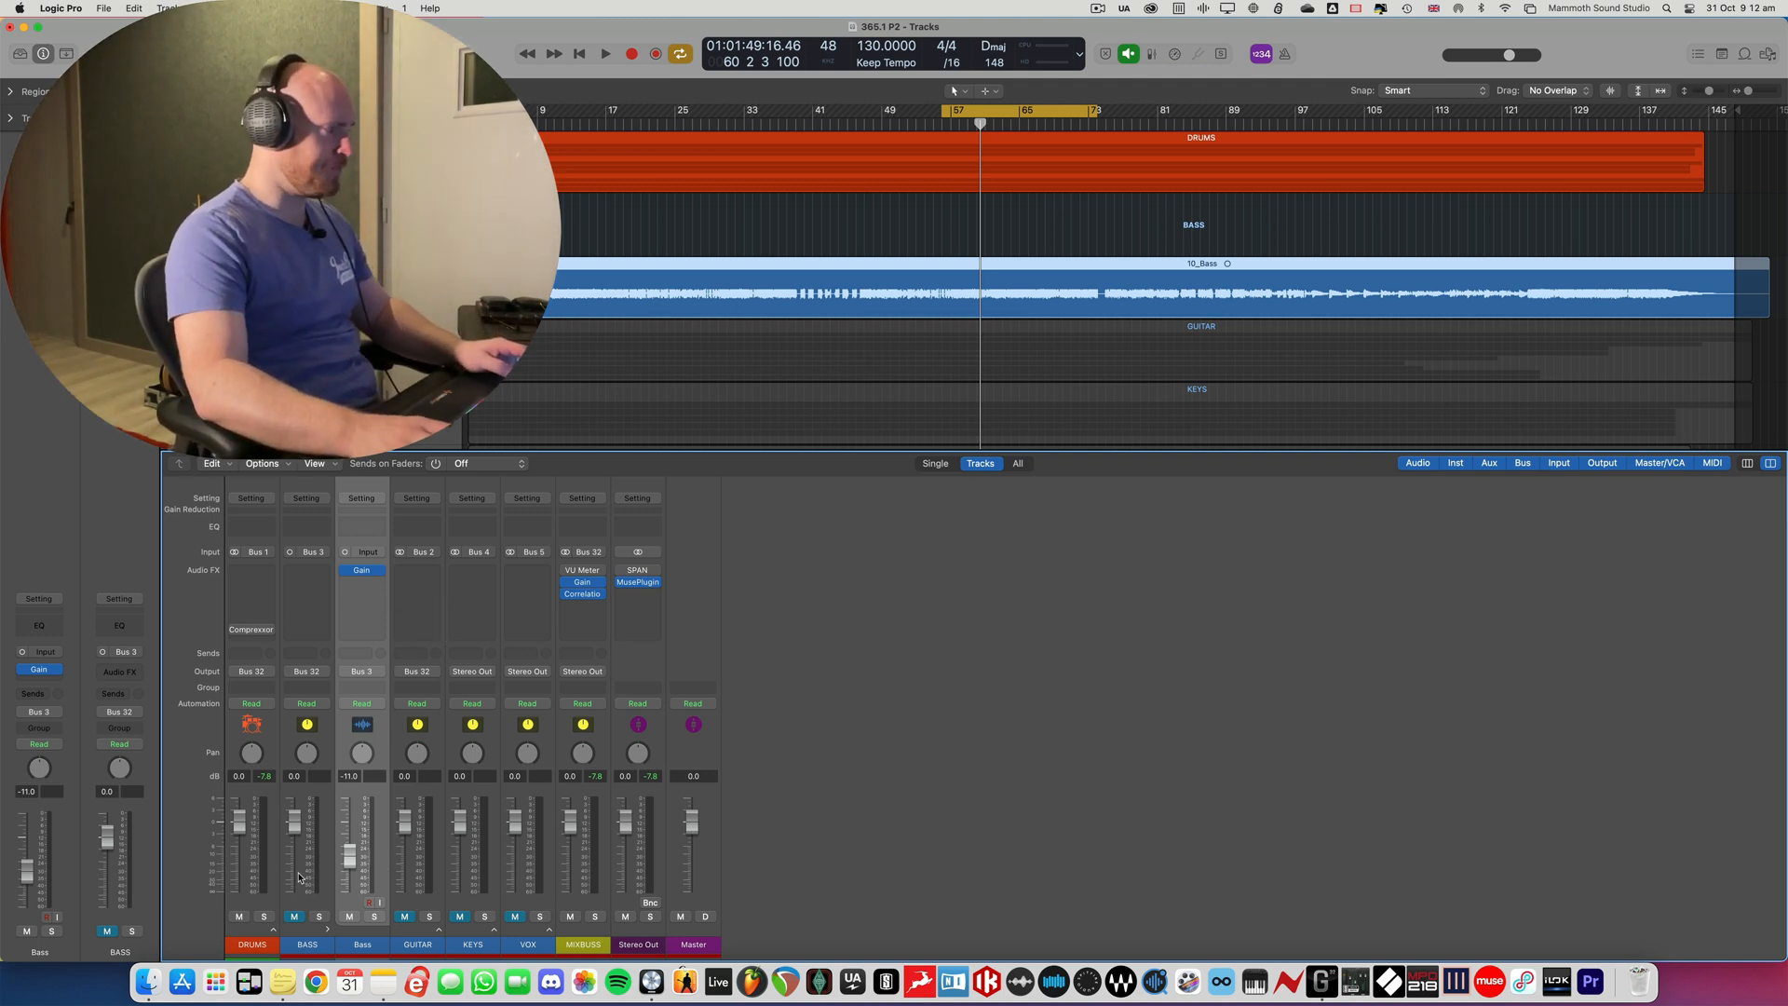
{"action": "left_click", "coordinate": [375, 917]}
{"action": "left_click", "coordinate": [341, 858], "text": "alt"}
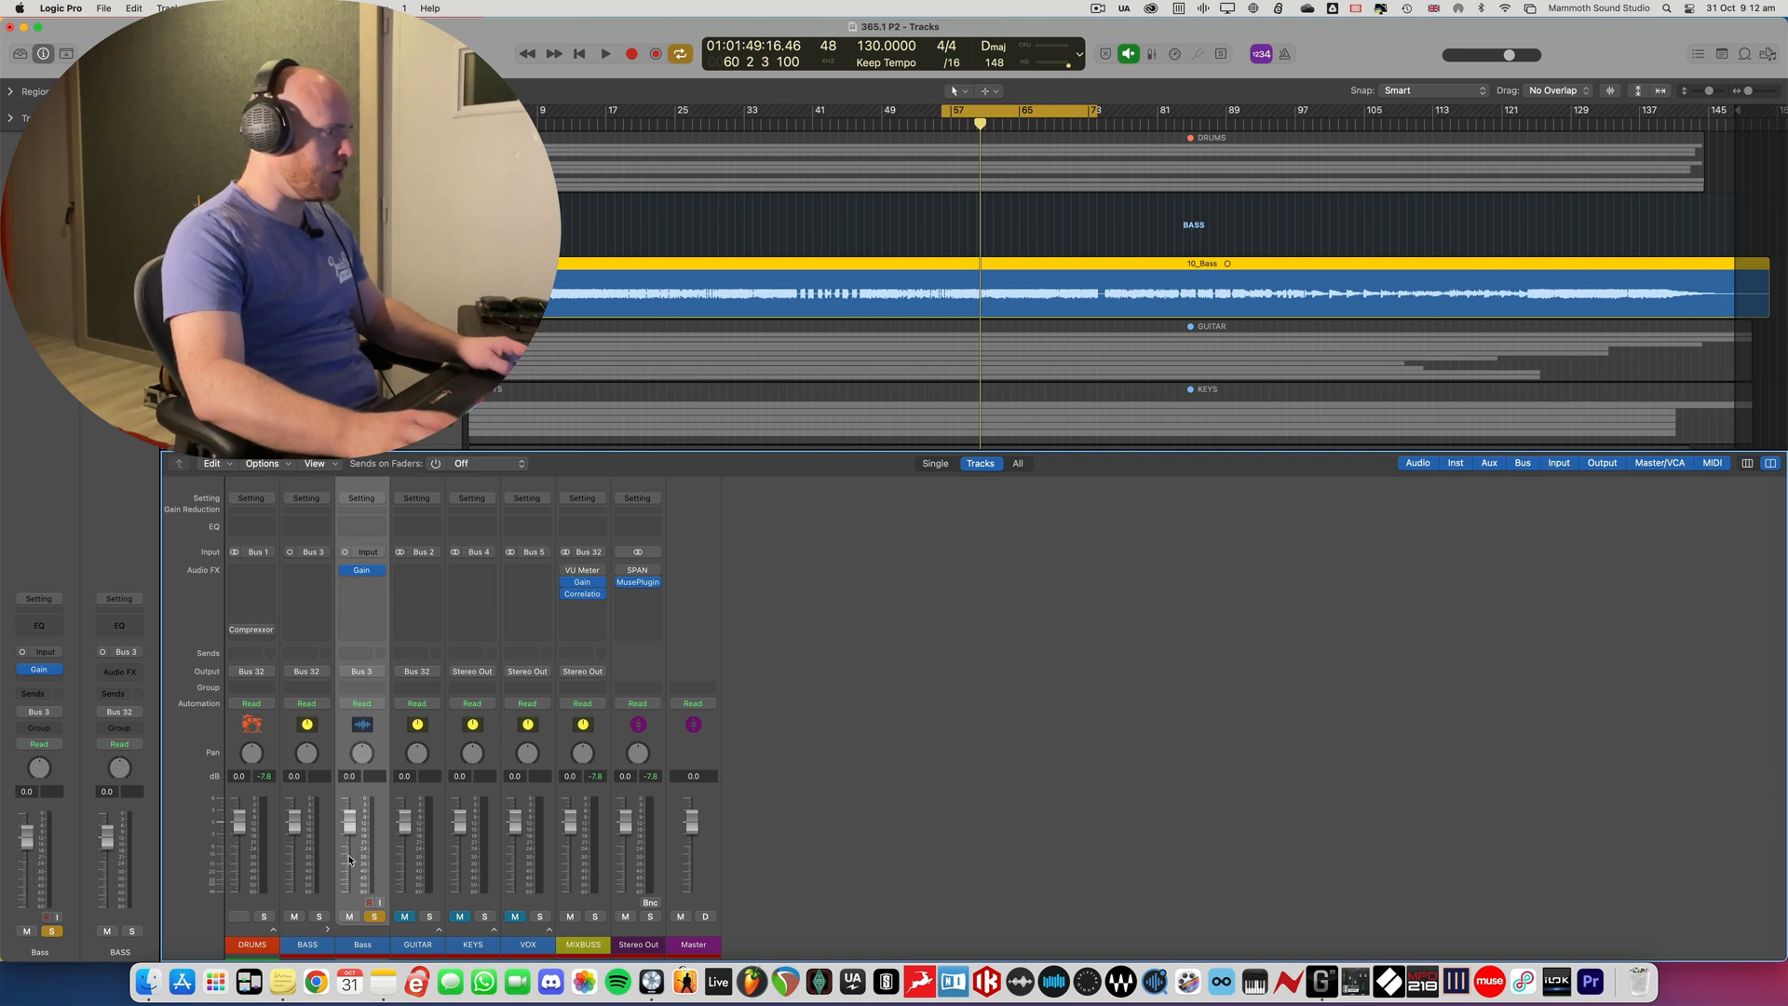
- Check the soloed bass level on the MIXBUSS VU Meter during playback and review the Bass track's Gain plug-in
{"action": "left_click", "coordinate": [584, 570]}
{"action": "left_click", "coordinate": [637, 472]}
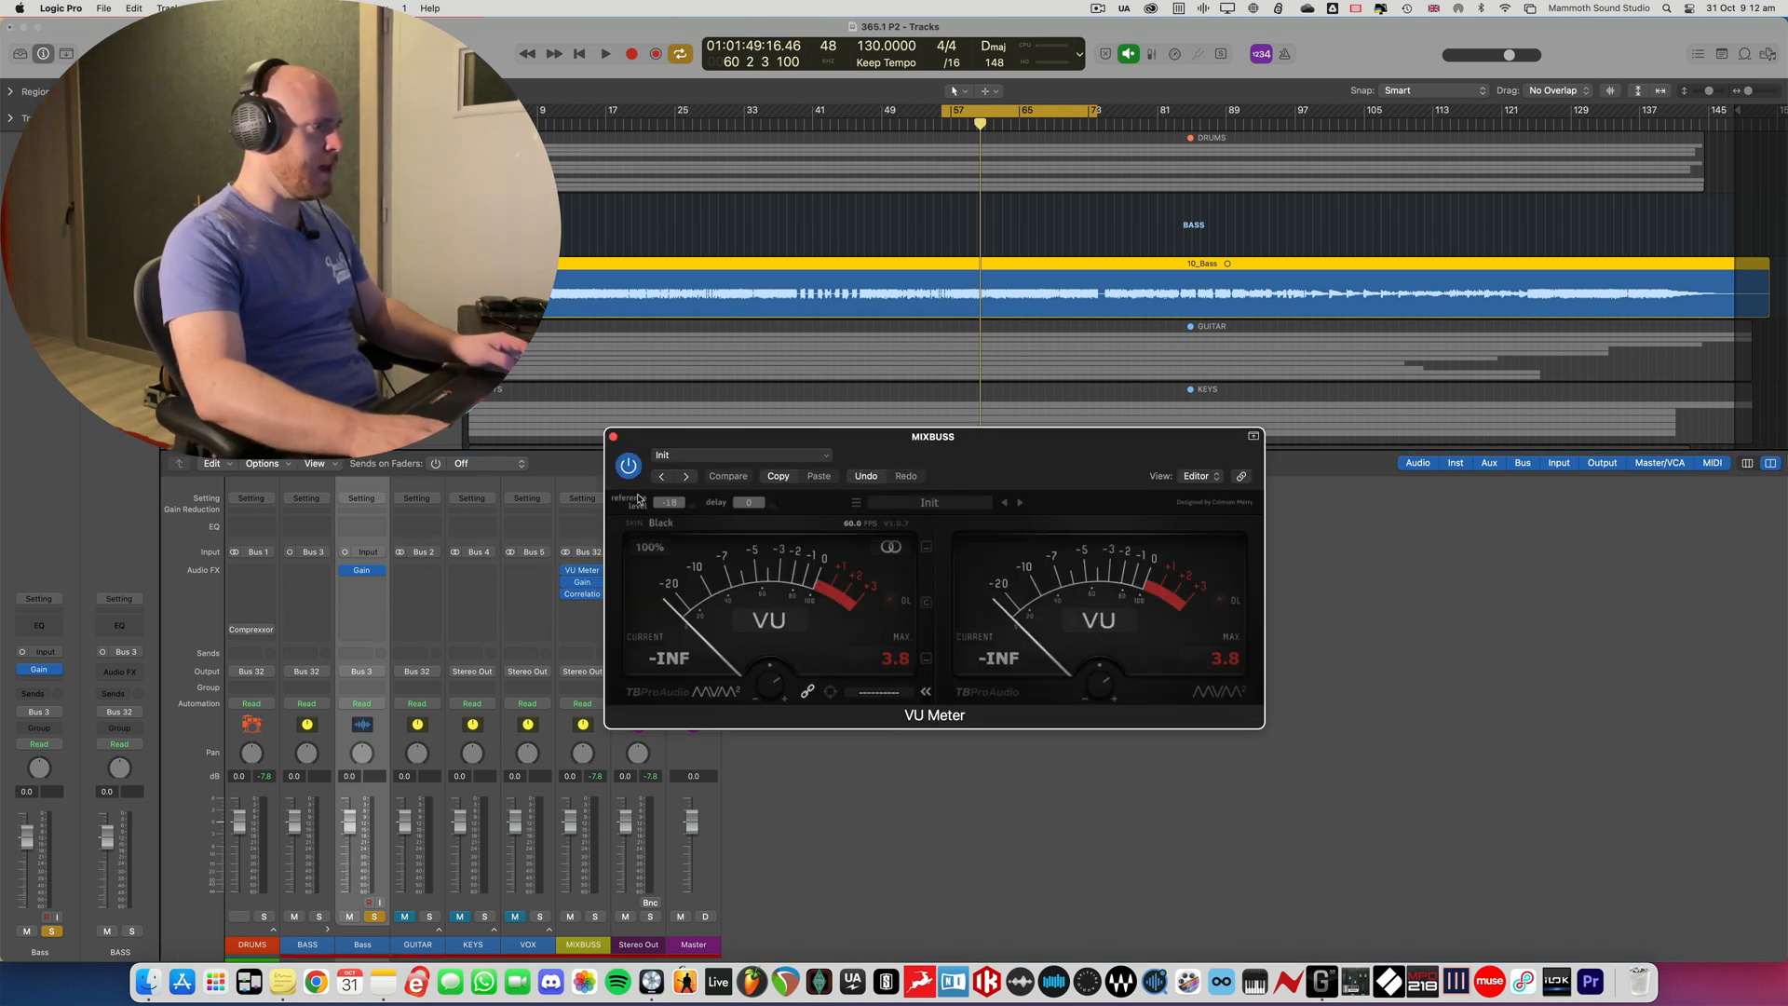
{"action": "left_click", "coordinate": [762, 683]}
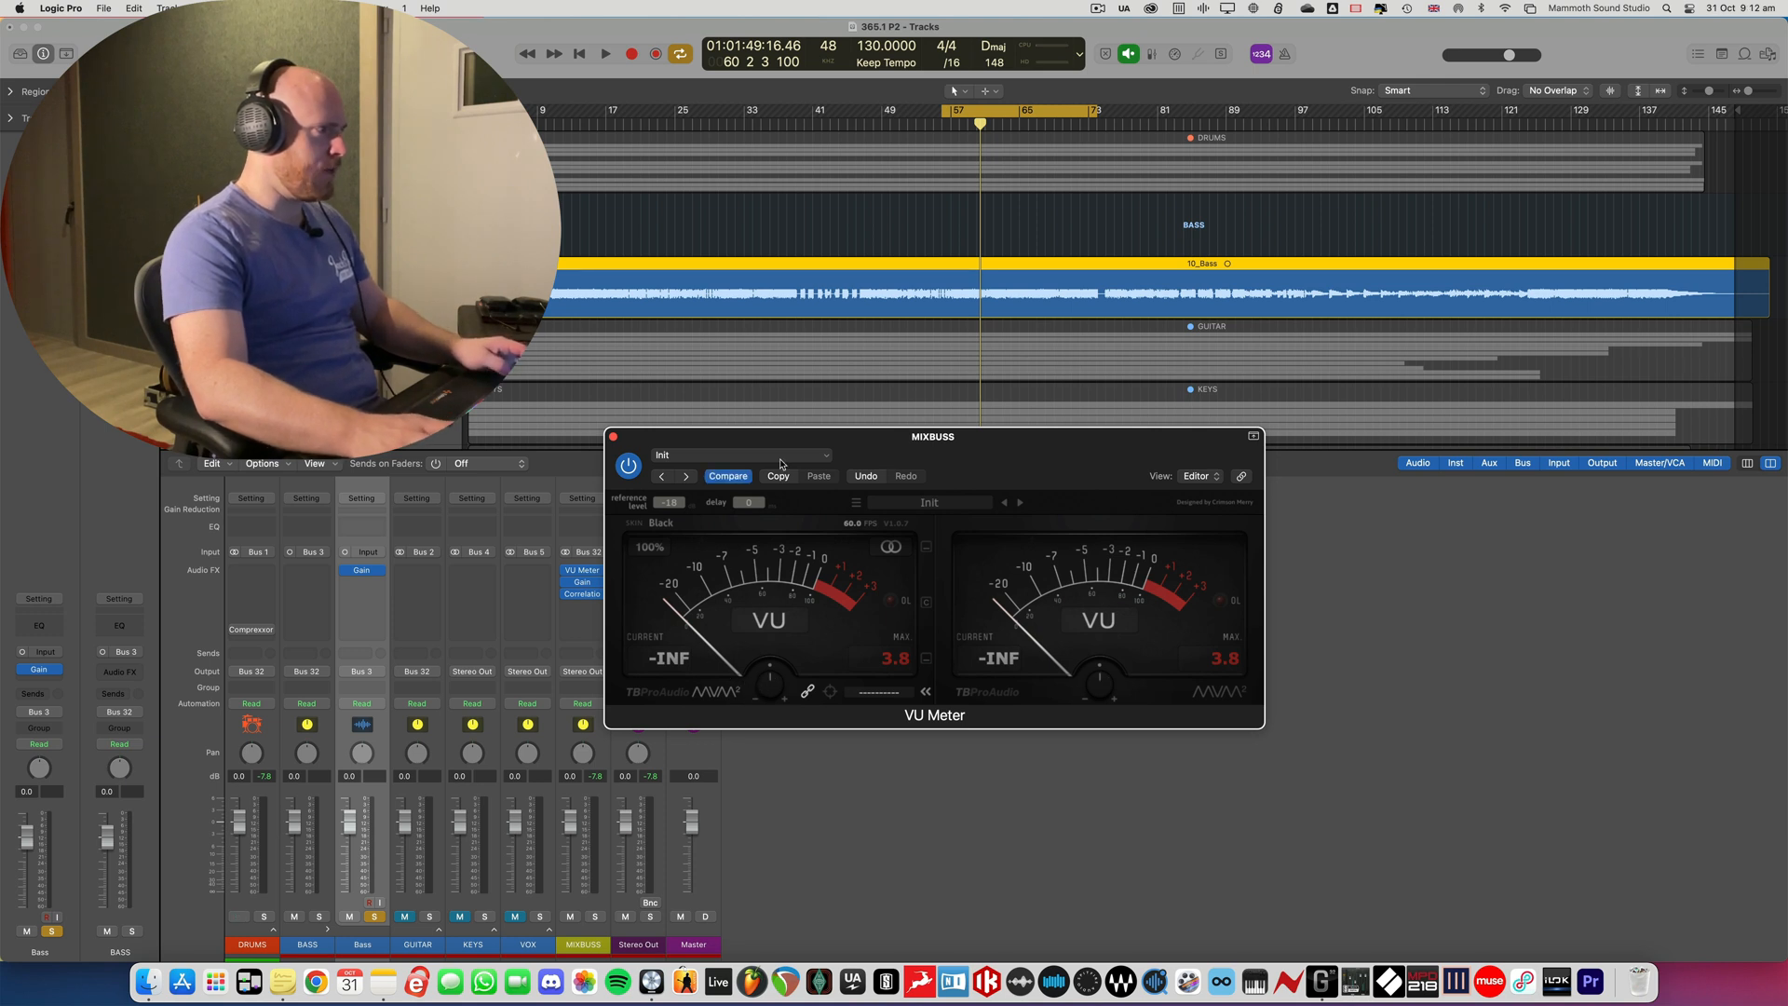
{"action": "left_click_drag", "start_coordinate": [783, 438], "coordinate": [961, 447]}
{"action": "key", "text": "space"}
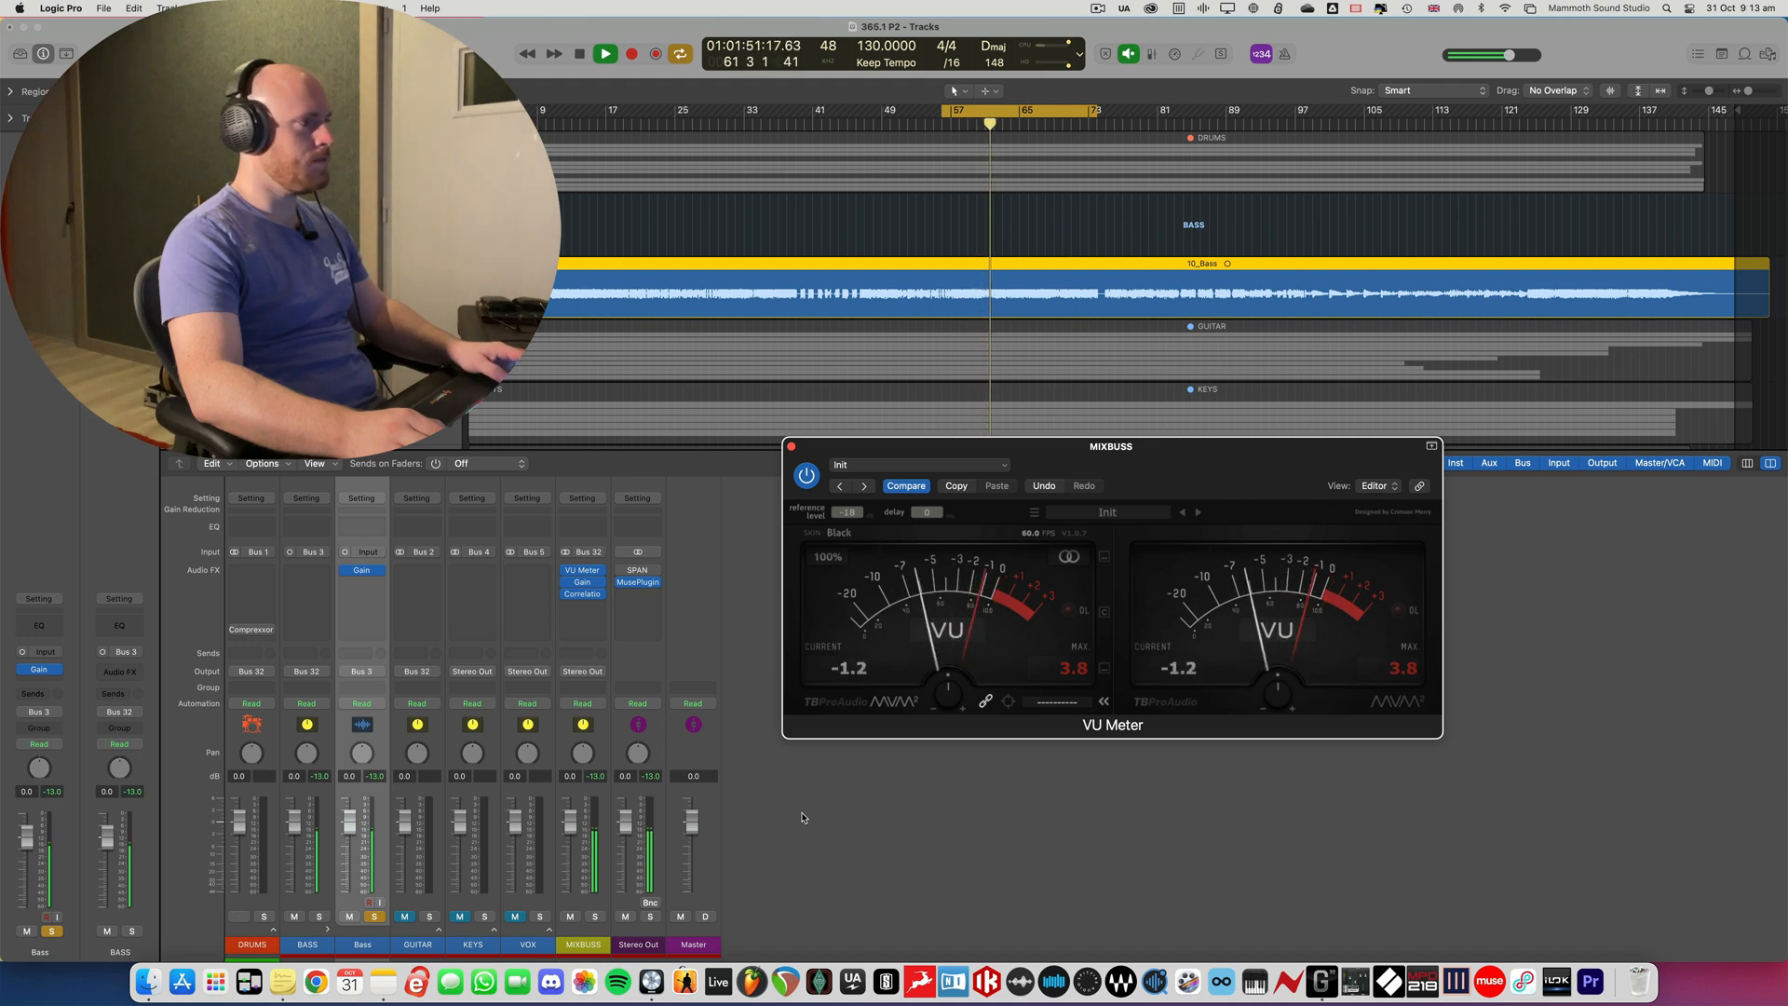
{"action": "key", "text": "space"}
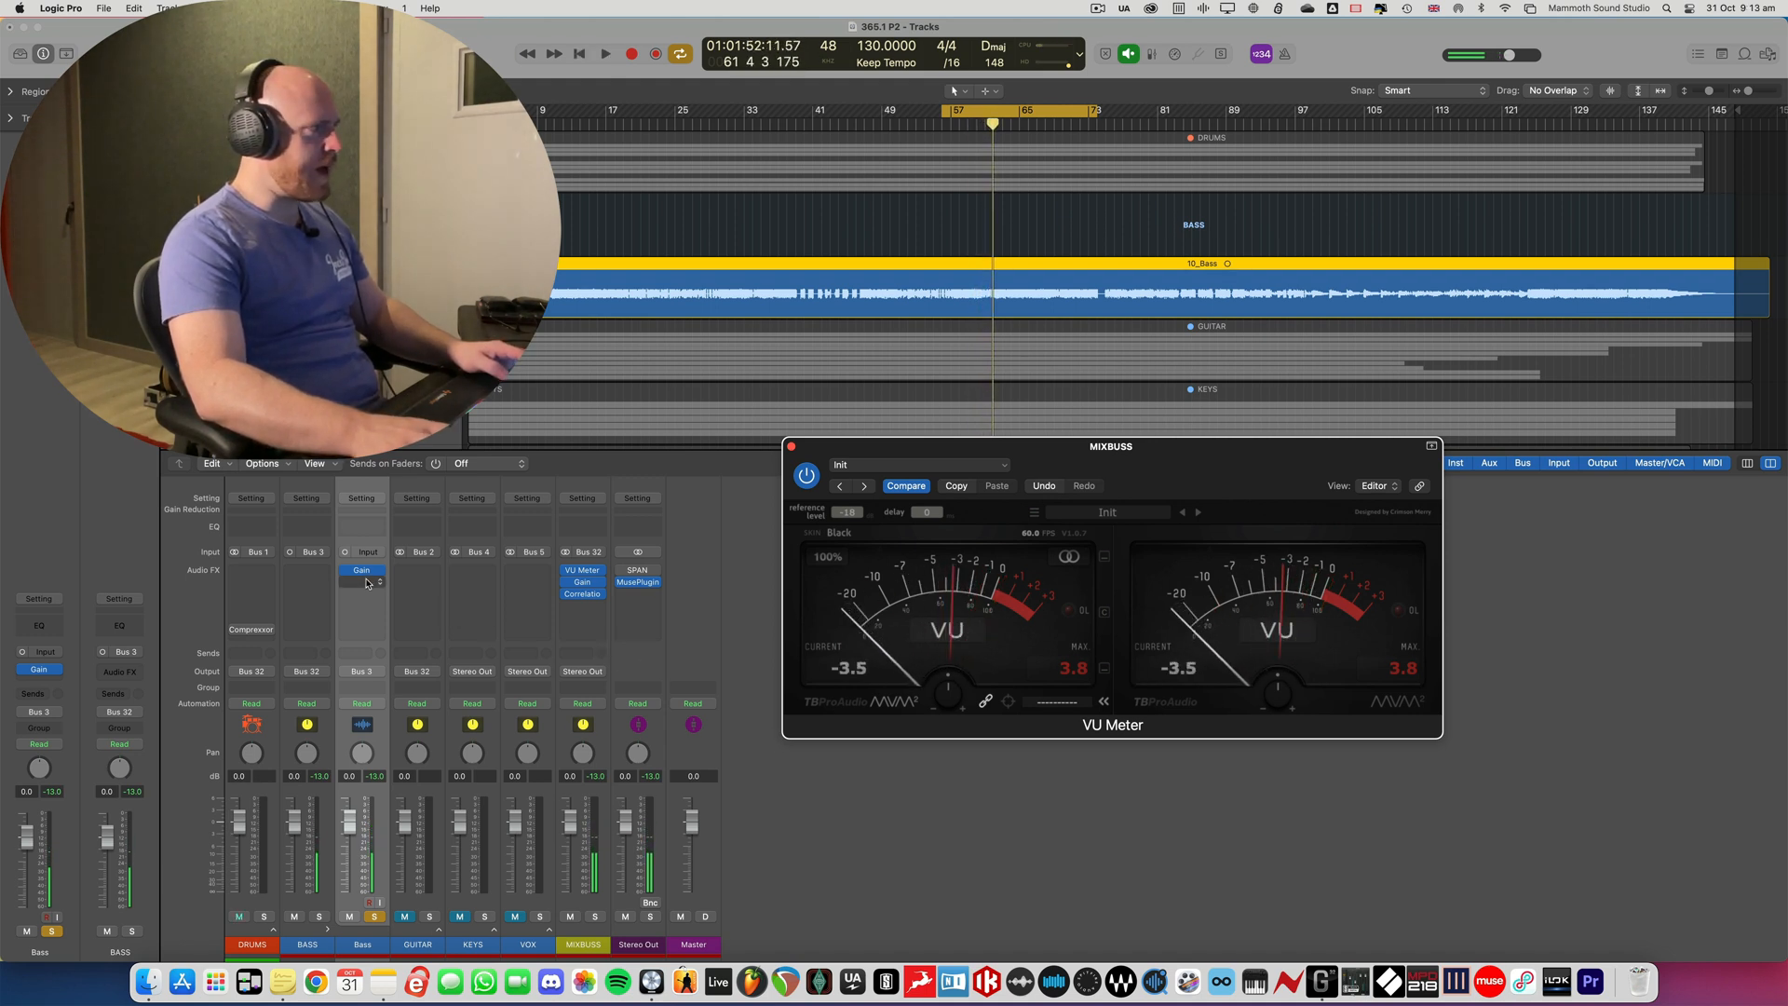
{"action": "left_click", "coordinate": [361, 570]}
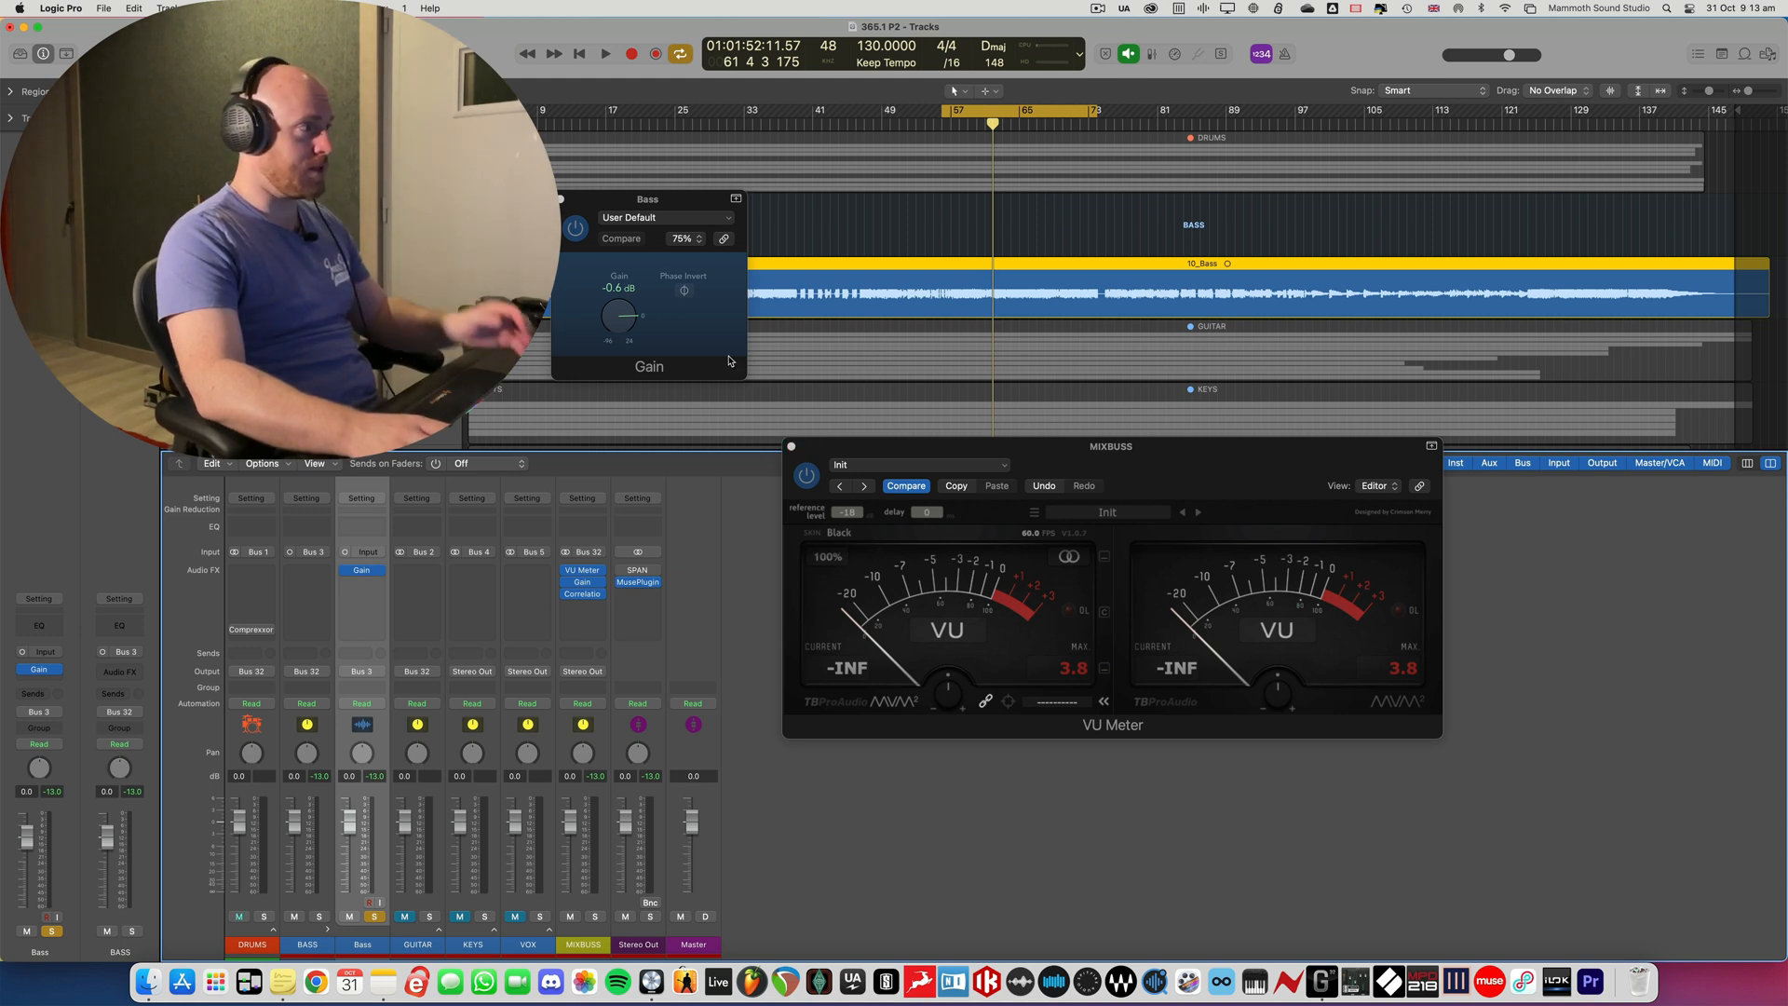
{"action": "left_click", "coordinate": [561, 200]}
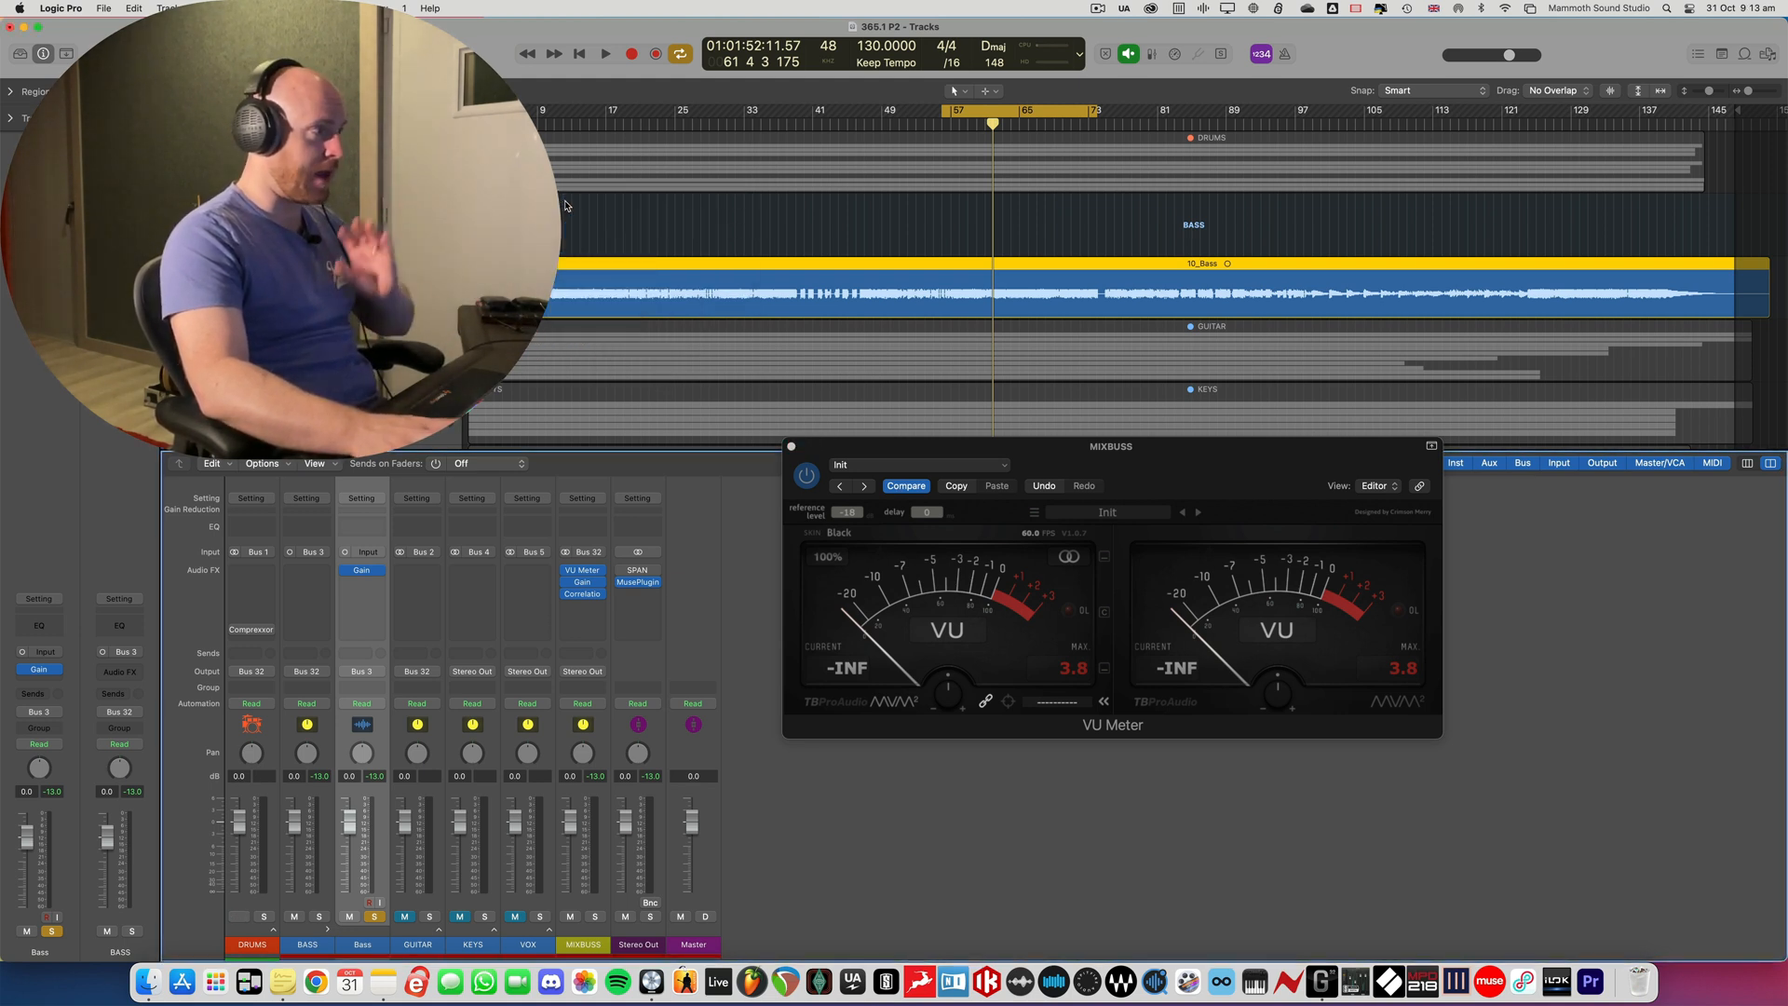
- Replace the Bass solo with a solo on the Kick track and play it while watching the VU Meter
{"action": "left_click_drag", "start_coordinate": [840, 463], "coordinate": [928, 433]}
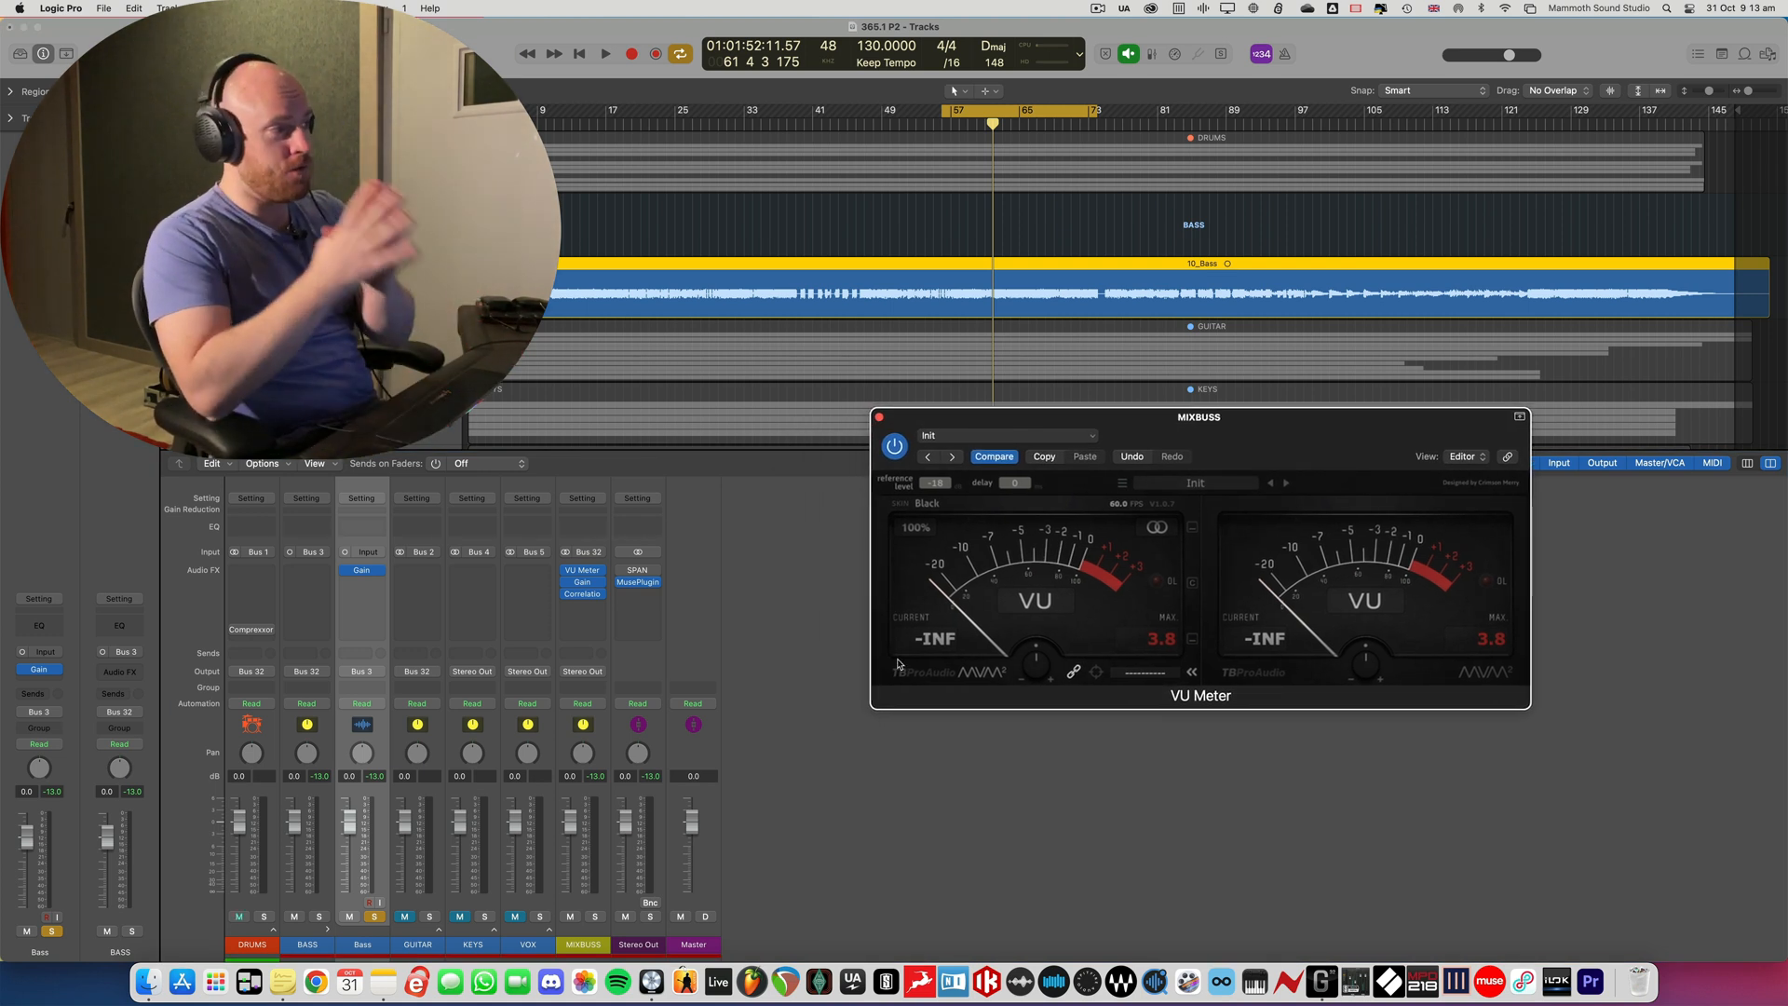
{"action": "left_click", "coordinate": [374, 916]}
{"action": "left_click", "coordinate": [273, 929]}
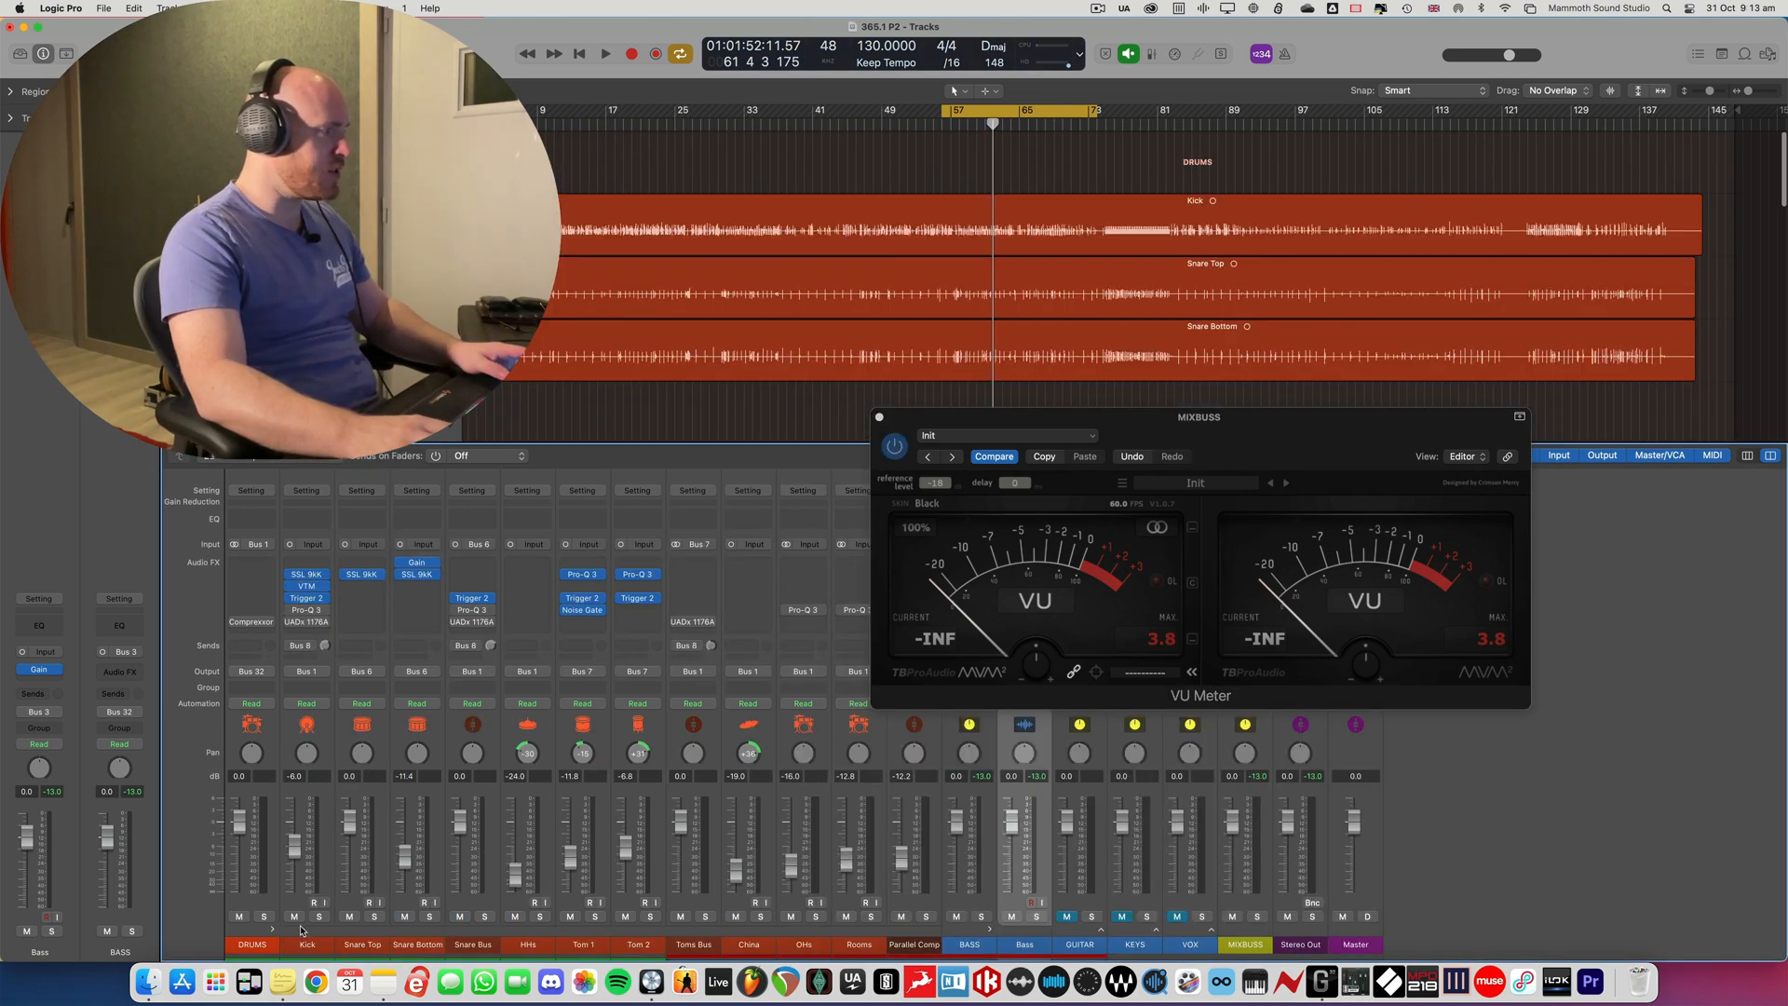
{"action": "left_click", "coordinate": [321, 916]}
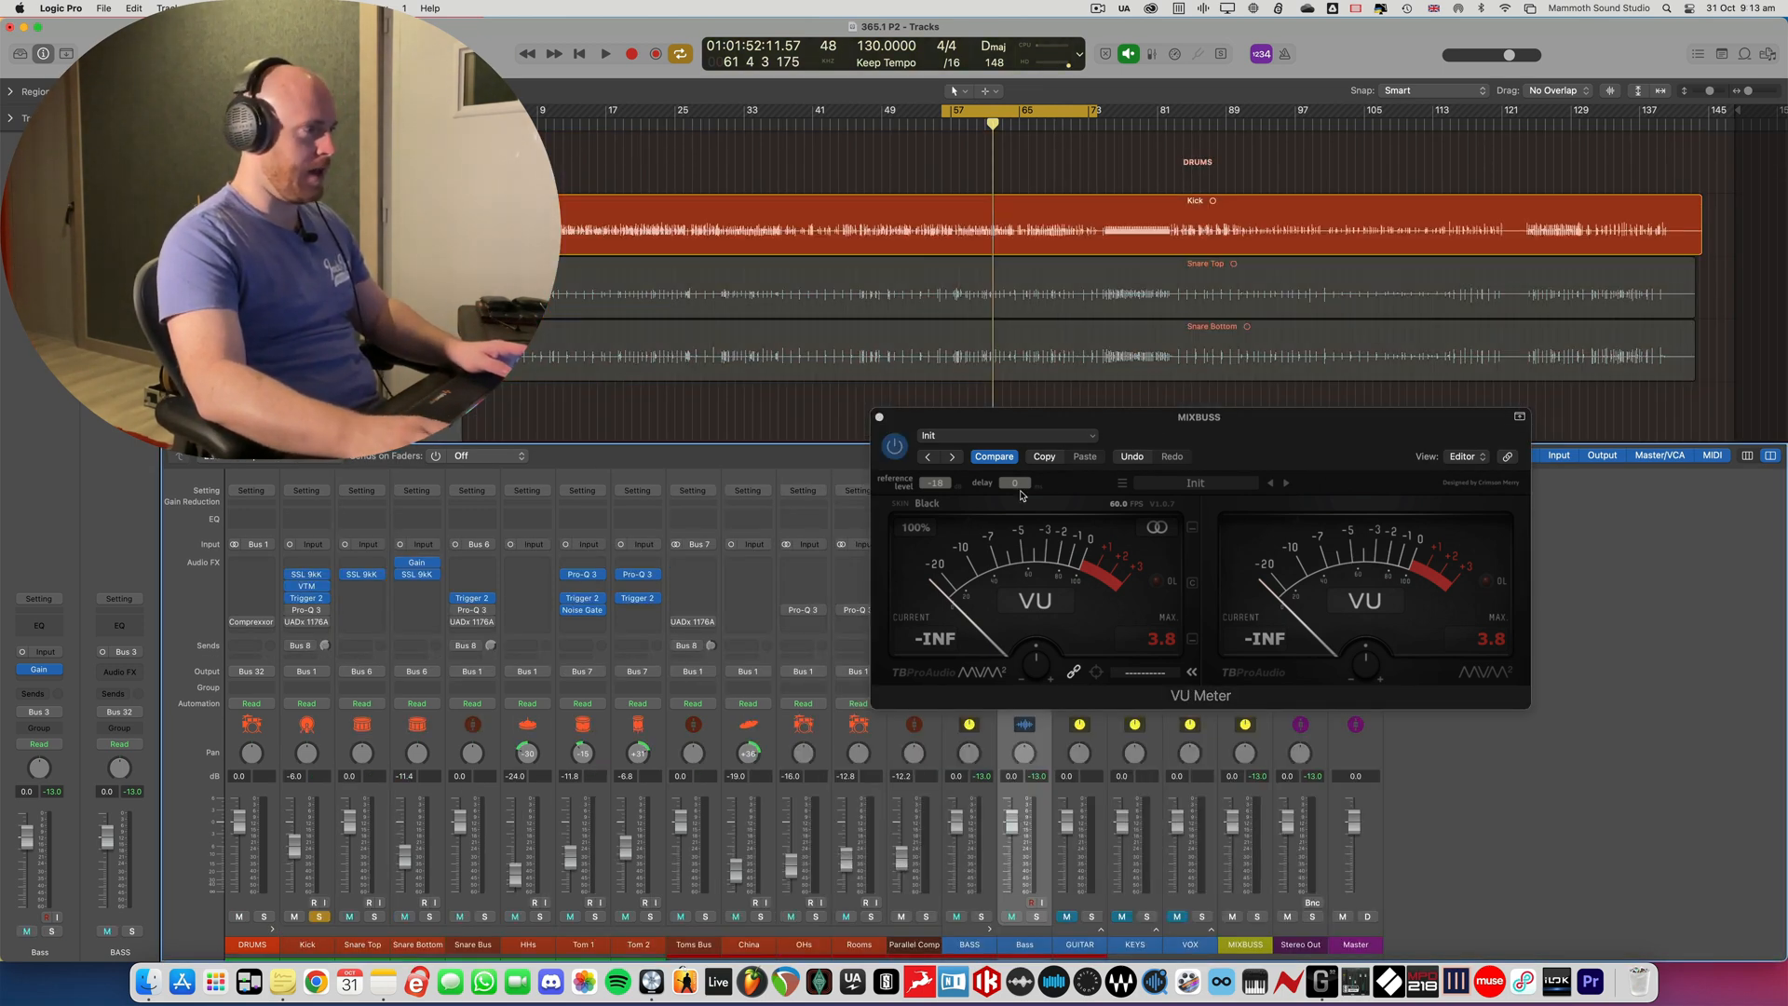
{"action": "left_click_drag", "start_coordinate": [1162, 425], "coordinate": [1142, 430]}
{"action": "key", "text": "space"}
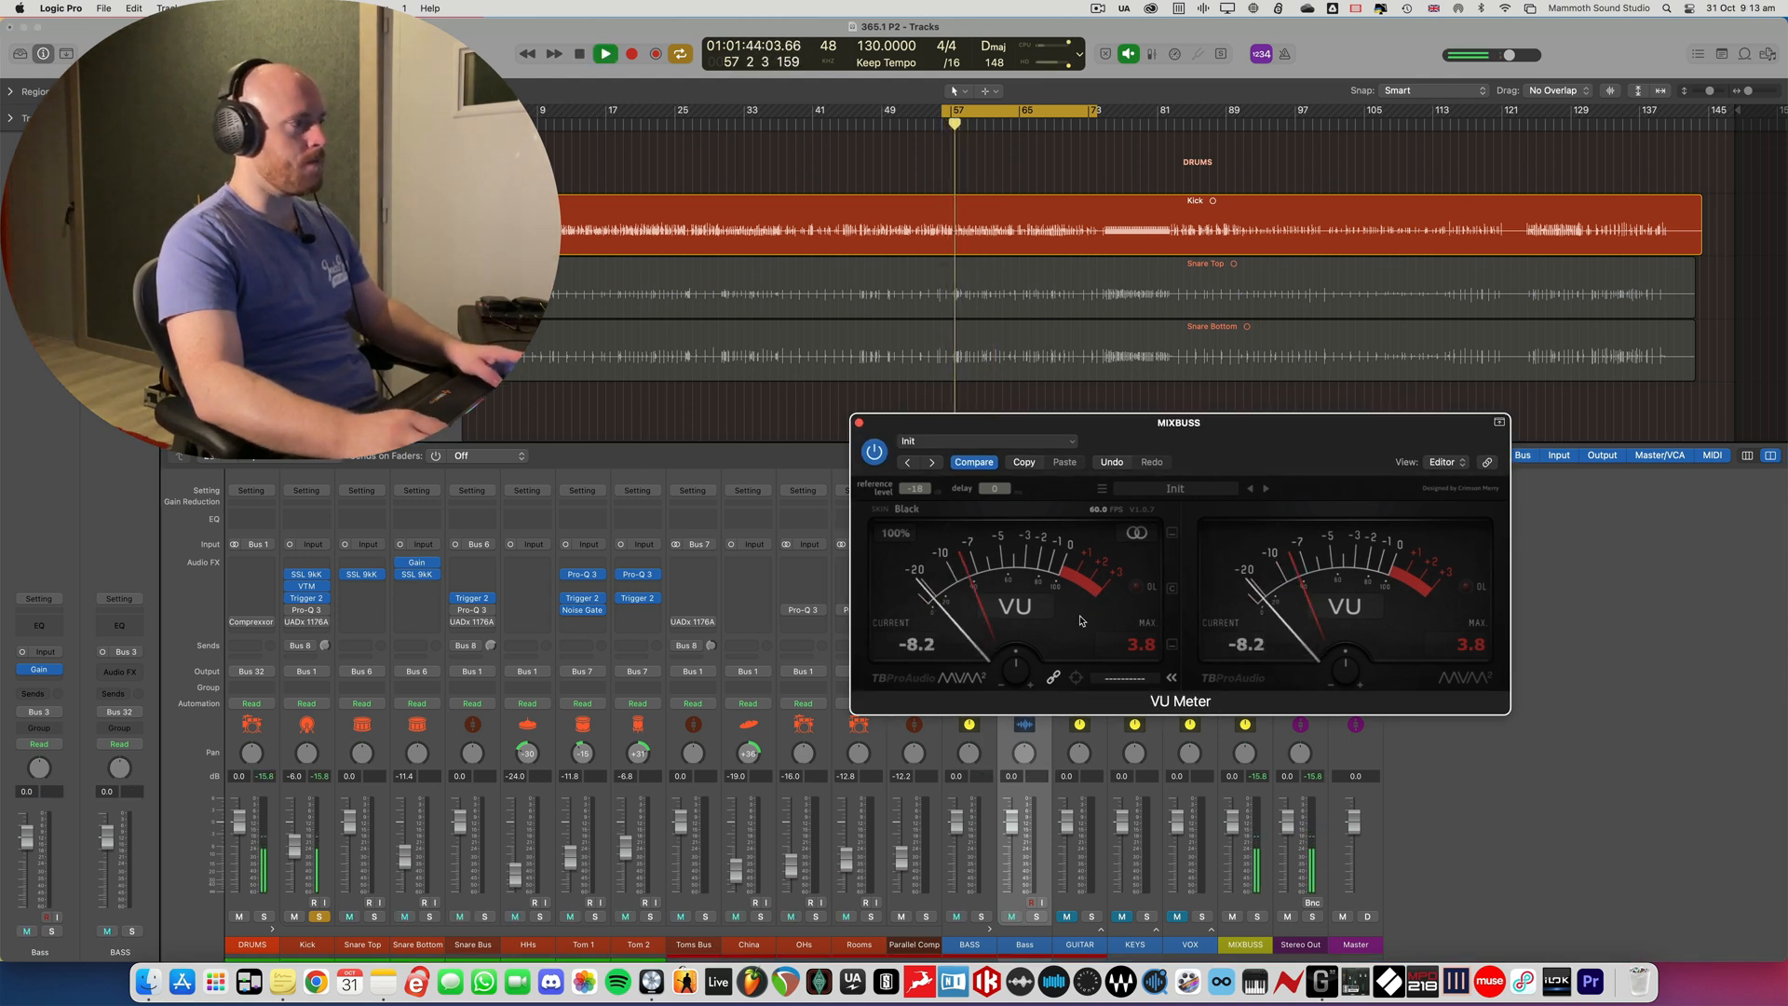
{"action": "key", "text": "space"}
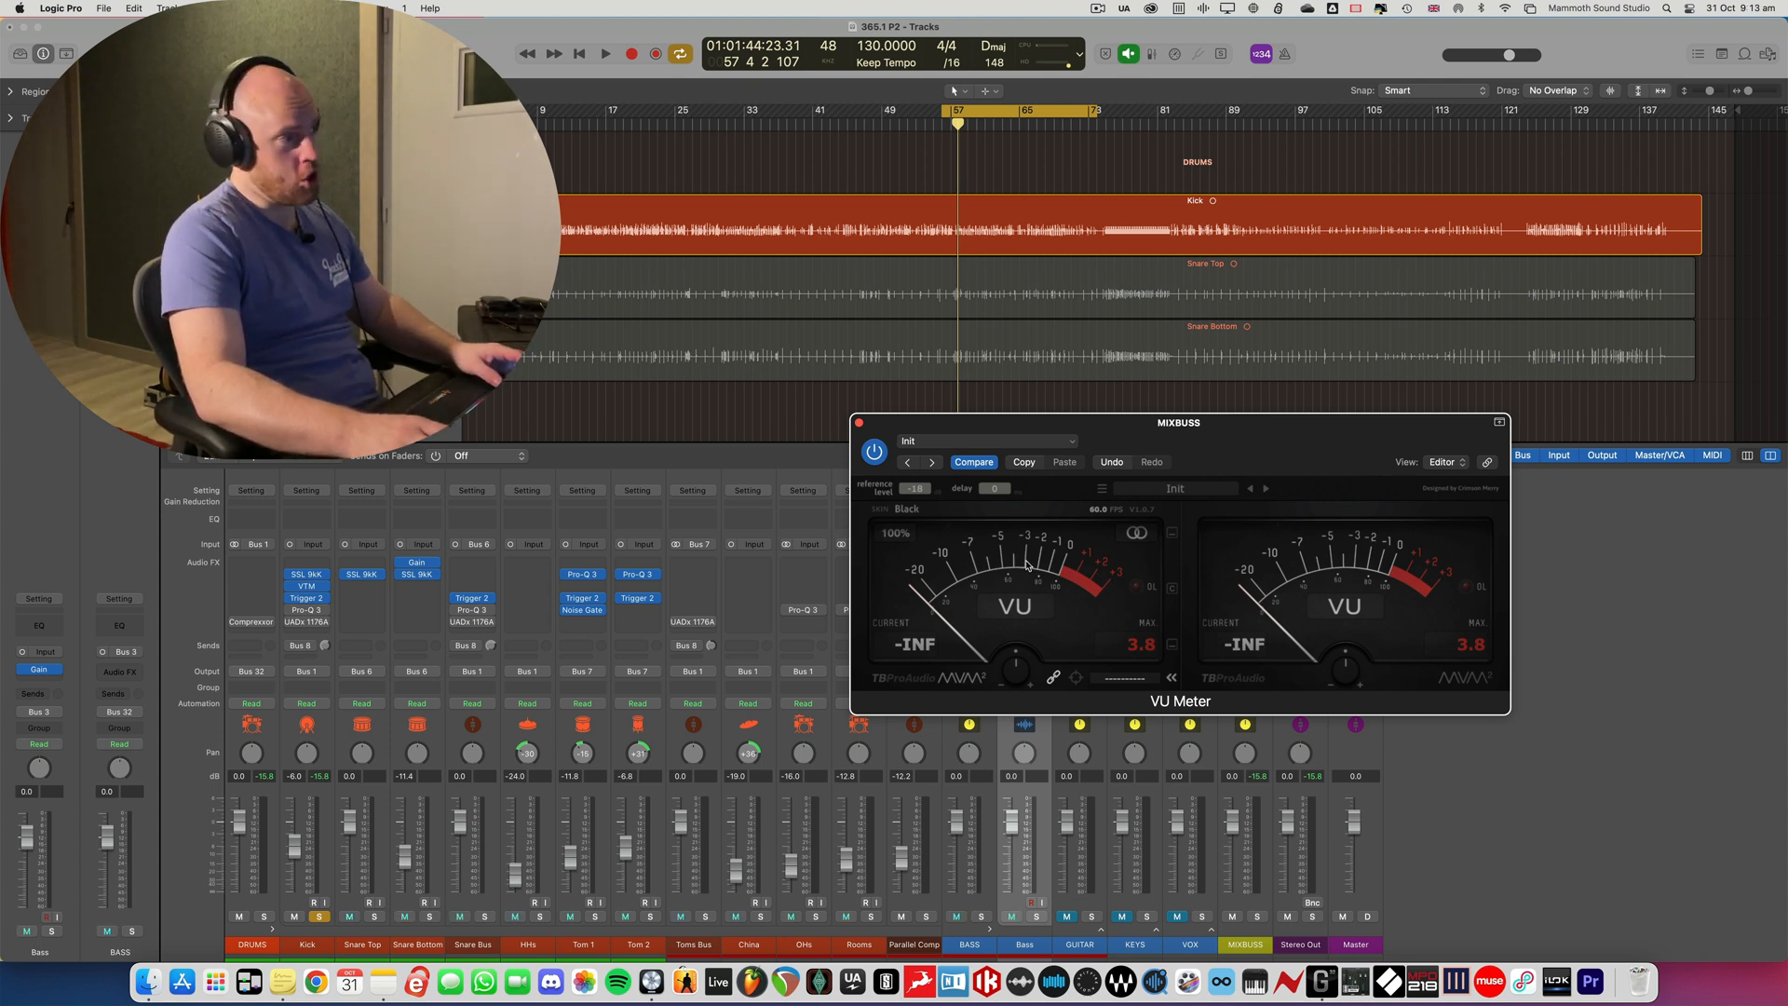
- Raise the VU Meter's trim knob during playback until the soloed kick reads about -2 VU
{"action": "key", "text": "space"}
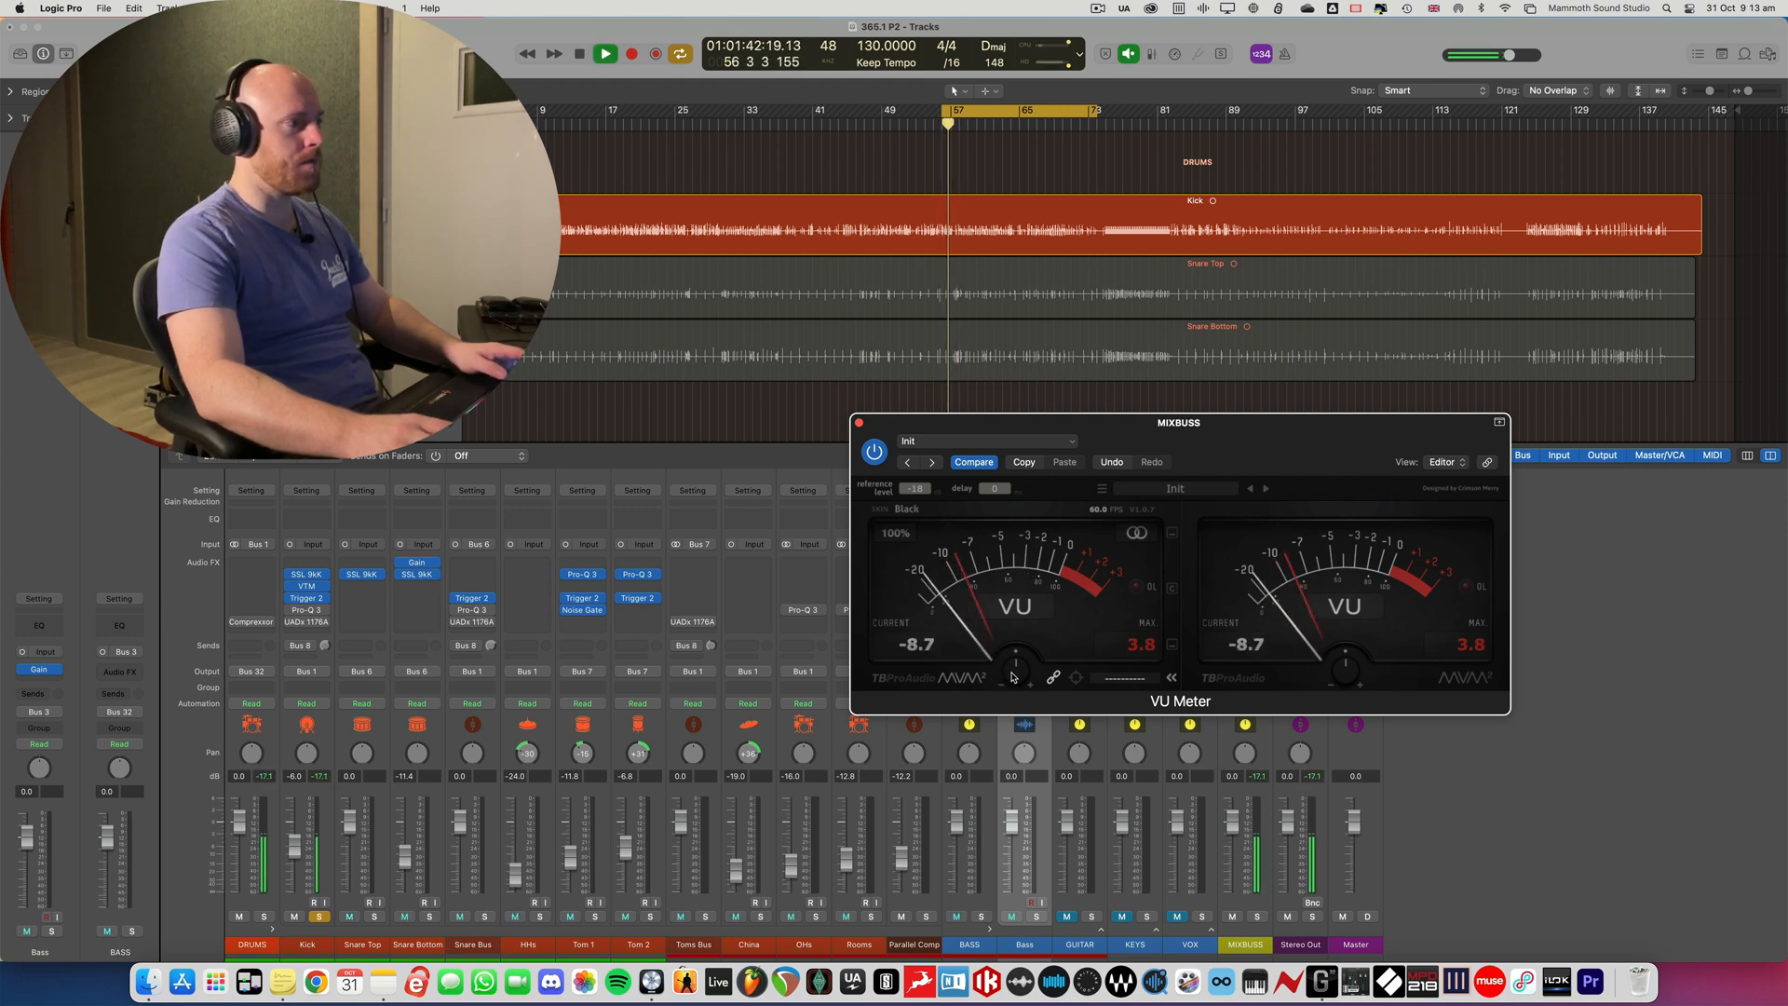
{"action": "left_click_drag", "start_coordinate": [1009, 677], "coordinate": [1029, 644]}
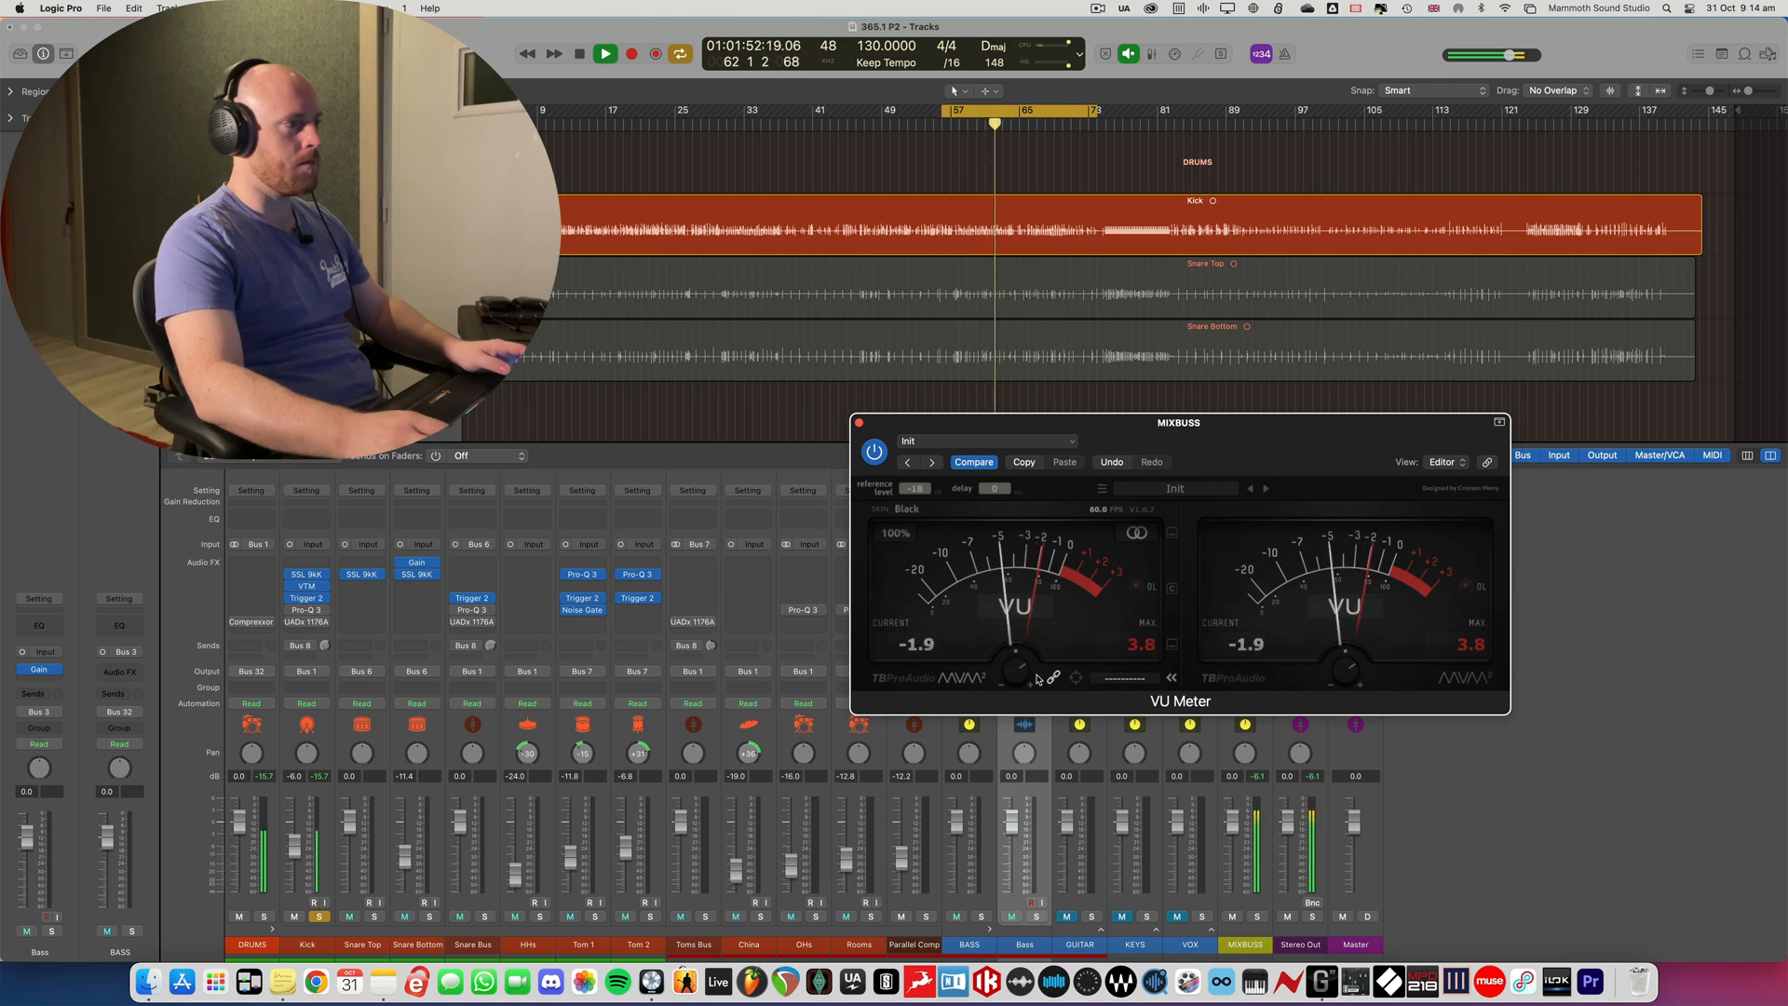
{"action": "key", "text": "space"}
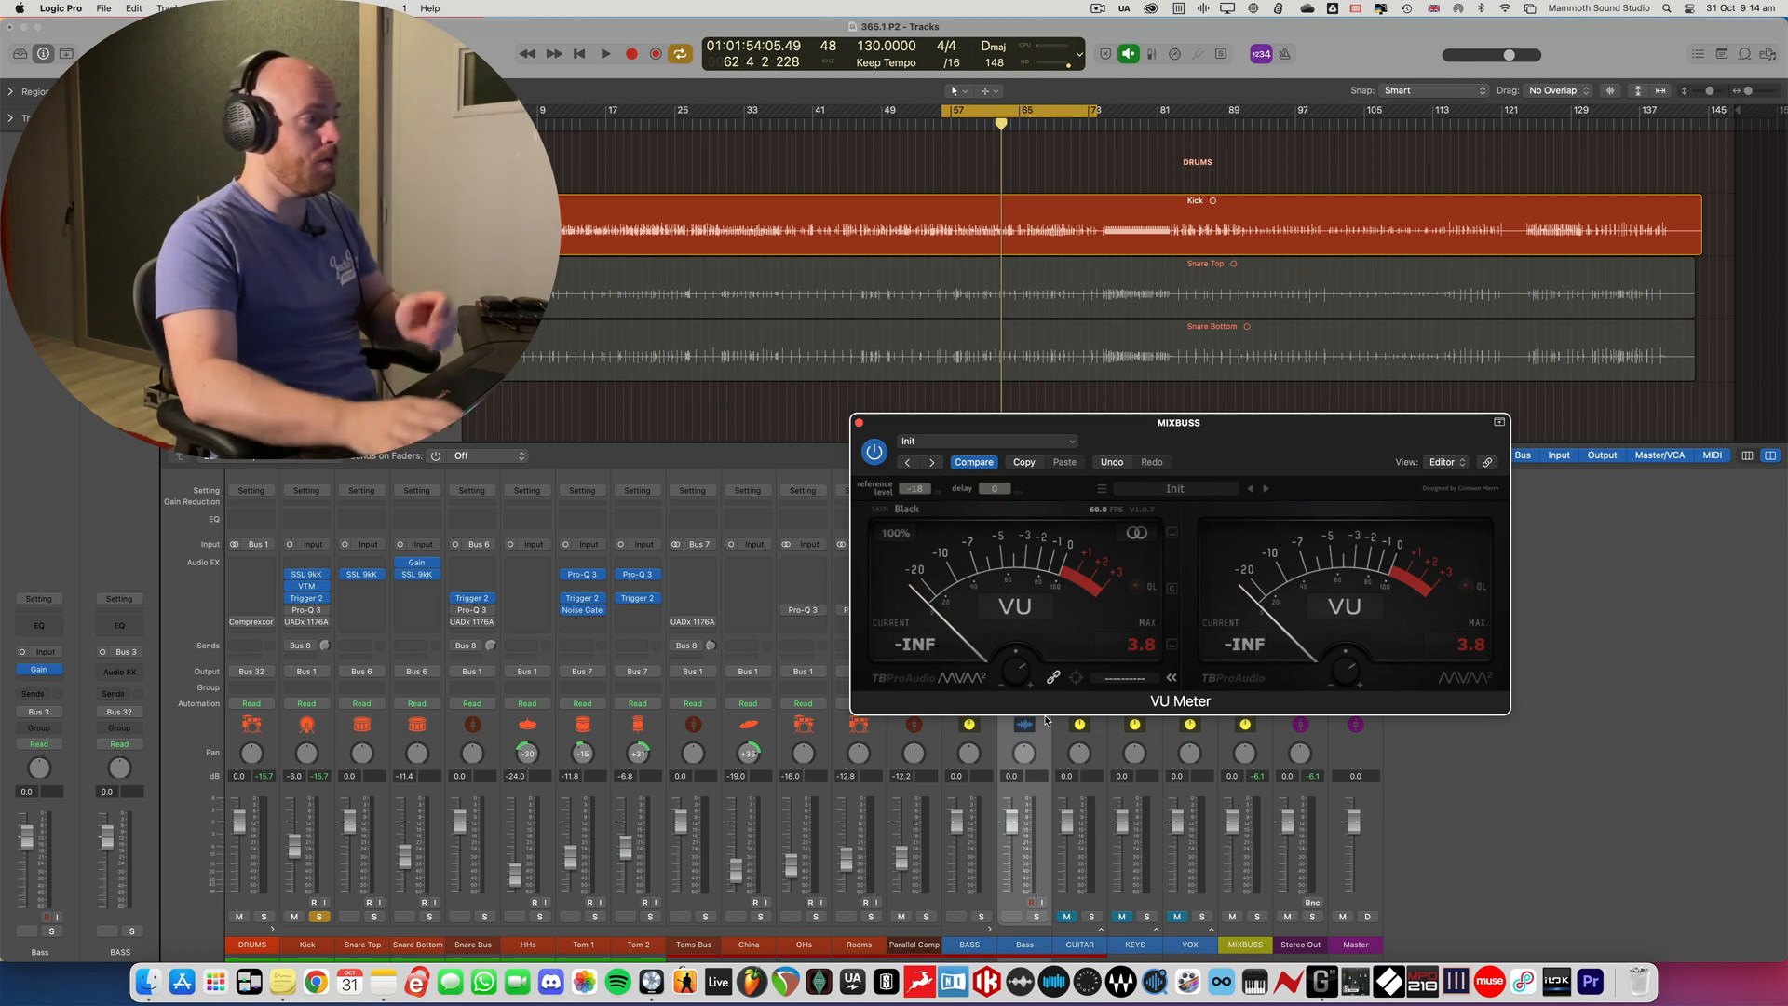
- Pull the Bass track's volume fader all the way down and solo the track alongside the kick
{"action": "left_click_drag", "start_coordinate": [1163, 438], "coordinate": [593, 396]}
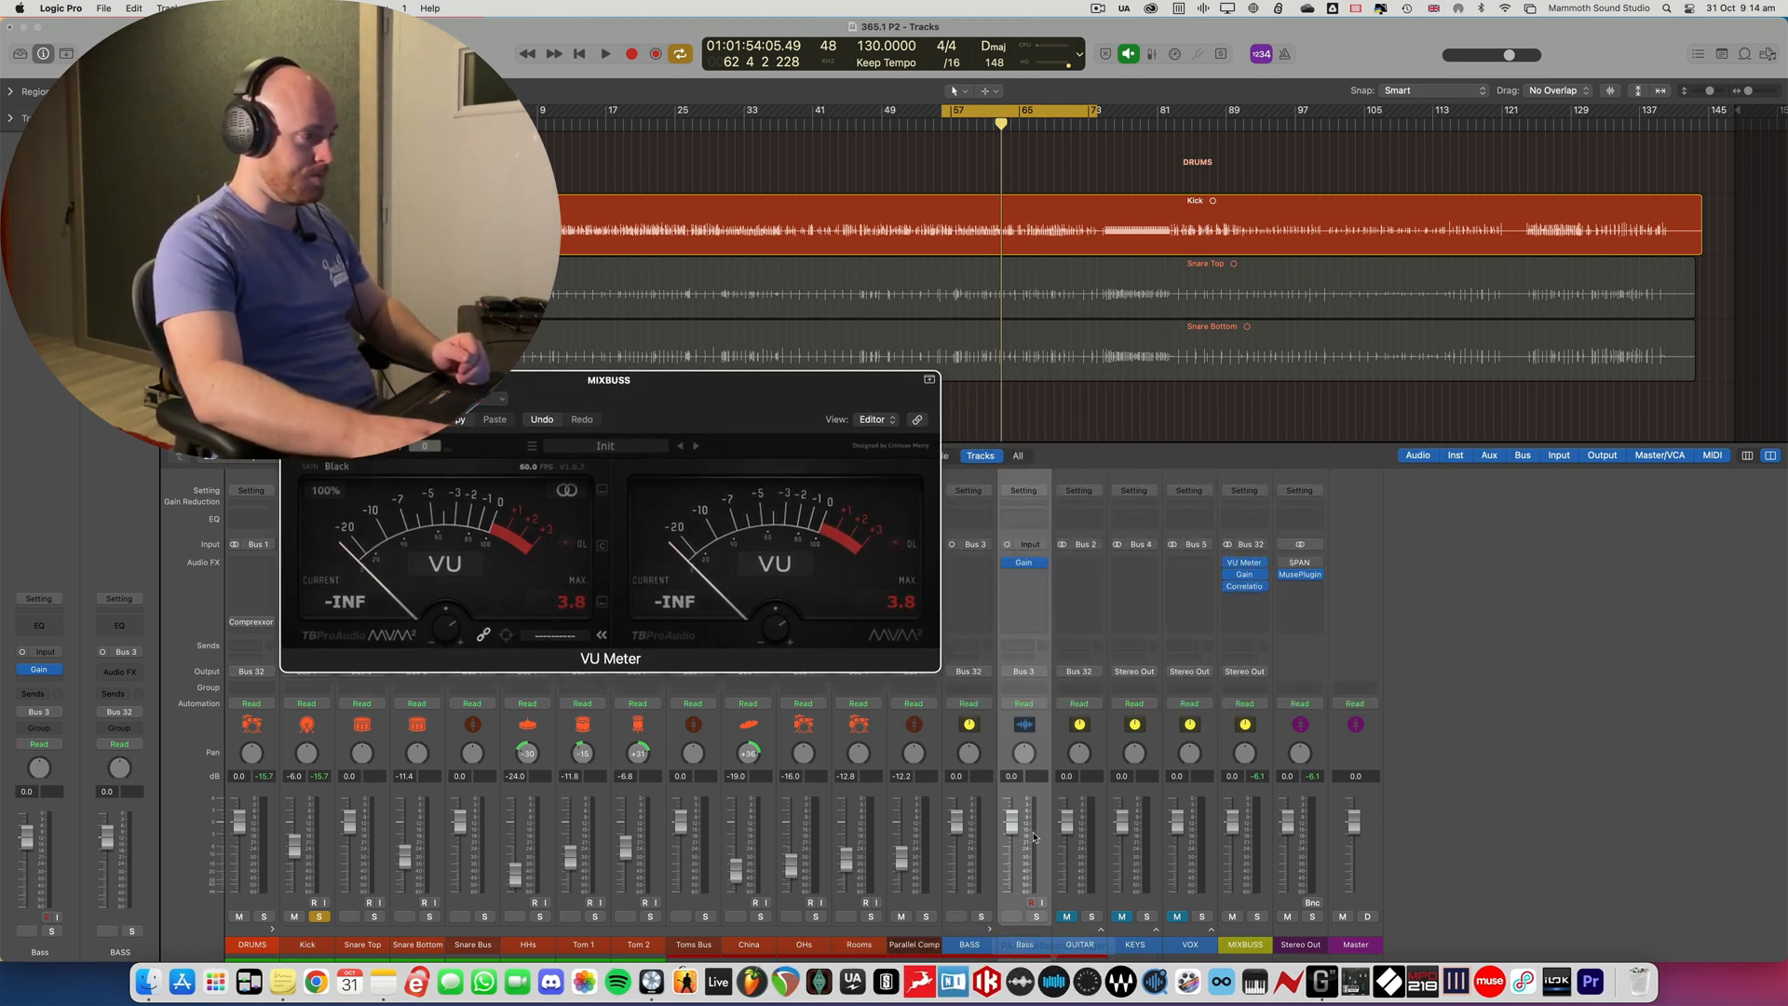
{"action": "left_click_drag", "start_coordinate": [1012, 821], "coordinate": [1026, 919]}
{"action": "left_click", "coordinate": [1036, 917]}
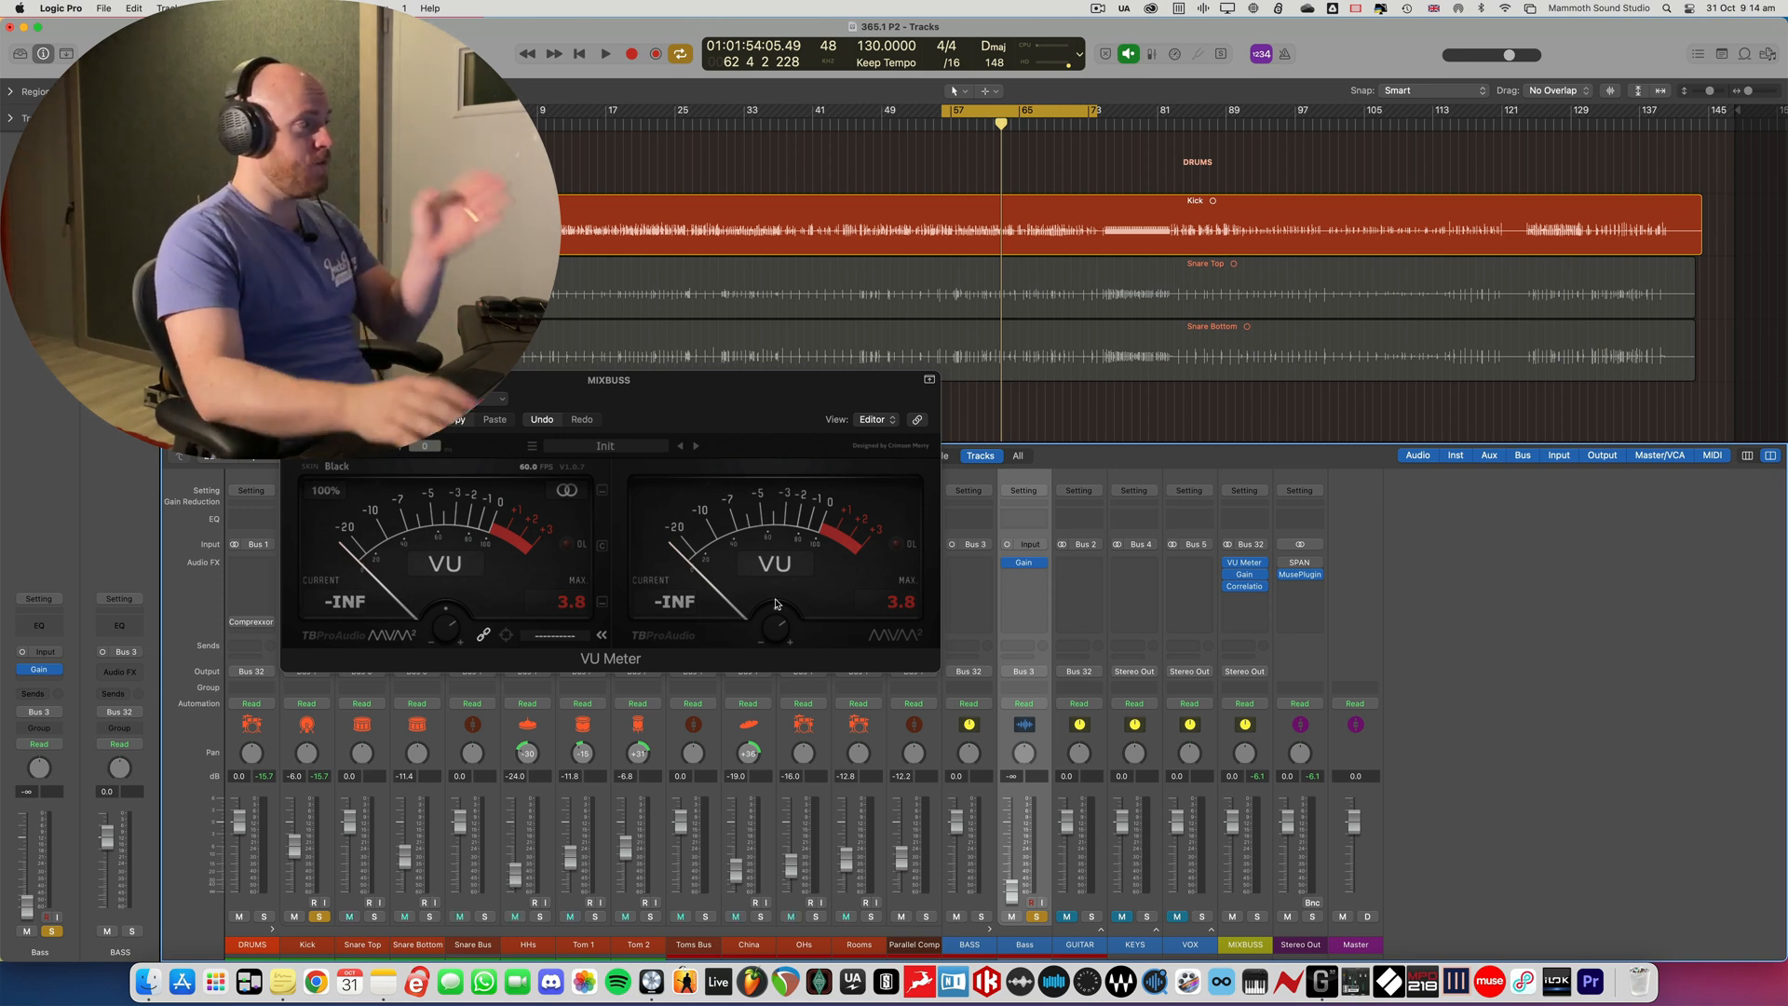
- Raise the Bass fader to -11.4 dB during playback, balancing it against the kick on the VU Meter, and close the meter
{"action": "left_click_drag", "start_coordinate": [747, 392], "coordinate": [877, 406]}
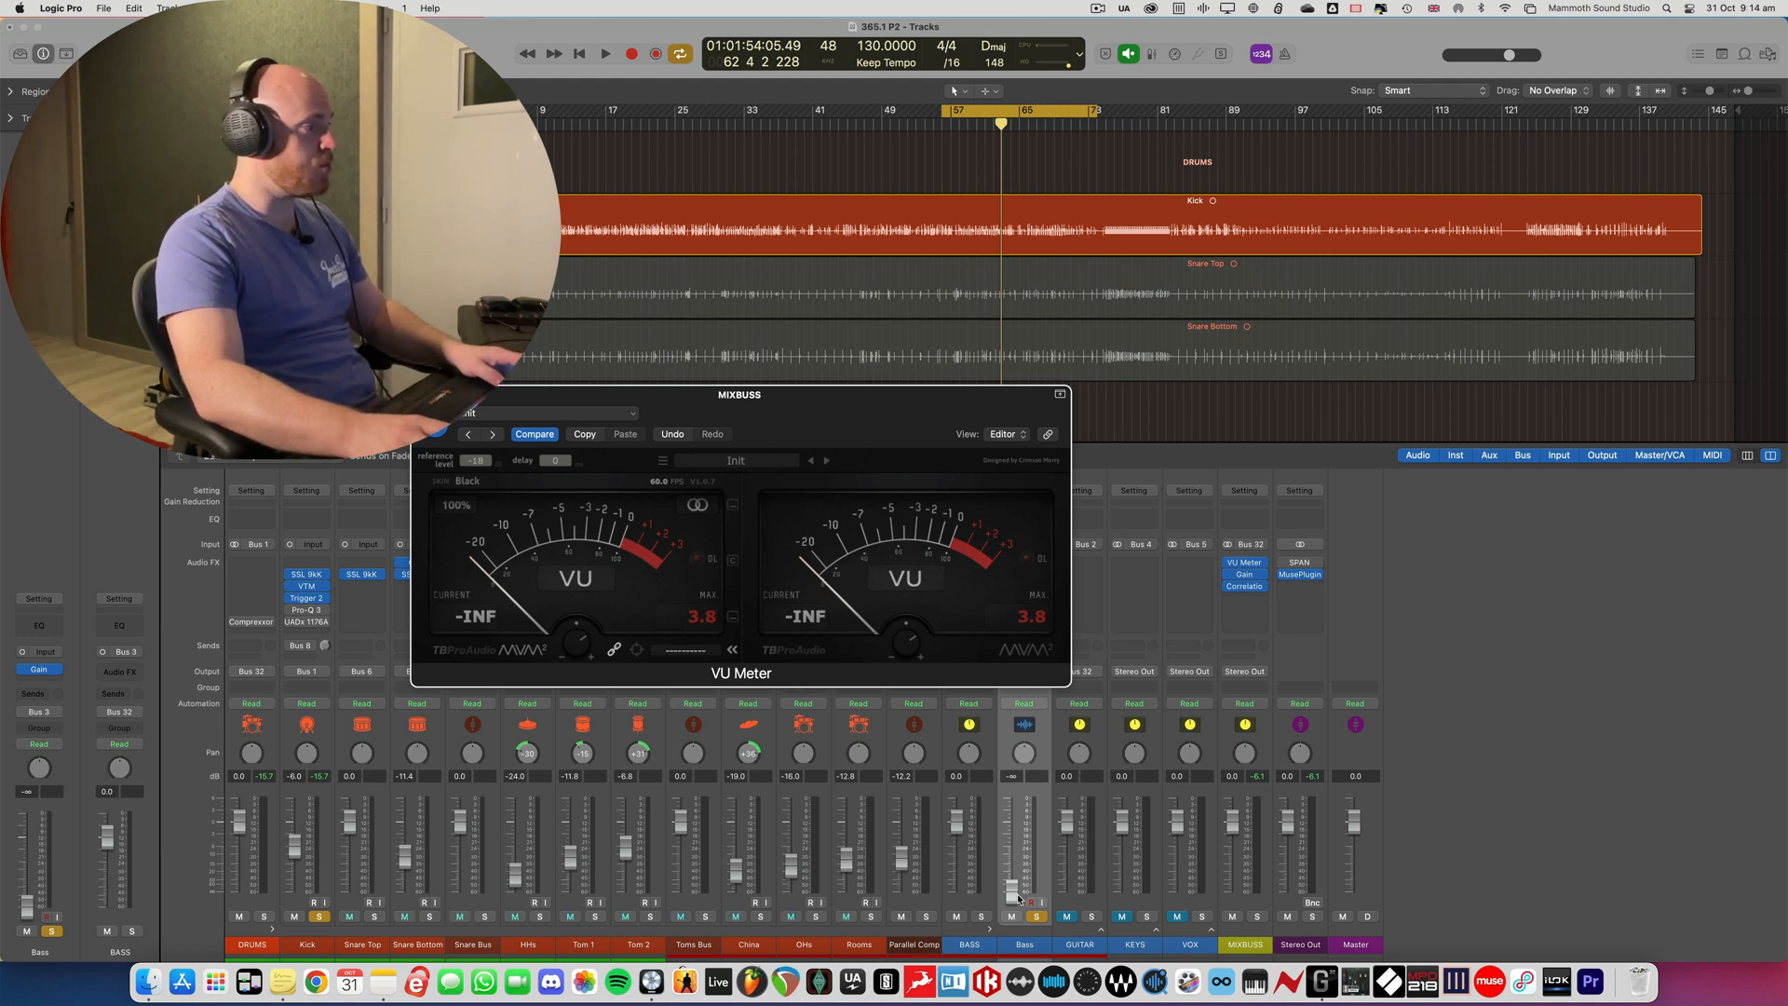
{"action": "key", "text": "space"}
{"action": "left_click_drag", "start_coordinate": [1018, 899], "coordinate": [1012, 857]}
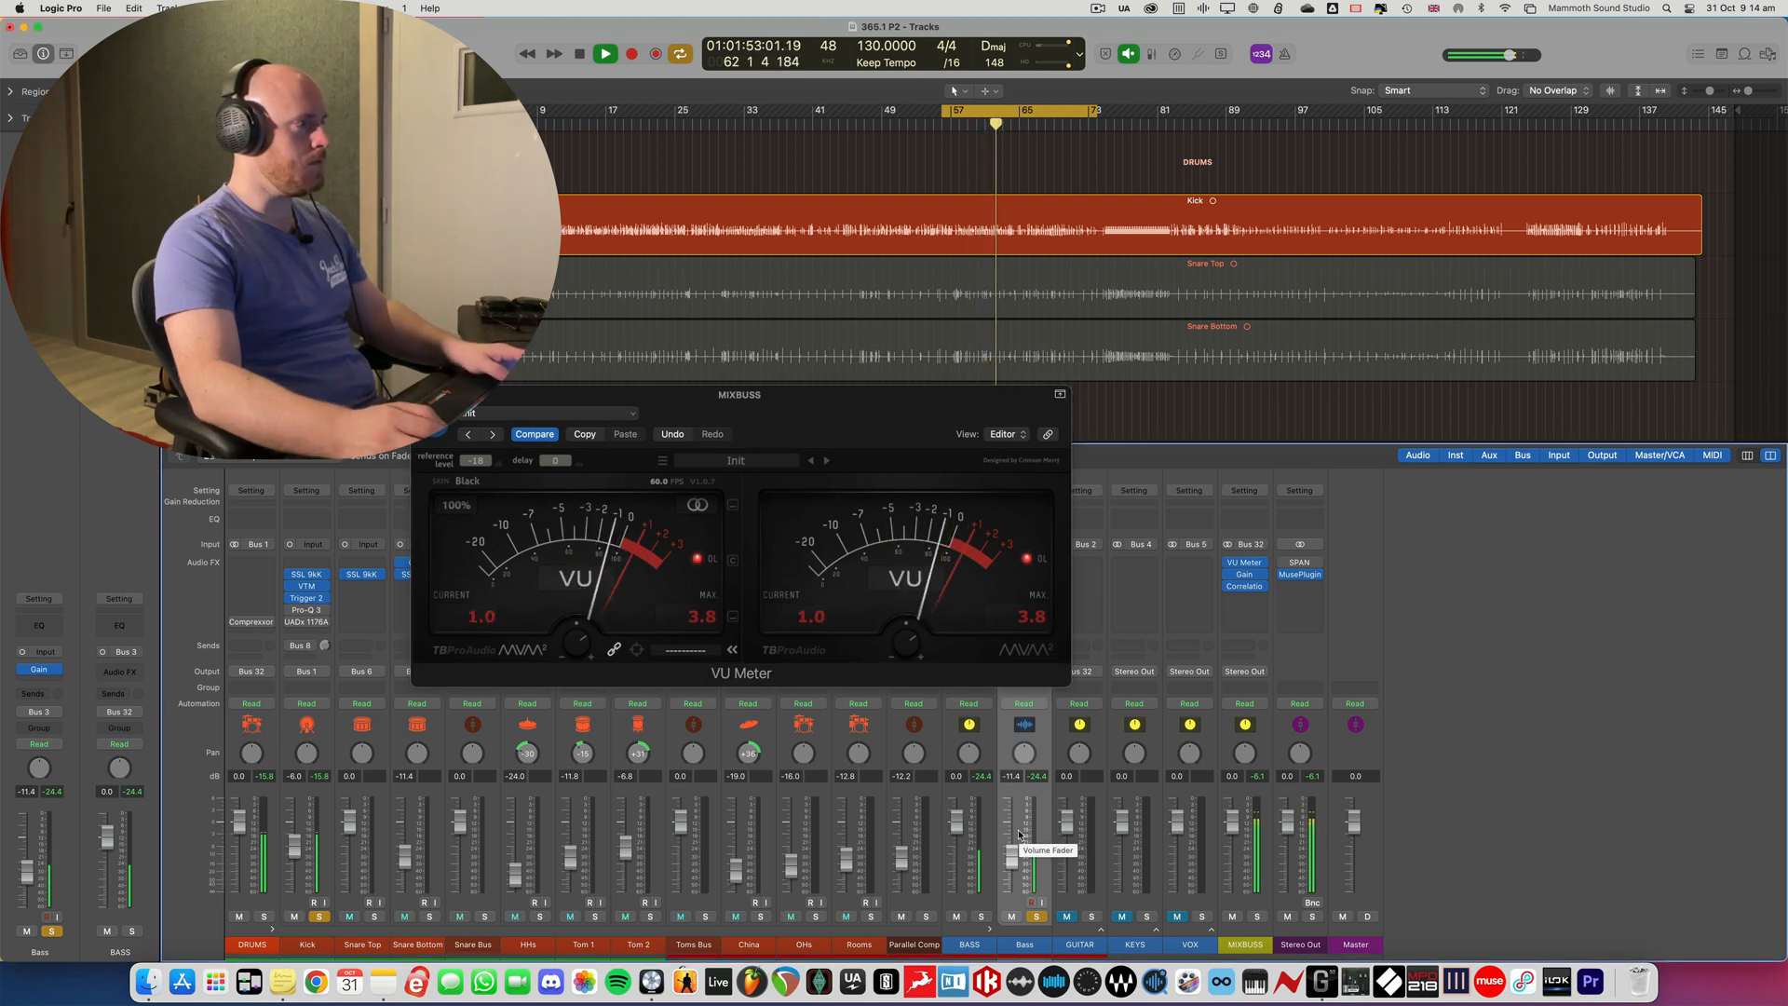
{"action": "key", "text": "space"}
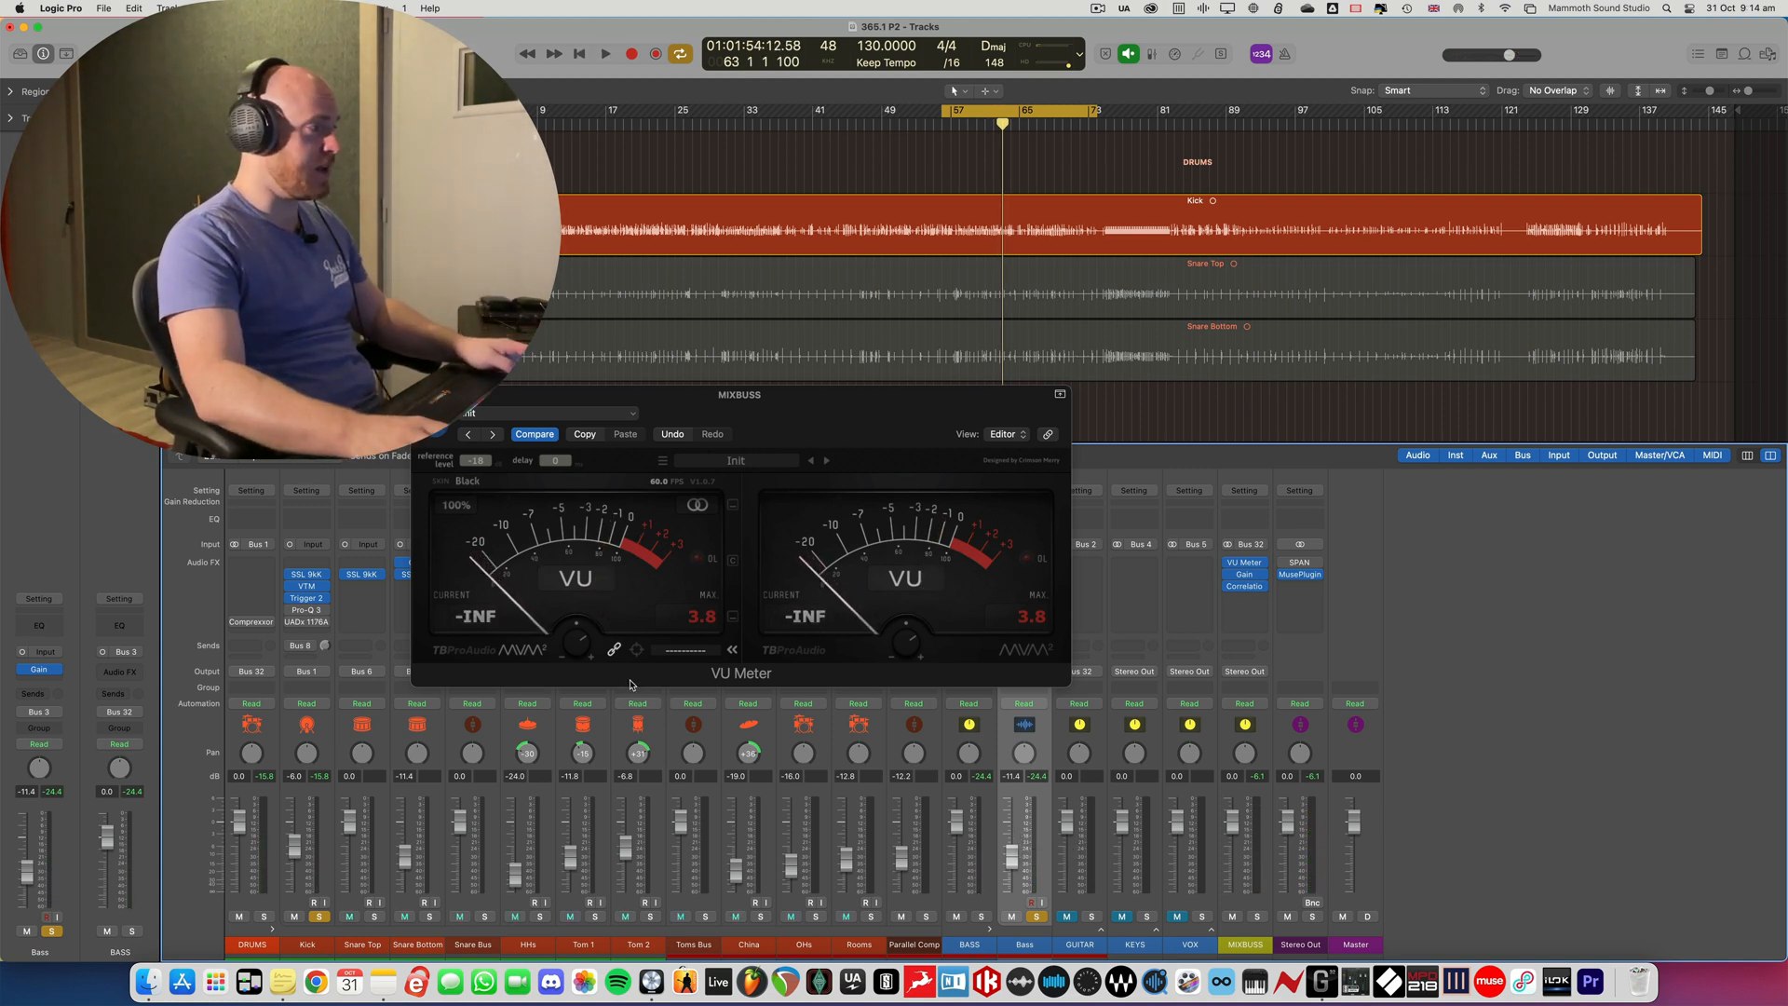
{"action": "key", "text": "super+w"}
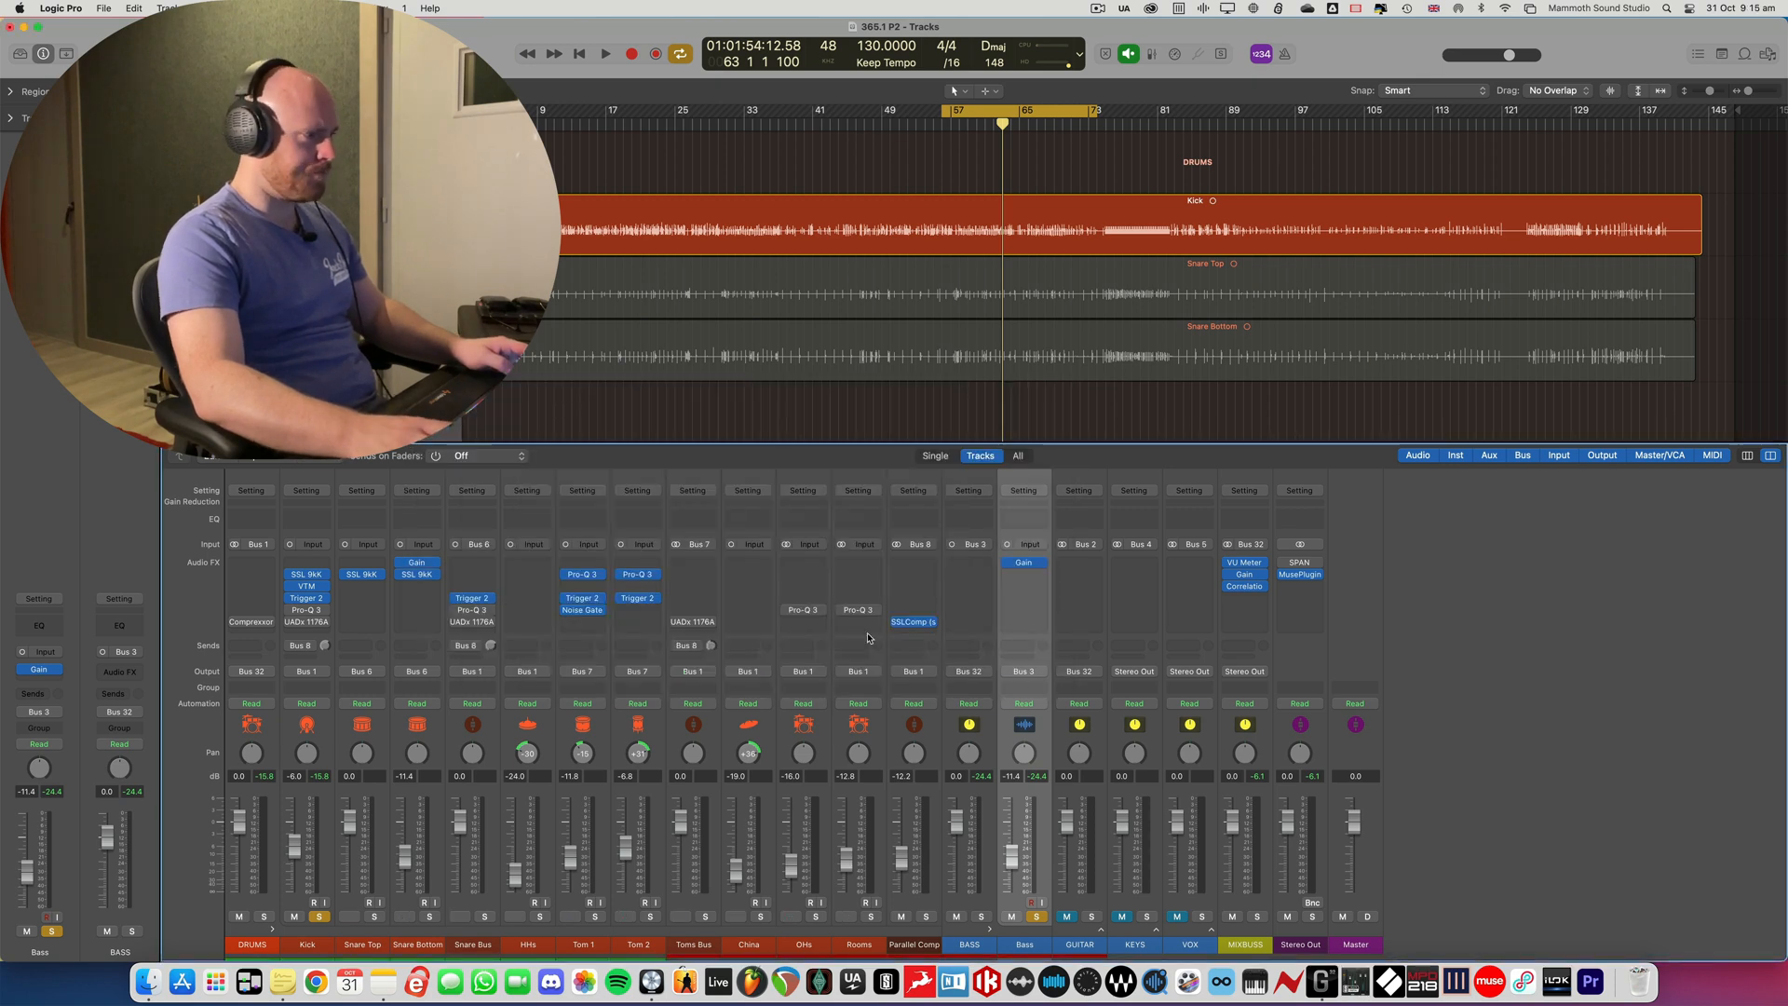
- Clear the kick and bass solos and play the soloed DRUMS stack, releasing its solo during playback to hear the bass with it
{"action": "left_click", "coordinate": [263, 916]}
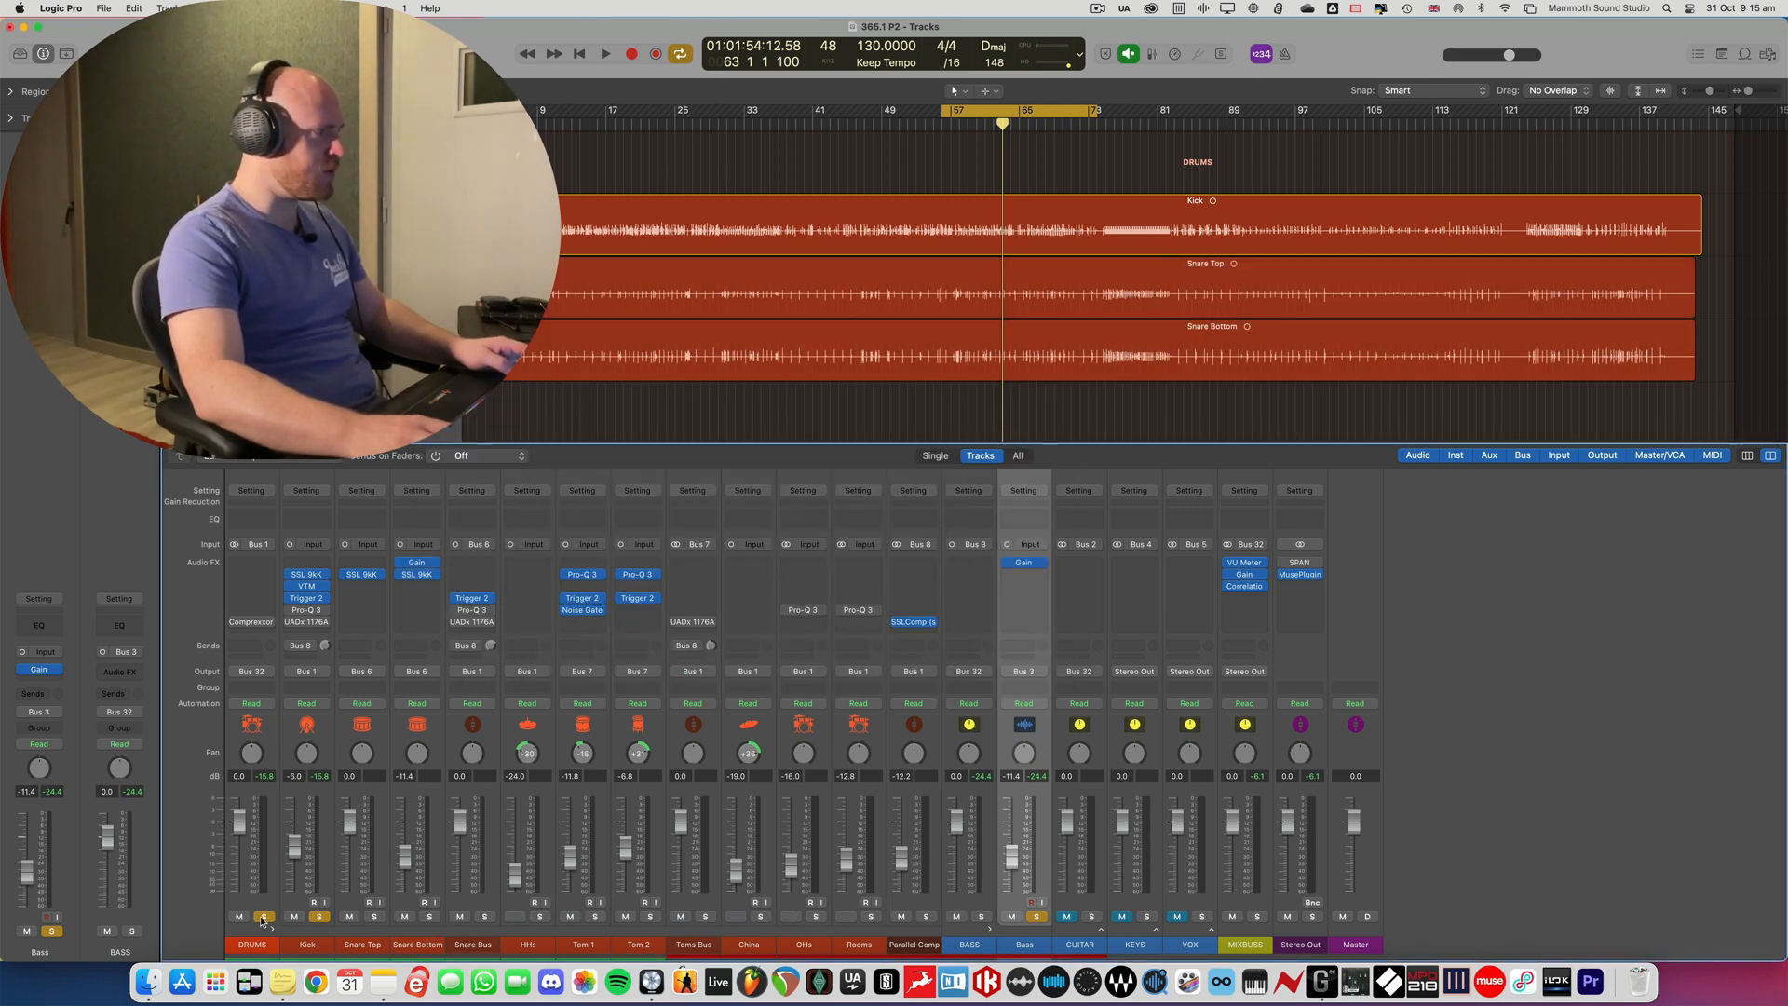
{"action": "left_click", "coordinate": [319, 916]}
{"action": "key", "text": "space"}
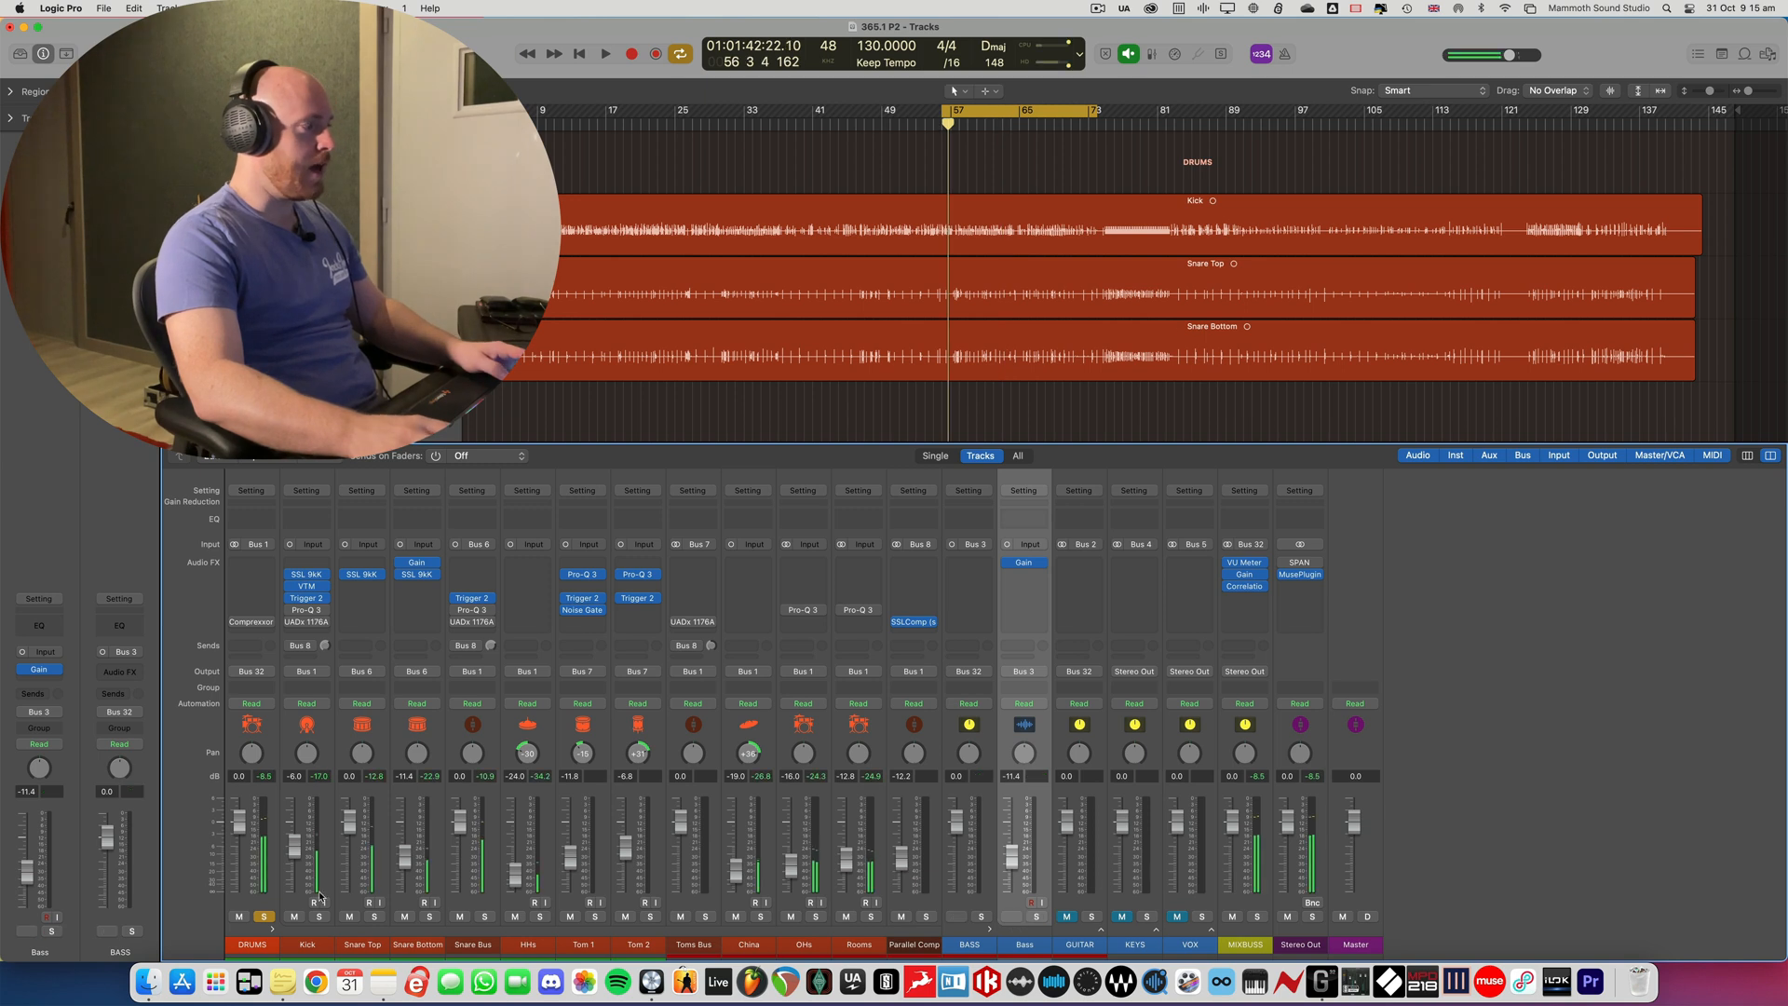
{"action": "left_click", "coordinate": [268, 917]}
{"action": "key", "text": "space"}
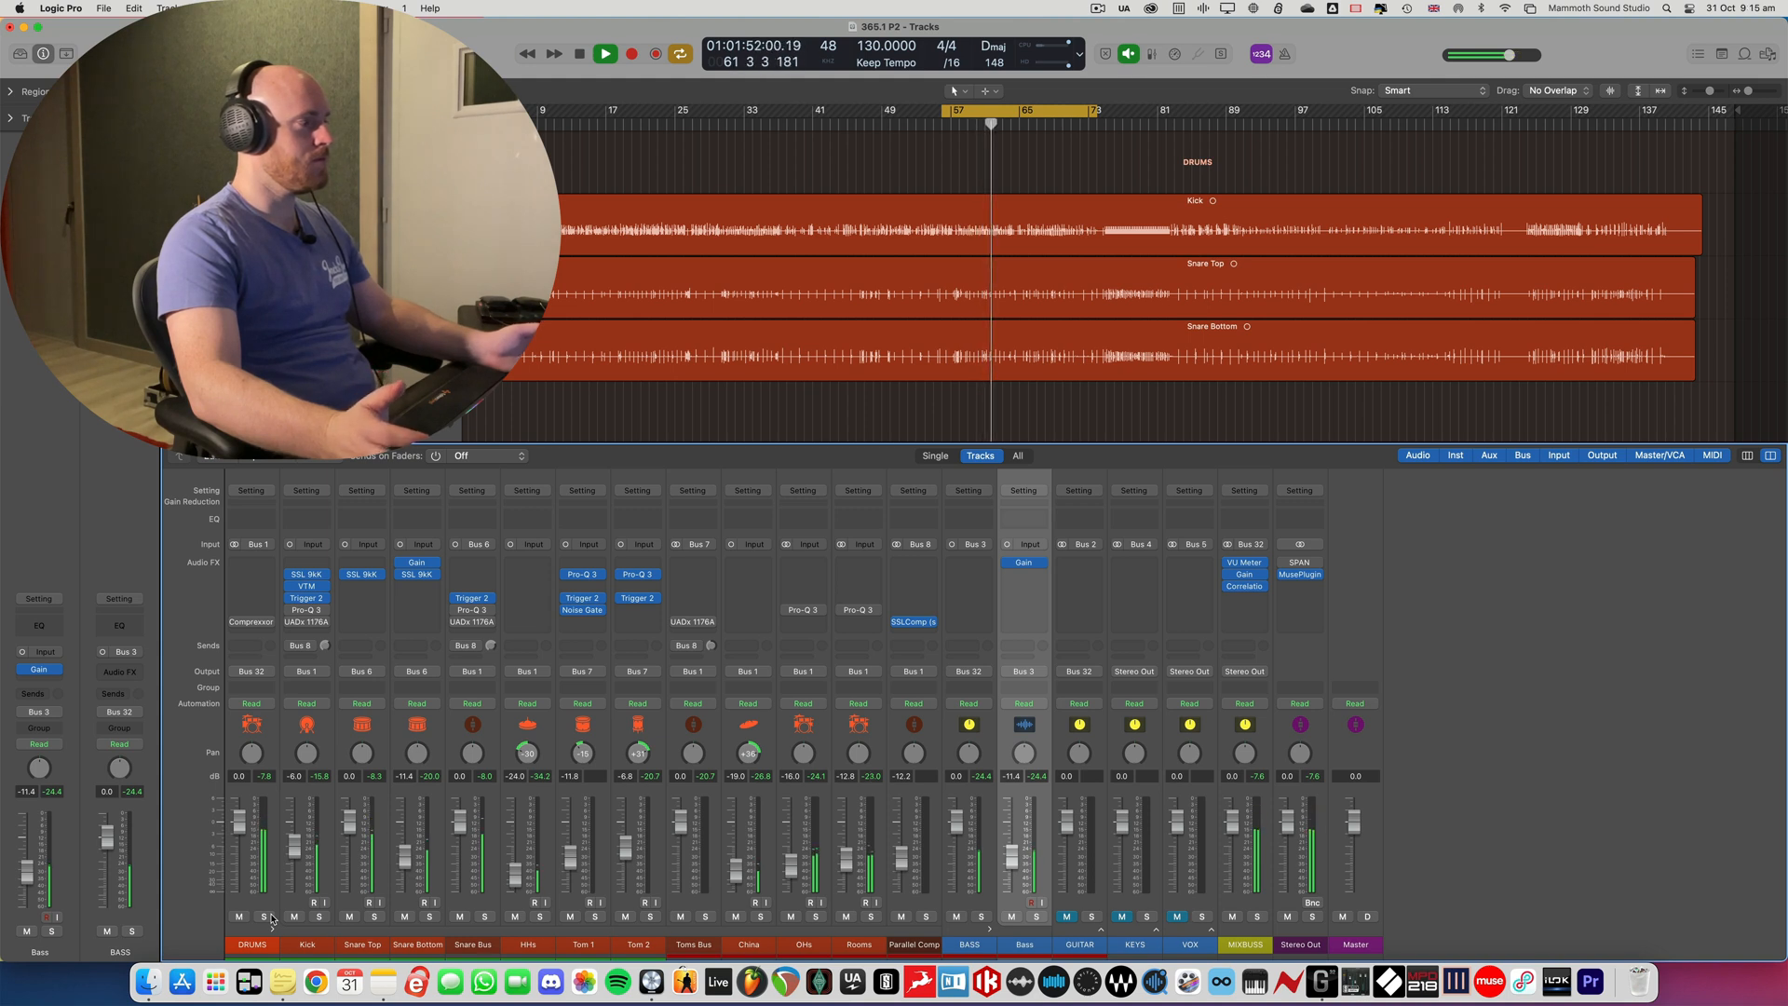
{"action": "key", "text": "space"}
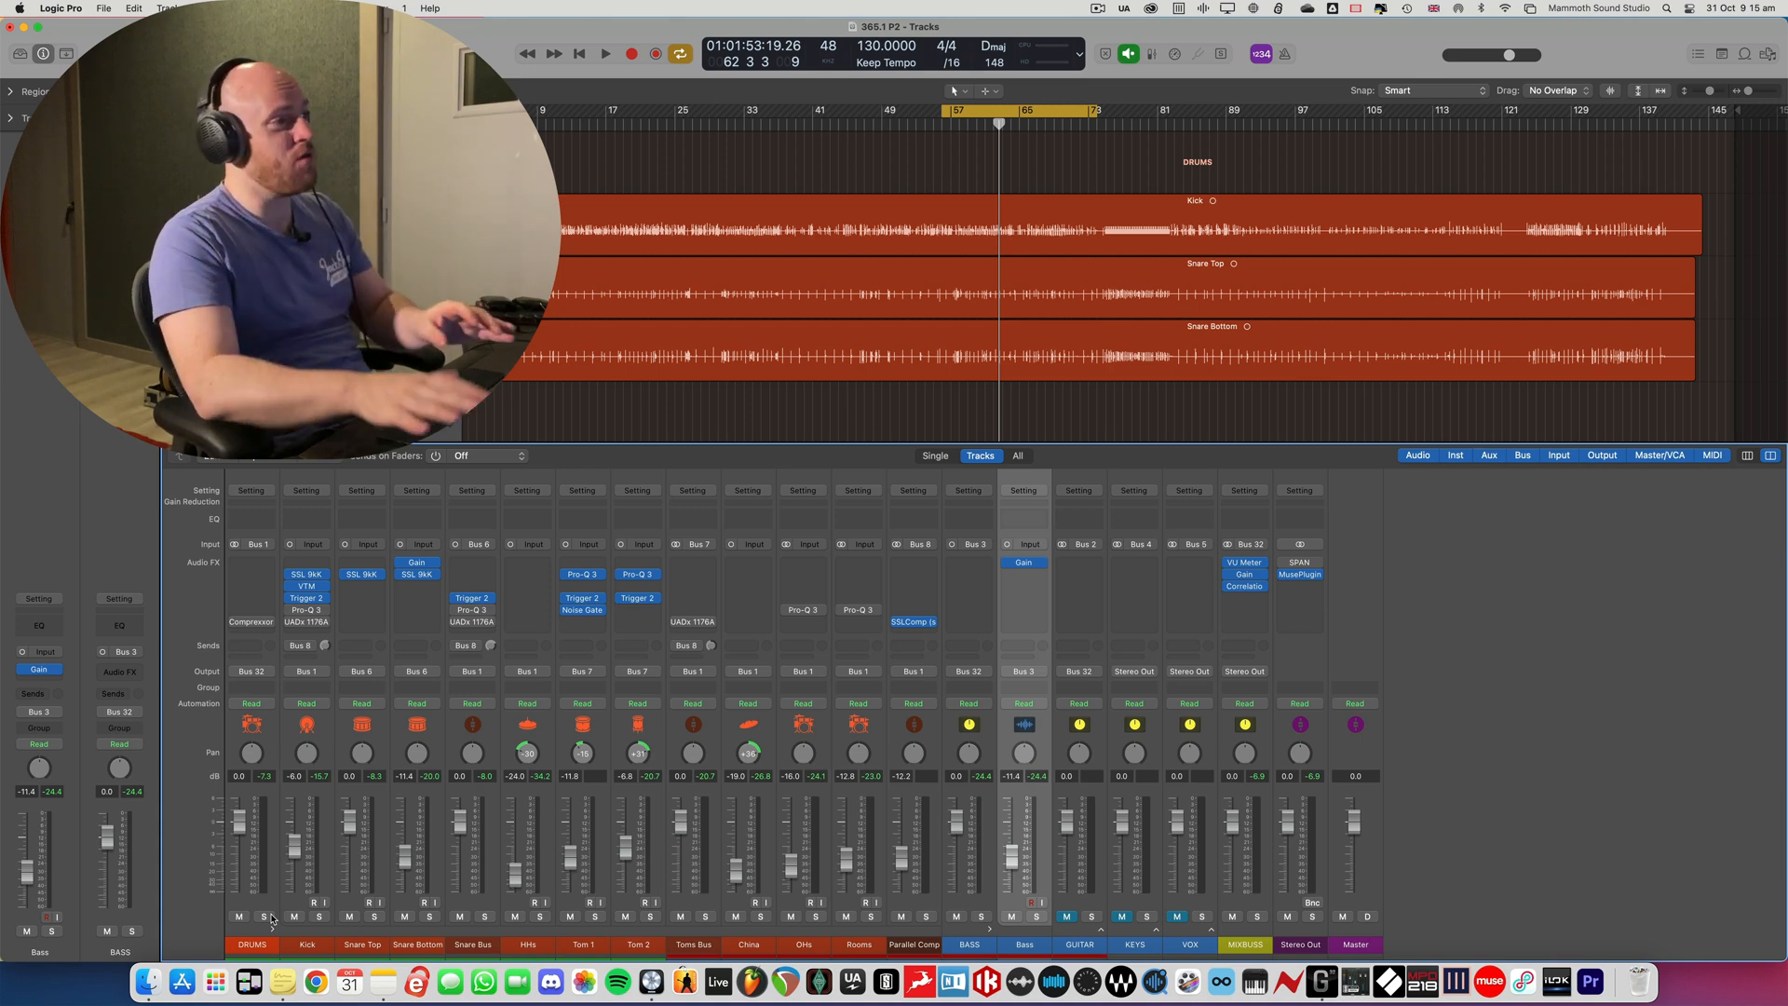
- Open the VU Meter on MIXBUSS for review and close it again
{"action": "left_click", "coordinate": [1249, 563]}
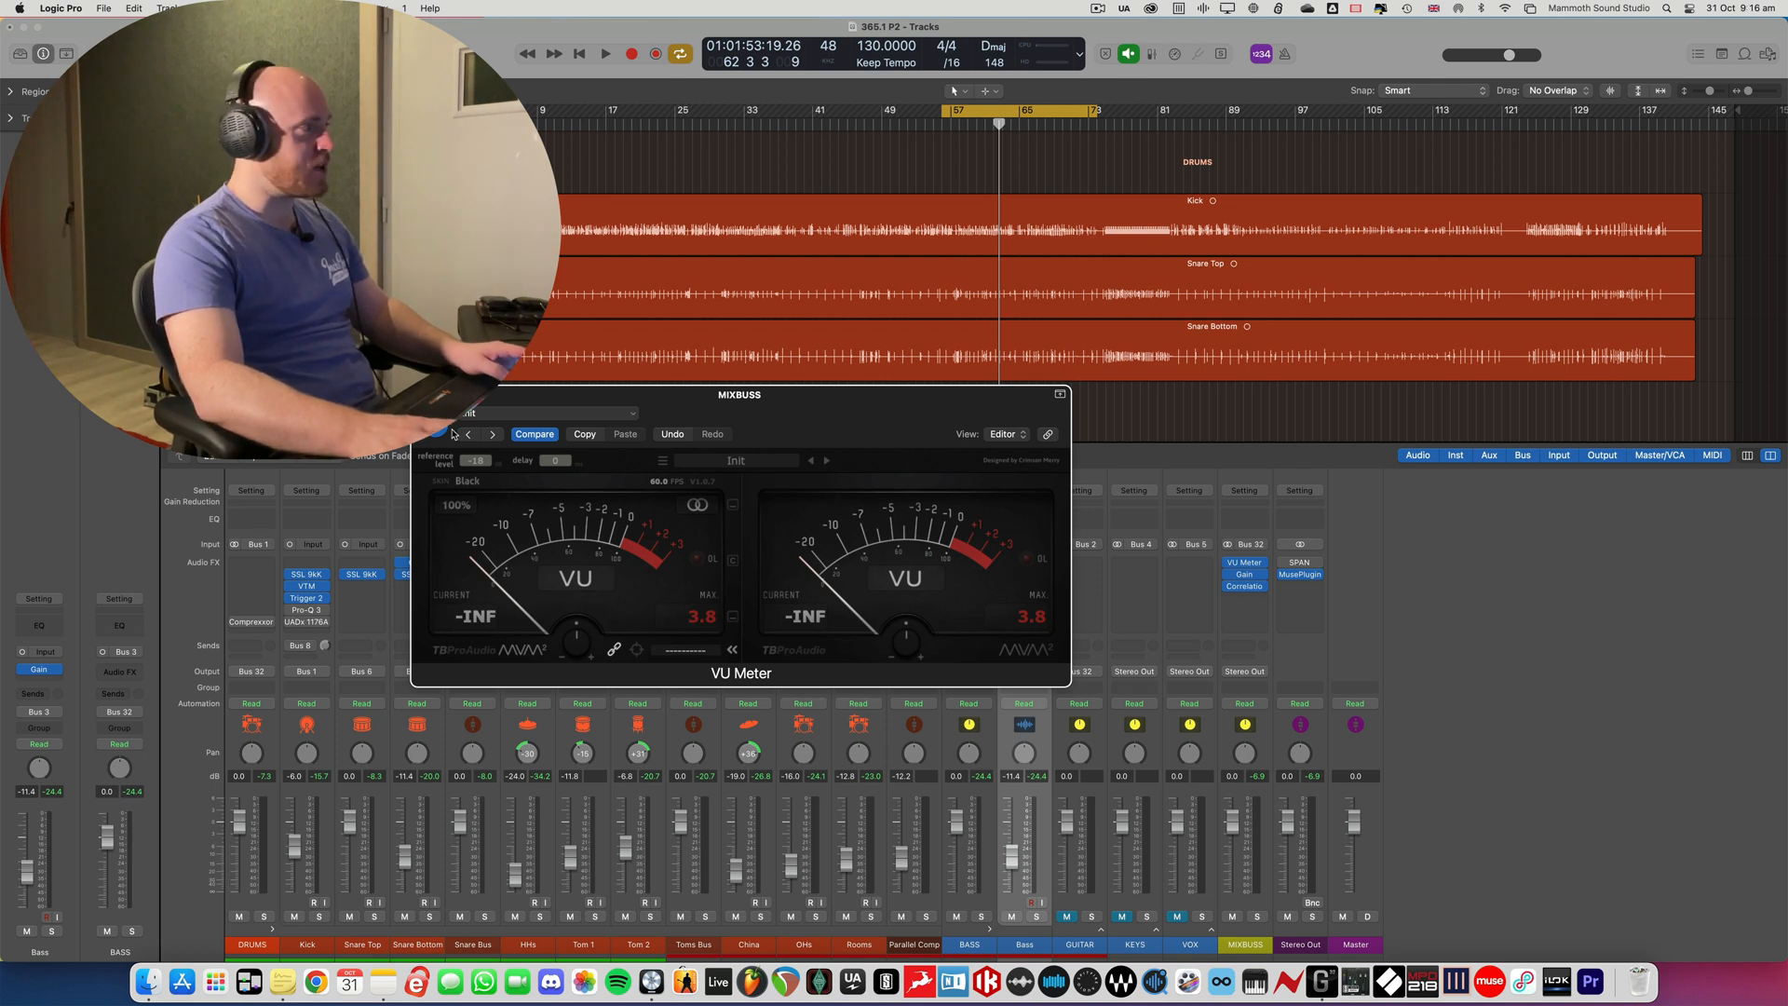
{"action": "left_click", "coordinate": [424, 395]}
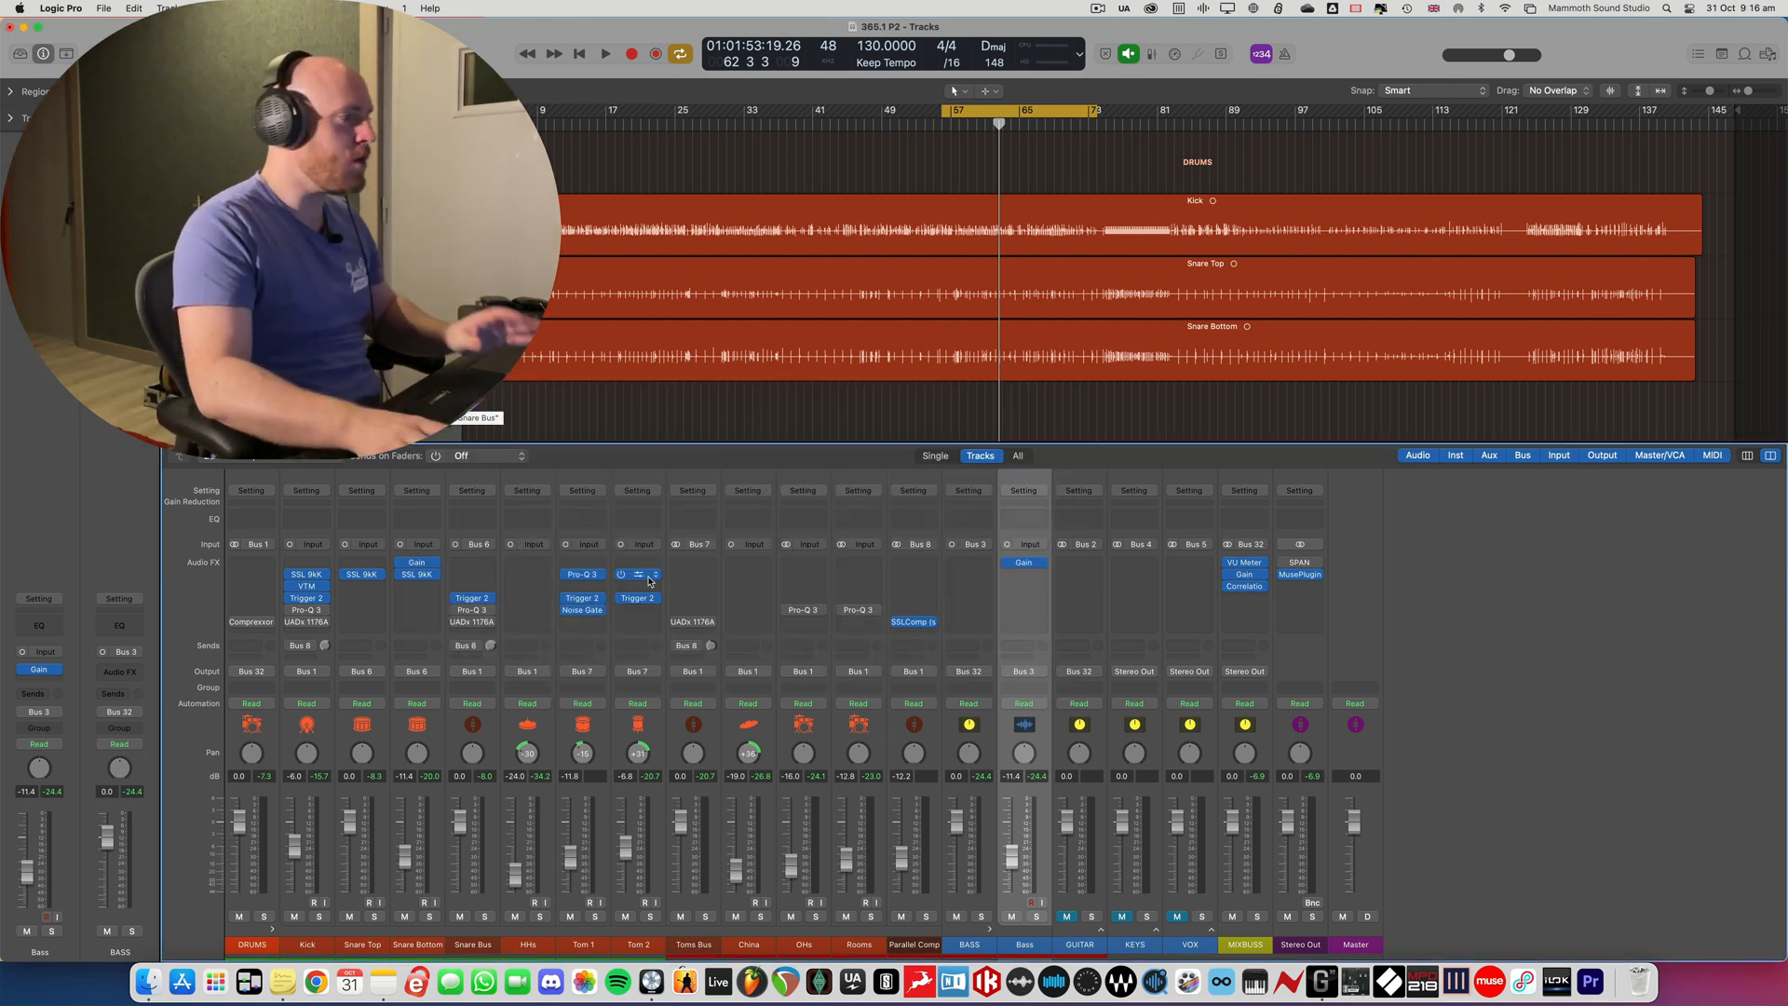
- Collapse the BASS stack, and expand and unmute the VOX stack to select its Vox 2 track
{"action": "left_click", "coordinate": [993, 931]}
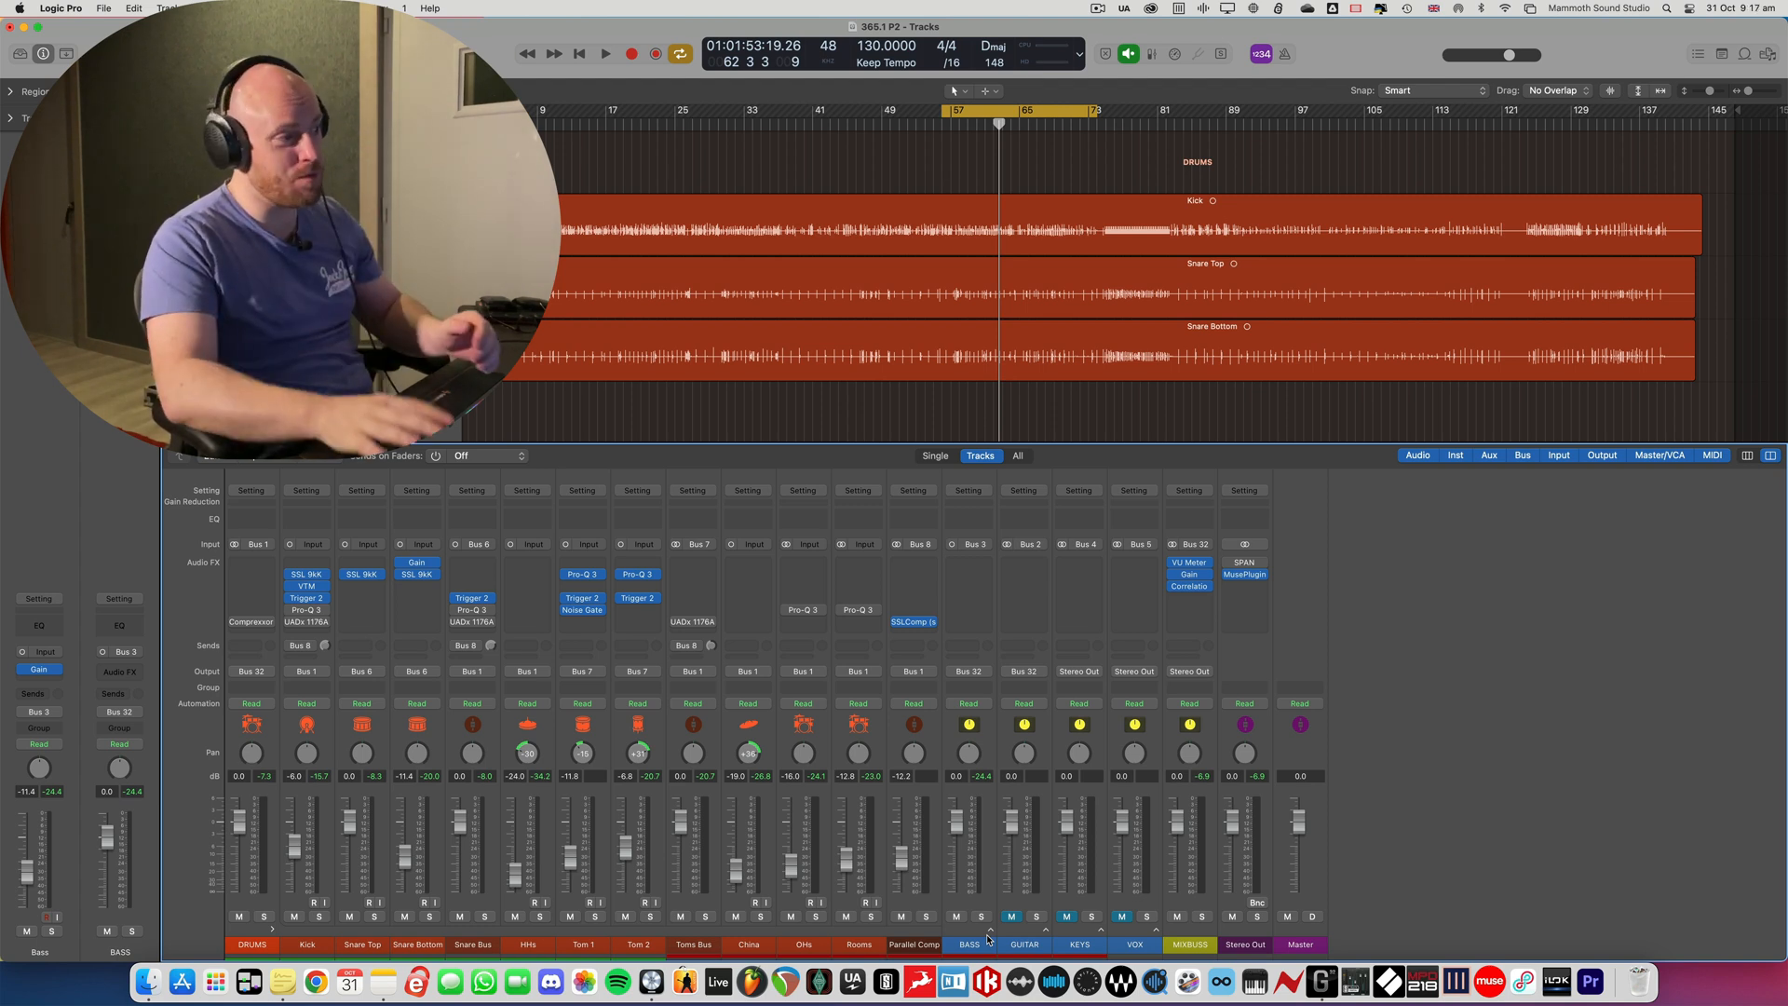
{"action": "left_click", "coordinate": [1156, 930]}
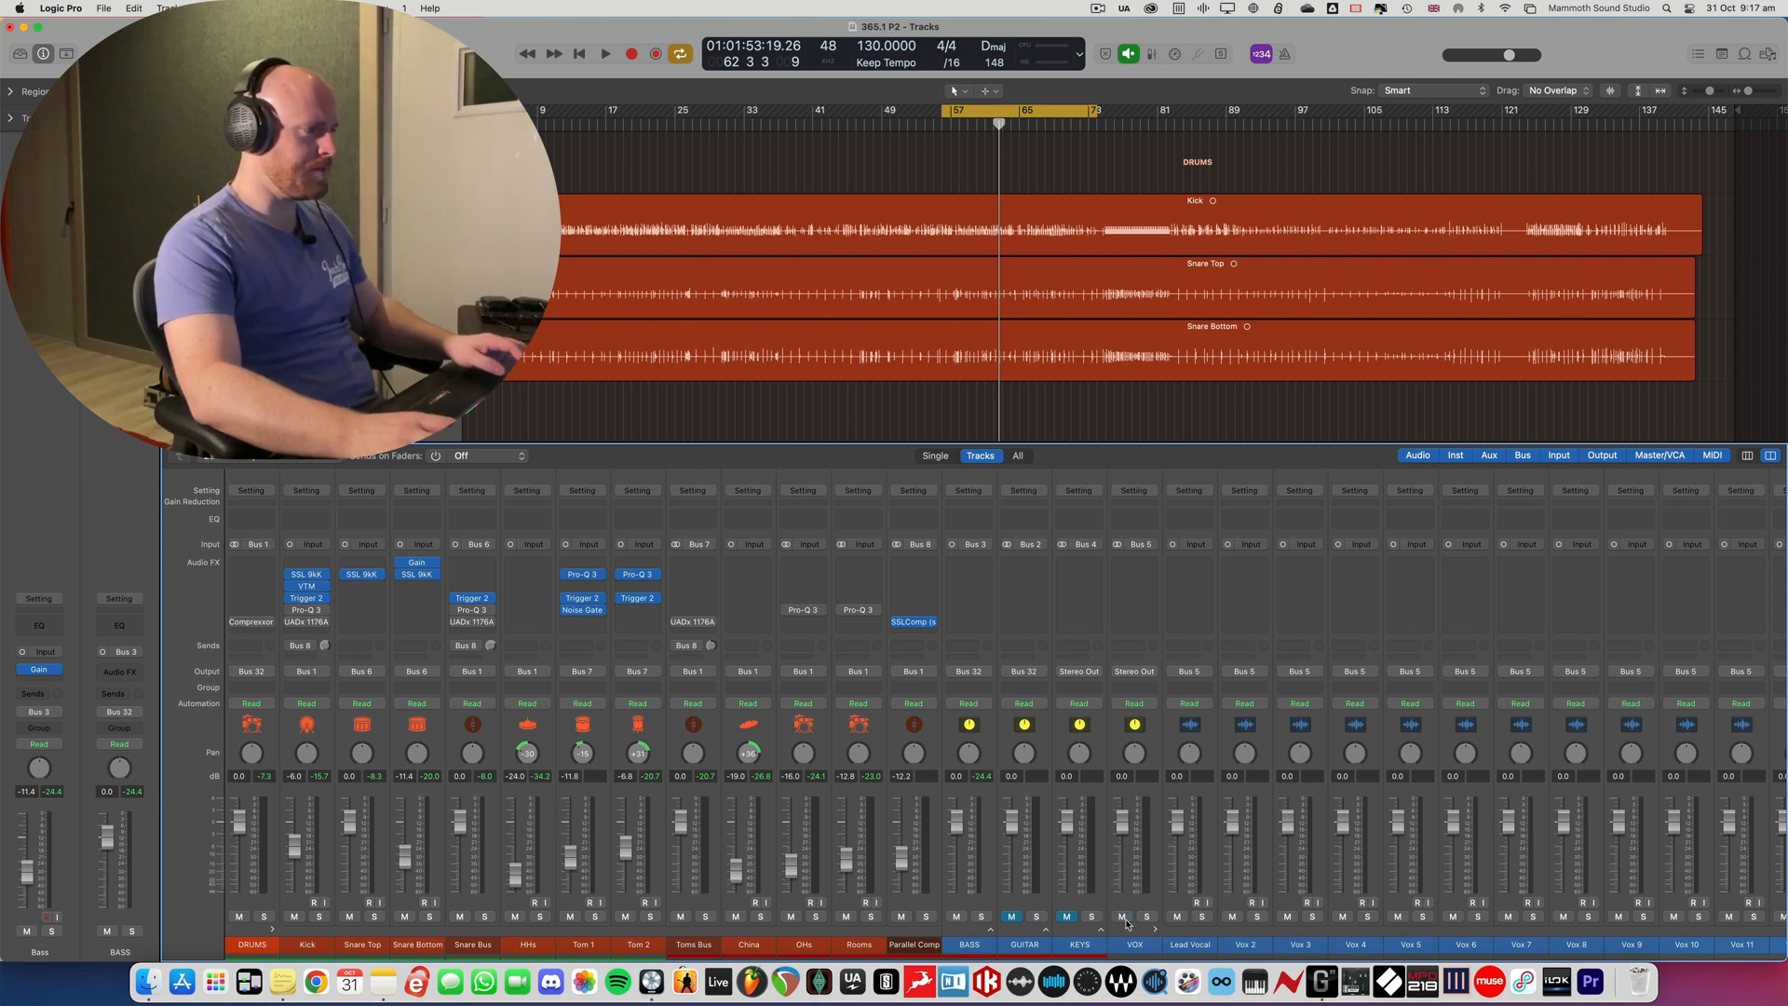
{"action": "scroll", "coordinate": [594, 748], "scroll_direction": "right", "scroll_amount": 10}
{"action": "left_click", "coordinate": [562, 720]}
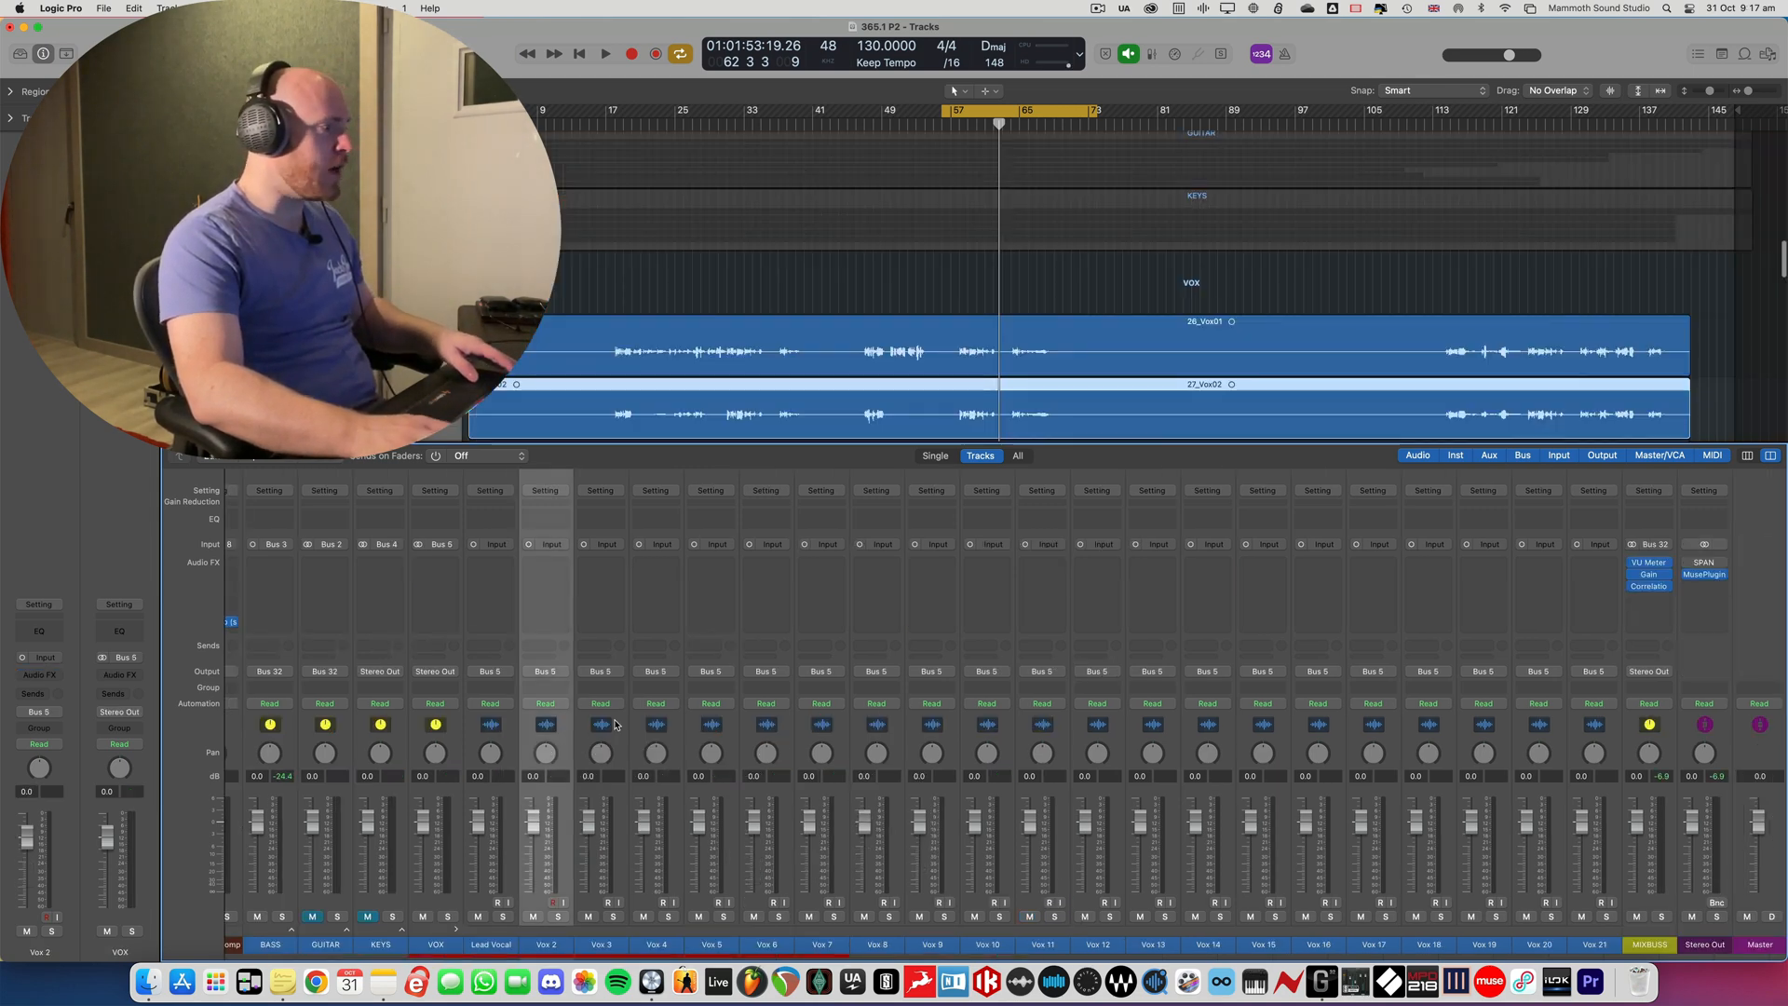
- Extend the selection from Vox 2 through Vox 21 and mute all of those vocal tracks together
{"action": "left_click", "coordinate": [1589, 733], "text": "shift"}
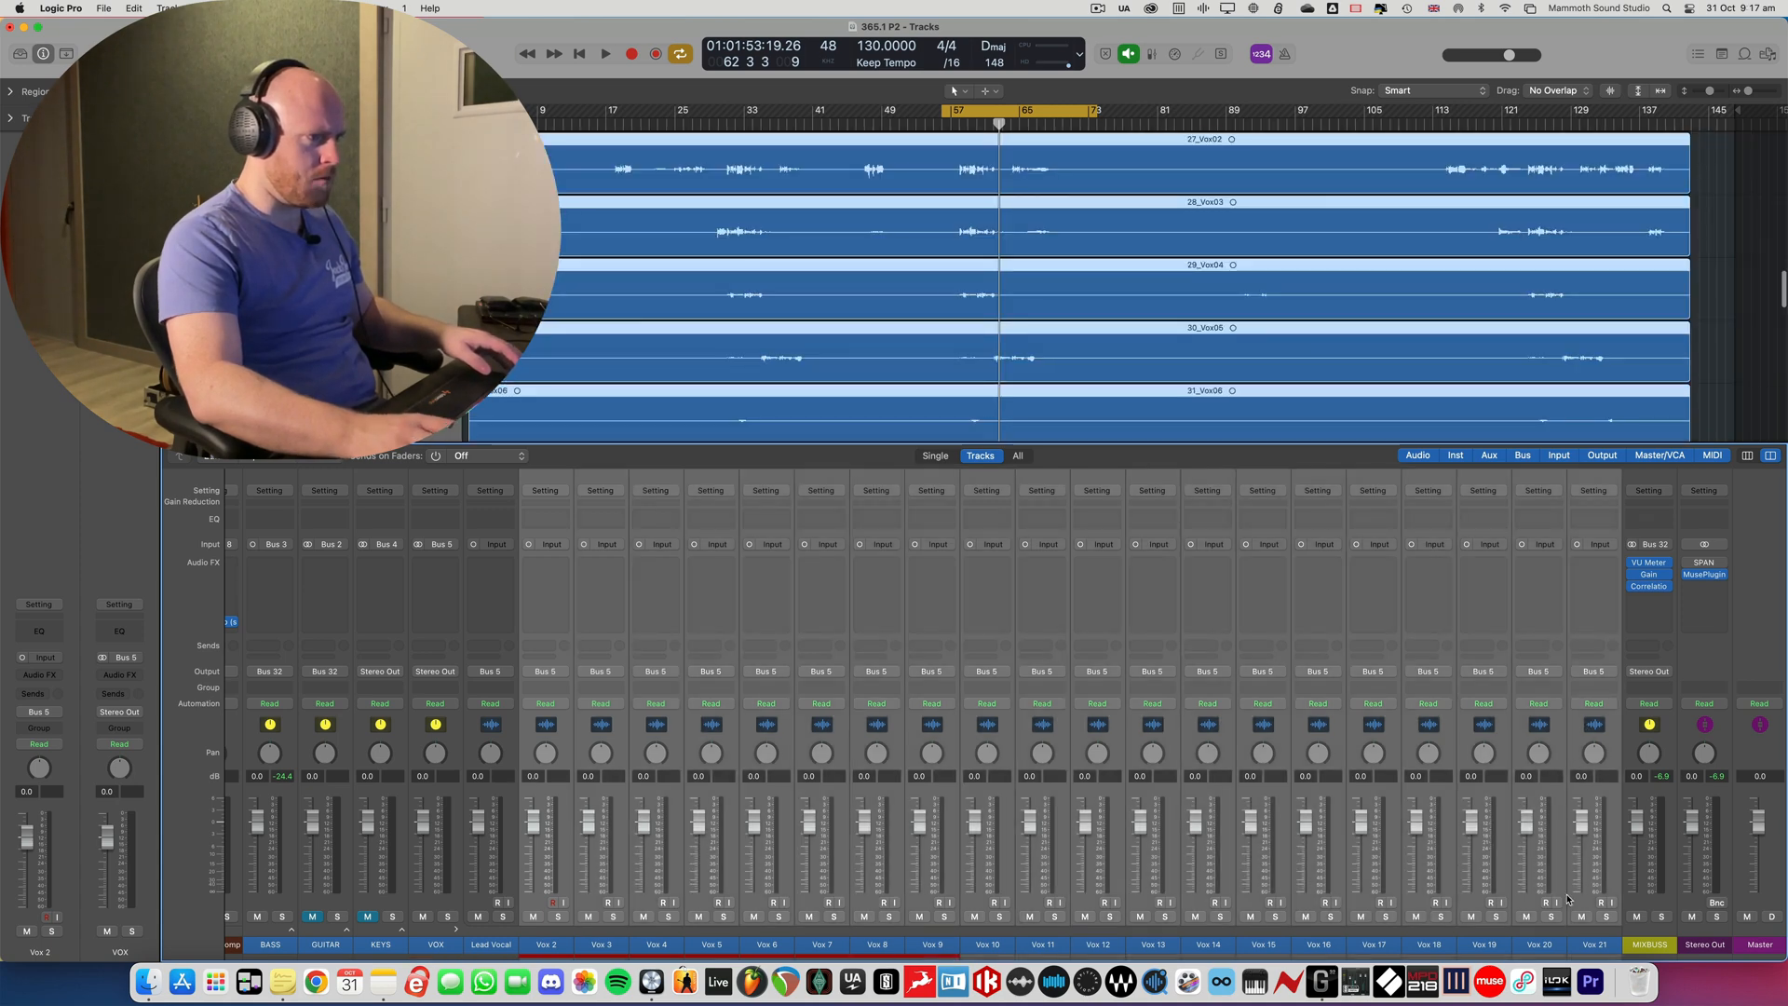
{"action": "left_click", "coordinate": [1582, 916]}
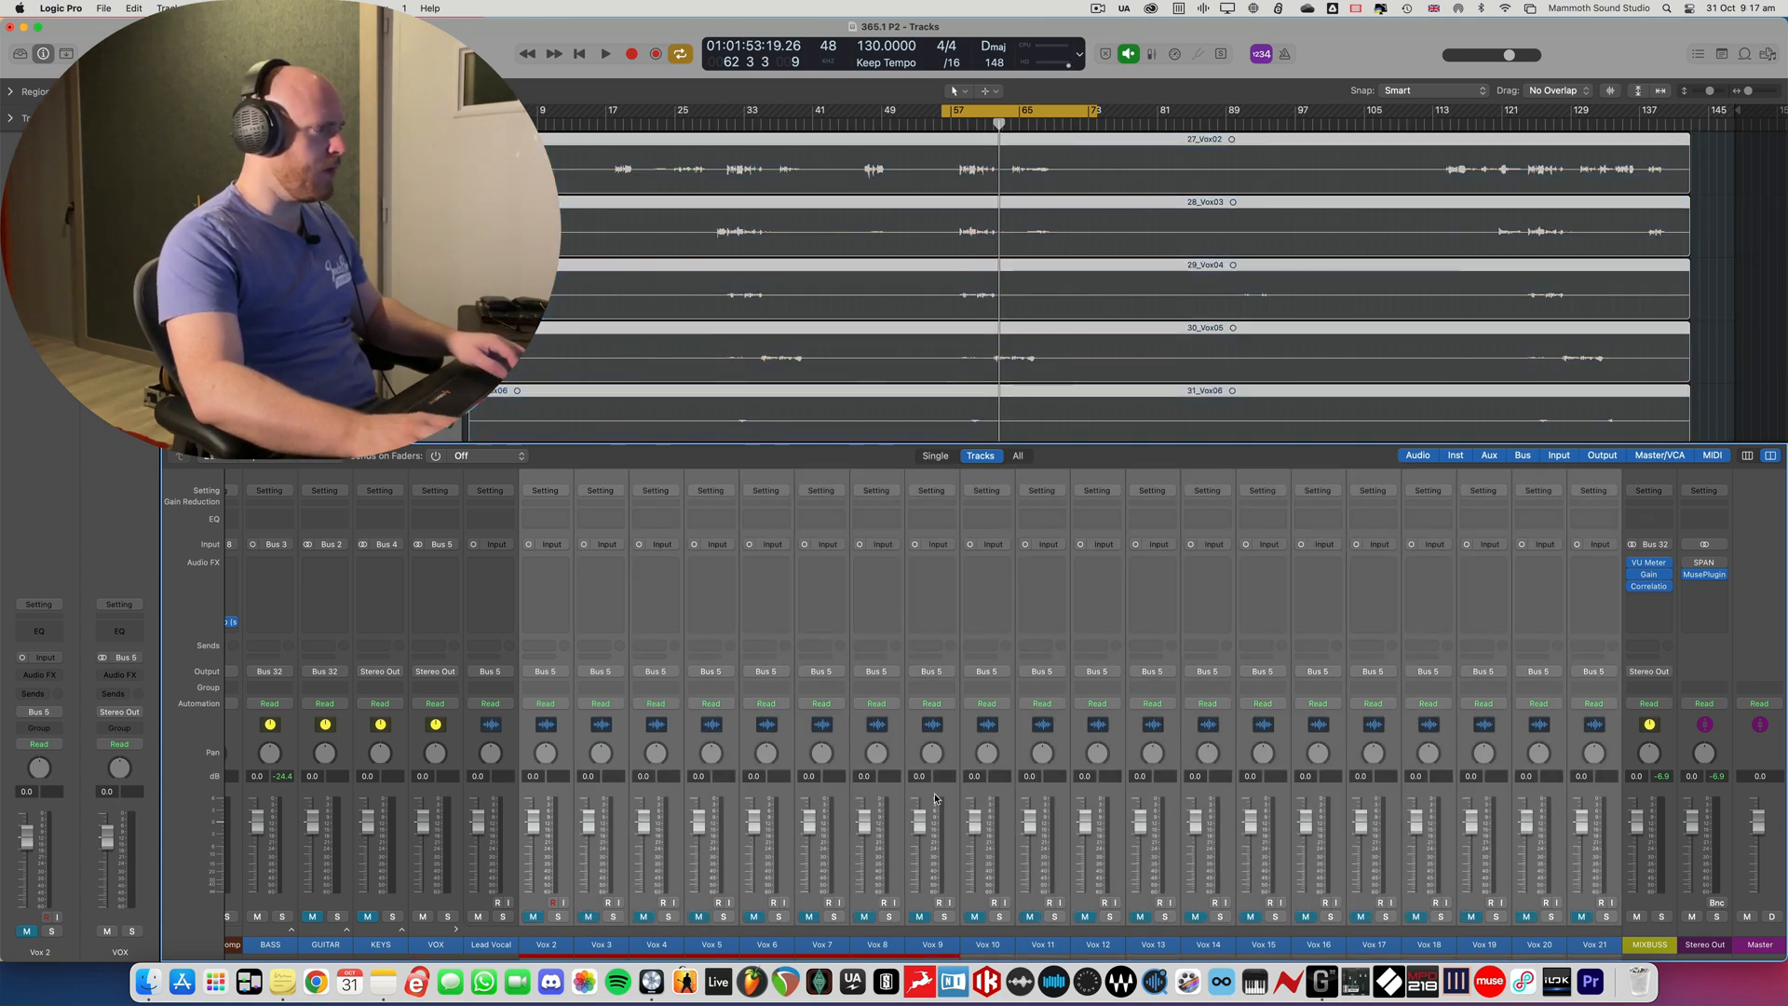
{"action": "key", "text": "x"}
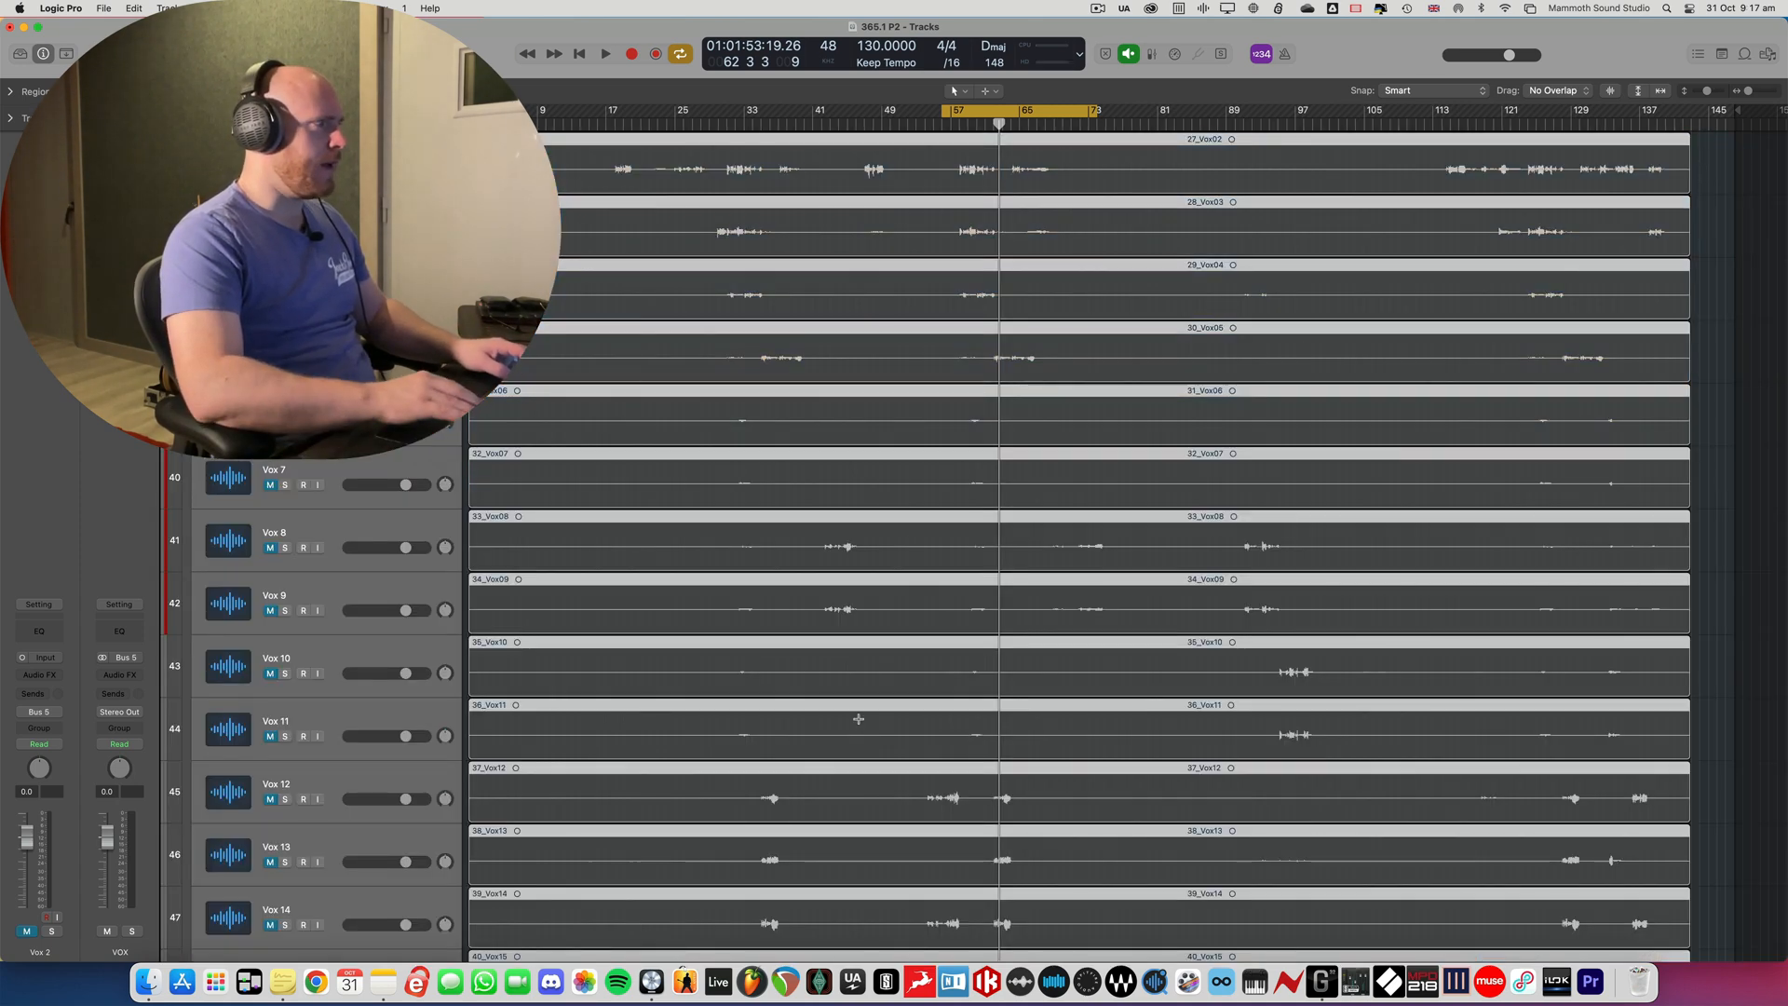
- Move the cycle range to bars 18 to 35, where the vocals begin, and select the Lead Vocal track
{"action": "scroll", "coordinate": [858, 723], "scroll_direction": "up", "scroll_amount": 10}
{"action": "scroll", "coordinate": [858, 719], "scroll_direction": "up", "scroll_amount": 3}
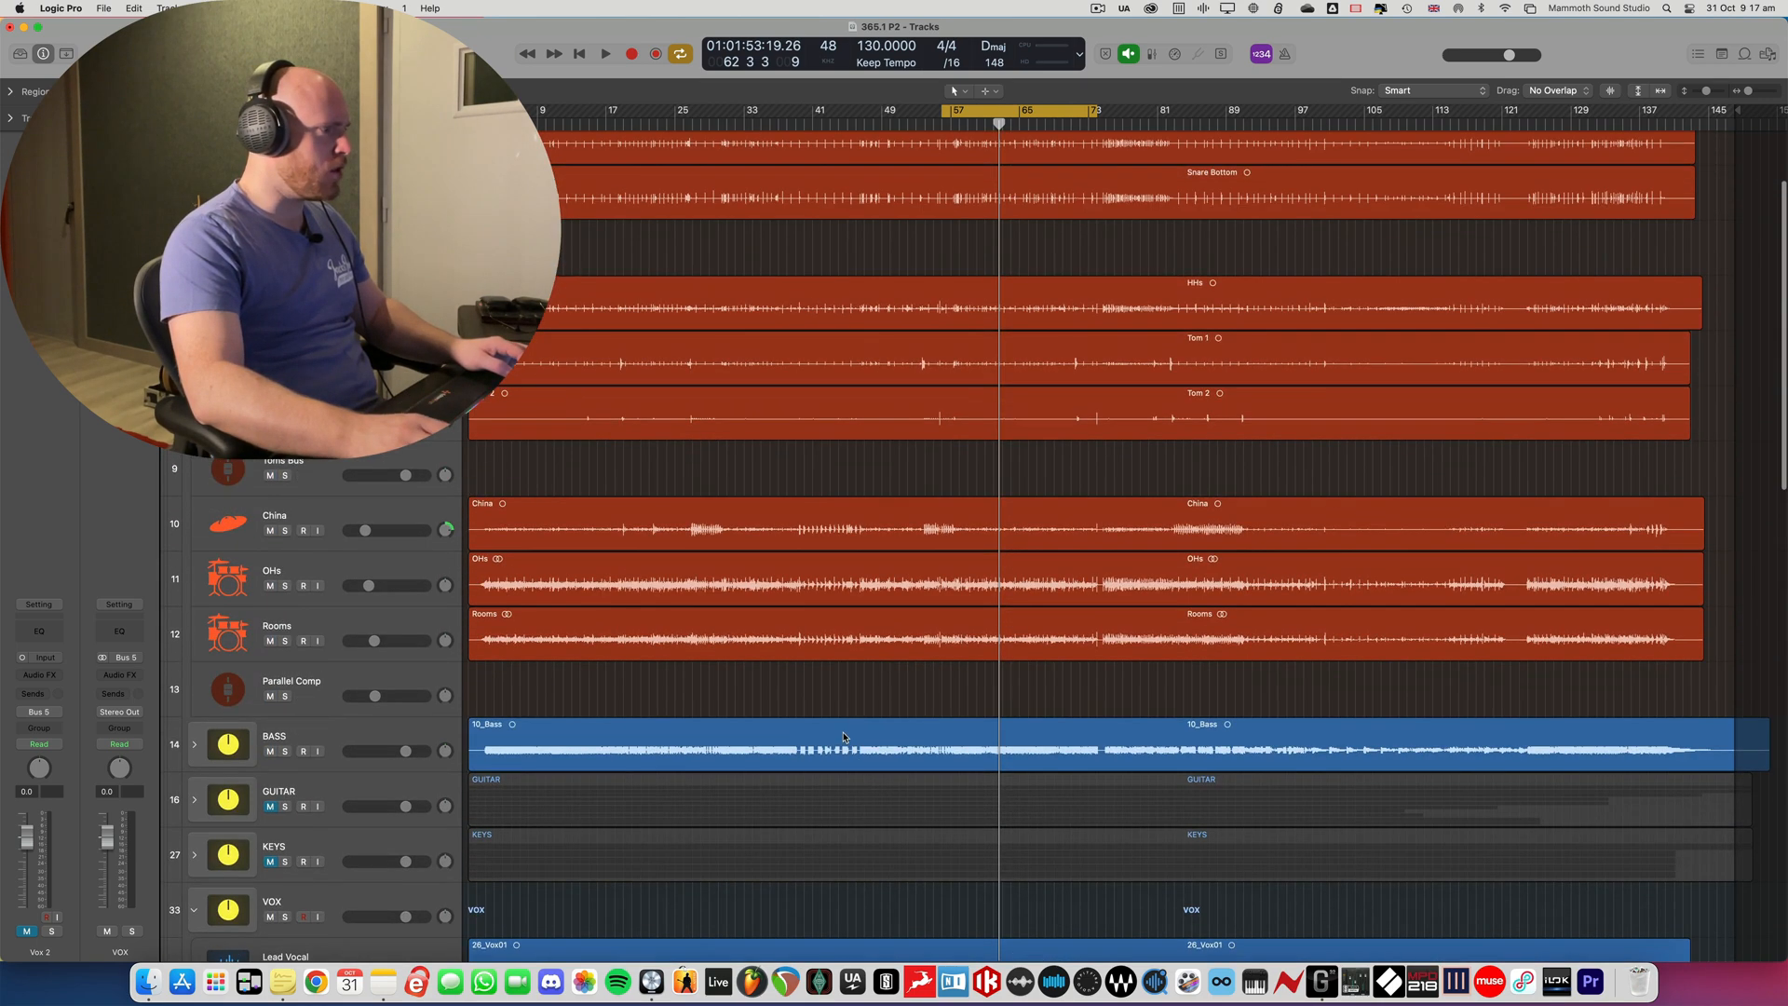
{"action": "scroll", "coordinate": [848, 726], "scroll_direction": "down", "scroll_amount": 6}
{"action": "scroll", "coordinate": [842, 733], "scroll_direction": "up", "scroll_amount": 2}
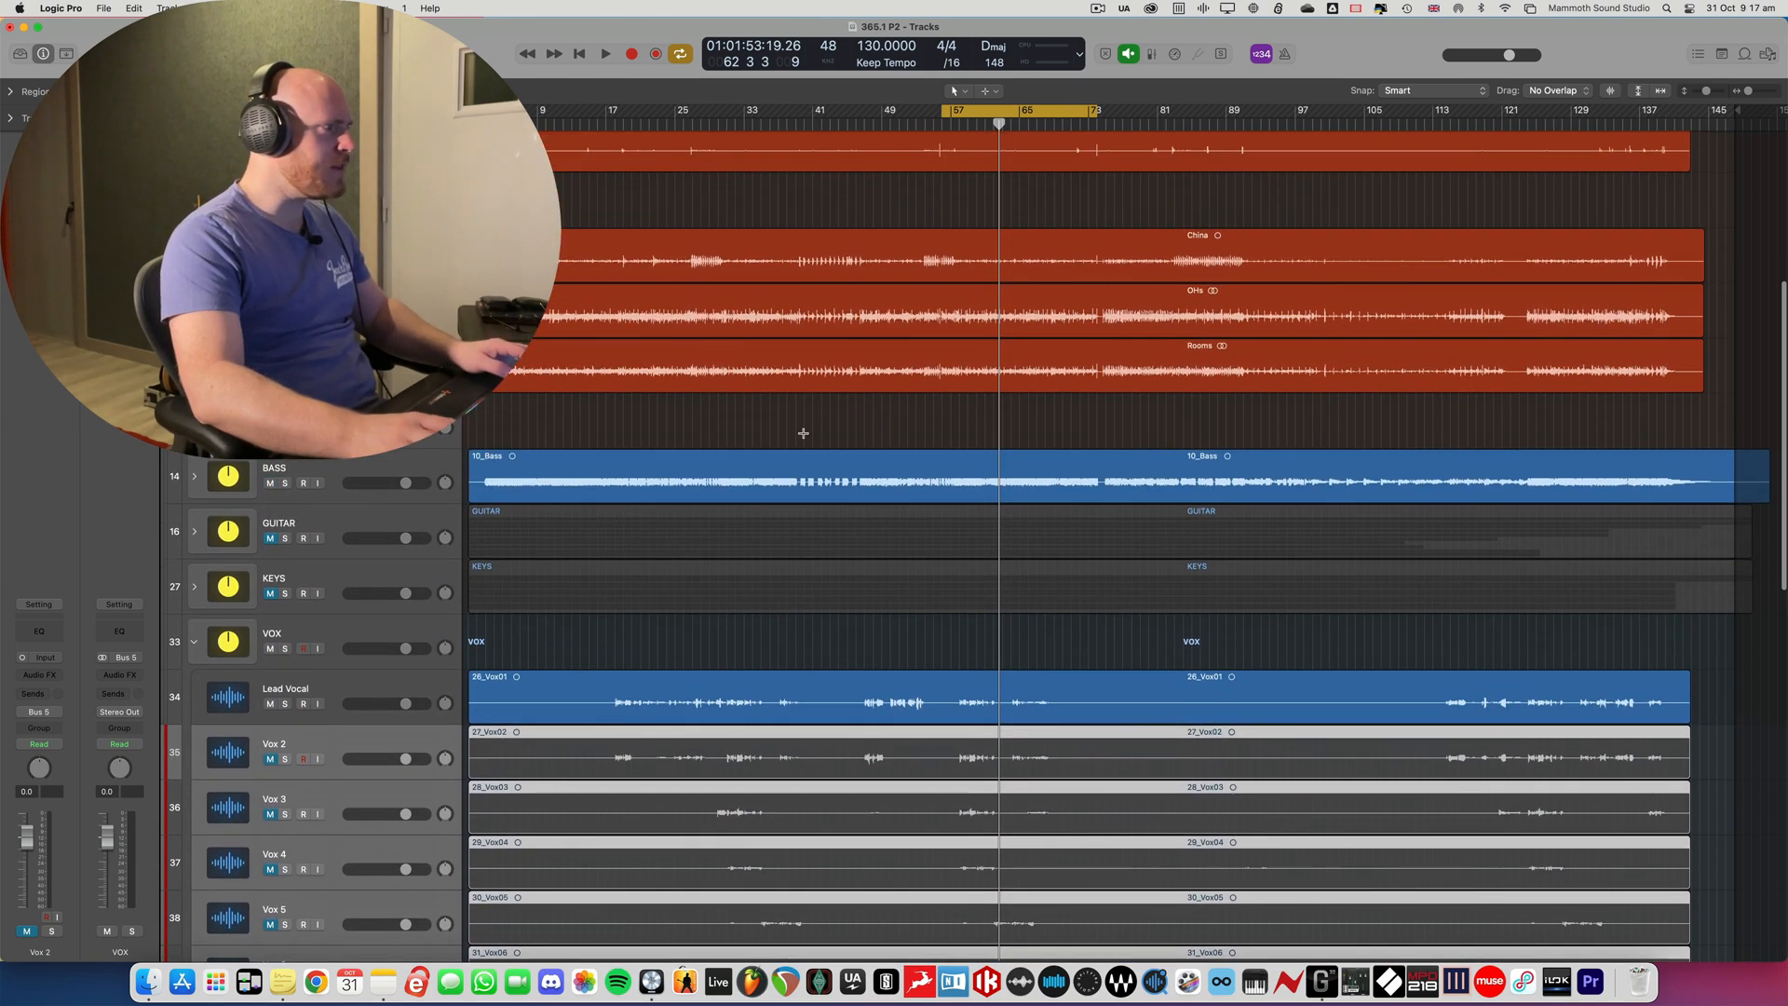
{"action": "left_click_drag", "start_coordinate": [607, 112], "coordinate": [681, 111]}
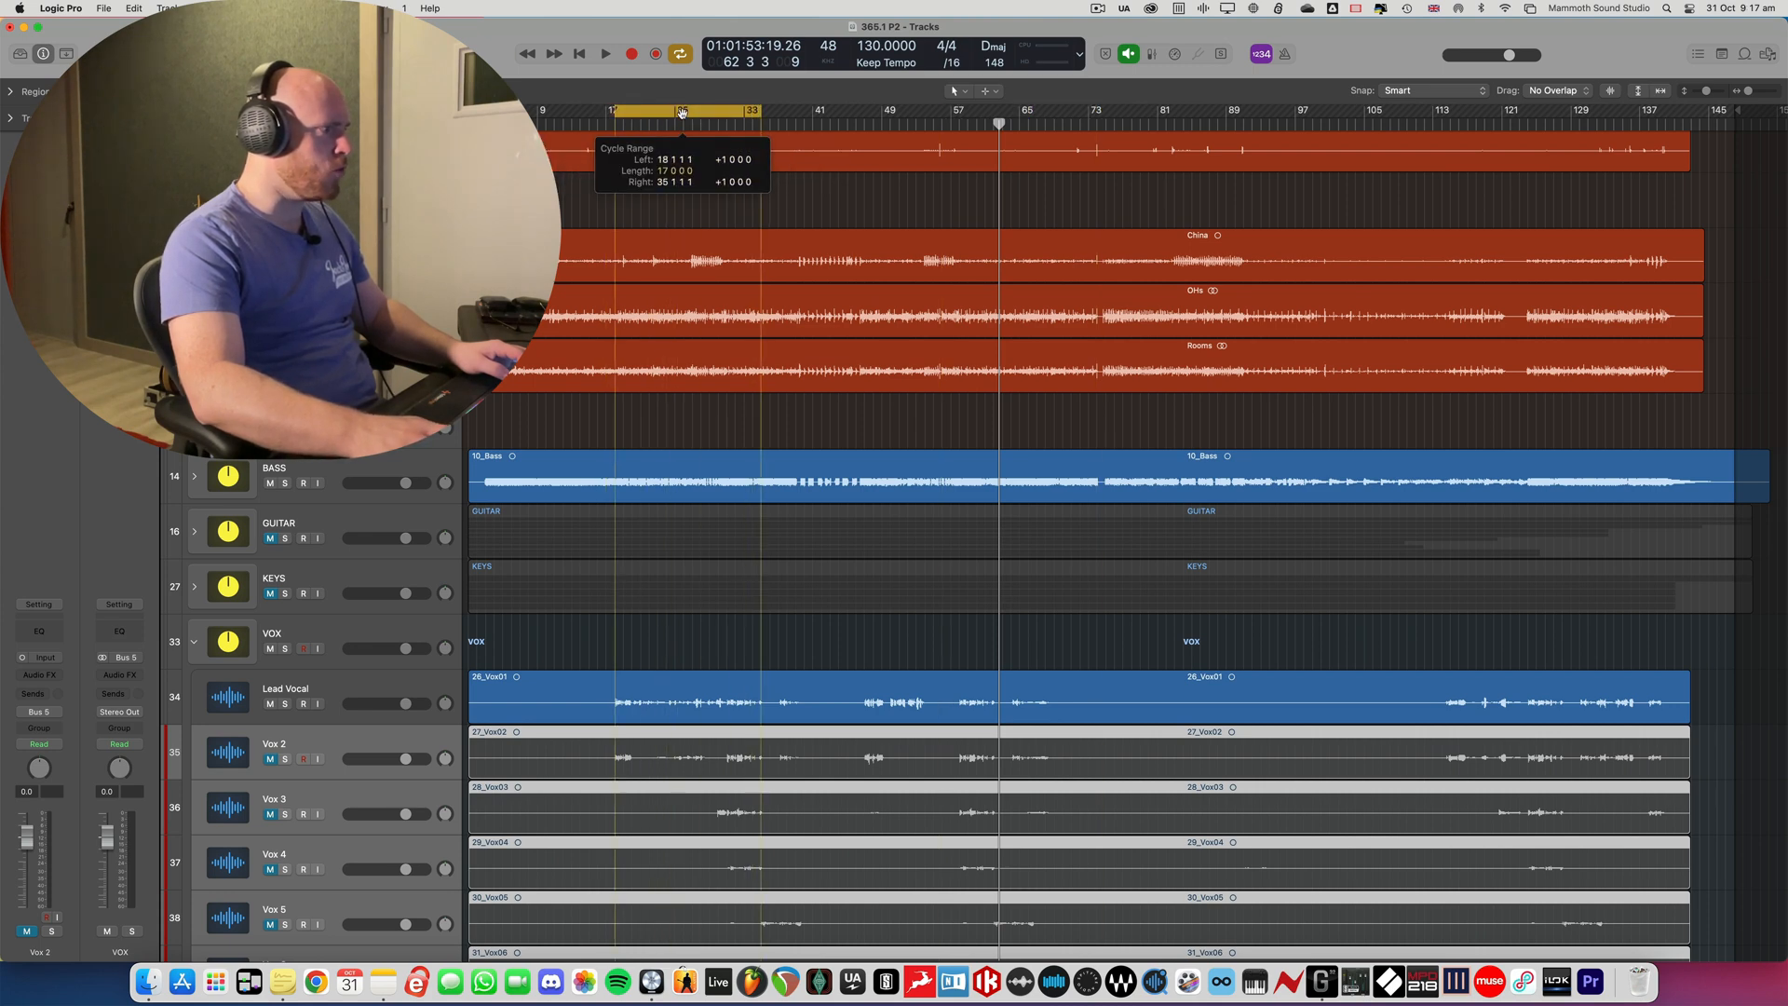
{"action": "left_click", "coordinate": [366, 685]}
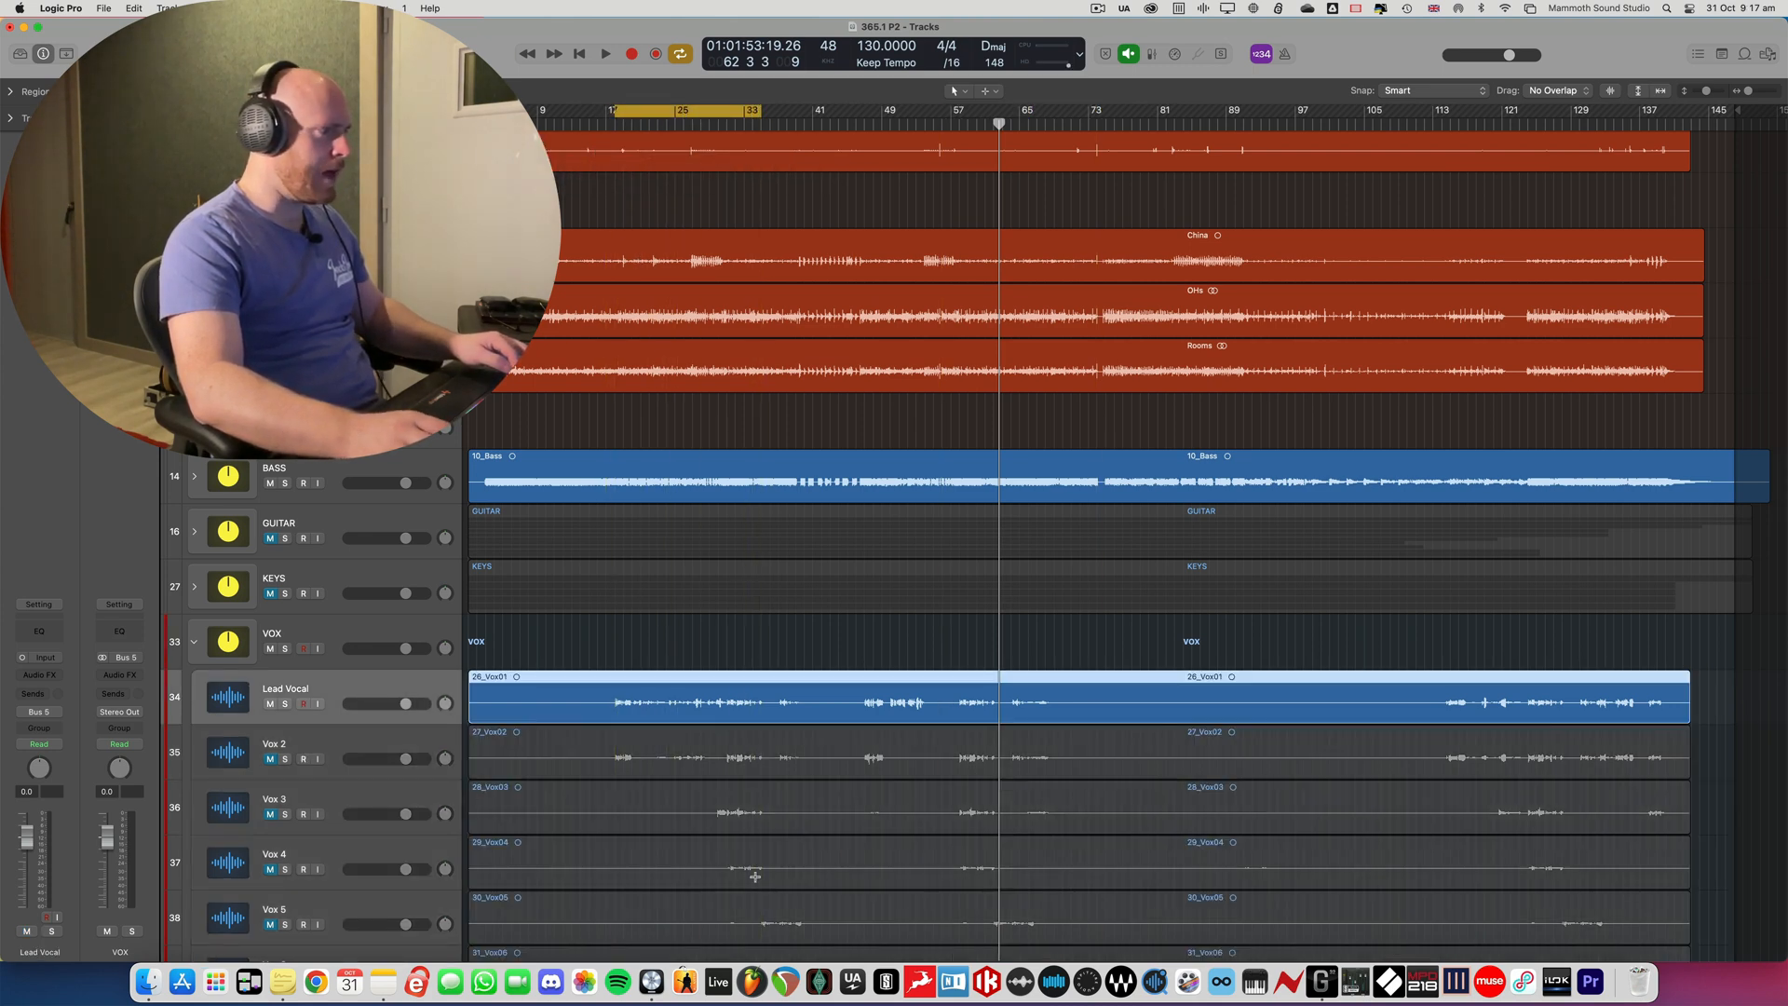
- Set the Lead Vocal fader to -1.5 dB, balancing it against the drums and bass during playback
{"action": "key", "text": "x"}
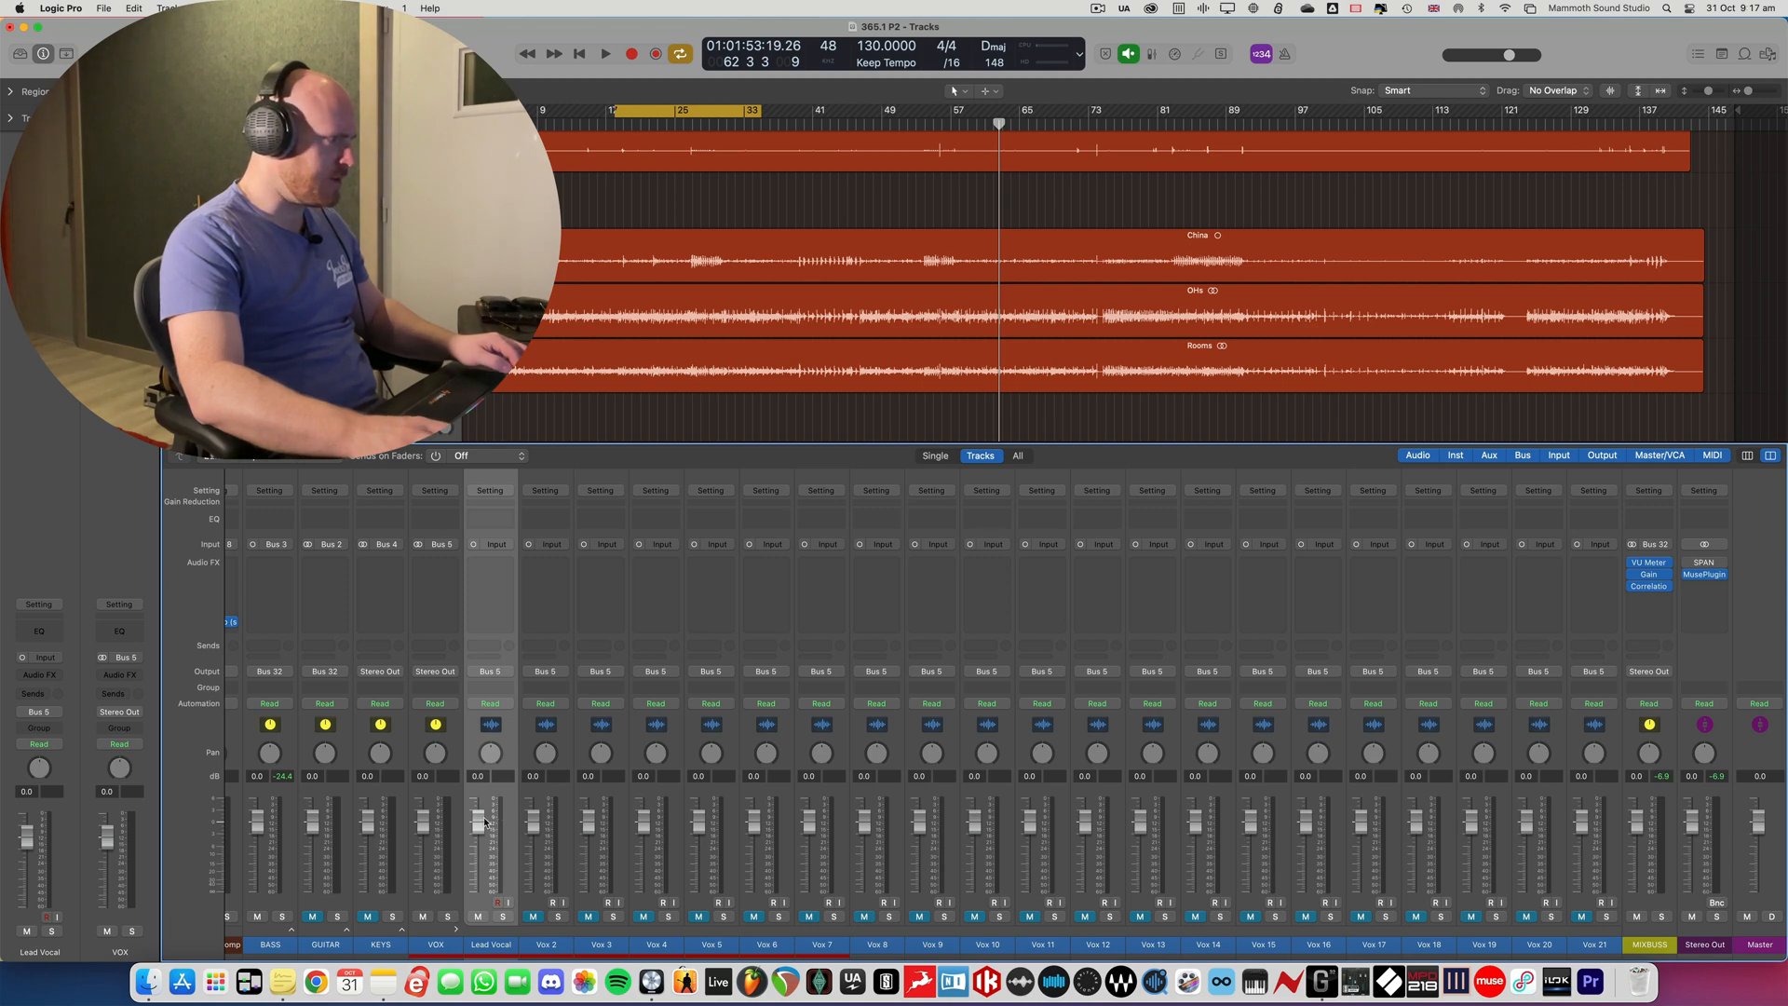
{"action": "left_click_drag", "start_coordinate": [479, 821], "coordinate": [478, 844]}
{"action": "left_click_drag", "start_coordinate": [479, 844], "coordinate": [513, 832]}
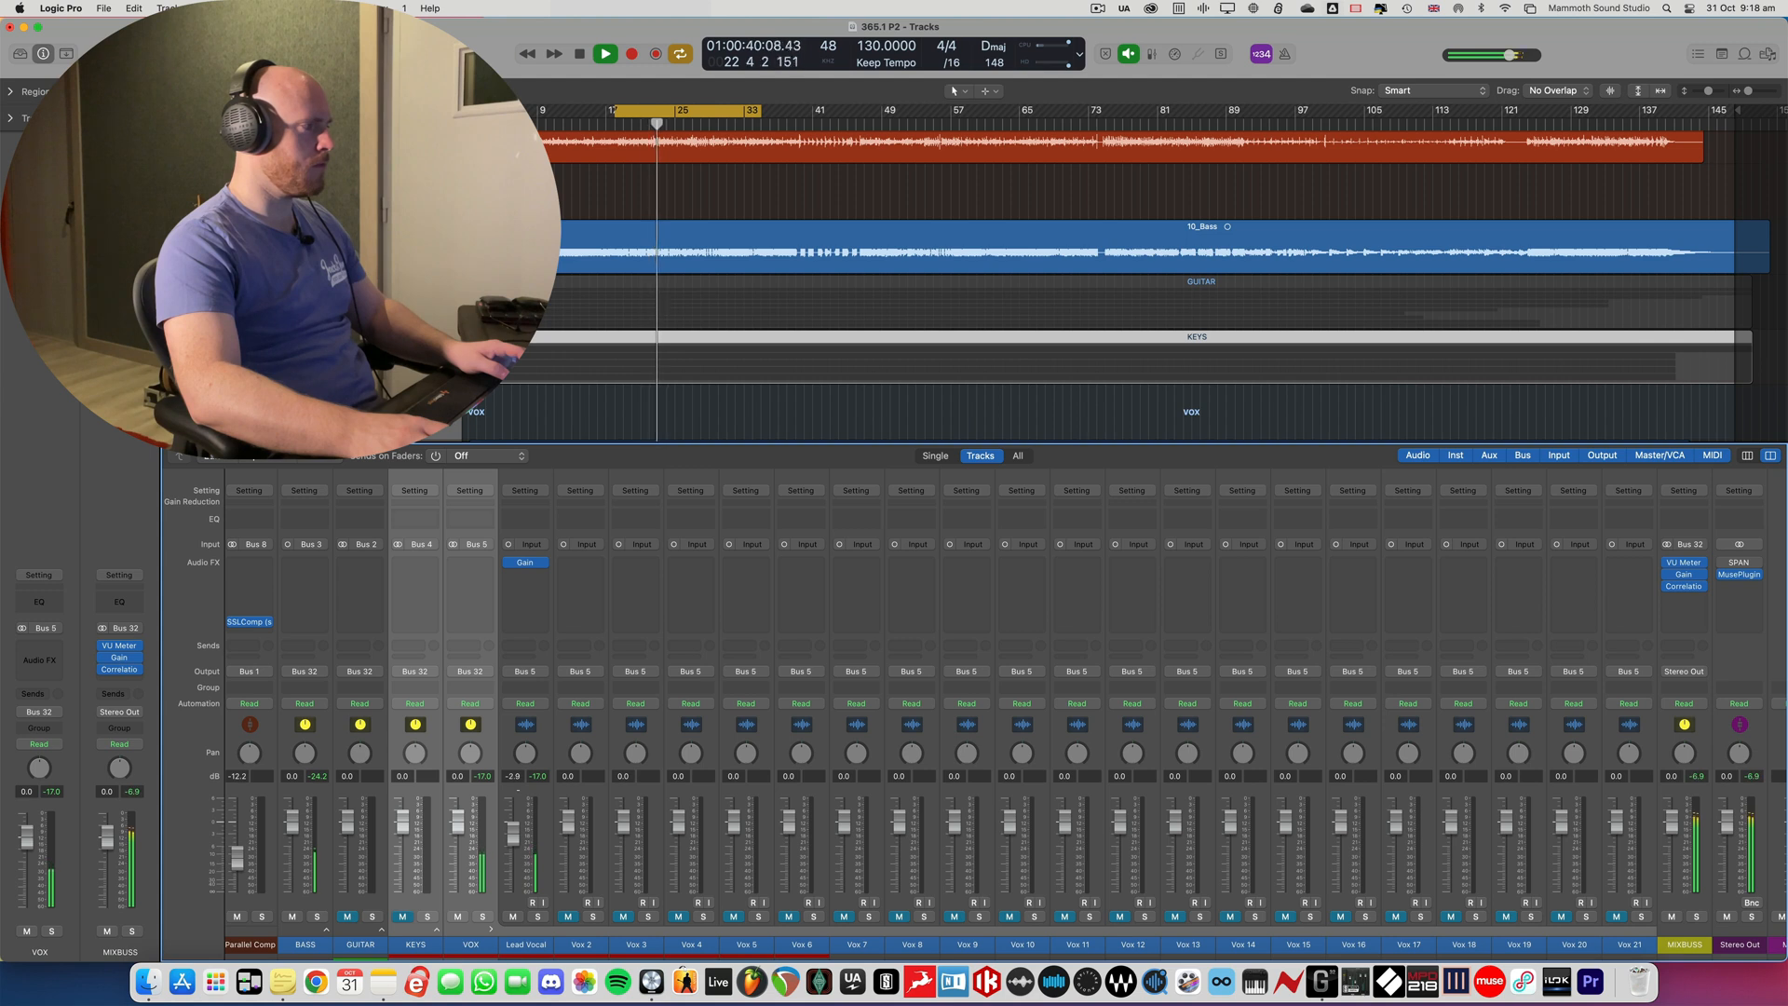
{"action": "left_click_drag", "start_coordinate": [514, 833], "coordinate": [519, 778]}
{"action": "key", "text": "space"}
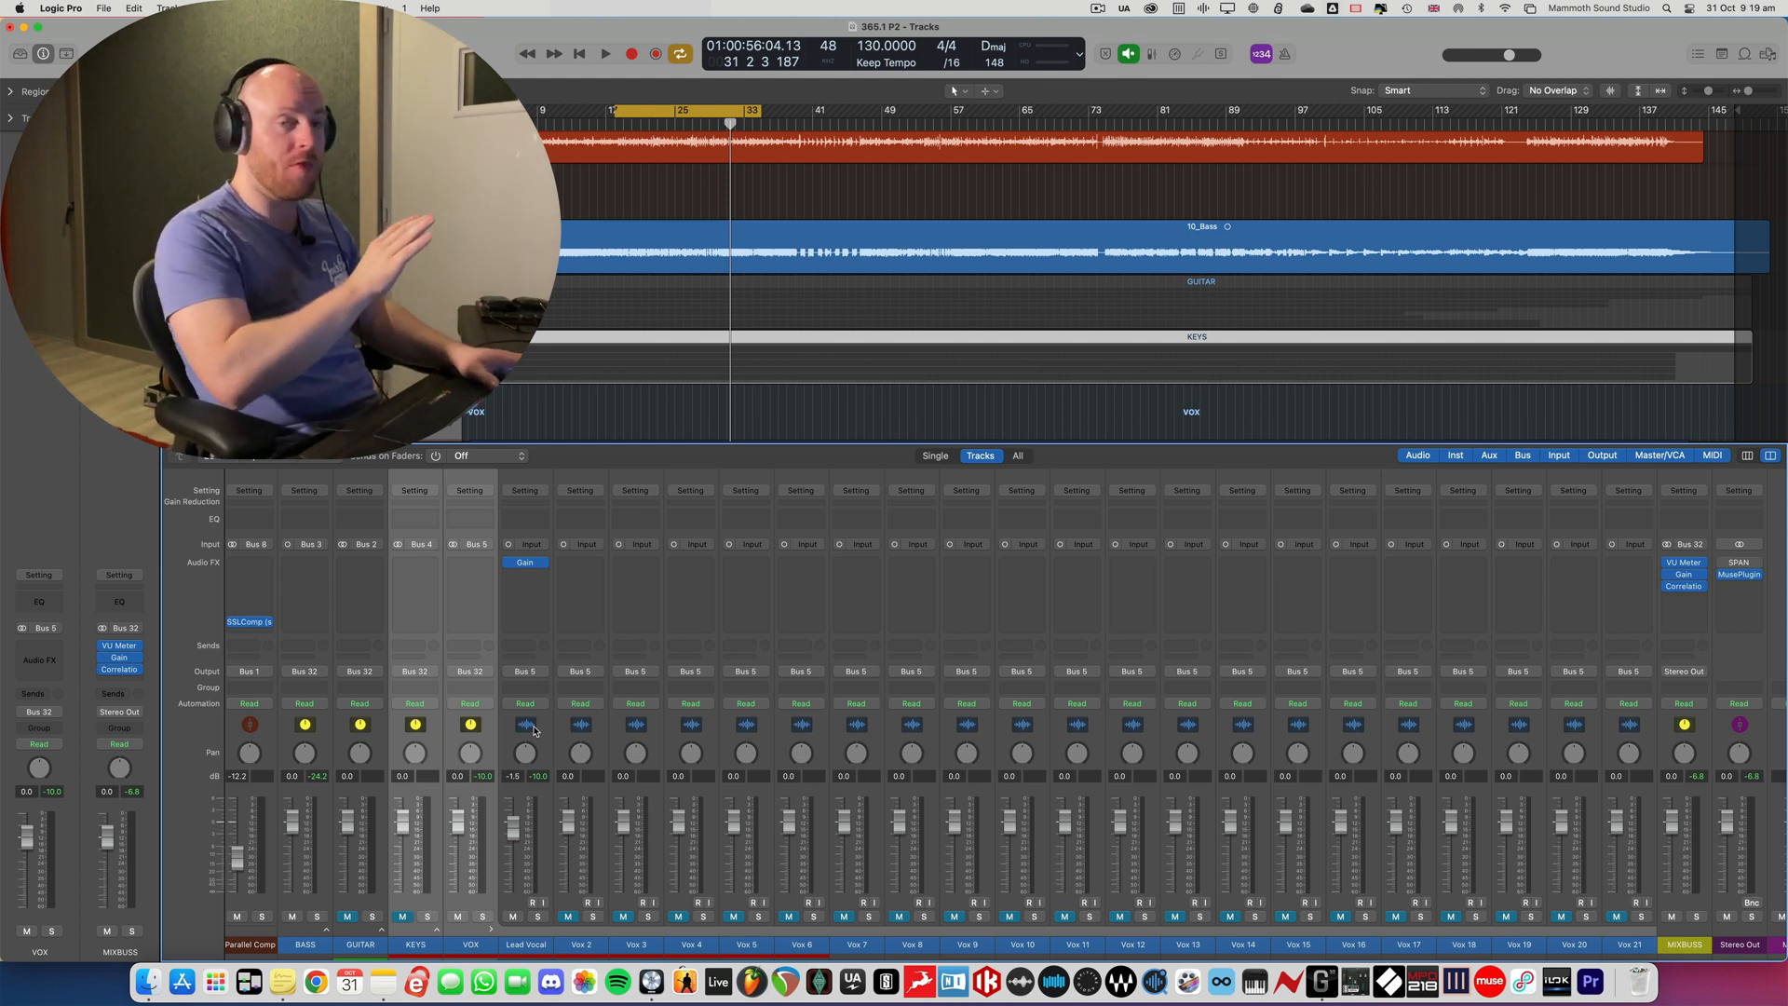
{"action": "key", "text": "space"}
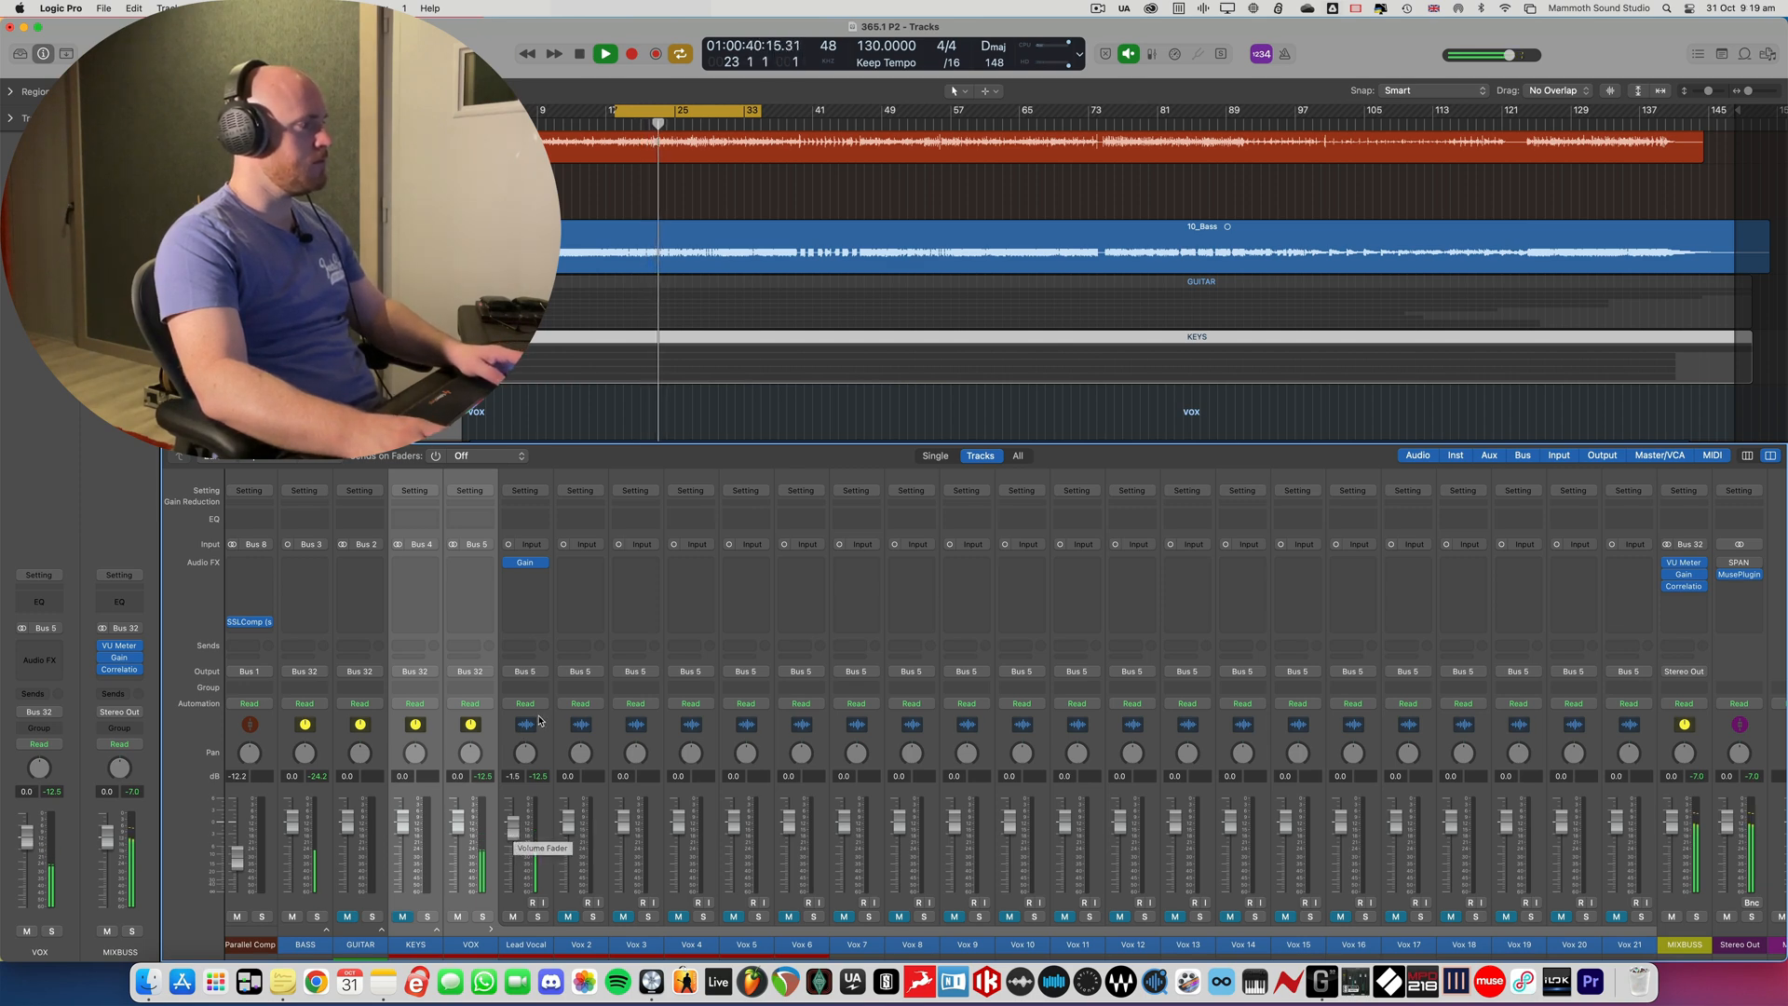
{"action": "key", "text": "space"}
- Clear the solo on Vox 2 and lower its fader to -7.4 dB beneath the lead vocal during playback
{"action": "key", "text": "x"}
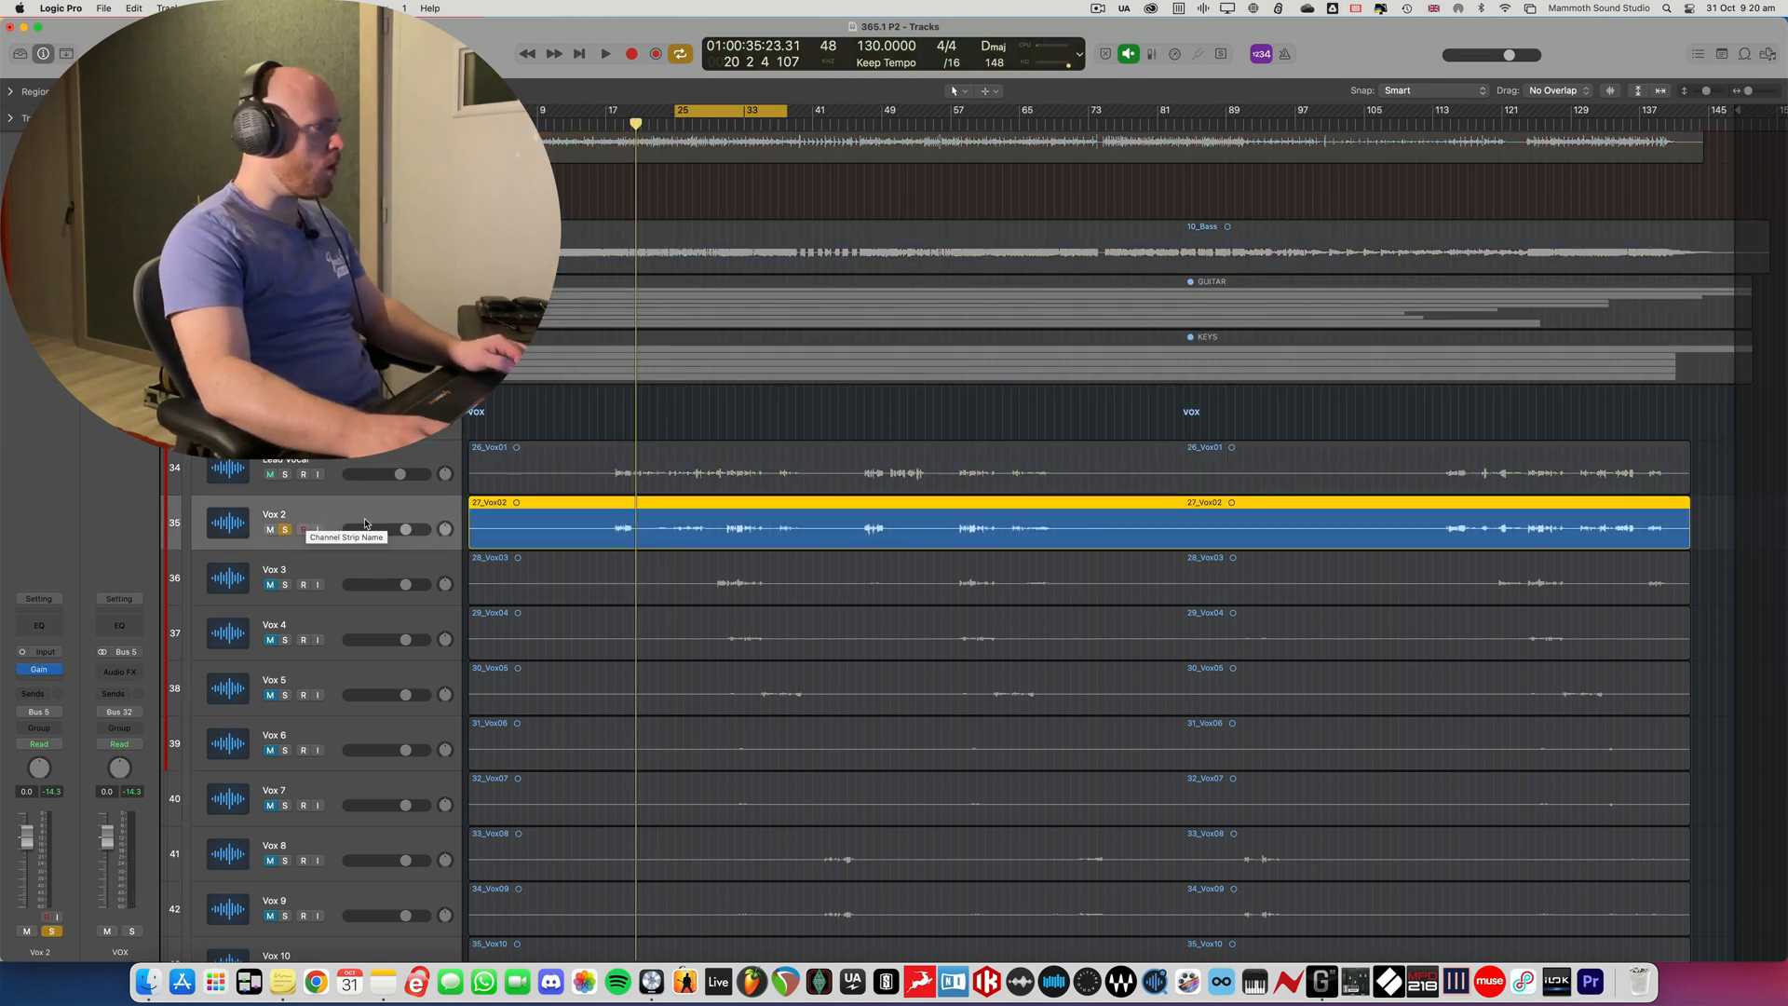
{"action": "left_click", "coordinate": [286, 530]}
{"action": "key", "text": "x"}
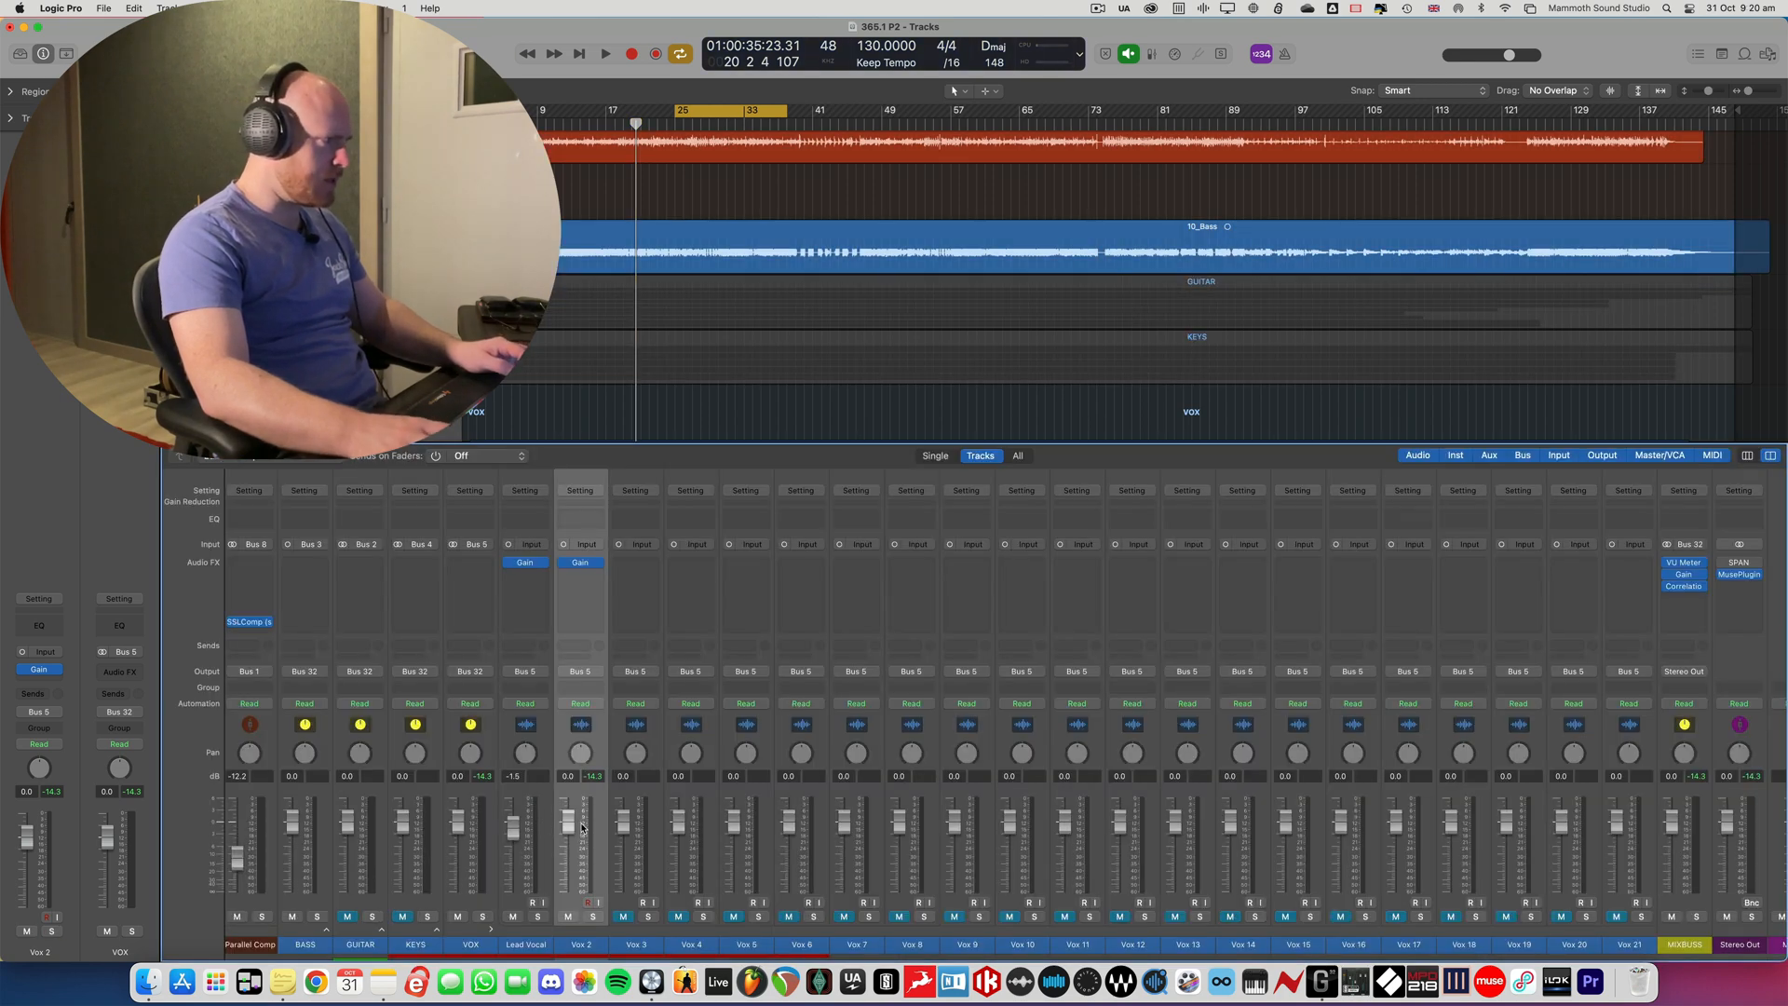
{"action": "key", "text": "space"}
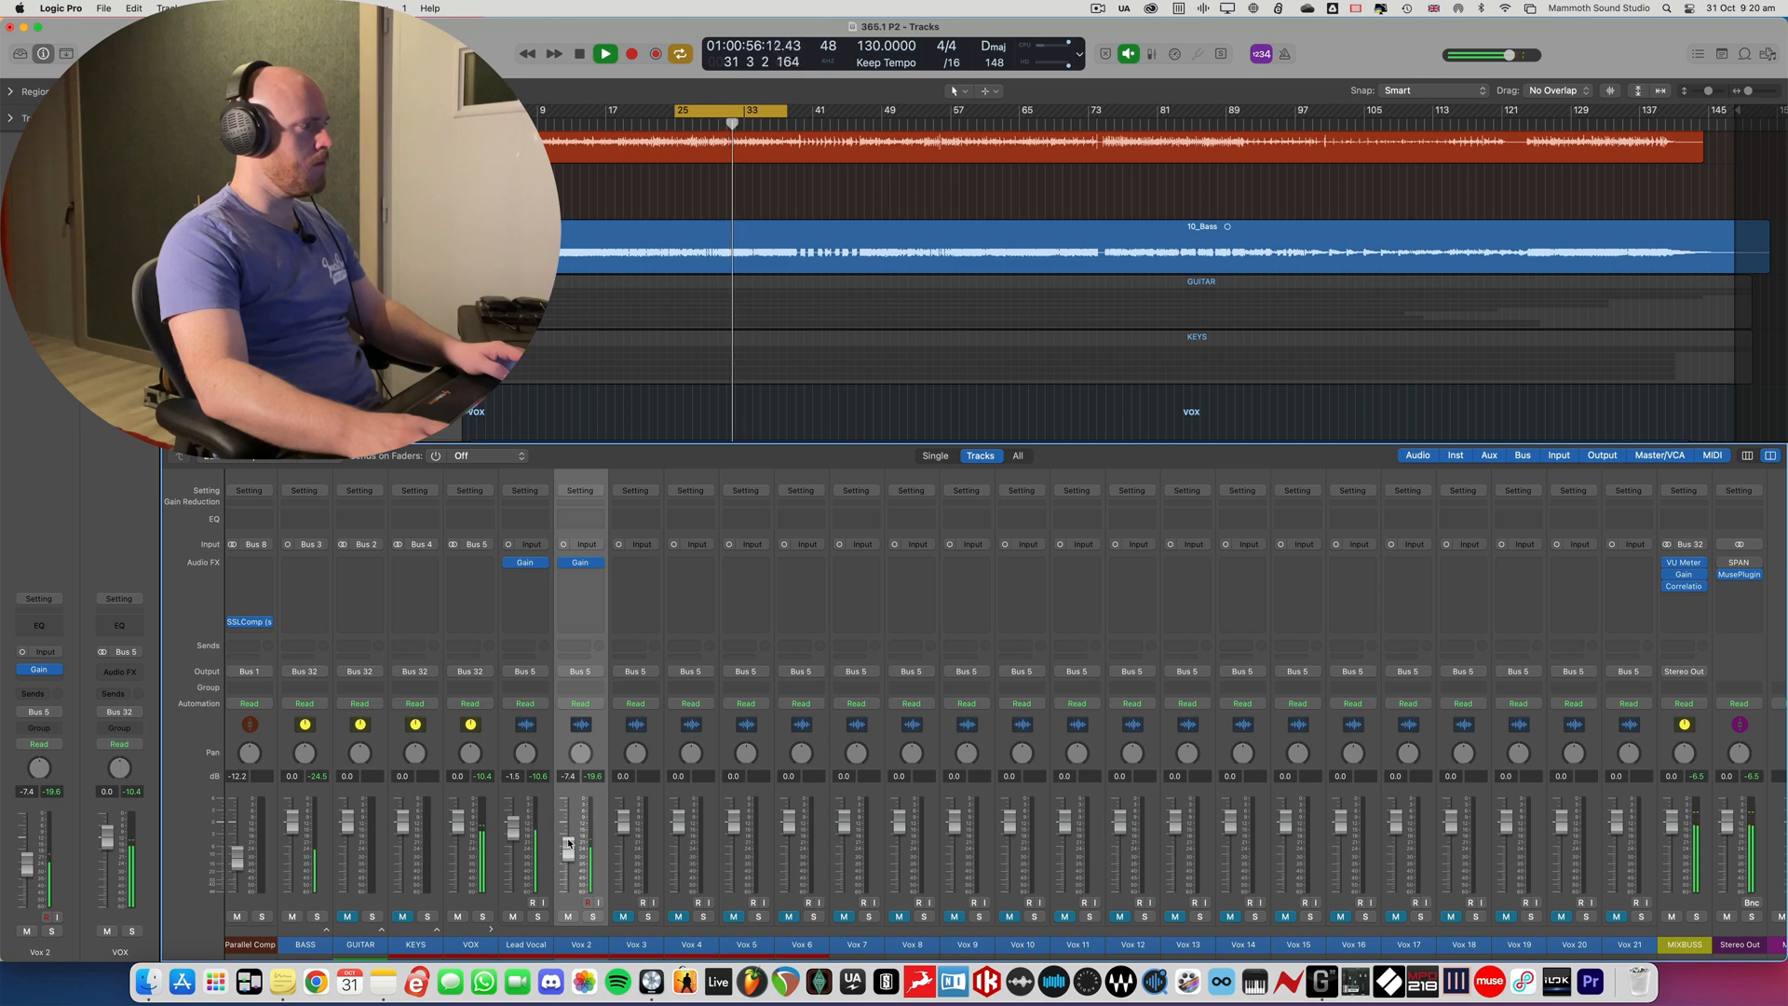
{"action": "key", "text": "x"}
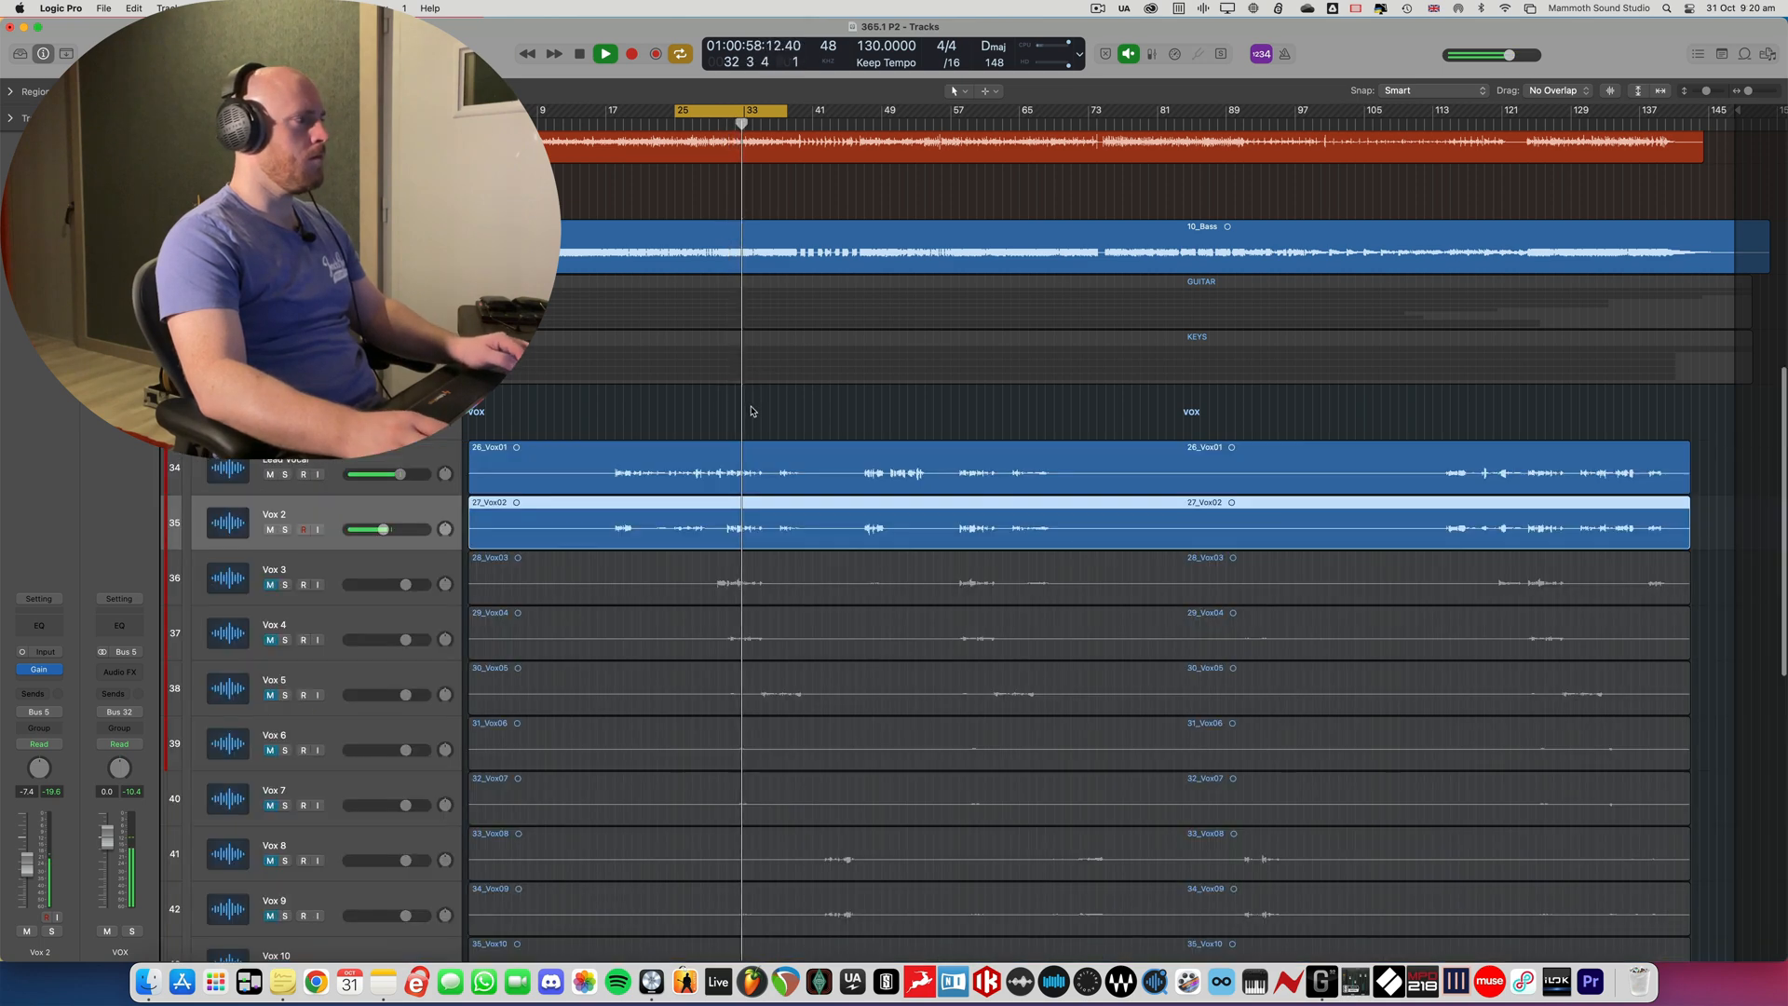
{"action": "key", "text": "super+Right"}
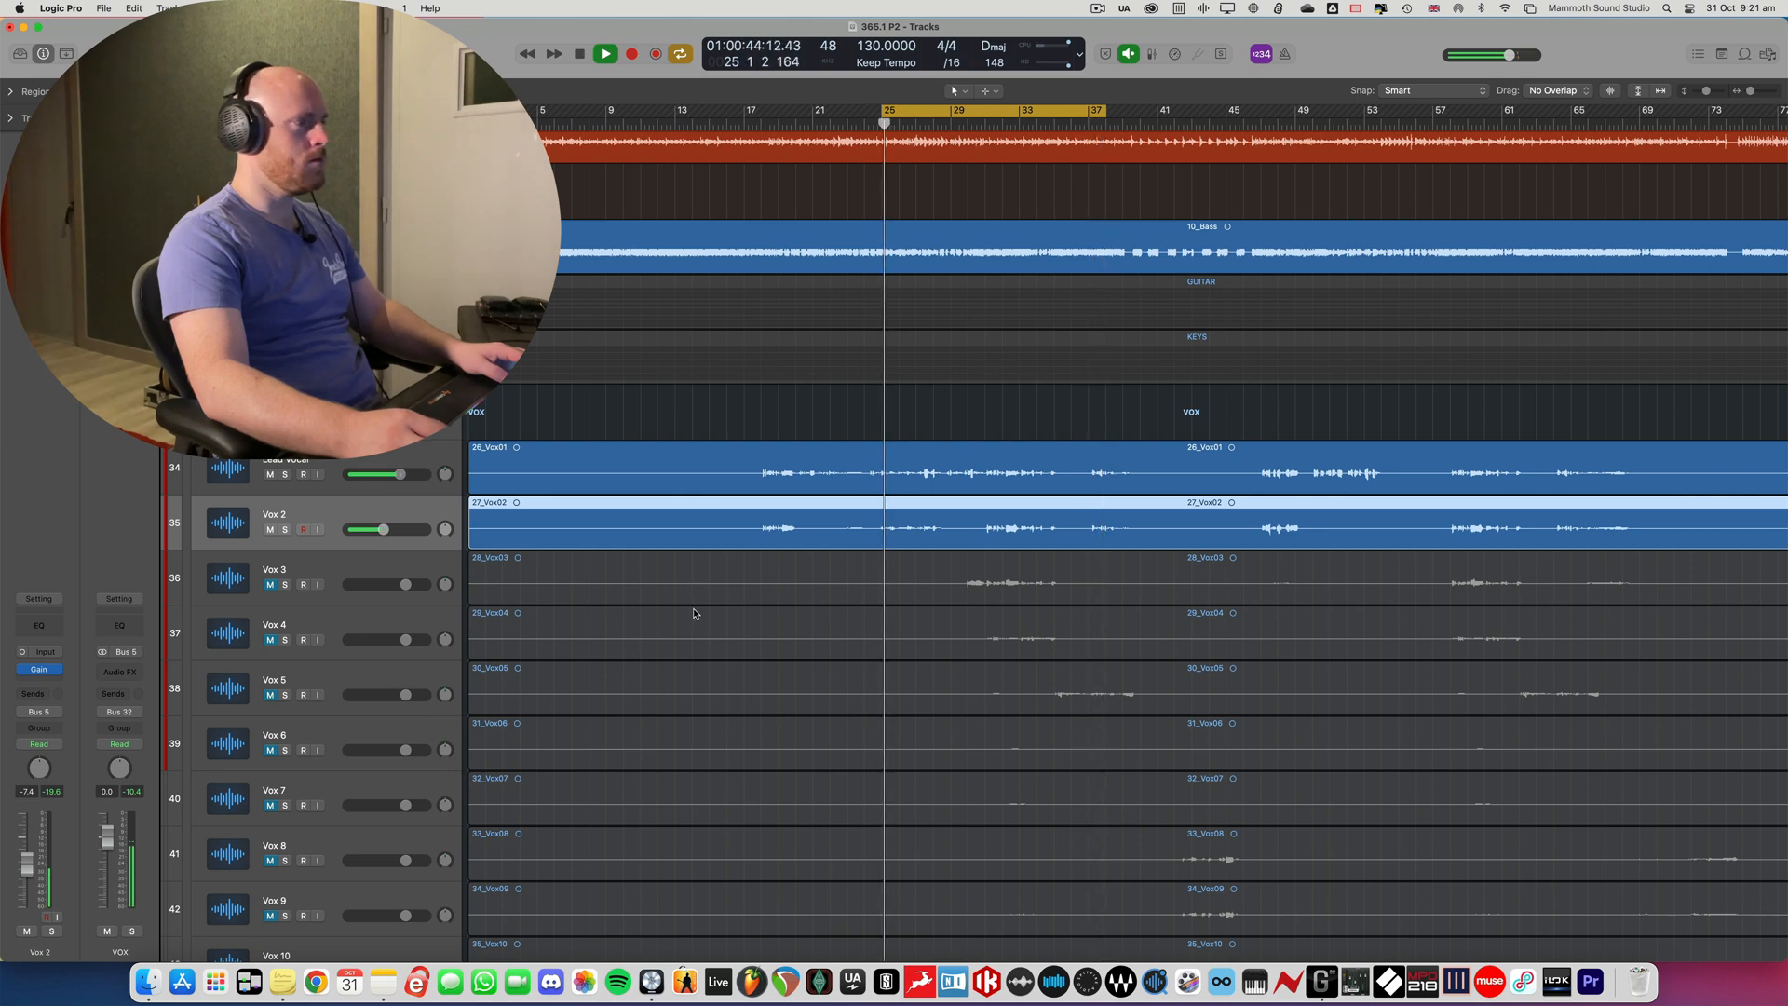
{"action": "key", "text": "space"}
{"action": "key", "text": "x"}
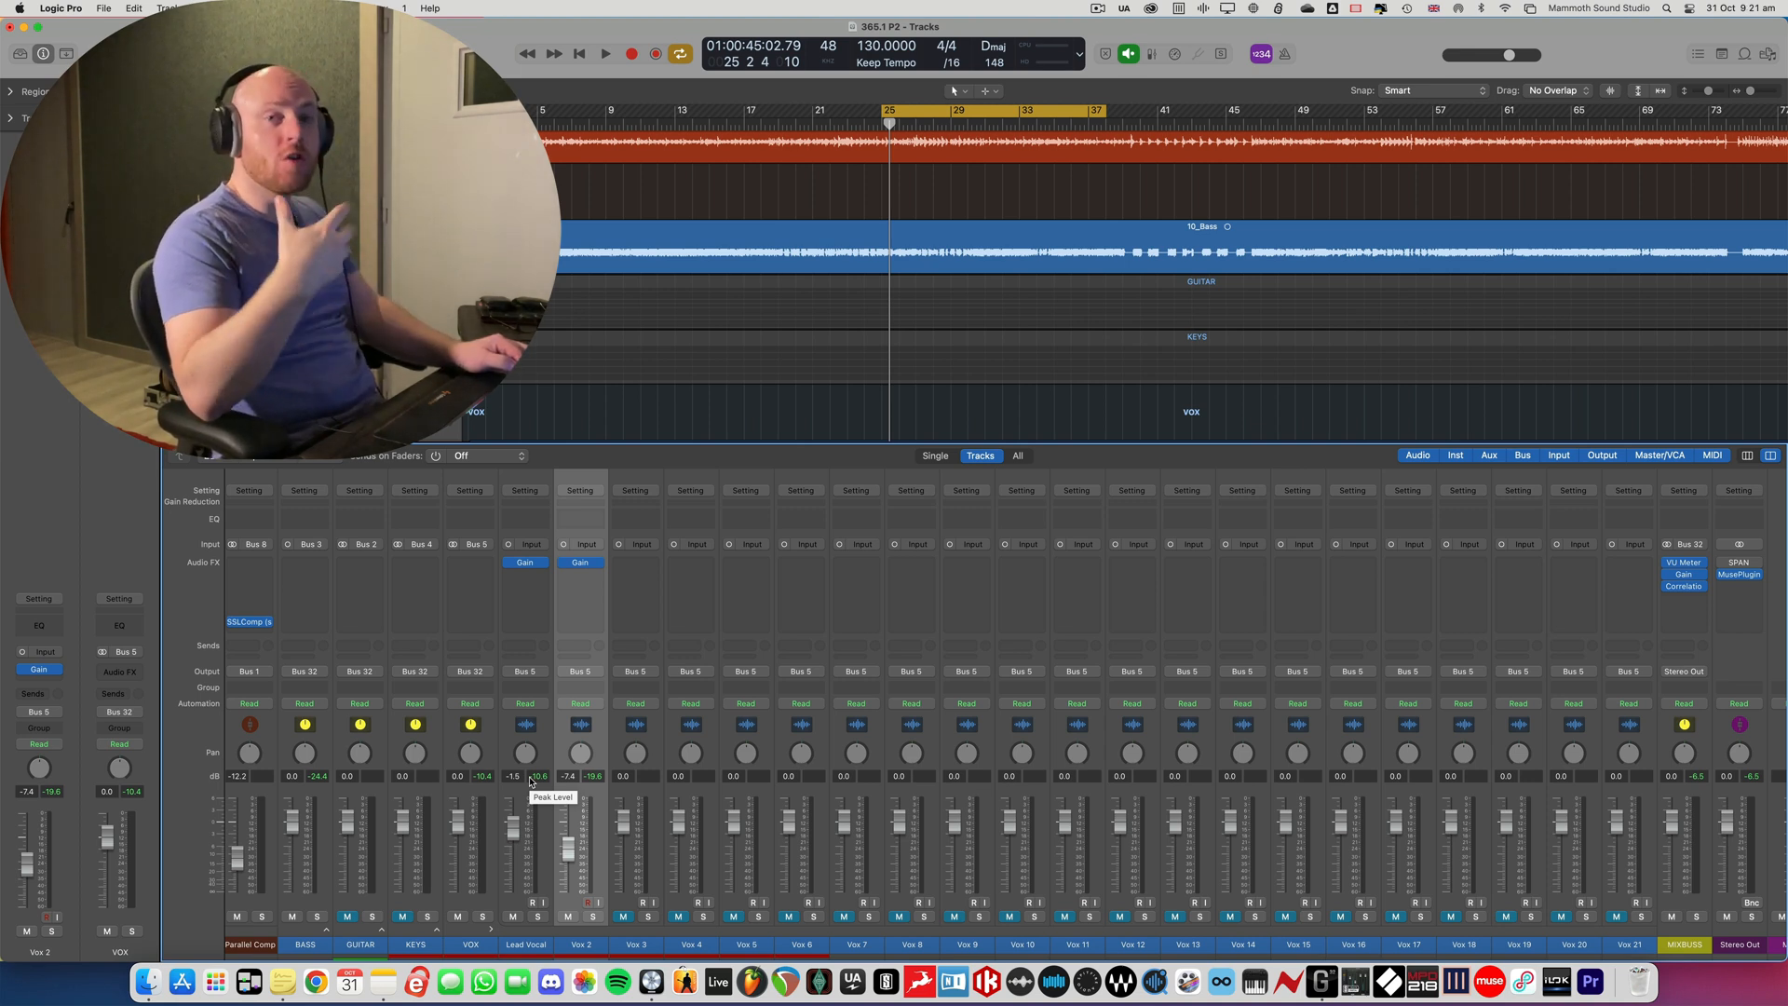
{"action": "key", "text": "x"}
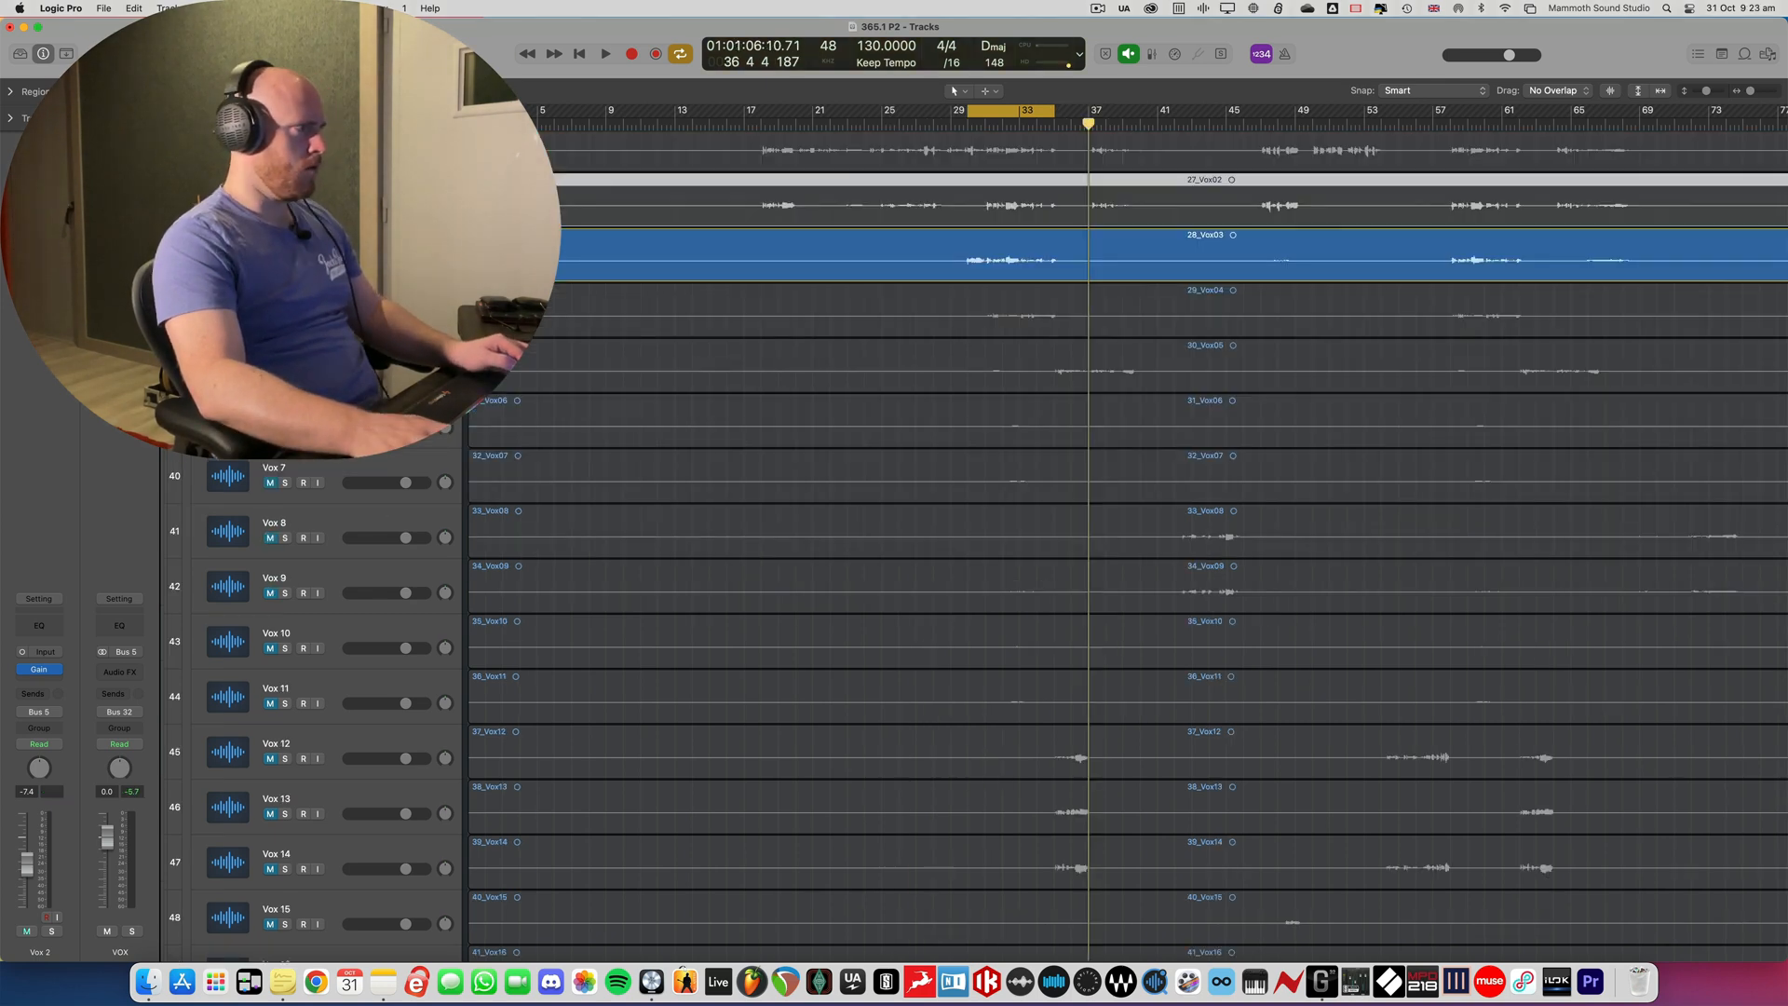
- Solo Vox 3 and pull the Vox 3, Vox 4 and Vox 5 faders all the way down
{"action": "key", "text": "s"}
{"action": "key", "text": "x"}
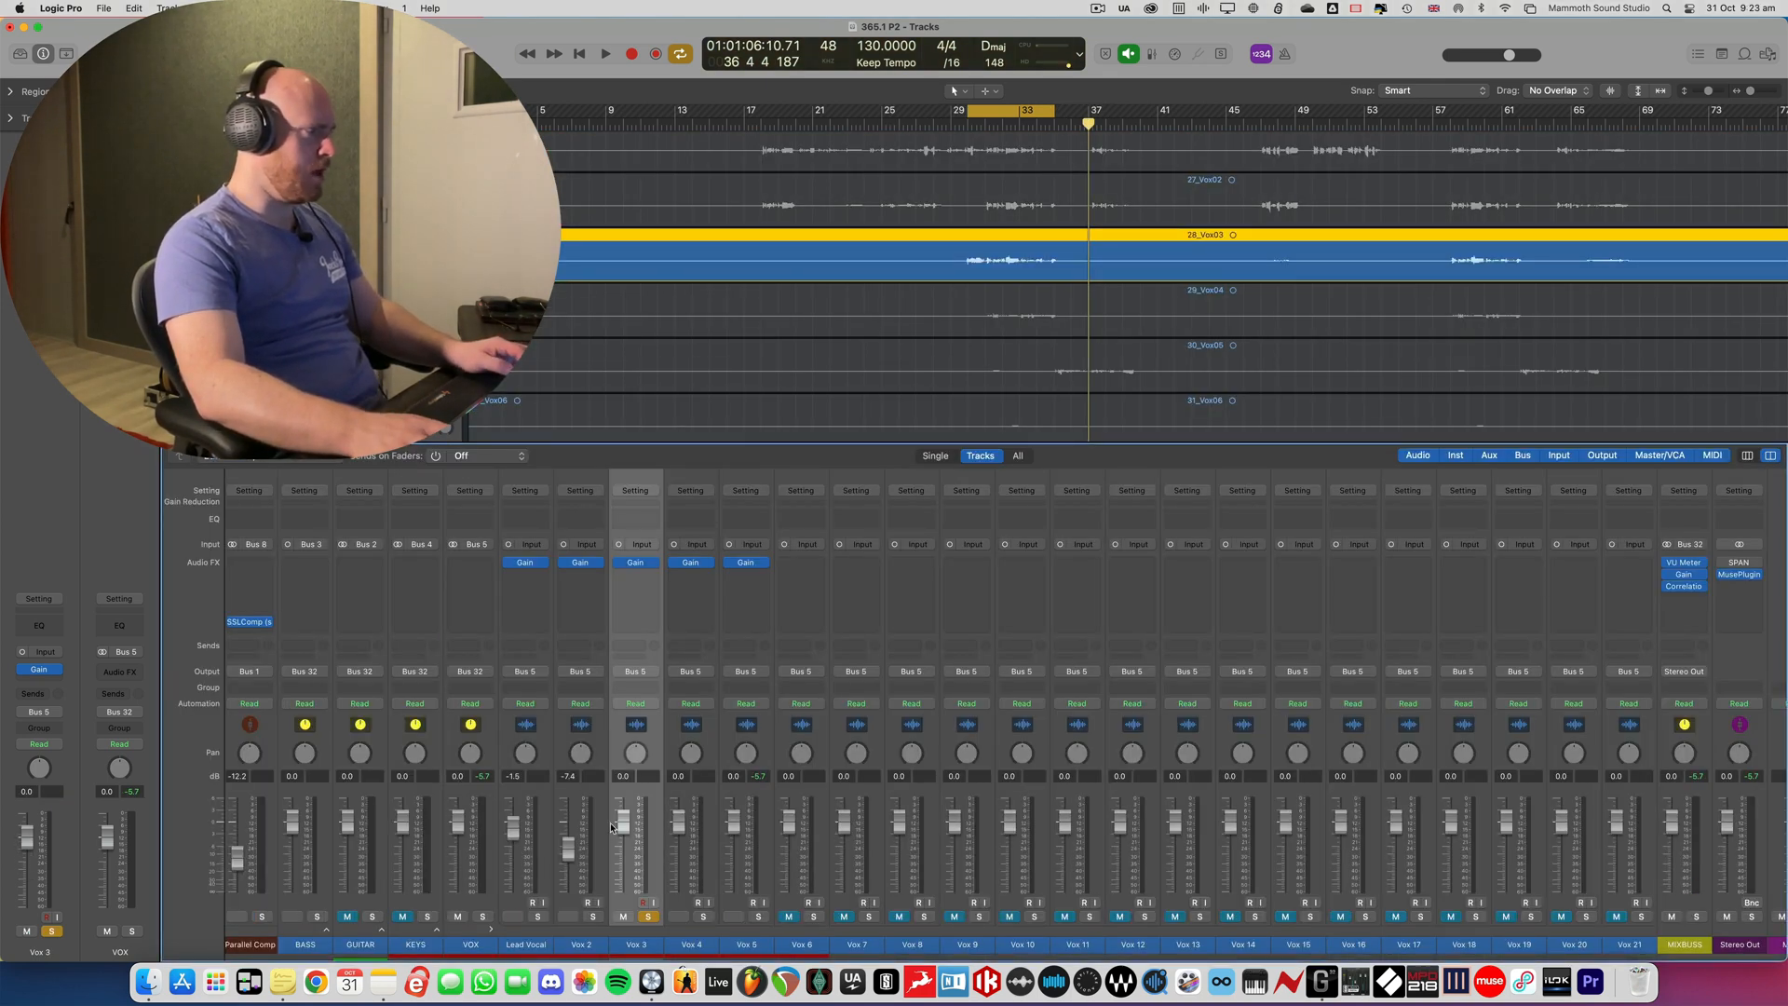
{"action": "left_click_drag", "start_coordinate": [623, 821], "coordinate": [623, 894]}
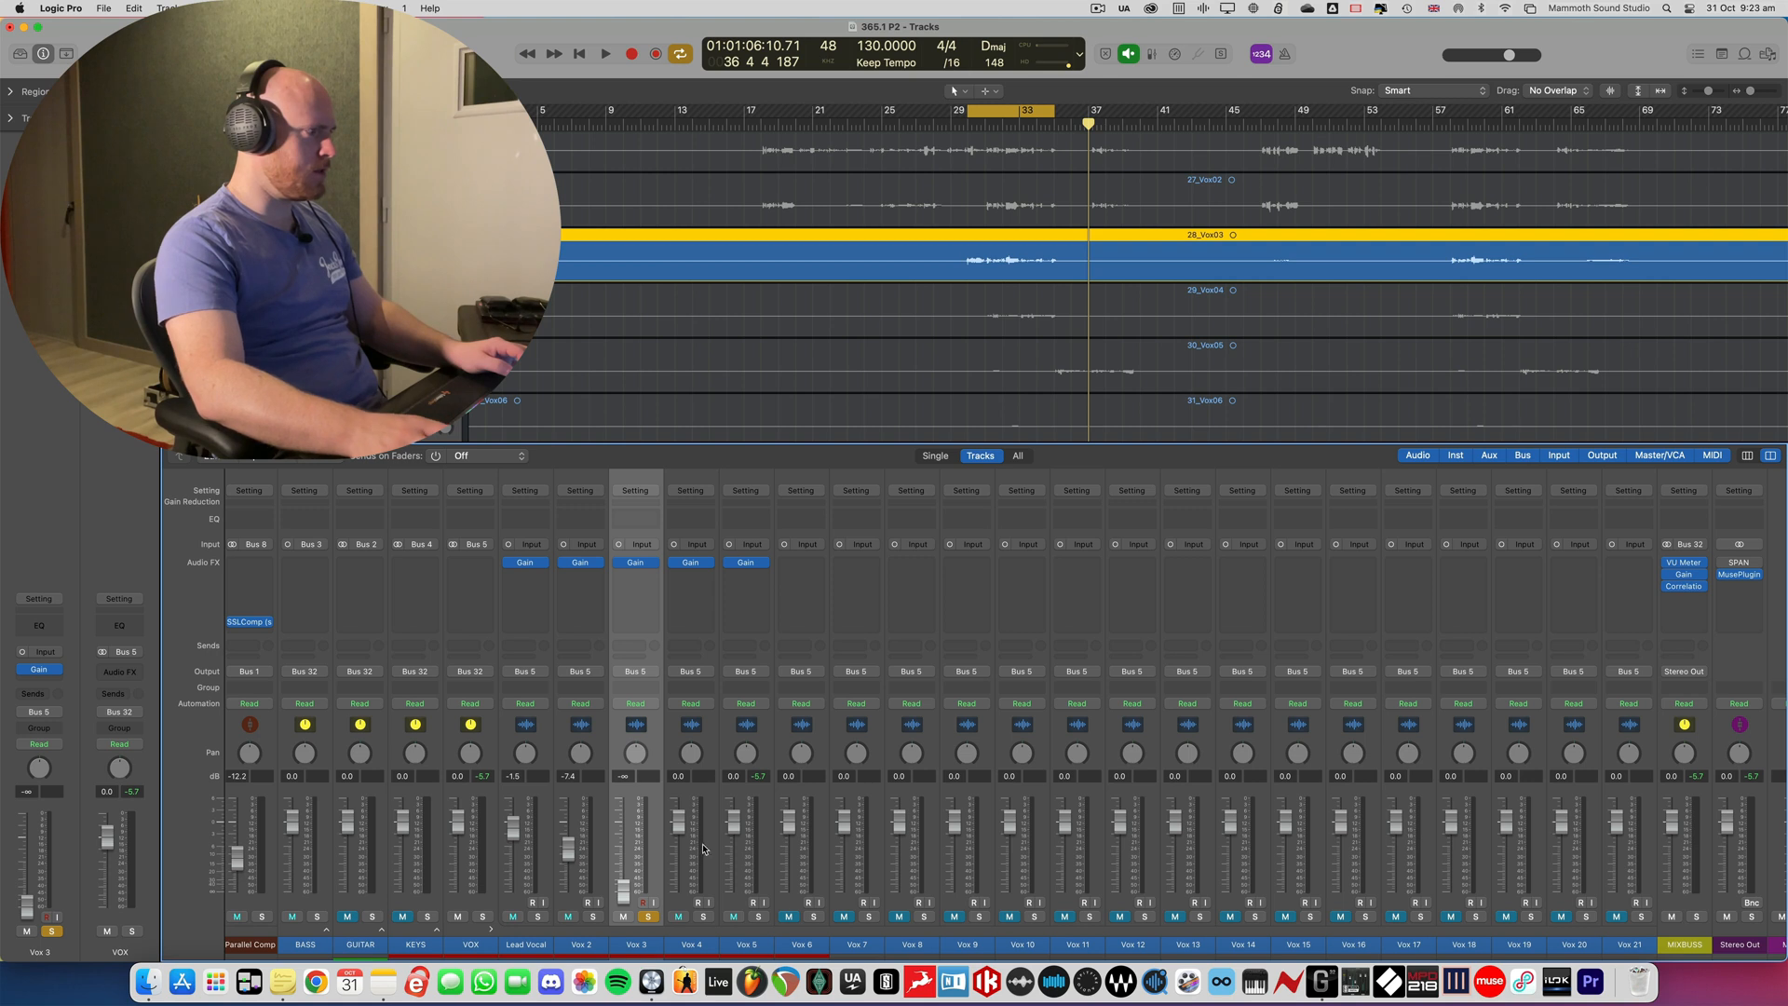
{"action": "left_click", "coordinate": [675, 904]}
{"action": "left_click", "coordinate": [725, 904], "text": "shift"}
{"action": "left_click_drag", "start_coordinate": [677, 821], "coordinate": [675, 958]}
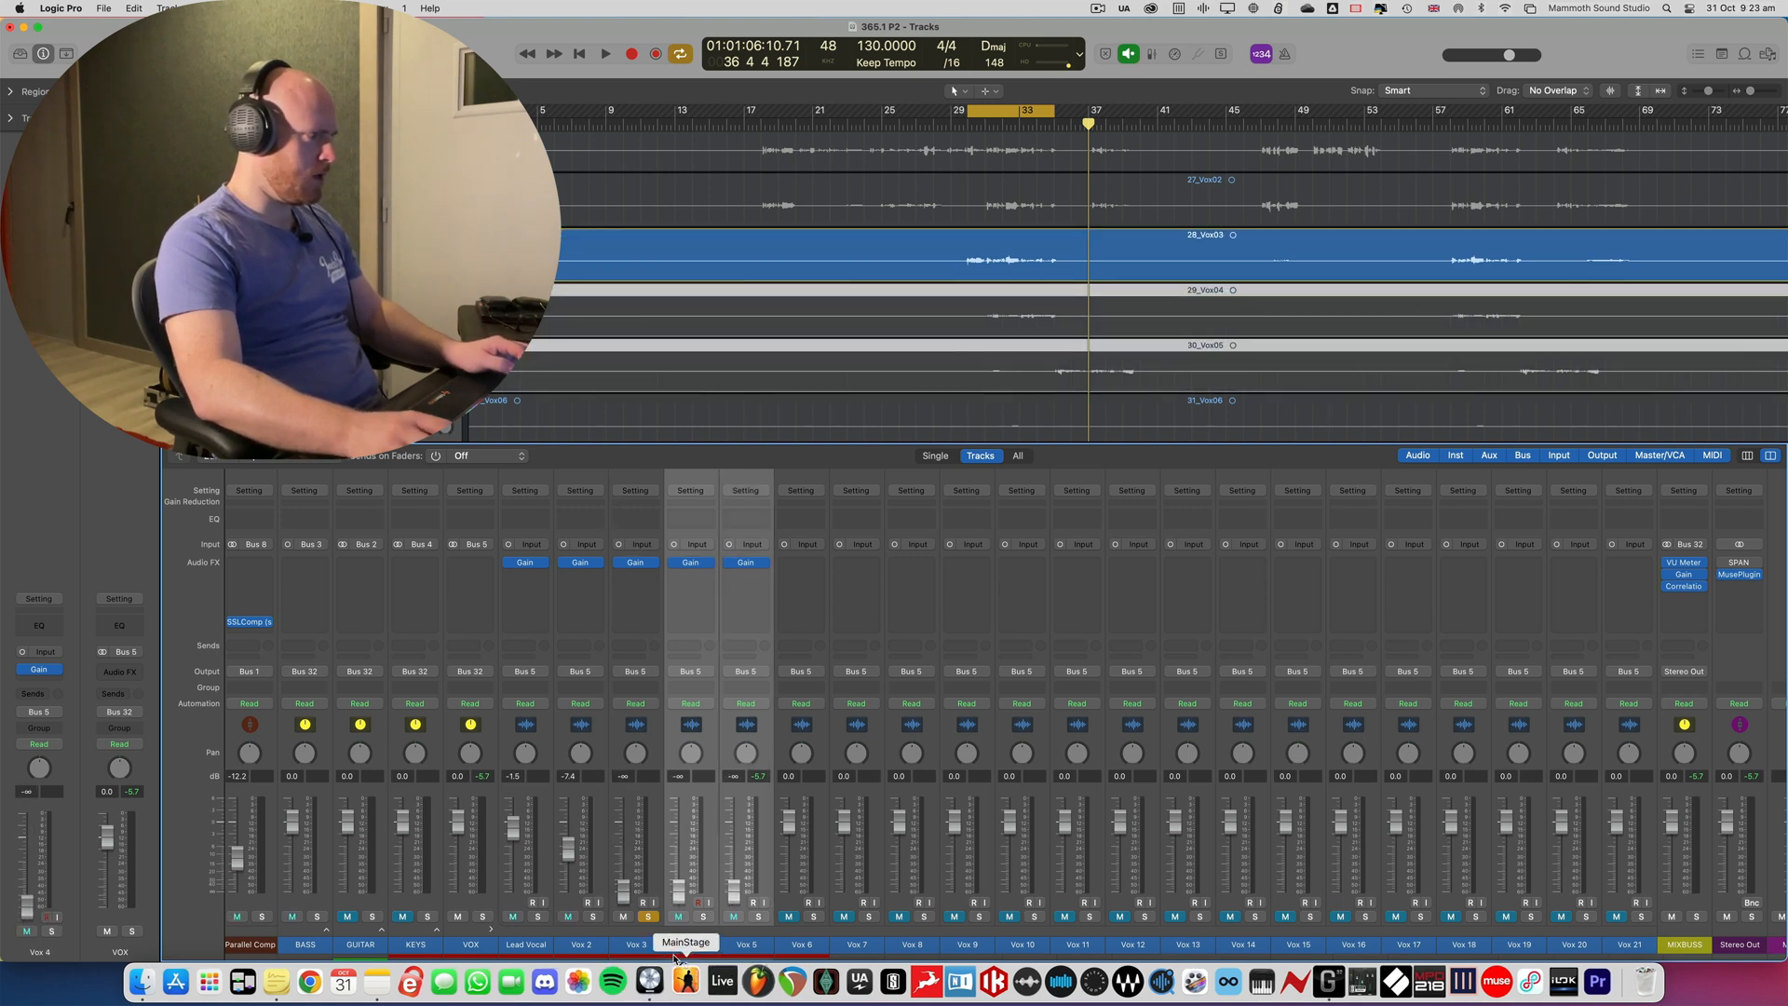
- Clear the Vox 3 solo and raise its fader to -9.2 dB while playing the mix
{"action": "key", "text": "super+a"}
{"action": "key", "text": "space"}
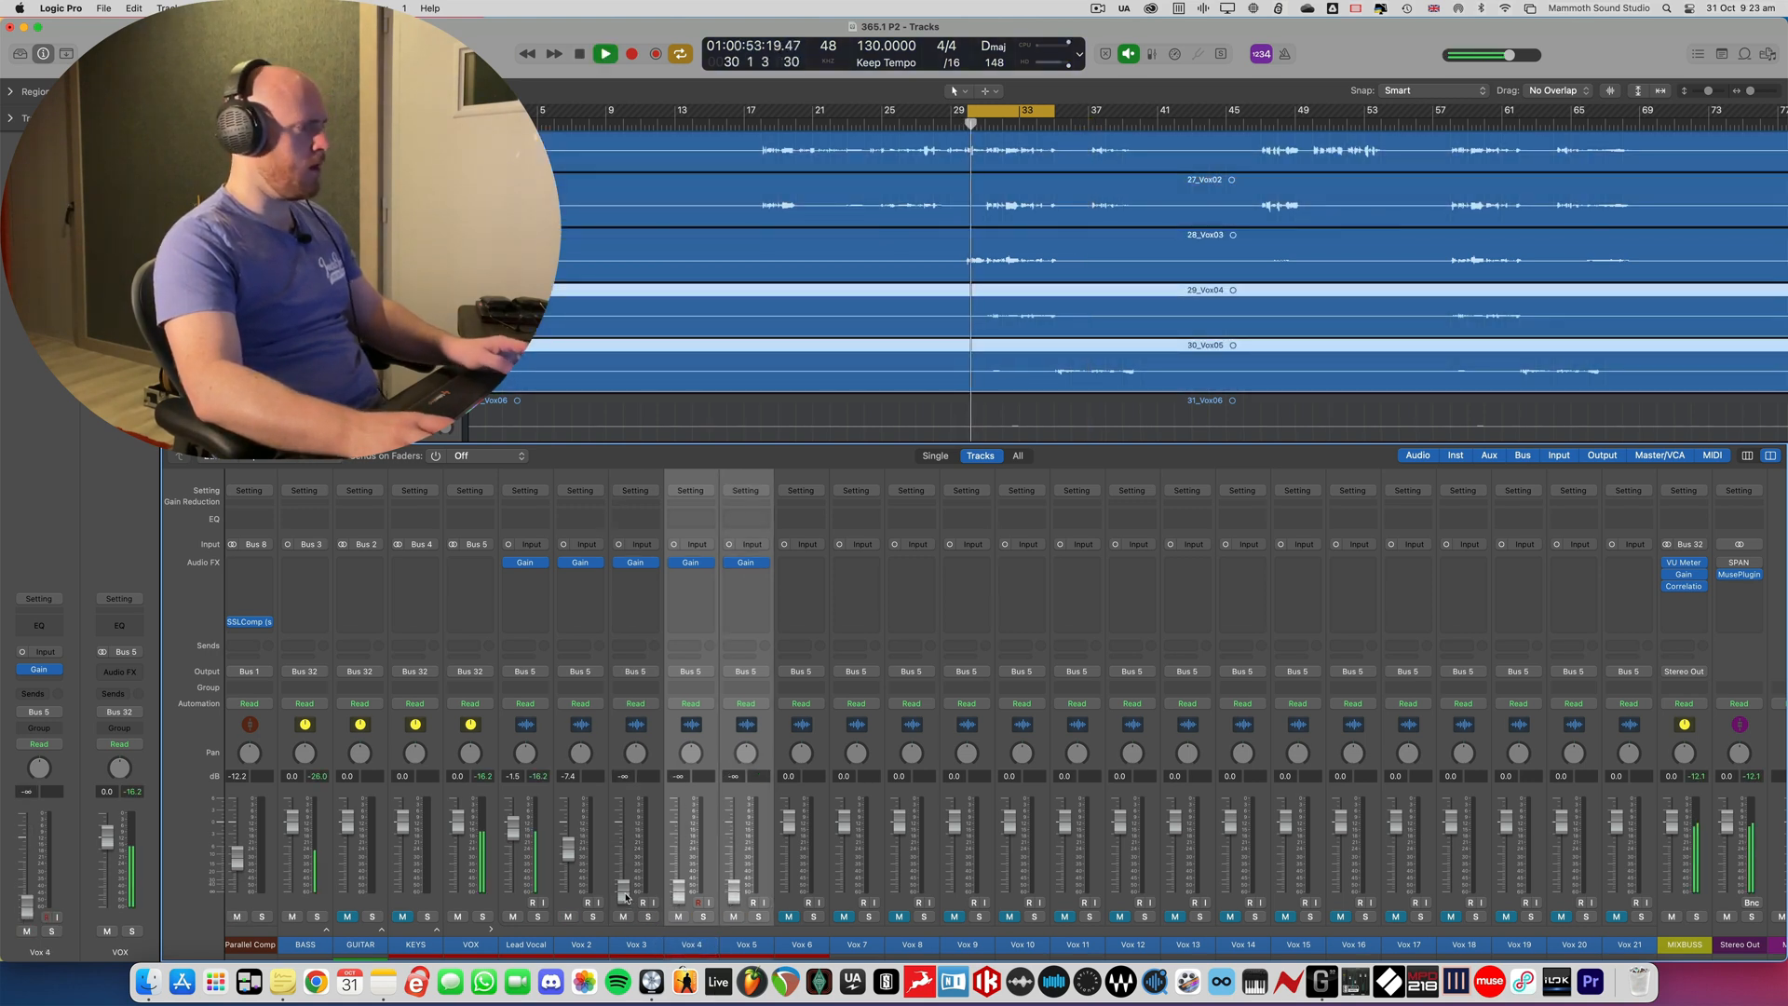
{"action": "left_click_drag", "start_coordinate": [626, 897], "coordinate": [624, 851]}
{"action": "key", "text": "space"}
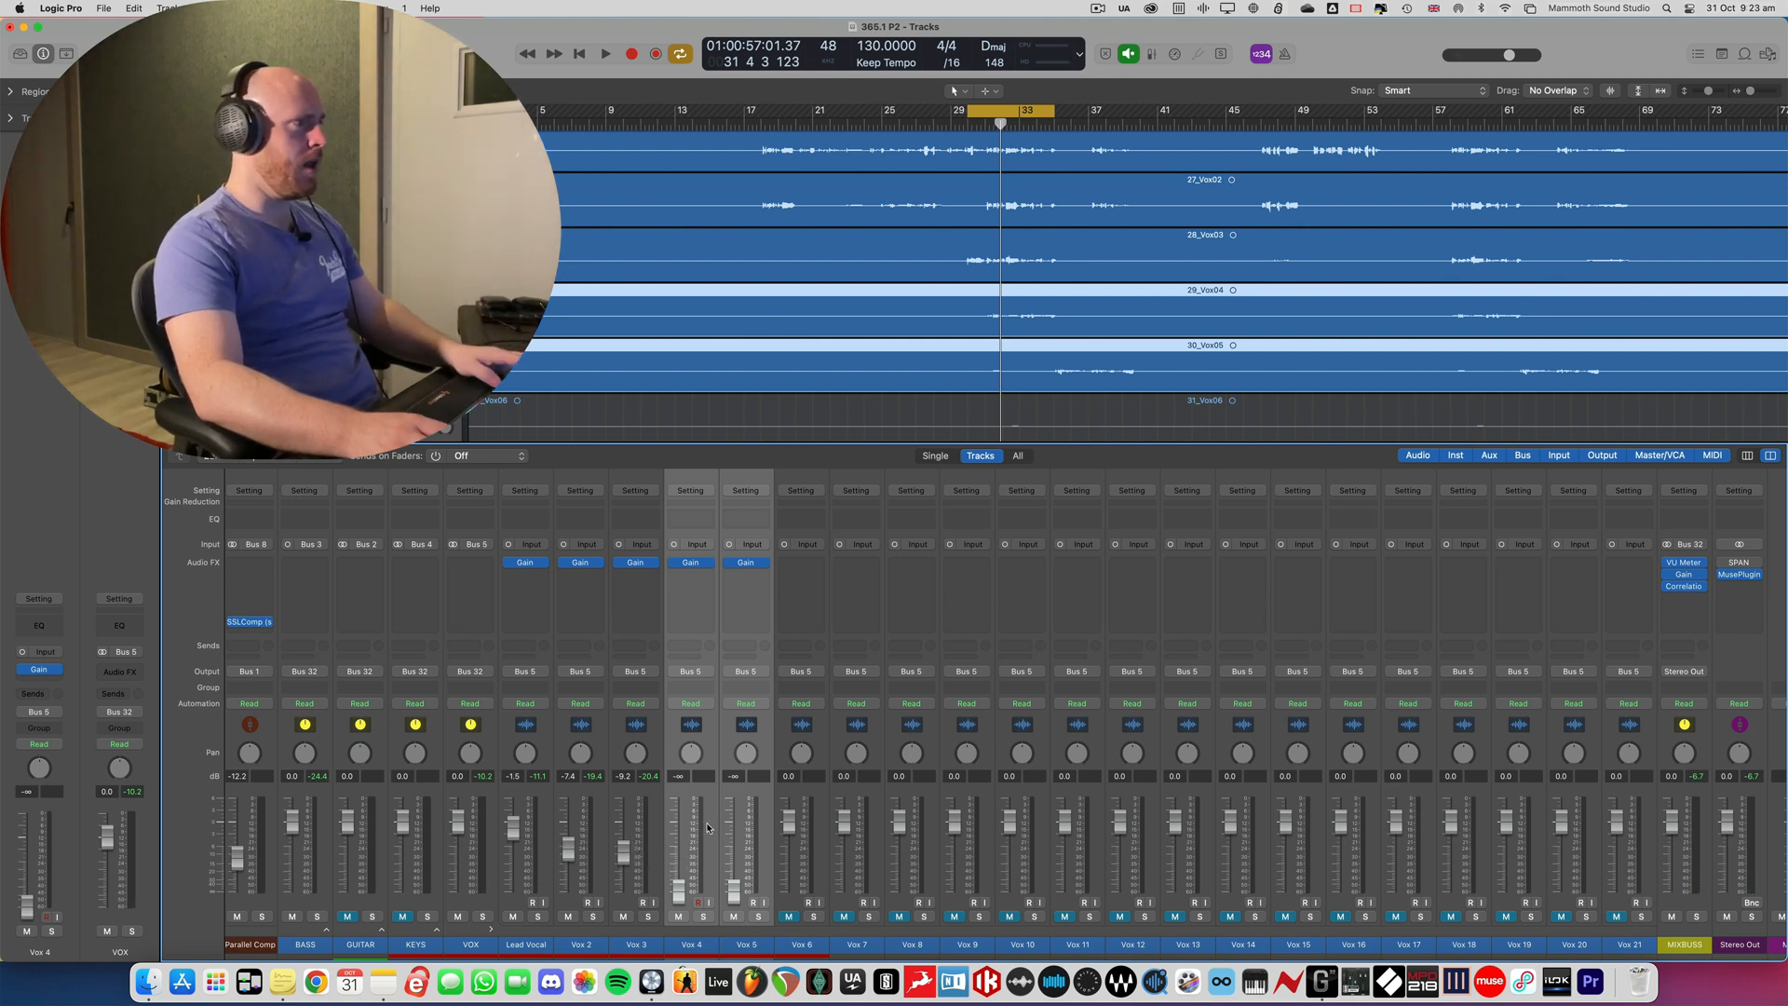
- Select Vox 4 alone and raise its fader to -14.0 dB during playback
{"action": "key", "text": "space"}
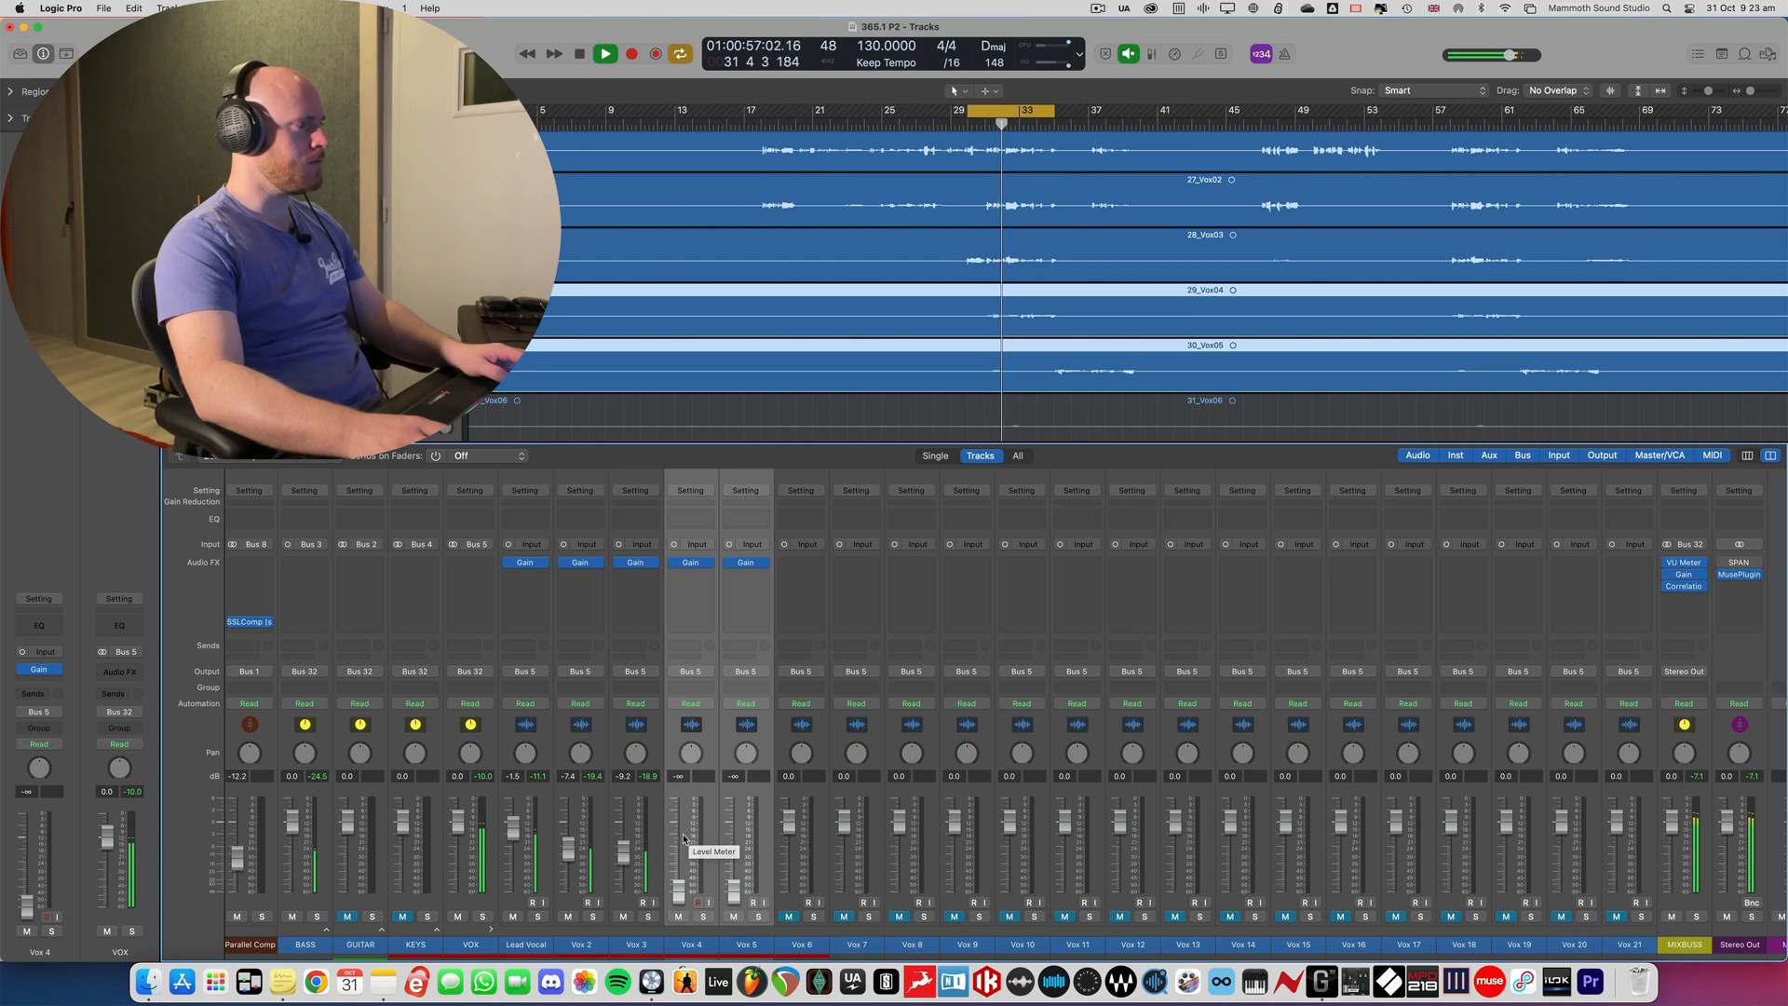
{"action": "key", "text": "space"}
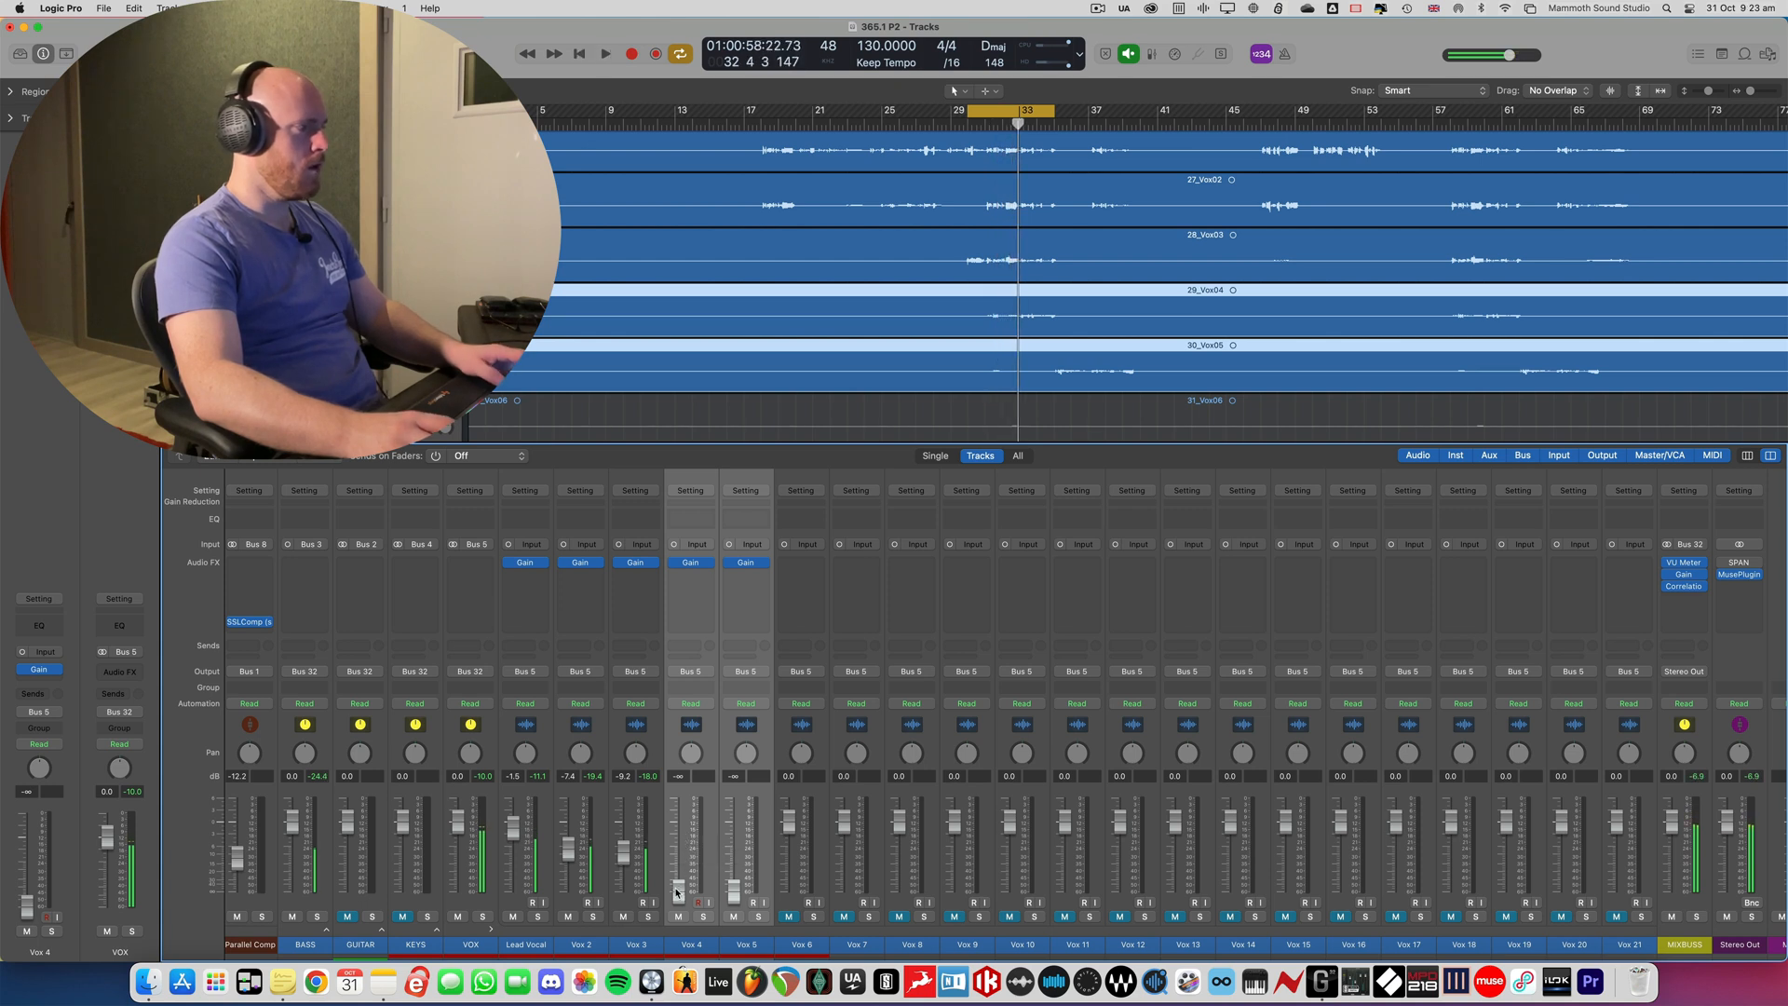
{"action": "left_click", "coordinate": [694, 889]}
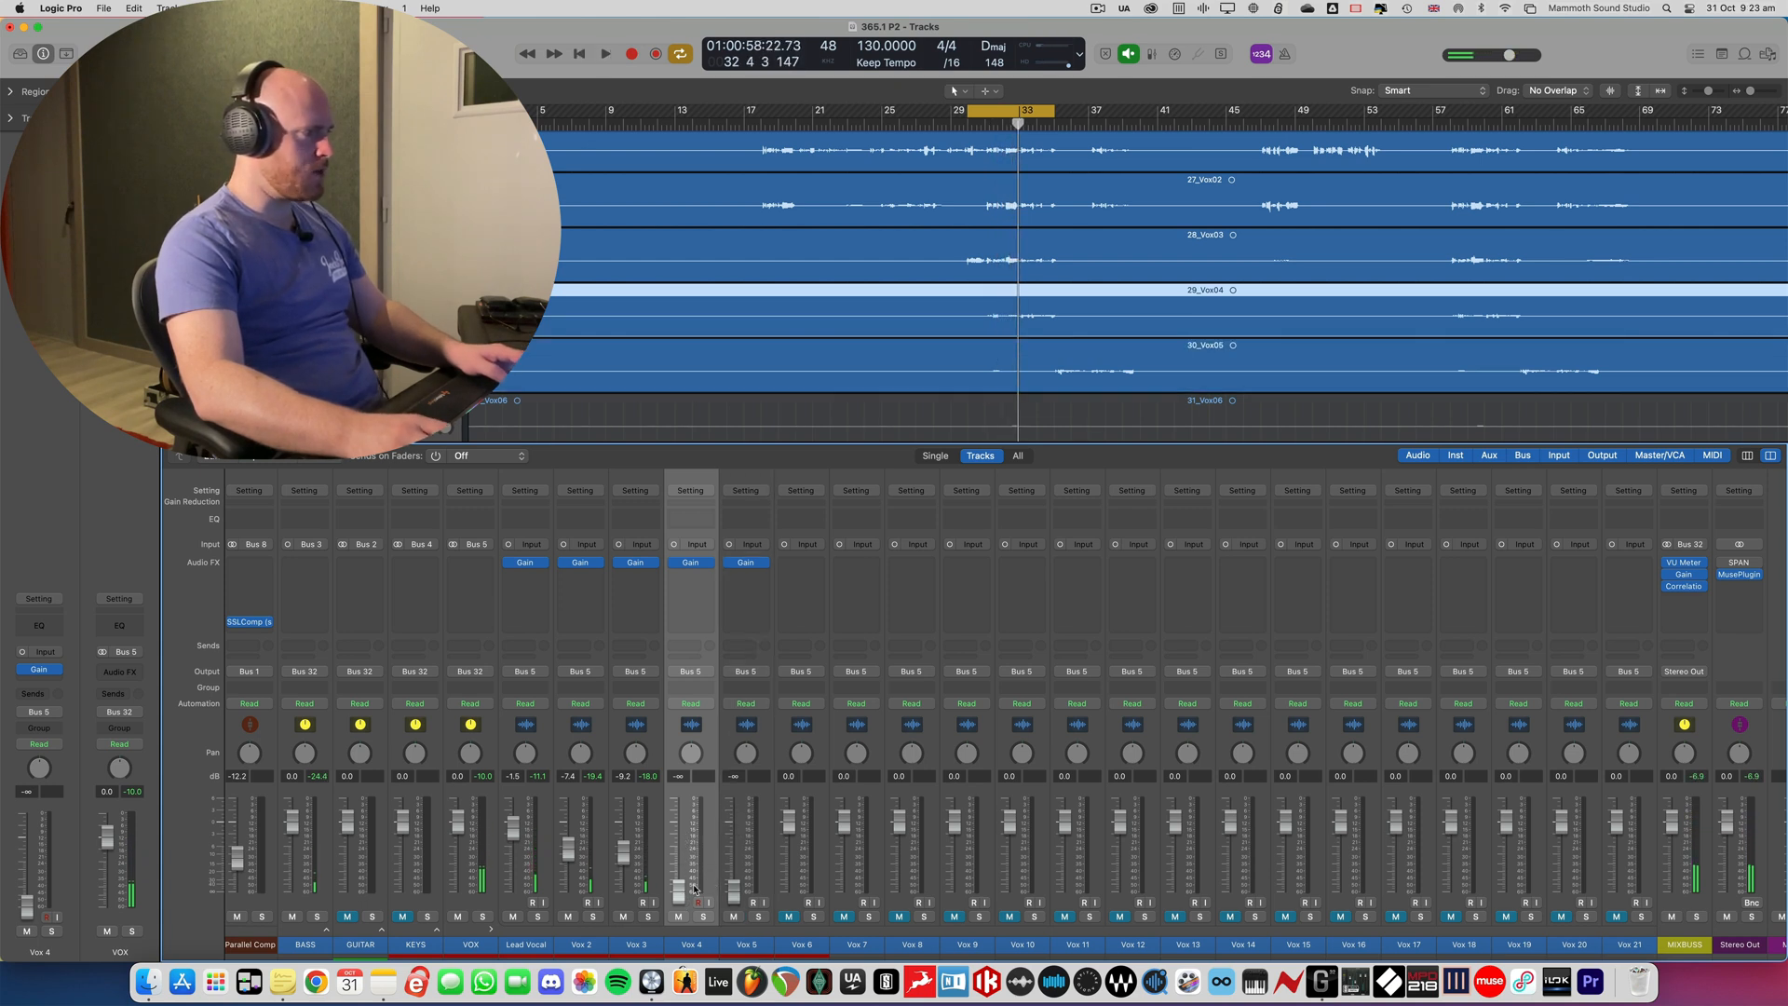
{"action": "key", "text": "space"}
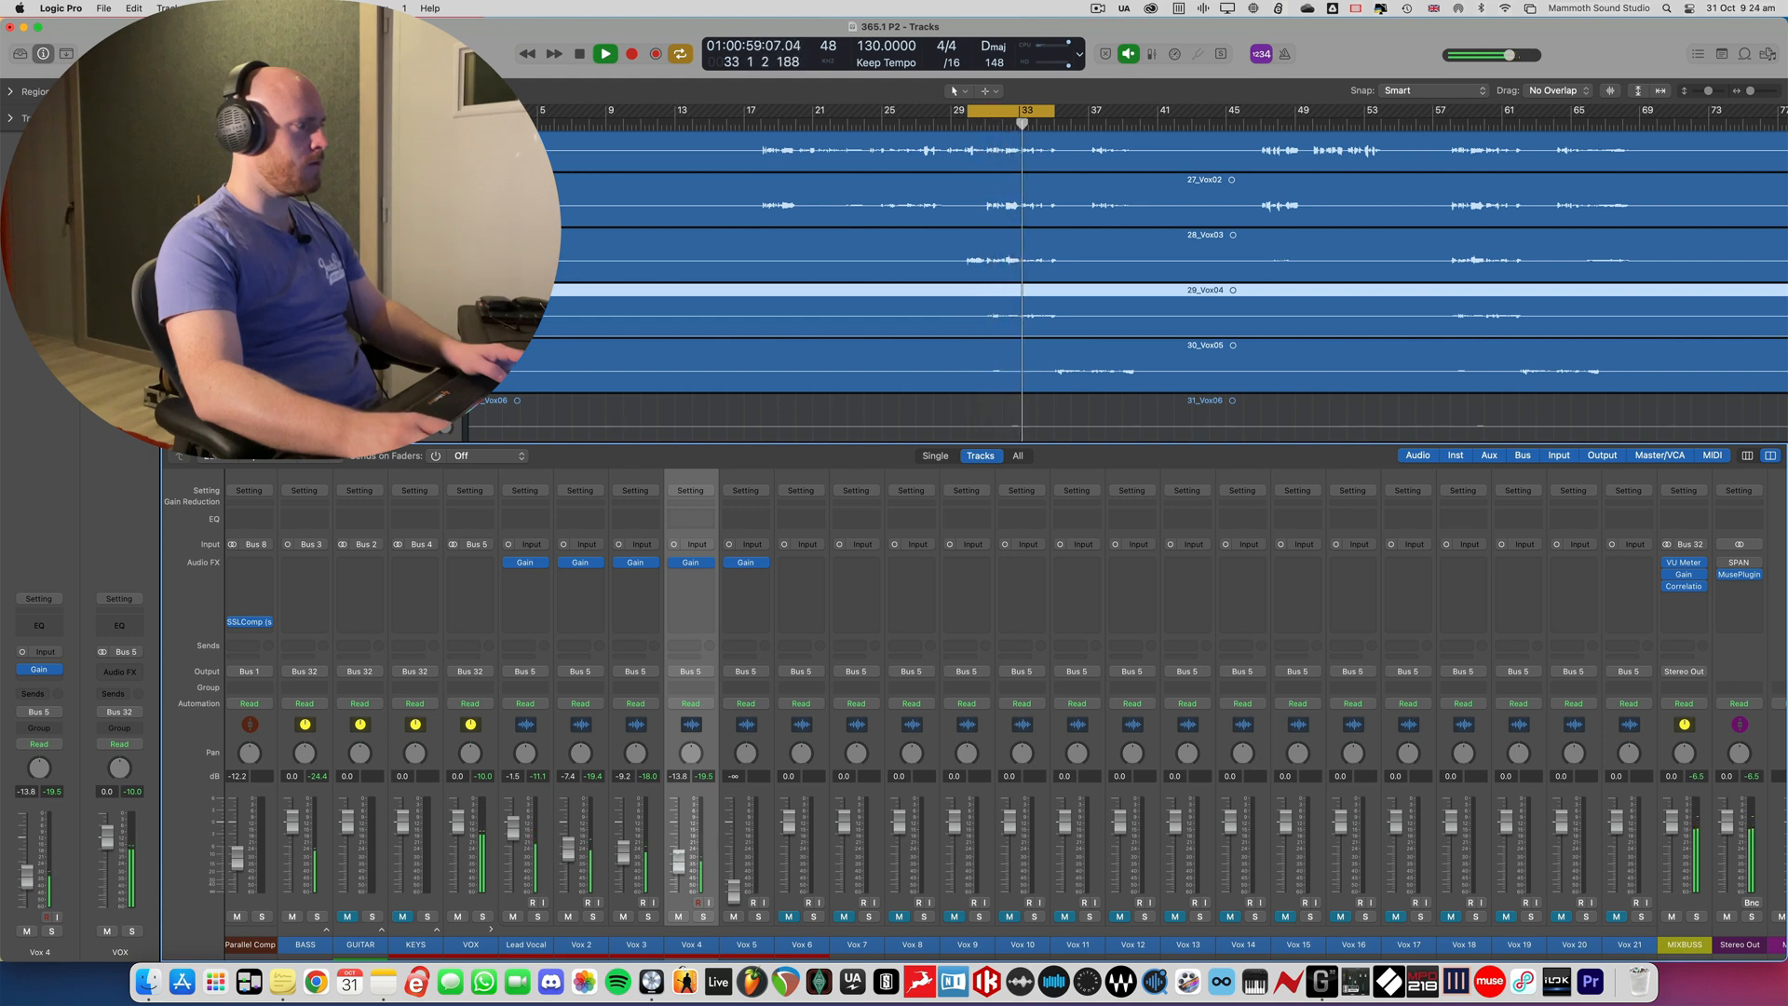
{"action": "key", "text": "space"}
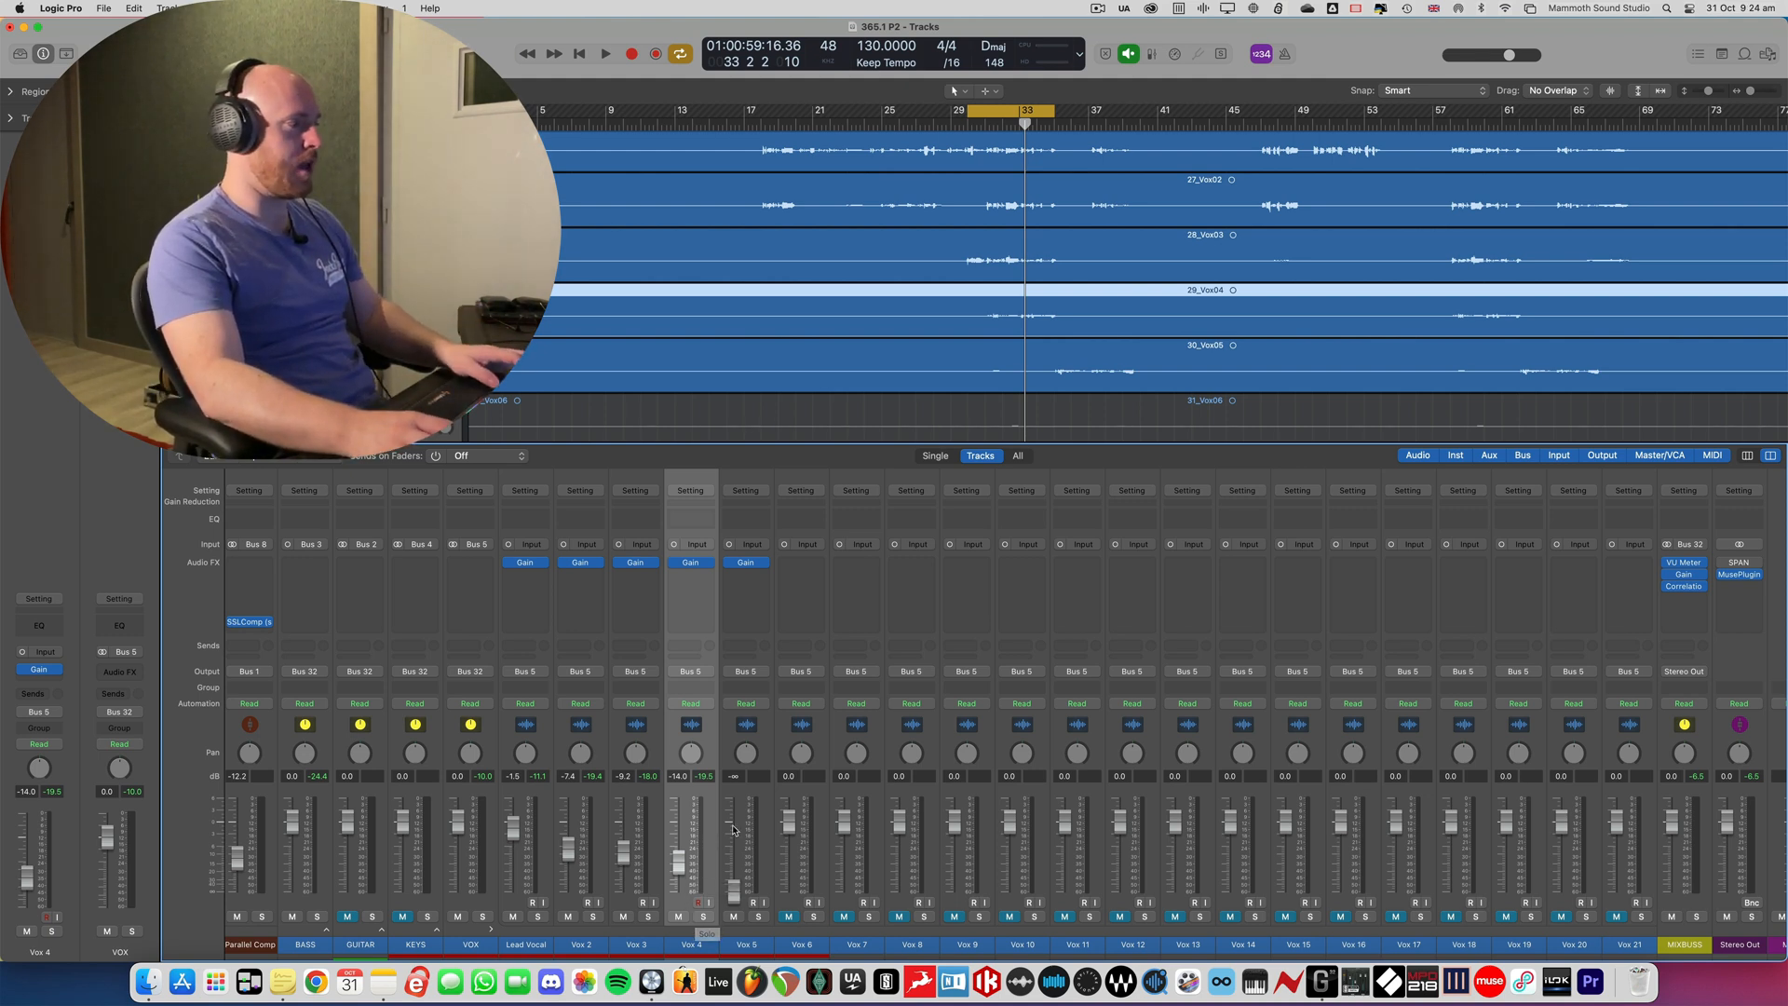
- Move the cycle range to bars 35 to 40 and raise the Vox 5 fader to -10.8 dB during playback
{"action": "key", "text": "space"}
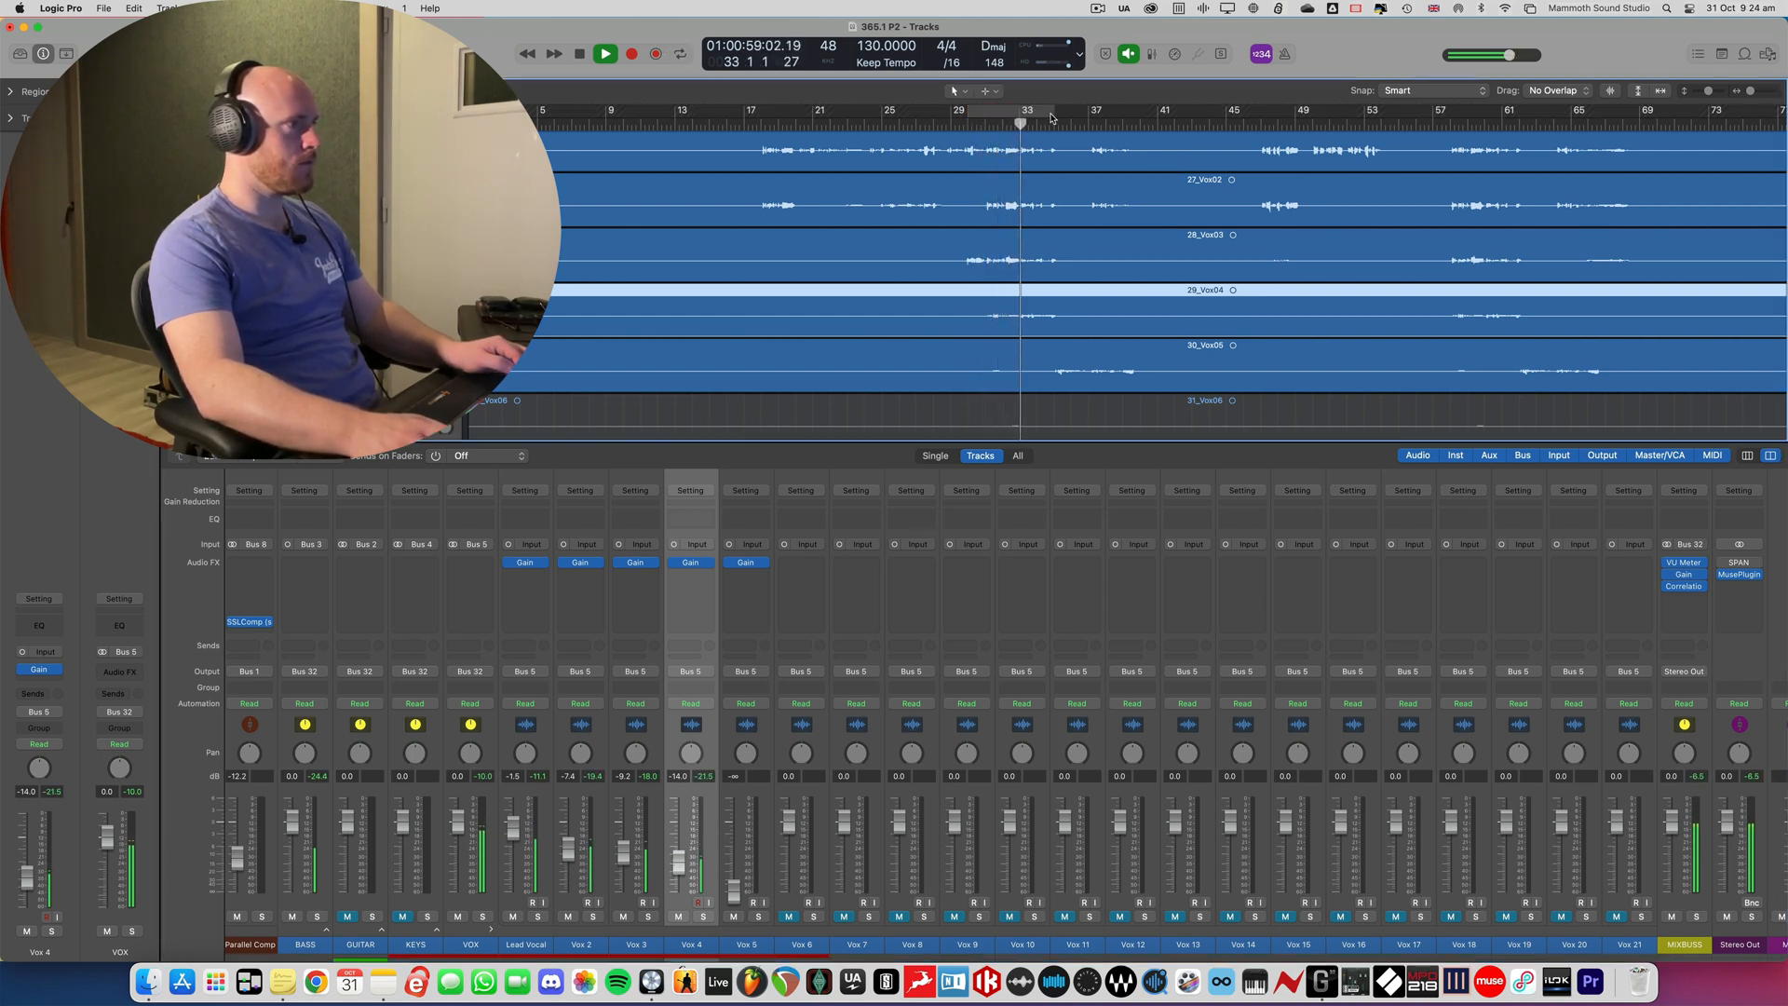
{"action": "left_click_drag", "start_coordinate": [1034, 111], "coordinate": [1120, 111]}
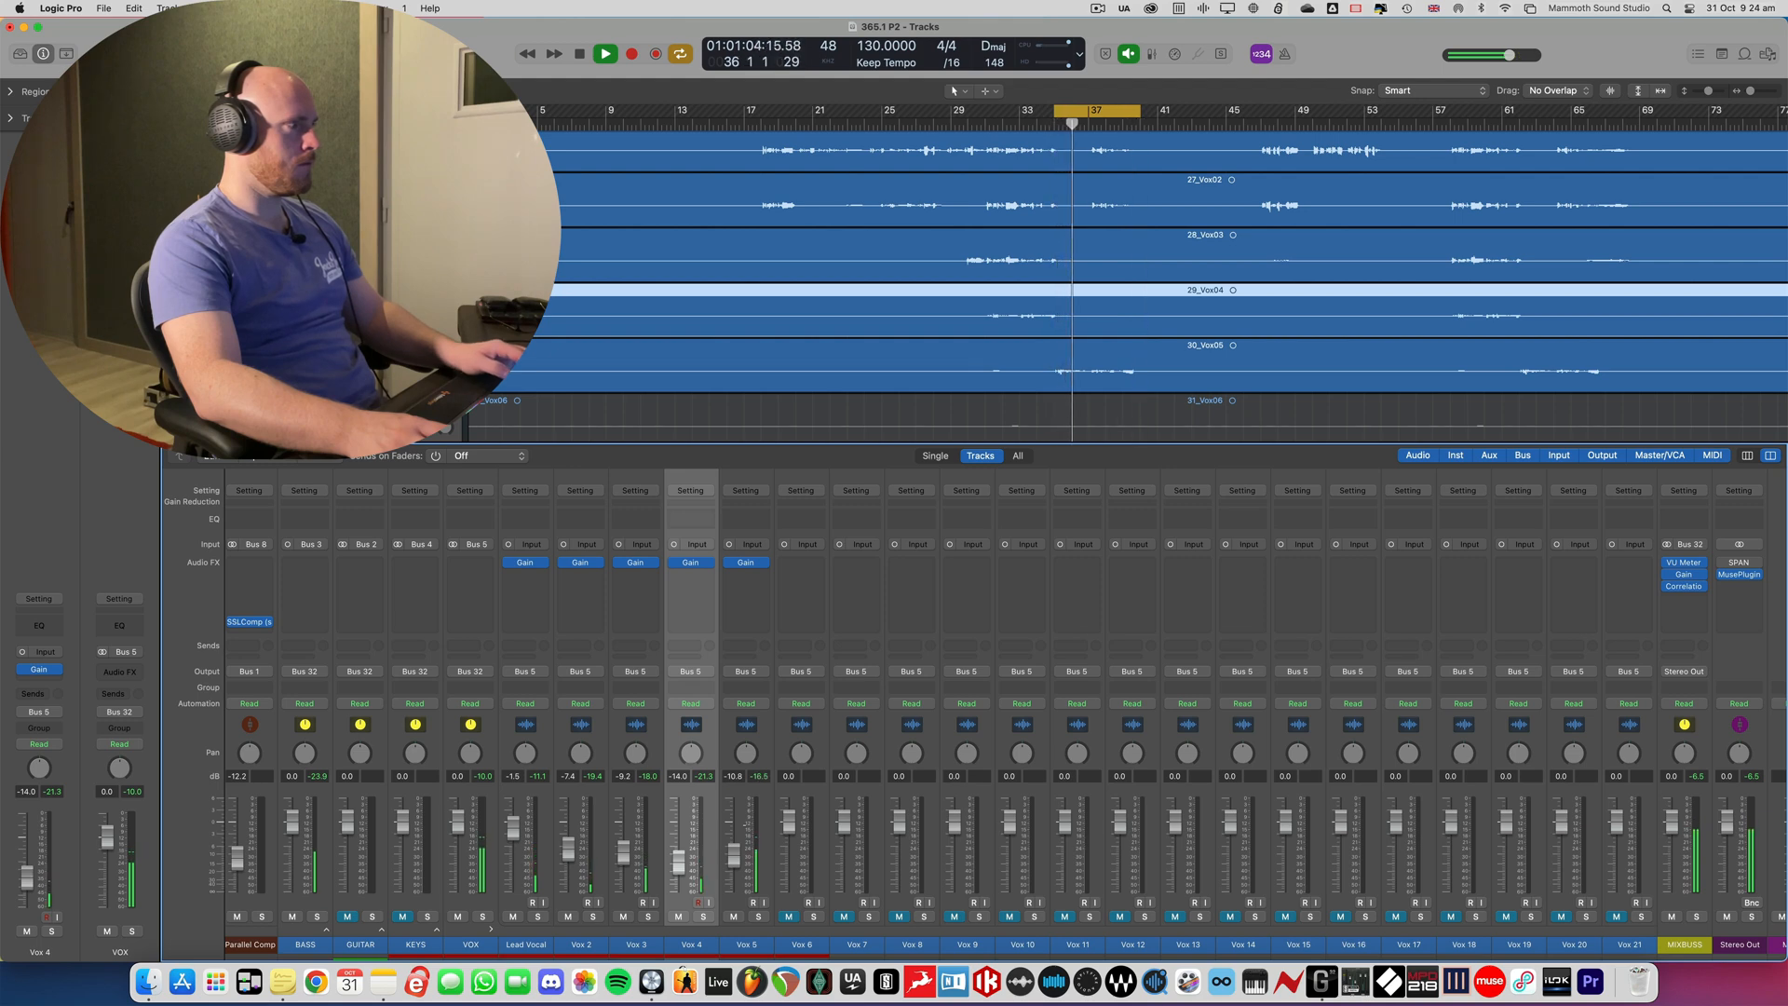
{"action": "key", "text": "x"}
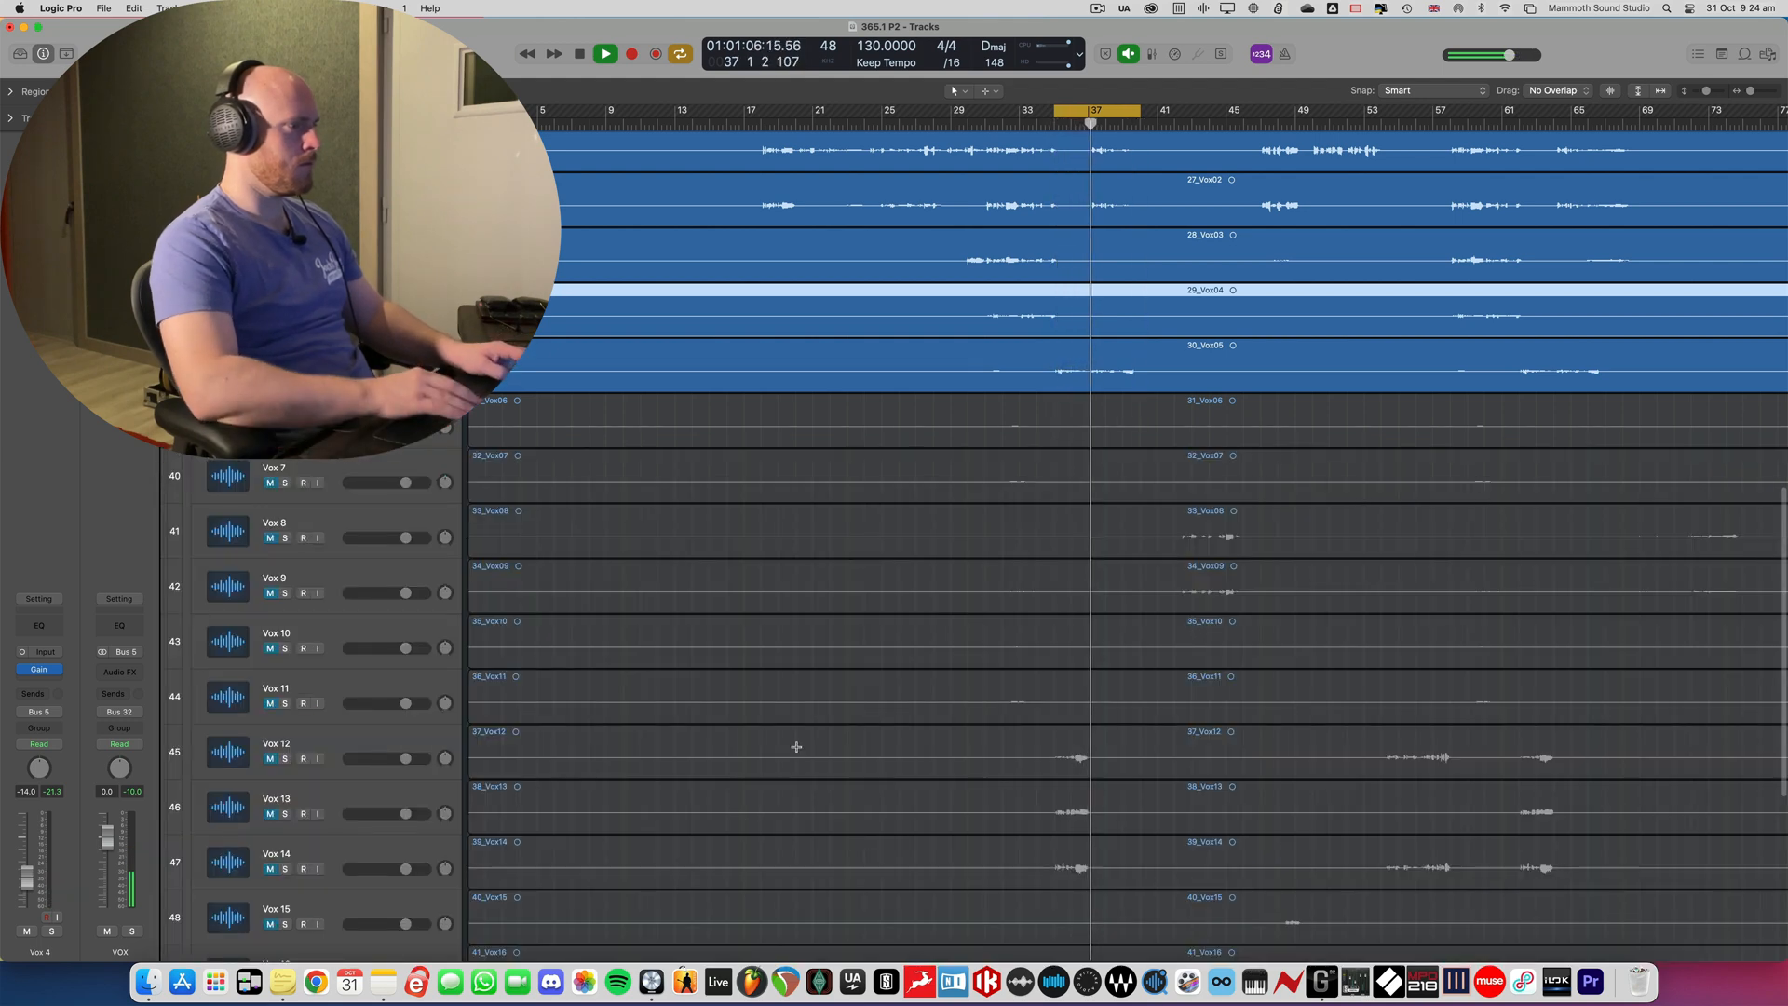
- Zoom out the arrangement to review the remaining muted vocal tracks down to Vox 21, and stop playback
{"action": "key", "text": "super+Up"}
{"action": "key", "text": "super+Up"}
{"action": "key", "text": "super+Up"}
{"action": "key", "text": "super+Up"}
{"action": "key", "text": "super+Up"}
{"action": "key", "text": "super+Left"}
{"action": "key", "text": "super+Left"}
{"action": "key", "text": "super+Left"}
{"action": "key", "text": "super+Up"}
{"action": "key", "text": "super+Up"}
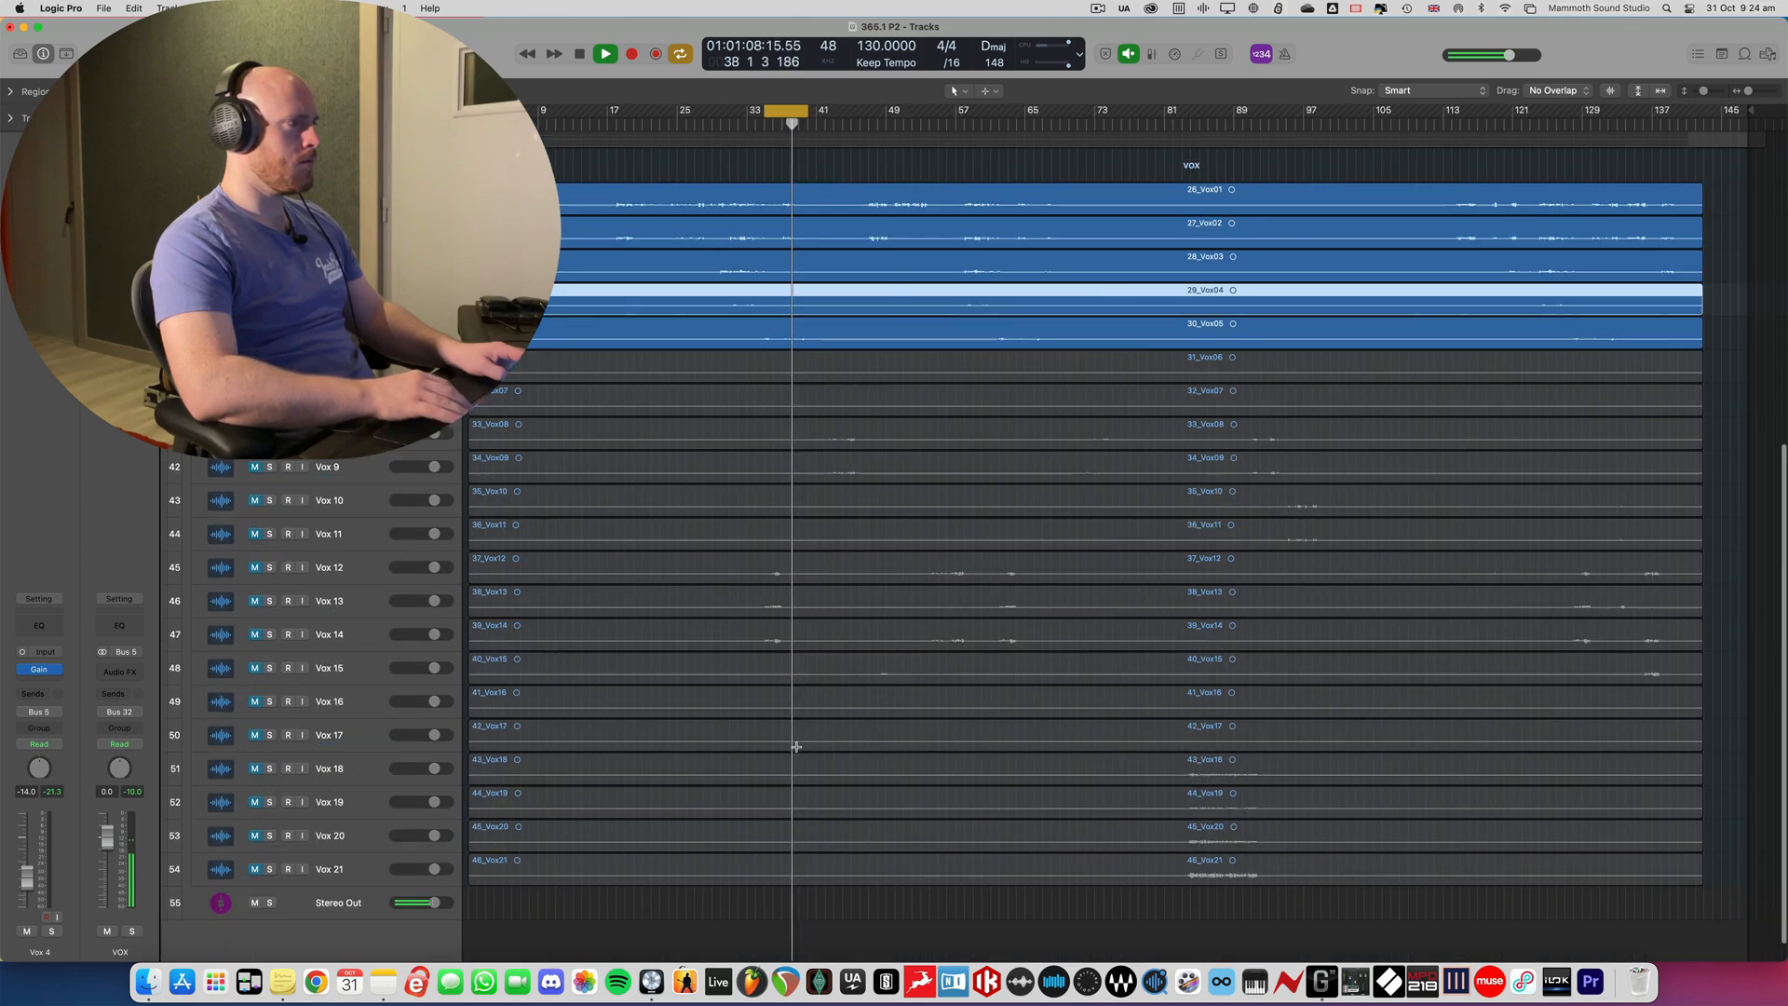
{"action": "key", "text": "space"}
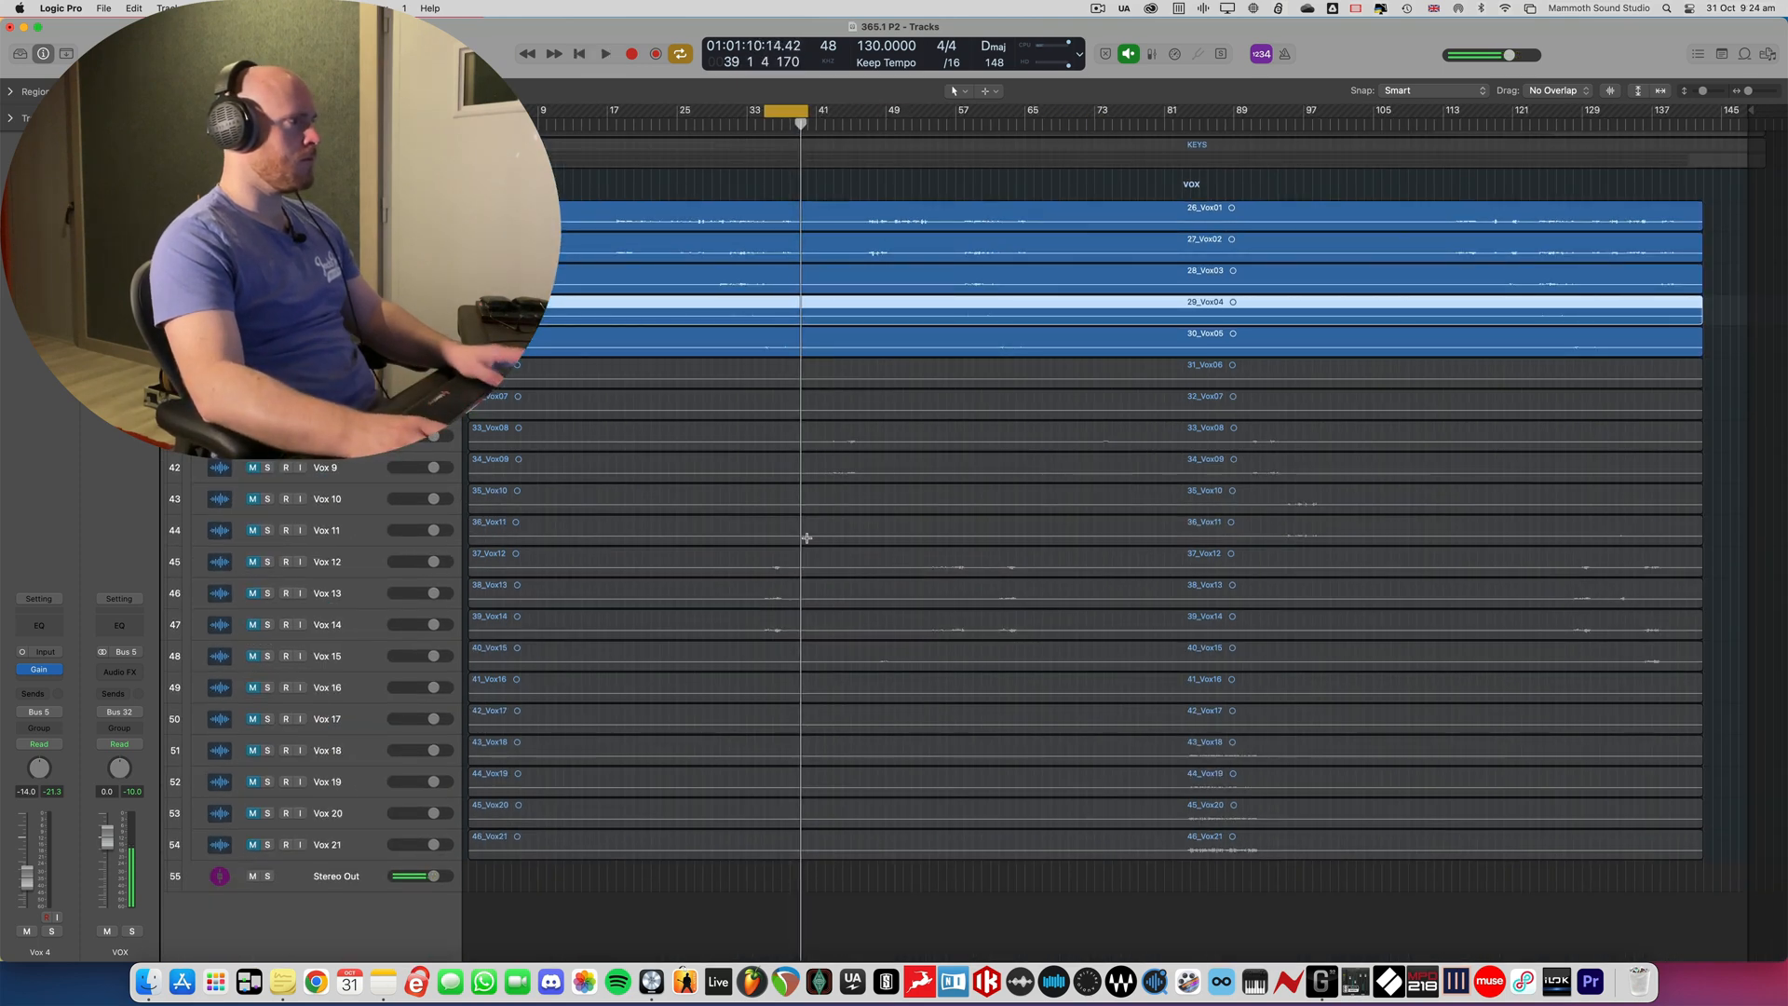
{"action": "scroll", "coordinate": [739, 201], "scroll_direction": "up", "scroll_amount": 1}
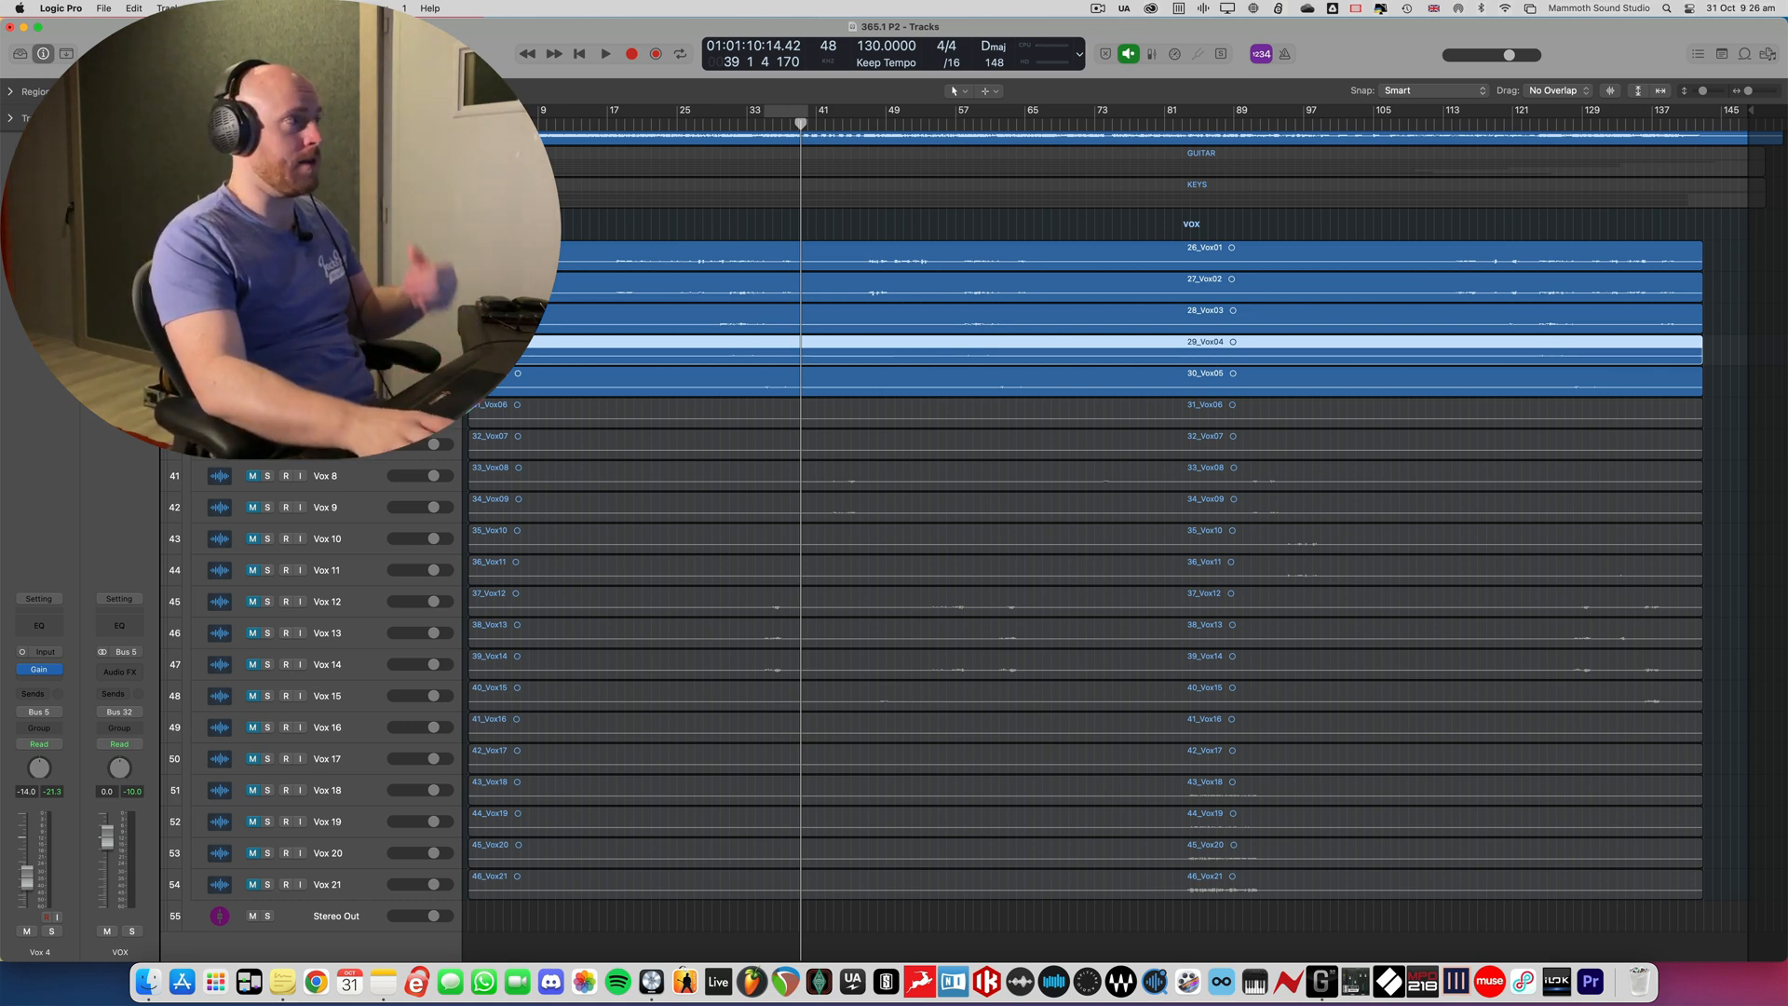
{"action": "key", "text": "x"}
{"action": "key", "text": "x"}
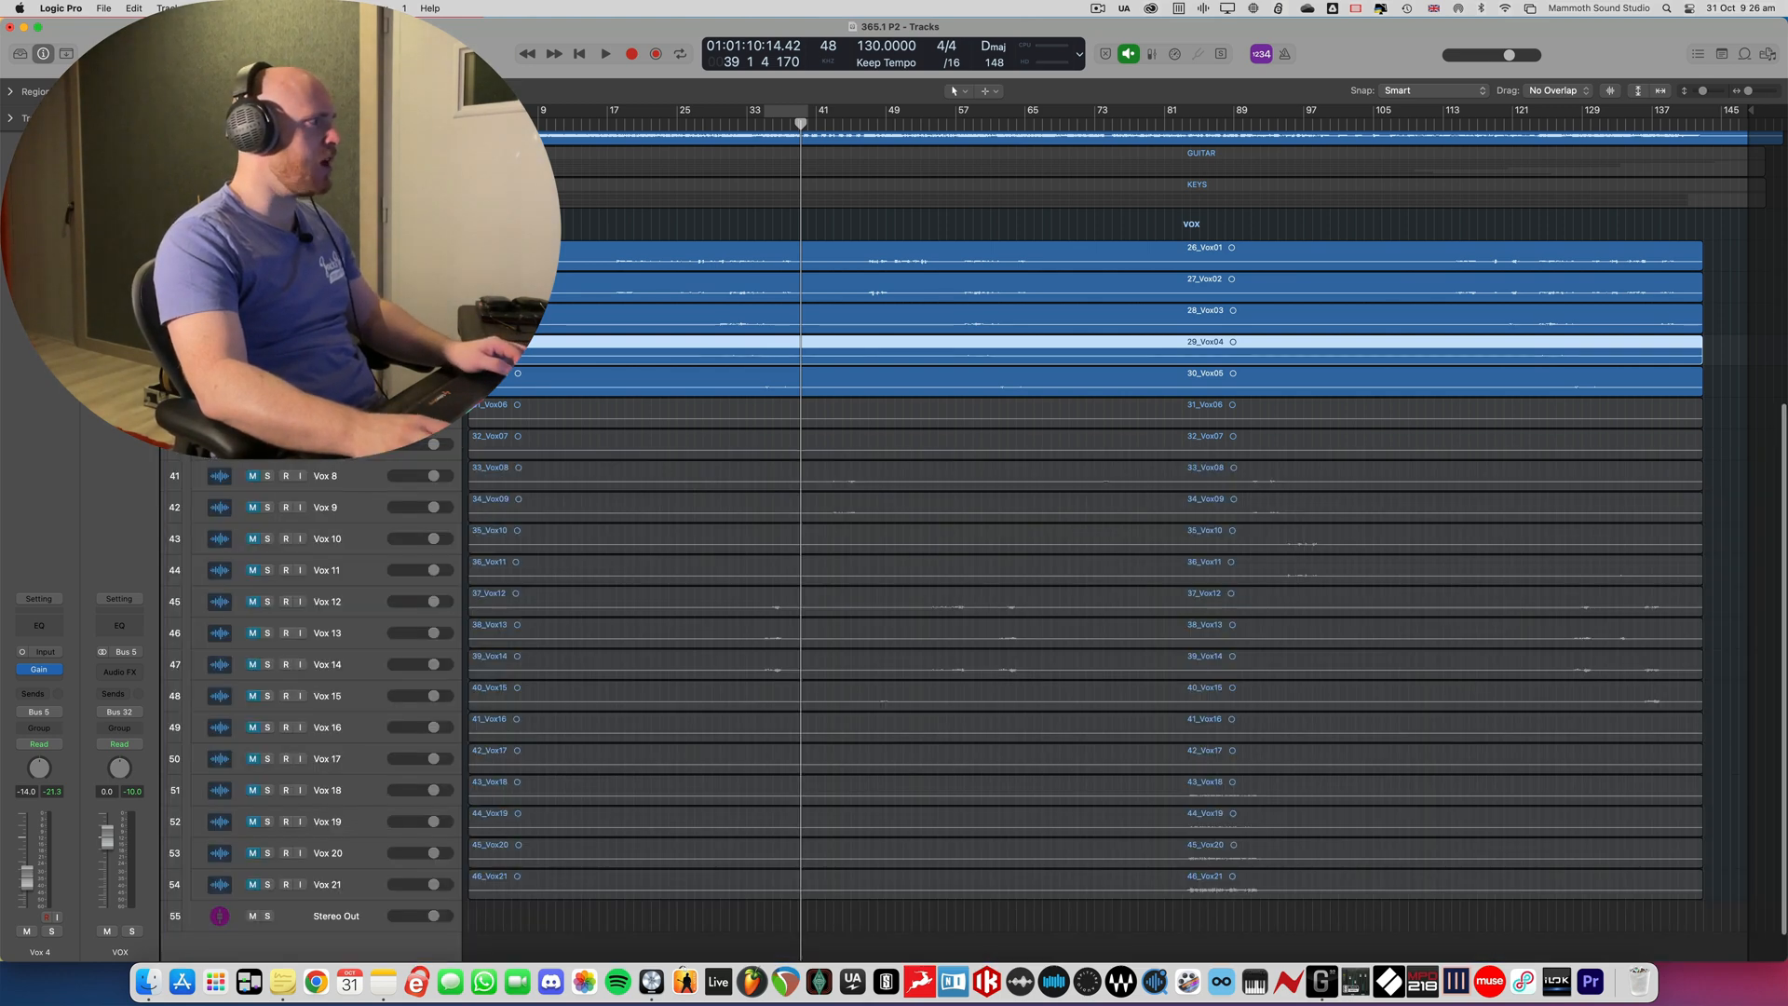
- Collapse the VOX and DRUMS stacks, leaving the individual guitar tracks on view, and set the cycle range to about bars 47 to 74
{"action": "left_click", "coordinate": [195, 224]}
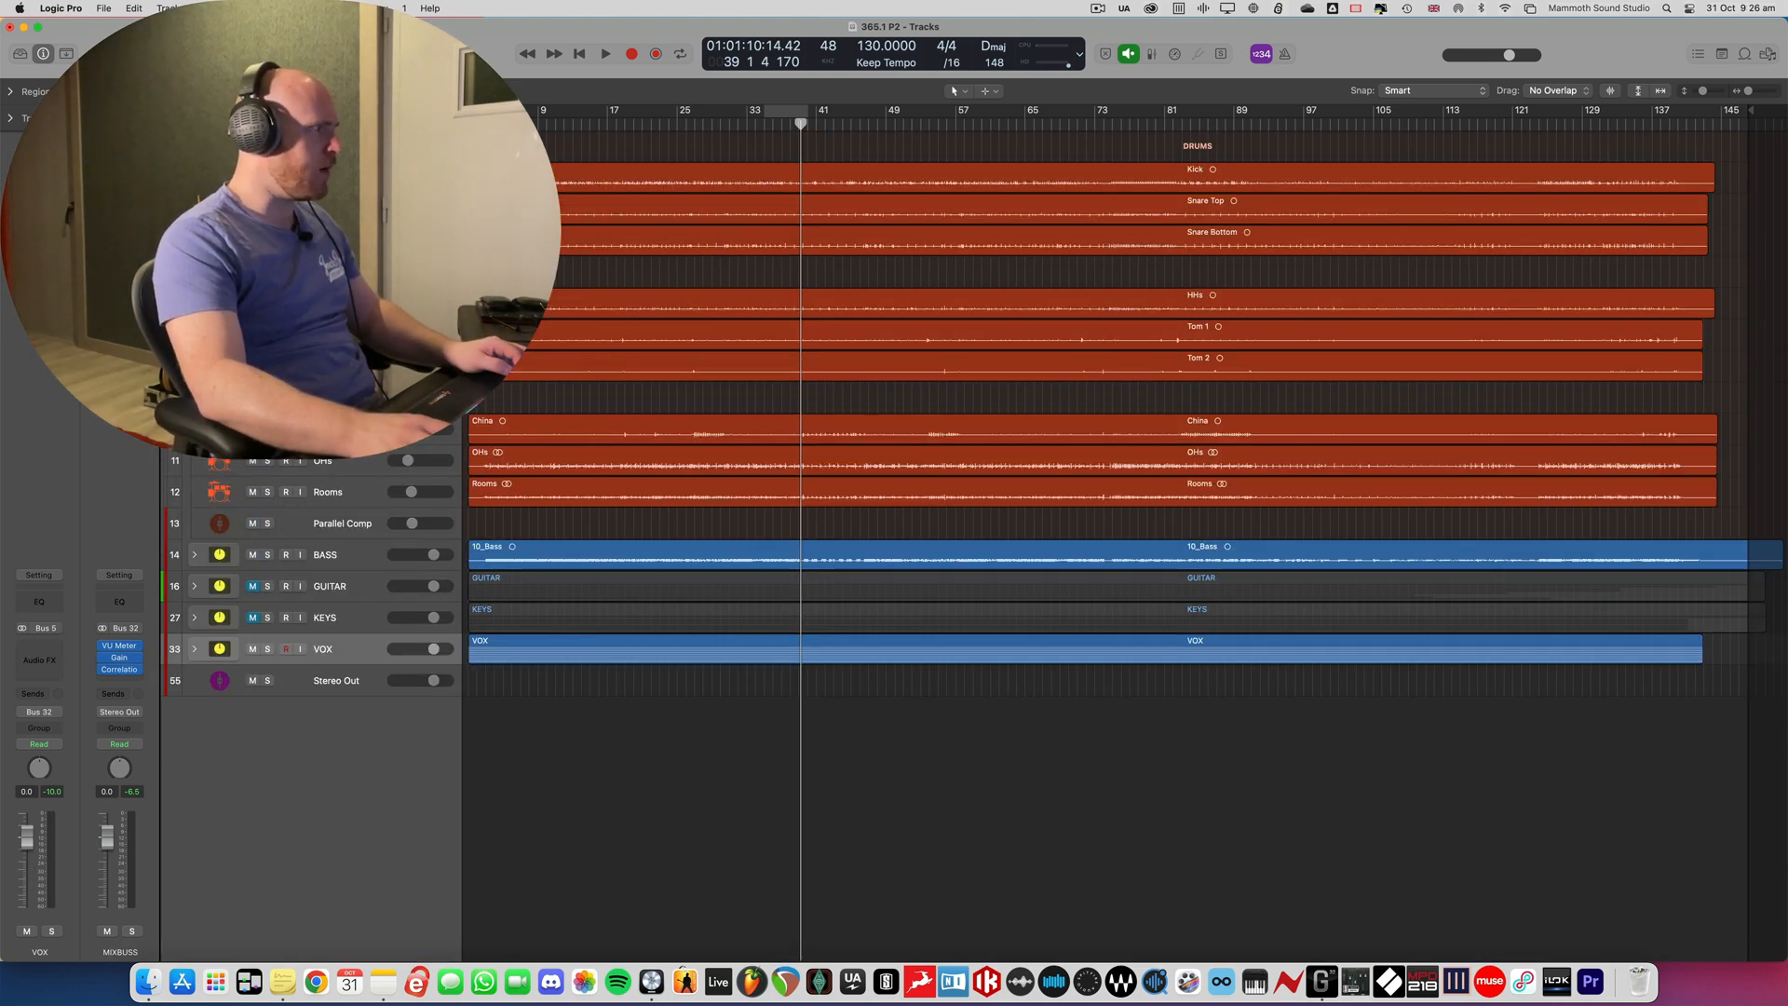
{"action": "left_click", "coordinate": [195, 147]}
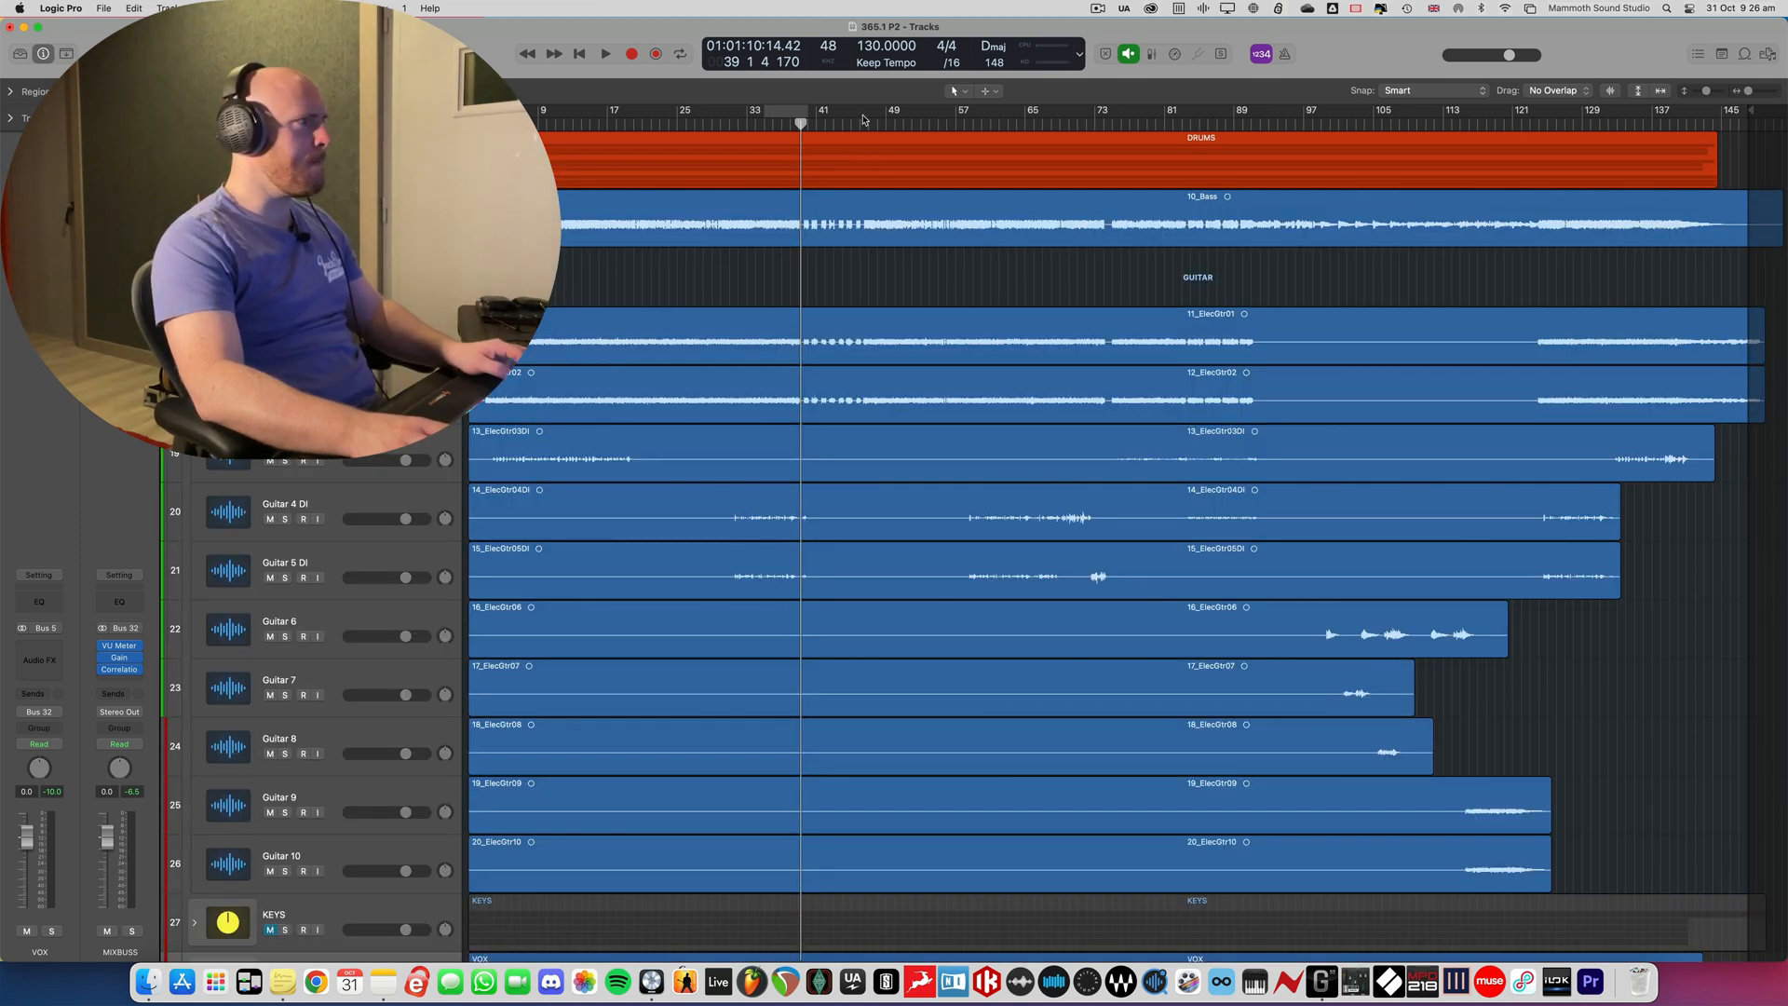
{"action": "left_click_drag", "start_coordinate": [869, 117], "coordinate": [1100, 161]}
- Solo Guitar 1 in the mixer and insert a Gain plug-in on its channel
{"action": "left_click", "coordinate": [288, 329]}
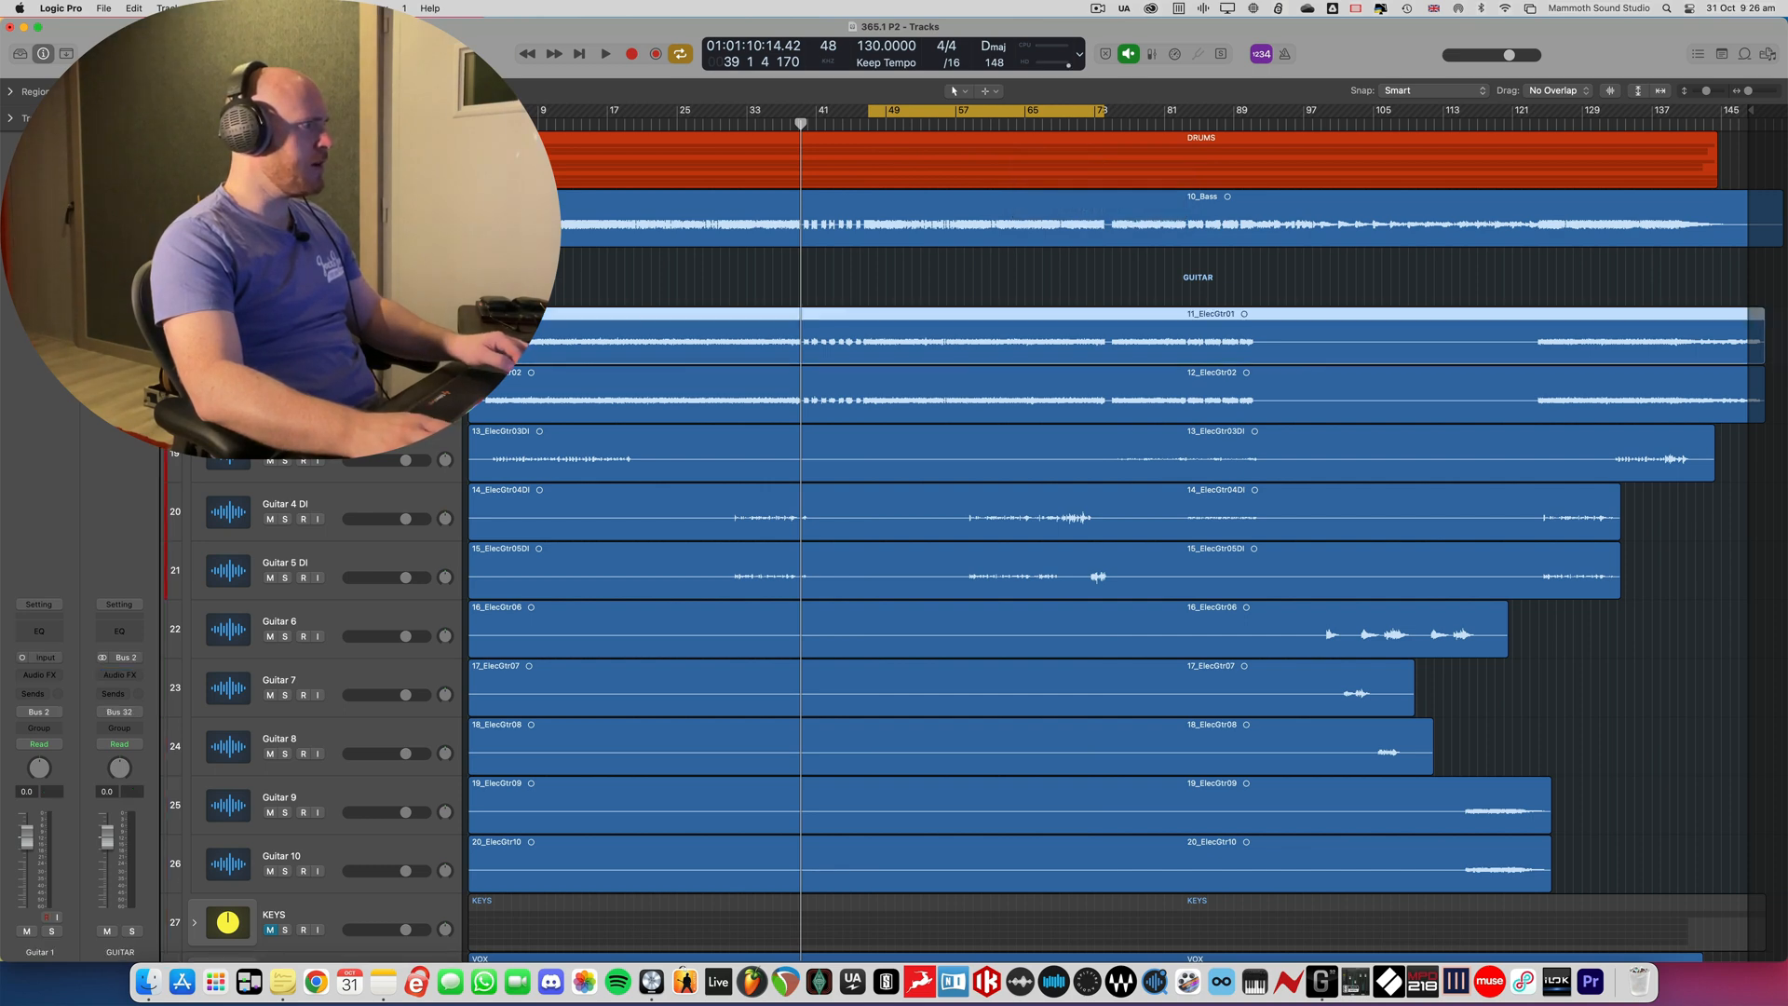
{"action": "key", "text": "x"}
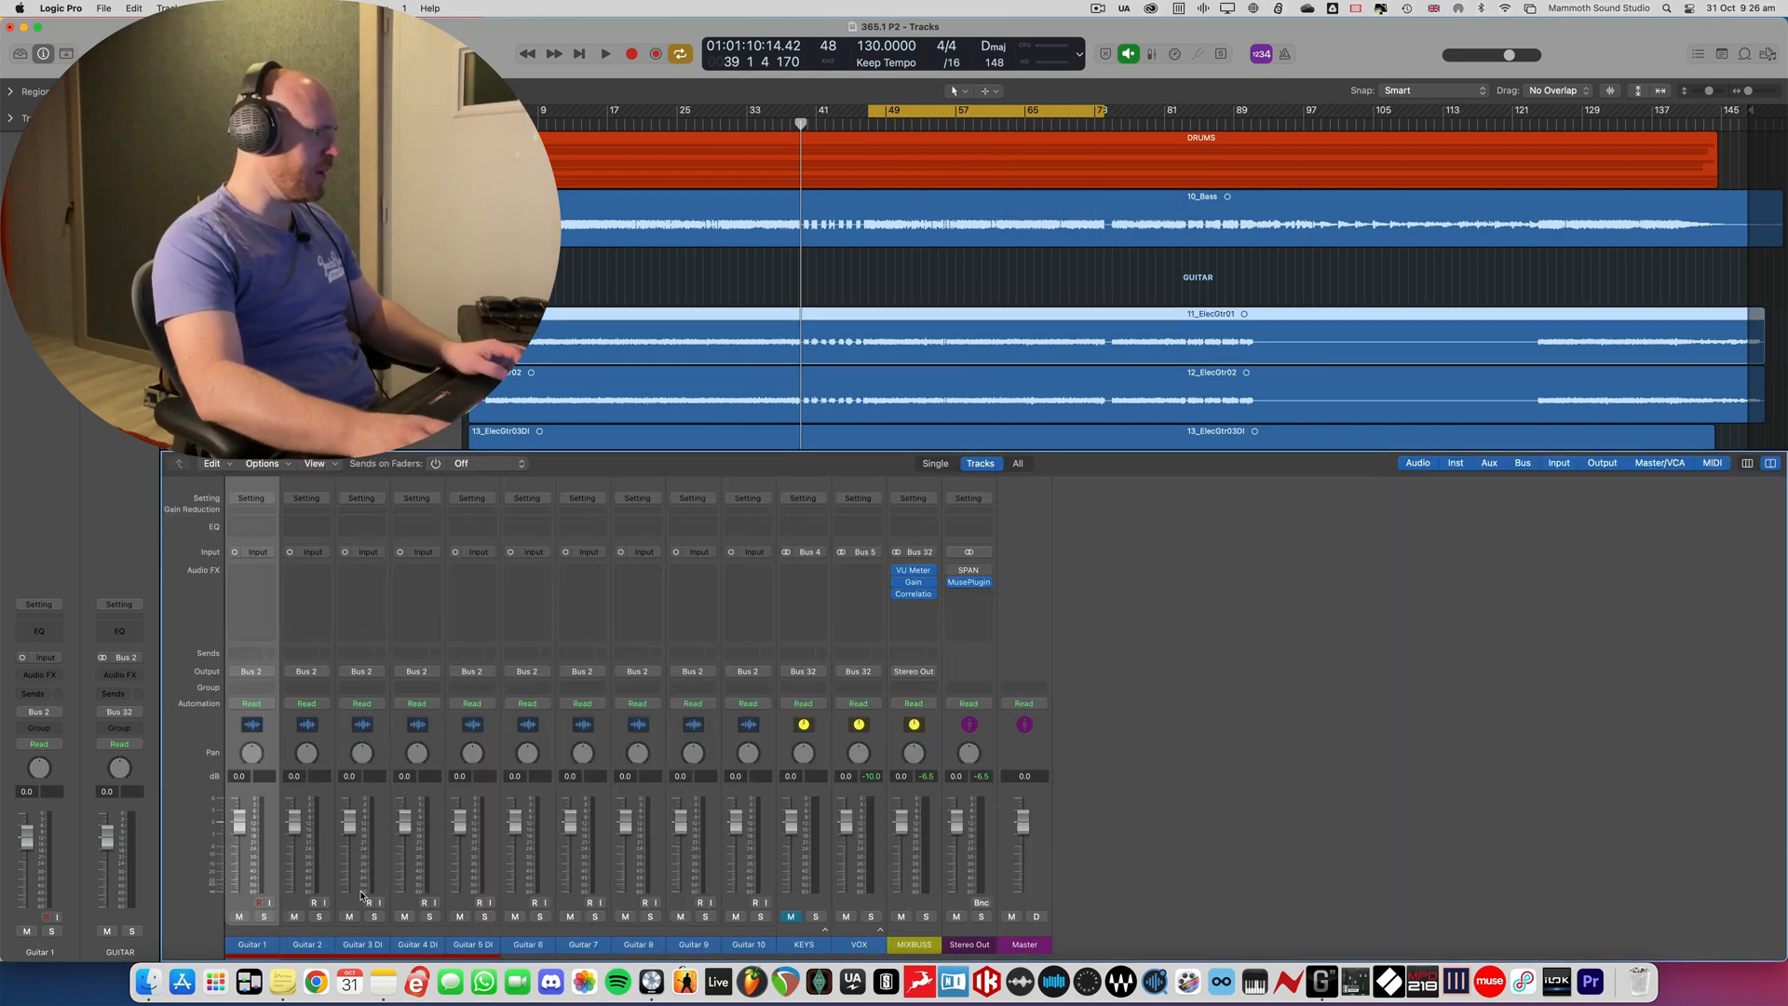
{"action": "left_click", "coordinate": [264, 917]}
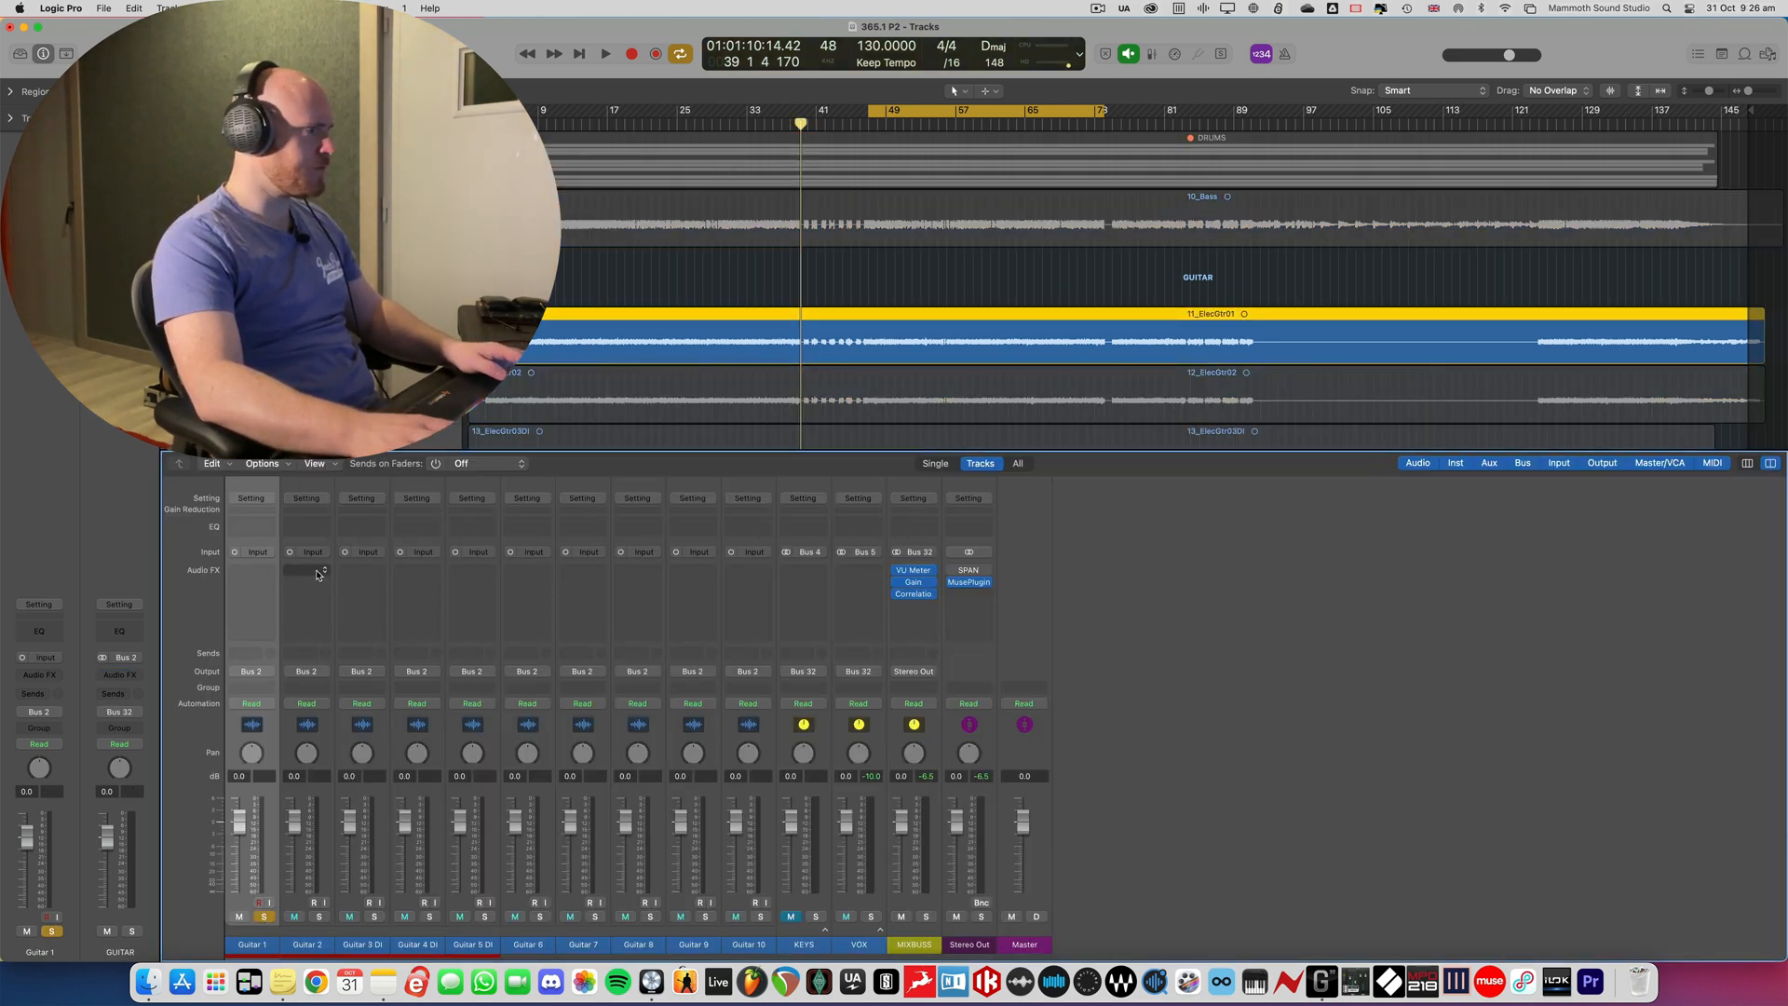
{"action": "left_click", "coordinate": [233, 577]}
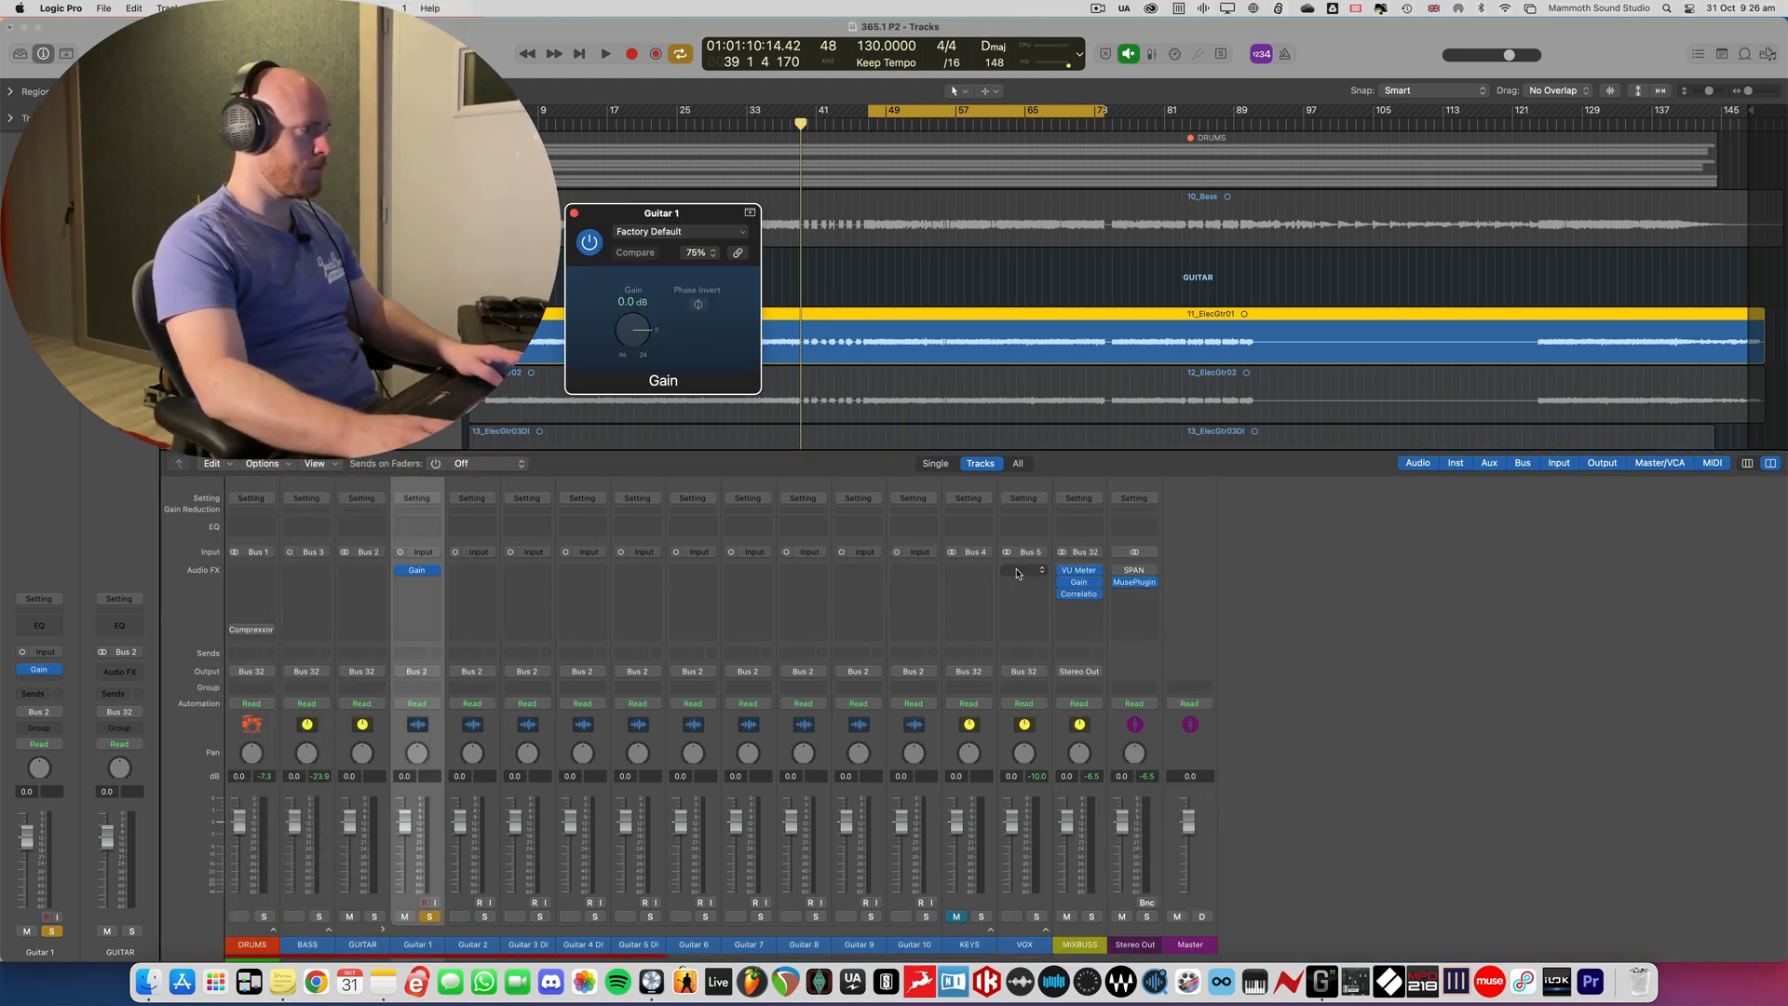
- Raise Guitar 1's Gain plug-in to +5.2 dB during playback, using the VU Meter on the MIXBUSS channel as reference
{"action": "key", "text": "space"}
{"action": "left_click", "coordinate": [1079, 570]}
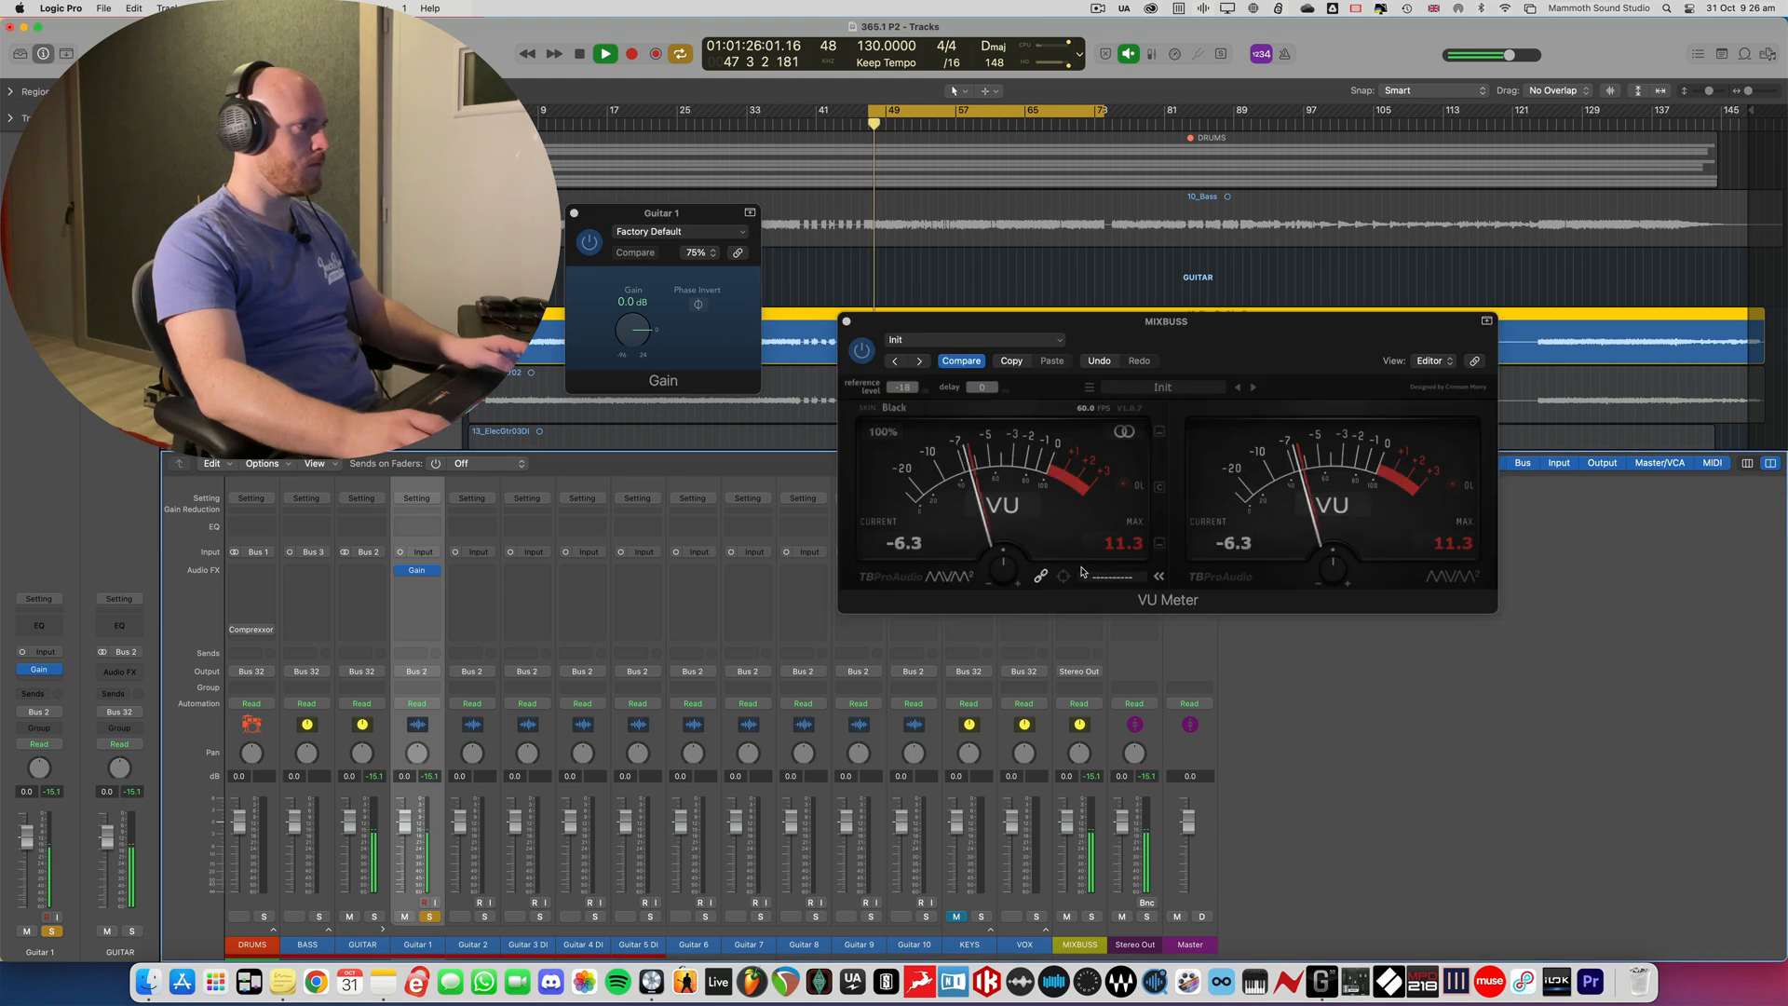
{"action": "left_click_drag", "start_coordinate": [629, 336], "coordinate": [626, 321]}
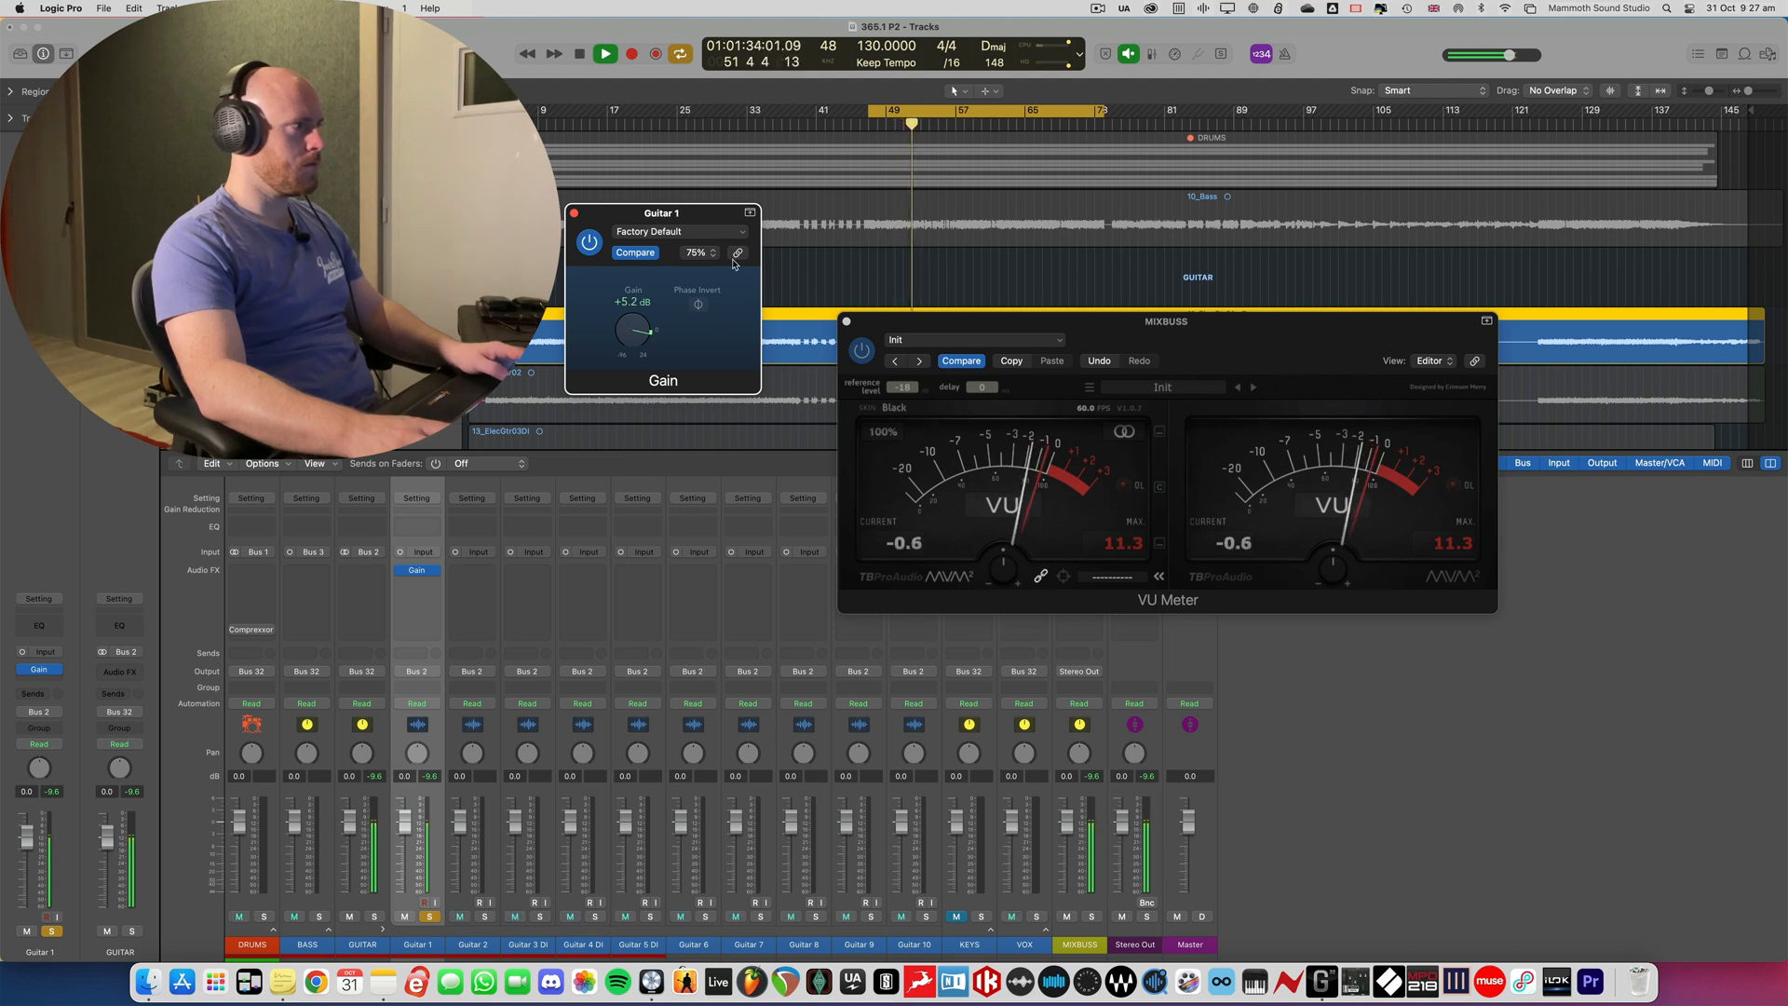
{"action": "key", "text": "space"}
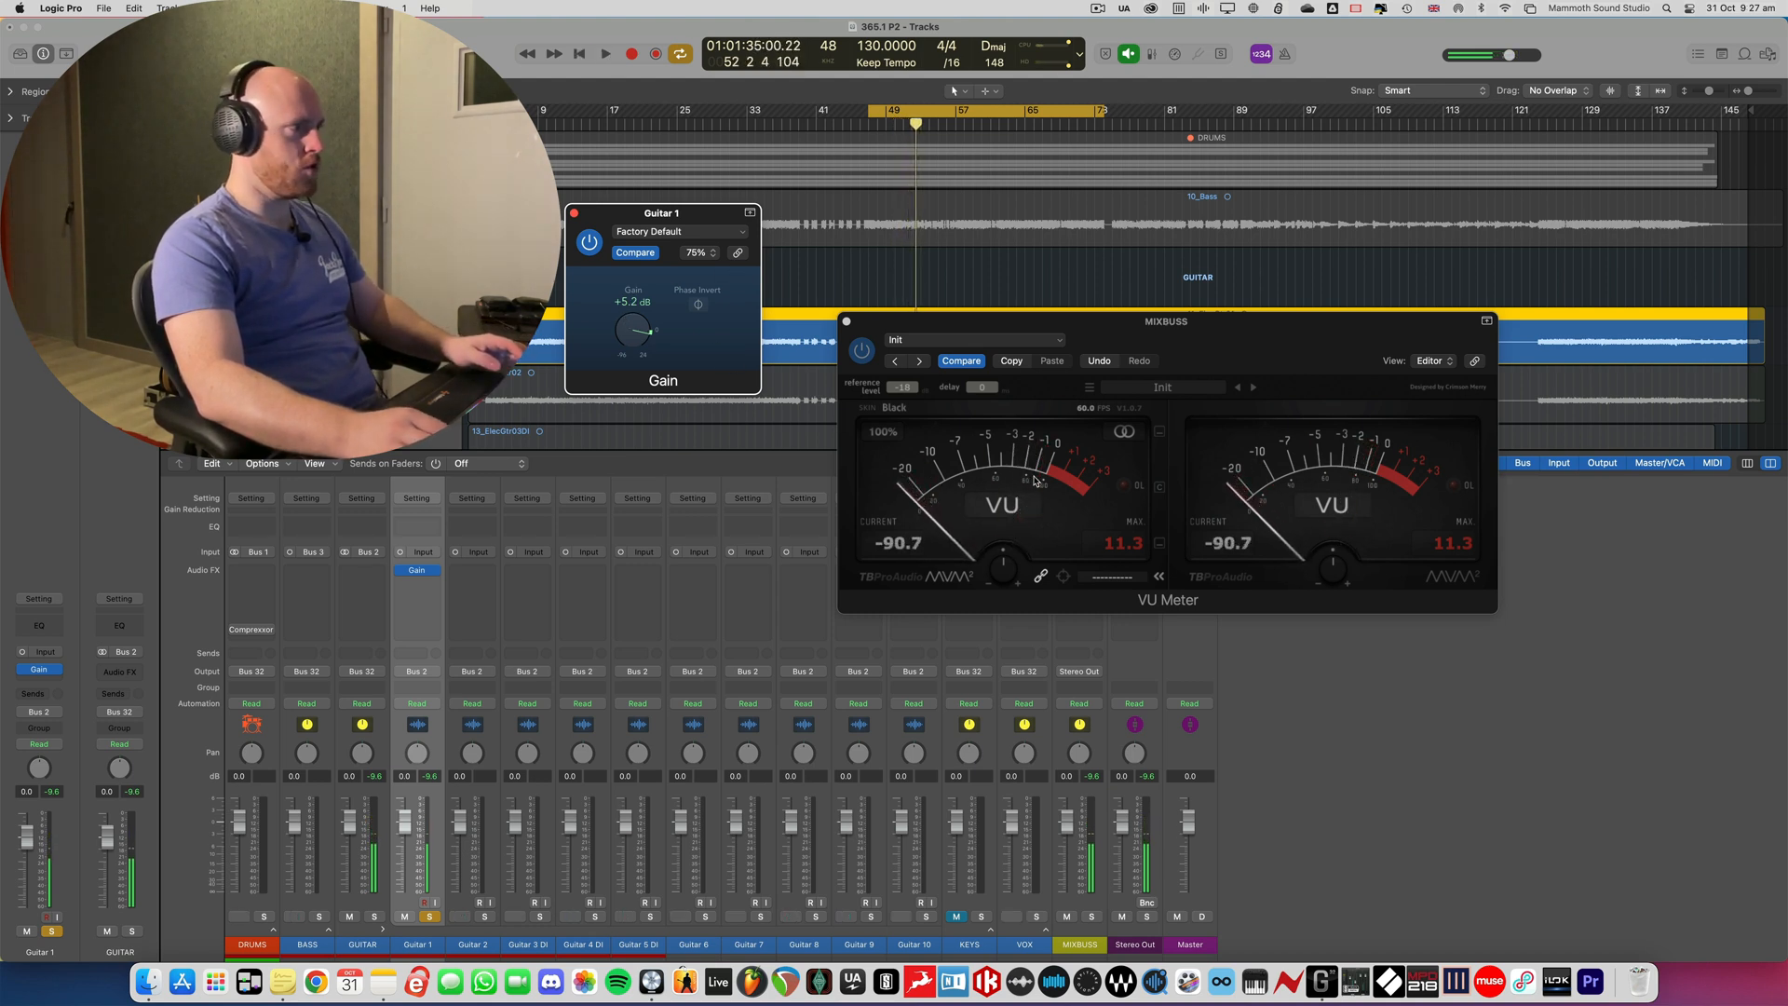
- Solo Guitar 2 instead, copy Guitar 1's +5.2 dB Gain plug-in onto it, and check its level on the VU meter during playback
{"action": "left_click", "coordinate": [484, 918]}
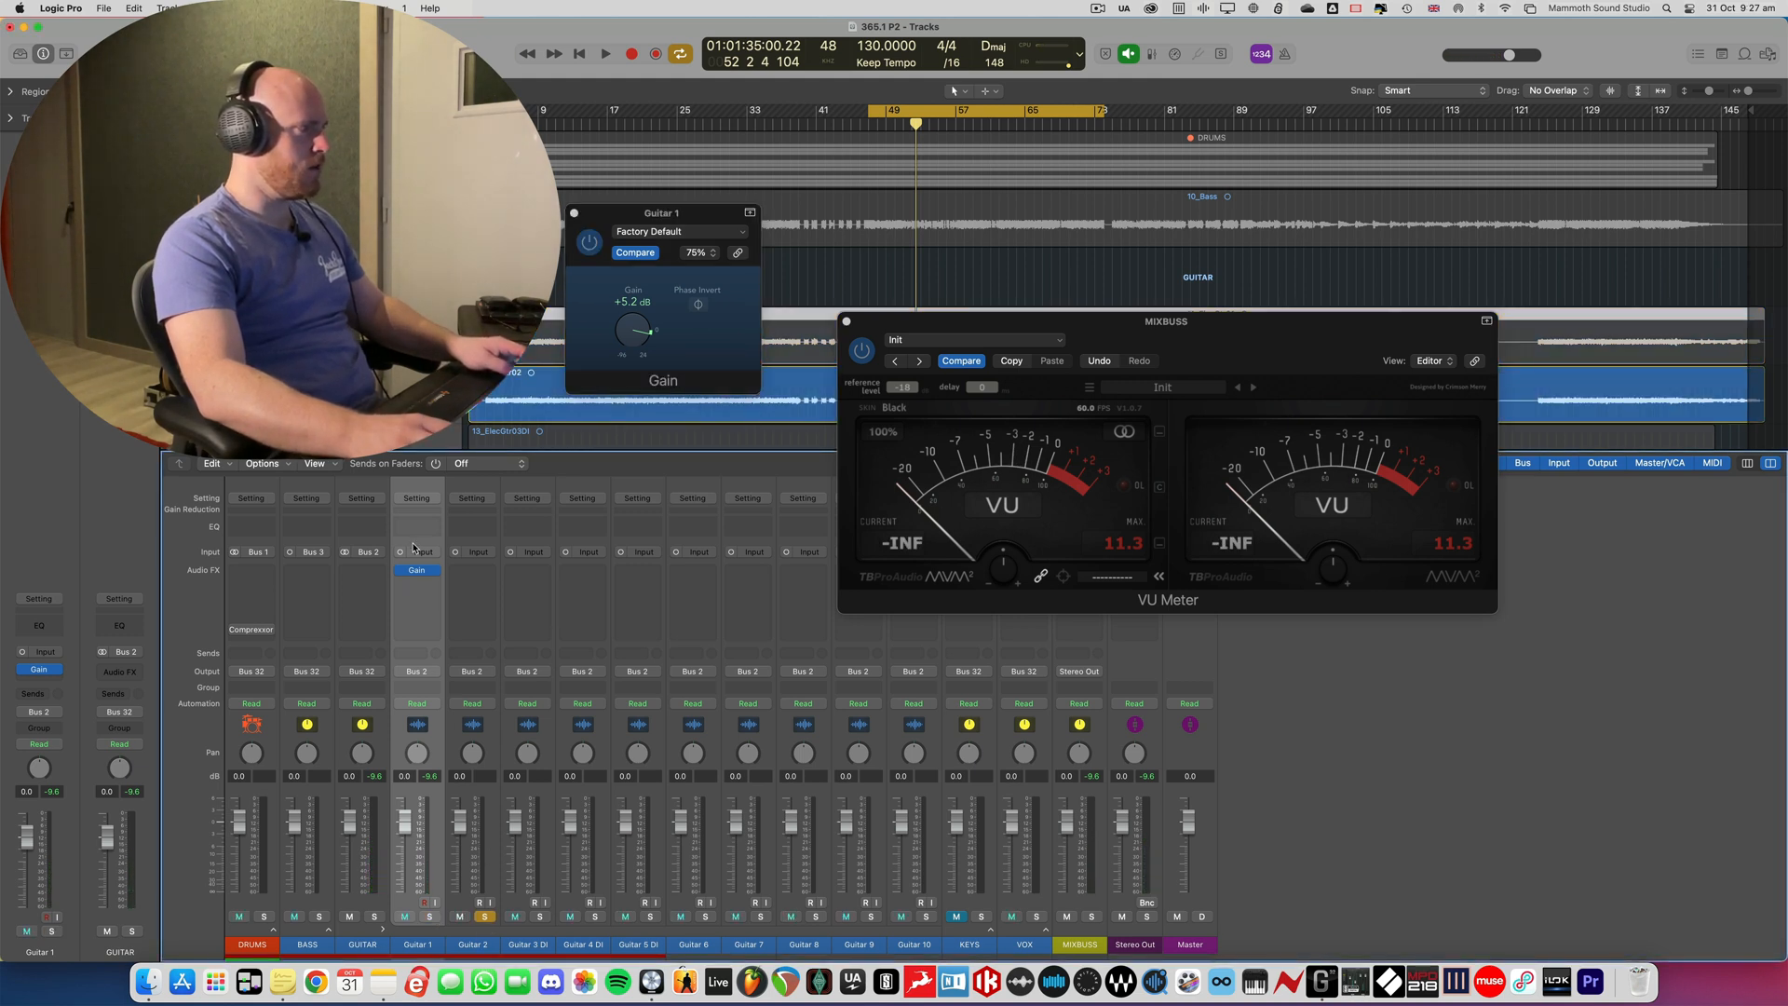
{"action": "left_click_drag", "start_coordinate": [452, 573], "coordinate": [463, 573]}
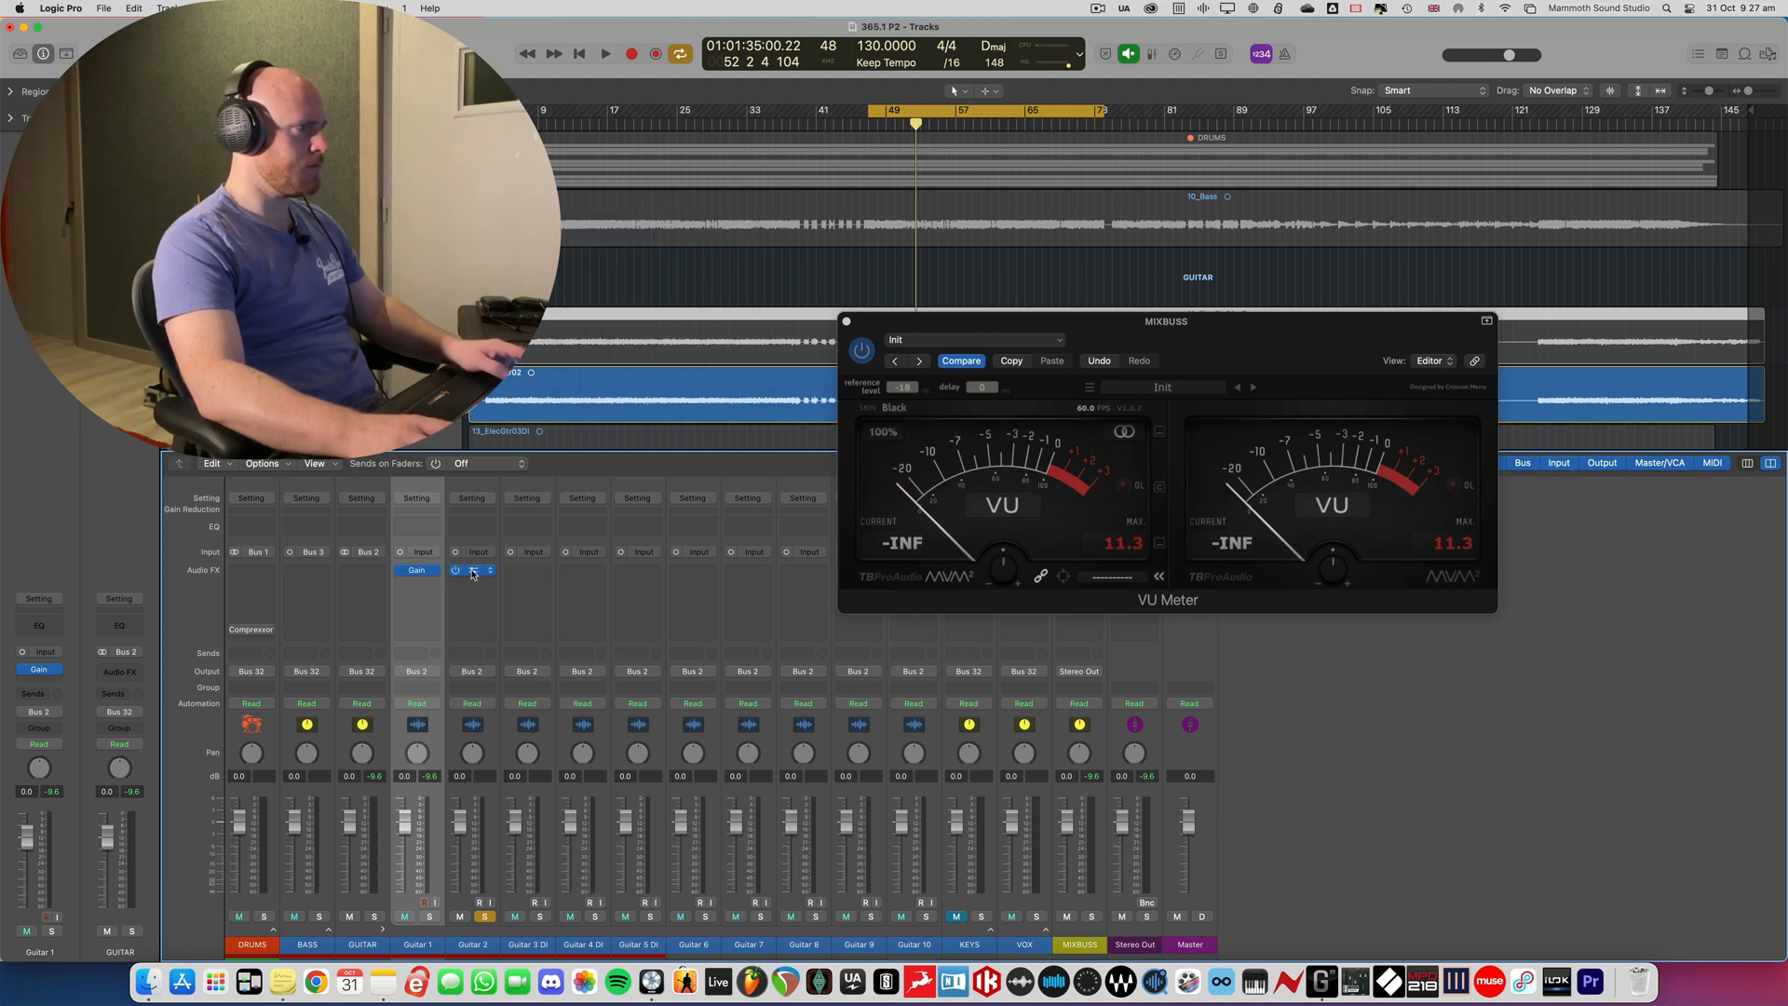
{"action": "left_click", "coordinate": [472, 570]}
{"action": "key", "text": "space"}
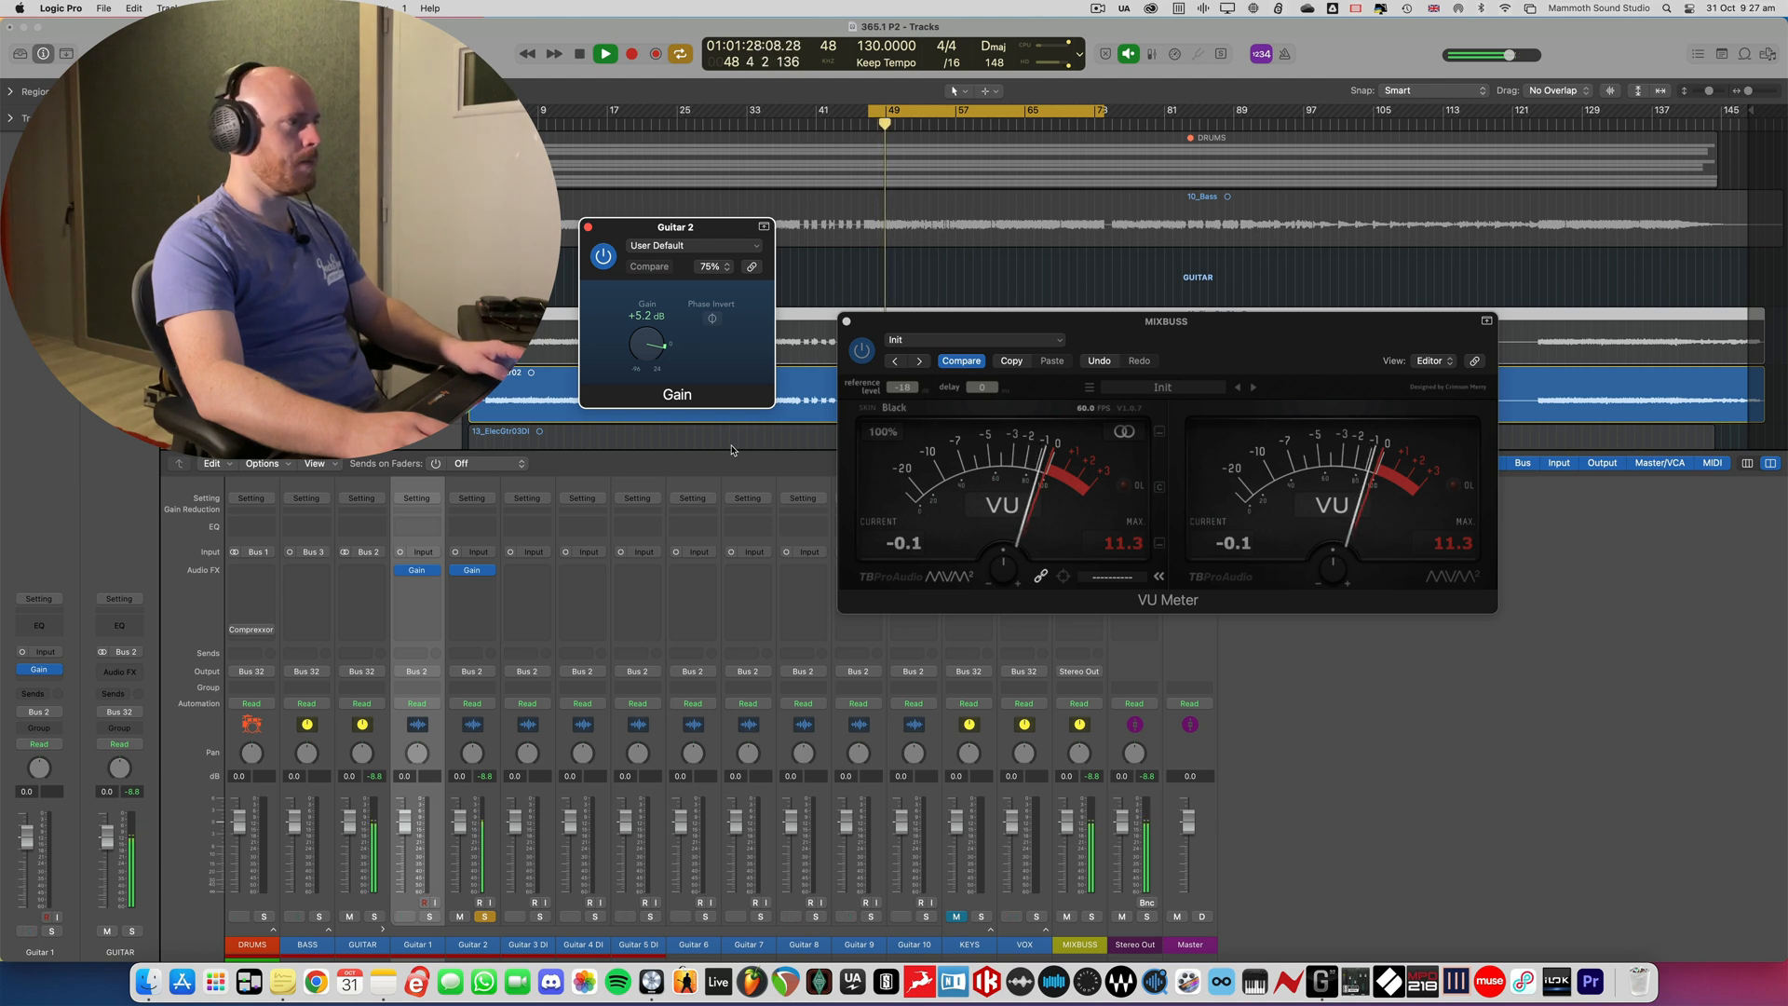
{"action": "key", "text": "space"}
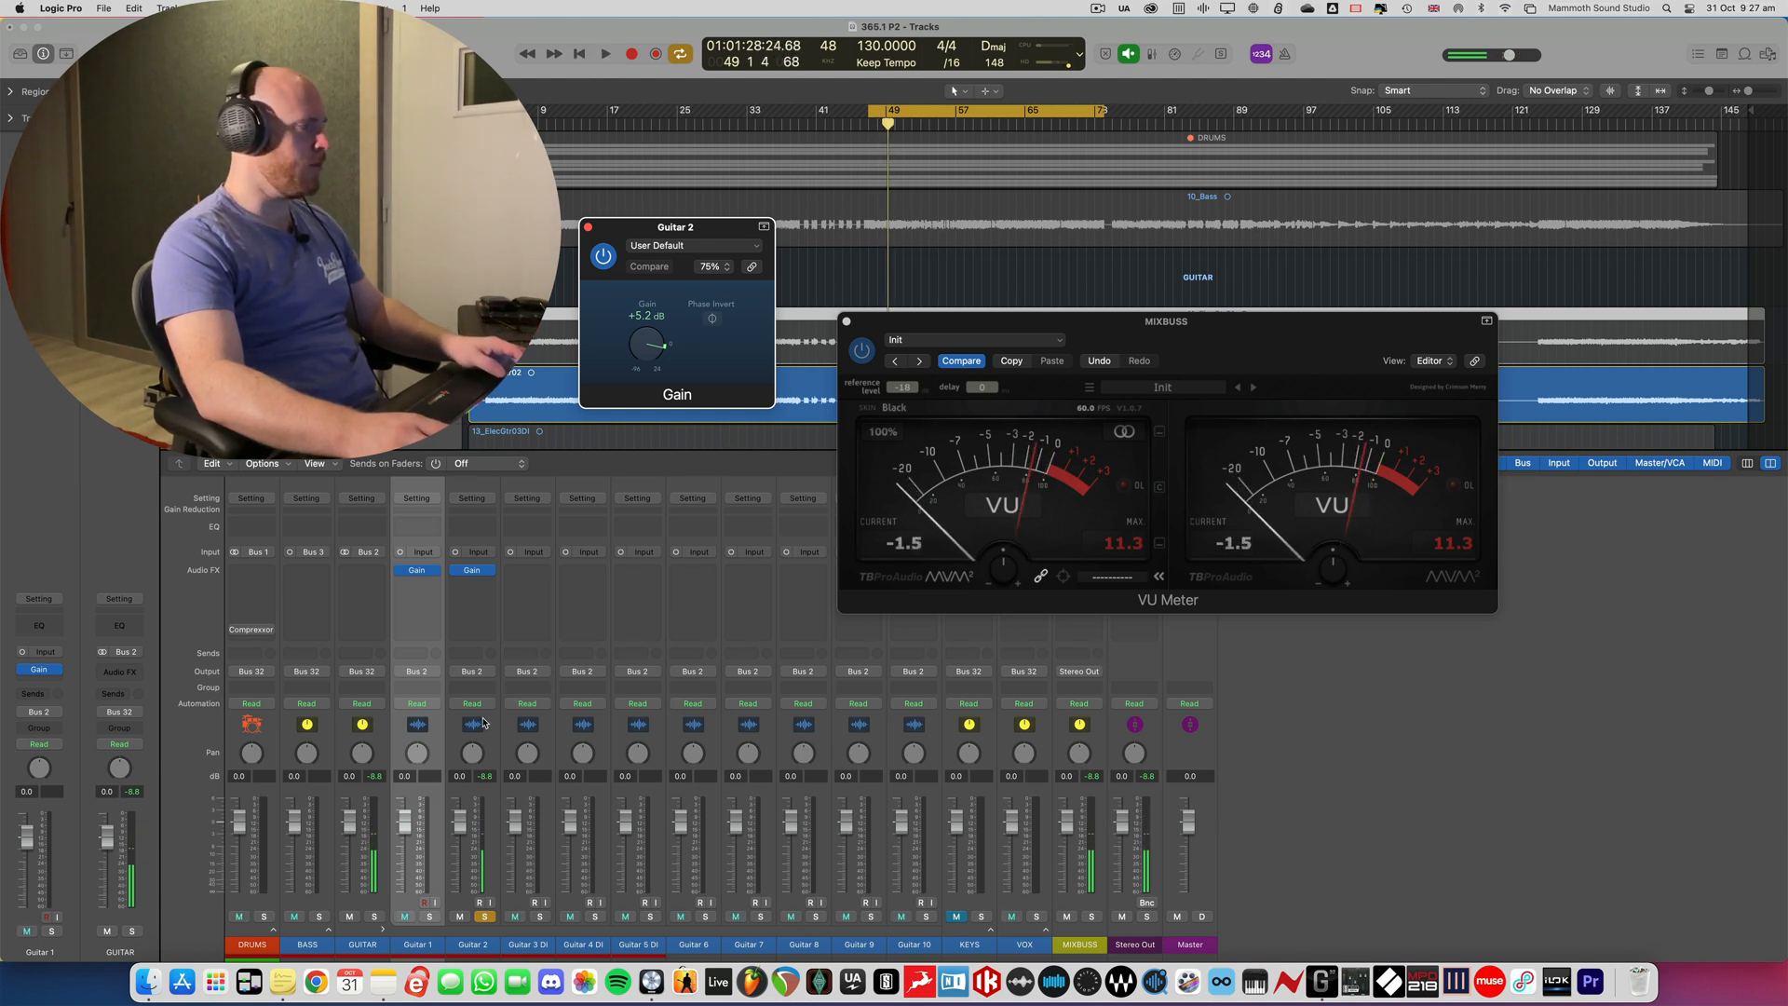
- Pan Guitar 1 fully left to -64 and Guitar 2 fully right to +63
{"action": "left_click", "coordinate": [472, 725]}
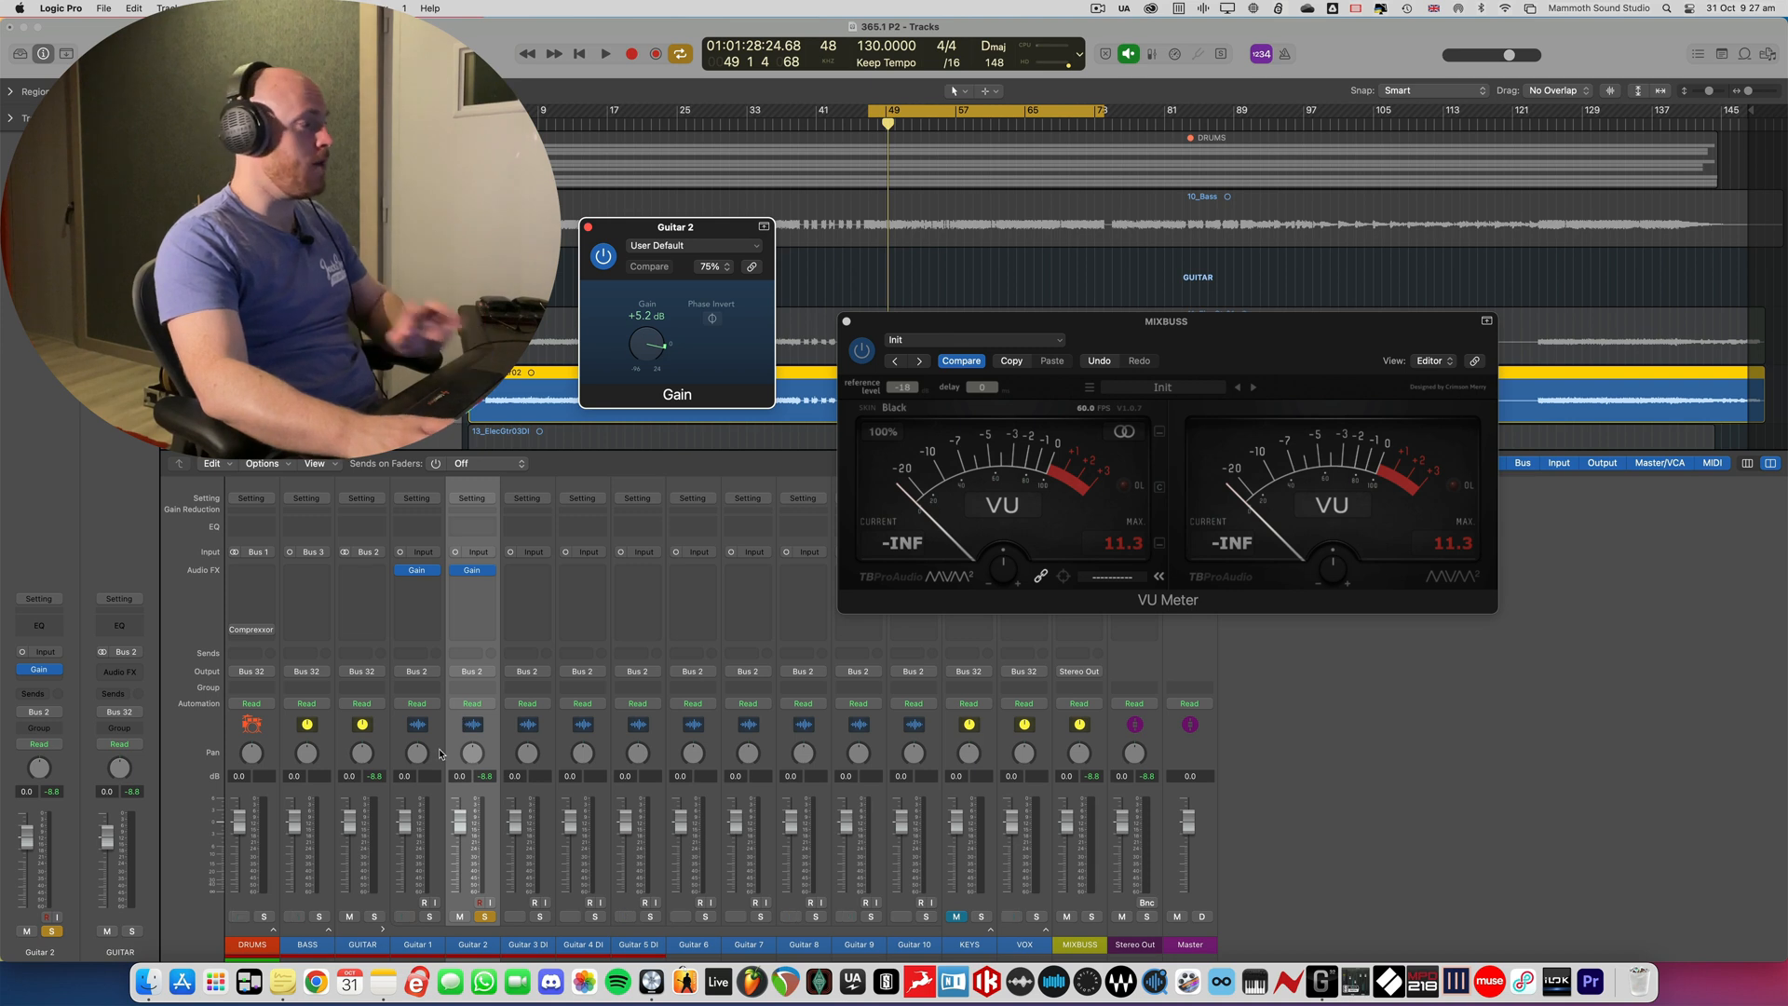
{"action": "left_click", "coordinate": [398, 870]}
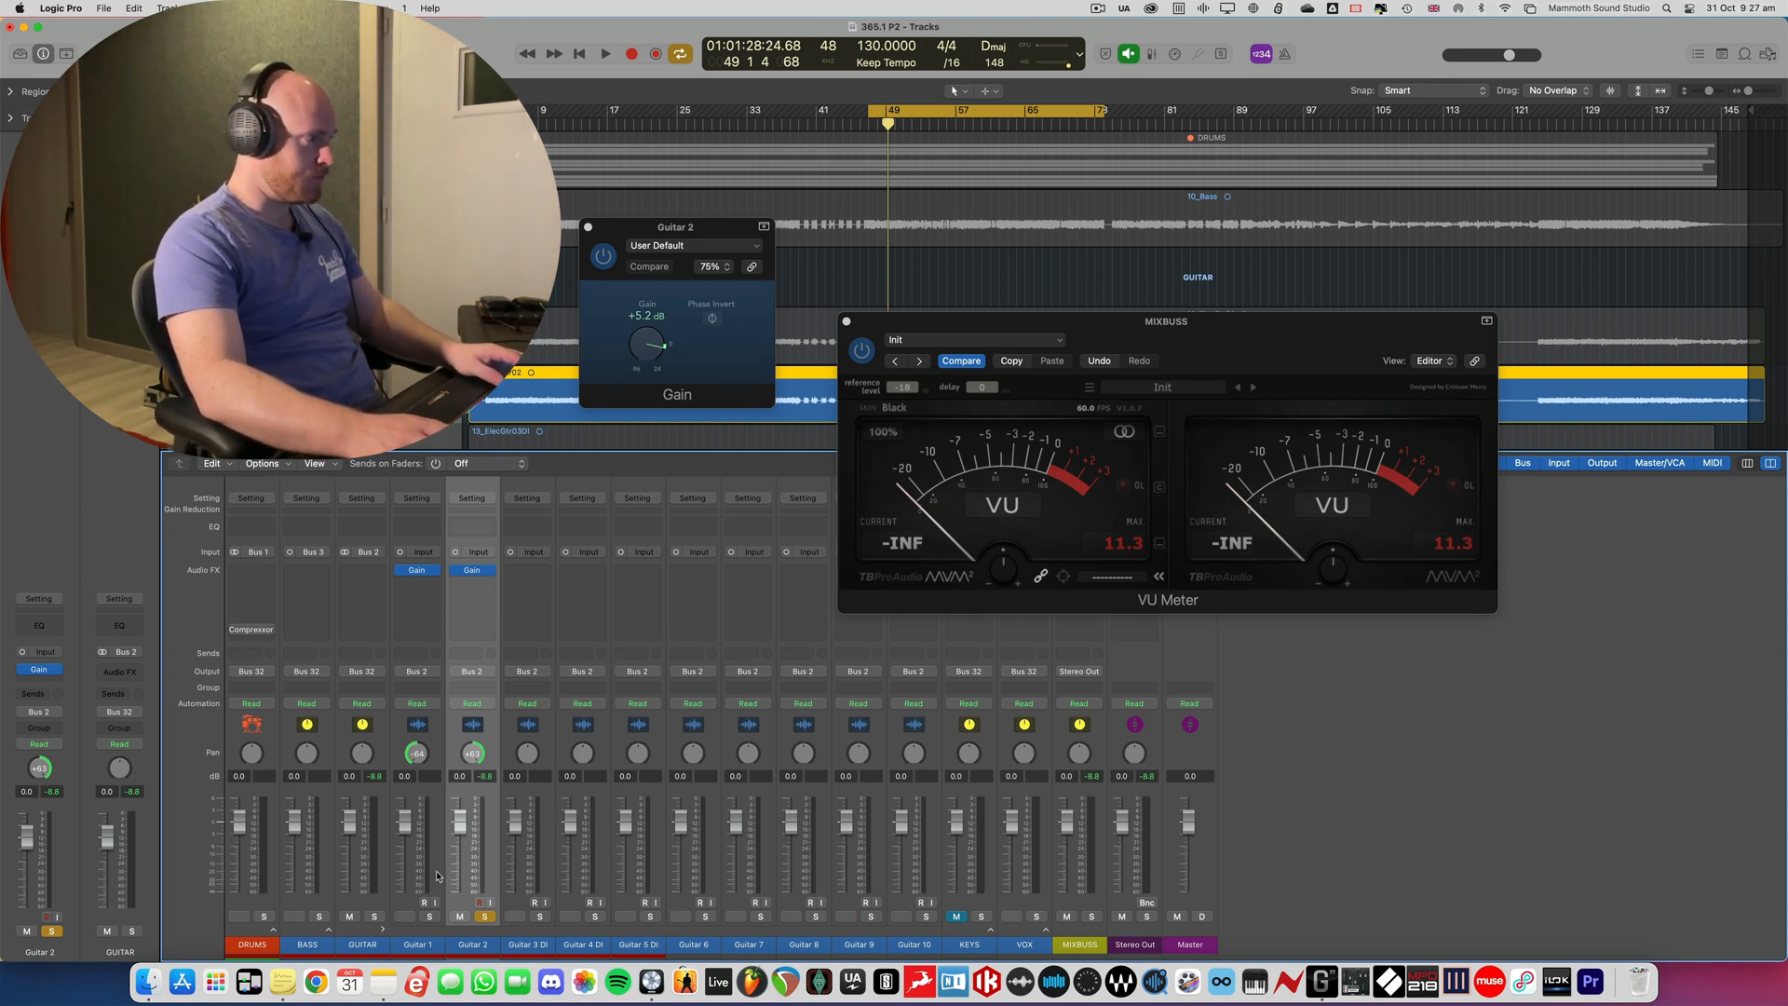
{"action": "left_click", "coordinate": [442, 736]}
- Assign Guitar 1 and Guitar 2 to a new mixer group named Rhythm
{"action": "left_click", "coordinate": [453, 722], "text": "shift"}
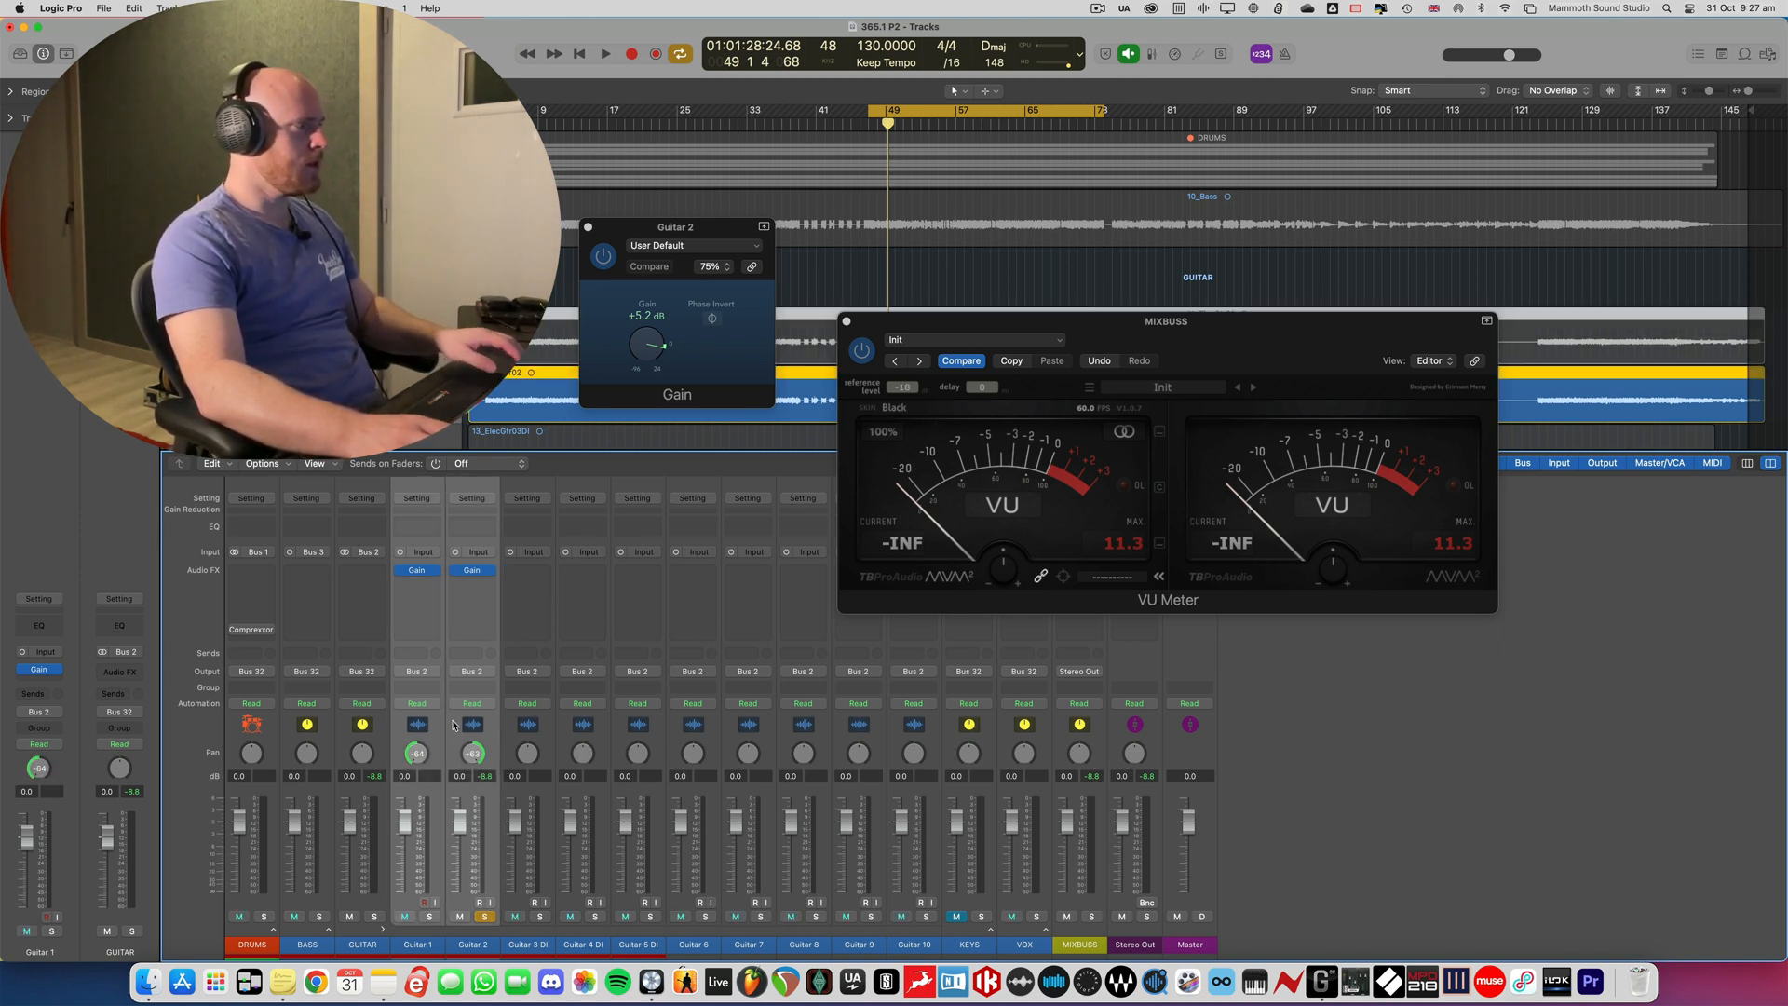
{"action": "left_click", "coordinate": [419, 688]}
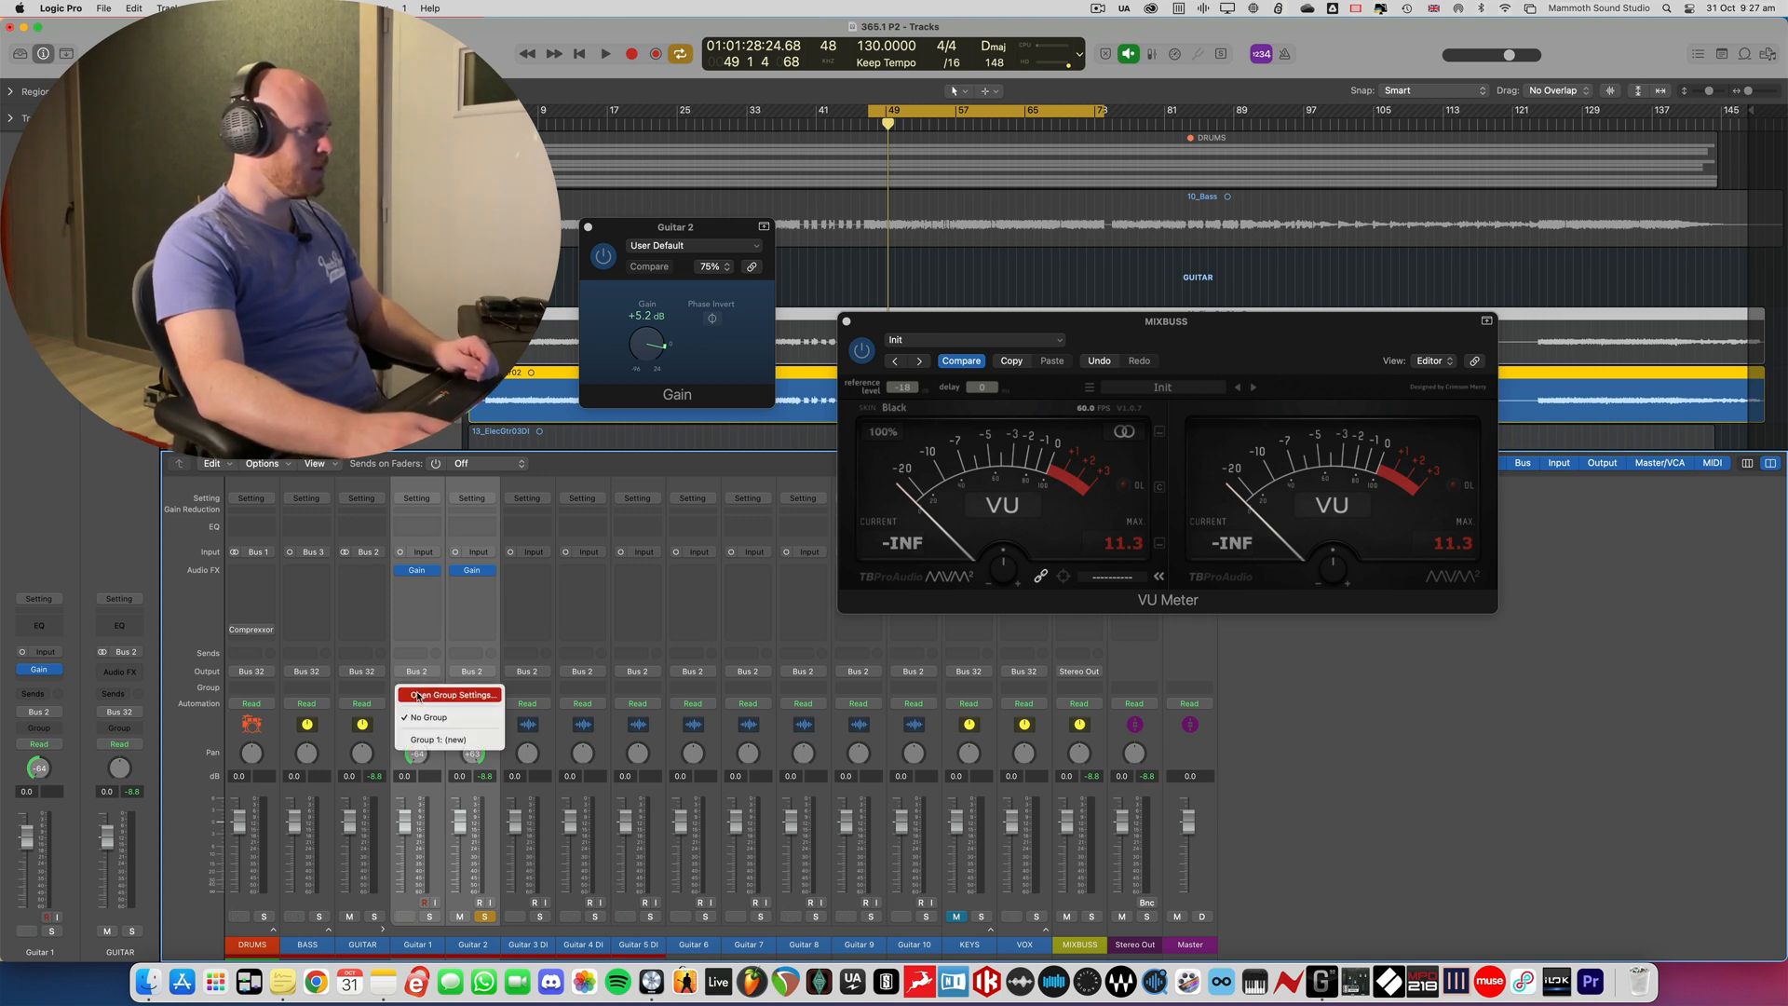
{"action": "left_click", "coordinate": [431, 740]}
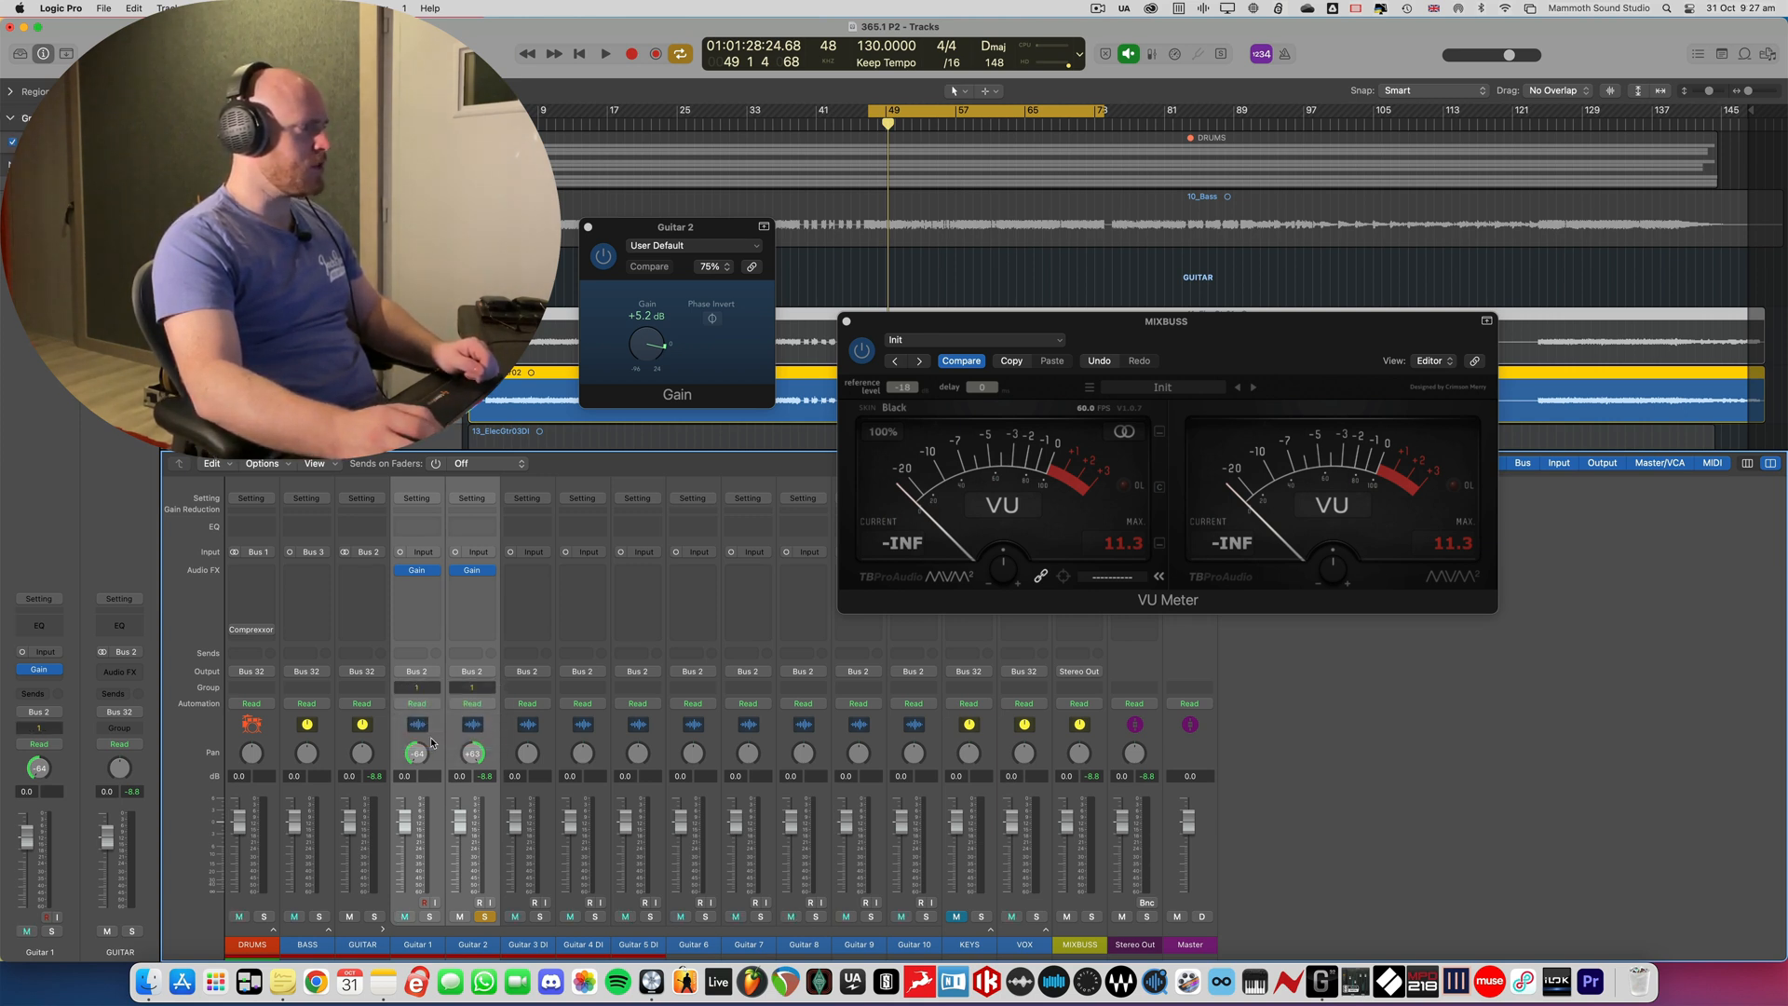
{"action": "type", "text": "Rhy"}
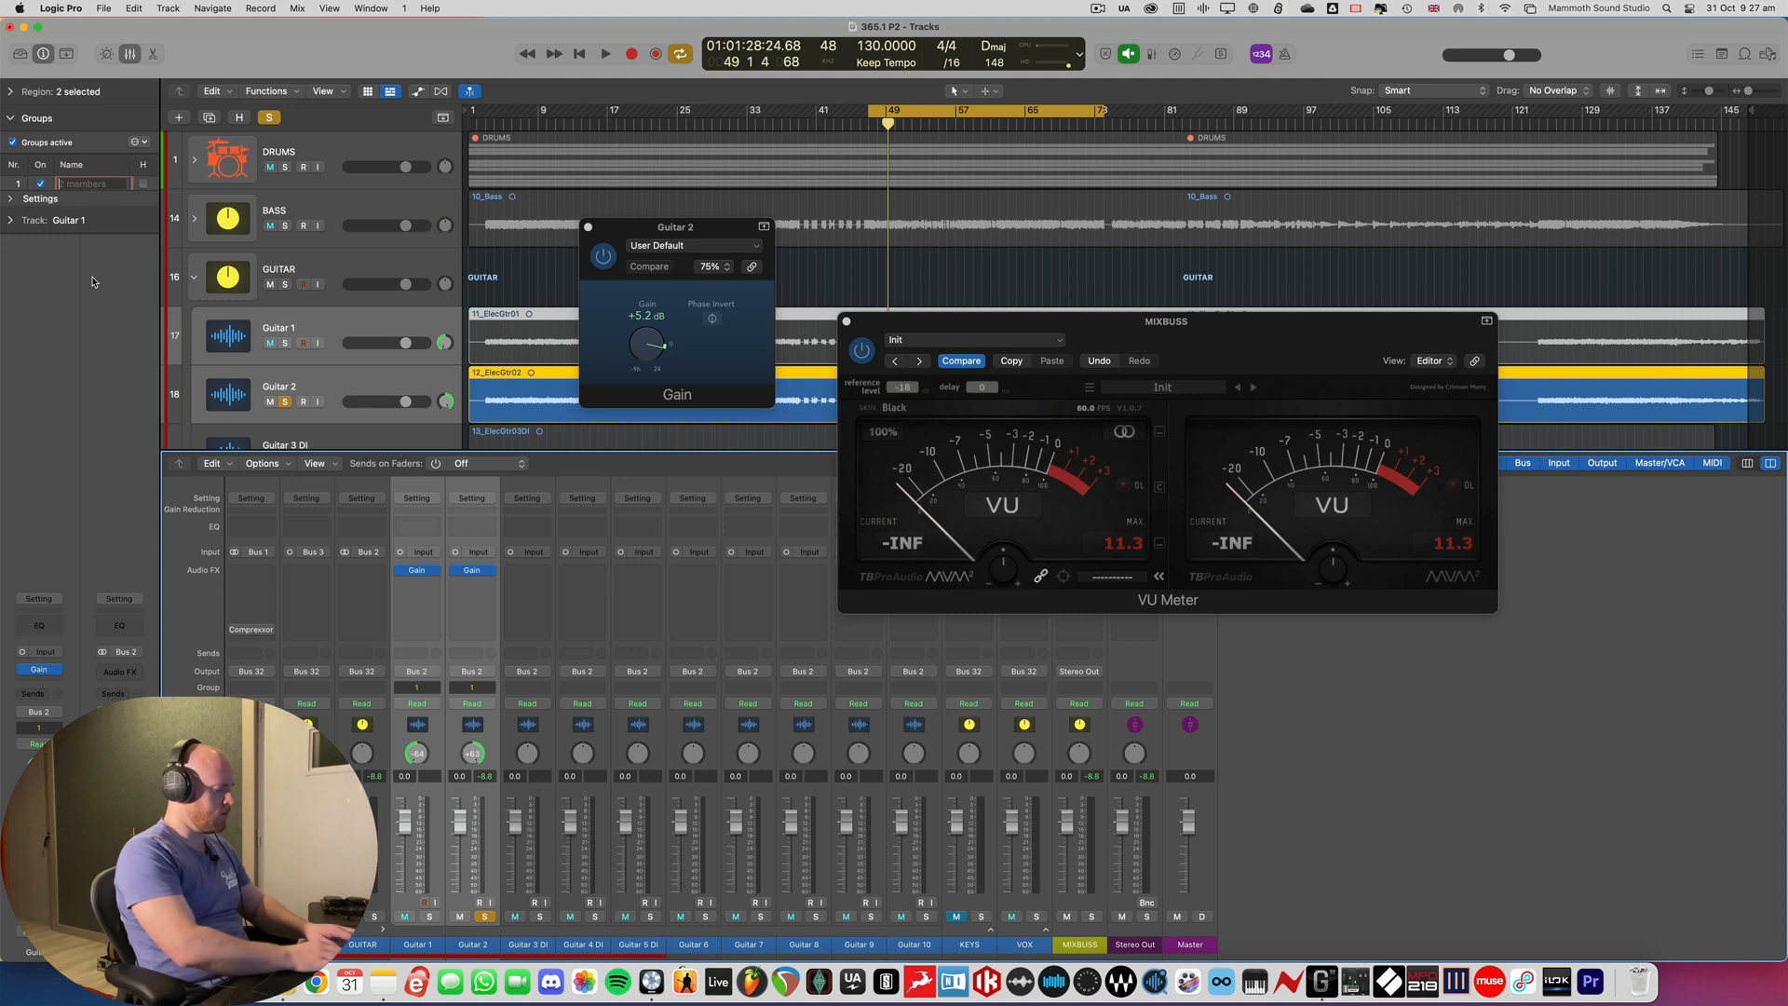
{"action": "type", "text": "thm"}
{"action": "key", "text": "Return"}
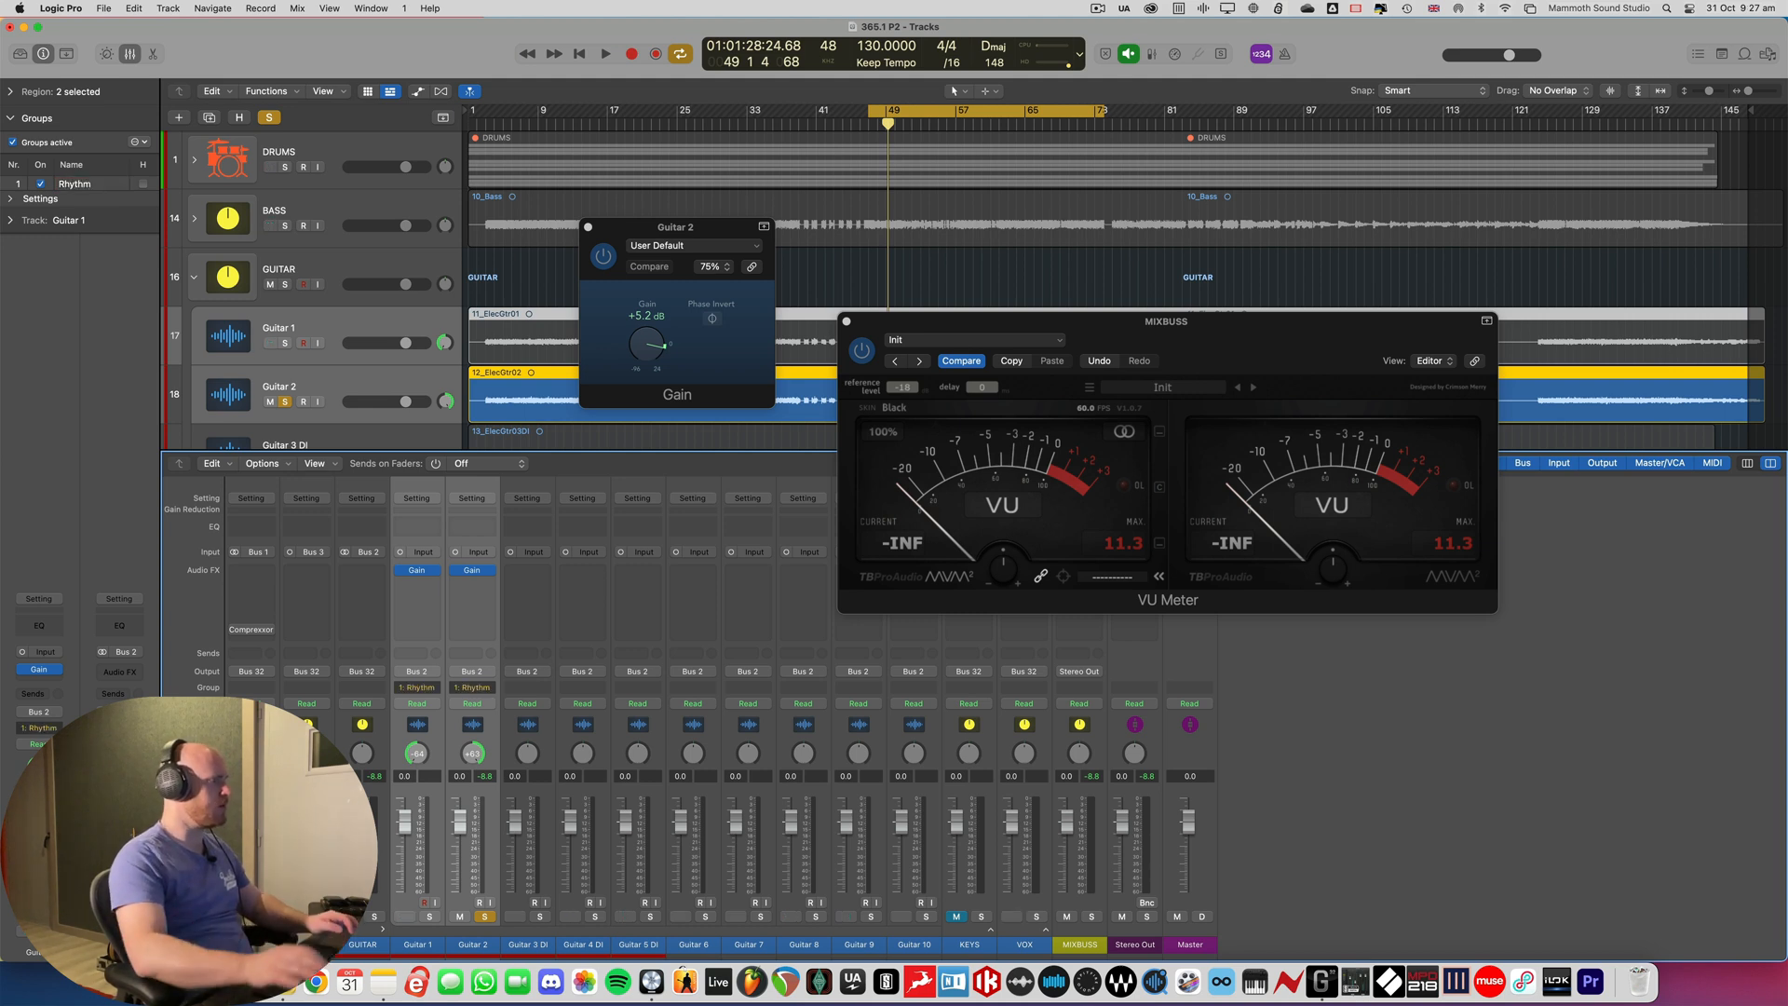
- Show the Rhythm group's settings to check the Volume and Mute links, and clear the solo on Guitar 2
{"action": "left_click", "coordinate": [12, 199]}
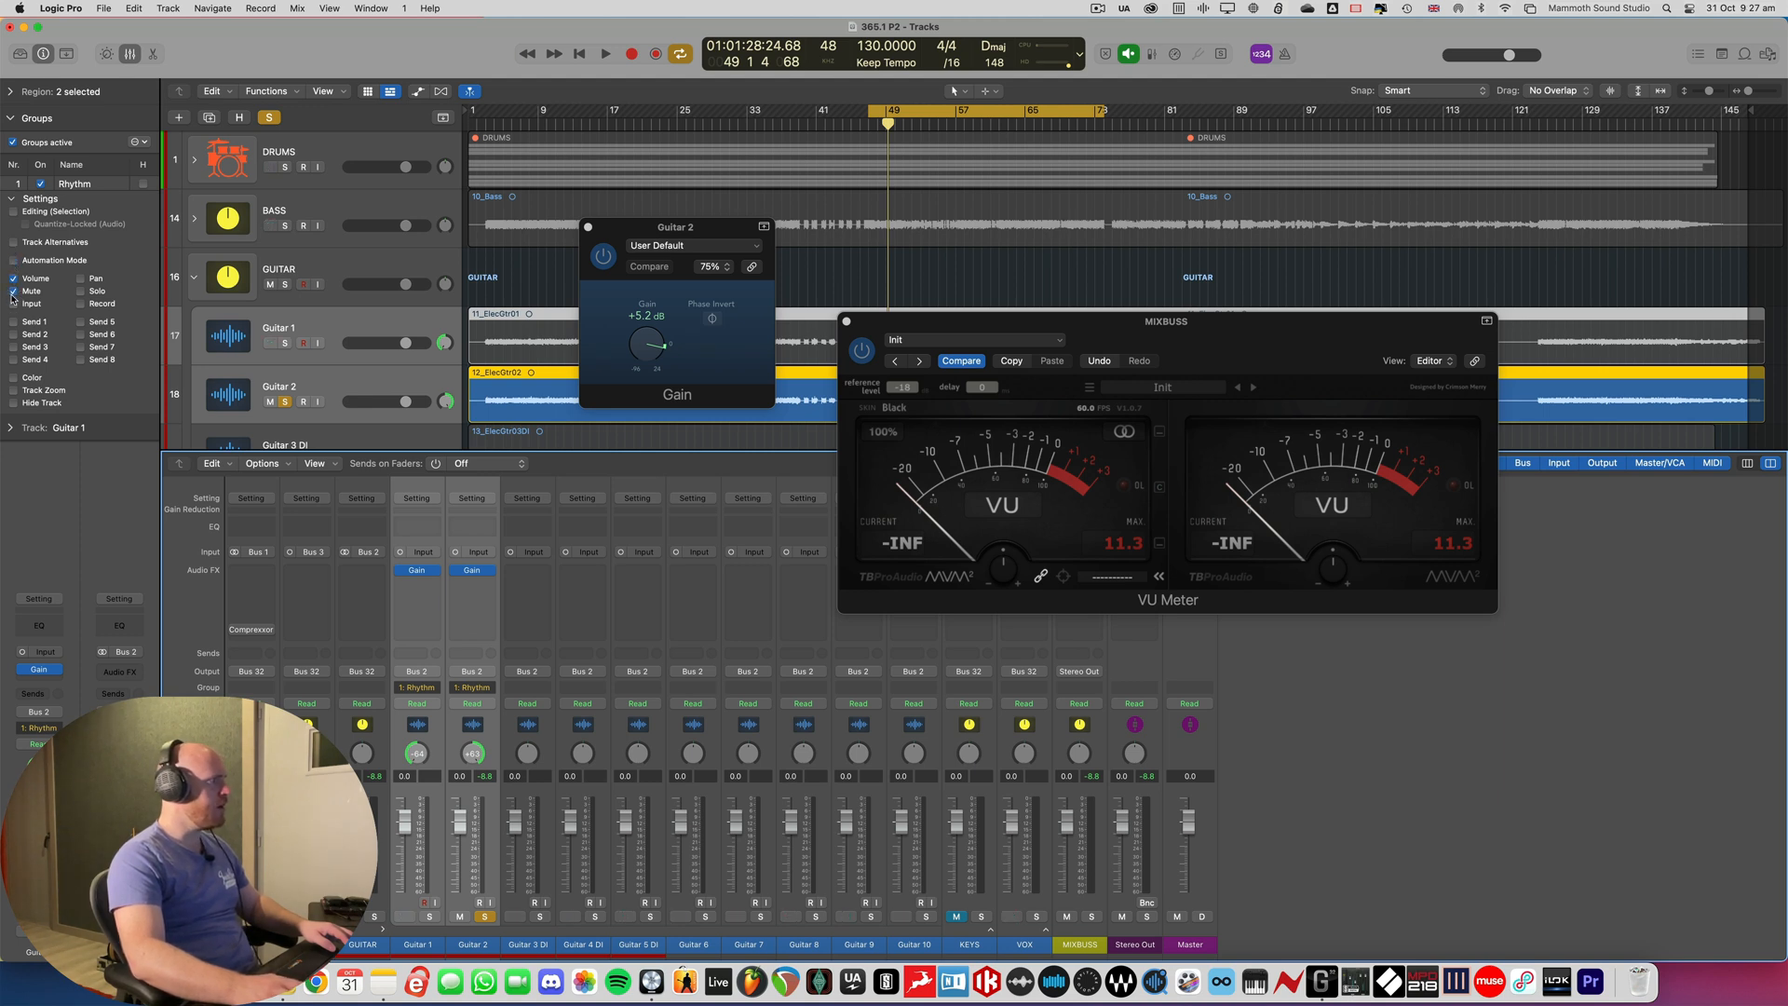
{"action": "left_click", "coordinate": [14, 290]}
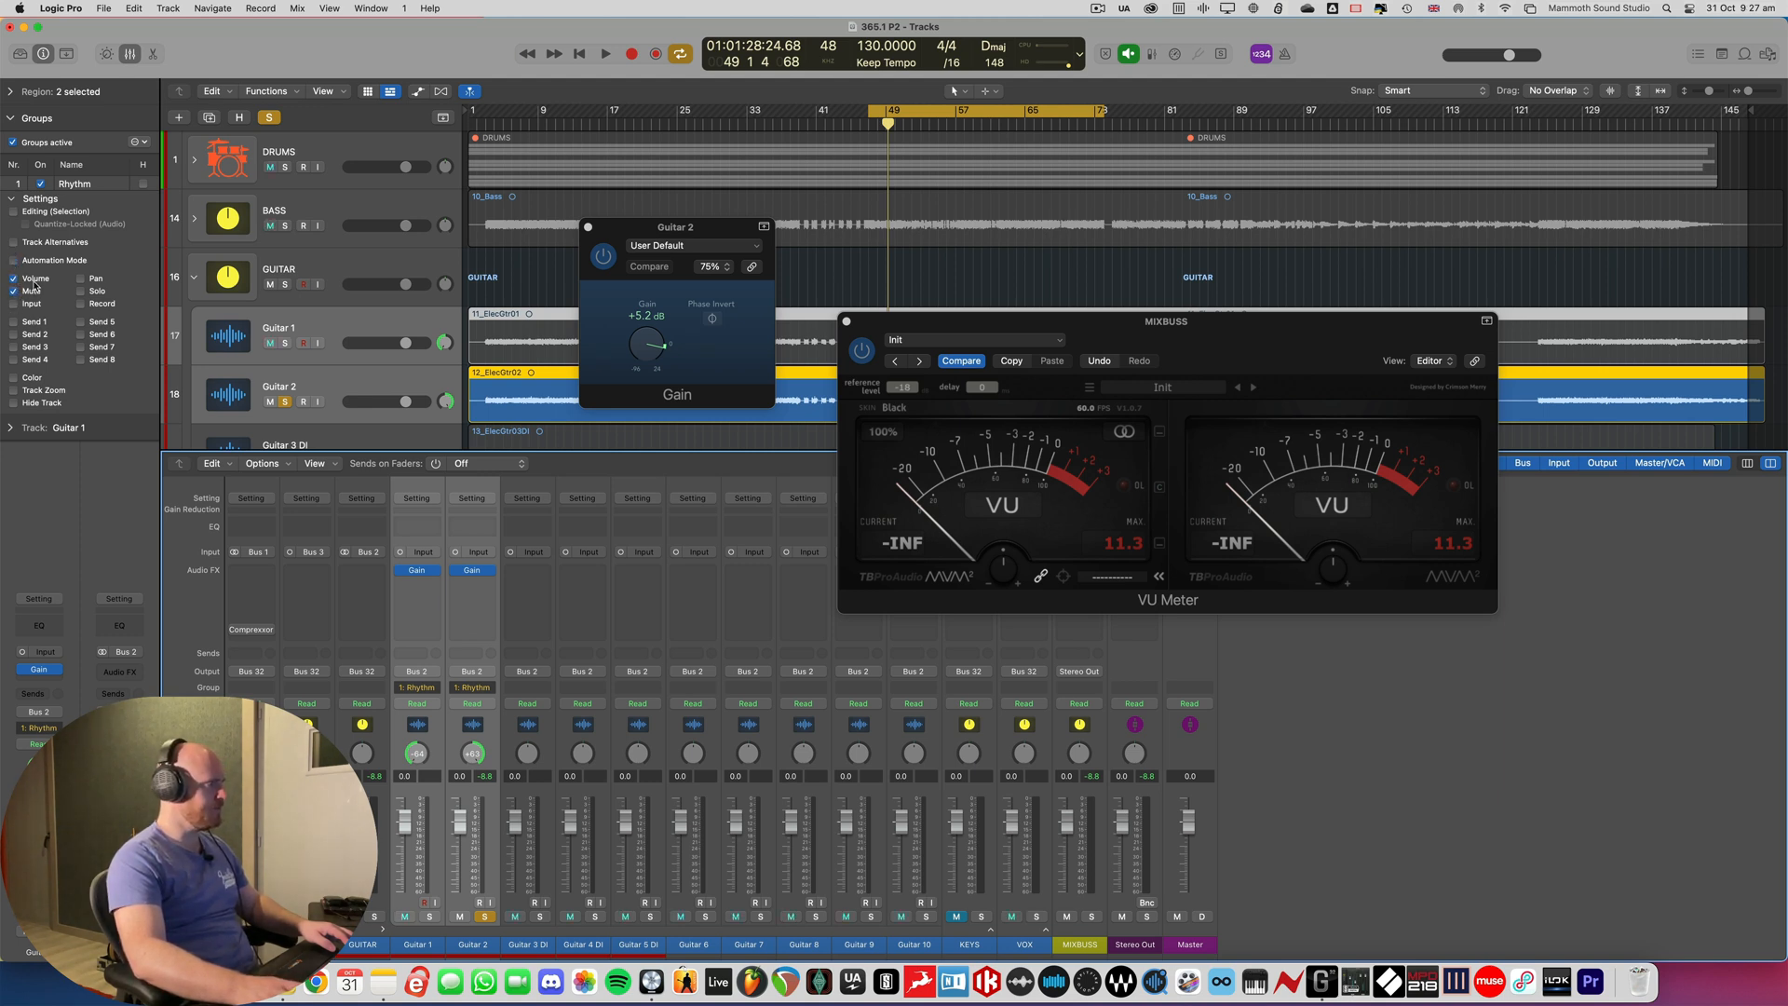
{"action": "left_click", "coordinate": [484, 917]}
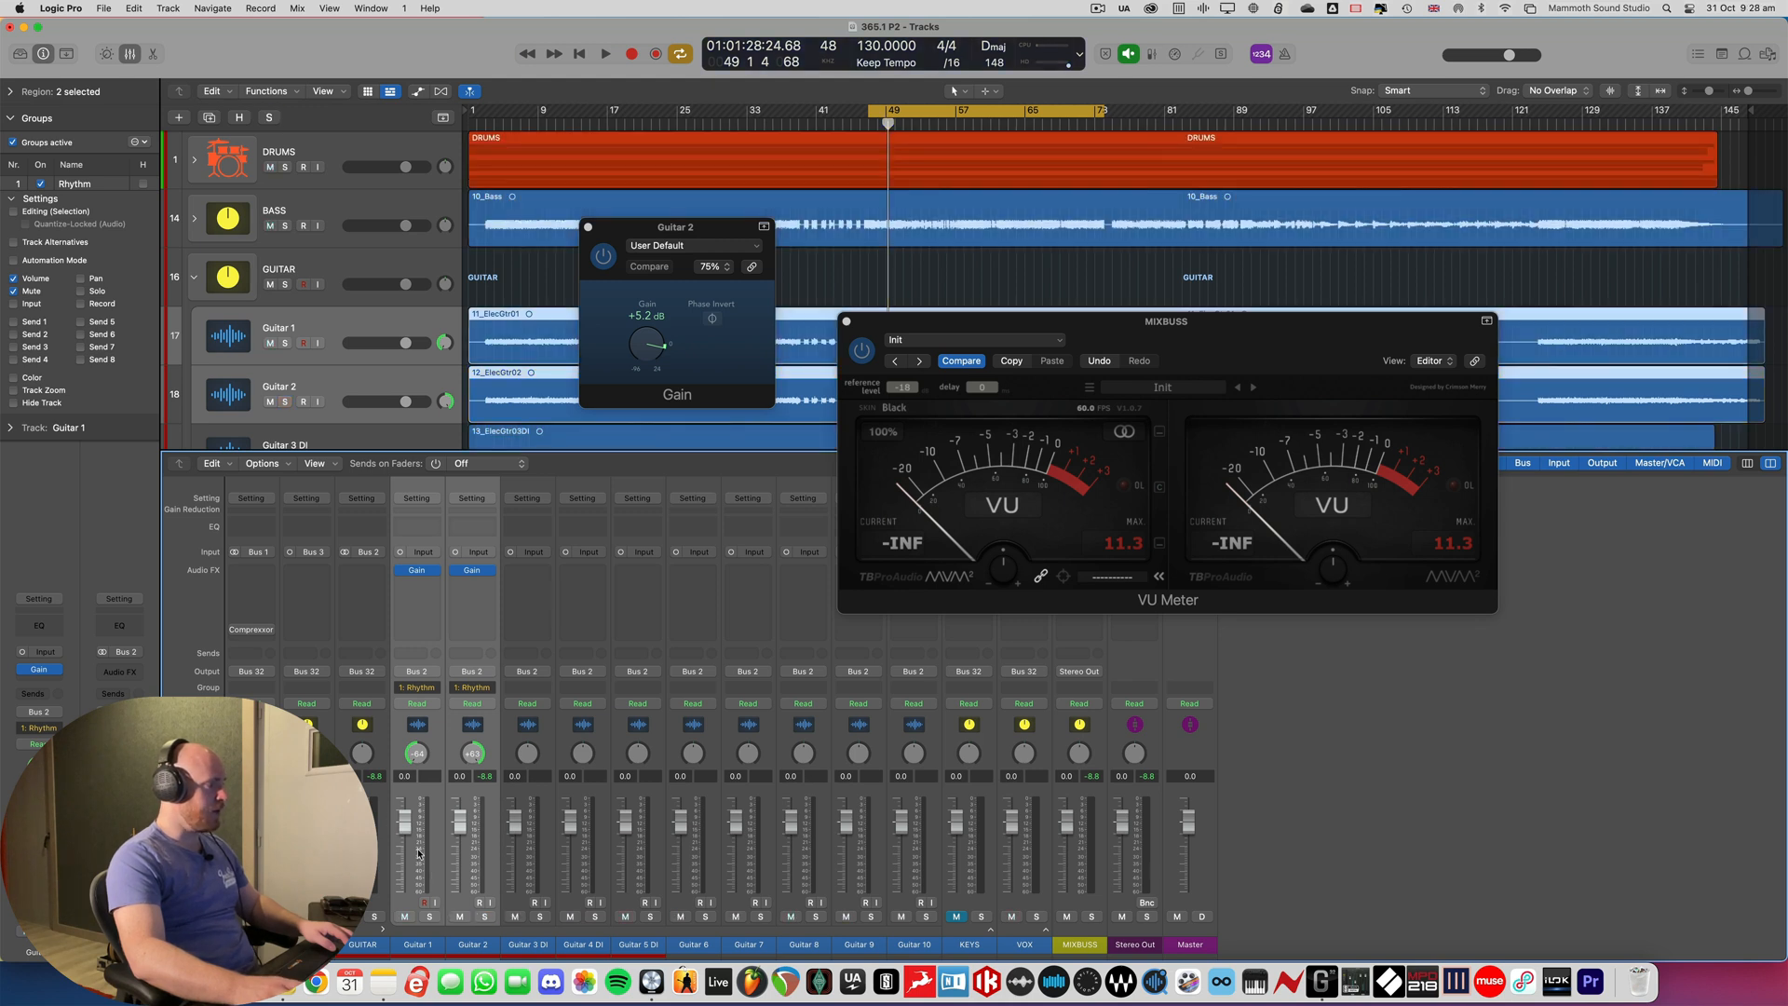
- Test the Rhythm group by lowering and muting Guitar 1, and restore its fader and mute
{"action": "left_click_drag", "start_coordinate": [404, 819], "coordinate": [402, 891]}
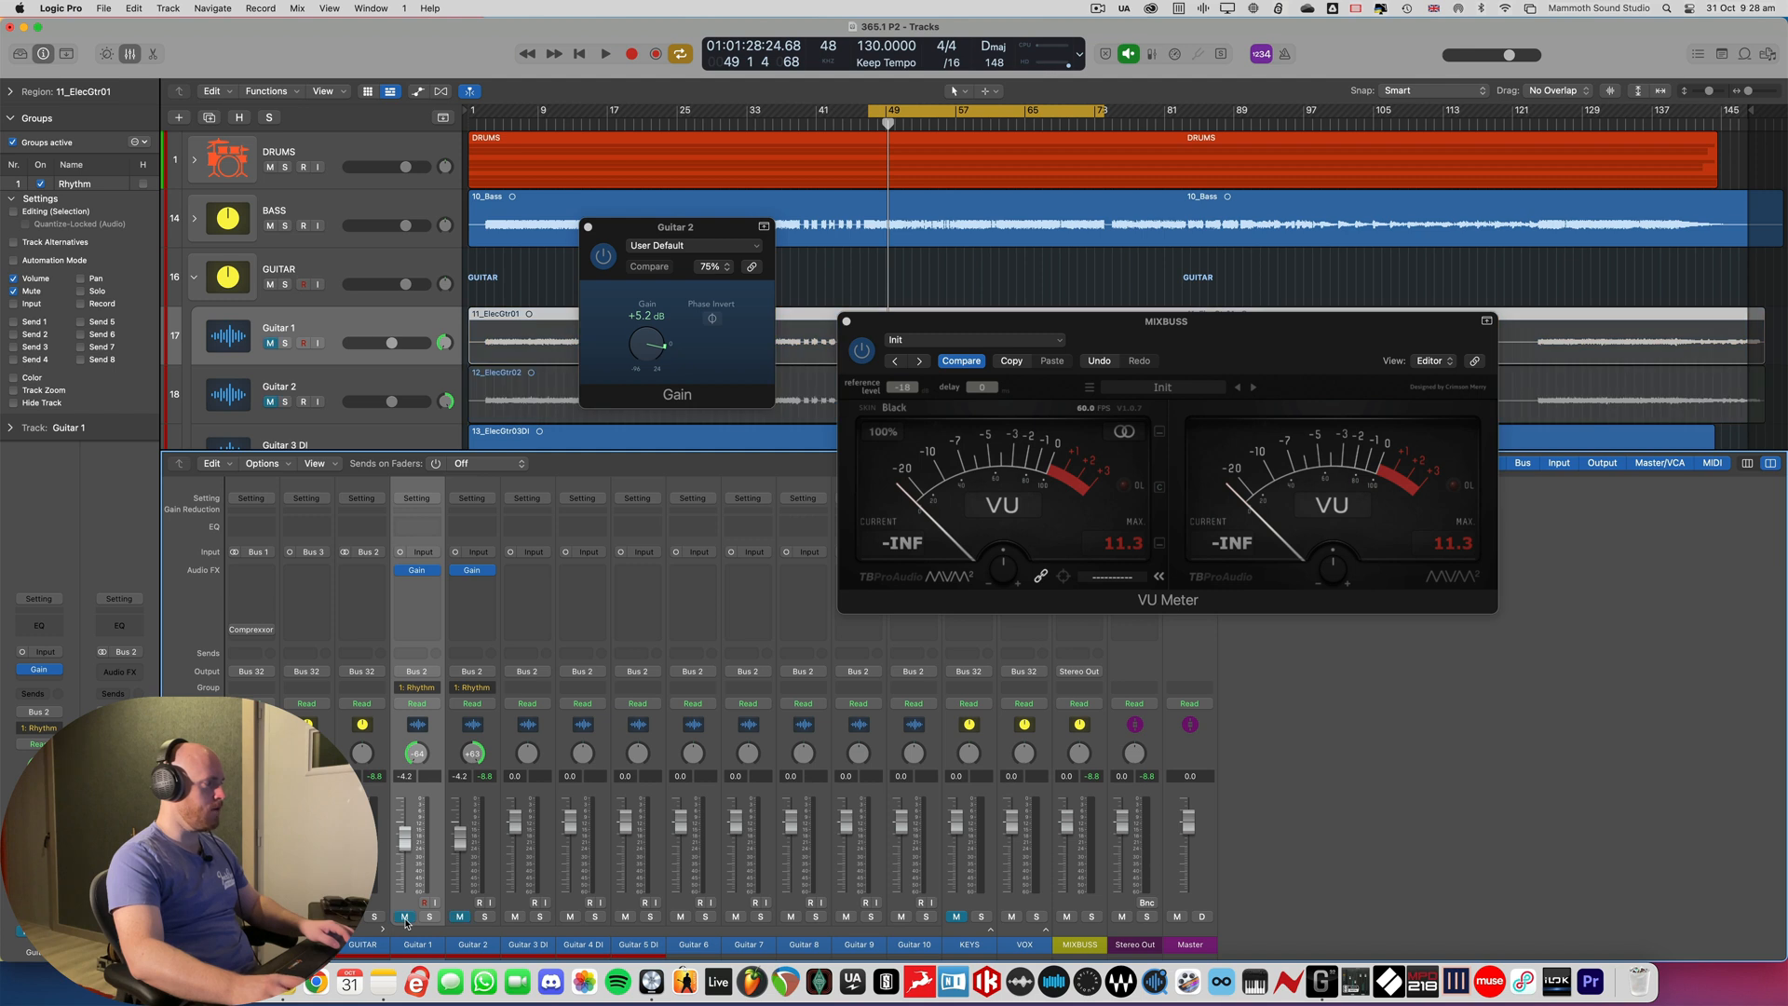
{"action": "left_click", "coordinate": [403, 838], "text": "alt"}
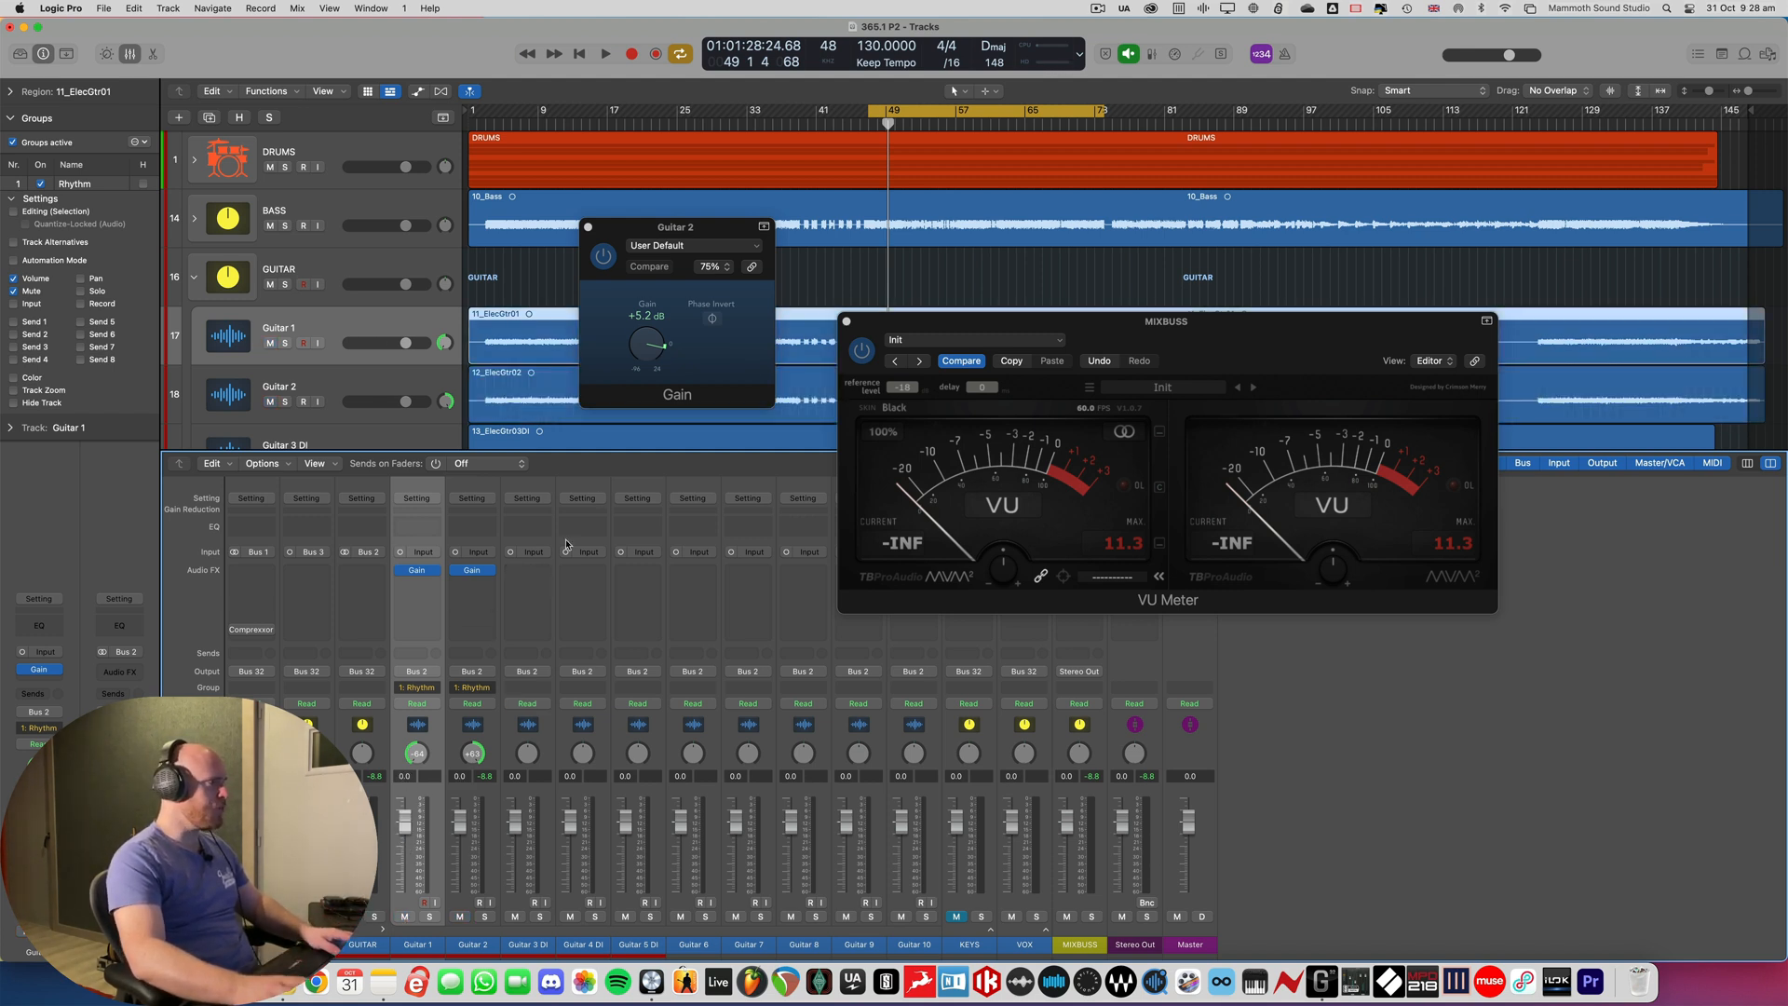
- Close the Gain and VU Meter windows and set the grouped rhythm guitar faders to -11.2 dB while playing the mix
{"action": "left_click", "coordinate": [588, 228]}
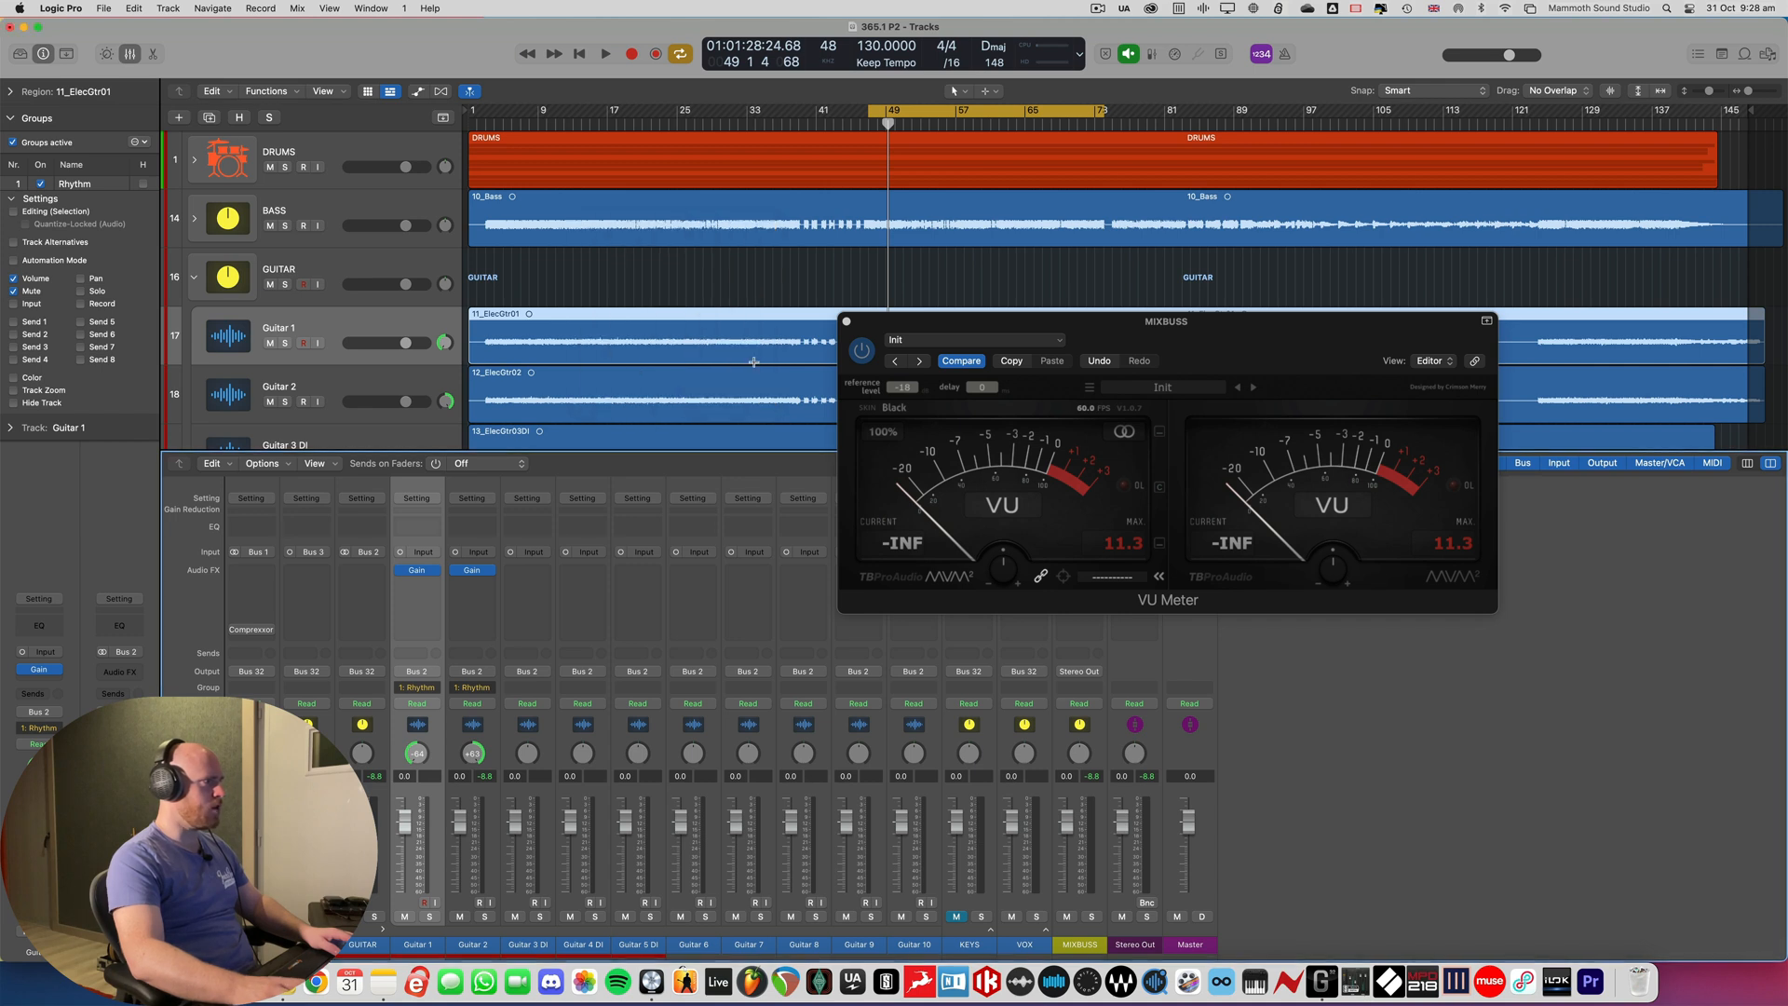
{"action": "left_click", "coordinate": [846, 322]}
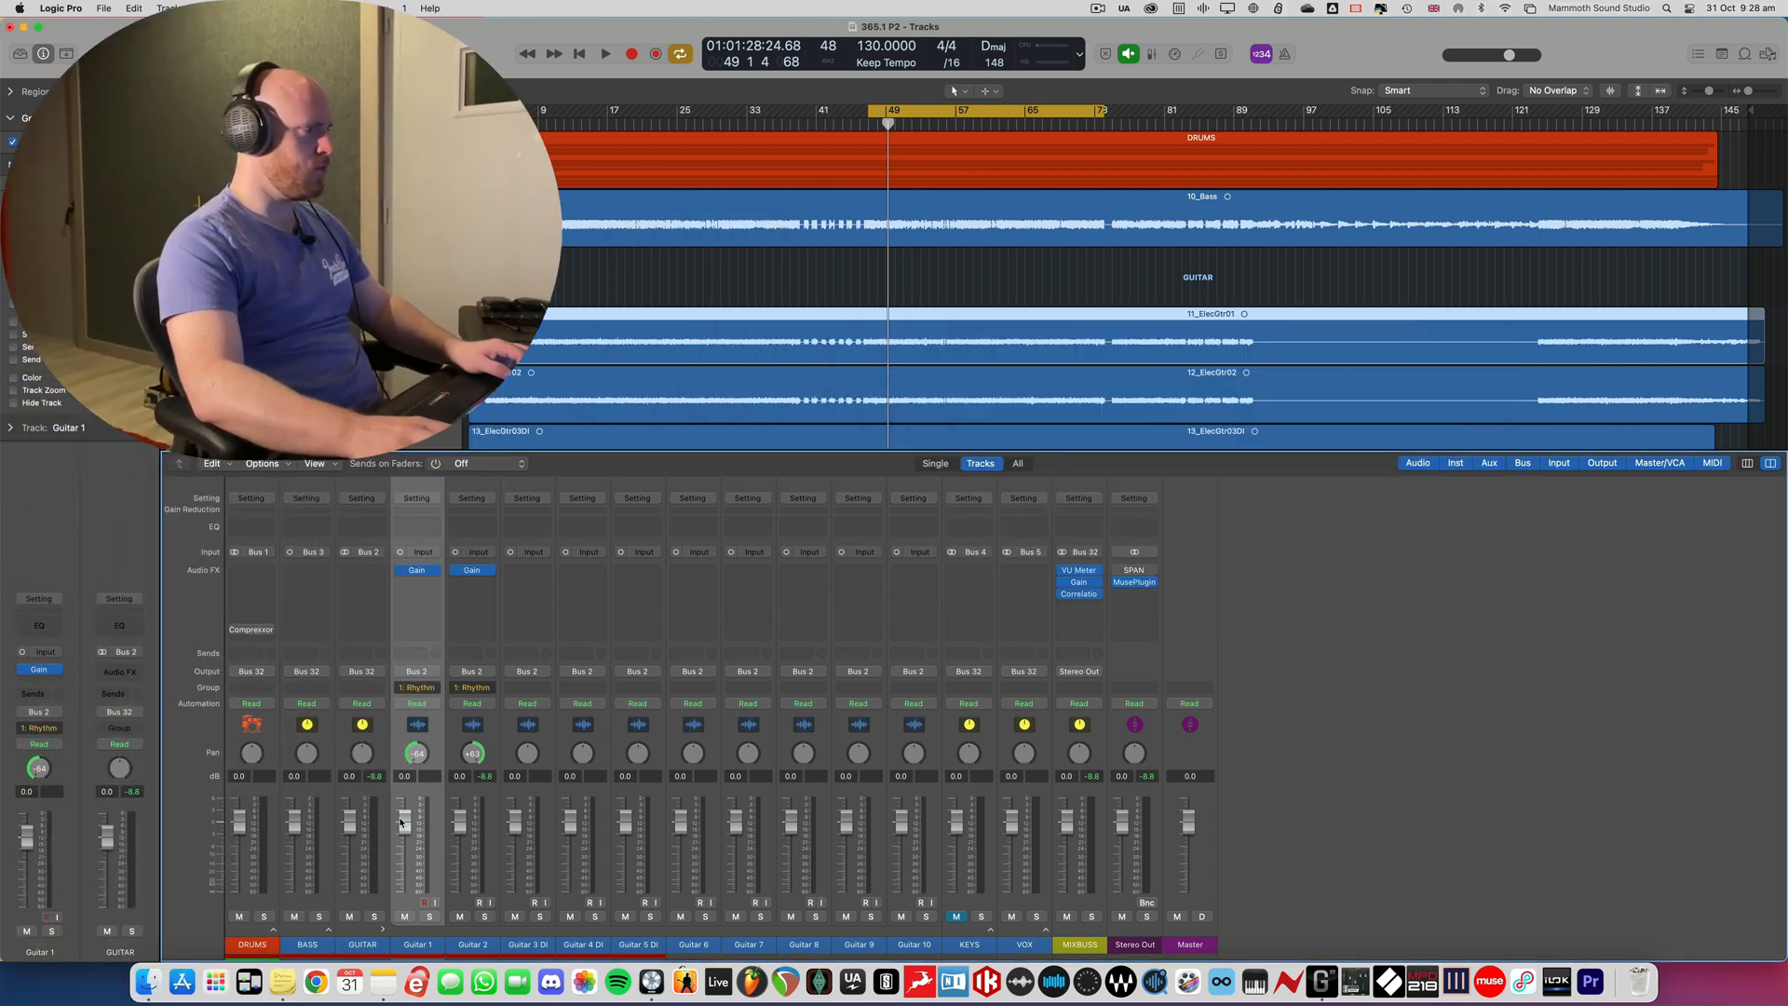
{"action": "mouse_move", "coordinate": [401, 822]}
{"action": "left_mouse_down"}
{"action": "mouse_move", "coordinate": [404, 893]}
{"action": "mouse_move", "coordinate": [404, 857]}
{"action": "left_mouse_up"}
{"action": "key", "text": "space"}
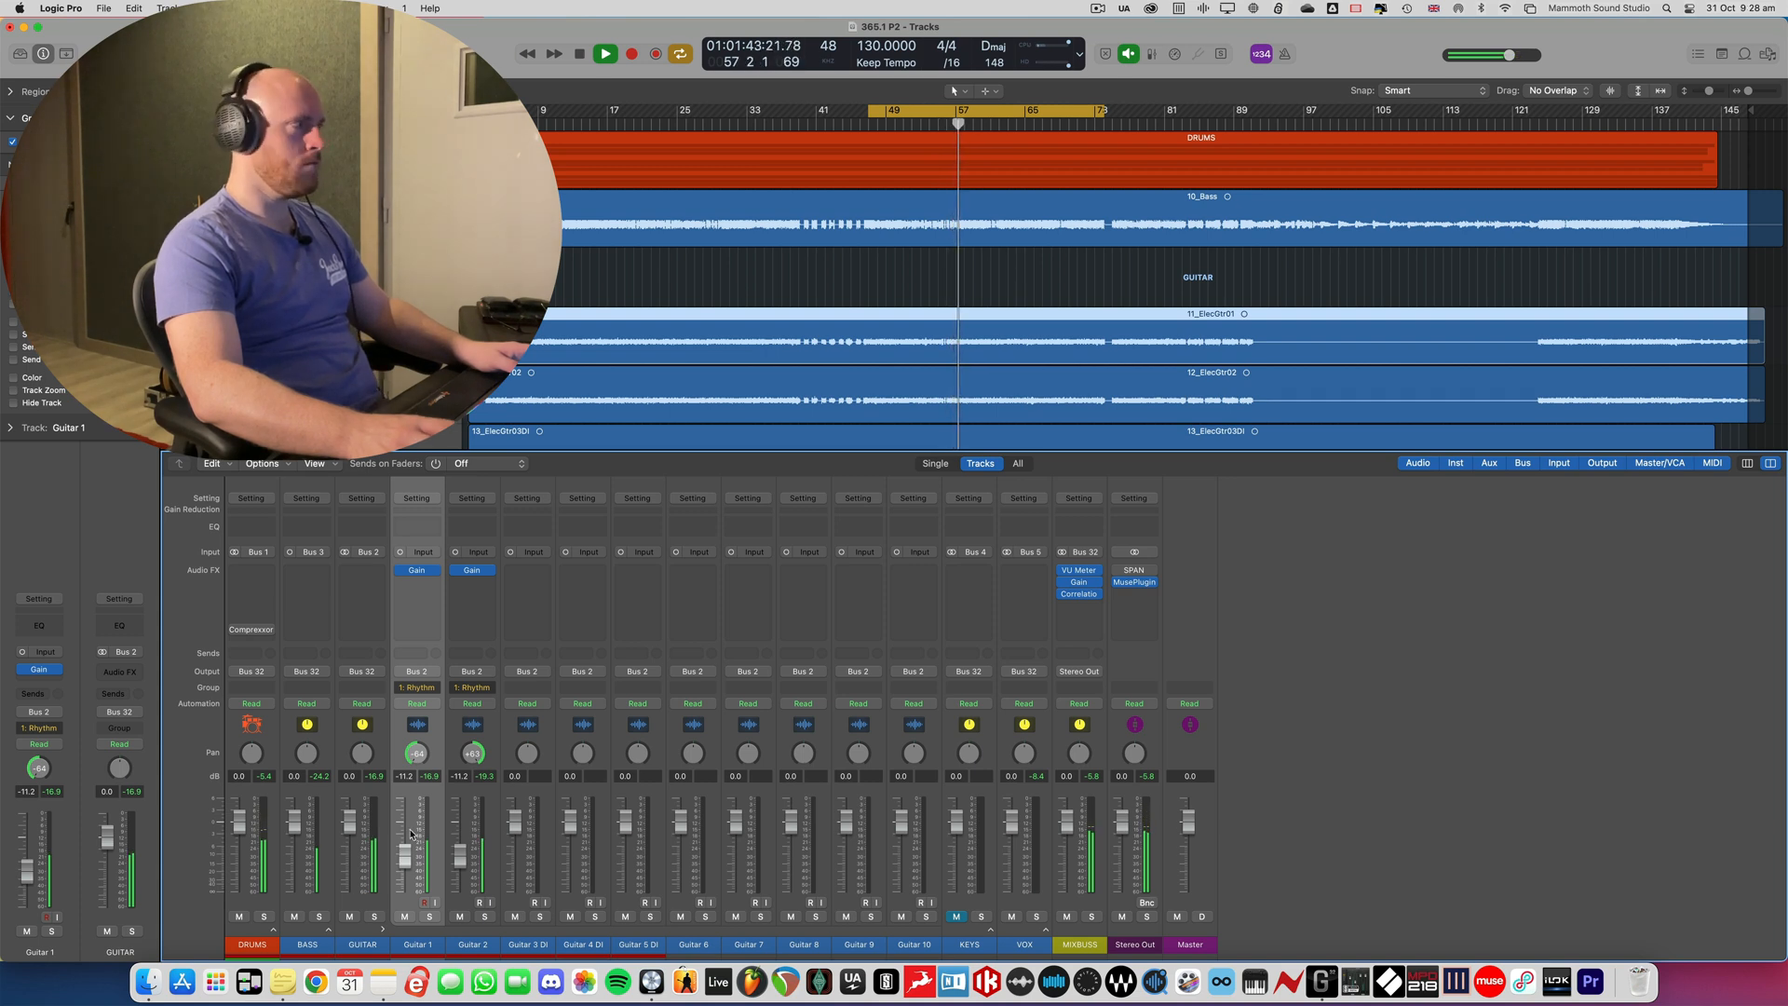
- Collapse the group settings, mute Guitar 3 DI through Guitar 10 during playback, and stop the playback
{"action": "left_click", "coordinate": [10, 118]}
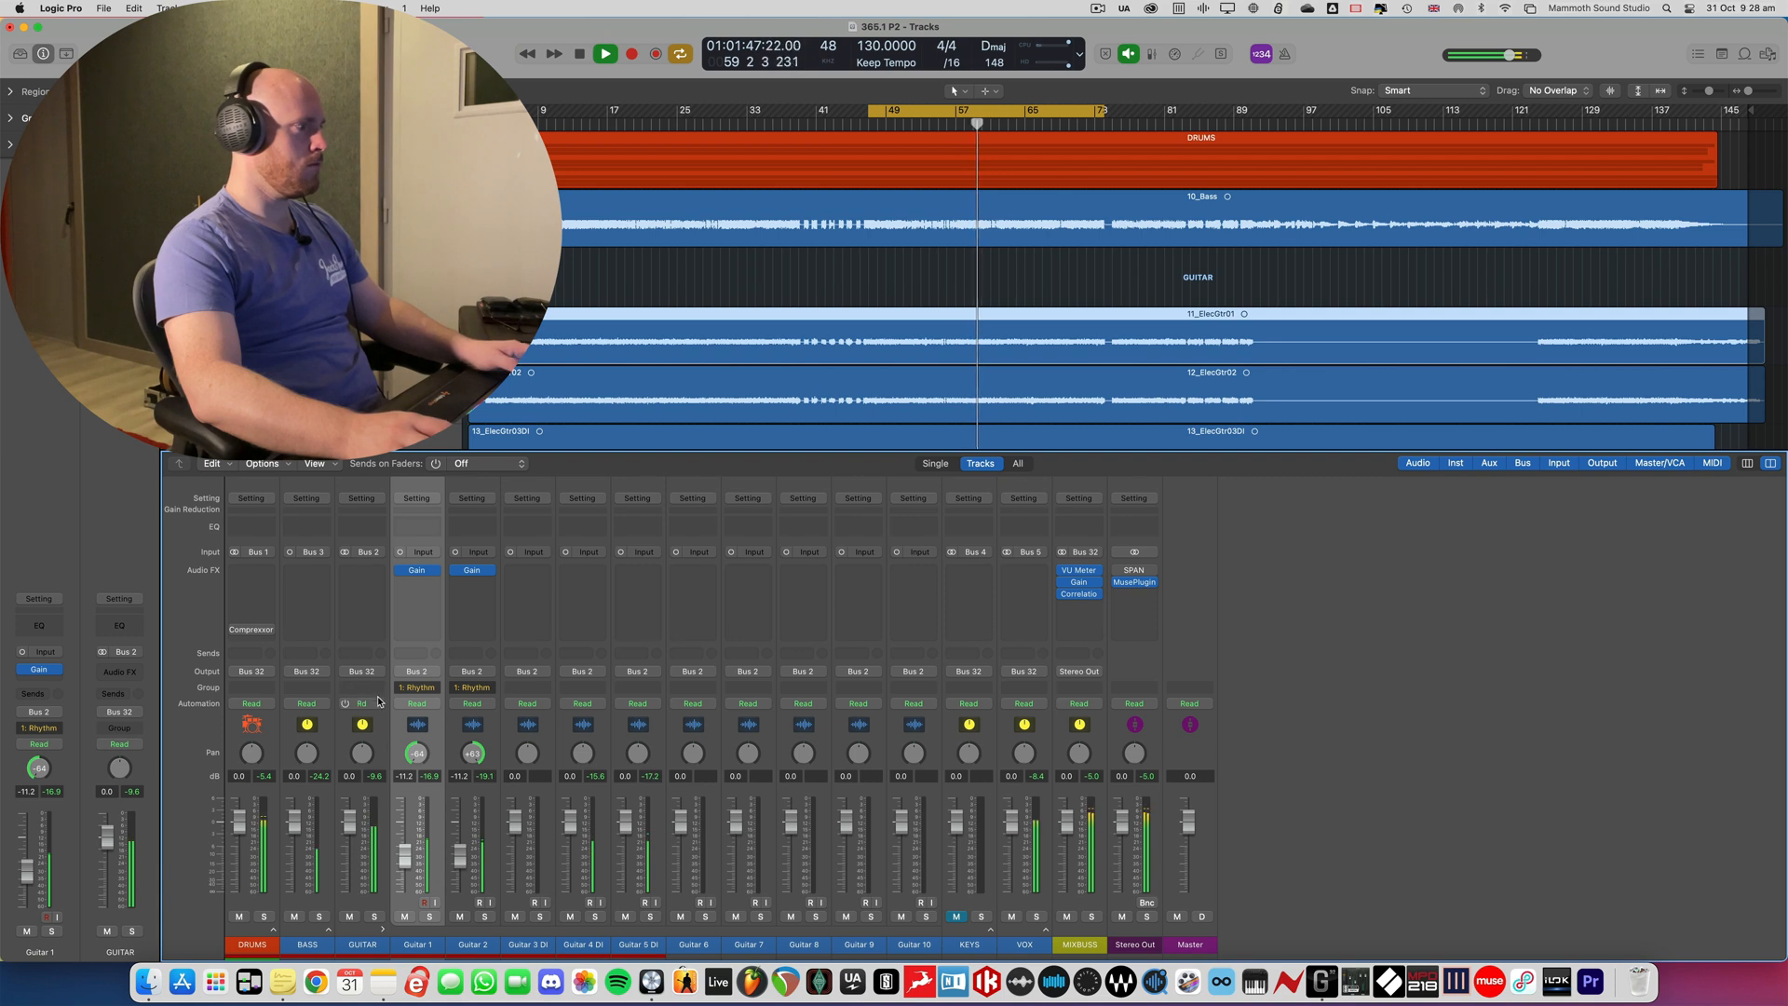
{"action": "left_click_drag", "start_coordinate": [517, 916], "coordinate": [738, 897]}
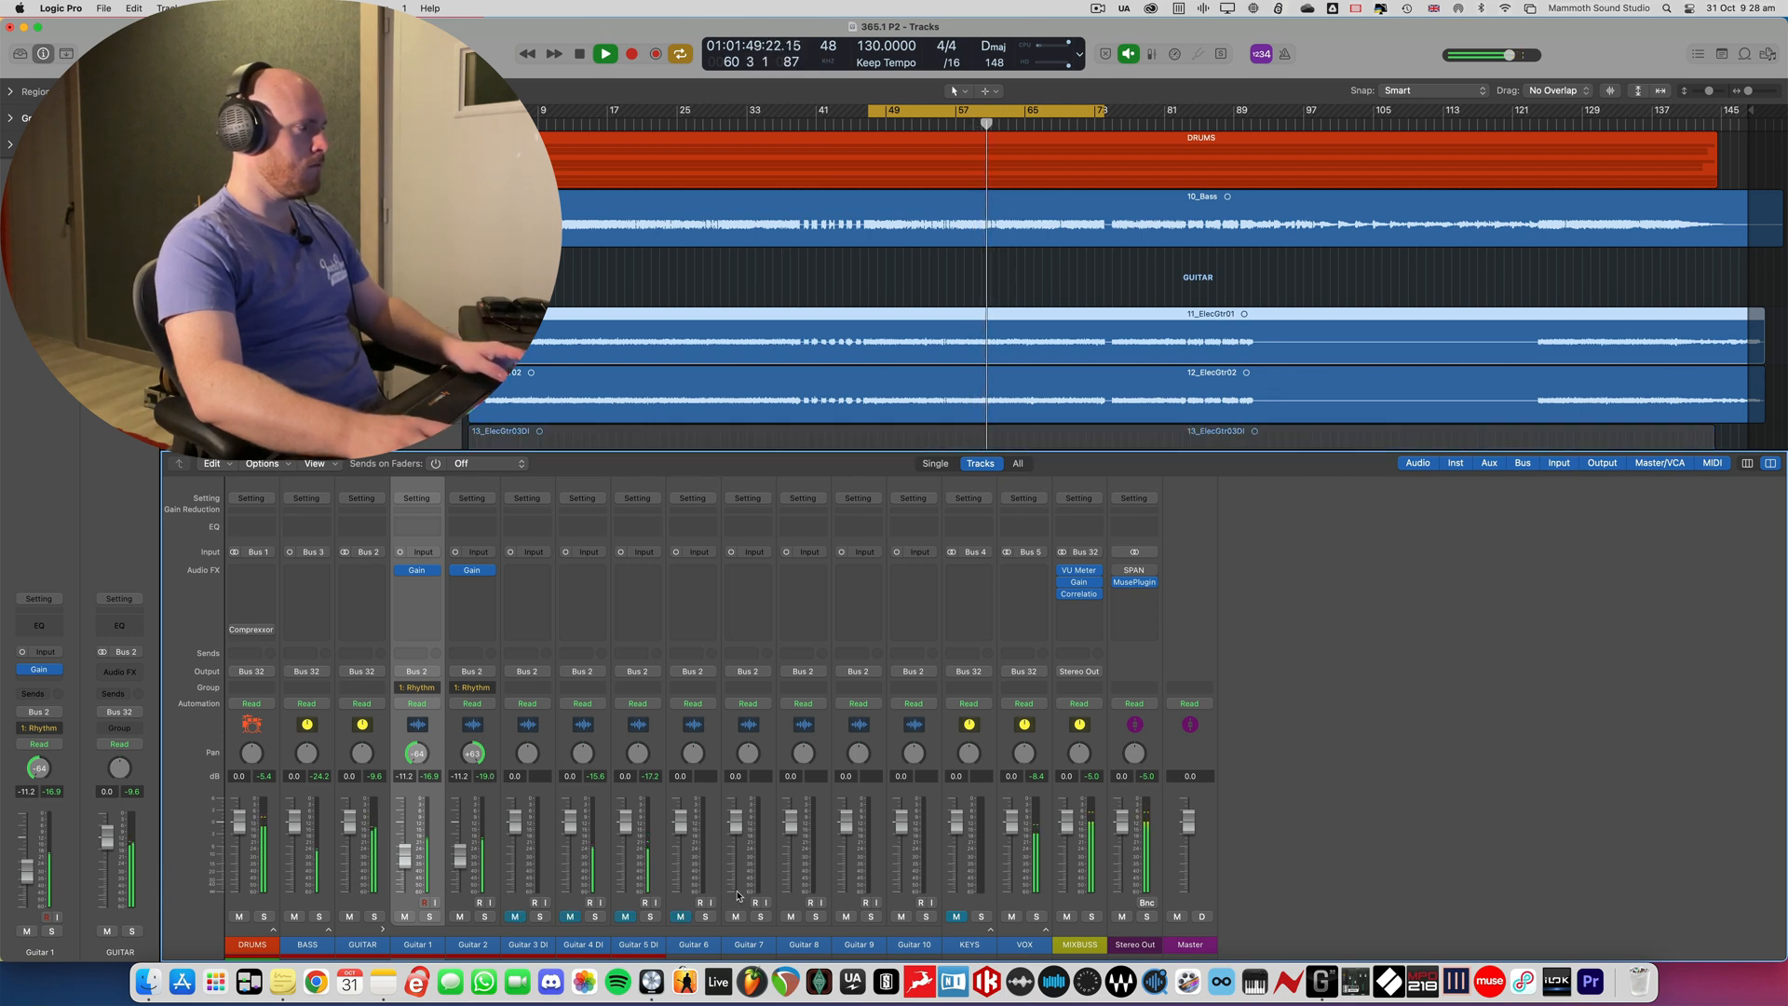
{"action": "left_click_drag", "start_coordinate": [854, 920], "coordinate": [901, 917]}
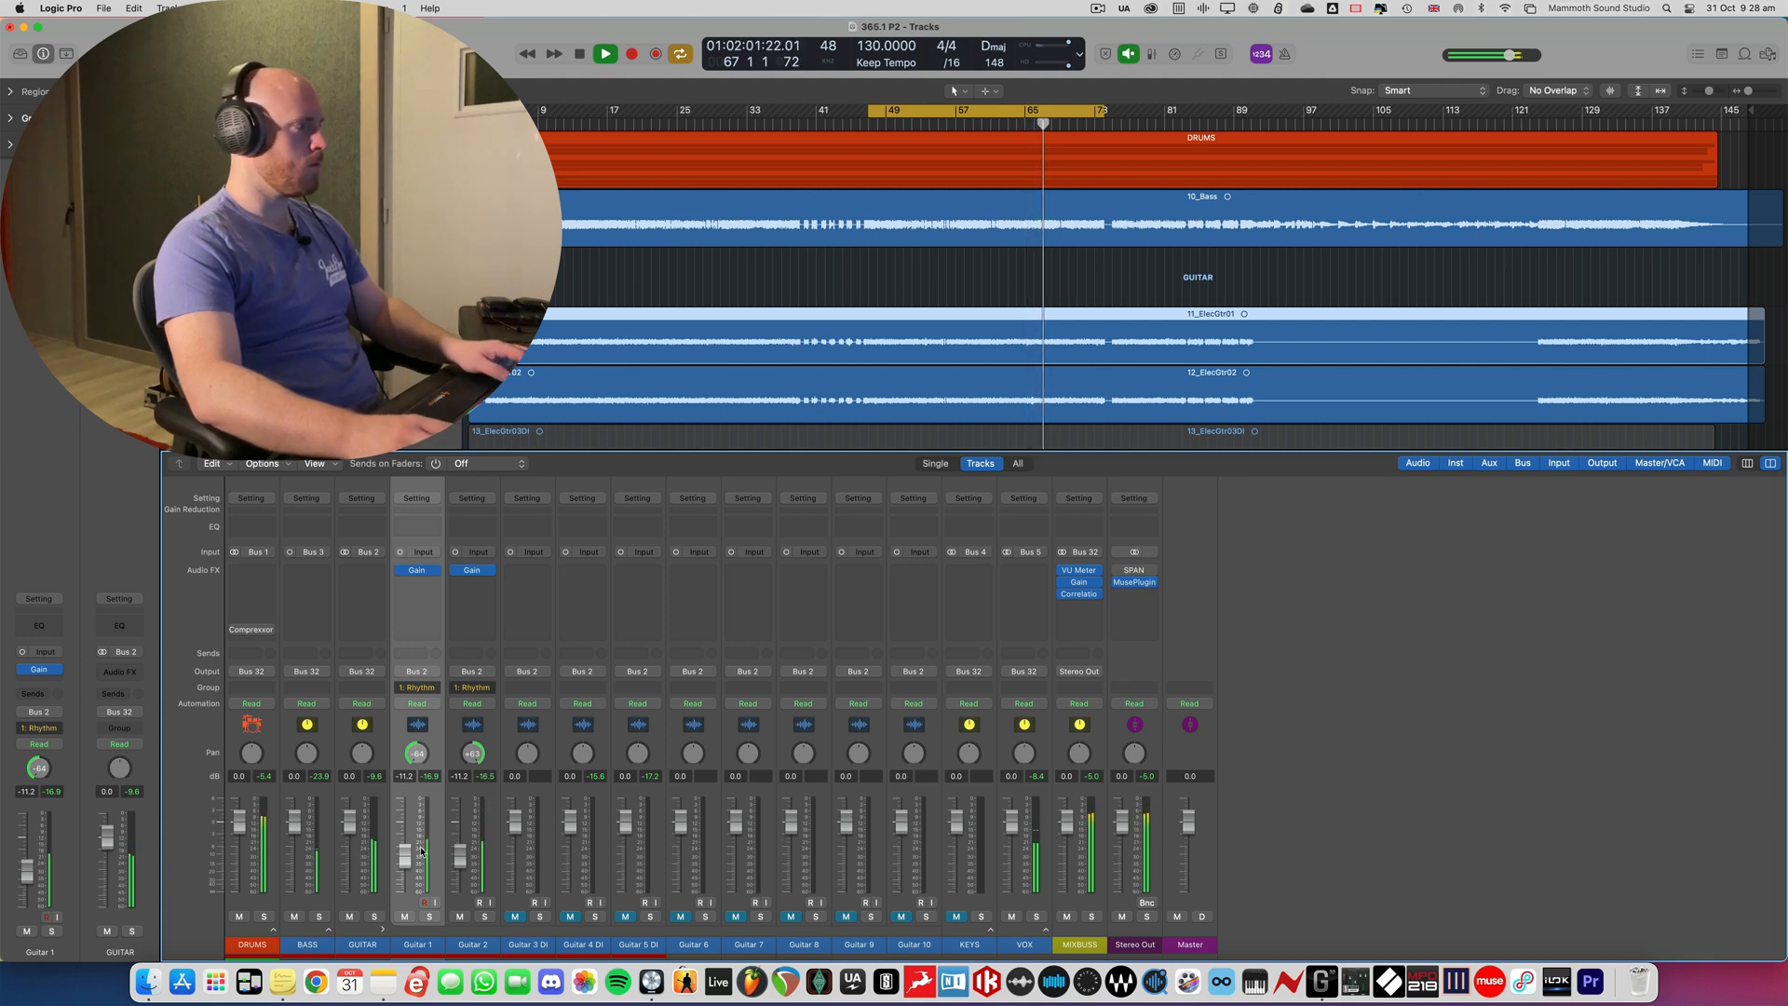
{"action": "key", "text": "space"}
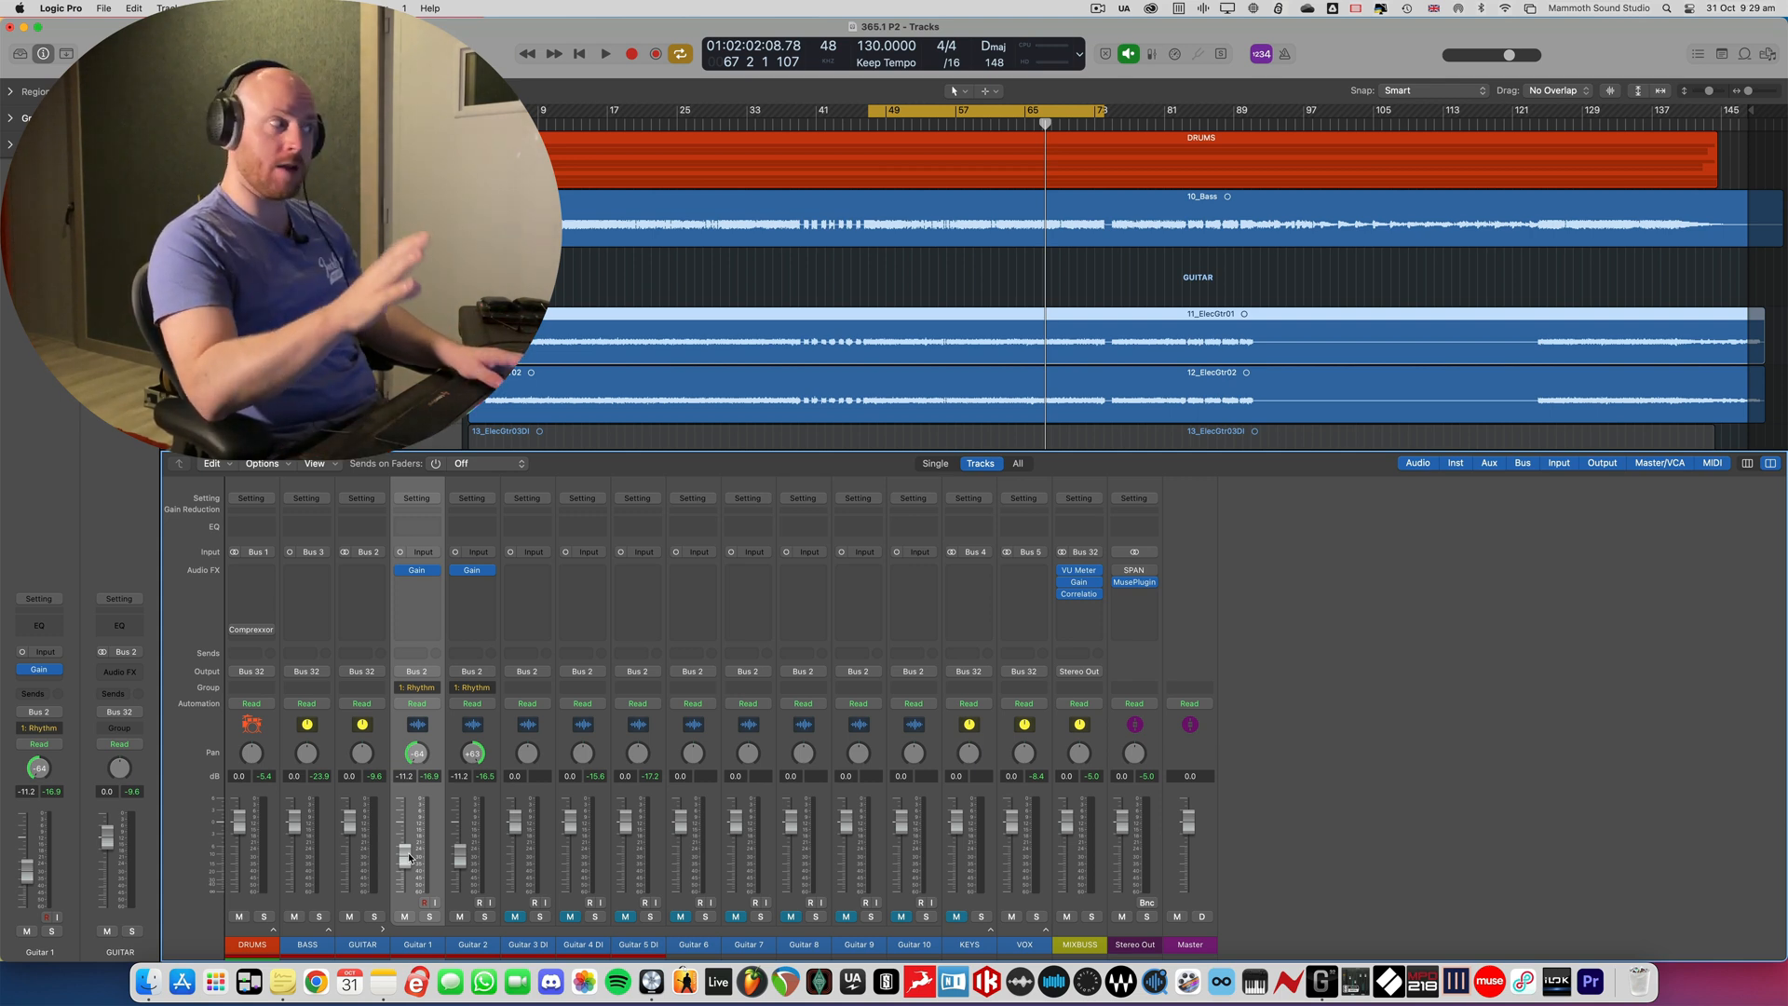
- Play the mix, hide the mixer and enlarge the tracks to examine where the Guitar 3 DI to Guitar 5 DI parts occur
{"action": "key", "text": "space"}
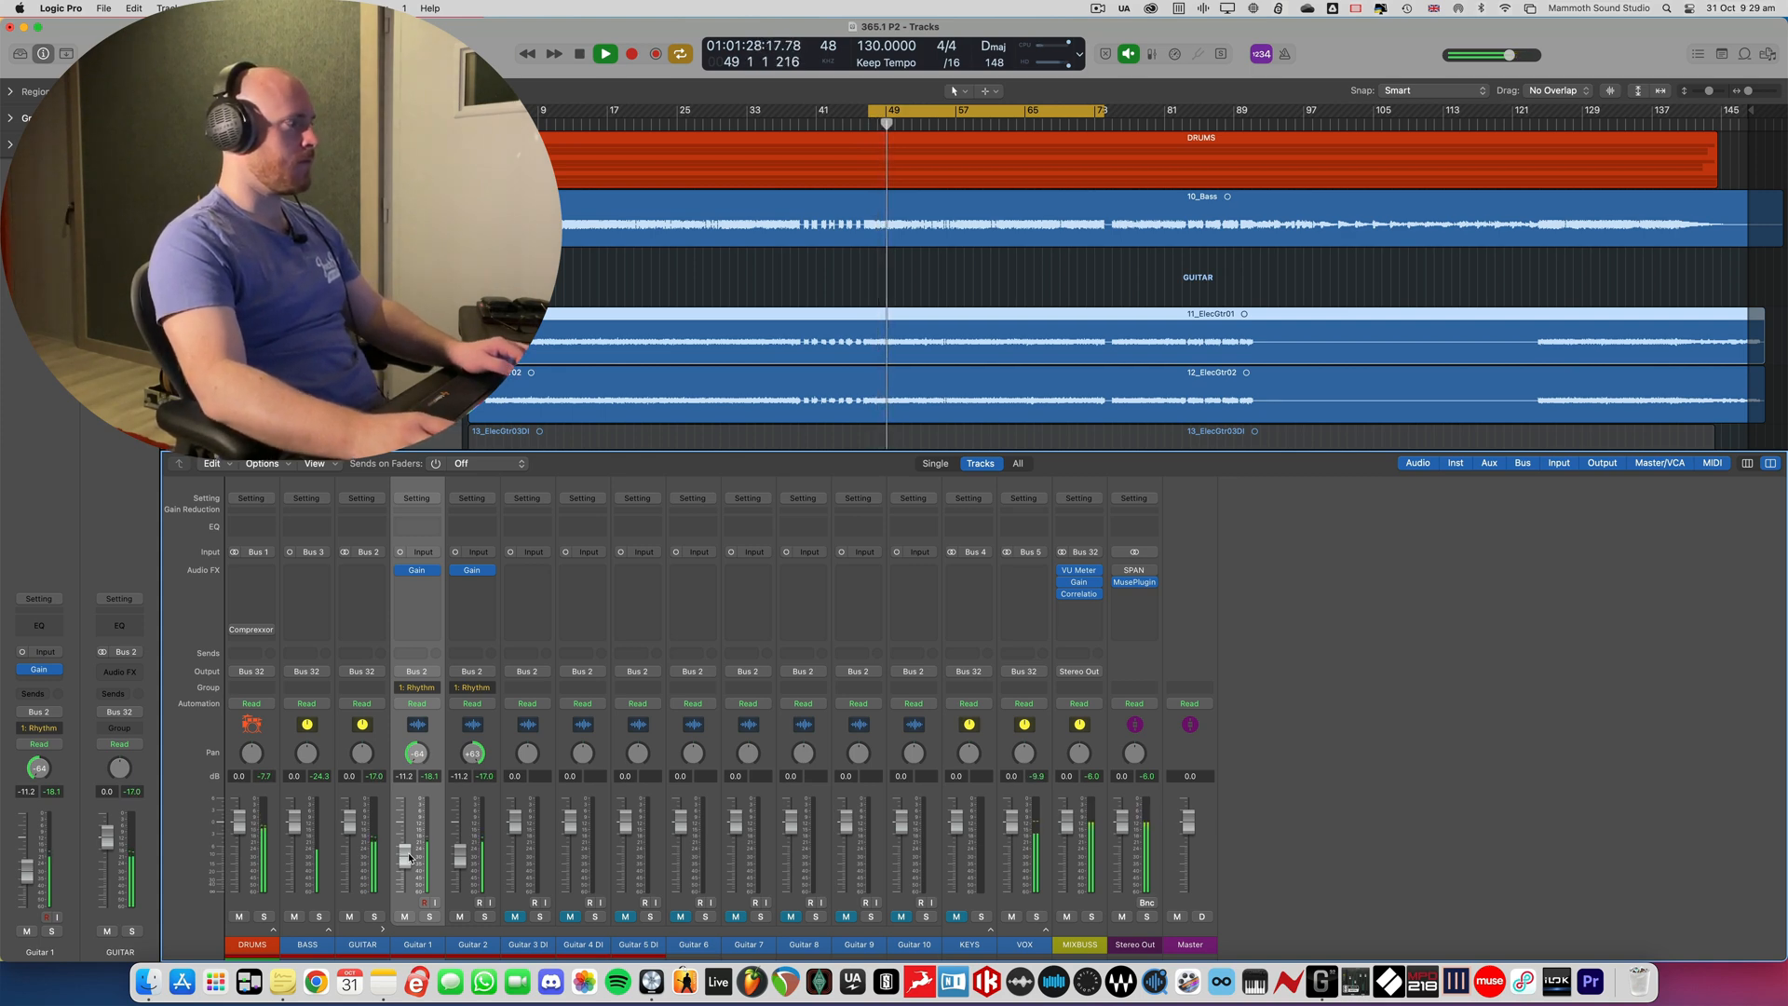
{"action": "key", "text": "x"}
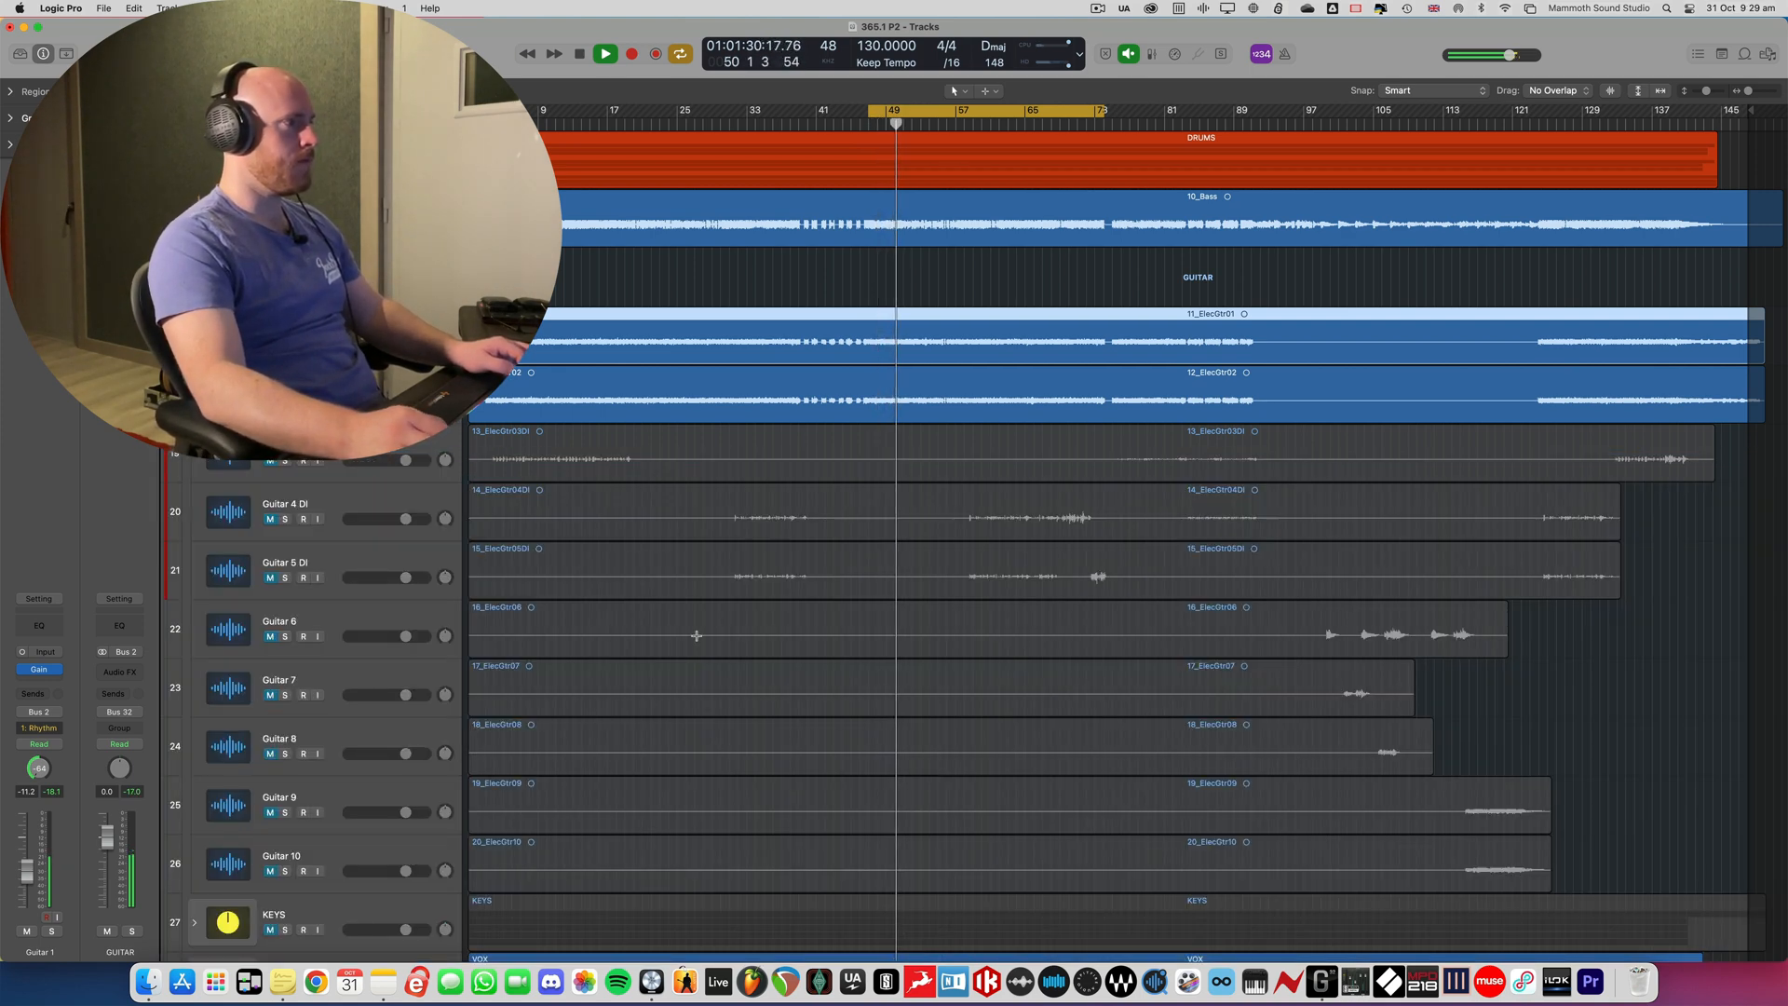
{"action": "key", "text": "super+Down"}
{"action": "key", "text": "super+Down"}
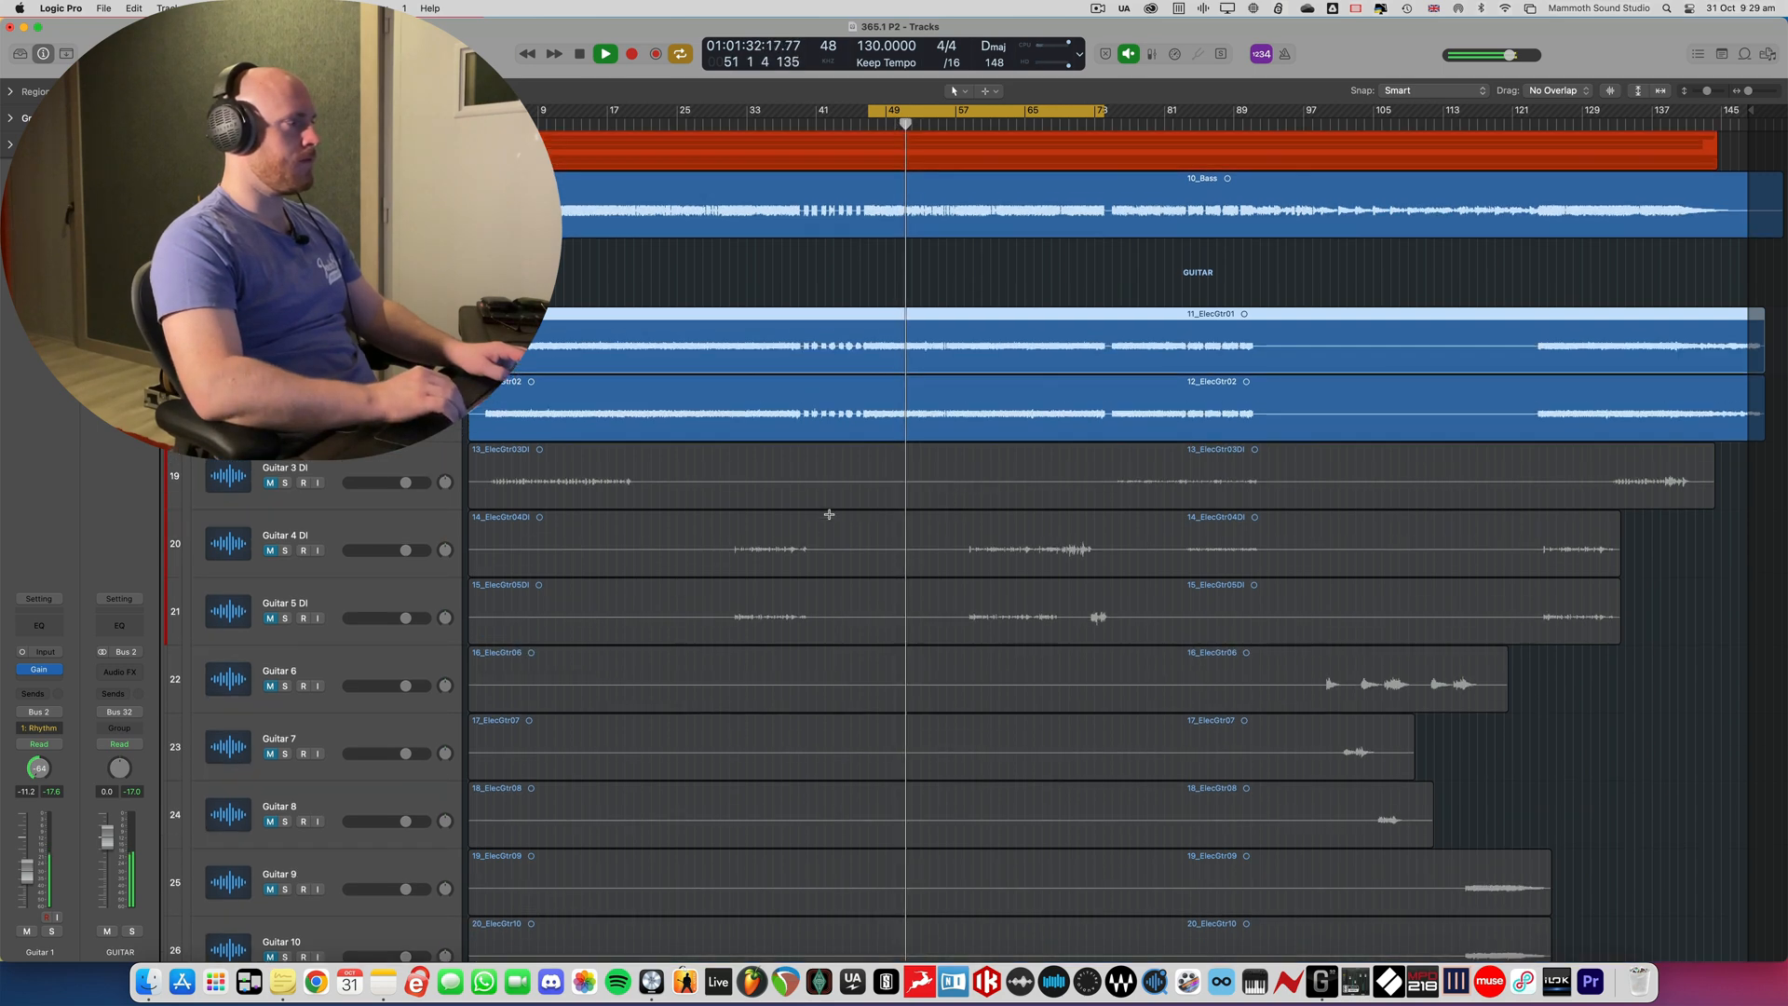
{"action": "key", "text": "super+Right"}
{"action": "key", "text": "super+Down"}
{"action": "key", "text": "super+Down"}
{"action": "key", "text": "super+Down"}
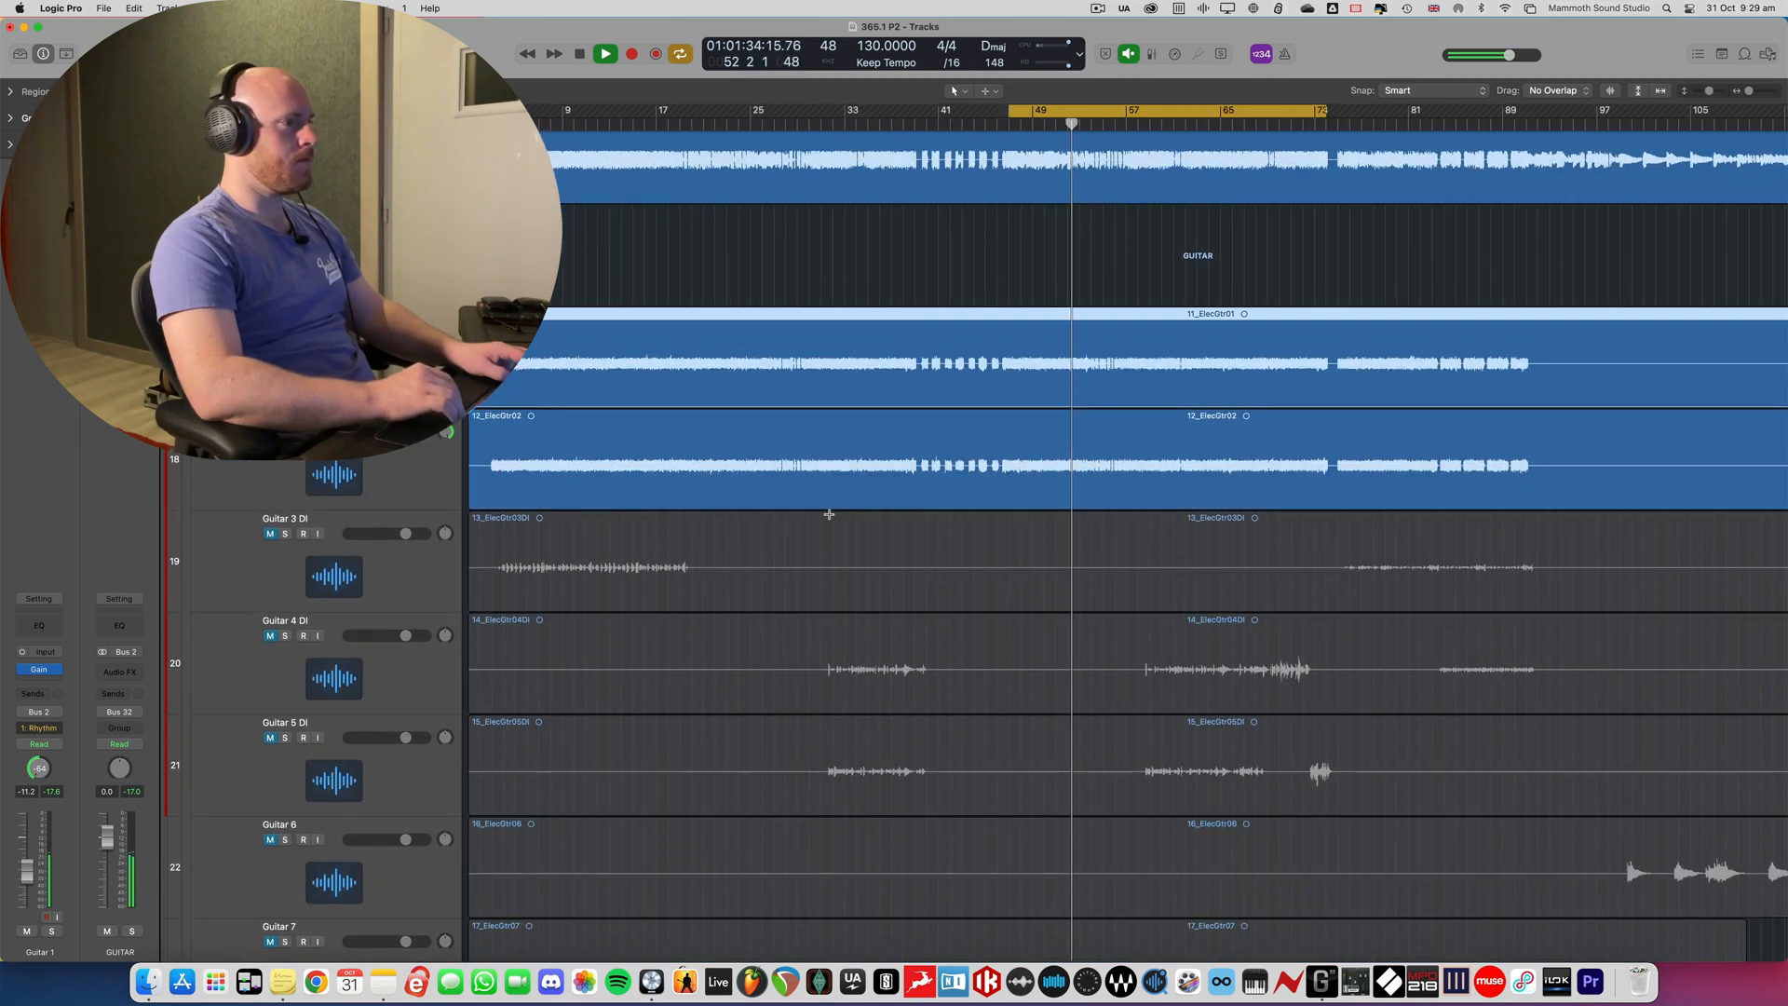
{"action": "scroll", "coordinate": [829, 515], "scroll_direction": "right", "scroll_amount": 3}
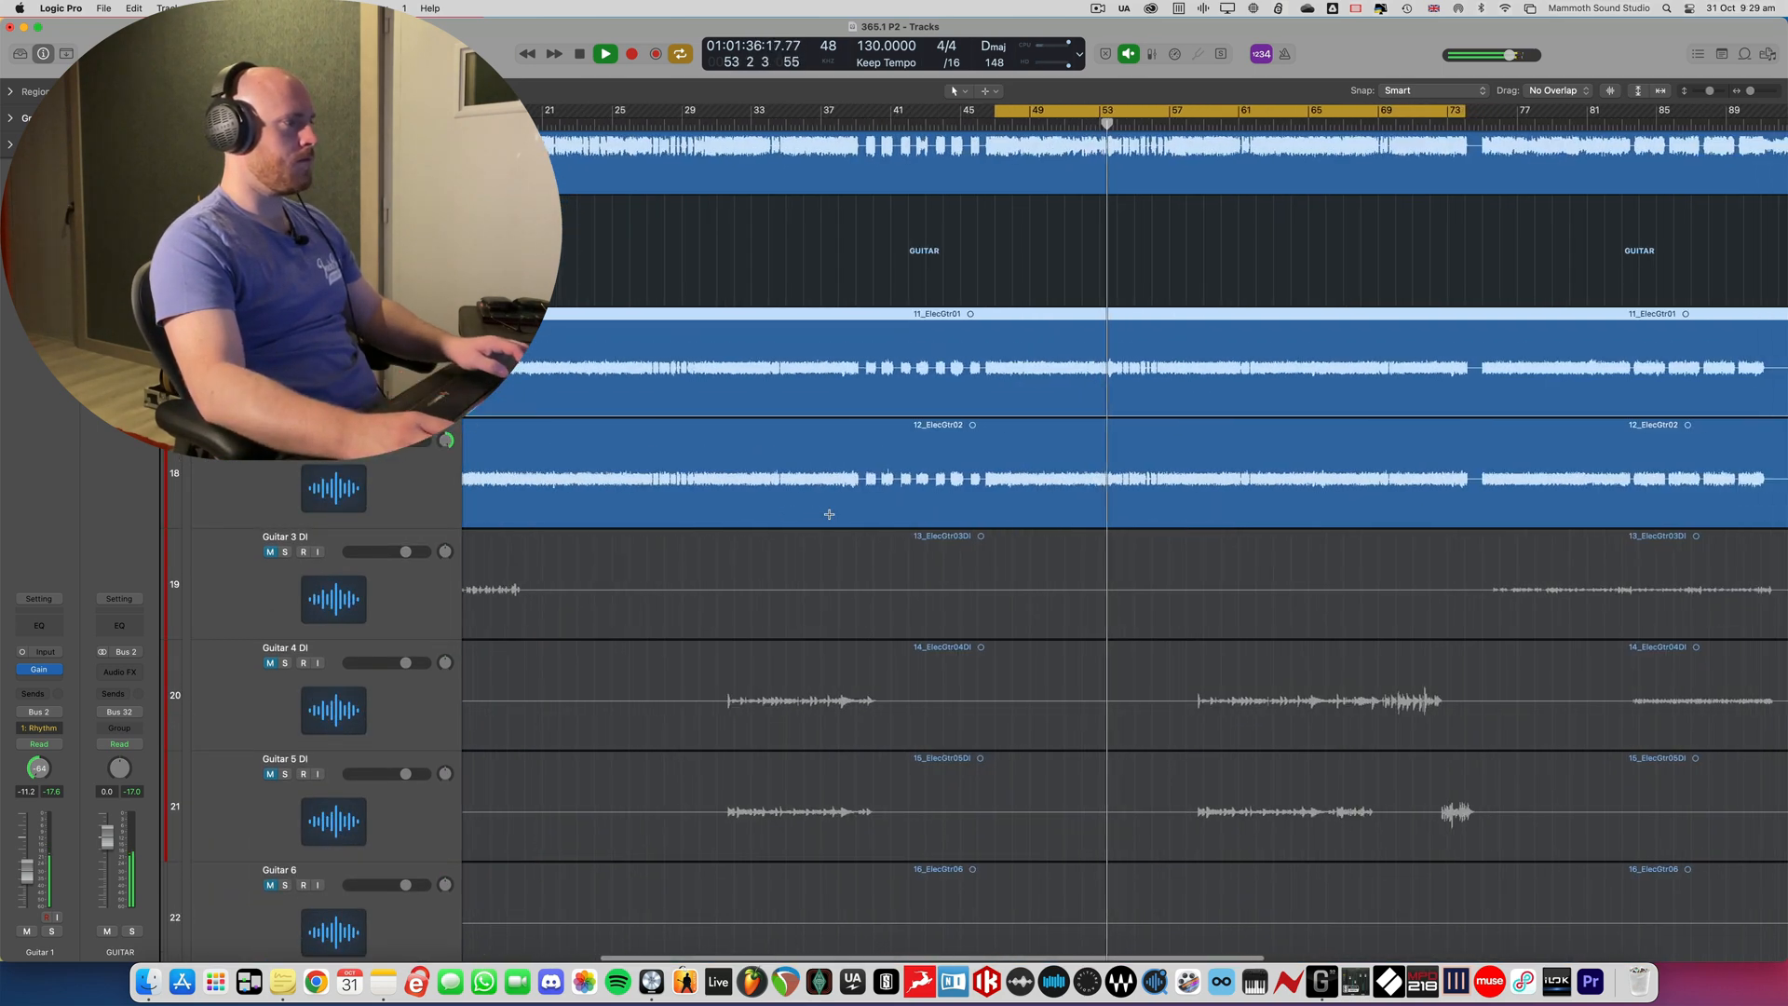
{"action": "scroll", "coordinate": [829, 514], "scroll_direction": "right", "scroll_amount": 5}
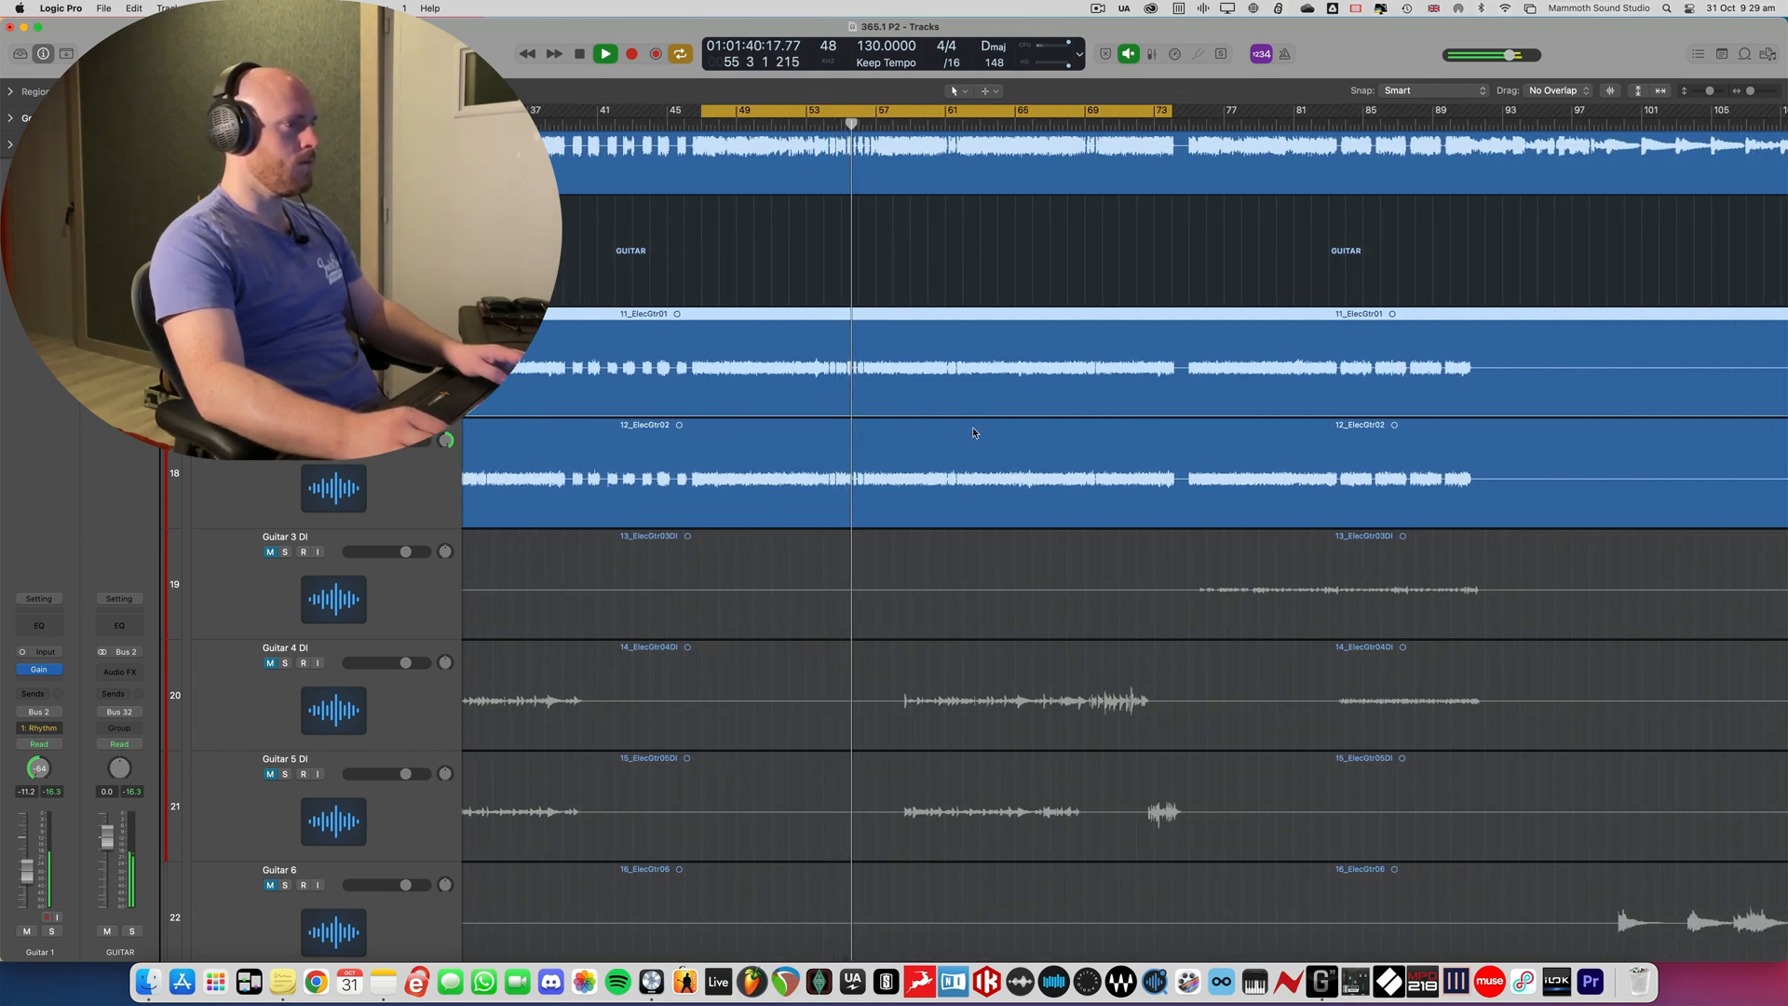
- Stop playback with the playhead at bar 59, and unmute and solo Guitar 4 DI and Guitar 5 DI
{"action": "key", "text": "space"}
{"action": "left_click", "coordinate": [904, 114]}
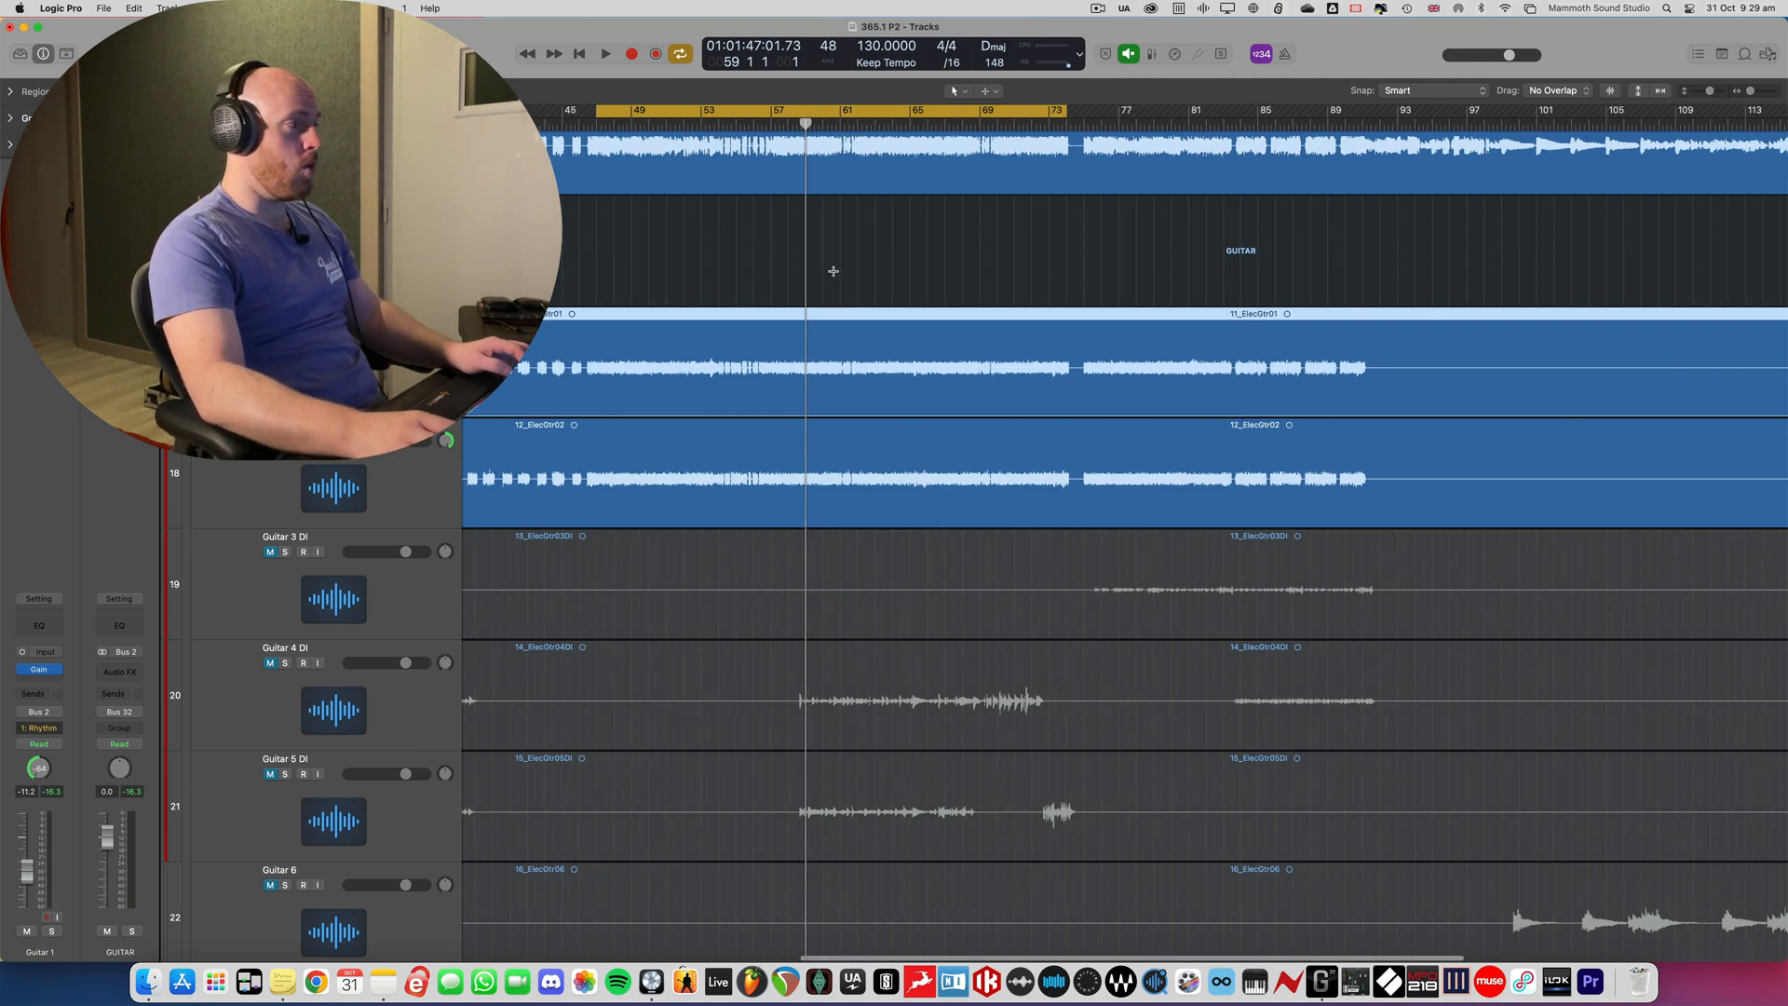
{"action": "scroll", "coordinate": [826, 271], "scroll_direction": "right", "scroll_amount": 5}
{"action": "scroll", "coordinate": [794, 268], "scroll_direction": "up", "scroll_amount": 2}
{"action": "scroll", "coordinate": [794, 268], "scroll_direction": "down", "scroll_amount": 5}
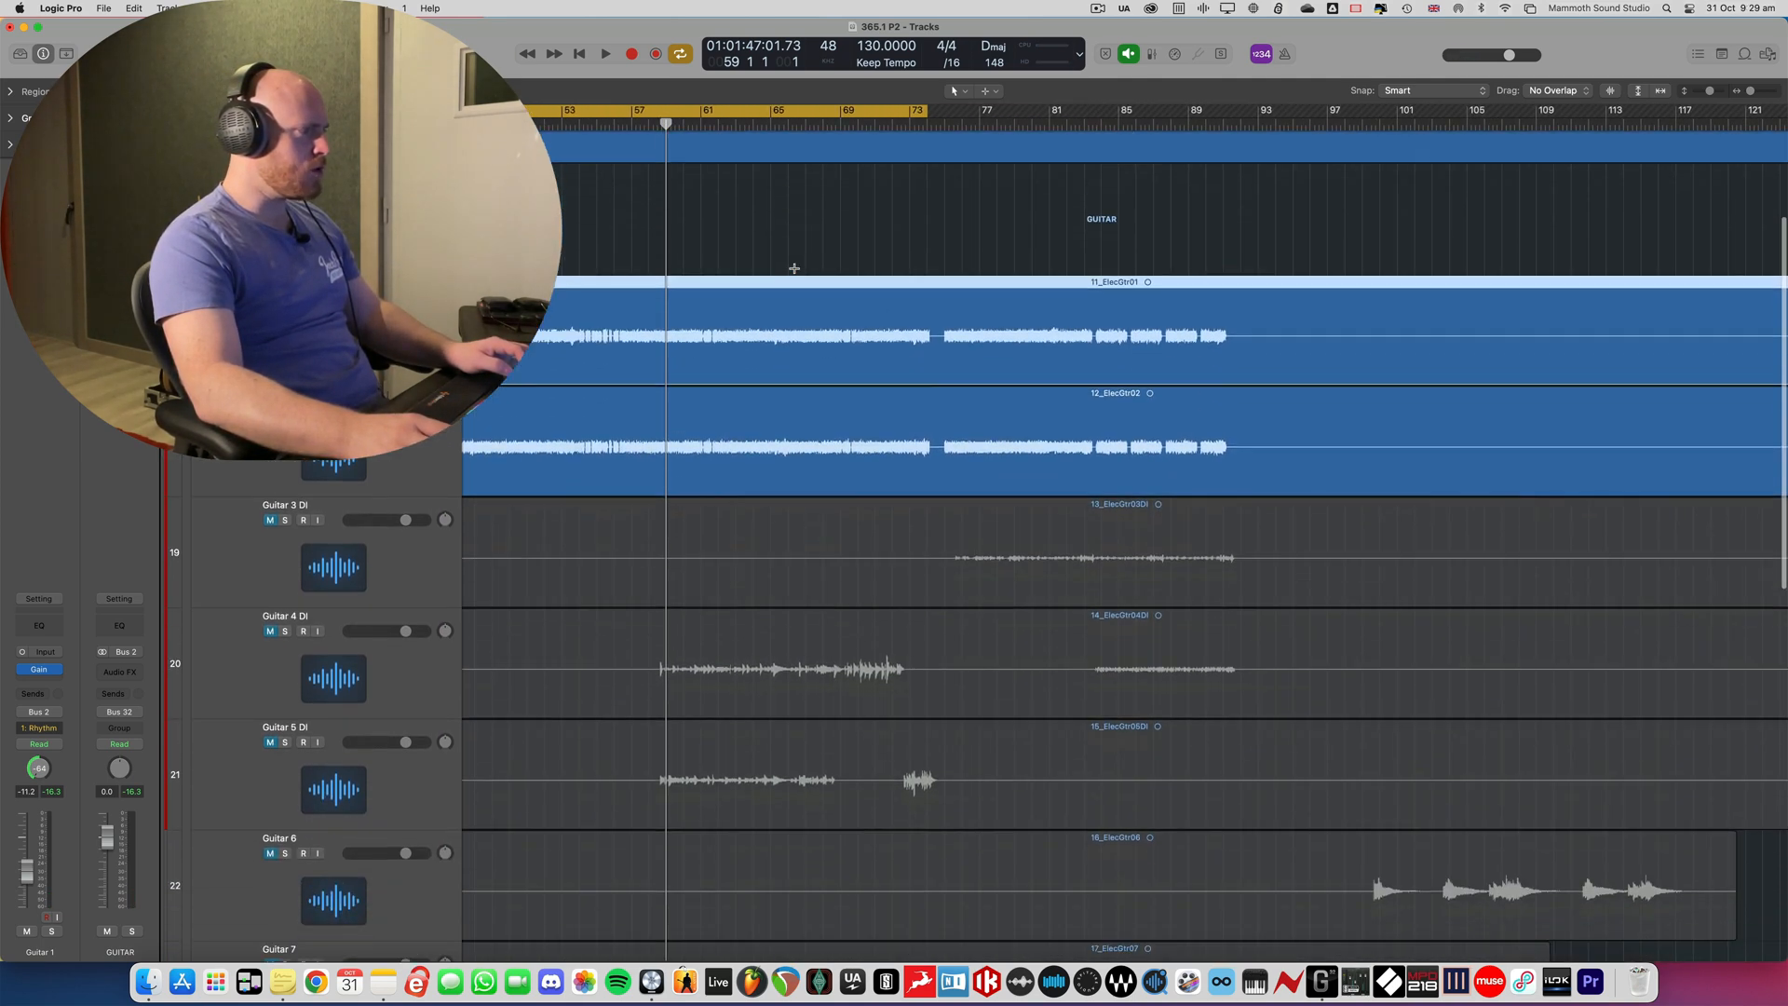
{"action": "left_click_drag", "start_coordinate": [270, 442], "coordinate": [281, 565]}
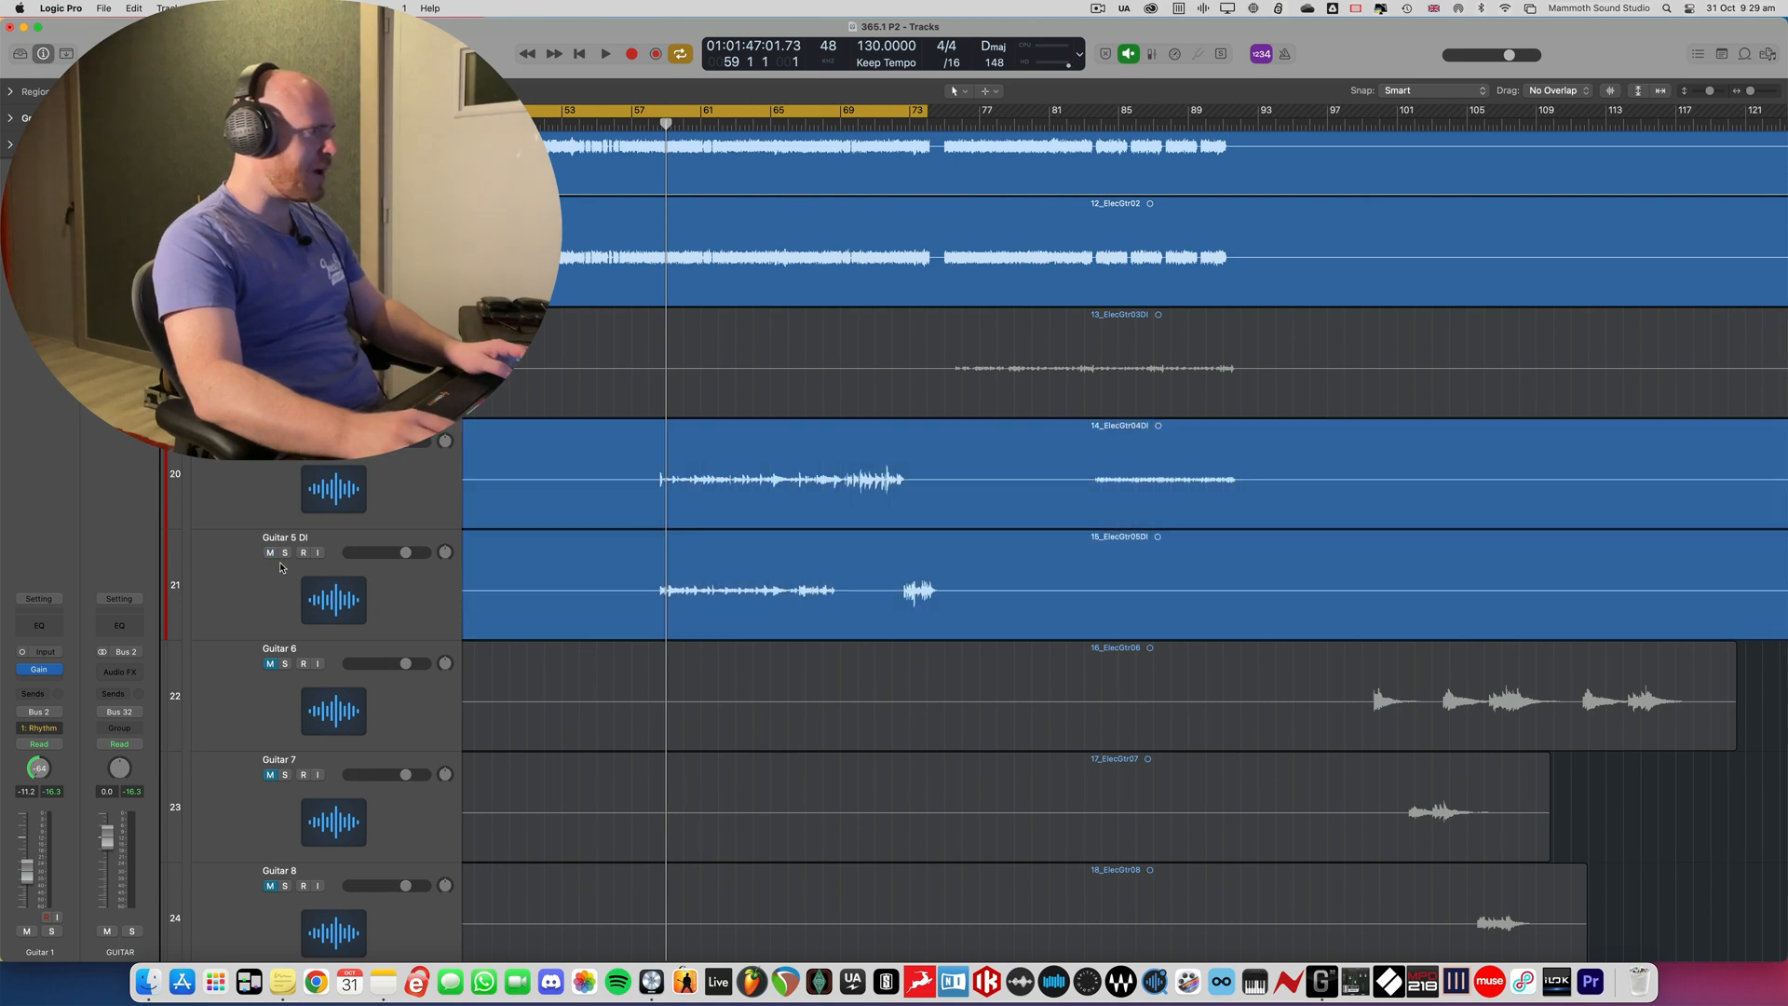
{"action": "left_click", "coordinate": [285, 441]}
{"action": "left_click", "coordinate": [285, 552]}
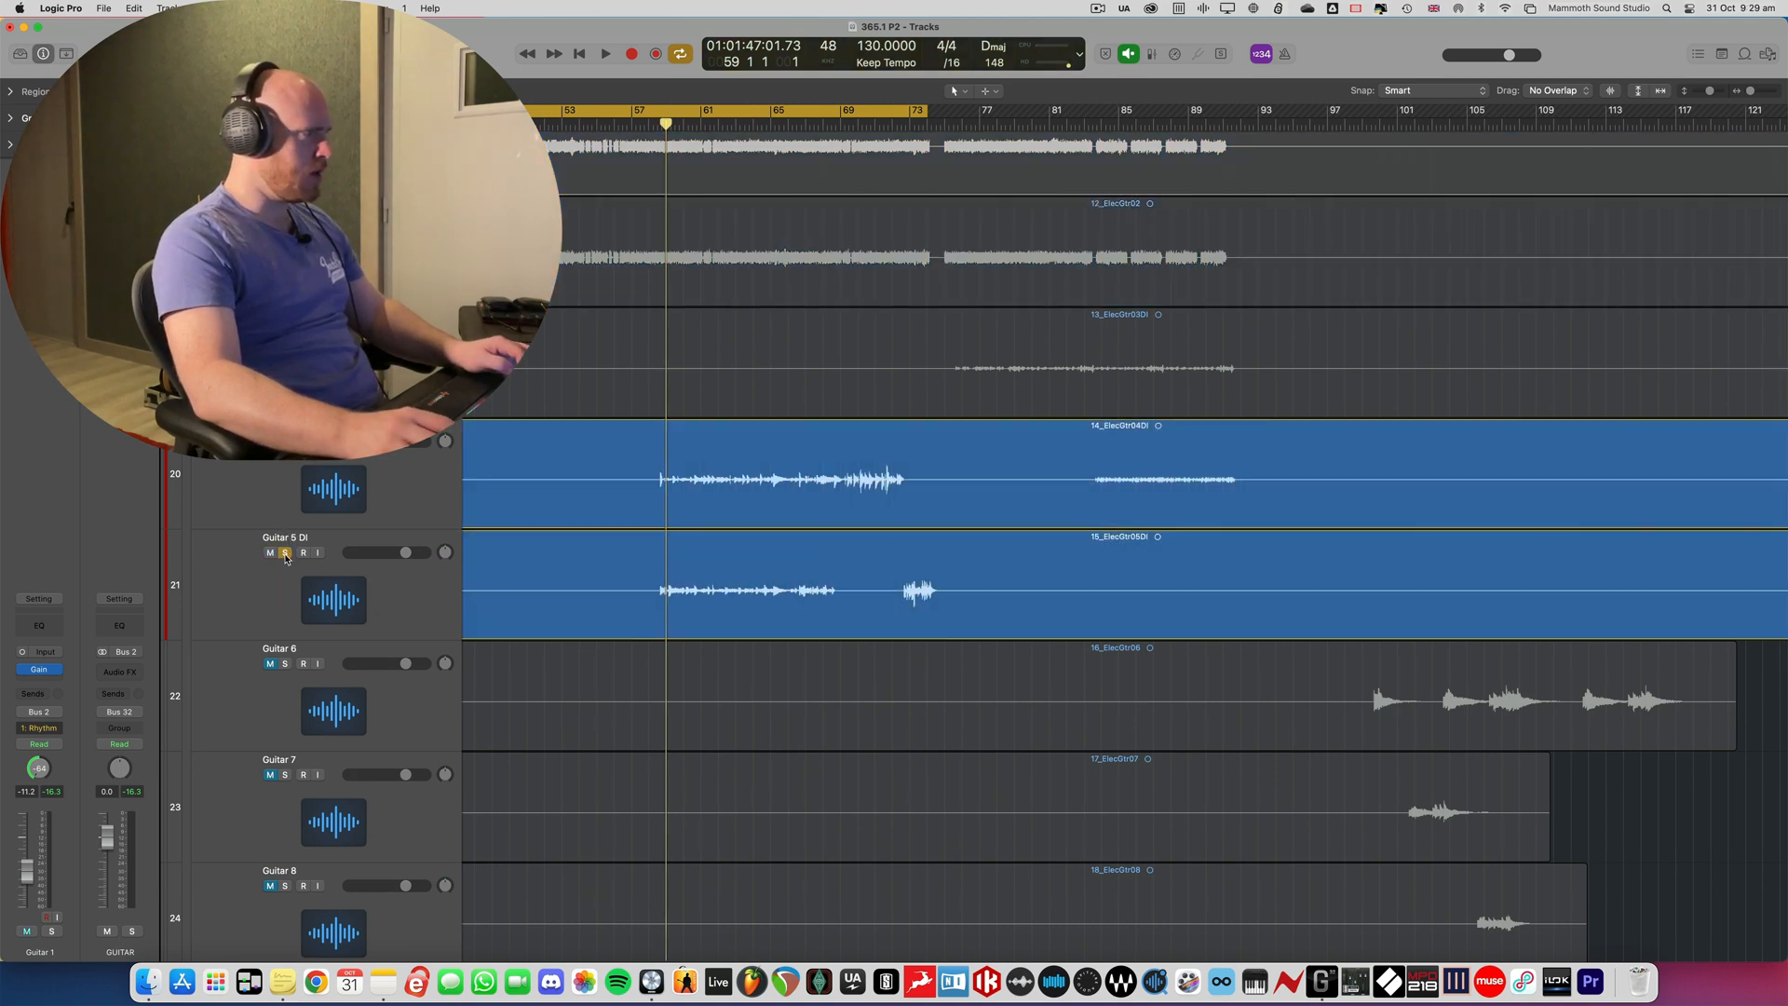
- Audition the soloed Guitar 4 DI and 5 DI in a cycle from bar 59 to about bar 64, and clear both solos
{"action": "key", "text": "c"}
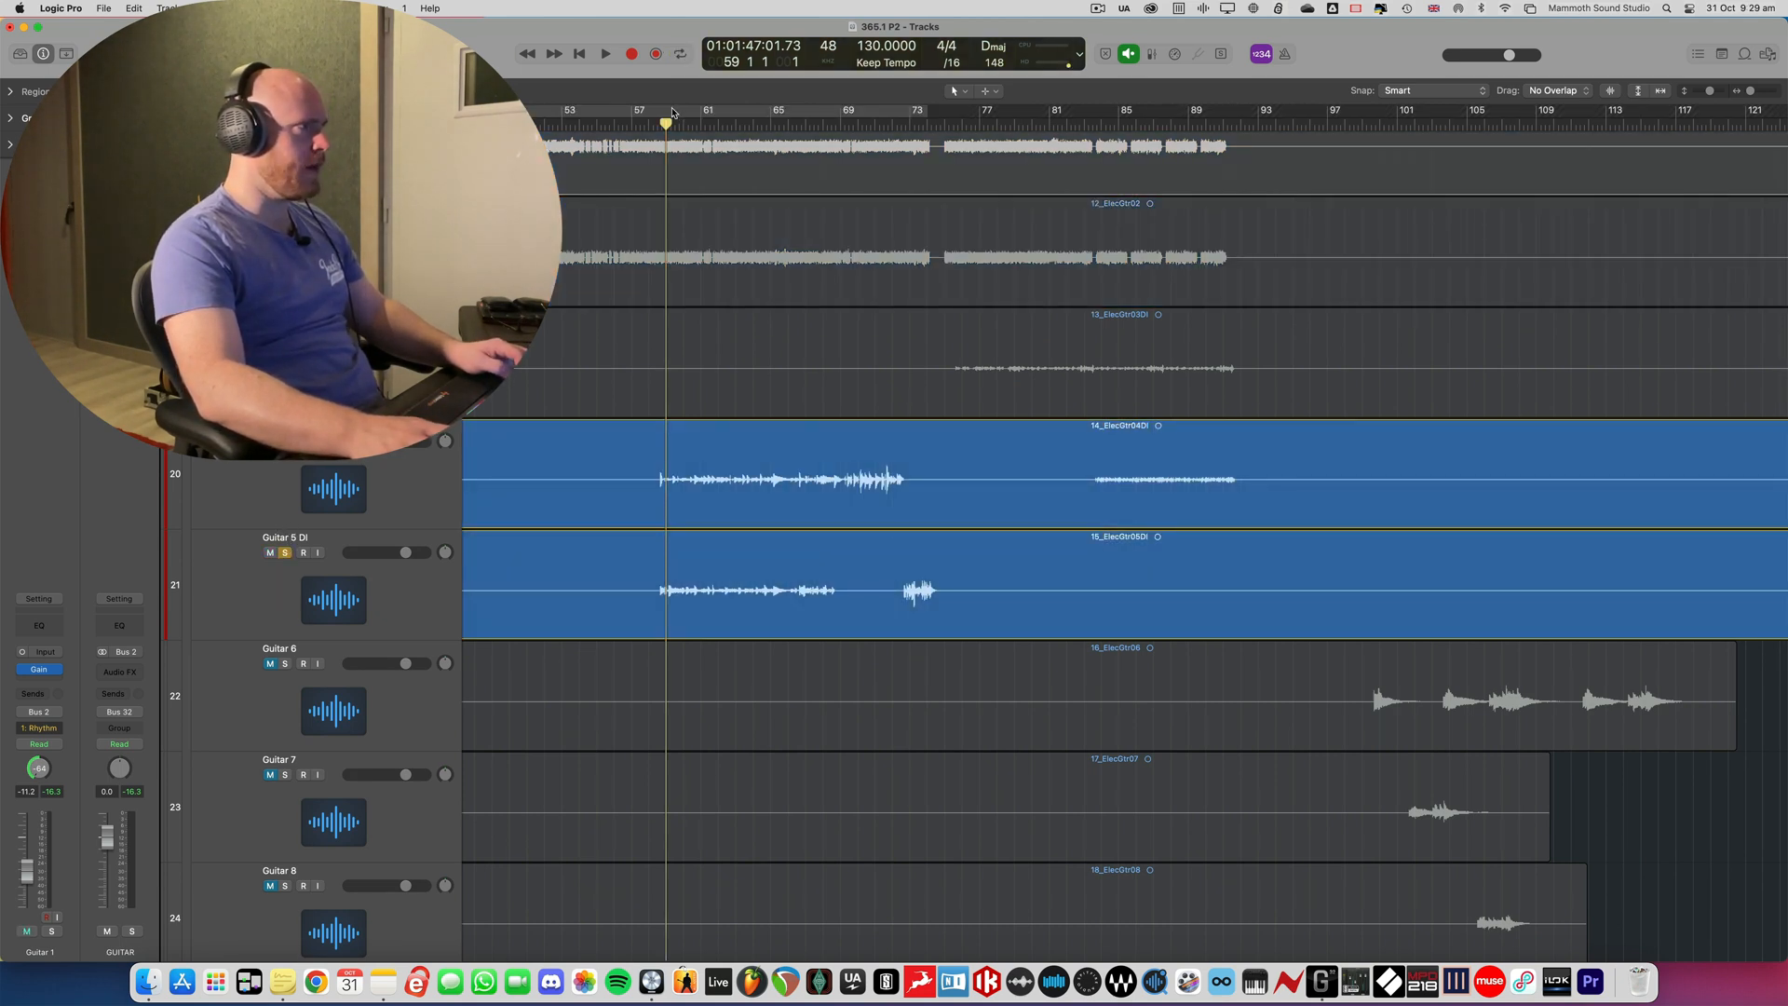
{"action": "left_click_drag", "start_coordinate": [673, 112], "coordinate": [753, 112]}
{"action": "key", "text": "space"}
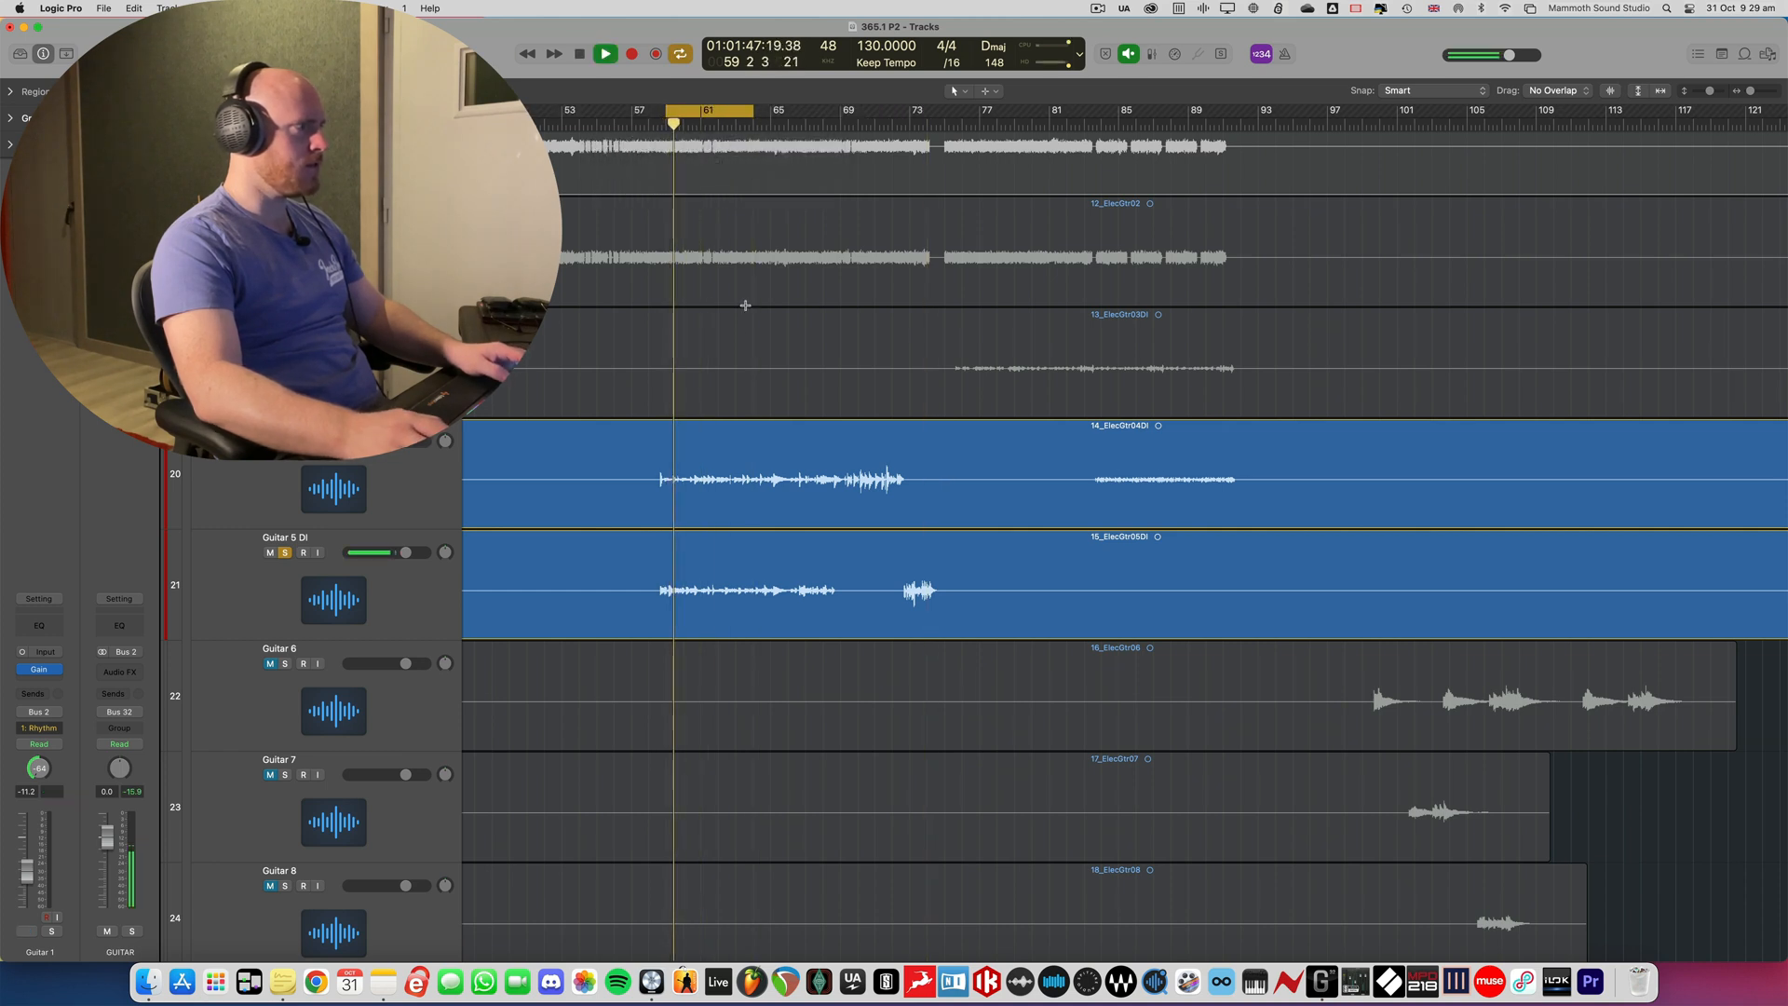
{"action": "key", "text": "space"}
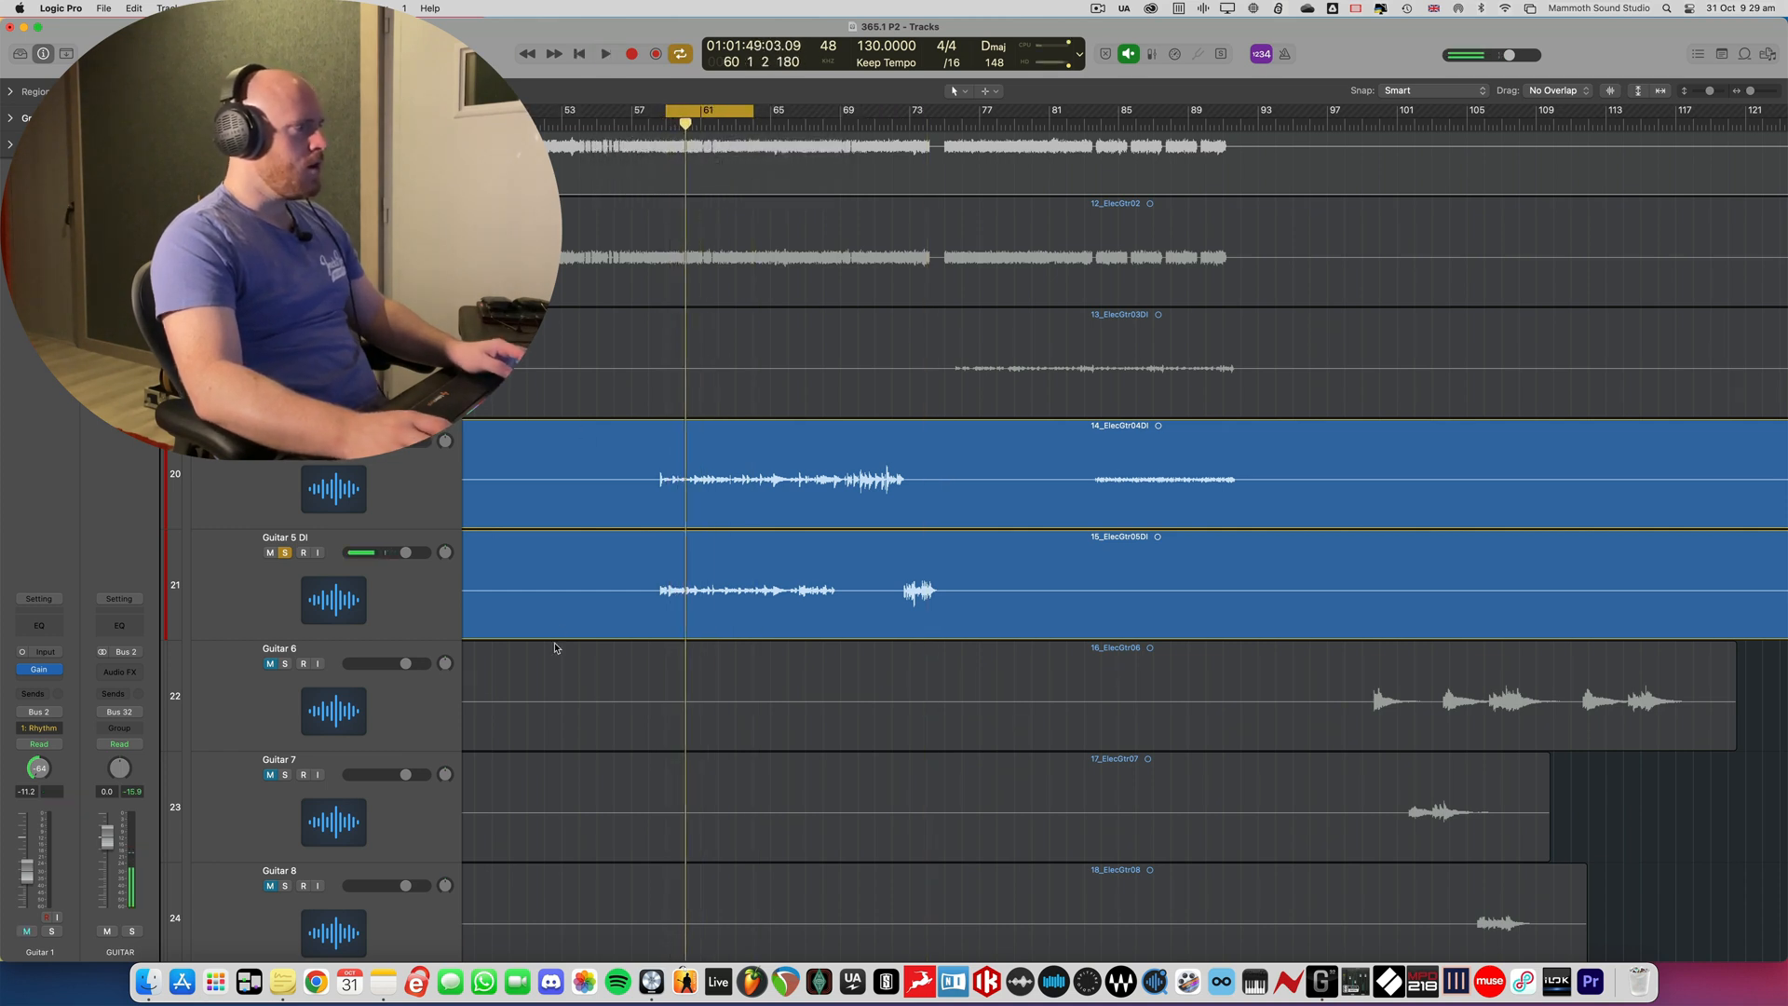
{"action": "scroll", "coordinate": [633, 545], "scroll_direction": "right", "scroll_amount": 3}
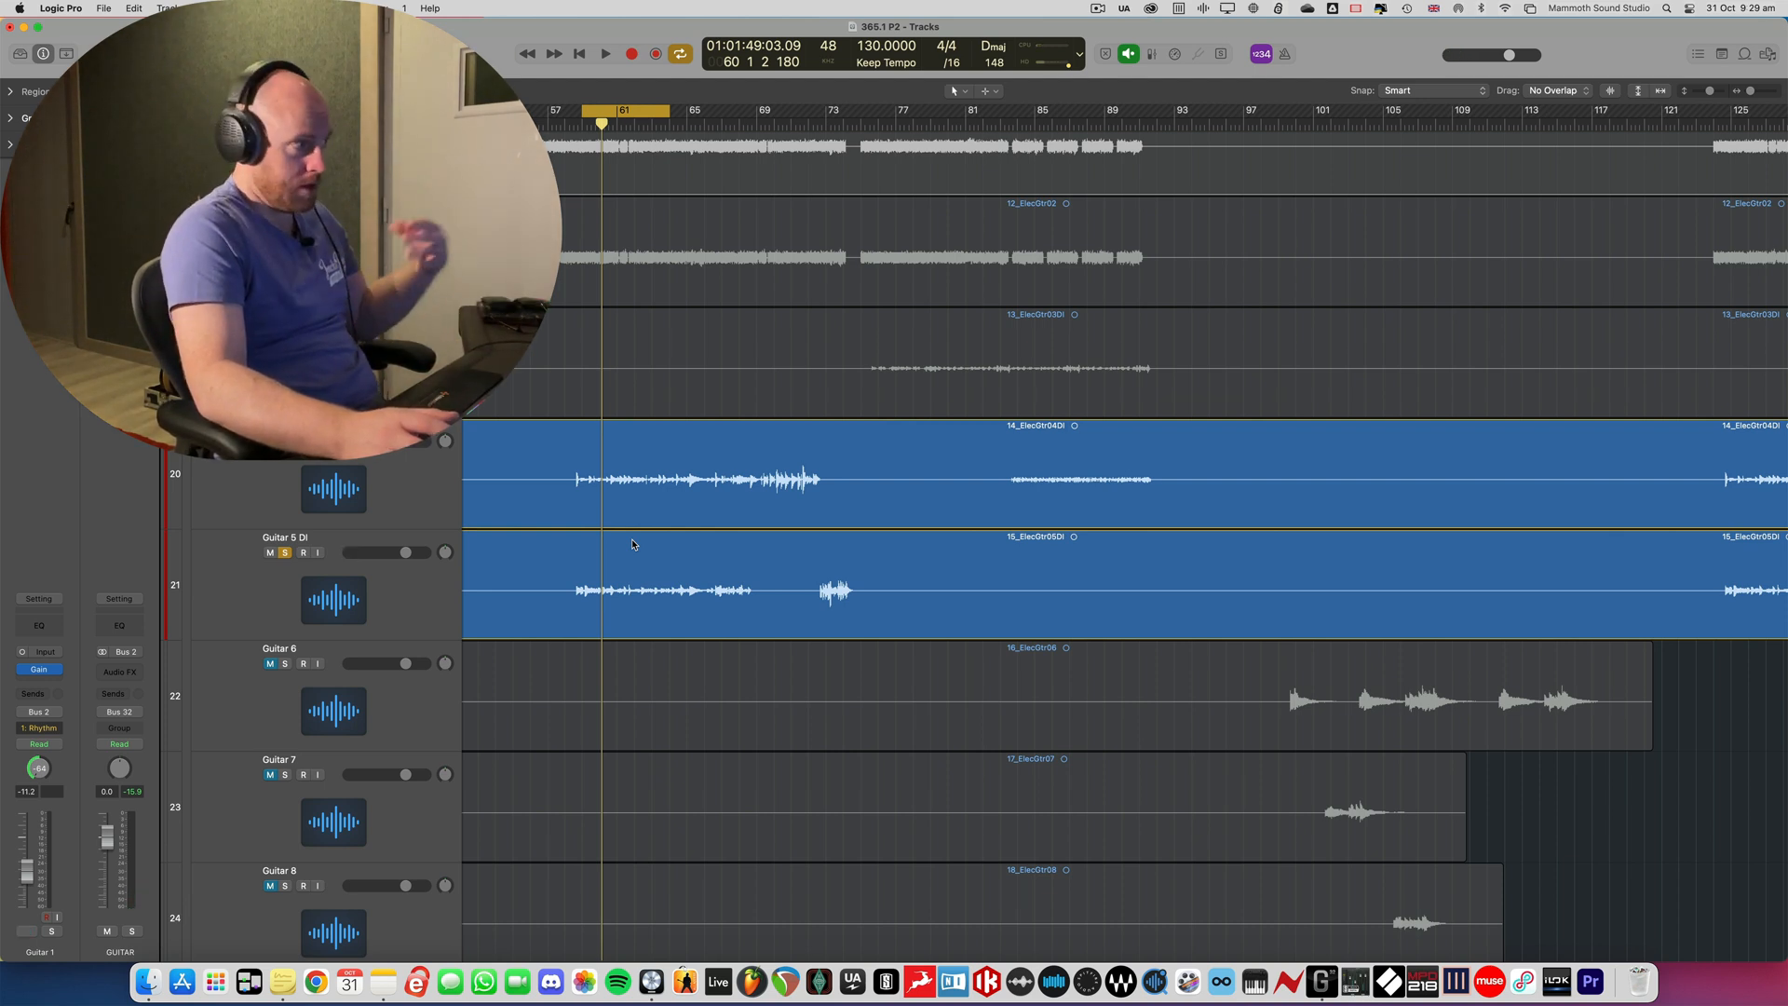
{"action": "left_click", "coordinate": [285, 441]}
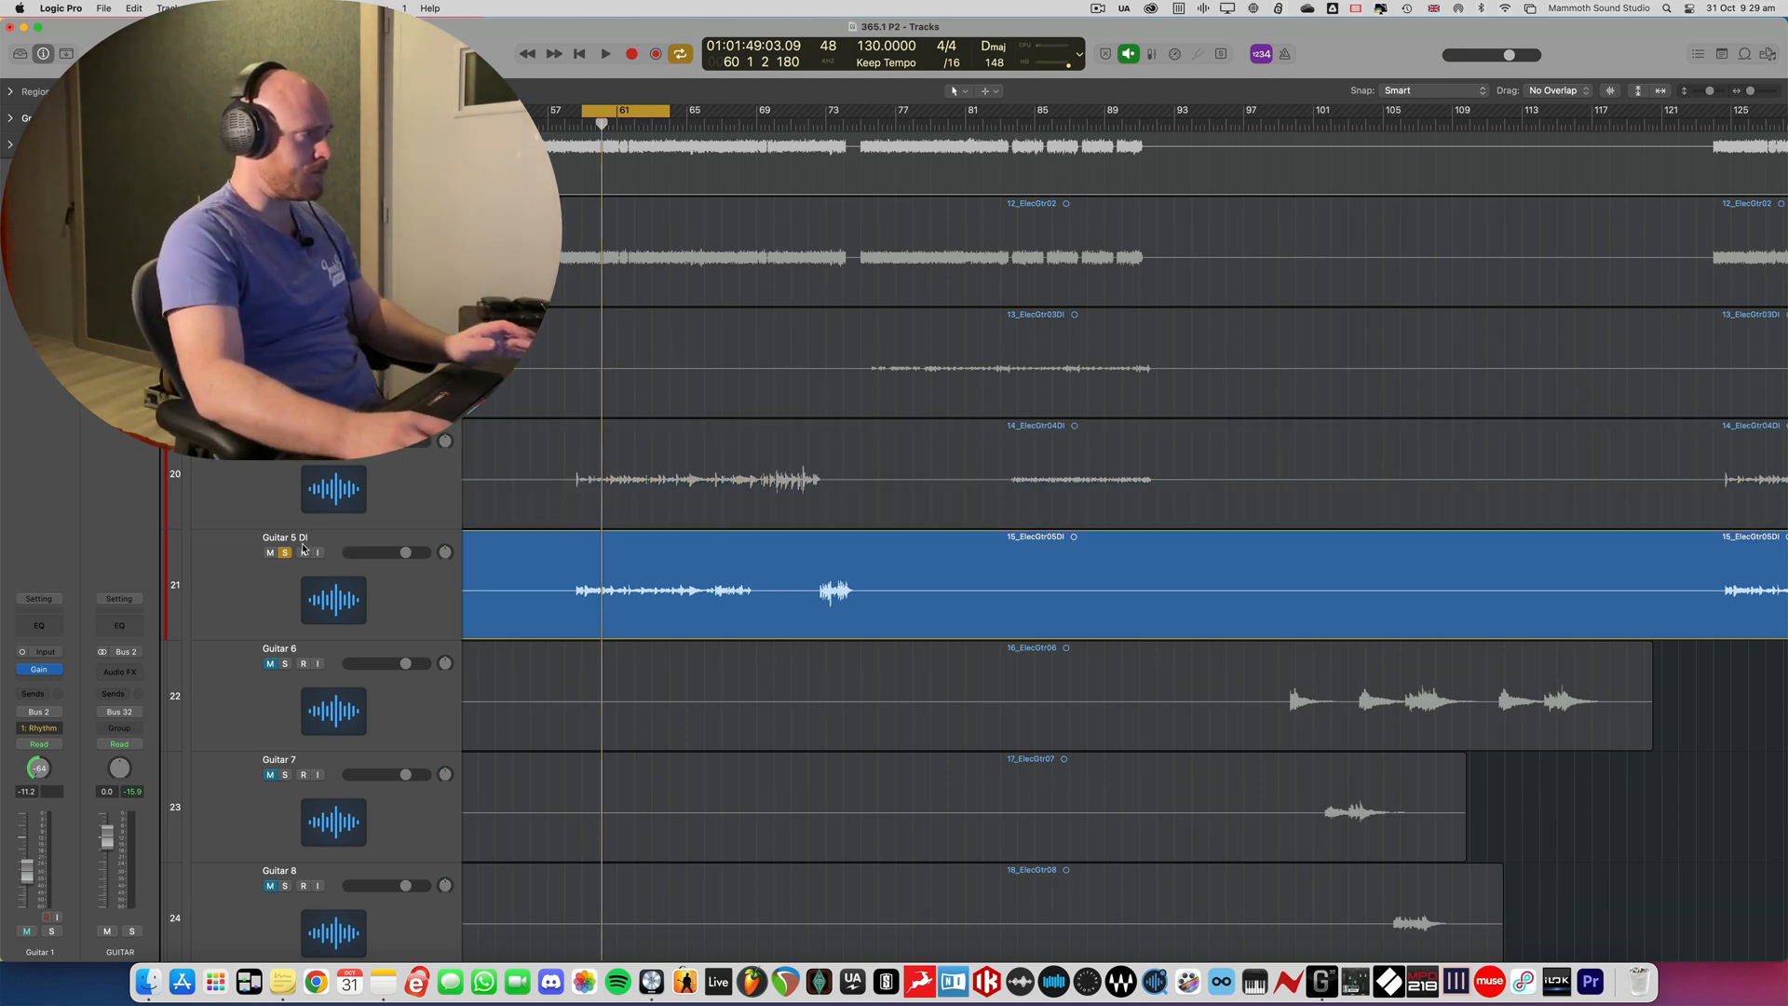
{"action": "left_click", "coordinate": [285, 553]}
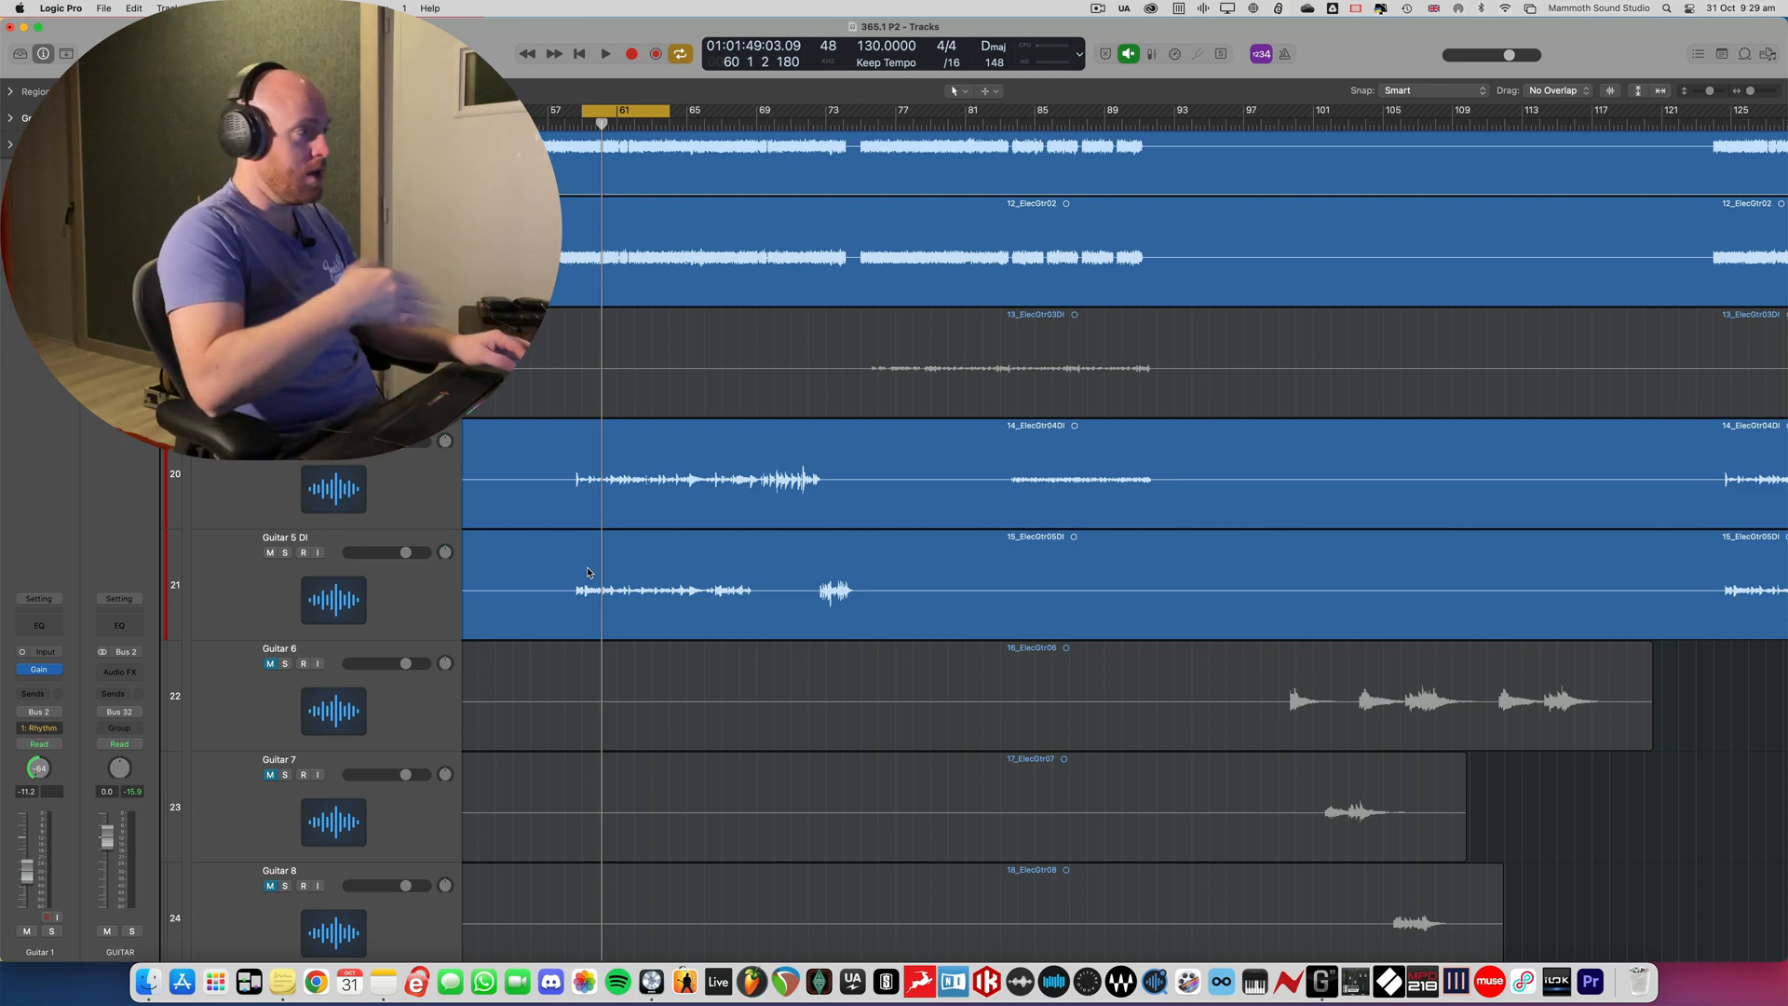
- Collapse the GUITAR stack and expand the KEYS stack, with the whole song in view
{"action": "key", "text": "super+Left"}
{"action": "key", "text": "super+Left"}
{"action": "key", "text": "super+Up"}
{"action": "key", "text": "super+Up"}
{"action": "left_click", "coordinate": [194, 314]}
{"action": "left_click", "coordinate": [195, 387]}
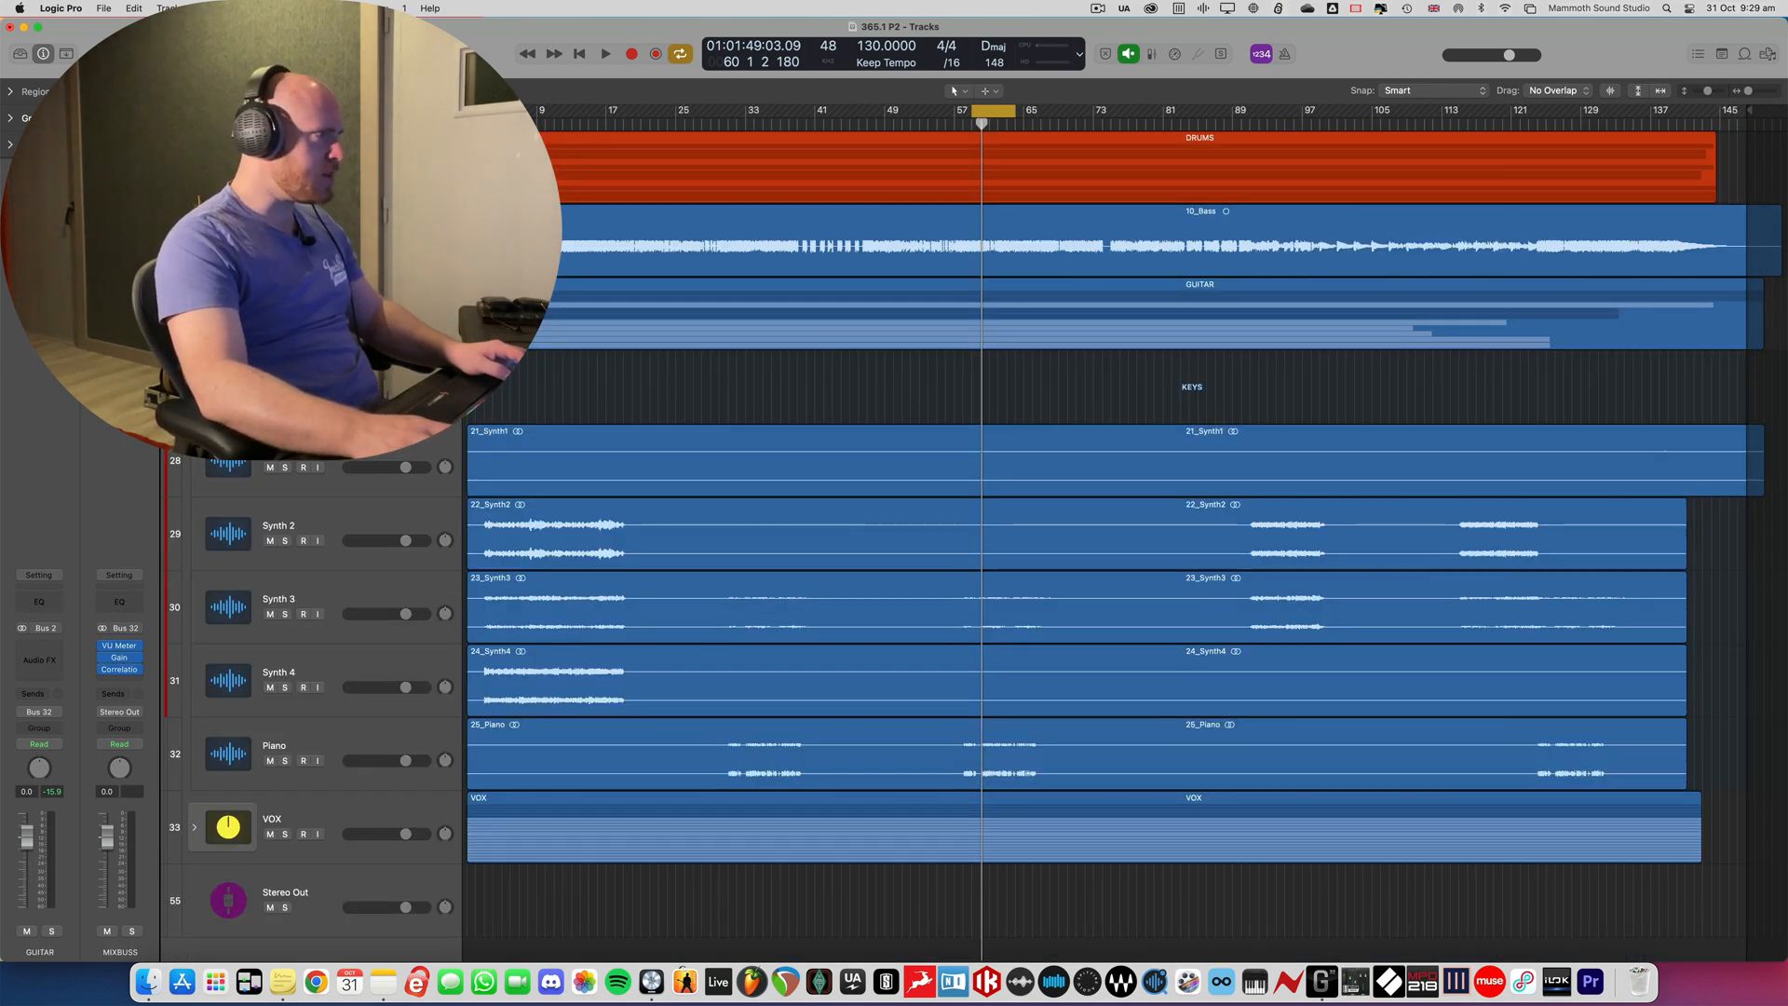
- Set the cycle range from bar 3 to bar 19 and solo Synth 2
{"action": "left_click_drag", "start_coordinate": [485, 113], "coordinate": [626, 122]}
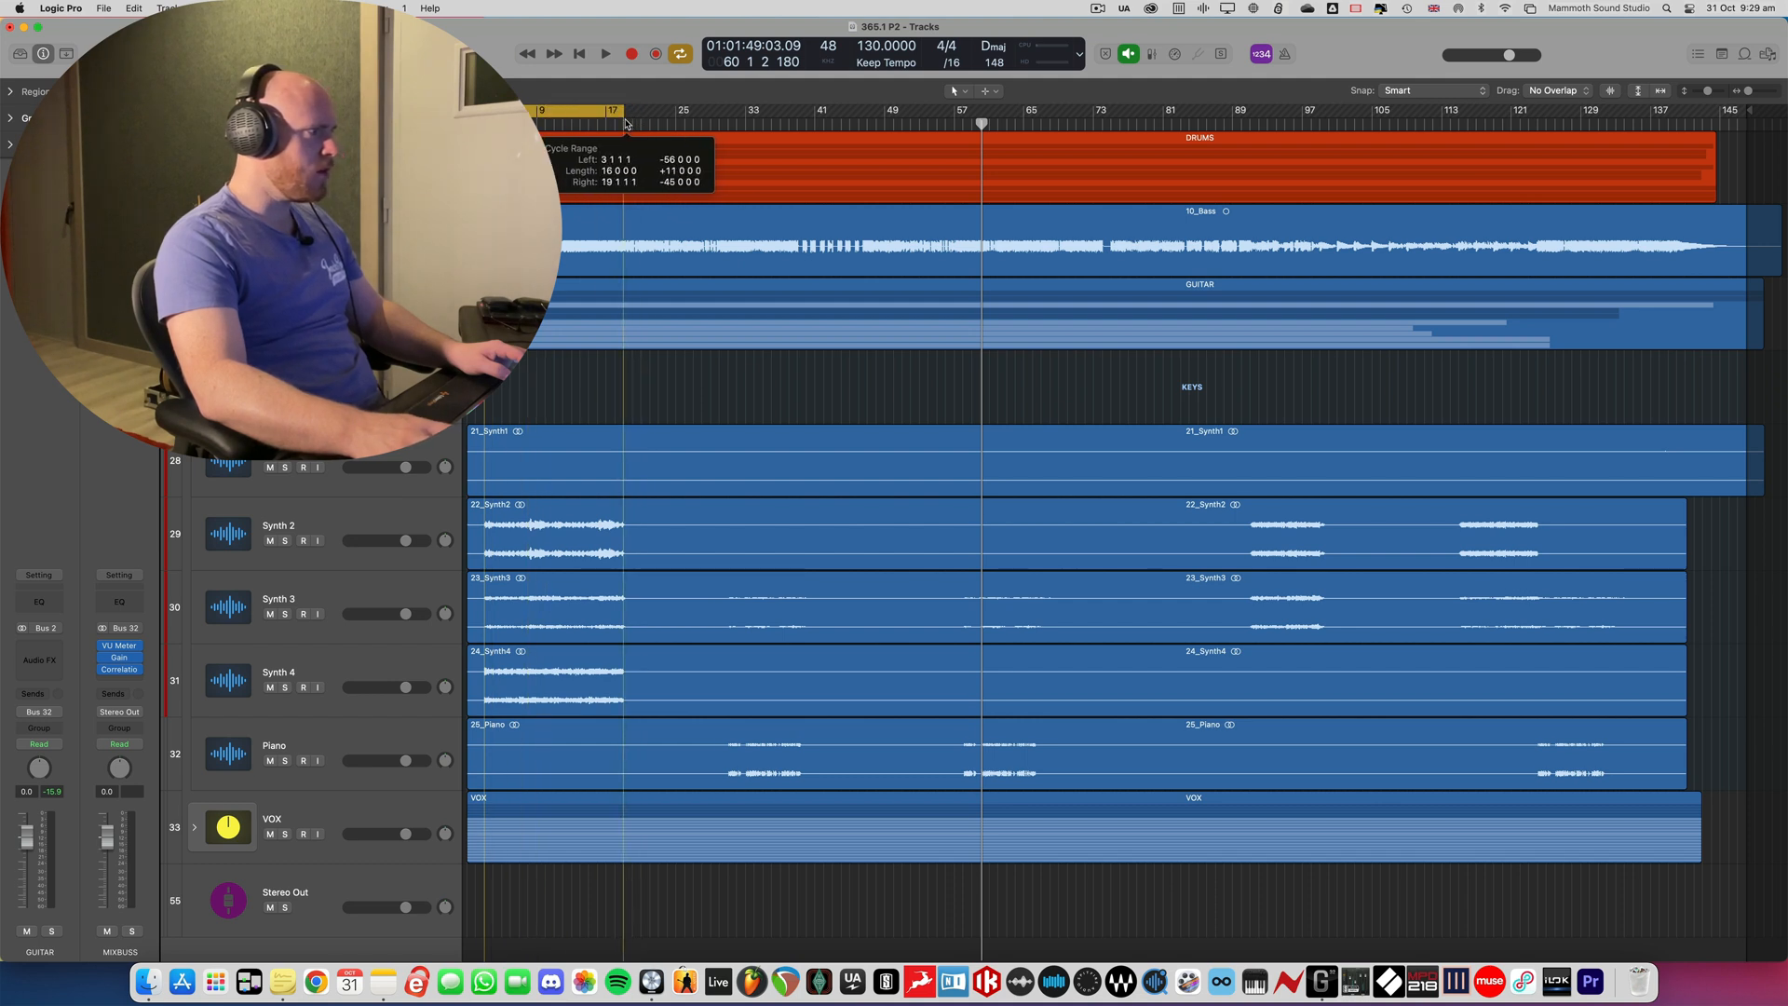
{"action": "left_click", "coordinate": [346, 524]}
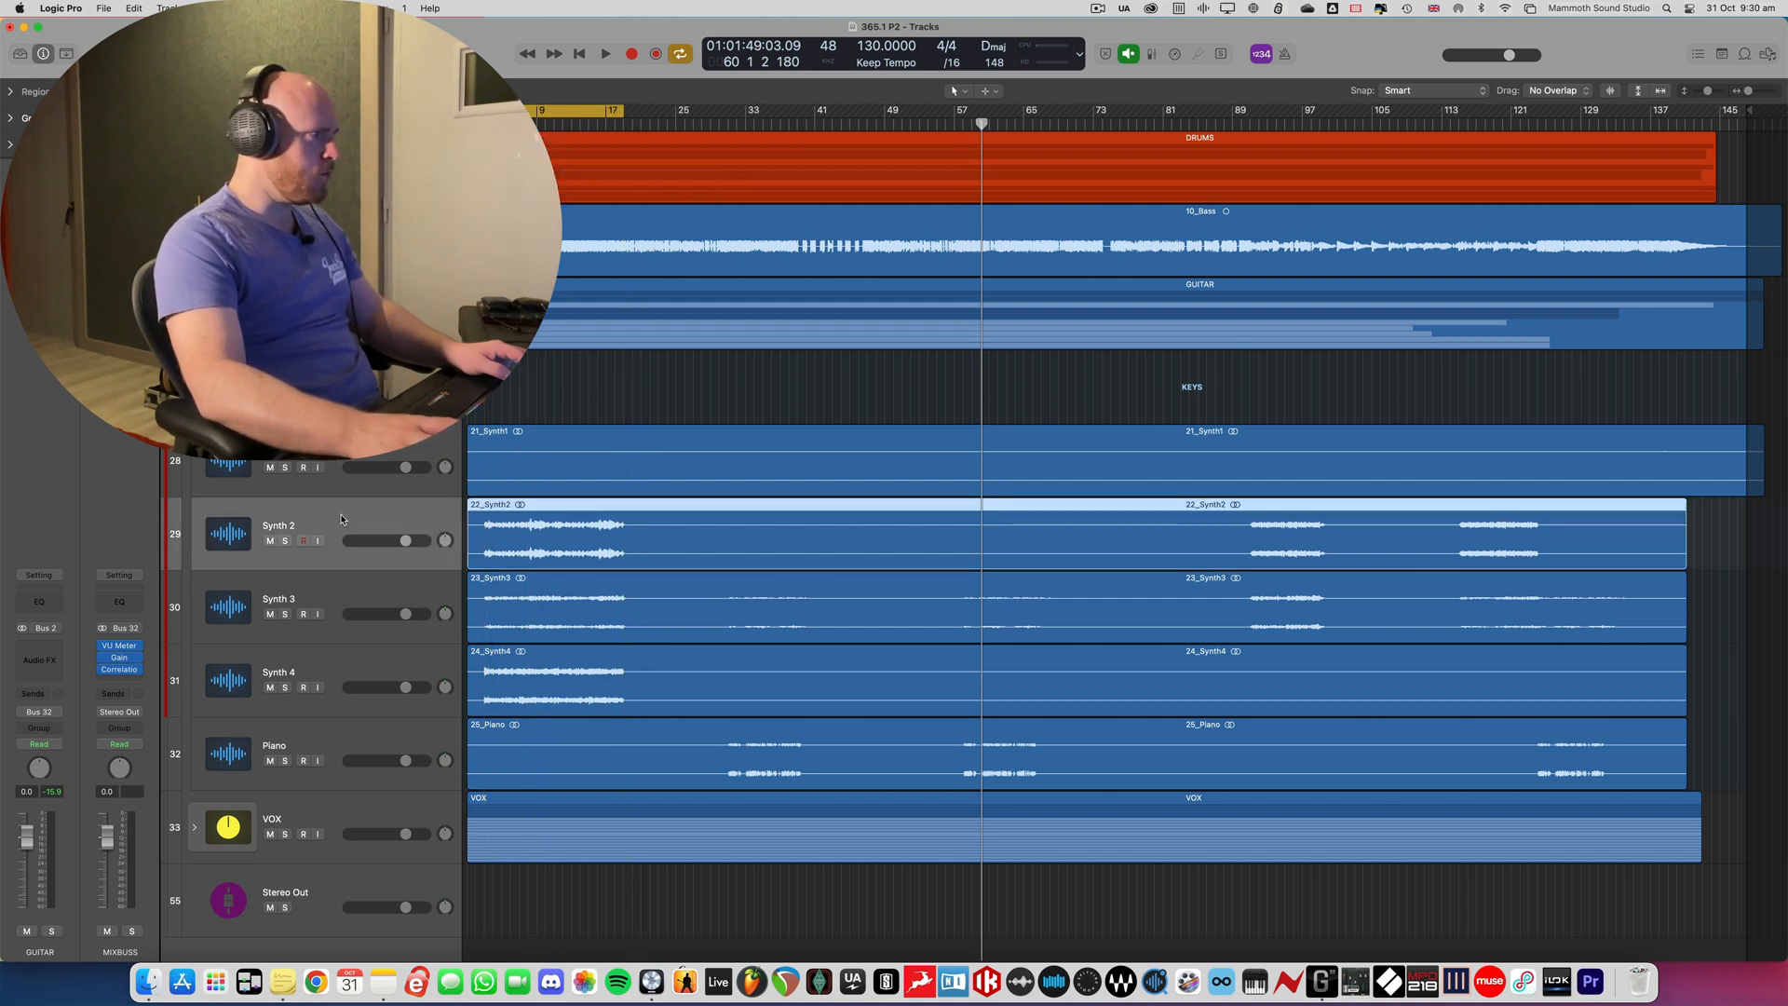
{"action": "left_click", "coordinate": [286, 541]}
- Show the mixer and insert Logic's Gain plug-in on the Synth 2 channel
{"action": "key", "text": "x"}
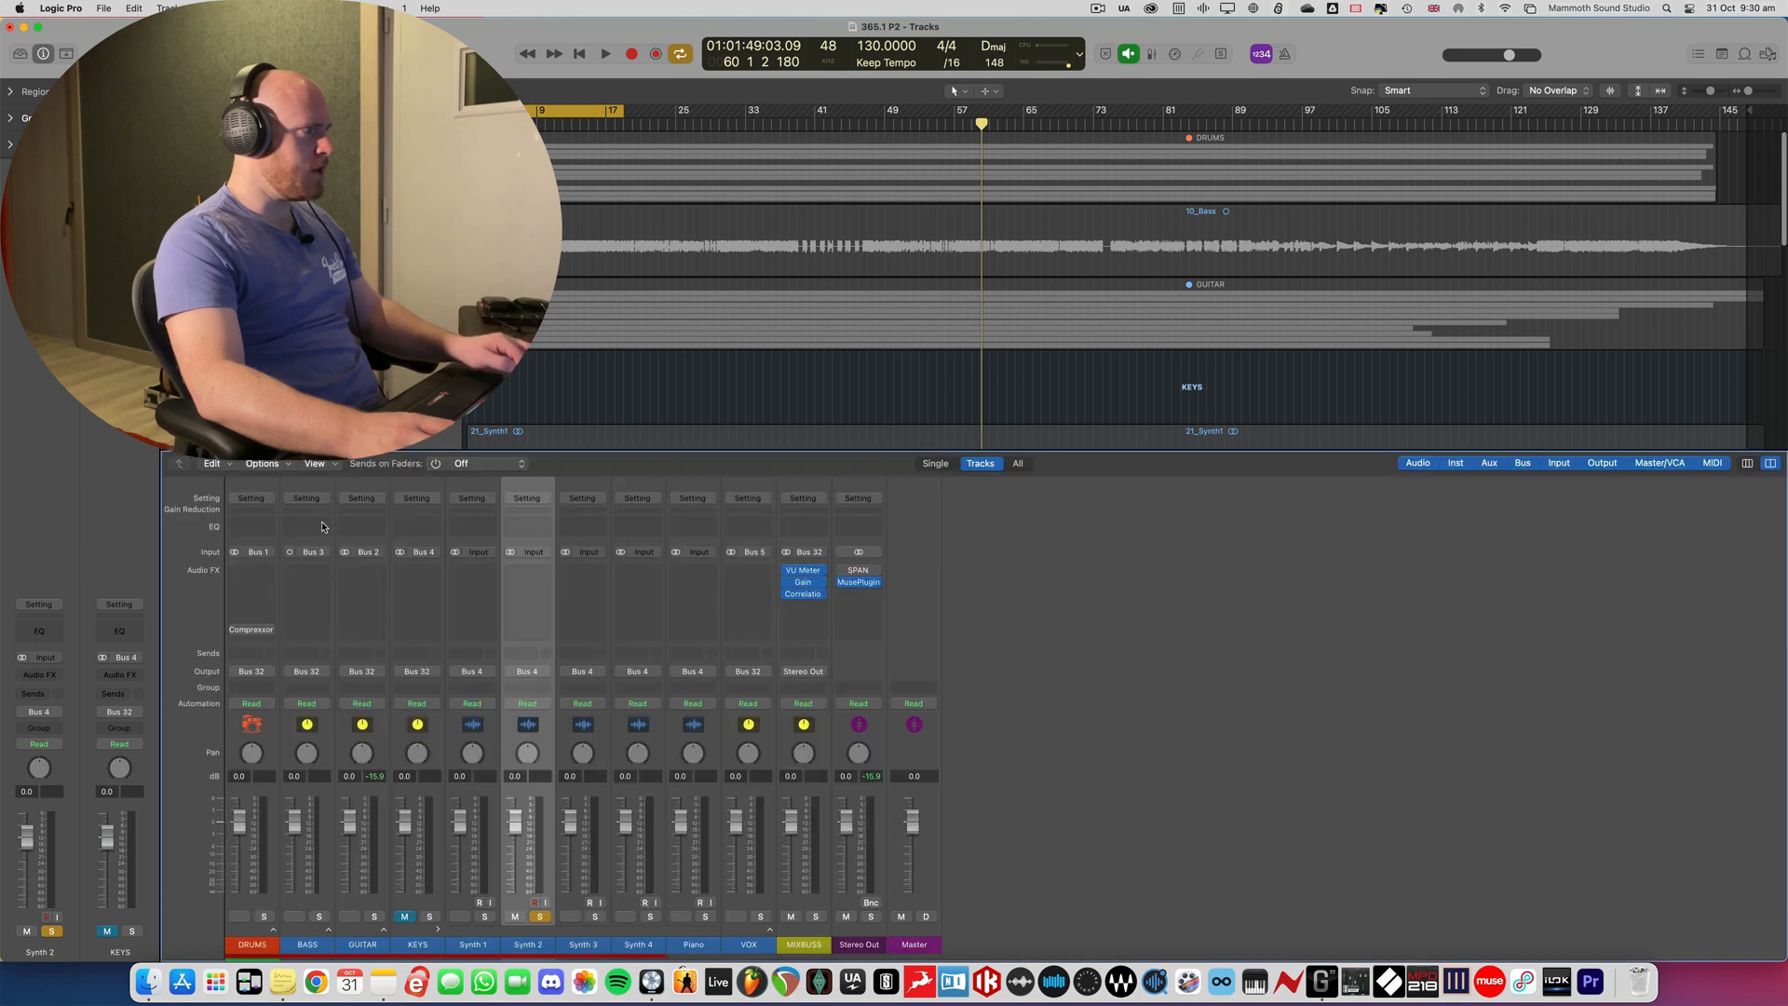
{"action": "left_click", "coordinate": [533, 579]}
{"action": "type", "text": "gain"}
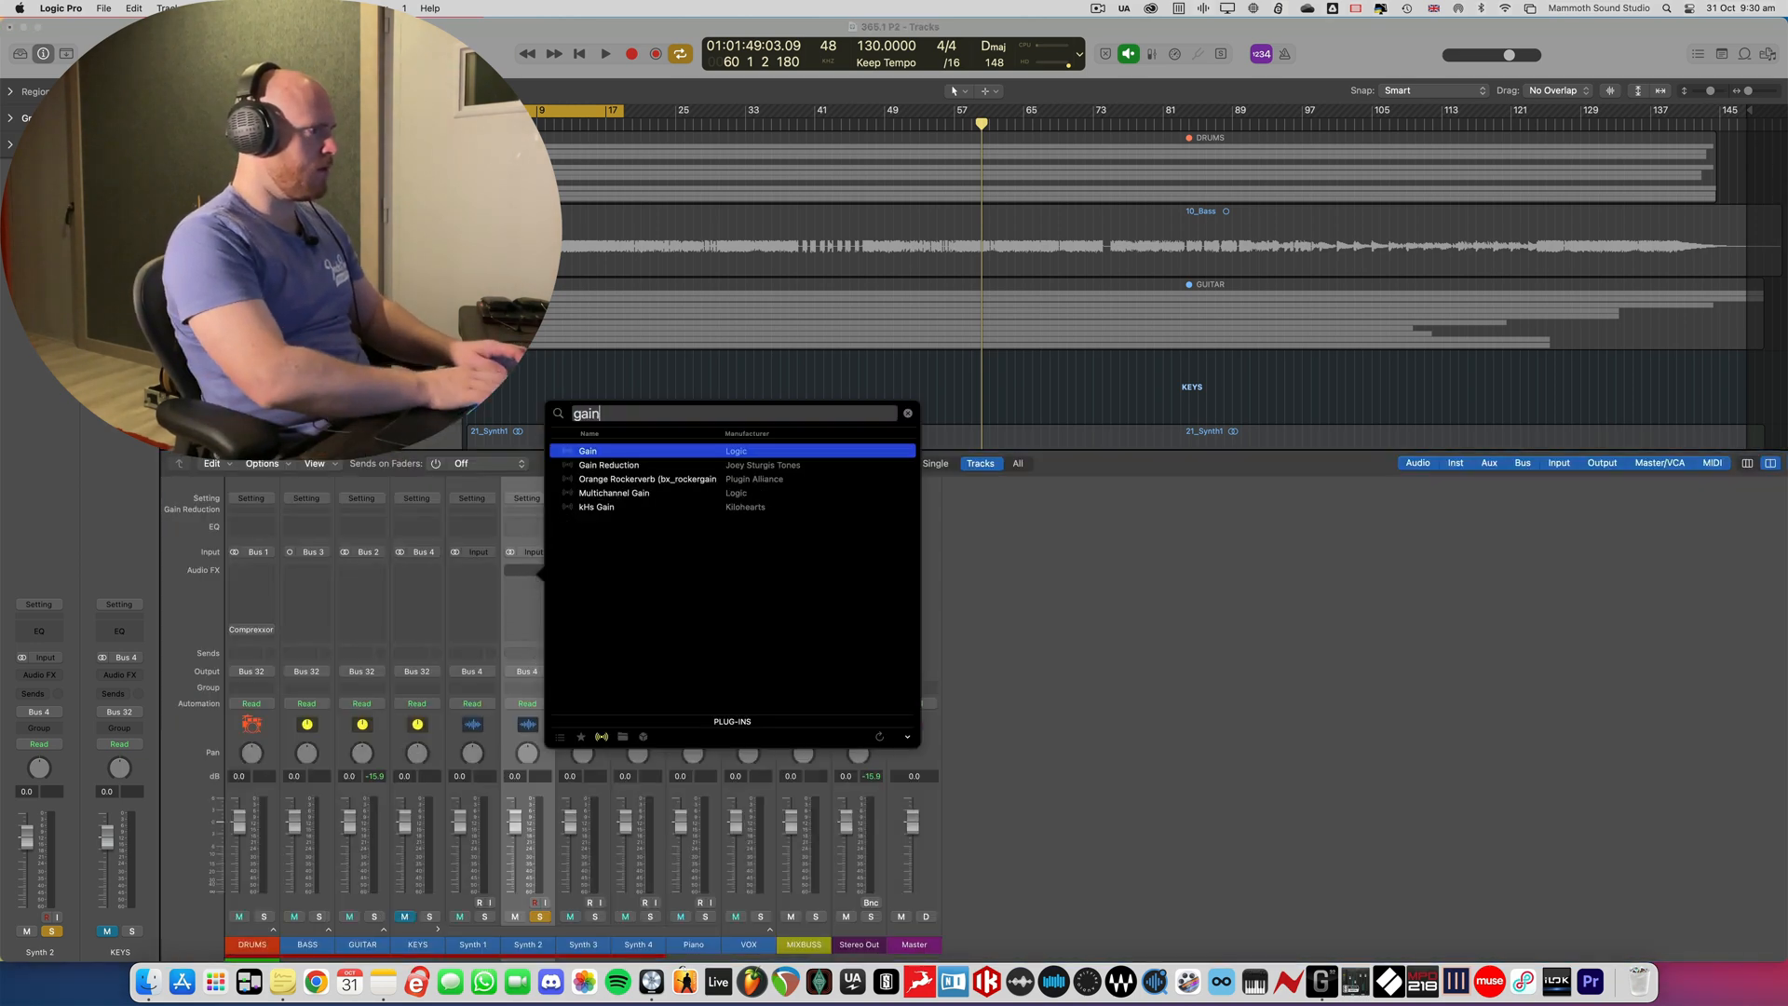
{"action": "key", "text": "Return"}
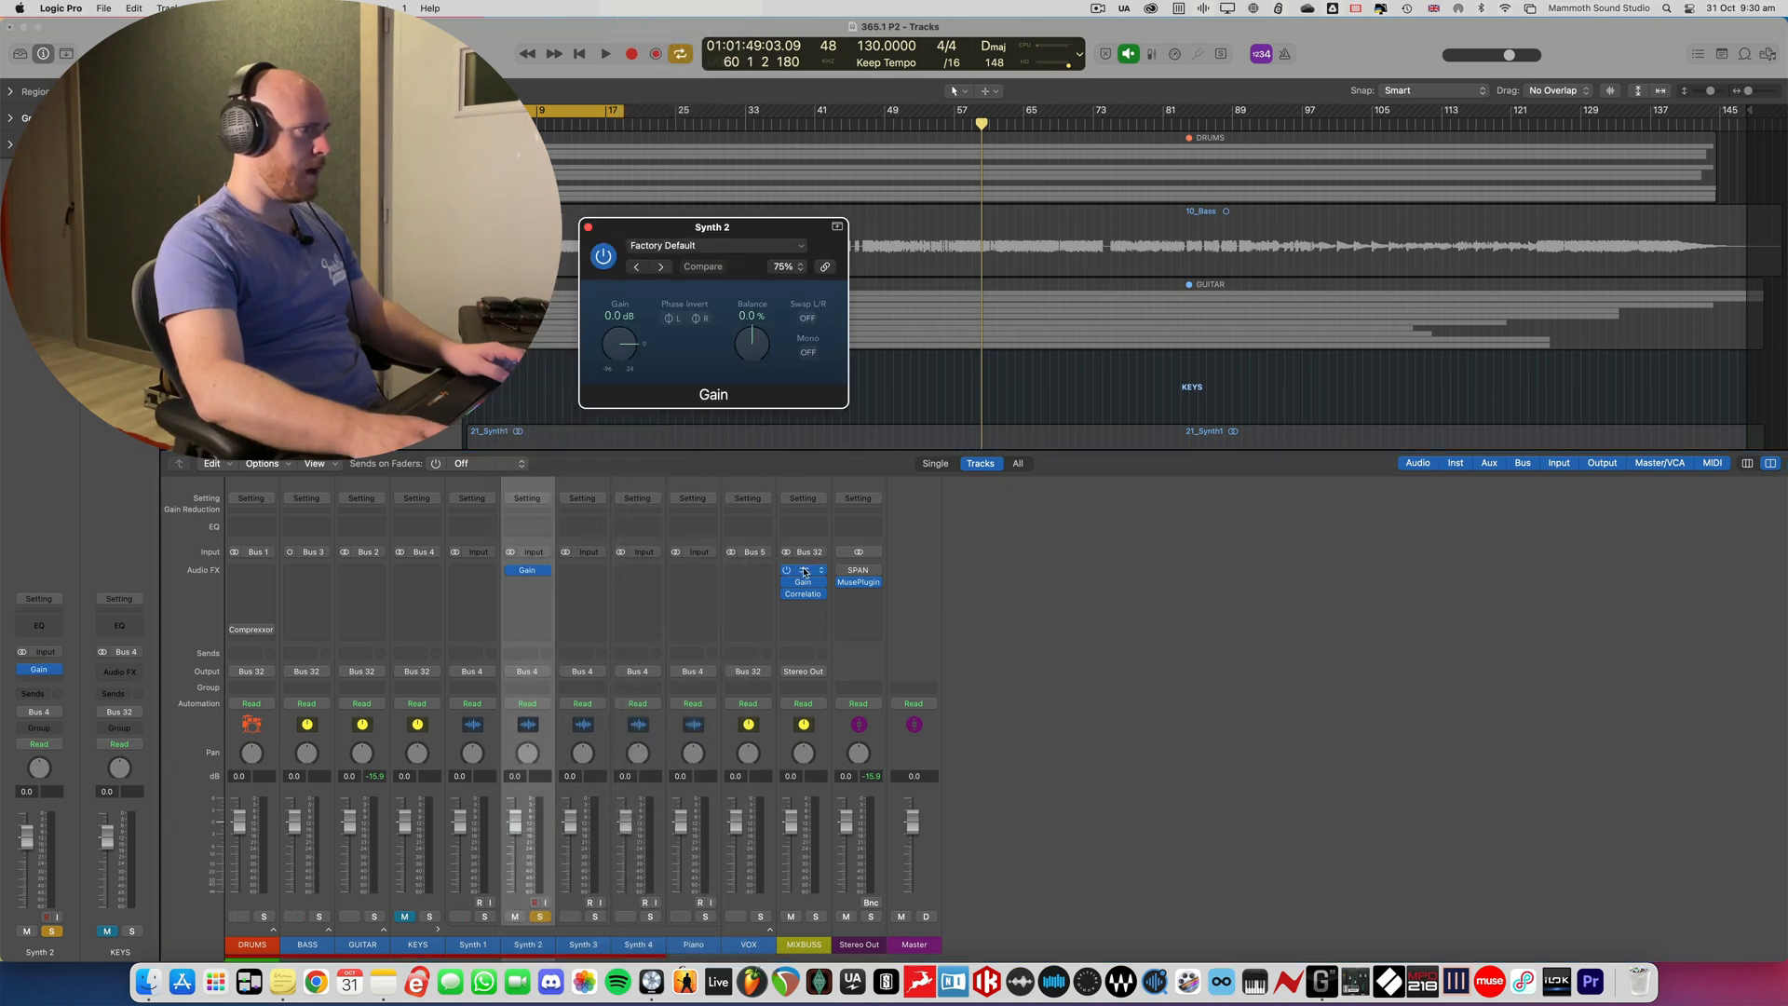
- Open the VU Meter on MIXBUSS and play the soloed Synth 2 to check its level
{"action": "left_click", "coordinate": [805, 572]}
{"action": "key", "text": "space"}
{"action": "left_click_drag", "start_coordinate": [708, 227], "coordinate": [695, 238]}
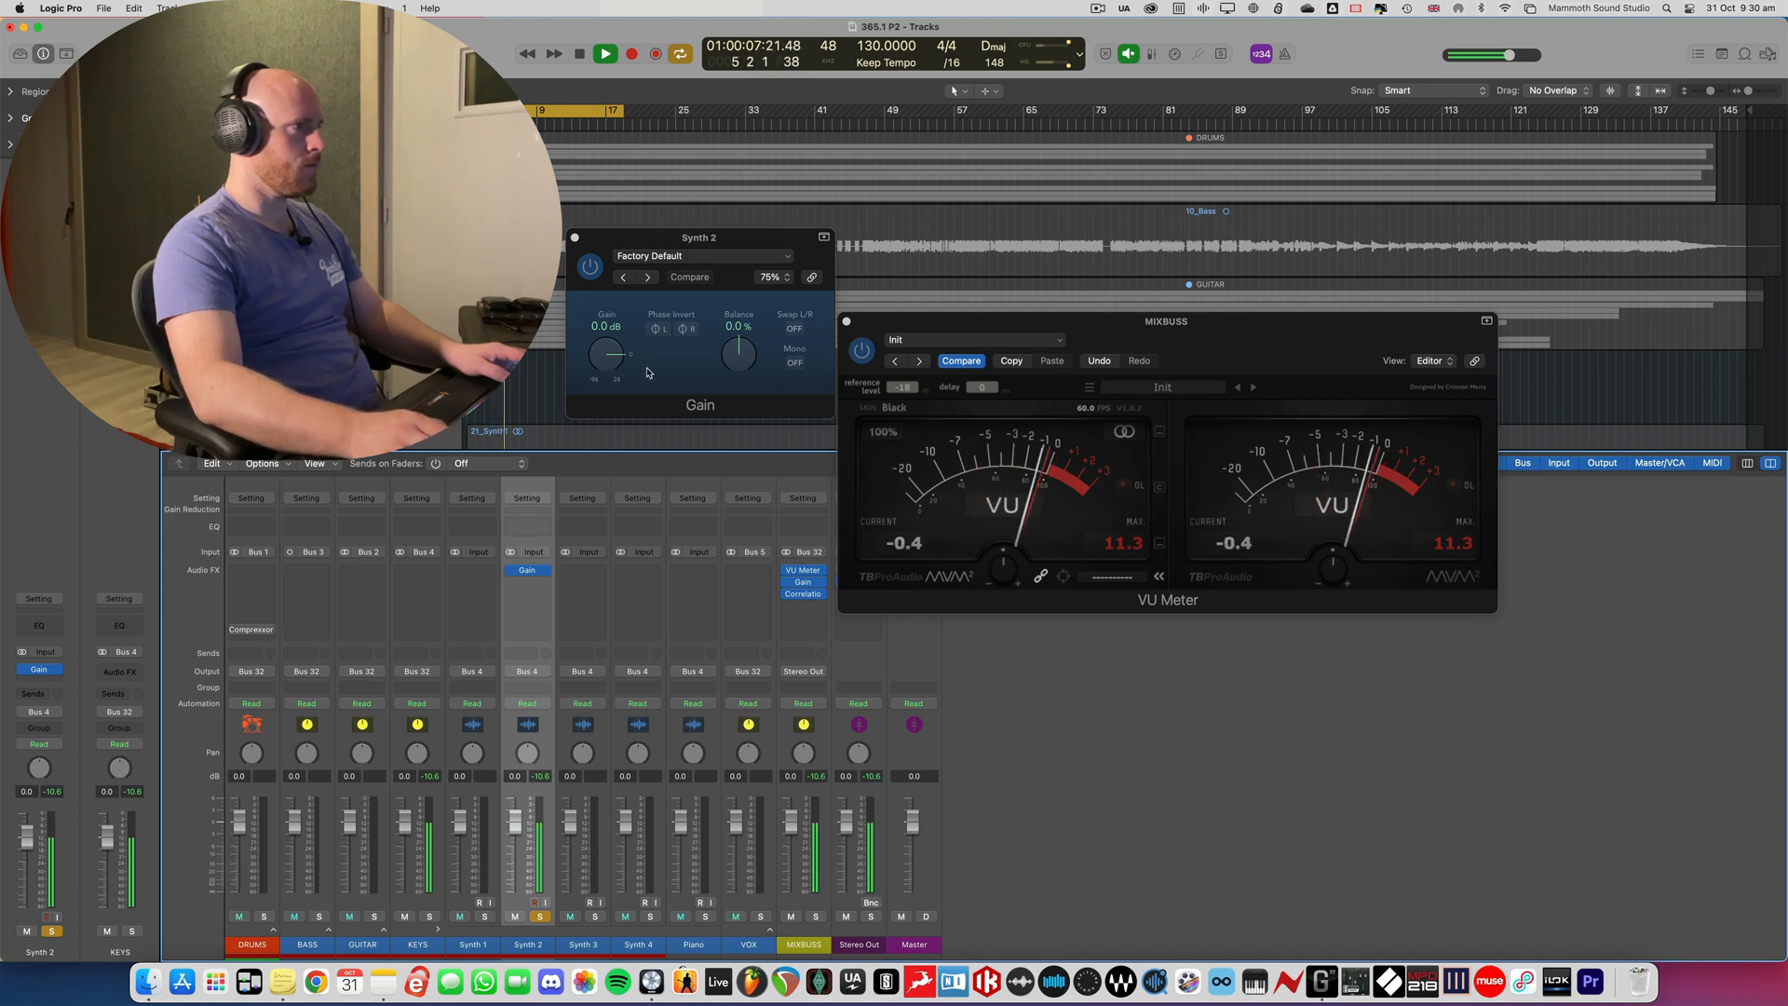
{"action": "key", "text": "space"}
- Solo Synth 3 in place of Synth 2 and copy the Gain plug-in from Synth 2 to Synth 3
{"action": "scroll", "coordinate": [495, 397], "scroll_direction": "down", "scroll_amount": 10}
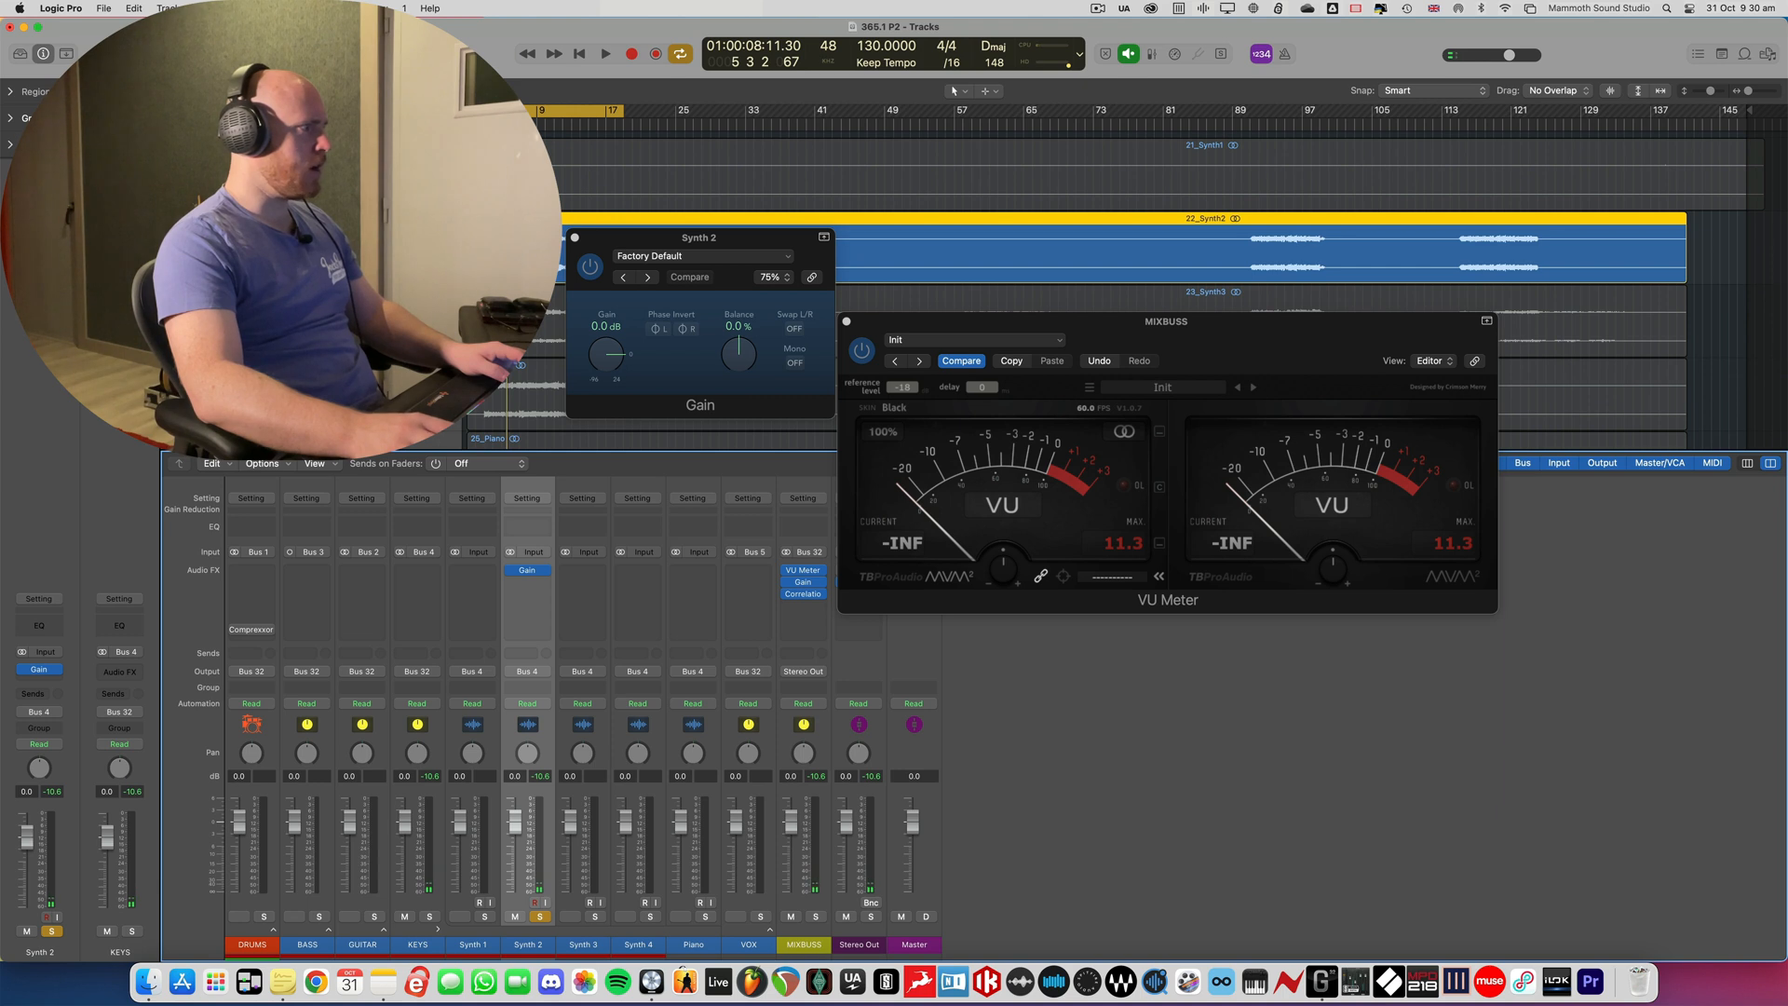
{"action": "left_click", "coordinate": [280, 331]}
{"action": "left_click", "coordinate": [280, 257]}
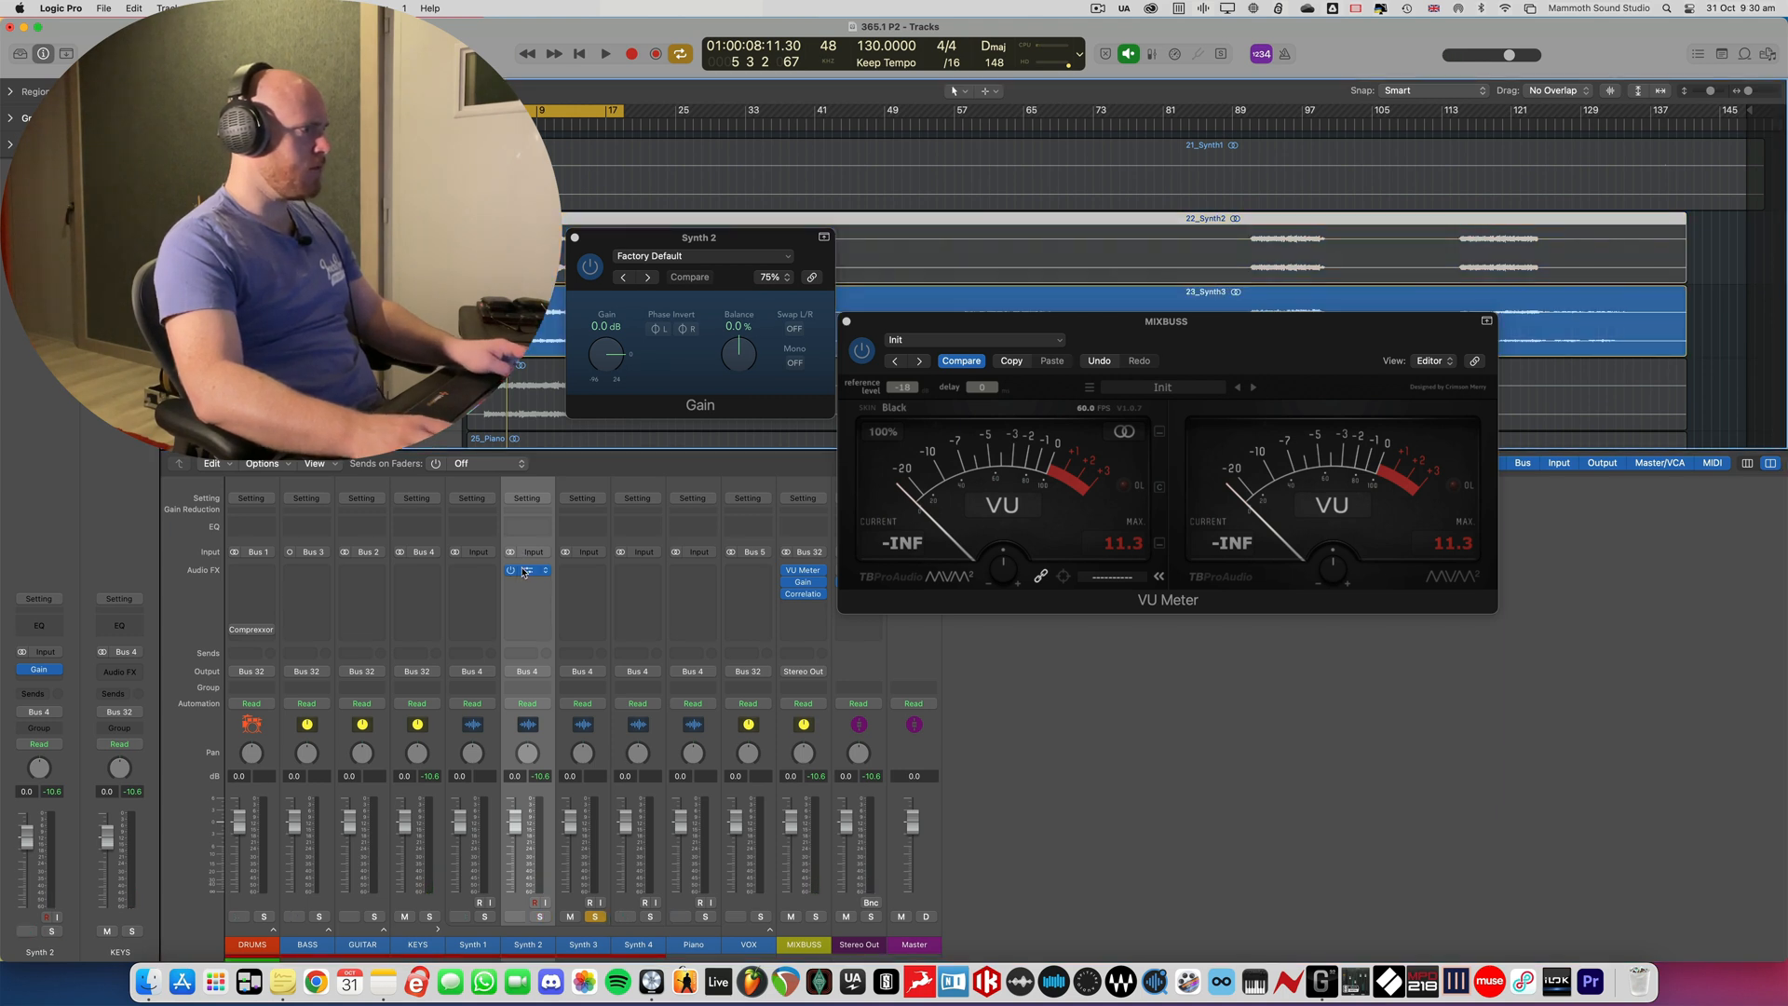
{"action": "left_click_drag", "start_coordinate": [525, 572], "coordinate": [583, 571]}
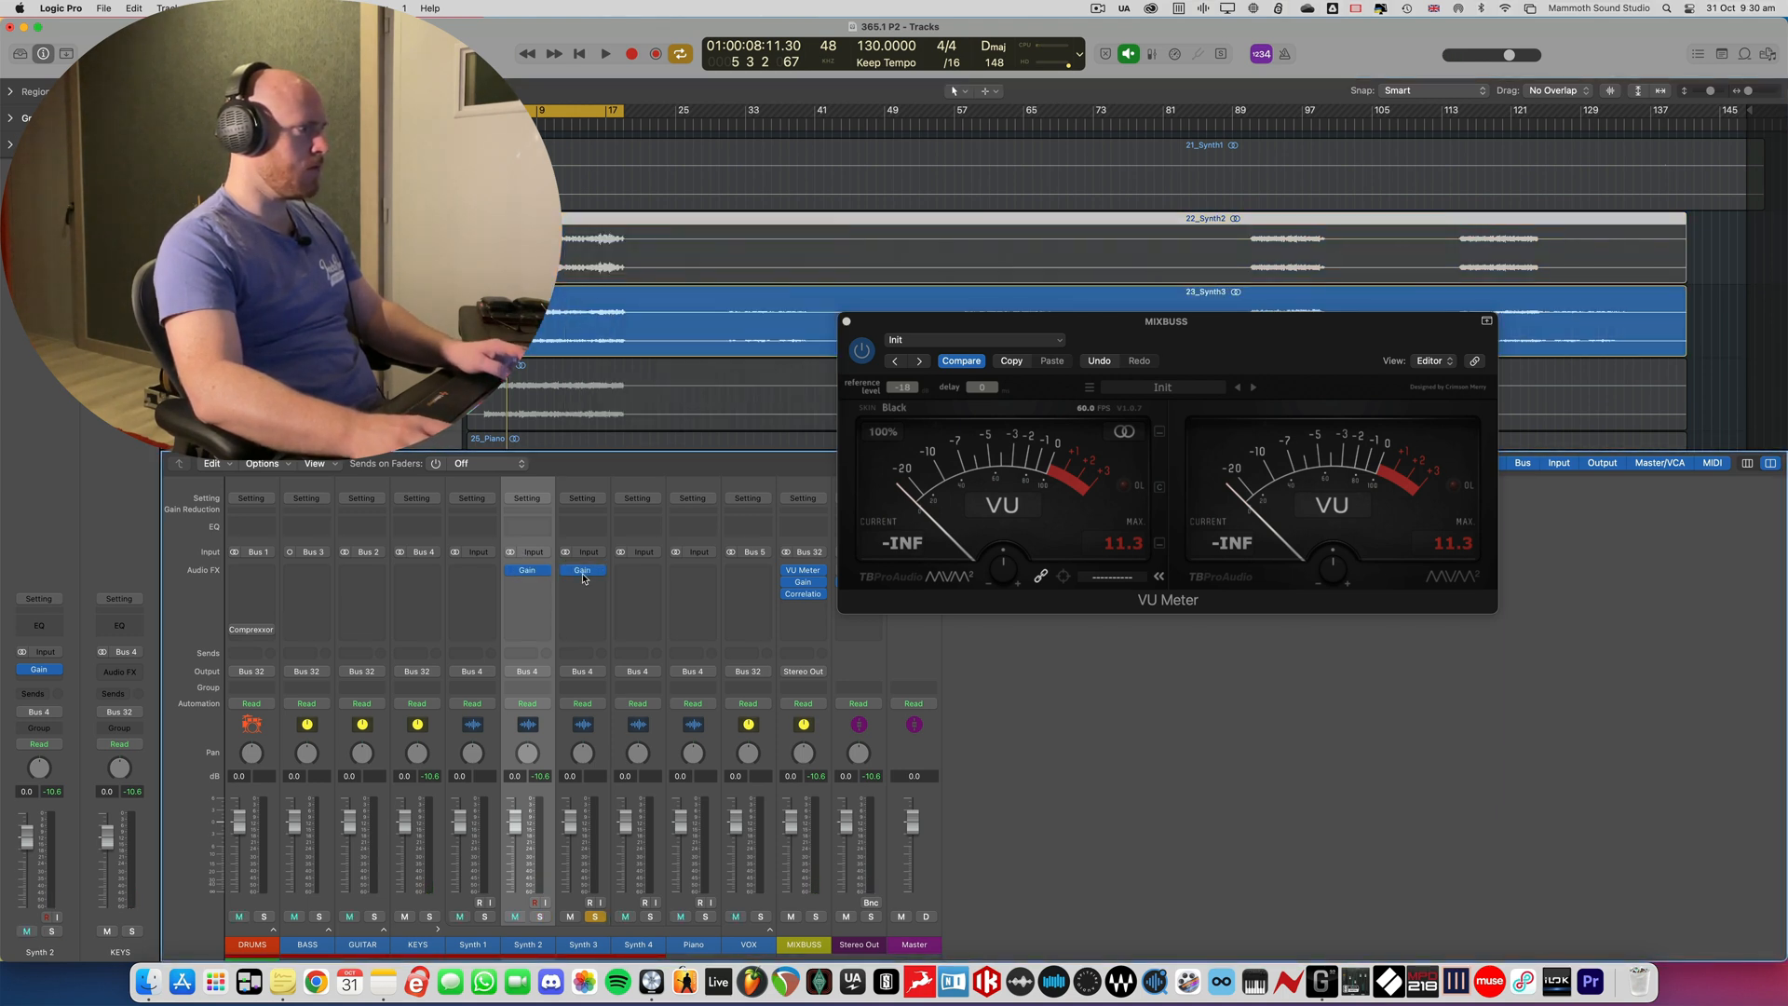
- Set the Gain plug-in on Synth 3 to +5.4 dB while playing it against the VU Meter
{"action": "left_click", "coordinate": [585, 571]}
{"action": "key", "text": "space"}
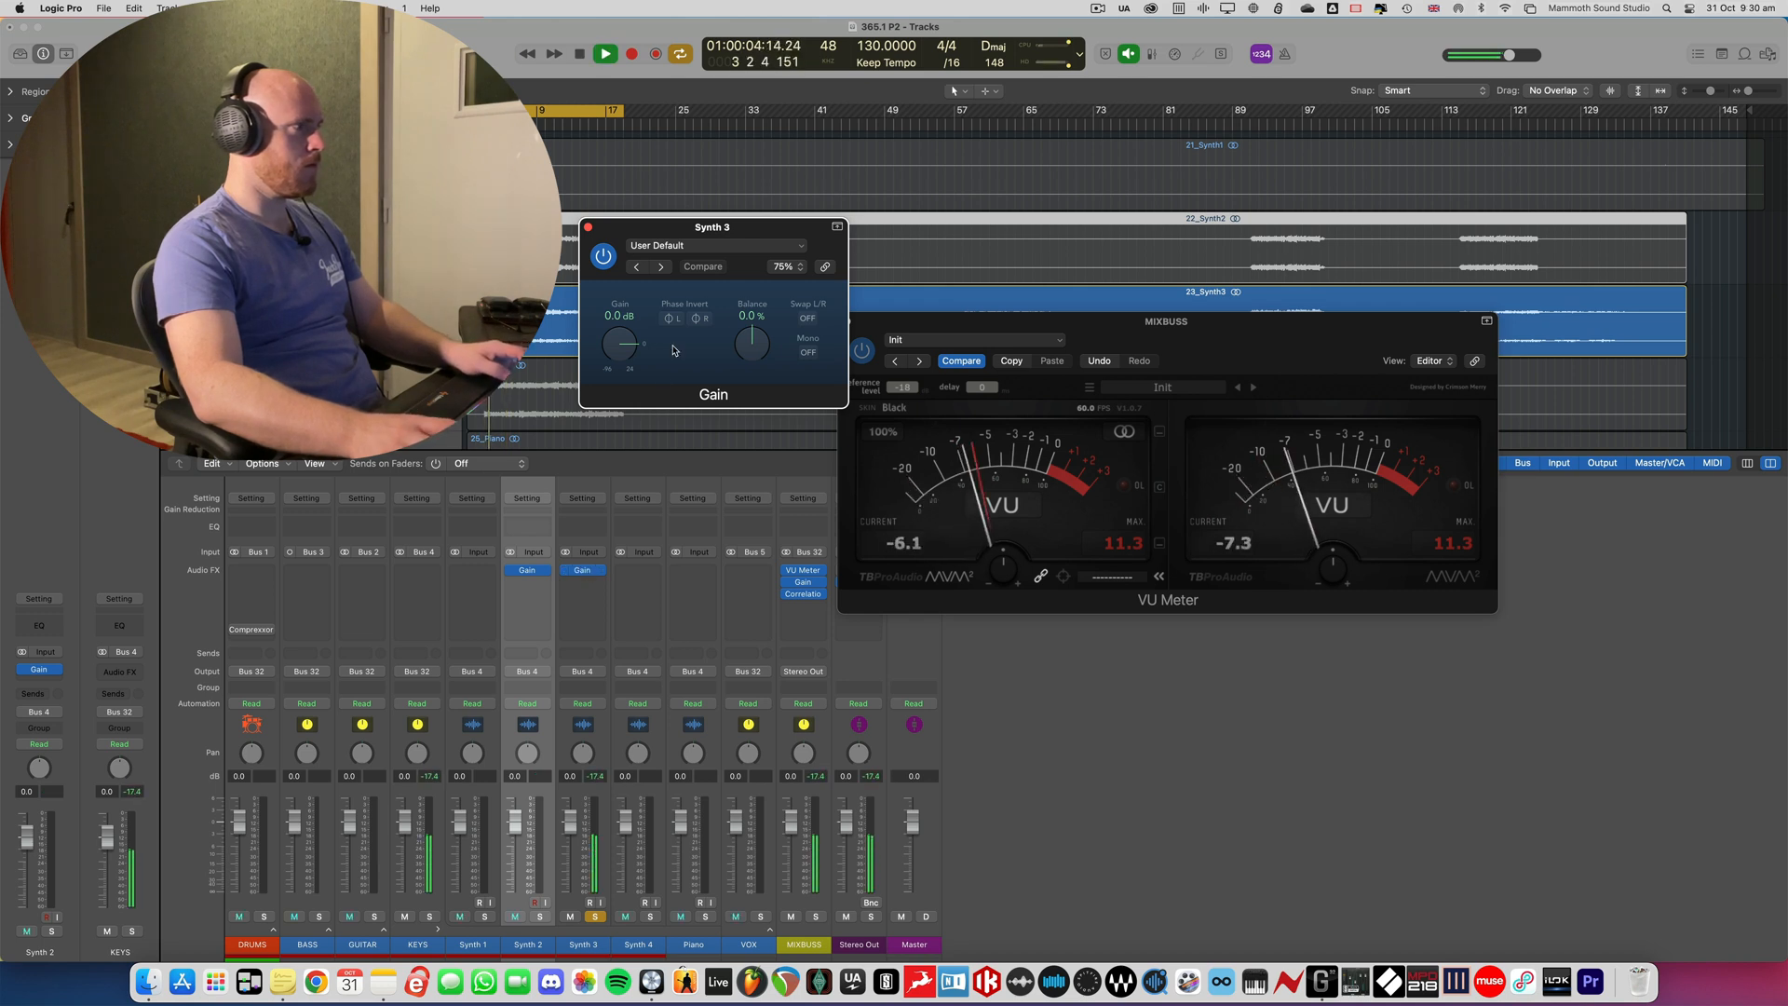
{"action": "left_click_drag", "start_coordinate": [620, 340], "coordinate": [623, 335]}
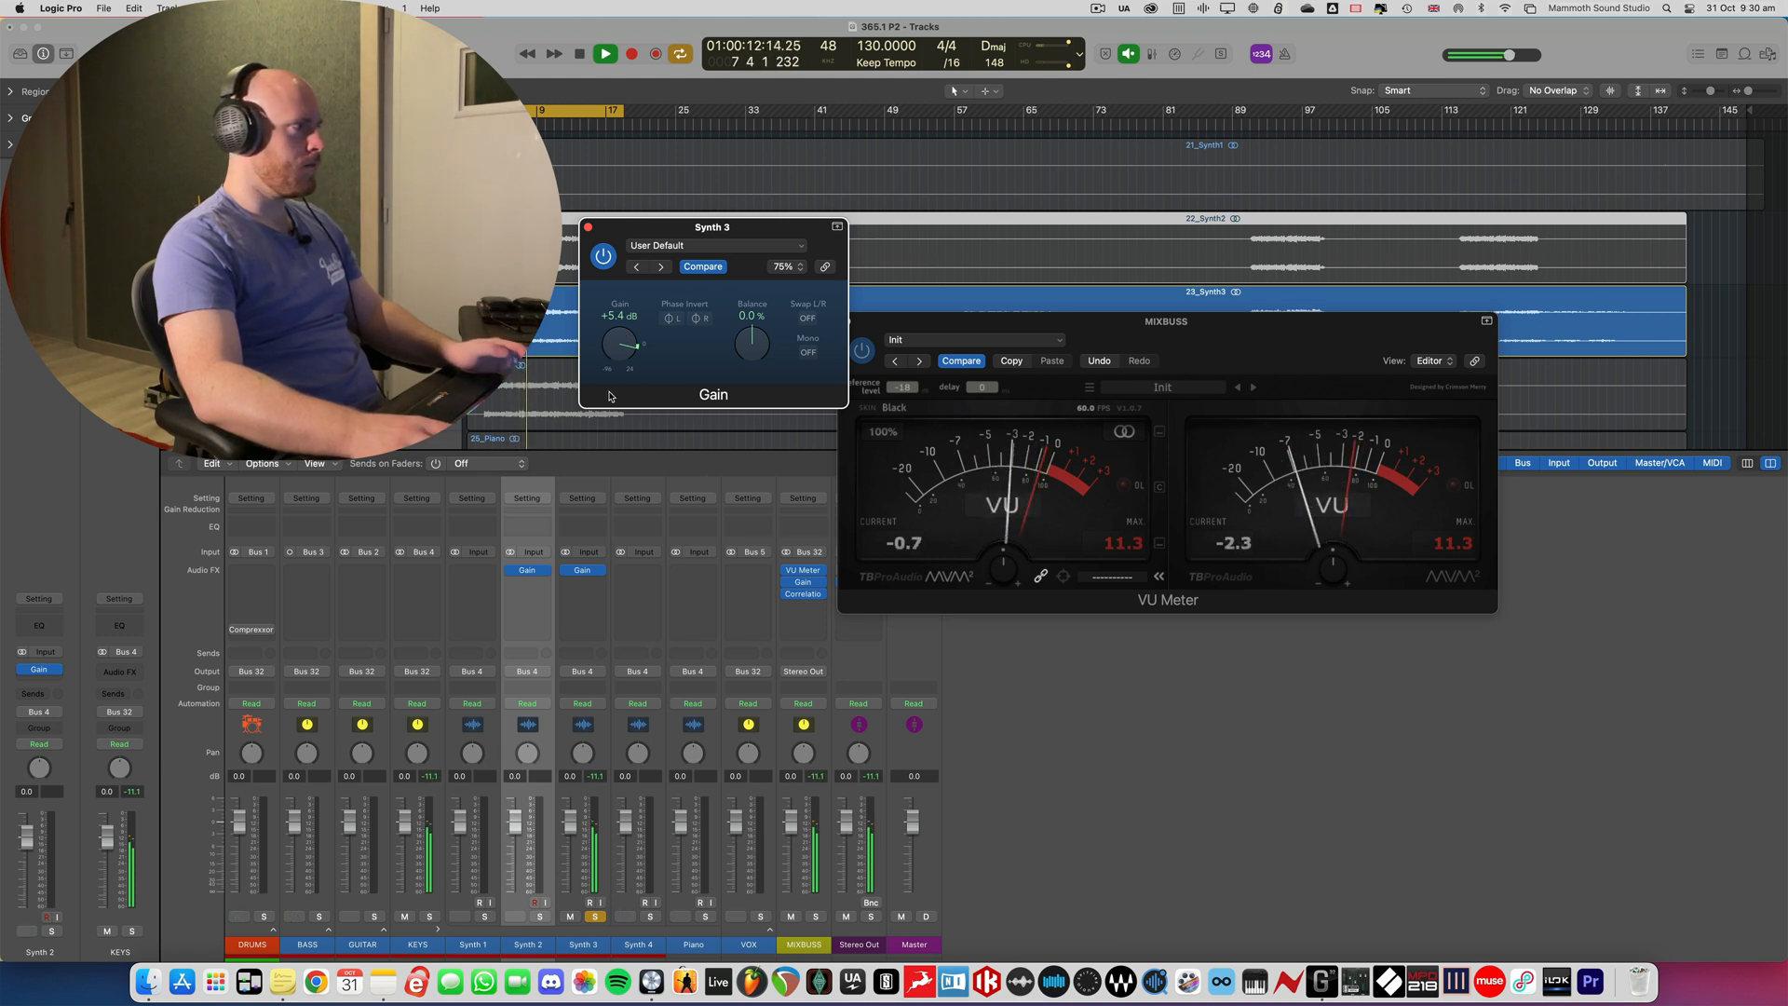
{"action": "key", "text": "space"}
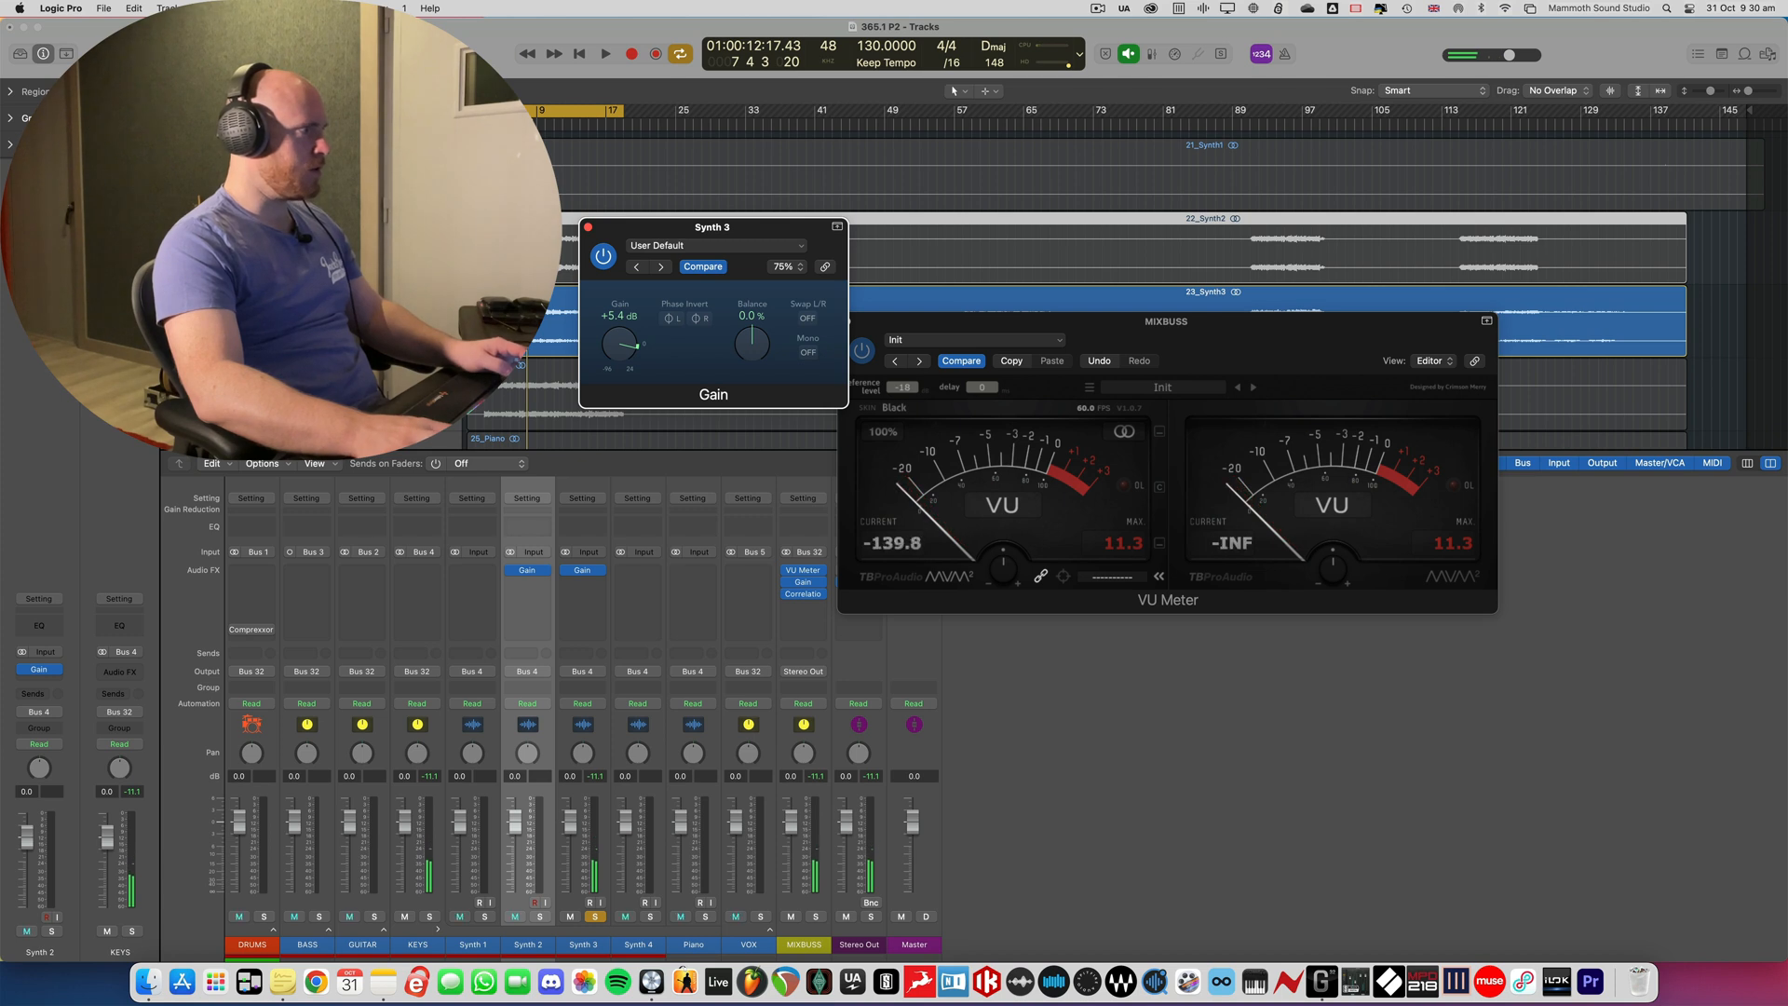
- Solo Synth 4 in place of Synth 3 and copy the Gain plug-in from Synth 3 to Synth 4
{"action": "key", "text": "super+a"}
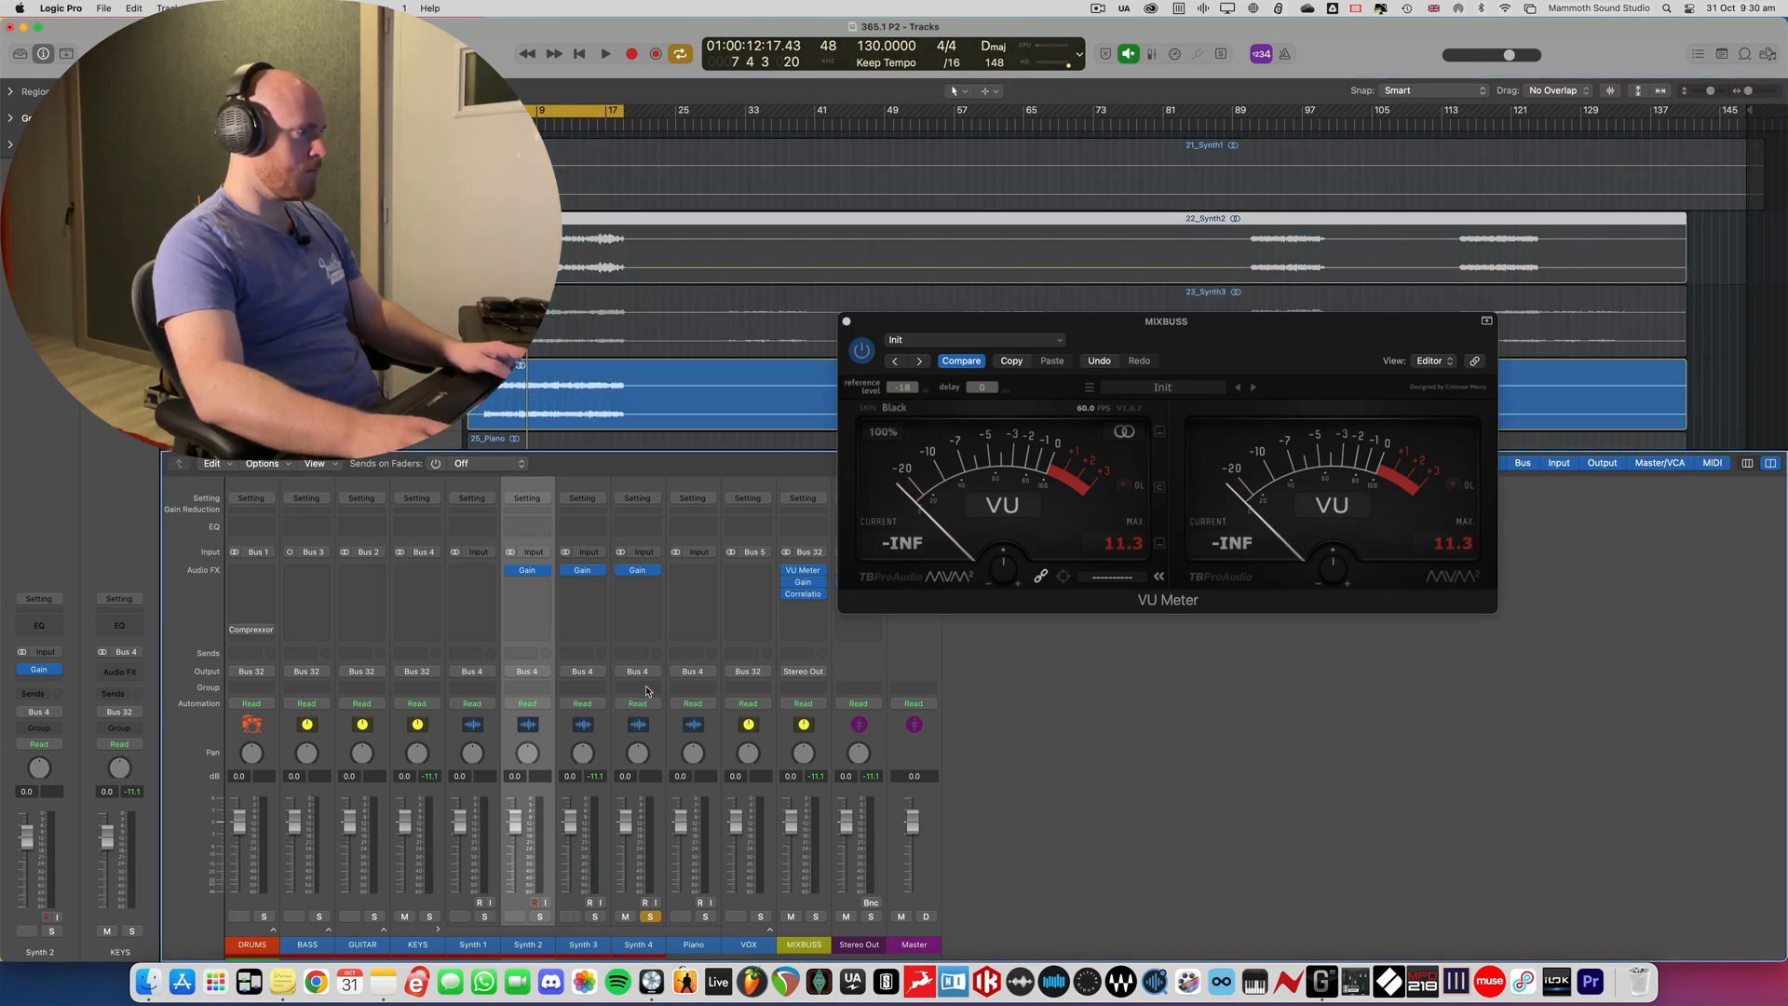
{"action": "left_click_drag", "start_coordinate": [583, 570], "coordinate": [638, 572]}
{"action": "left_click", "coordinate": [639, 573]}
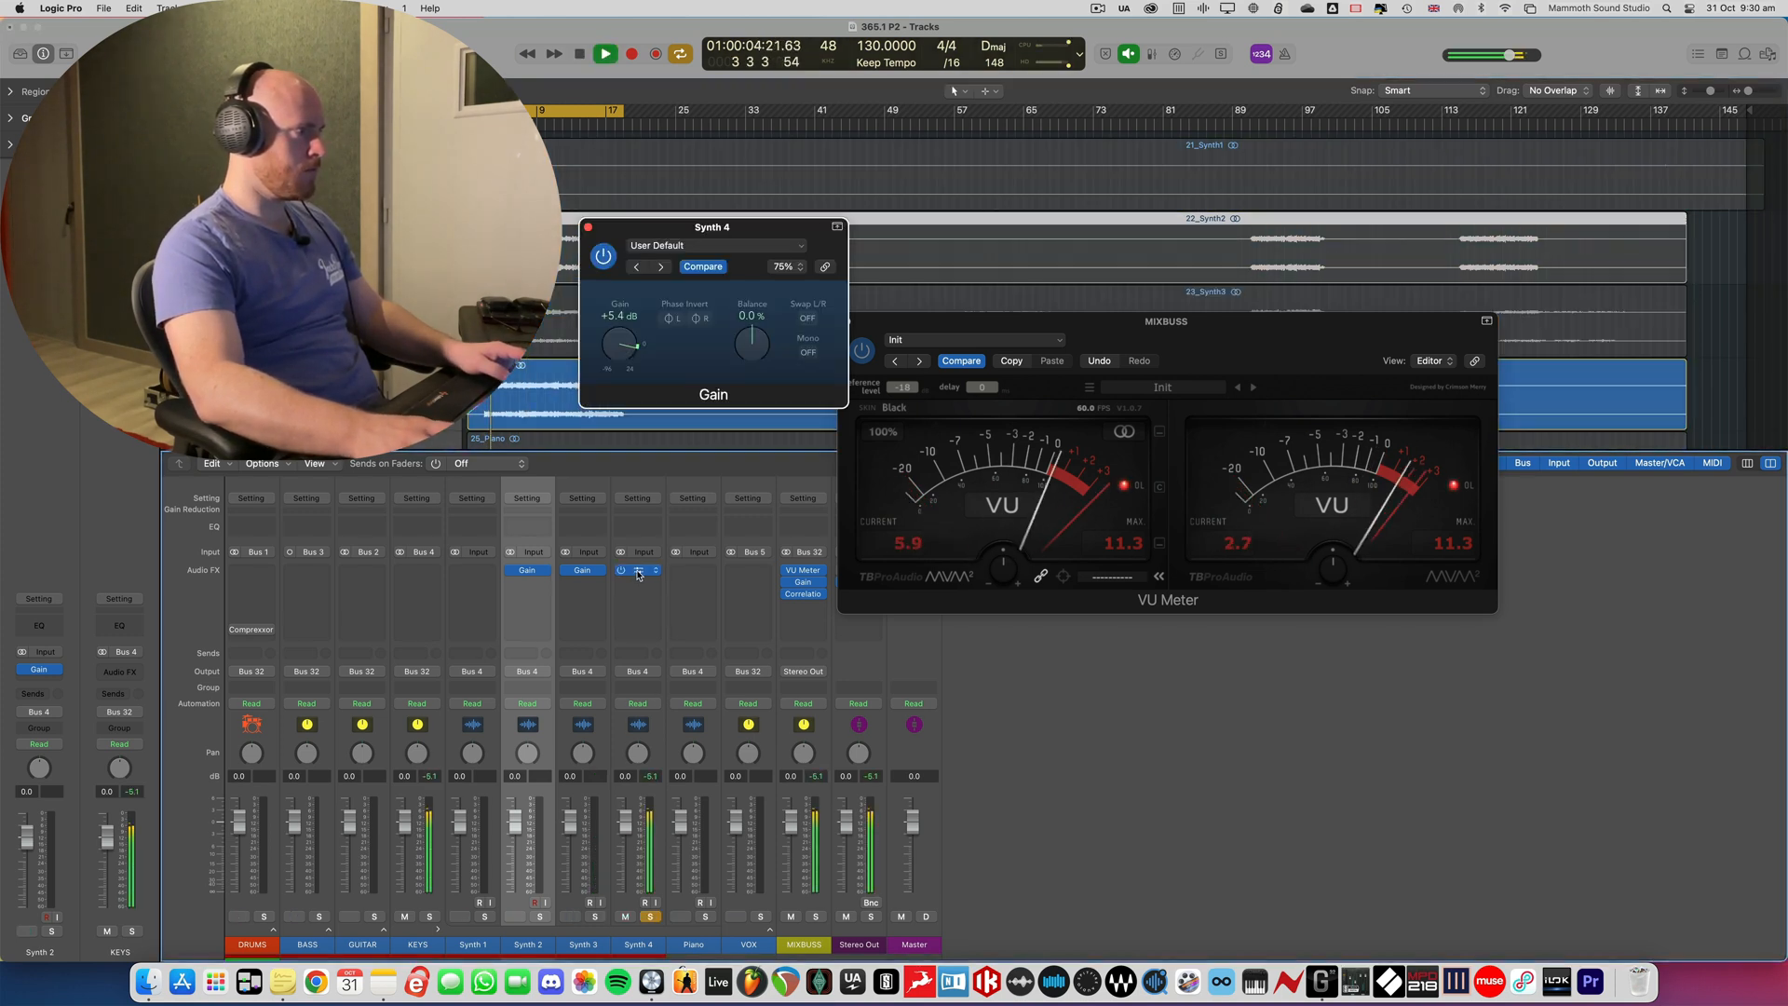
- Set the Gain plug-in on Synth 4 to -0.1 dB during playback, and close the Gain and VU Meter windows
{"action": "left_click_drag", "start_coordinate": [618, 343], "coordinate": [617, 352]}
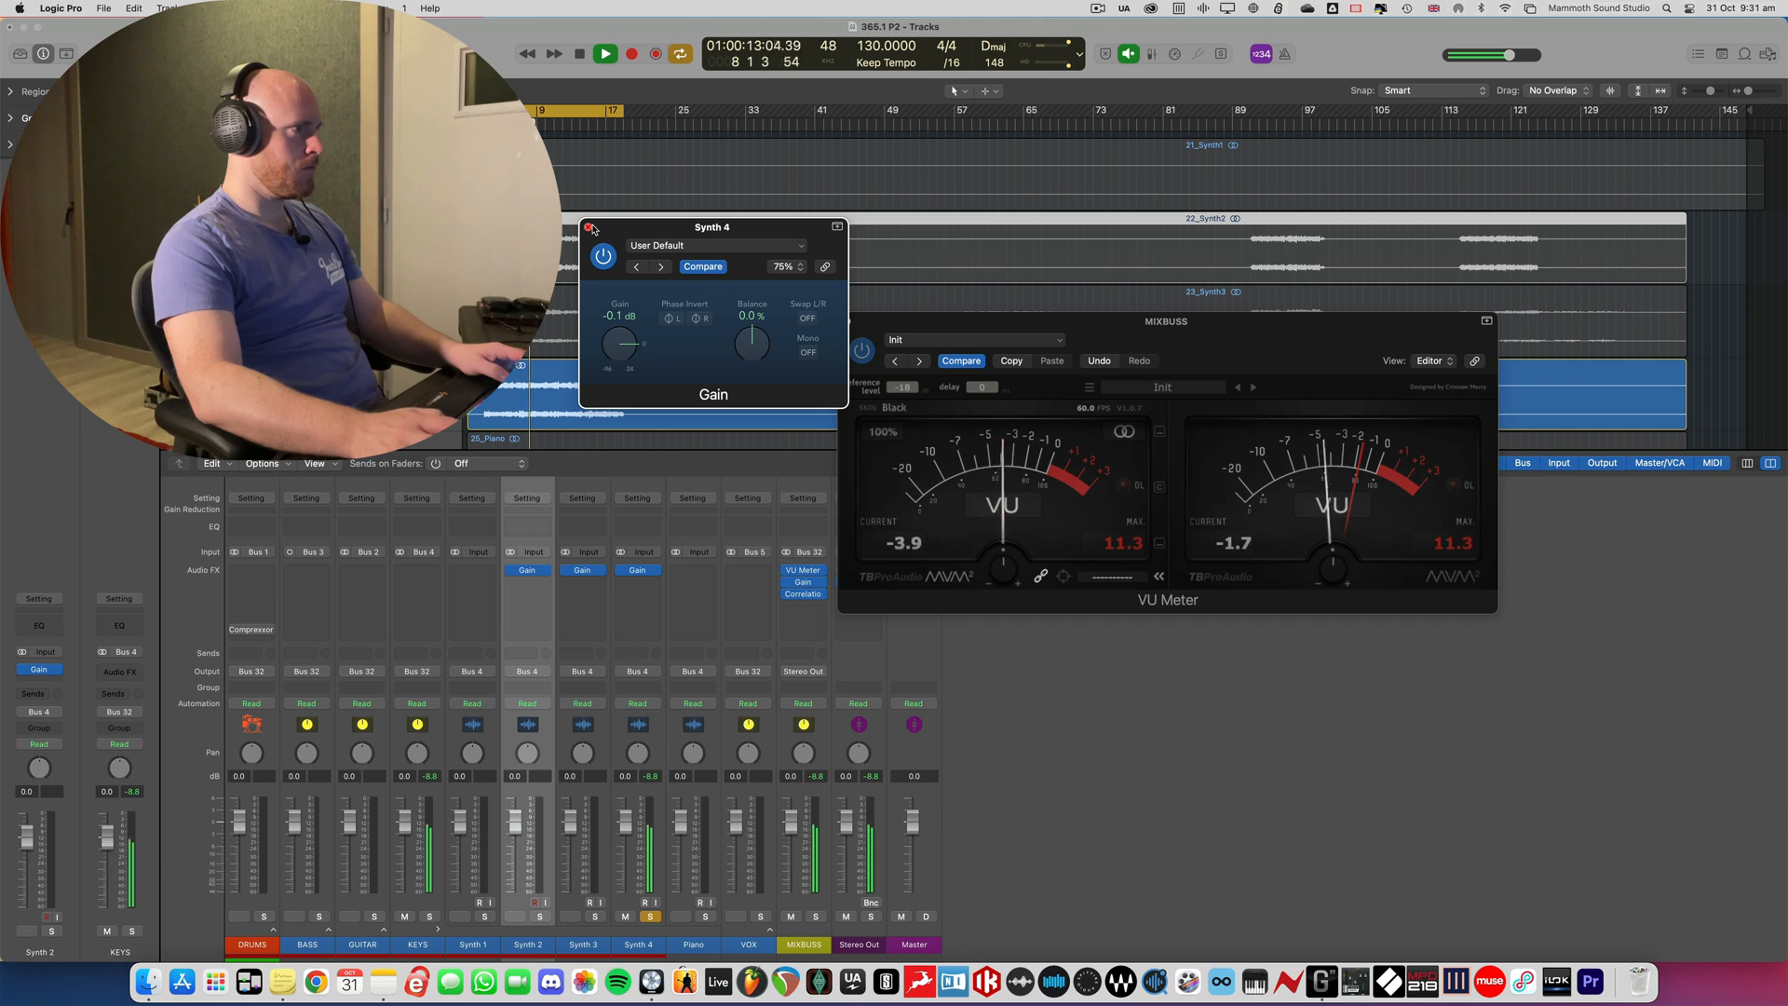
{"action": "left_click", "coordinate": [590, 227]}
{"action": "key", "text": "space"}
{"action": "left_click", "coordinate": [848, 323]}
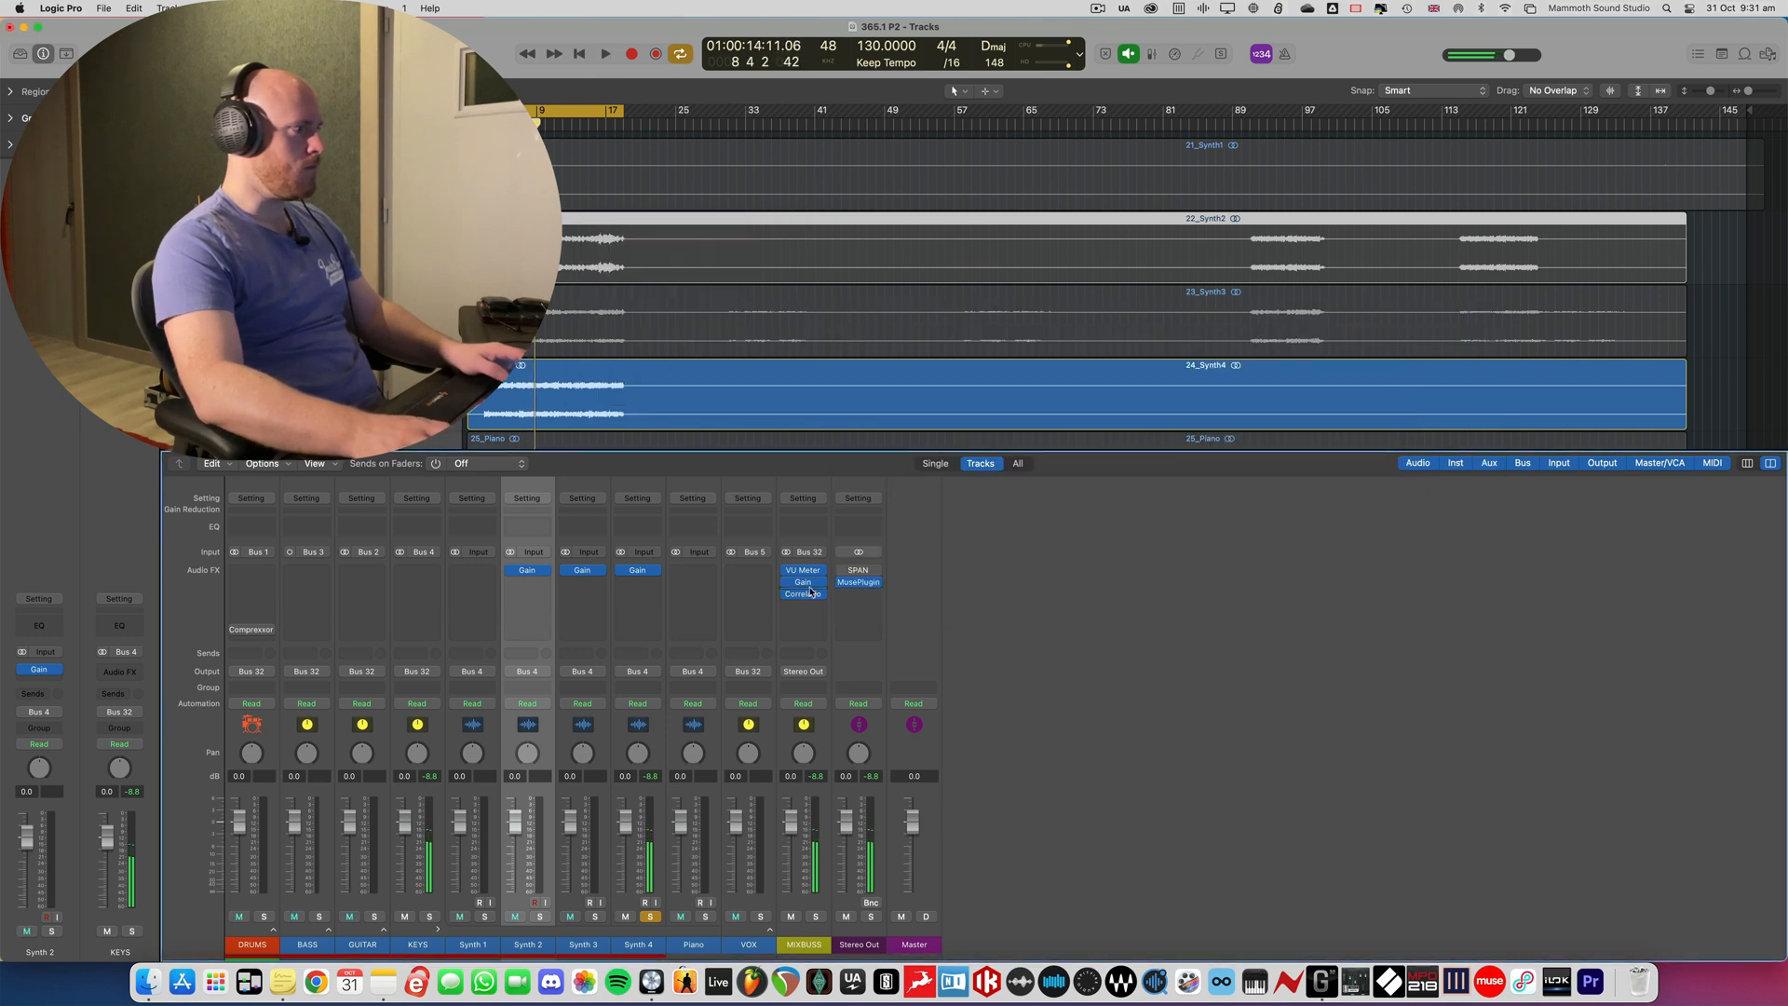
- Select the Synth 2, Synth 3 and Synth 4 channels together and pull their faders down to -∞
{"action": "left_click_drag", "start_coordinate": [535, 897], "coordinate": [532, 895]}
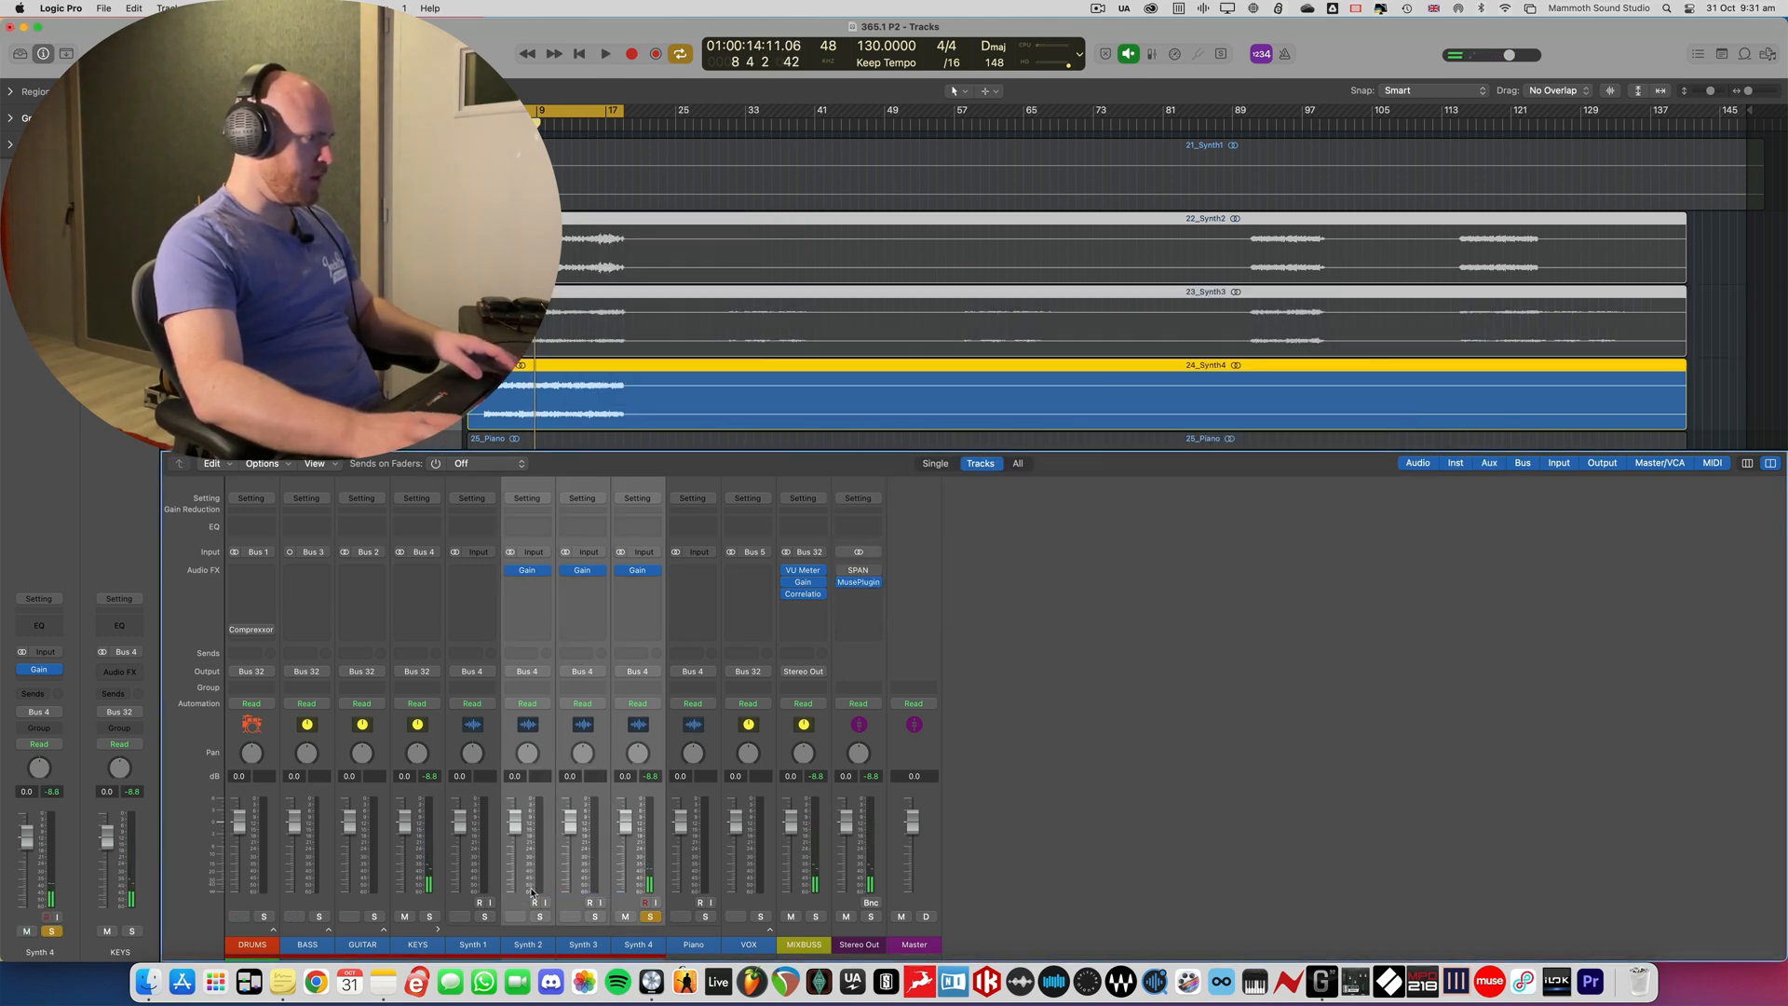
{"action": "left_click_drag", "start_coordinate": [515, 823], "coordinate": [497, 972]}
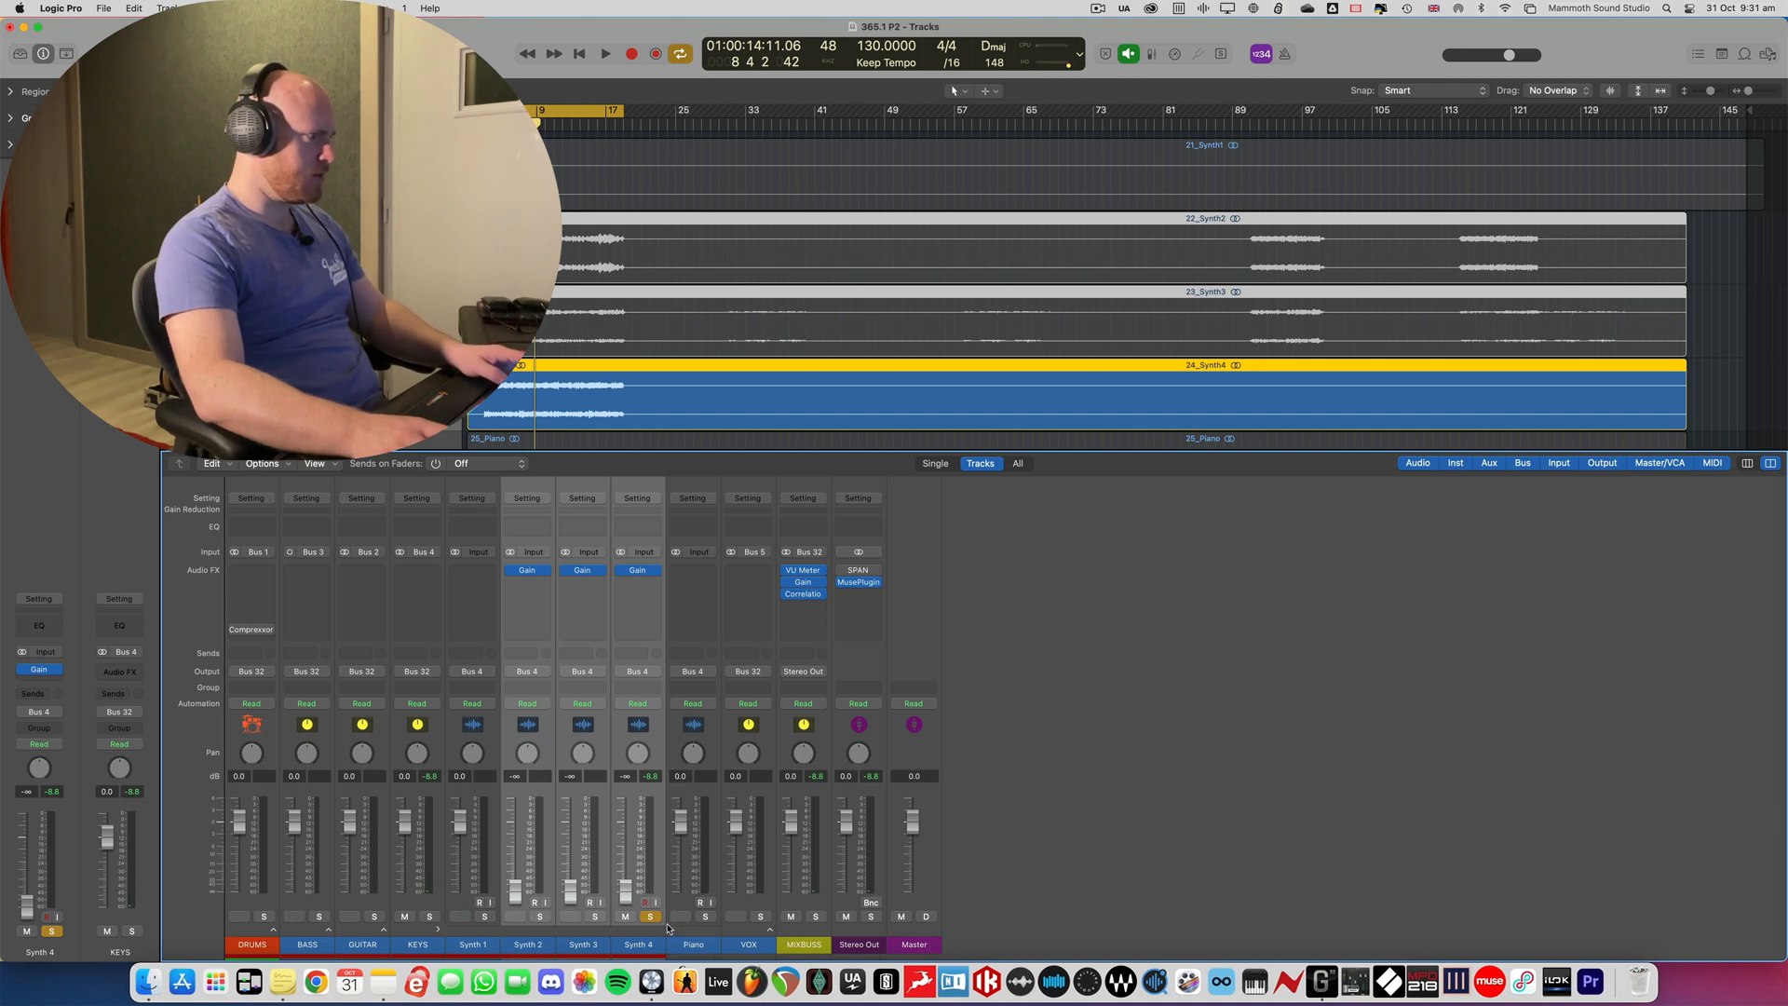
- Clear the solo and, during playback, set Synth 4's fader to -8.6 dB and Synth 3's to -13.4 dB, muting each once set
{"action": "key", "text": "super+a"}
{"action": "key", "text": "space"}
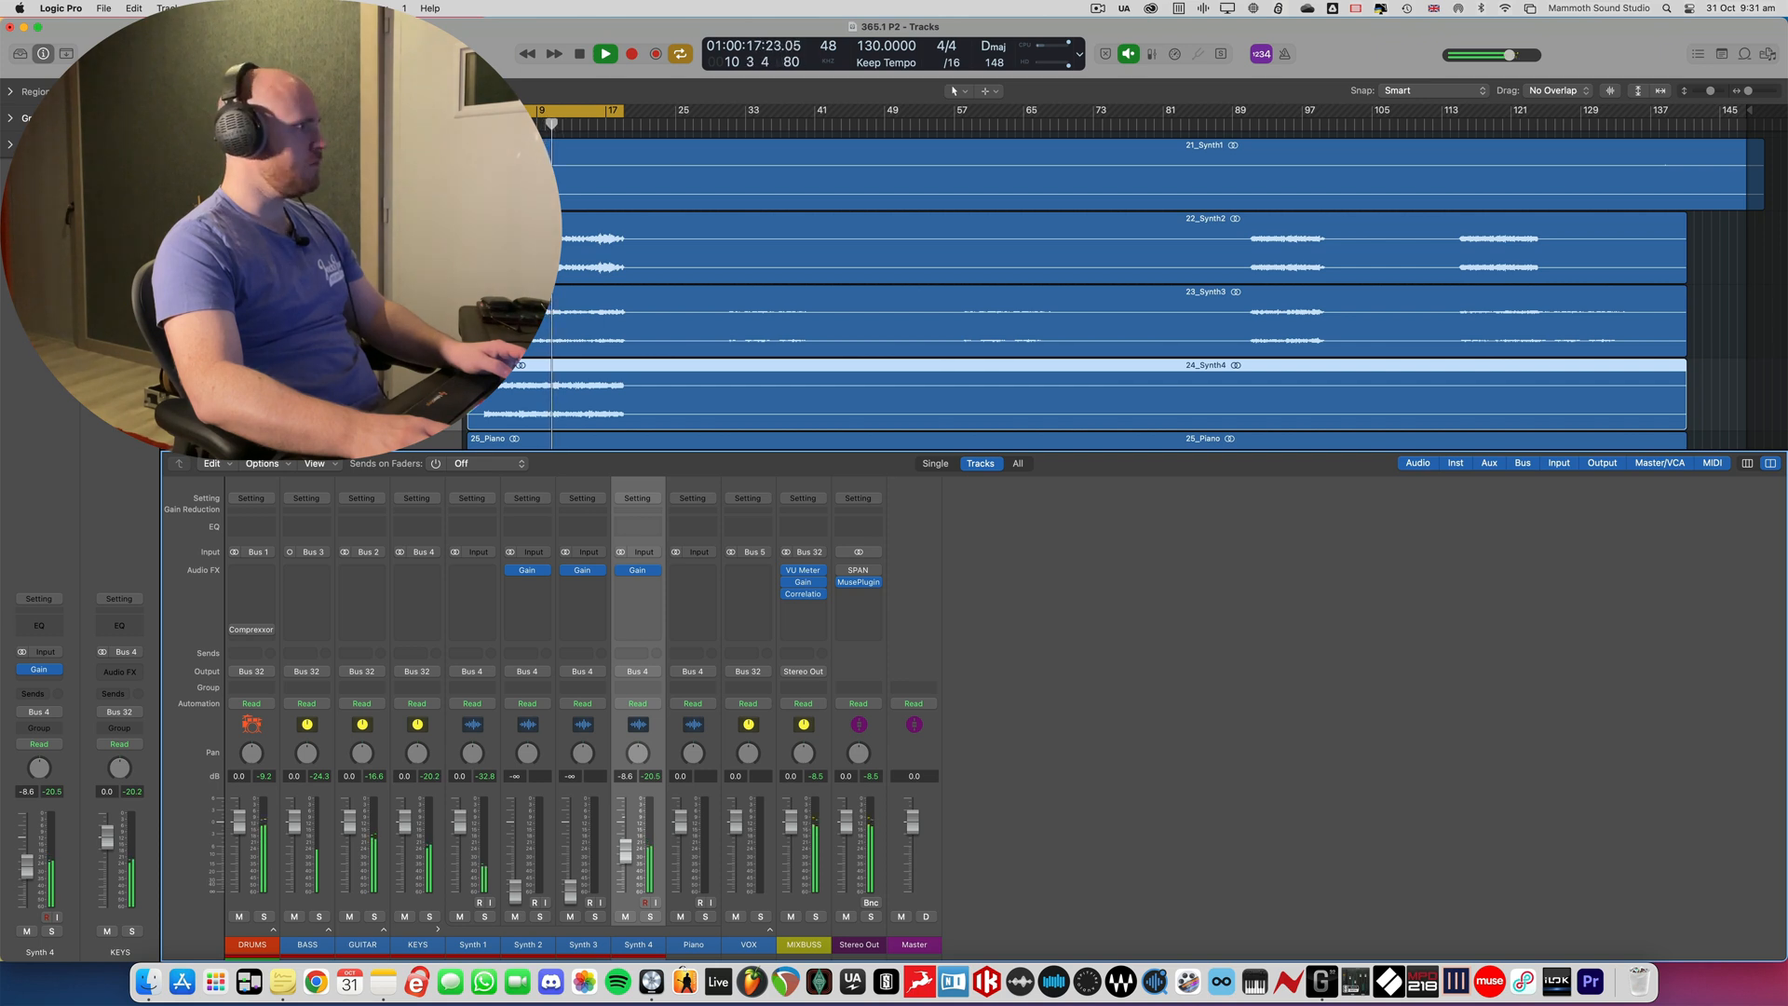
{"action": "left_click", "coordinate": [625, 916]}
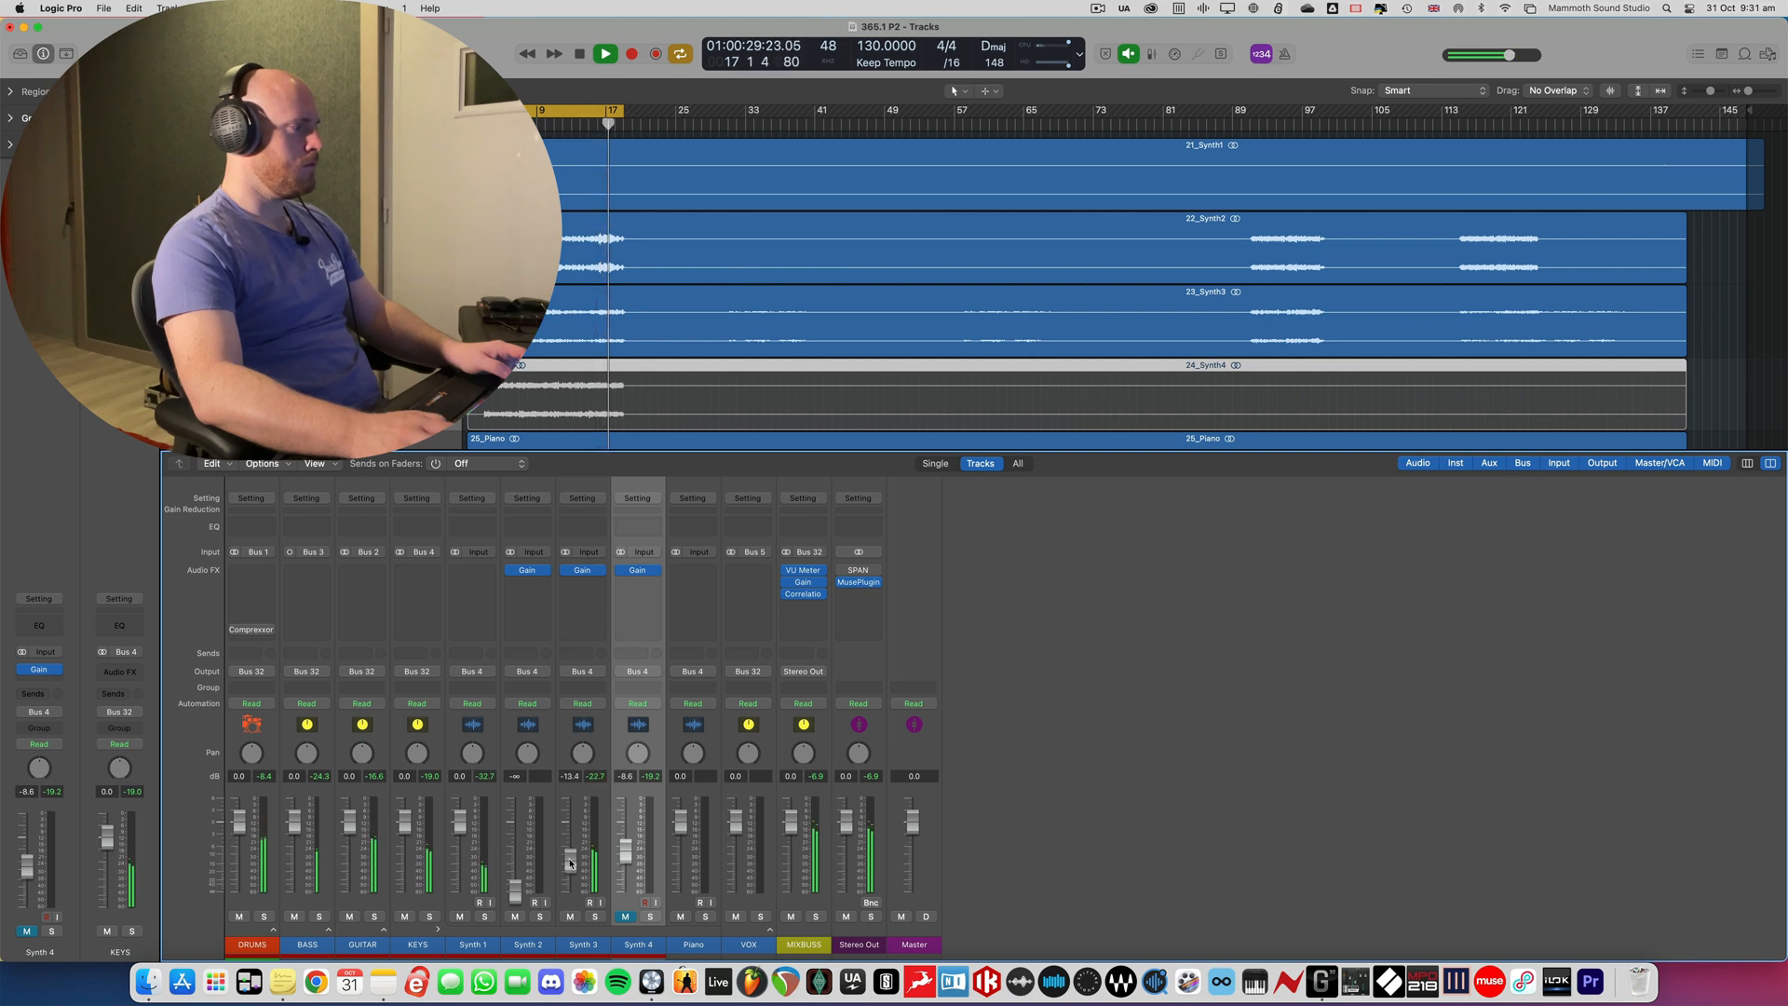
{"action": "left_click", "coordinate": [570, 916]}
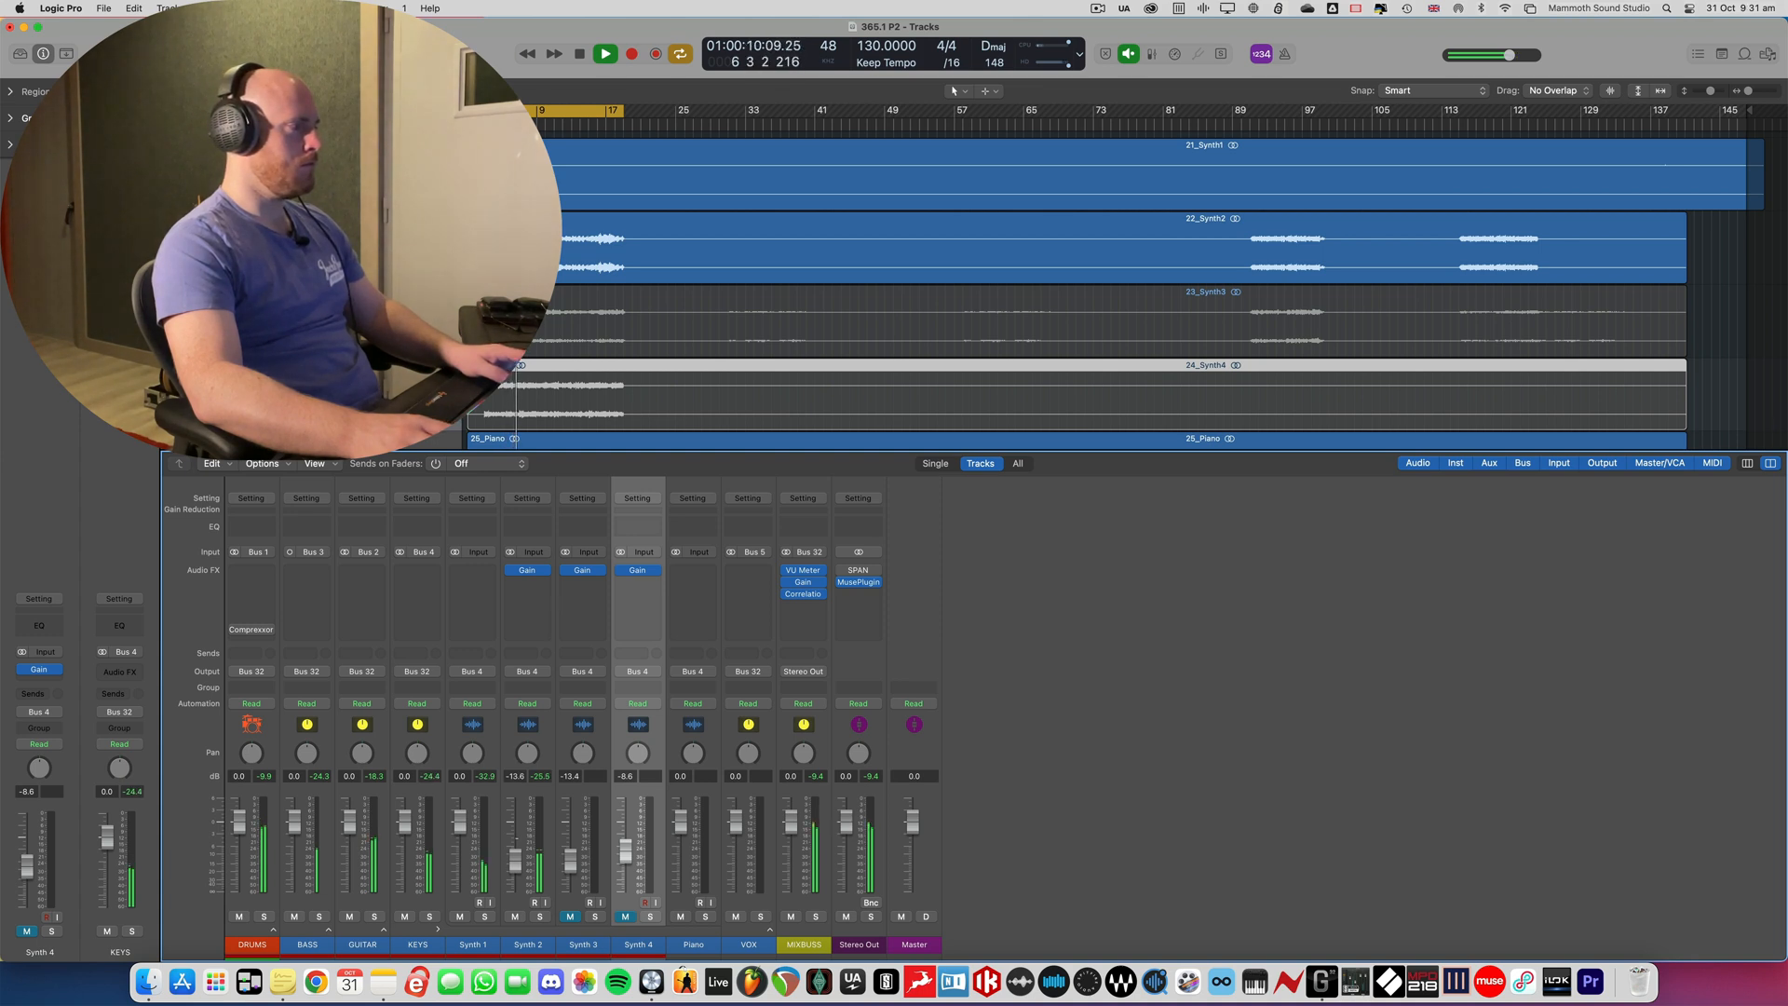
- Set Synth 2's fader to -13.8 dB, unmute Synth 3 and Synth 4, and stop playback after hearing them together
{"action": "left_click", "coordinate": [569, 917]}
{"action": "left_click", "coordinate": [625, 918]}
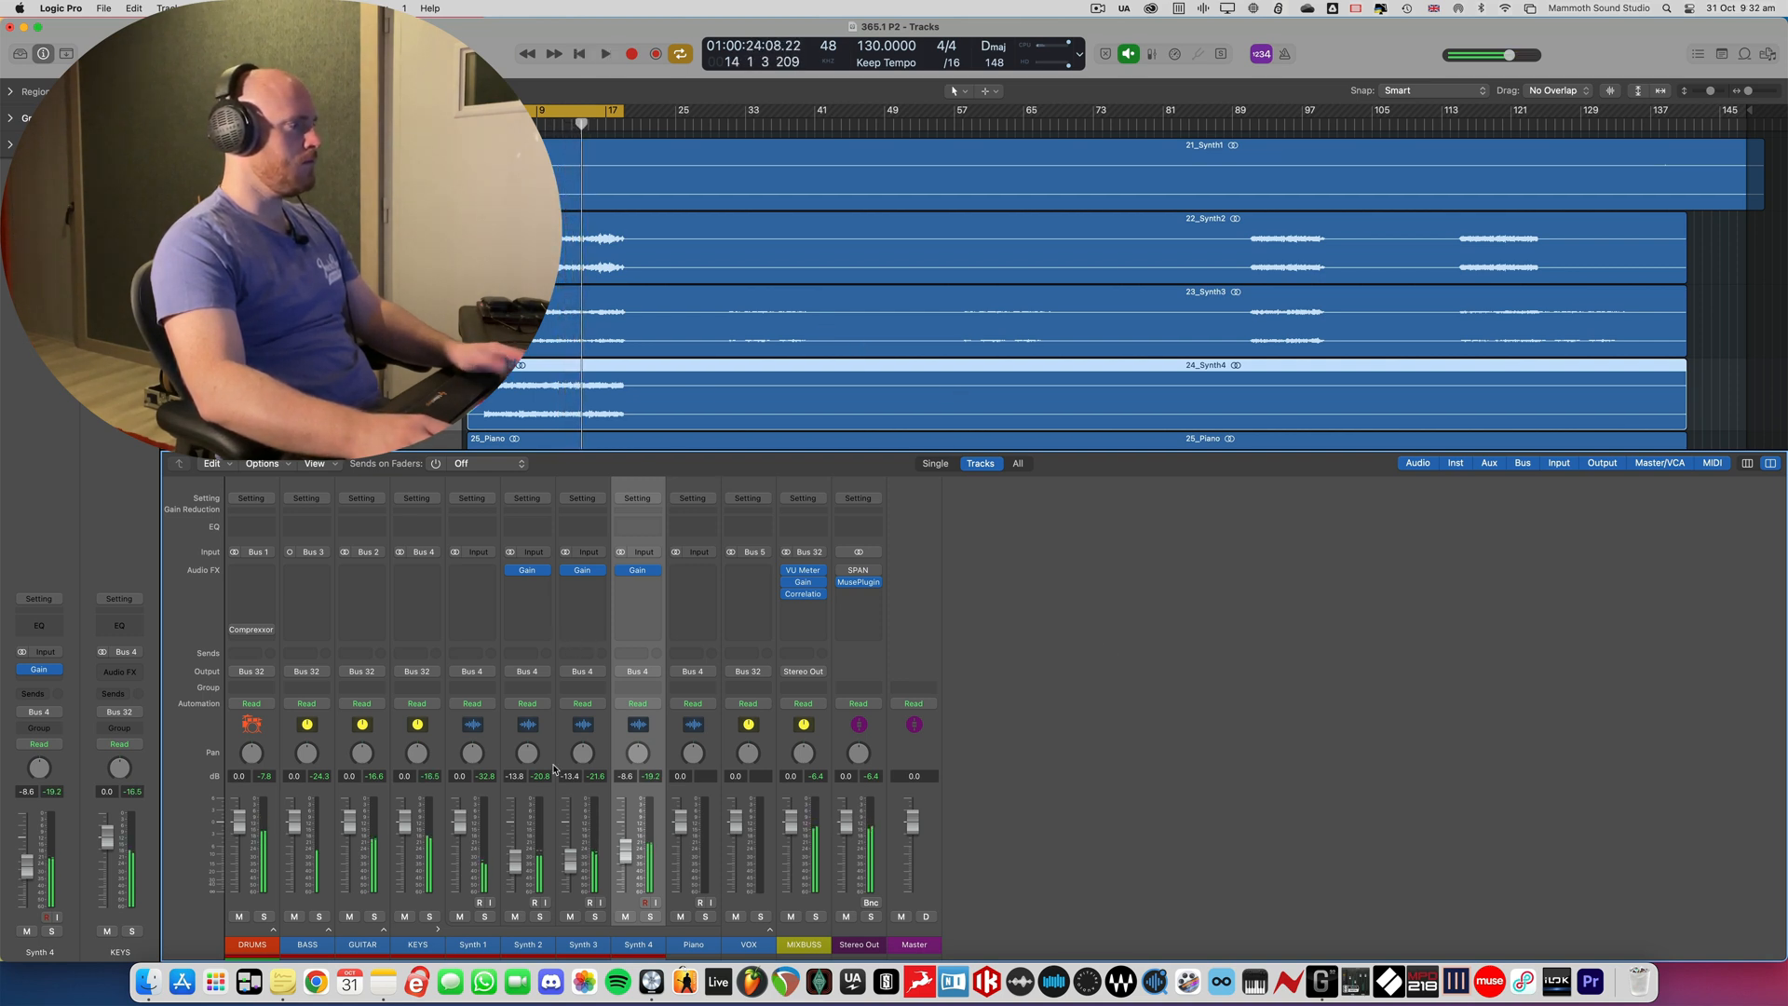
{"action": "key", "text": "space"}
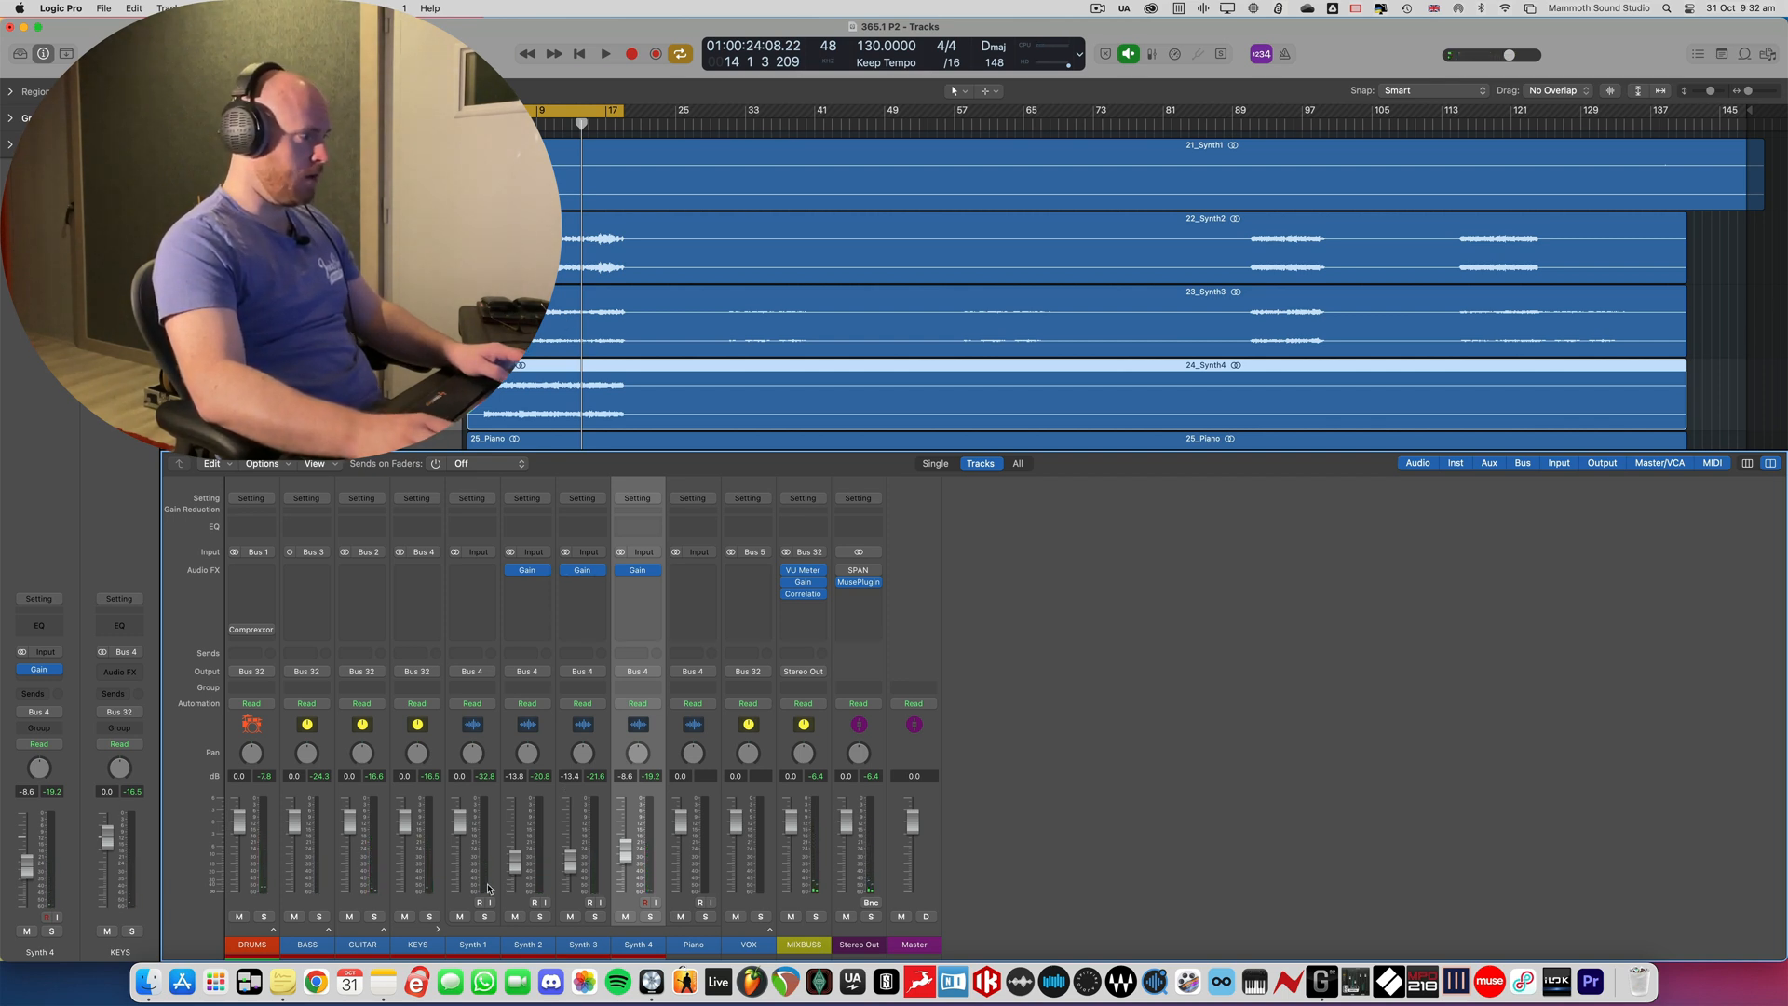
- Solo Synth 1, play it and examine its waveform enlarged against the other synth tracks, then return to the mixer
{"action": "left_click", "coordinate": [484, 918]}
{"action": "key", "text": "space"}
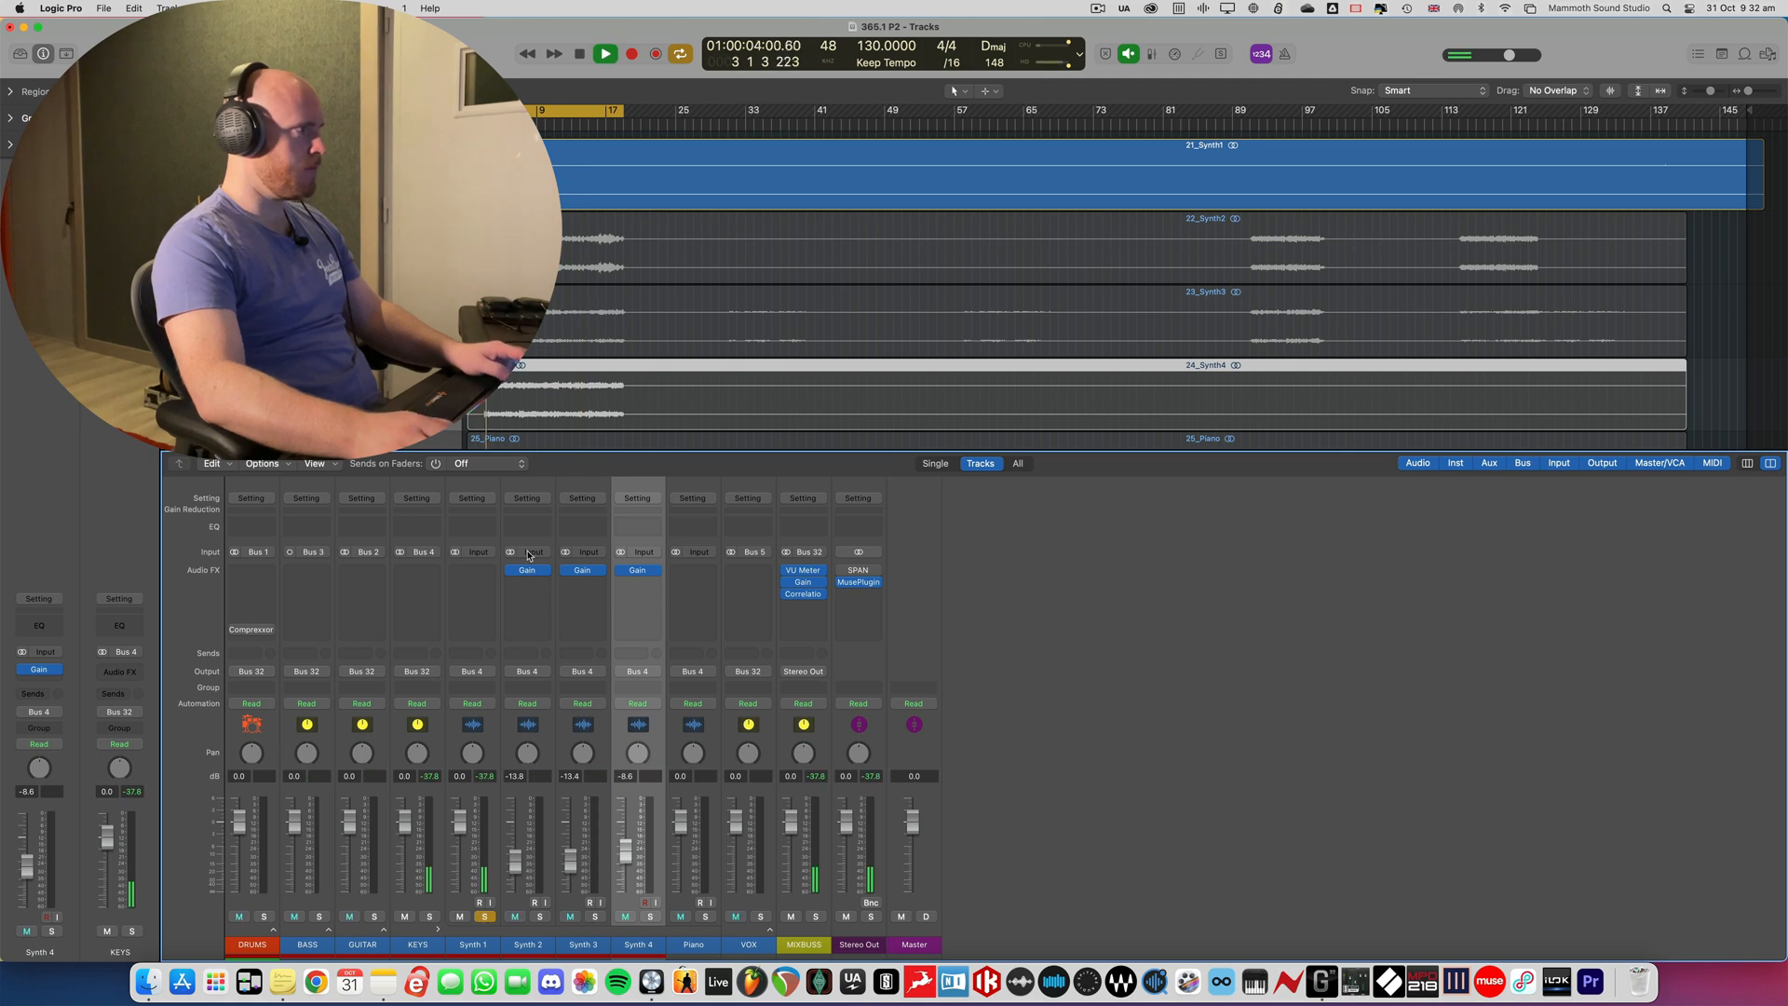
{"action": "key", "text": "x"}
{"action": "key", "text": "super+Down"}
{"action": "key", "text": "super+Down"}
{"action": "key", "text": "super+Down"}
{"action": "key", "text": "super+Down"}
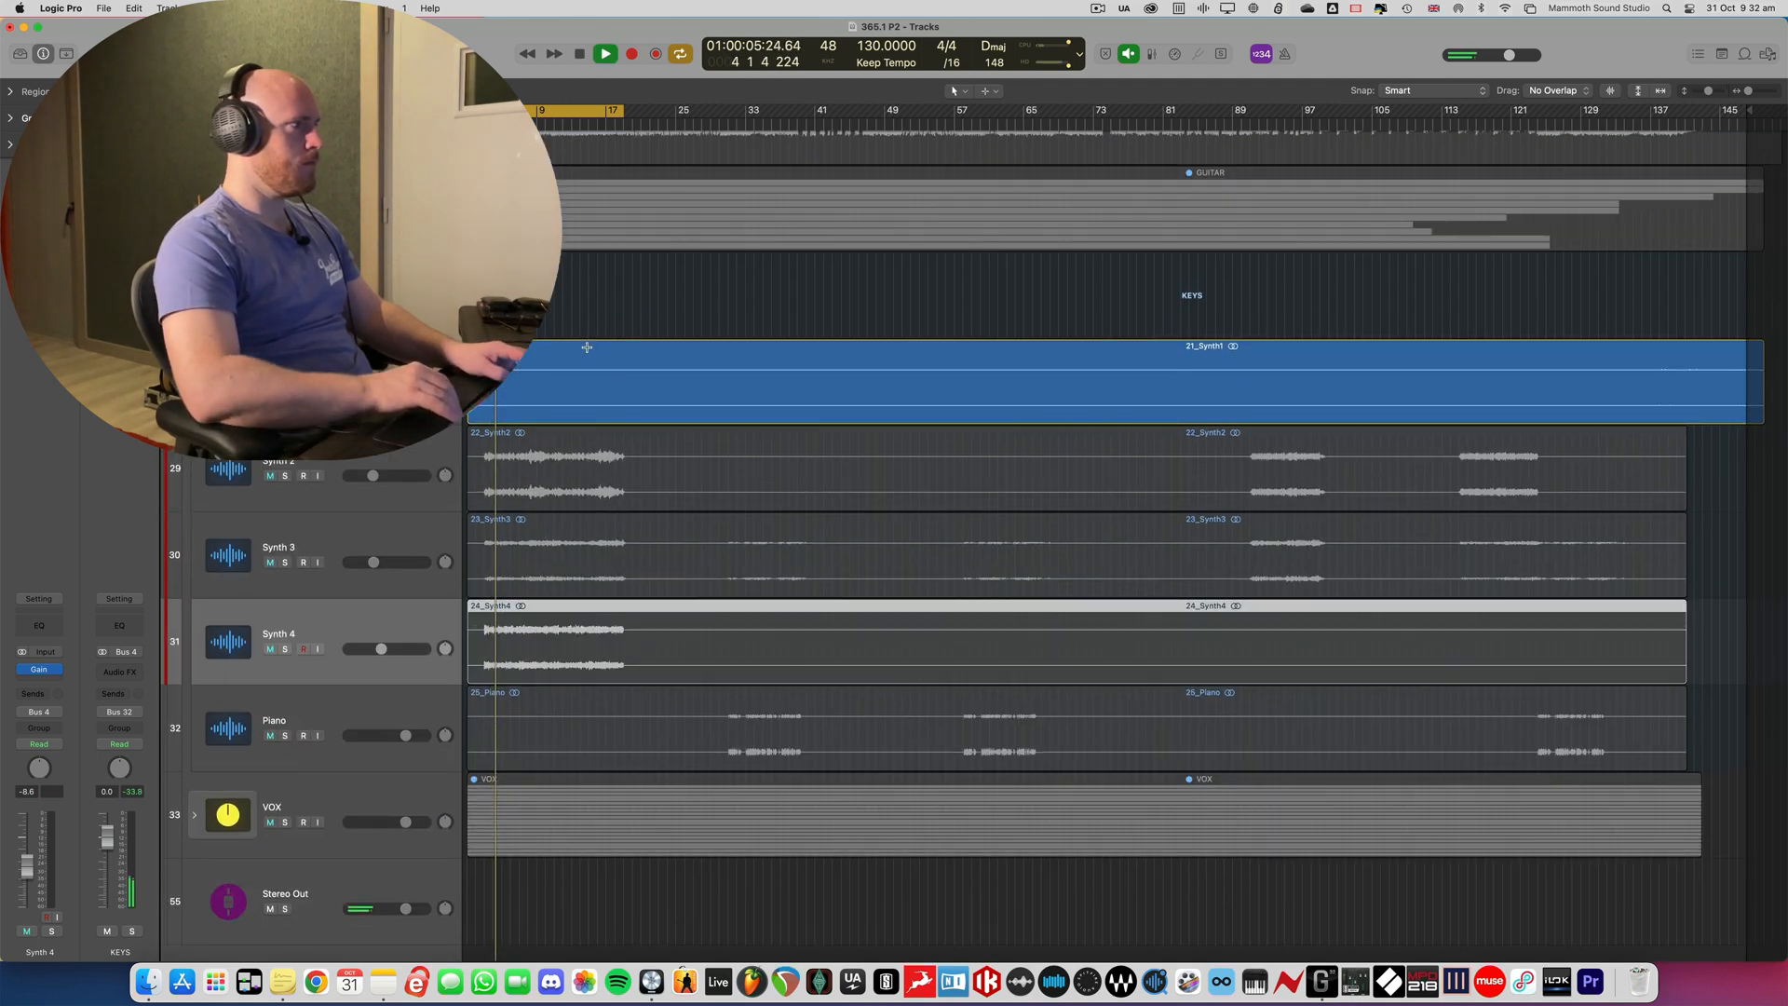
{"action": "key", "text": "super+Down"}
{"action": "key", "text": "super+Right"}
{"action": "key", "text": "super+Down"}
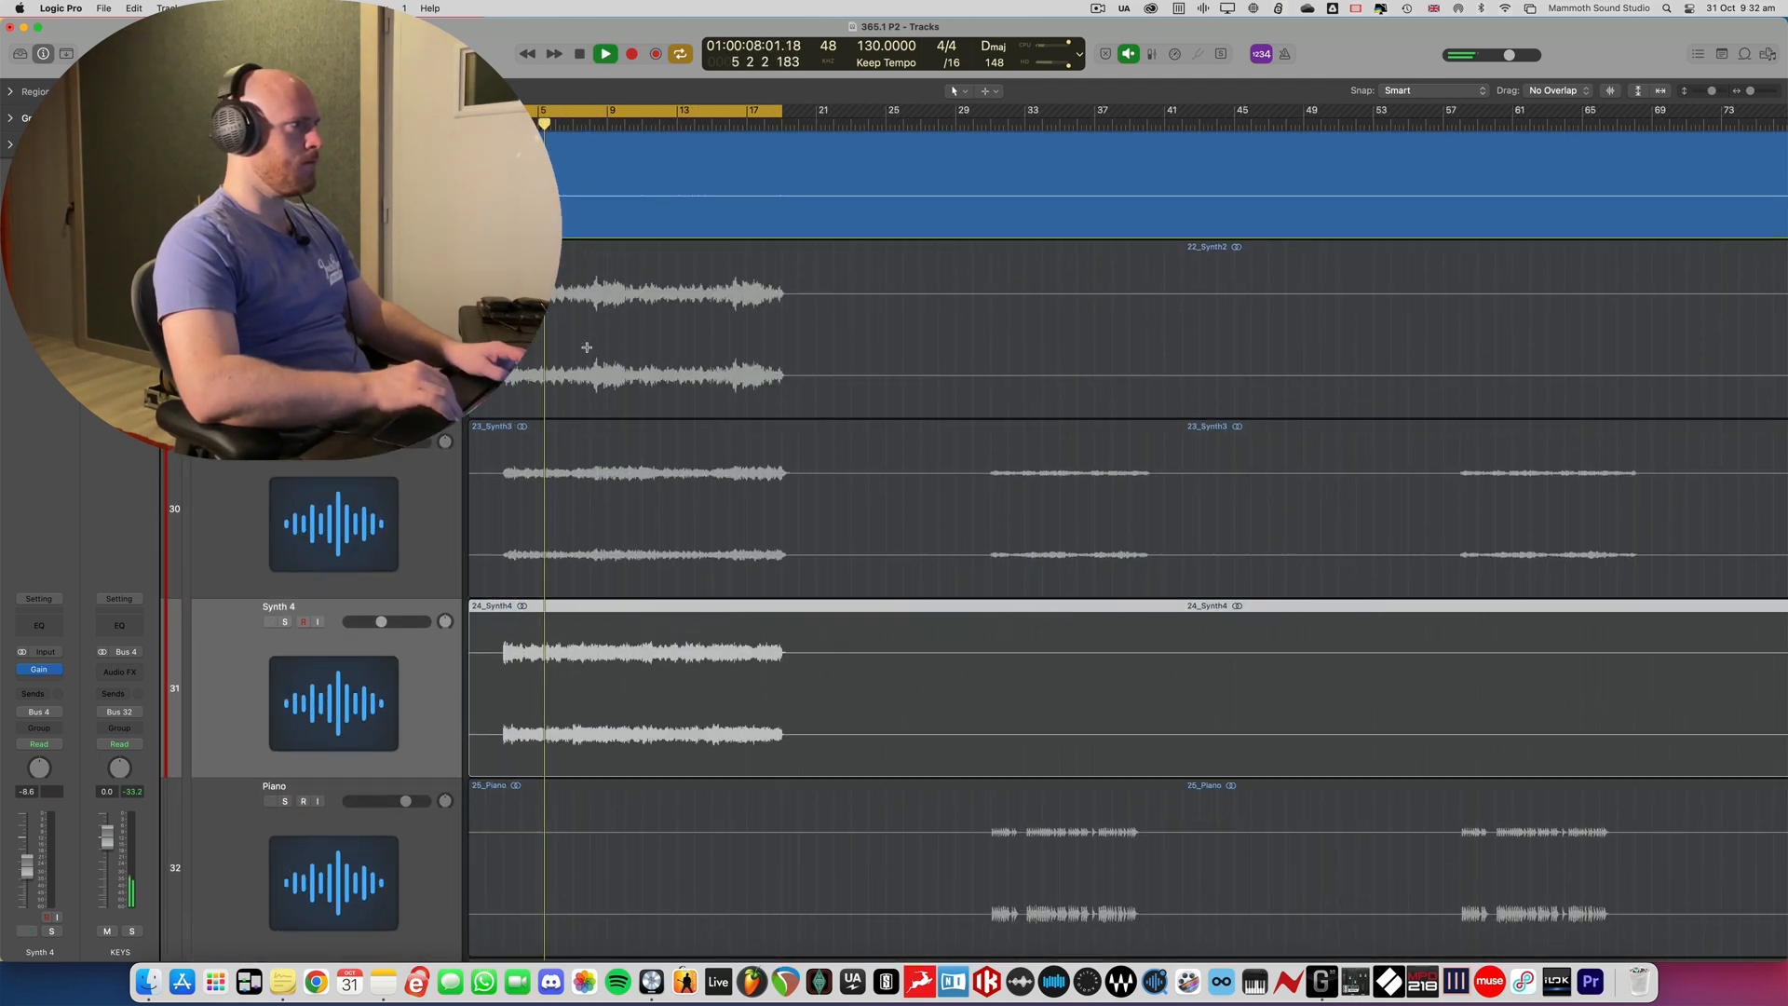
{"action": "scroll", "coordinate": [594, 448], "scroll_direction": "up", "scroll_amount": 5}
{"action": "key", "text": "space"}
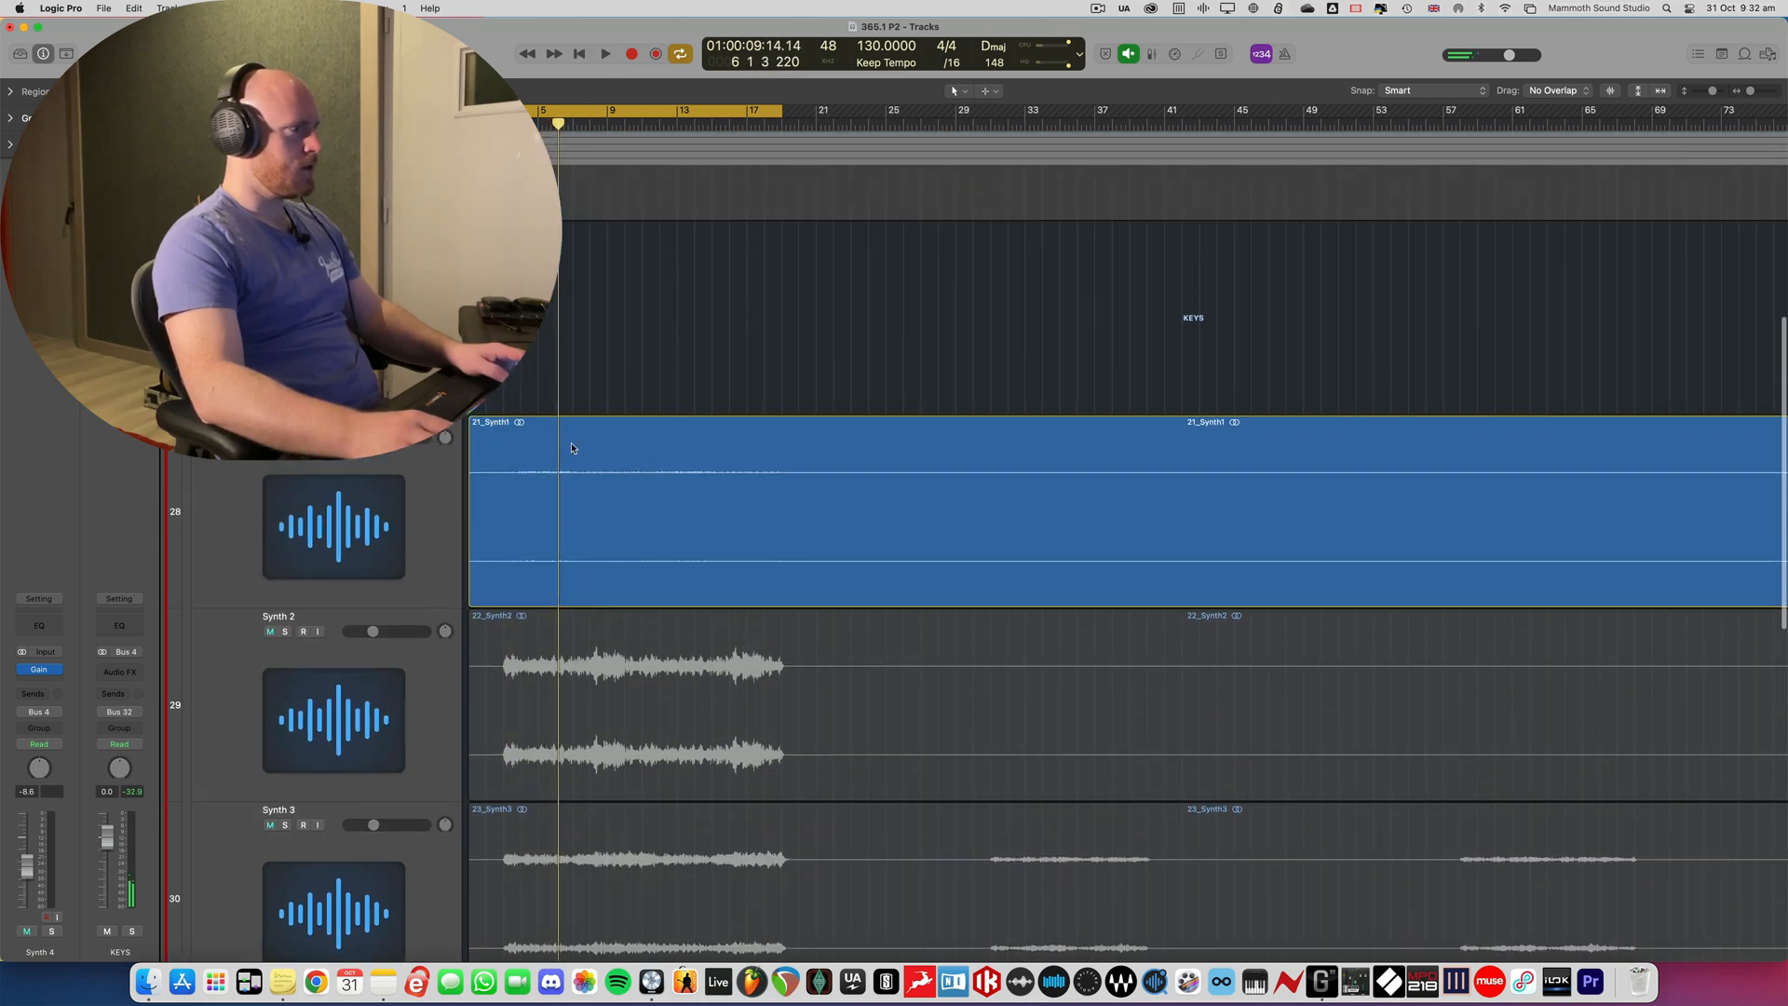
{"action": "left_click", "coordinate": [594, 448]}
{"action": "key", "text": "x"}
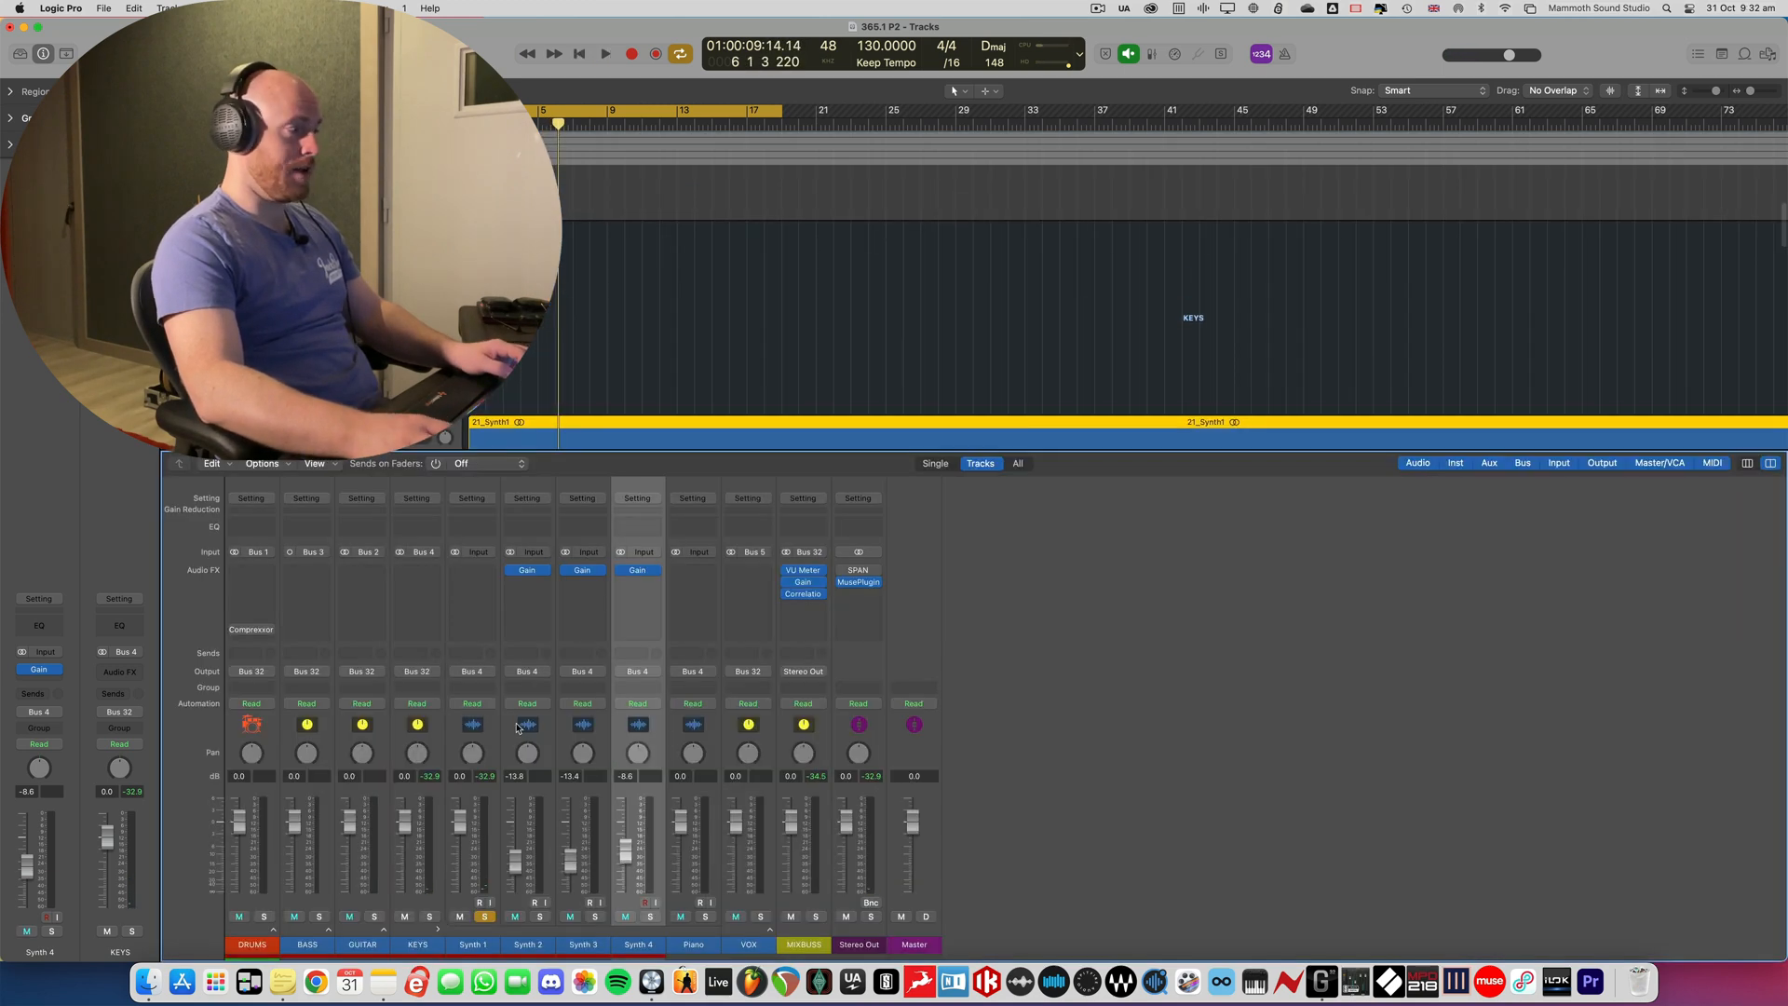
- Insert a Gain plug-in on Synth 1 and open the VU Meter on the MIXBUSS channel
{"action": "left_click", "coordinate": [473, 572]}
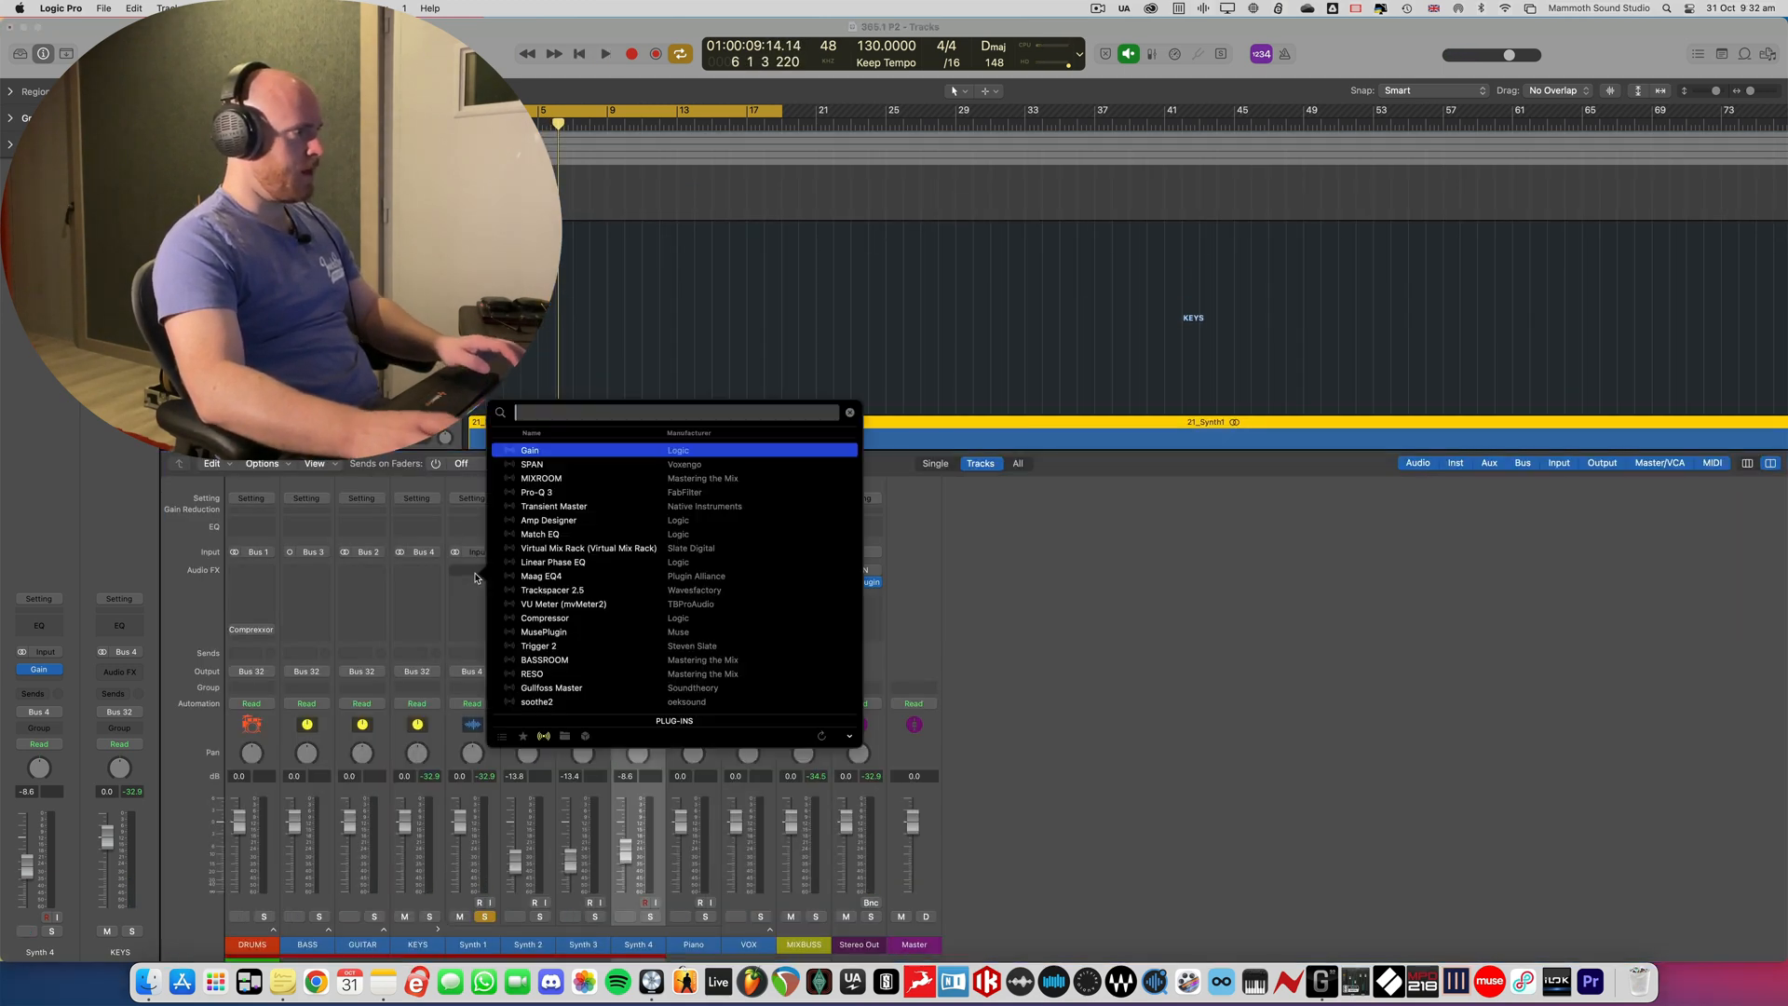
{"action": "type", "text": "gain"}
{"action": "key", "text": "Return"}
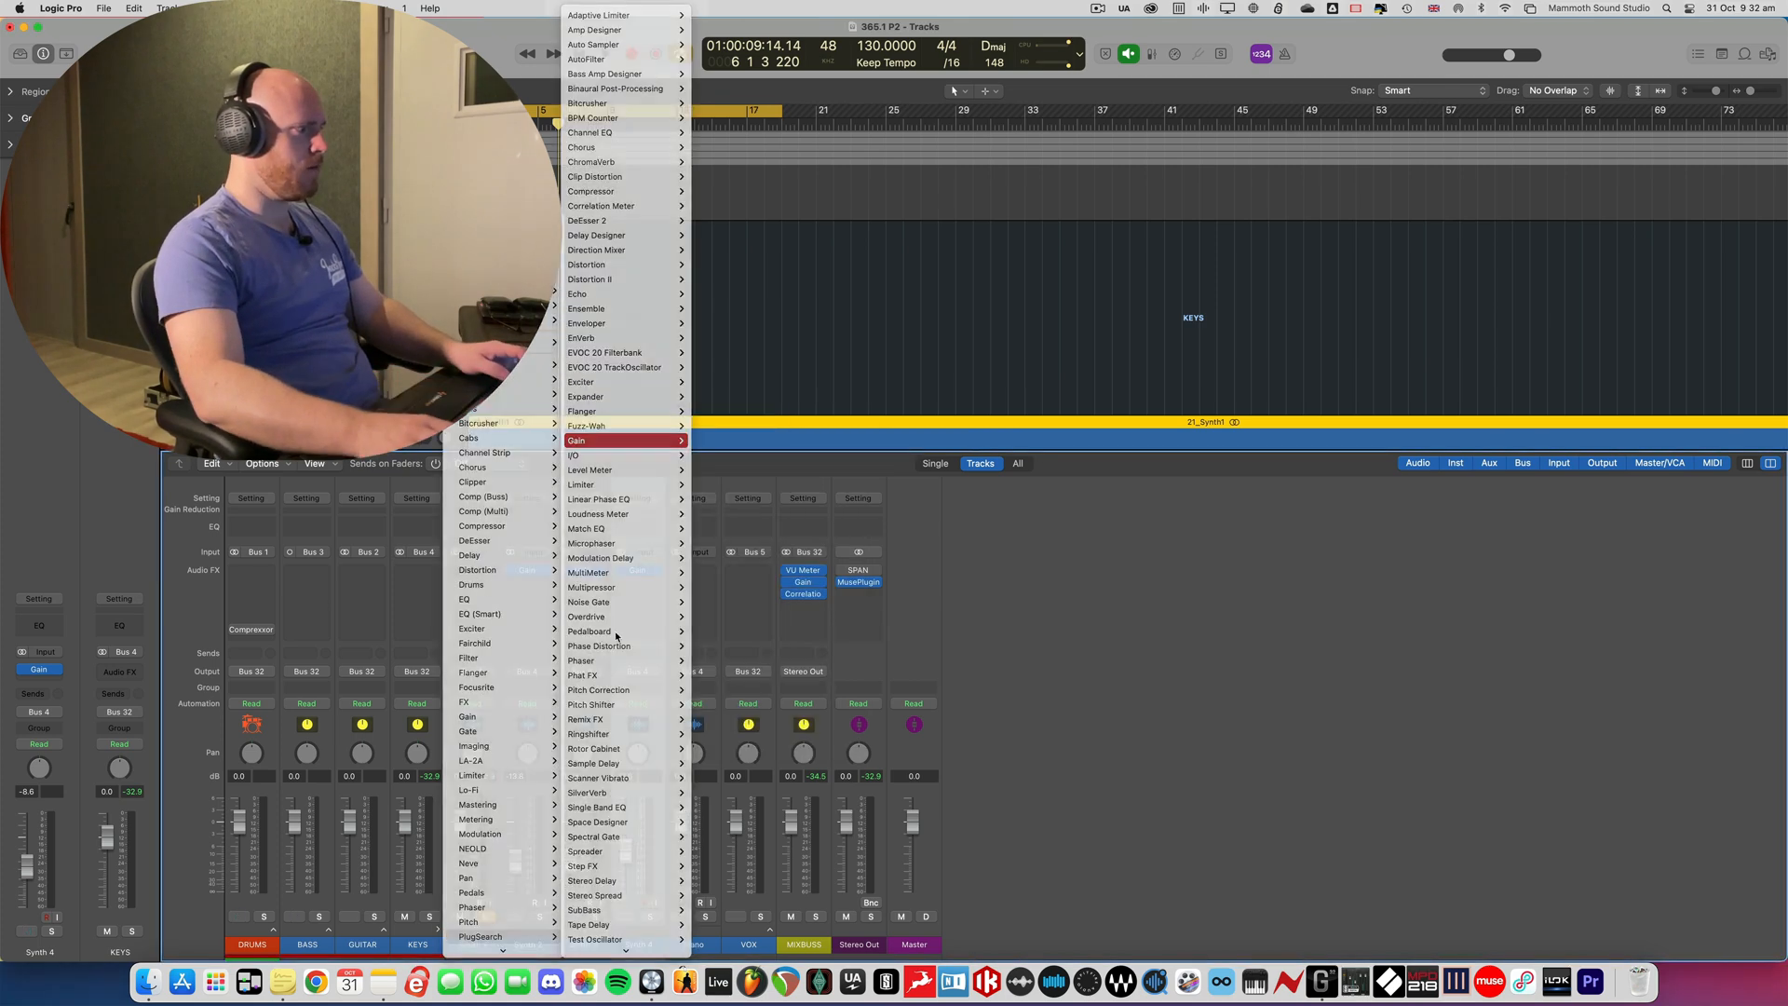
{"action": "left_click", "coordinate": [808, 572]}
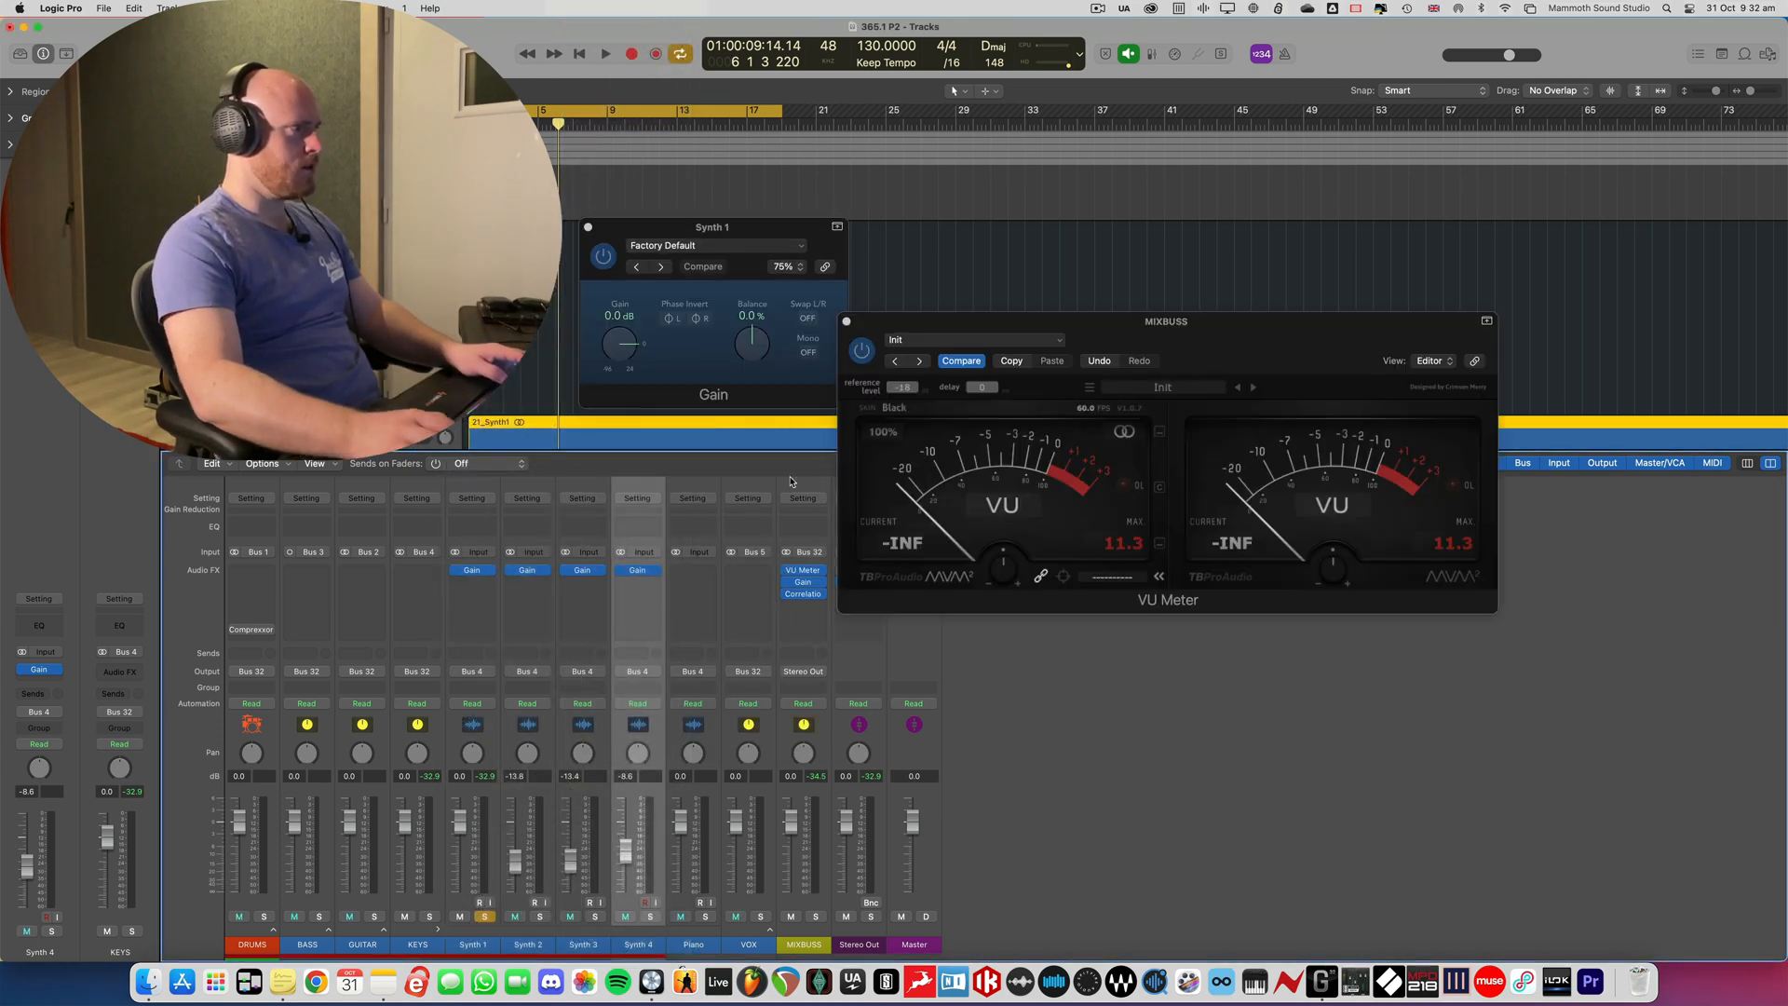
- Set Synth 1's Gain plug-in to +24.0 dB during playback against the VU Meter, and close the Gain window
{"action": "key", "text": "space"}
{"action": "left_click_drag", "start_coordinate": [623, 346], "coordinate": [619, 303]}
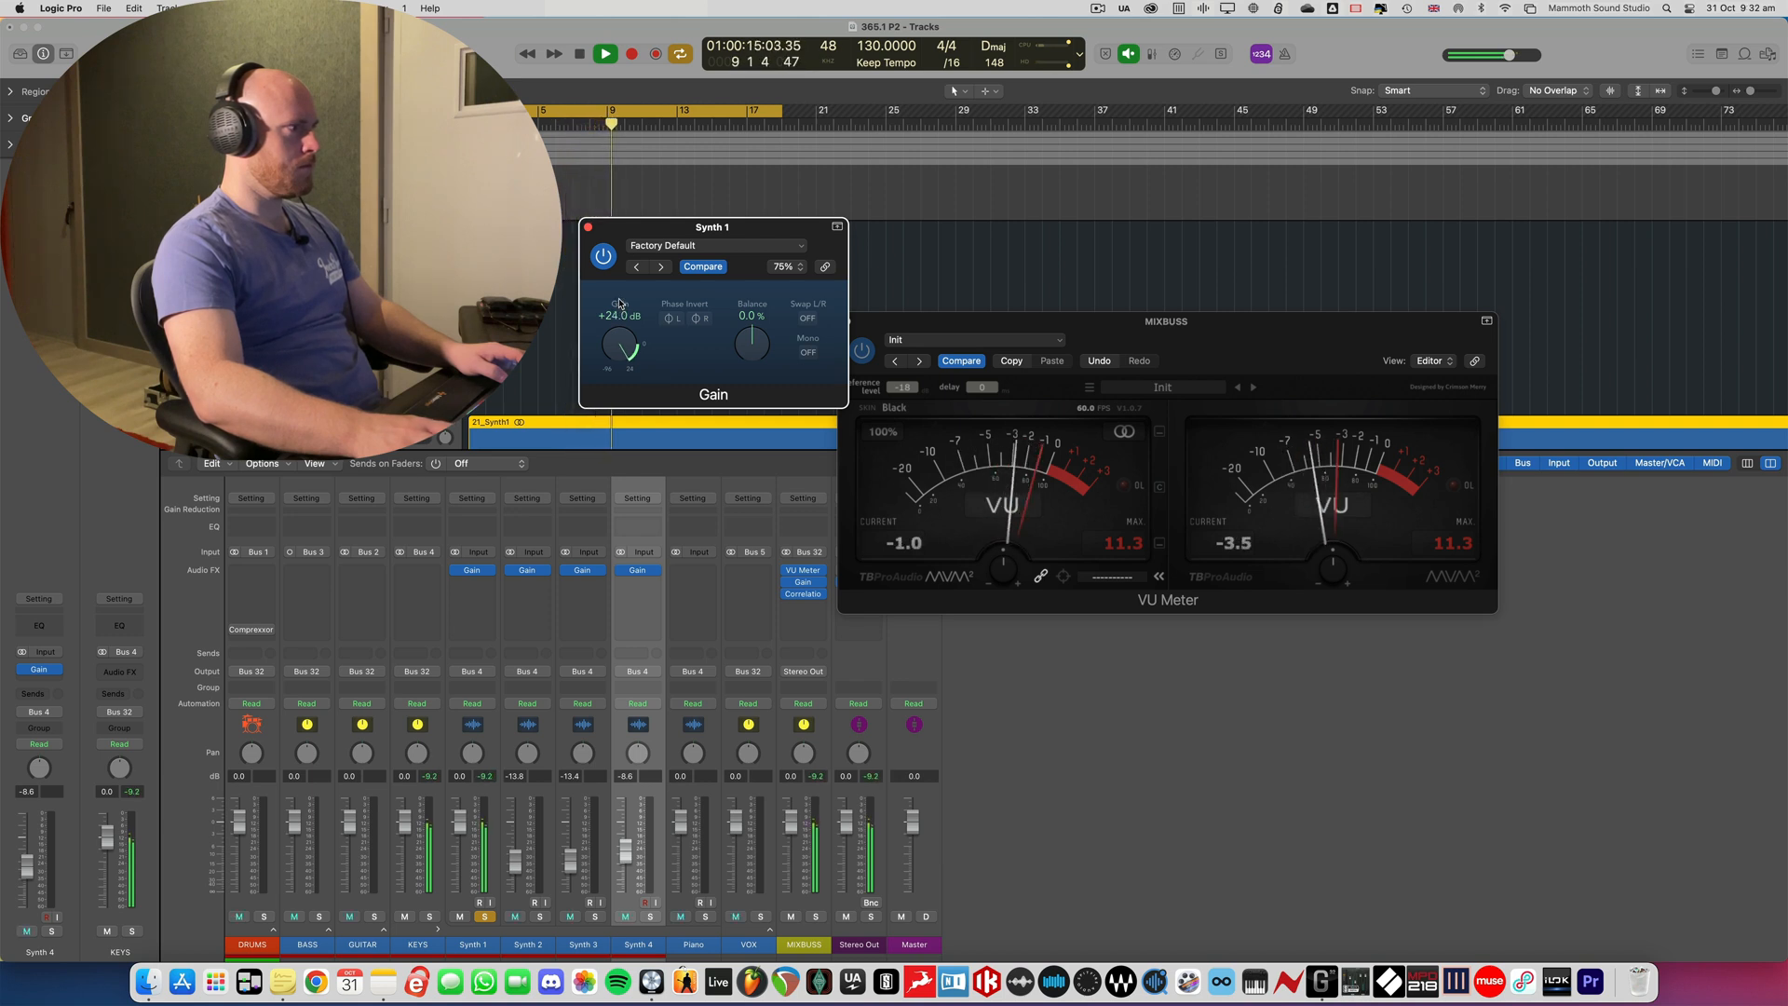
{"action": "left_click", "coordinate": [588, 226]}
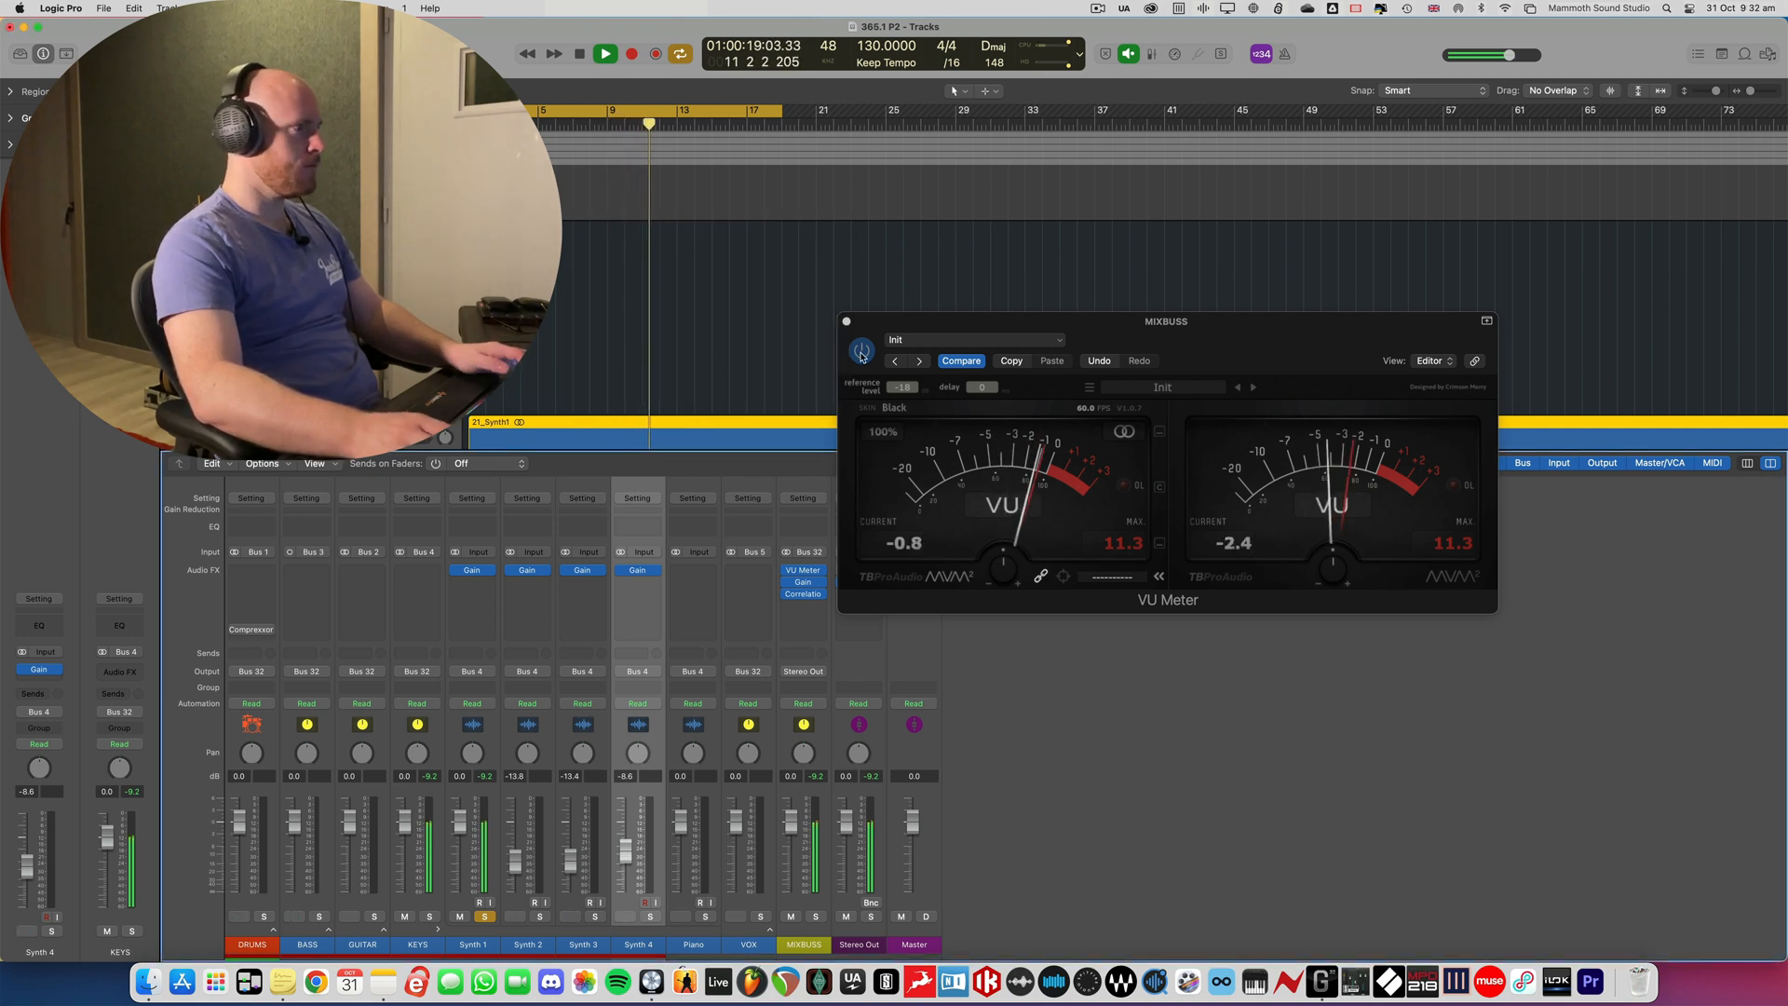
{"action": "key", "text": "space"}
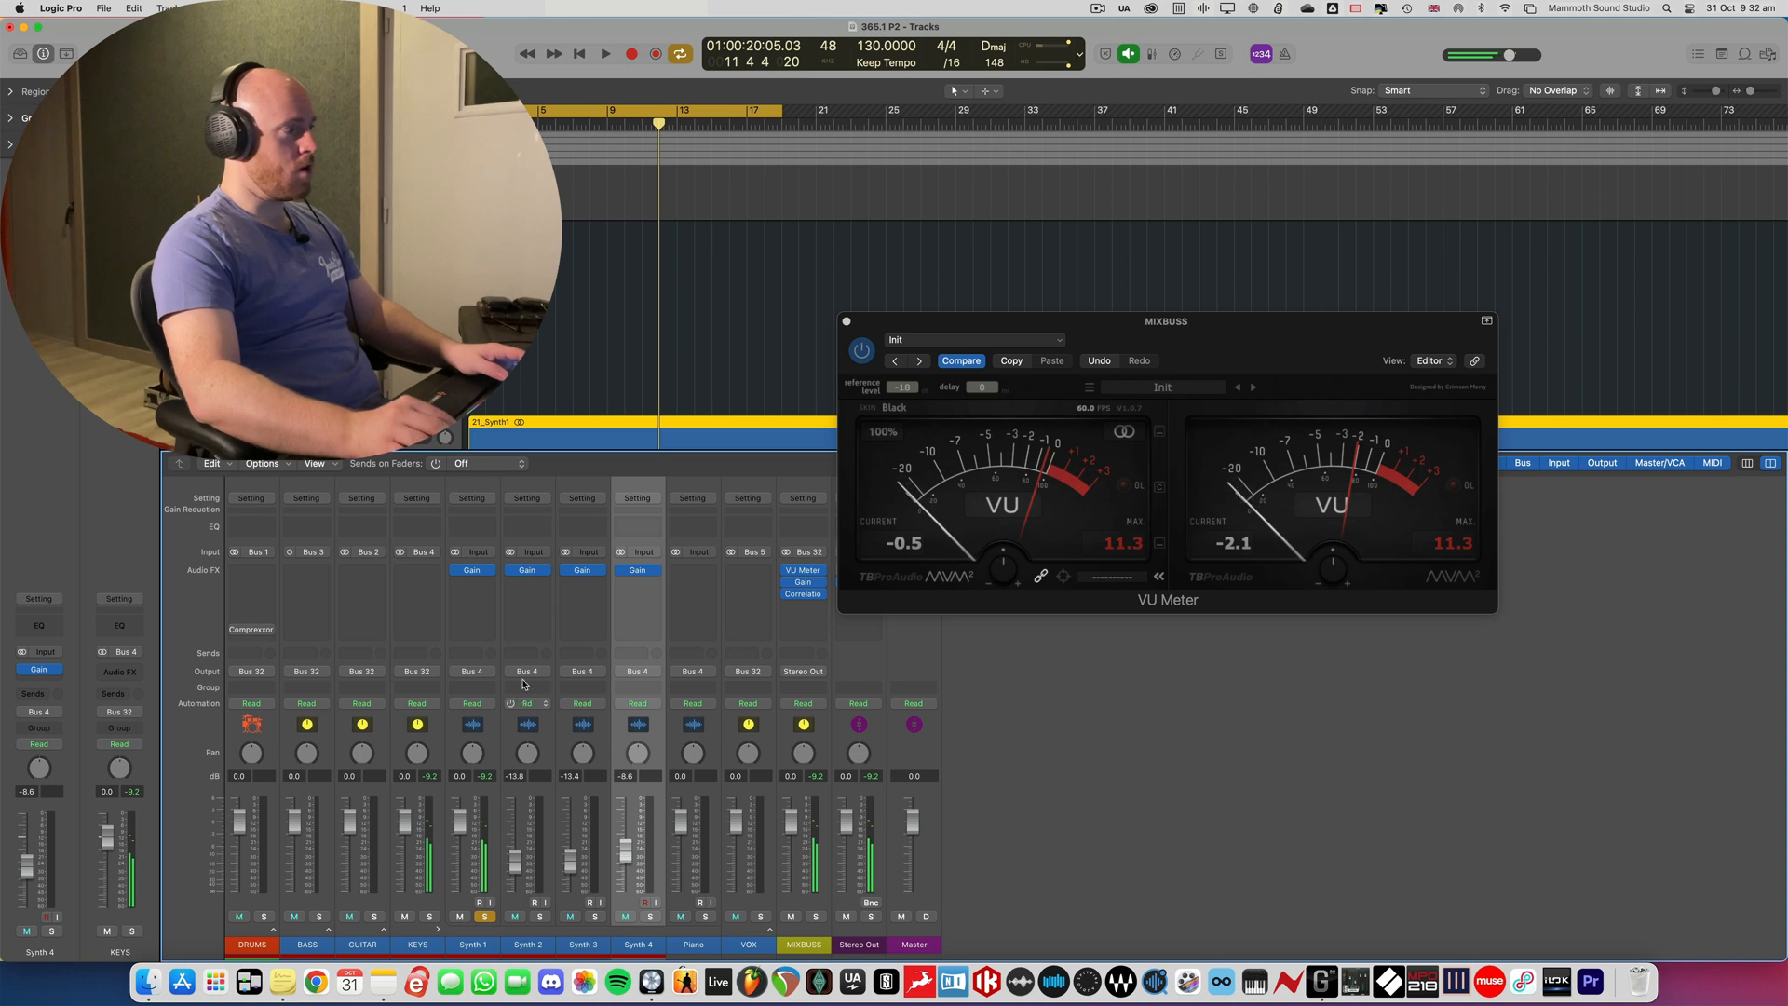
- Reopen Synth 1's Gain plug-in to check its setting, and close both the Gain and VU Meter windows
{"action": "left_click", "coordinate": [474, 571]}
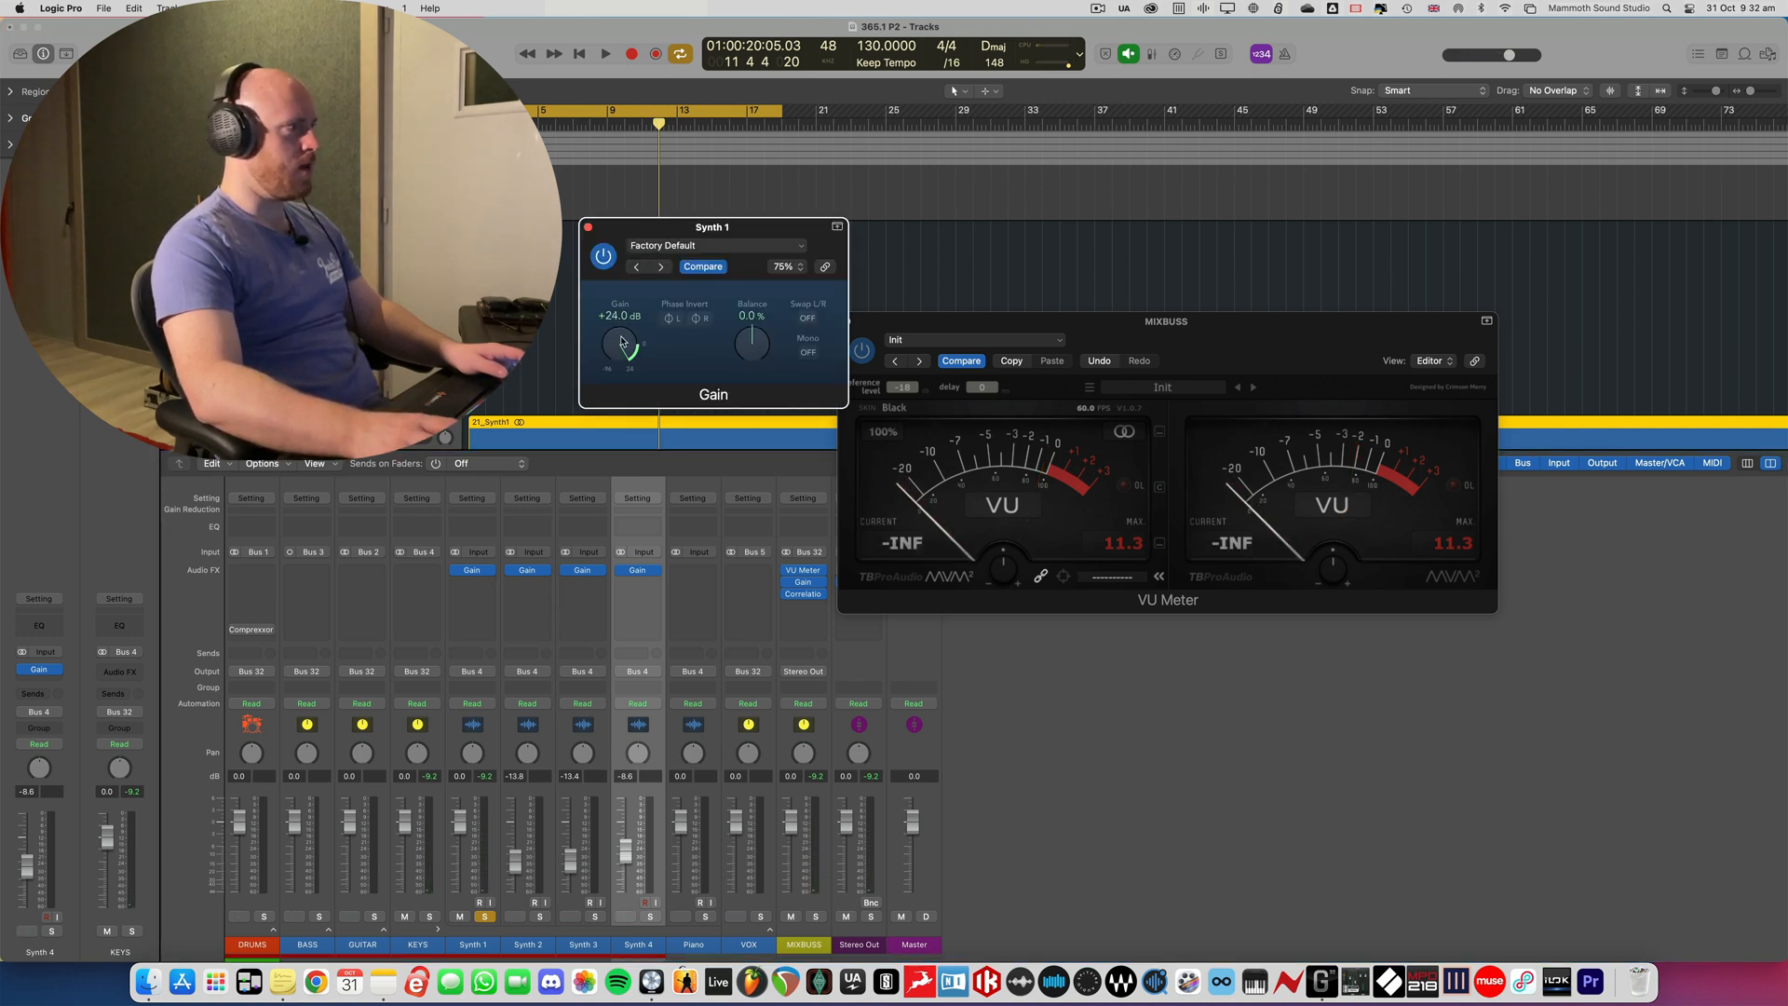
{"action": "left_click_drag", "start_coordinate": [618, 236], "coordinate": [586, 251]}
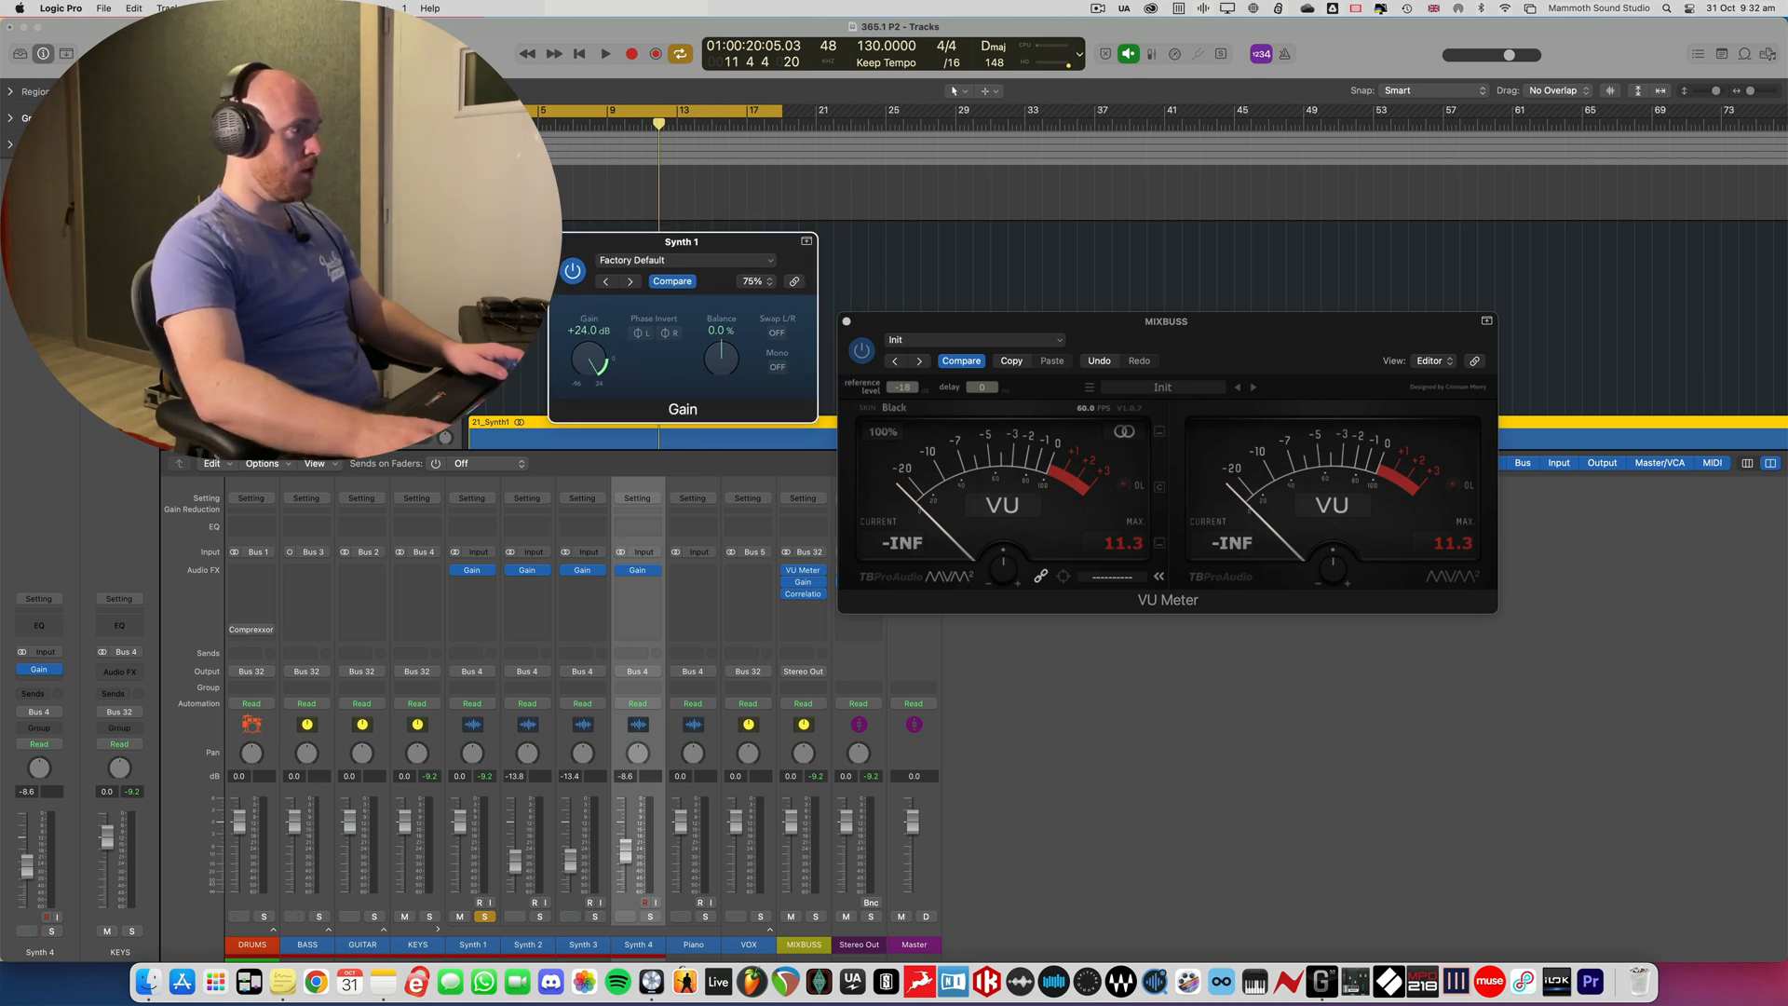
{"action": "left_click", "coordinate": [560, 244]}
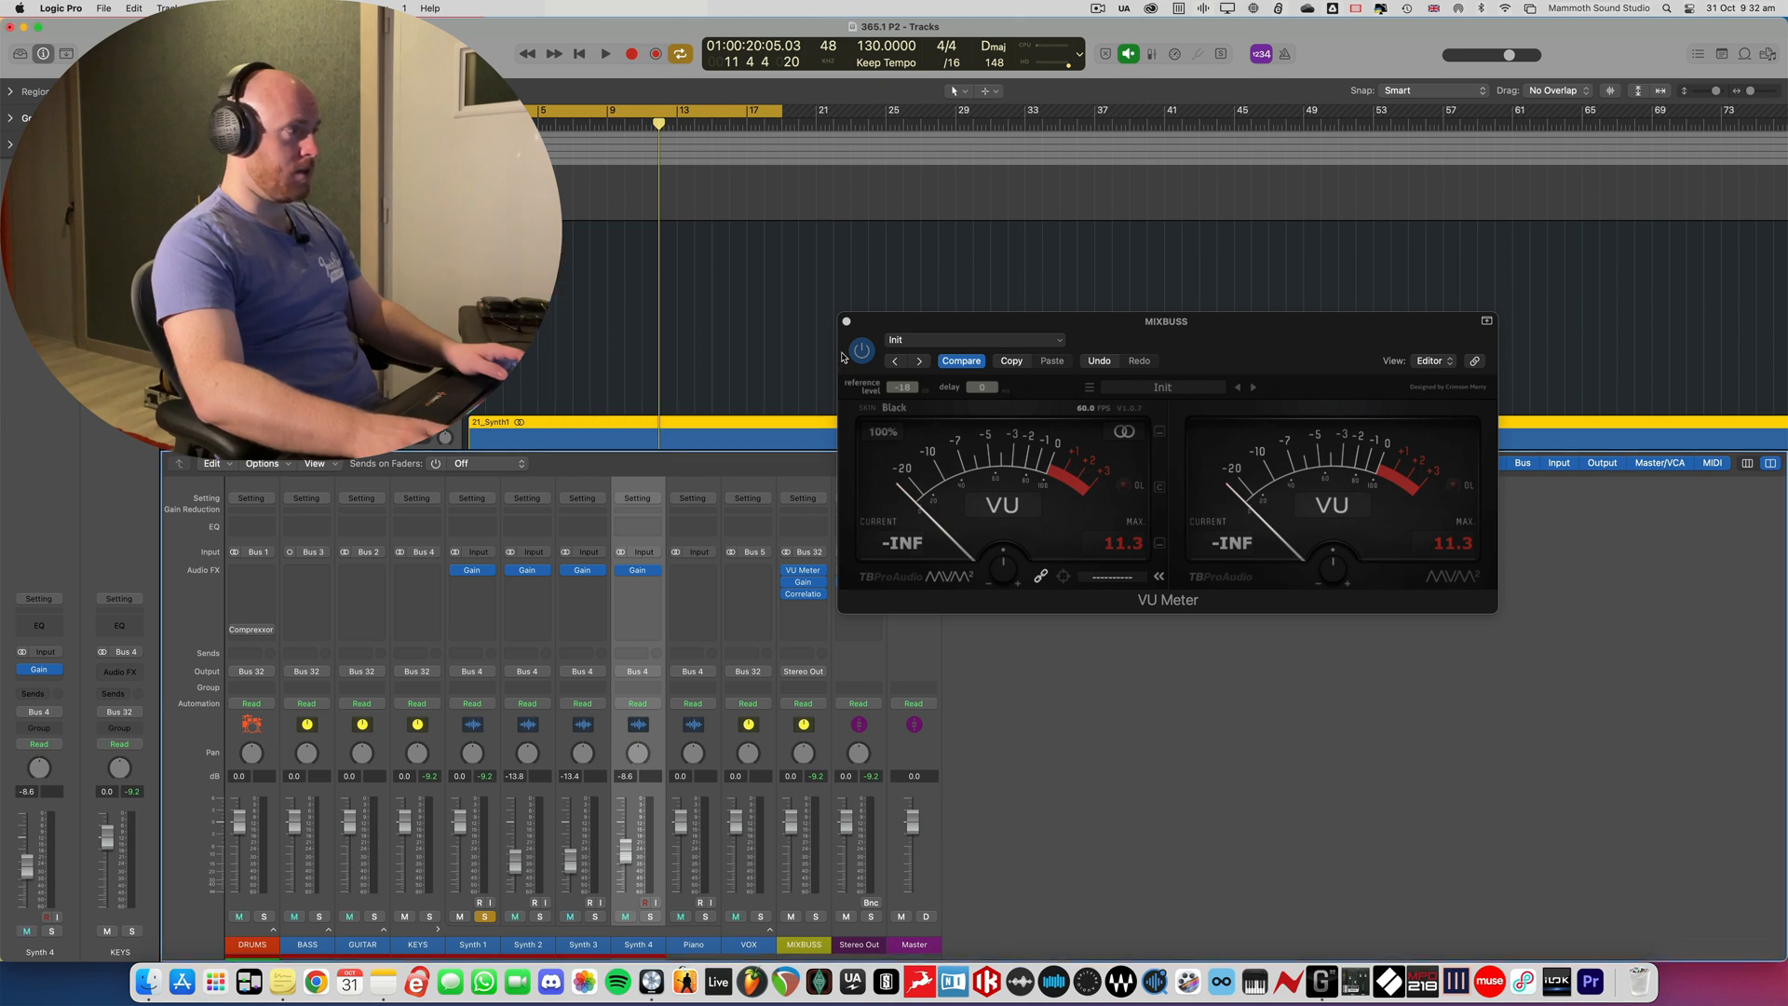
{"action": "left_click", "coordinate": [848, 323]}
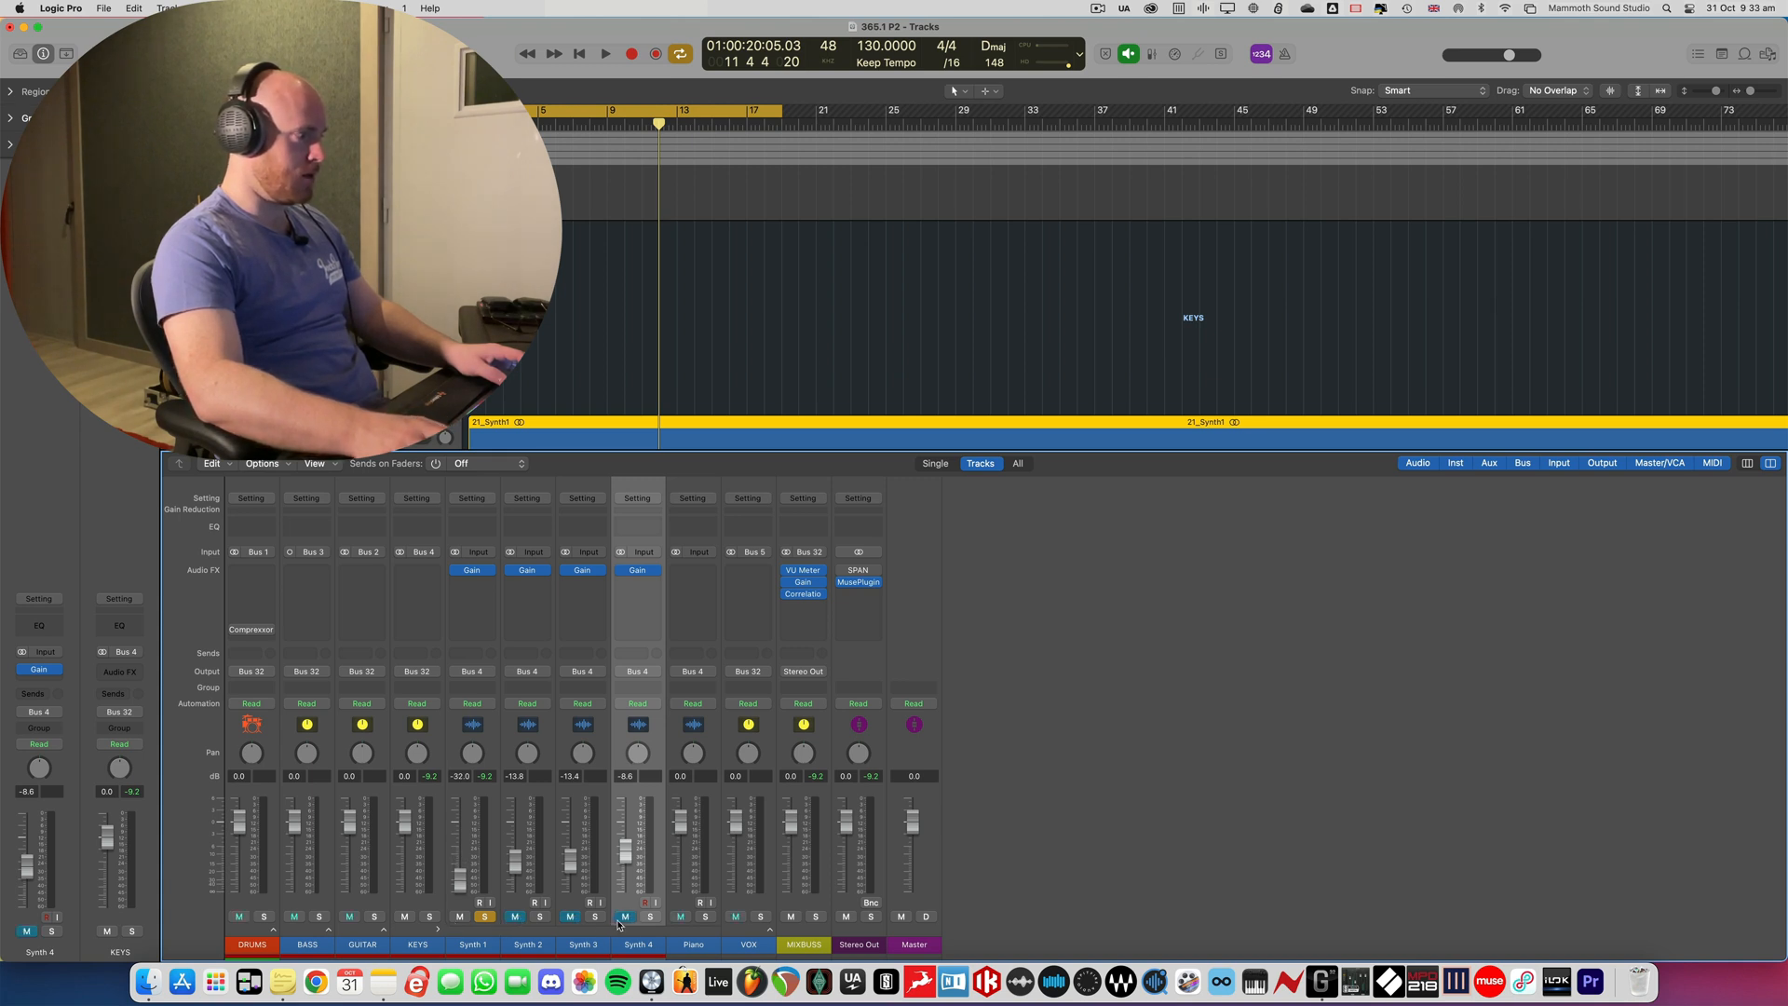
- With Synth 2, Synth 3 and Synth 4 muted, unsolo Synth 1 and set its fader to -15.2 dB during playback
{"action": "left_click", "coordinate": [486, 916]}
{"action": "key", "text": "space"}
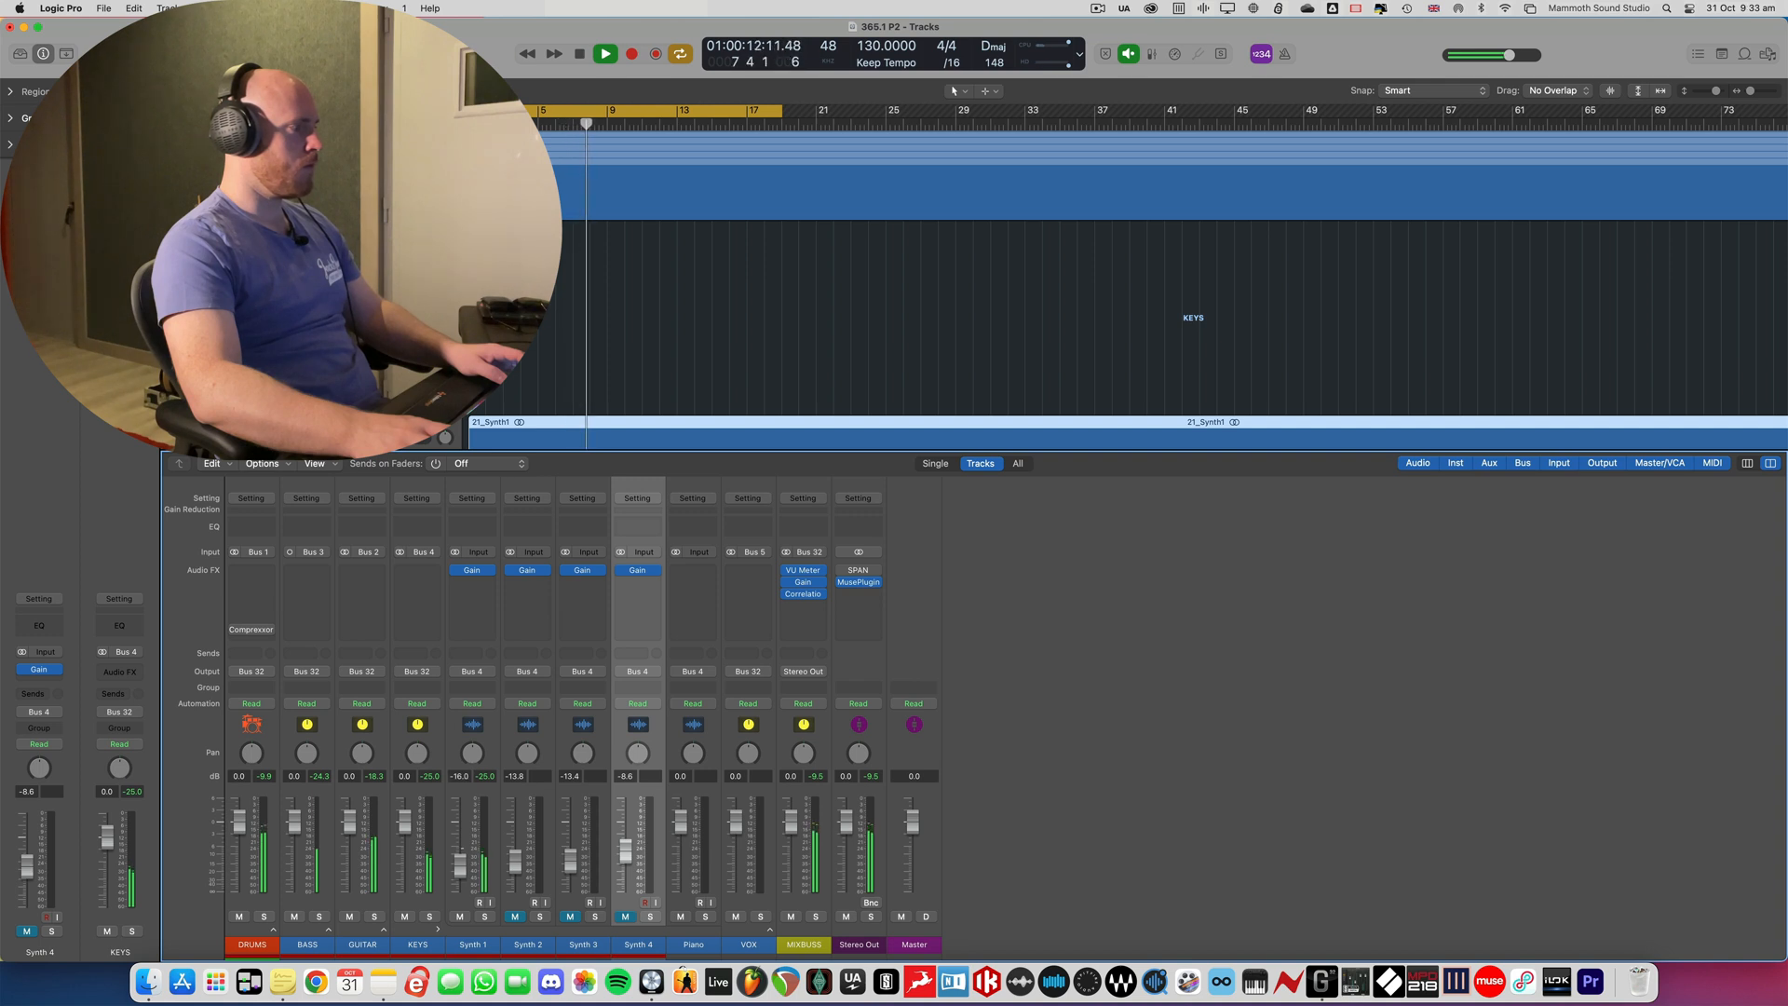
{"action": "key", "text": "space"}
- Solo and select the Synth 1 channel, and try to switch its pan control to Stereo Pan during playback
{"action": "left_click", "coordinate": [485, 918]}
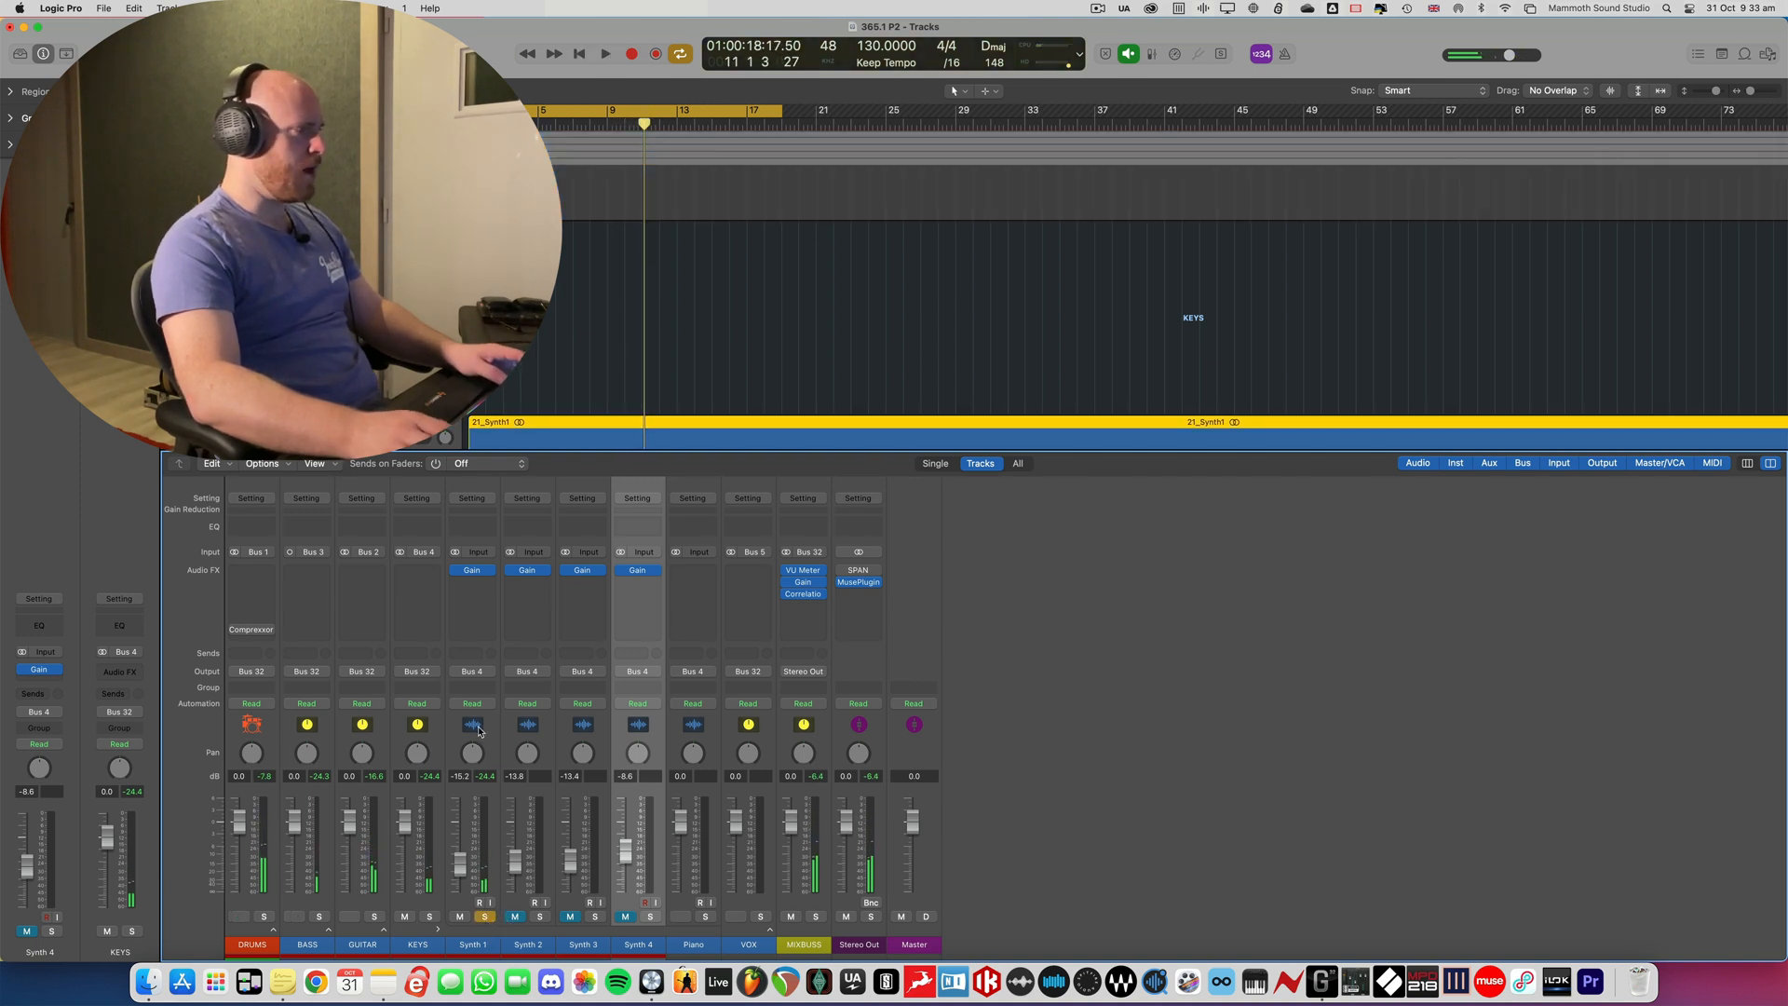
{"action": "left_click", "coordinate": [479, 732]}
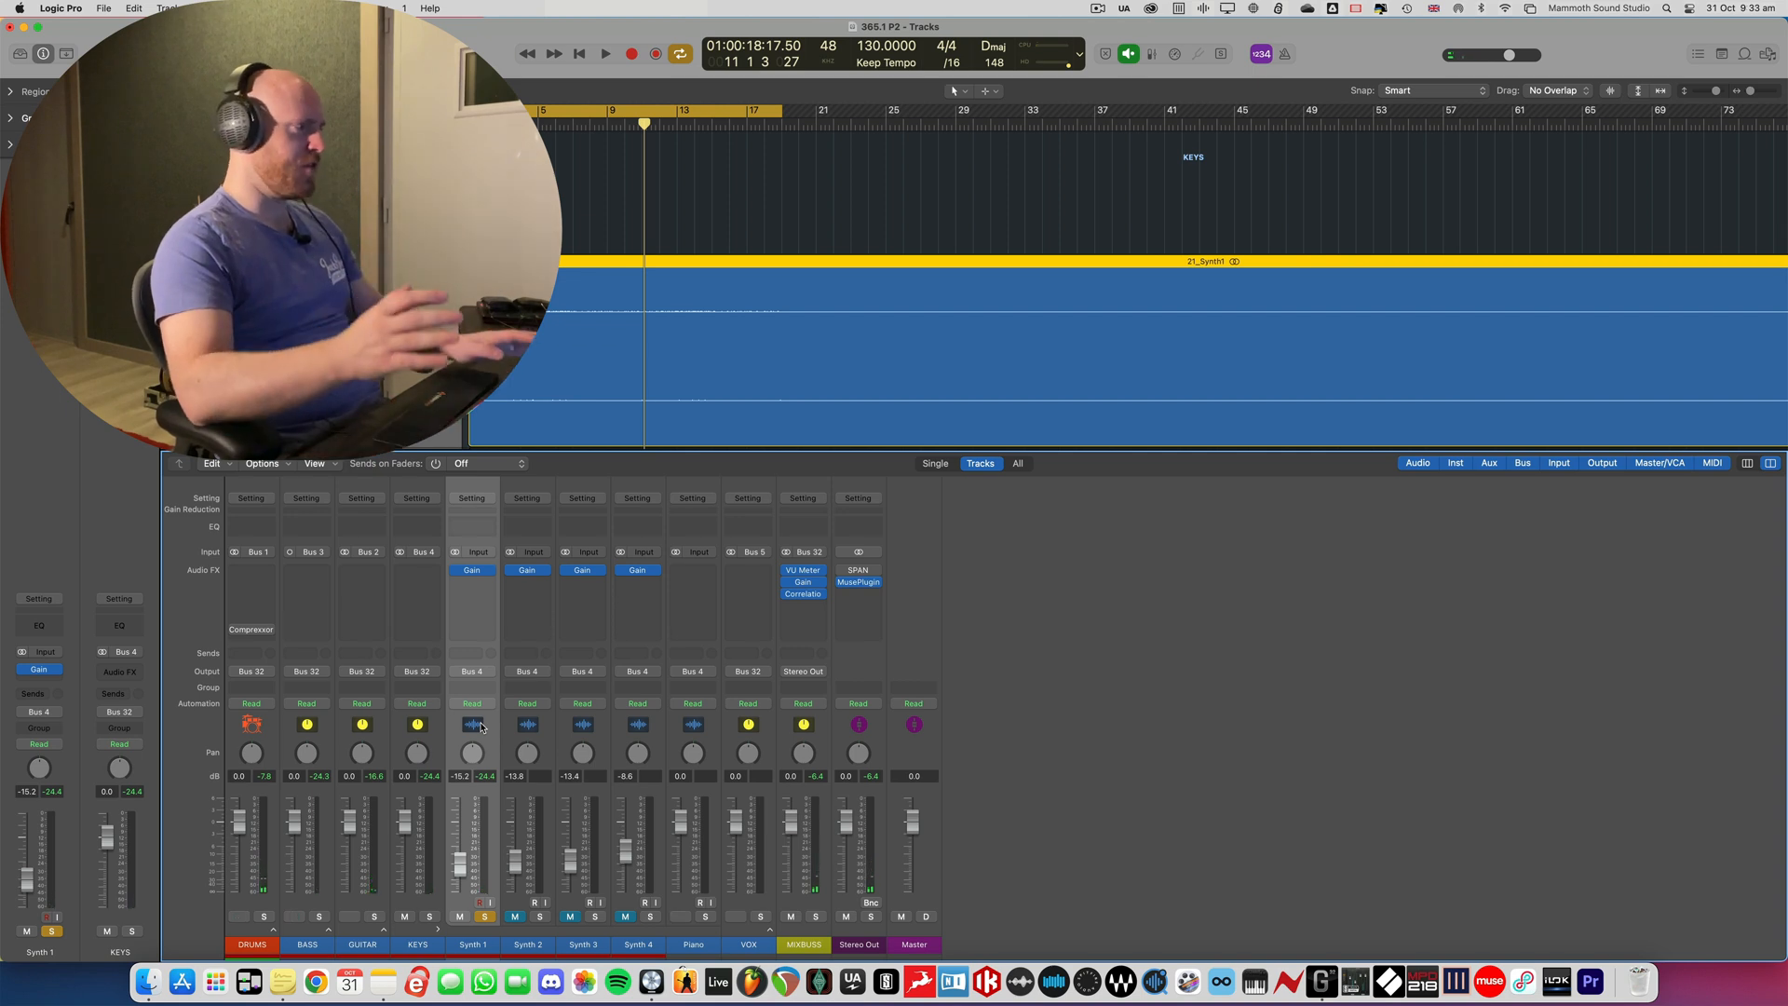
{"action": "key", "text": "space"}
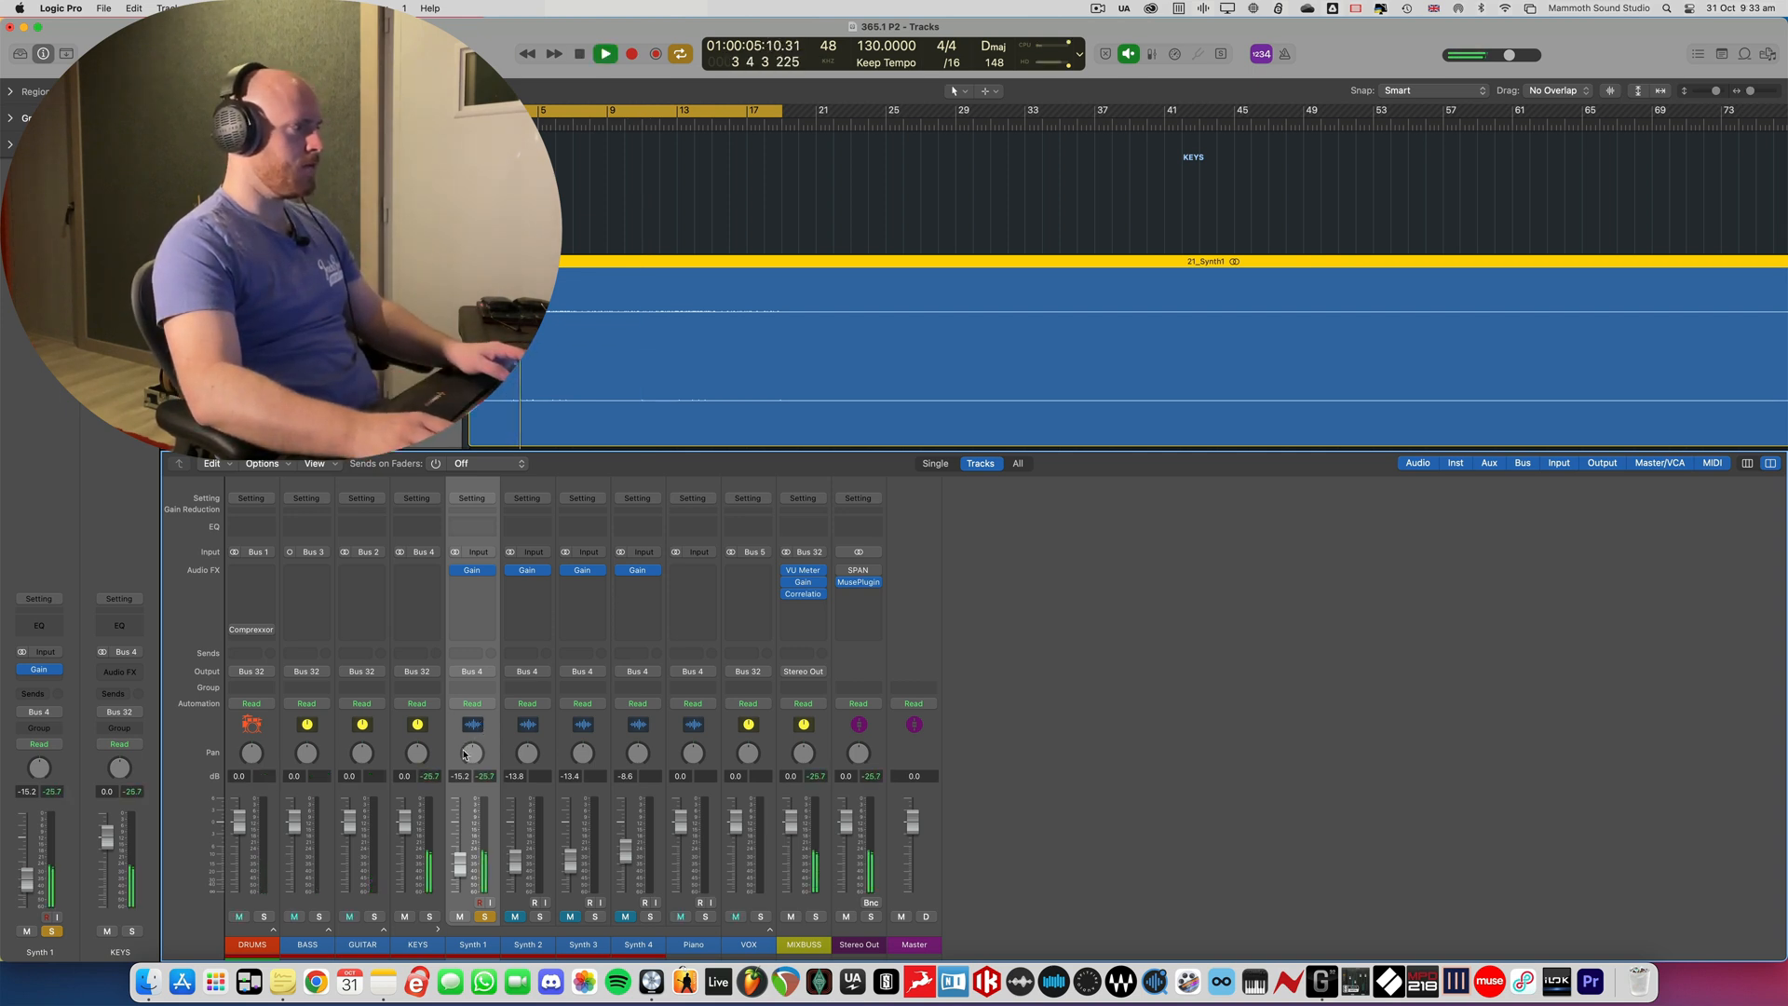
{"action": "right_click", "coordinate": [470, 756]}
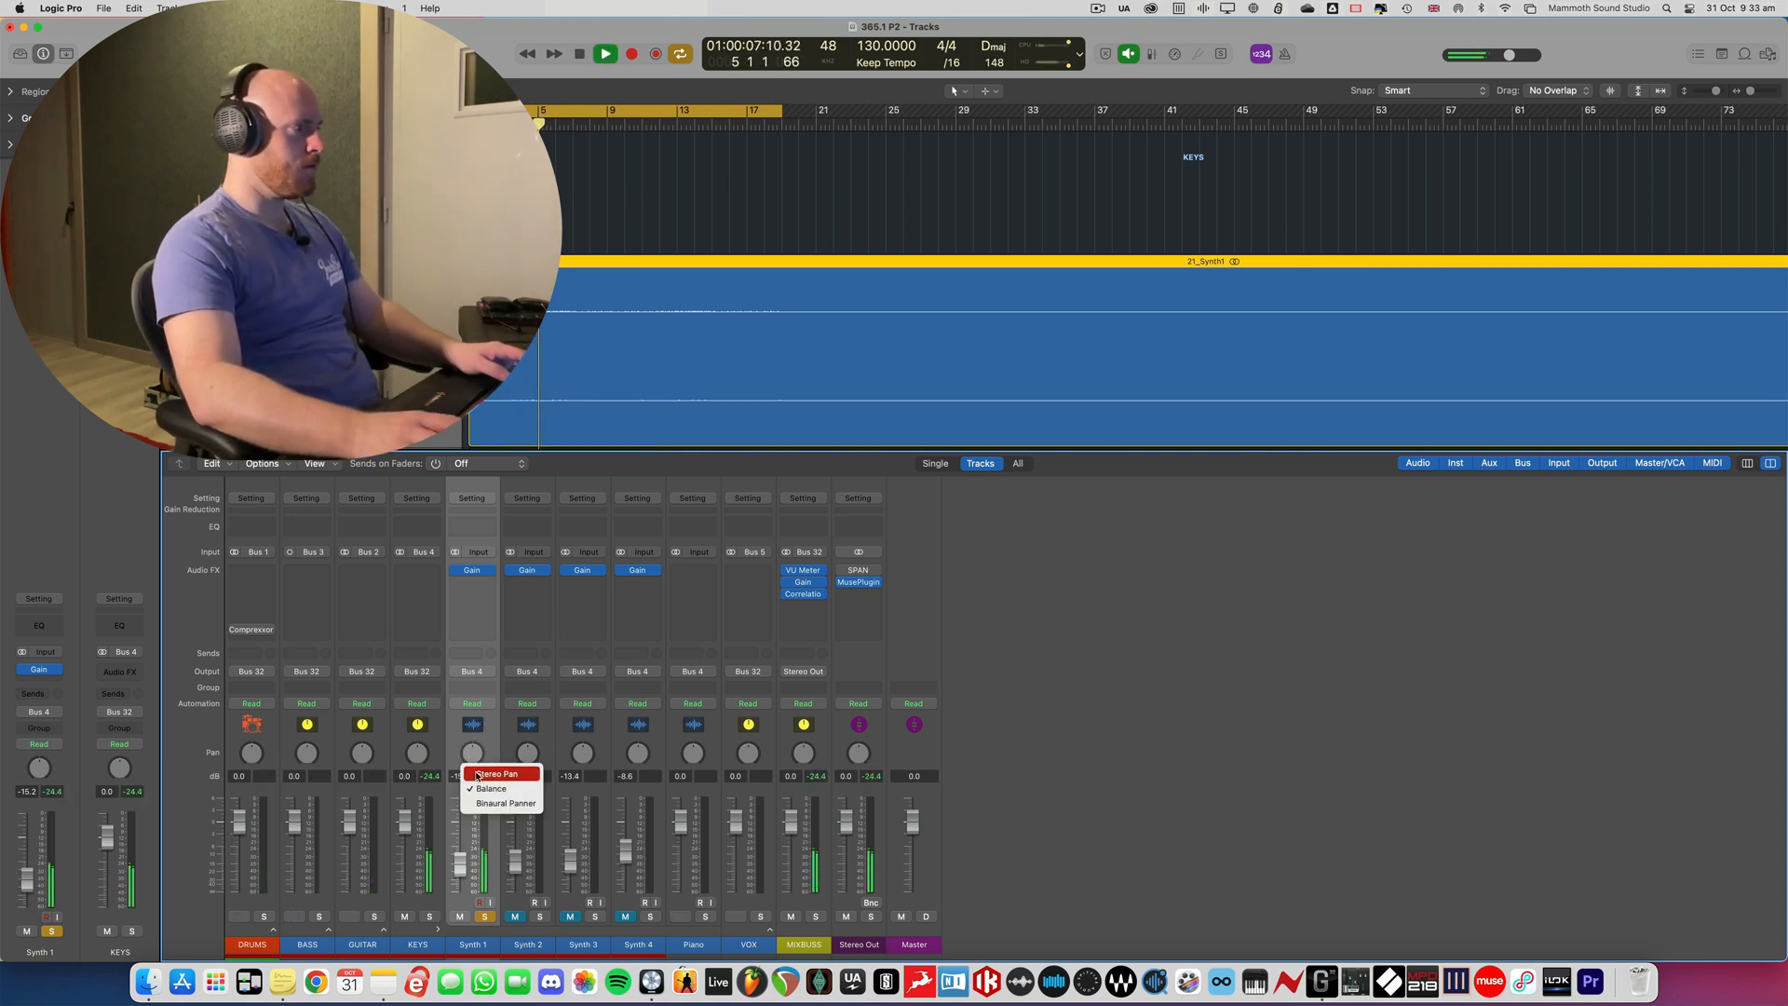
{"action": "left_click", "coordinate": [478, 775]}
{"action": "key", "text": "space"}
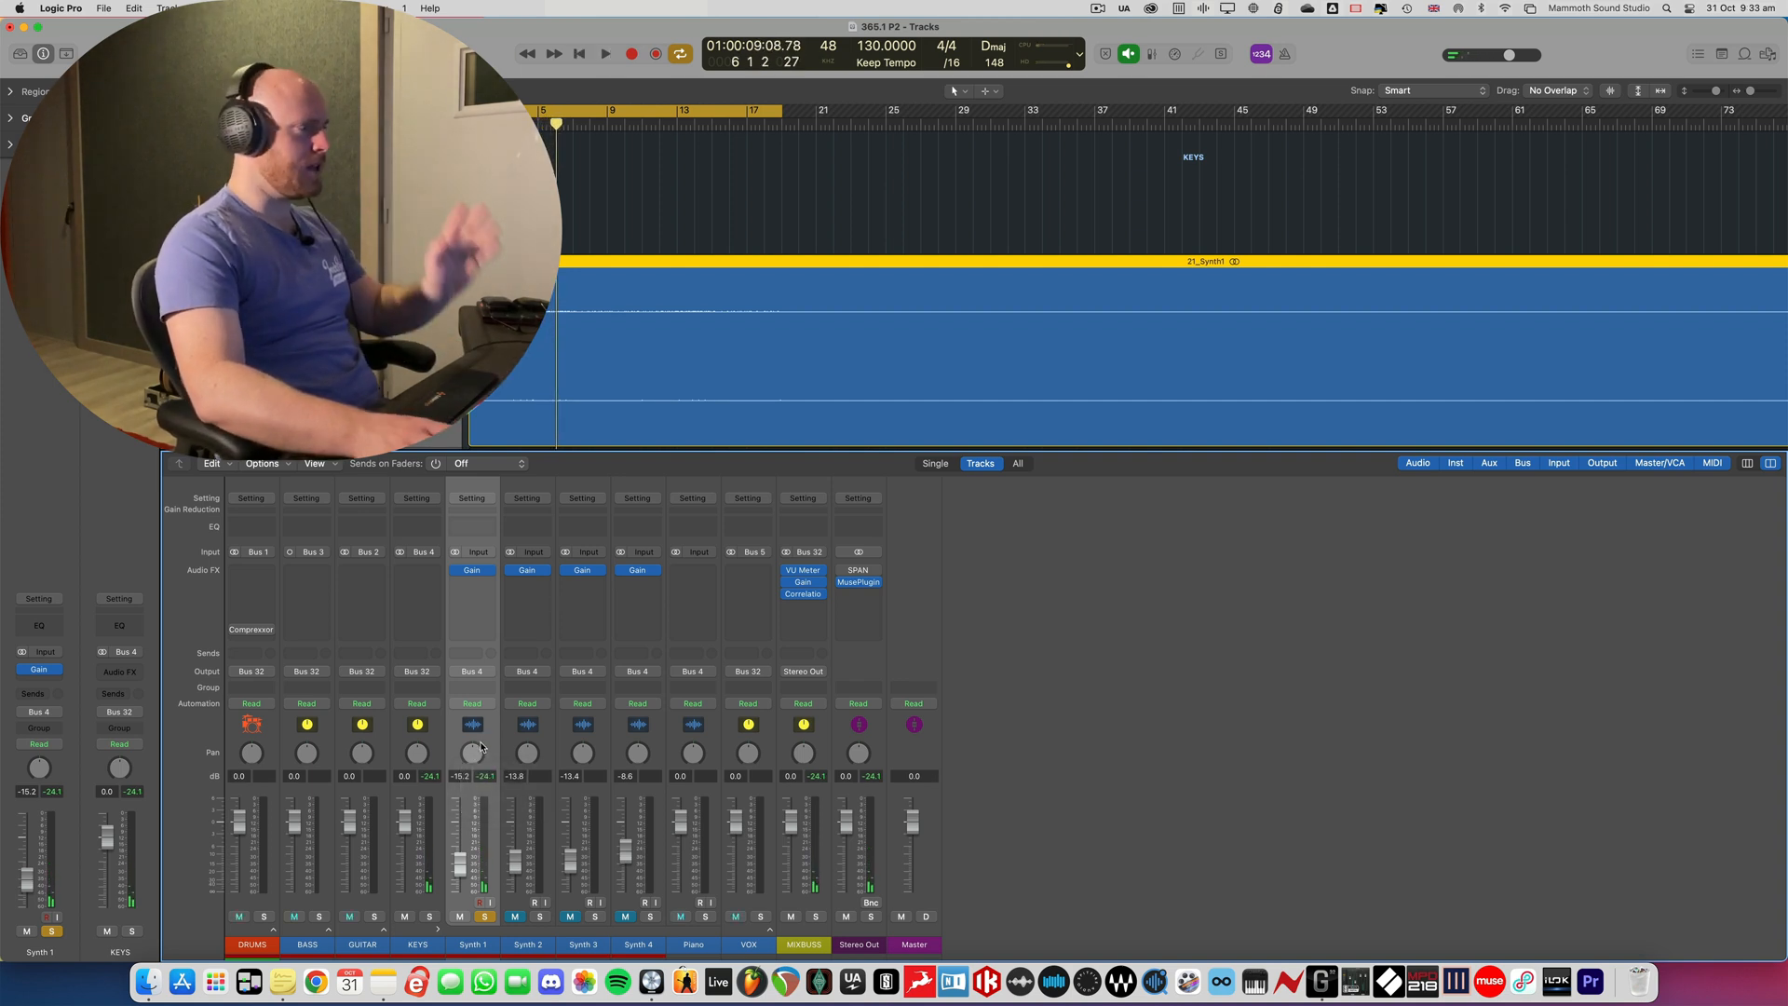
- Change Synth 1's pan control from Balance to Stereo Pan and pan it to +19 while playing it in solo
{"action": "right_click", "coordinate": [474, 758]}
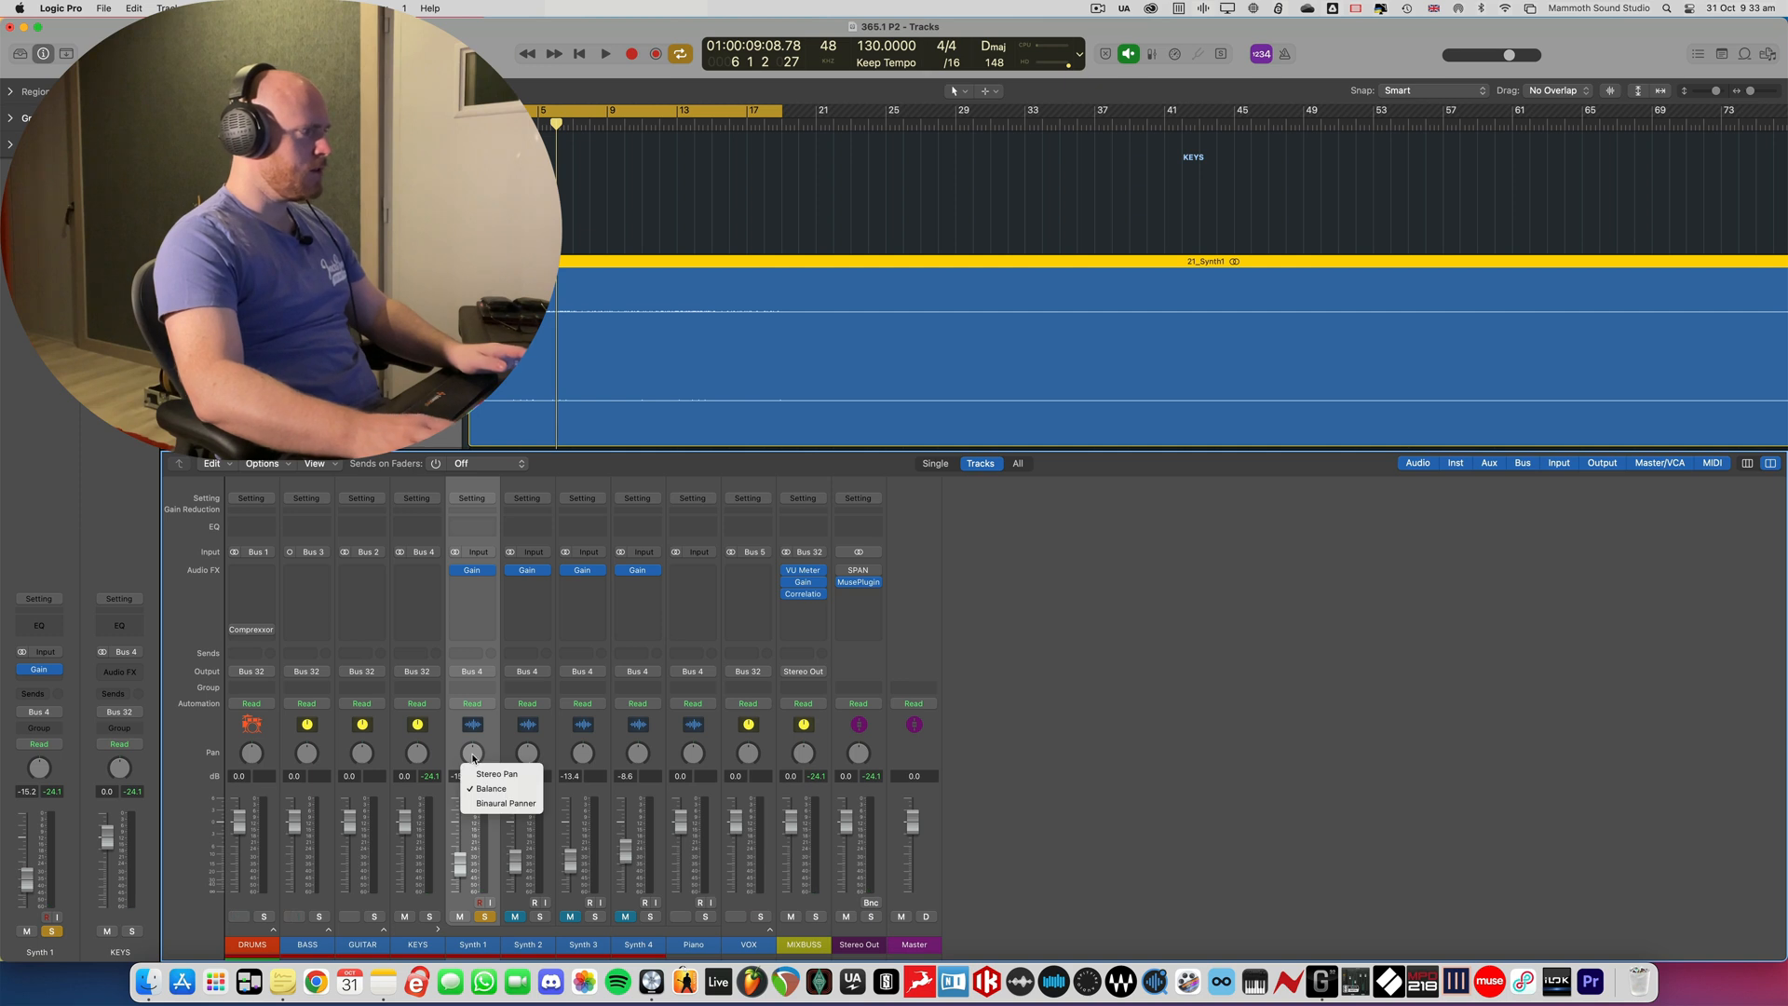
{"action": "left_click", "coordinate": [476, 770]}
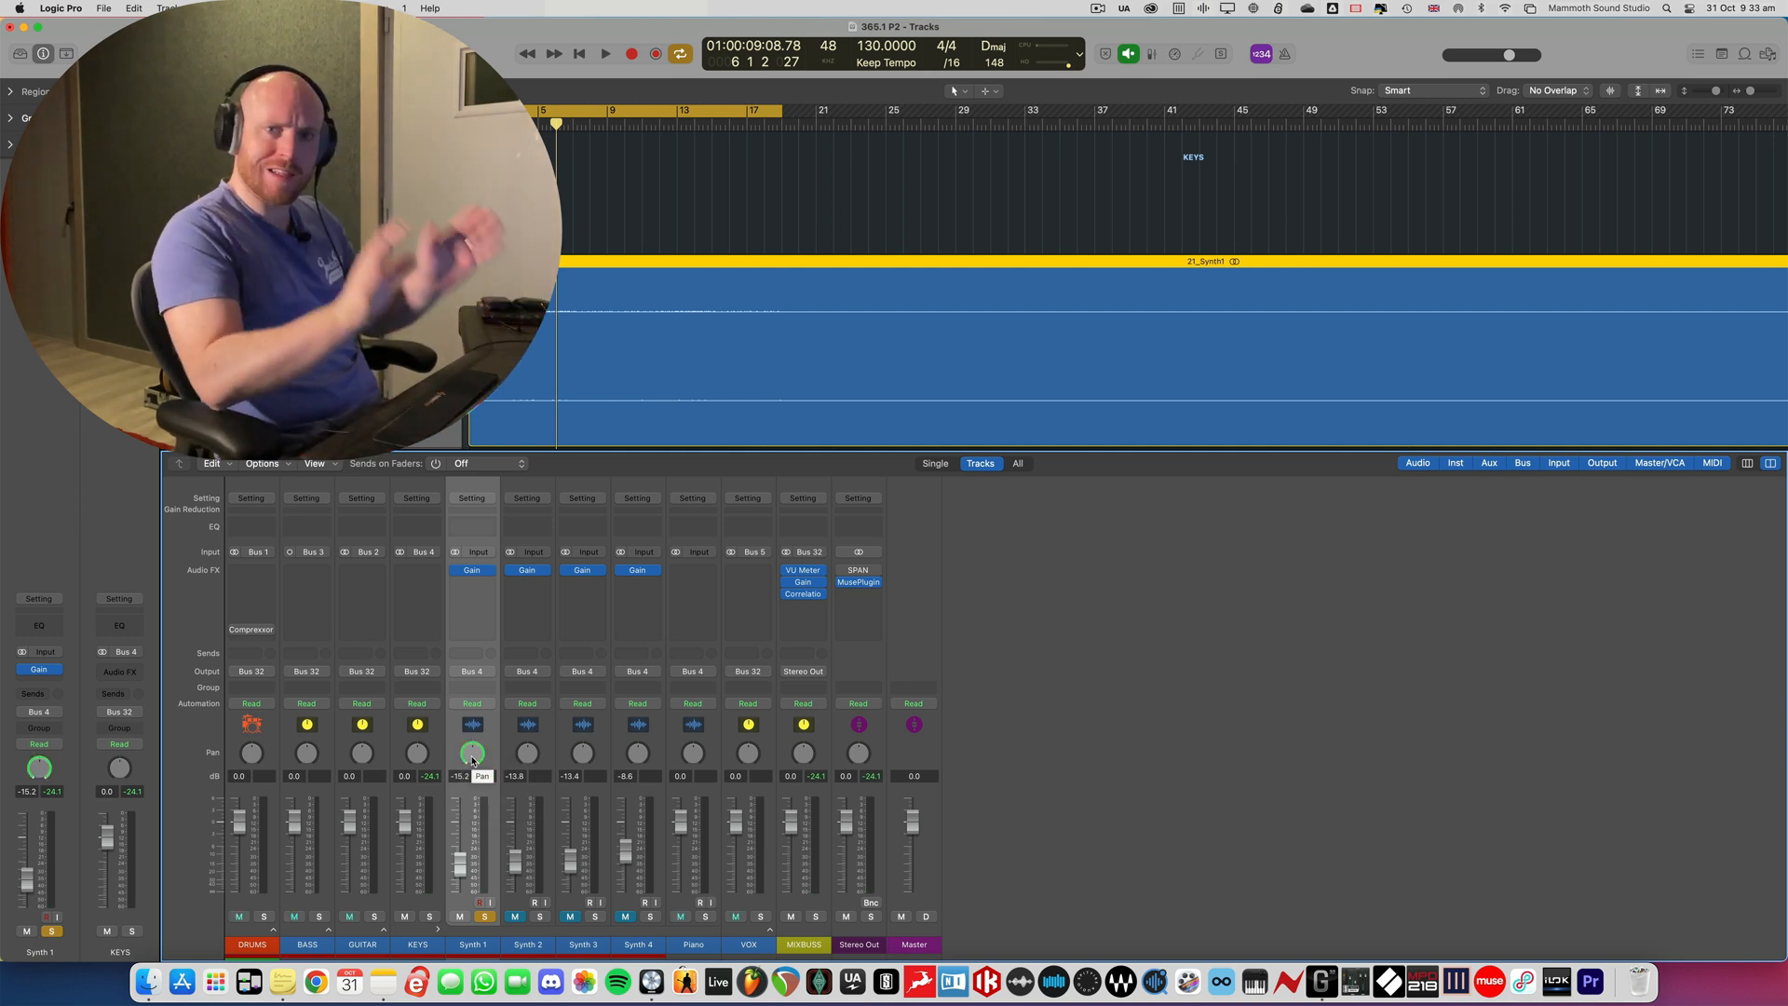
{"action": "key", "text": "space"}
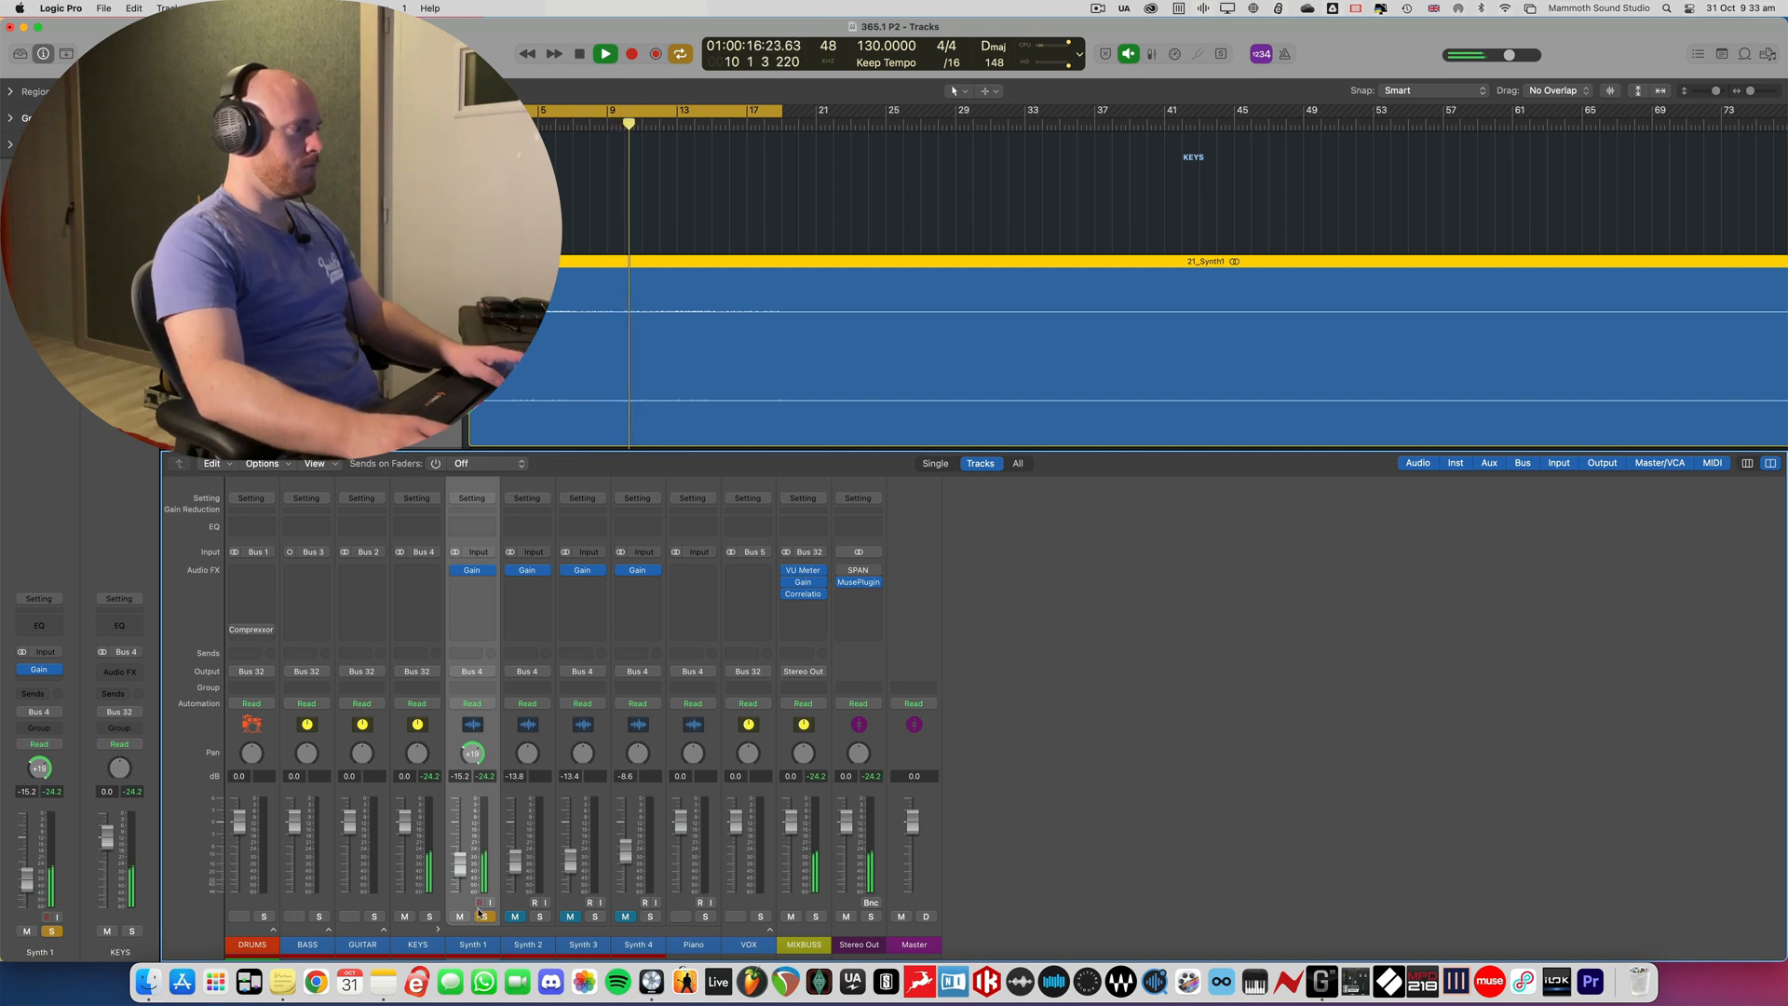
{"action": "key", "text": "space"}
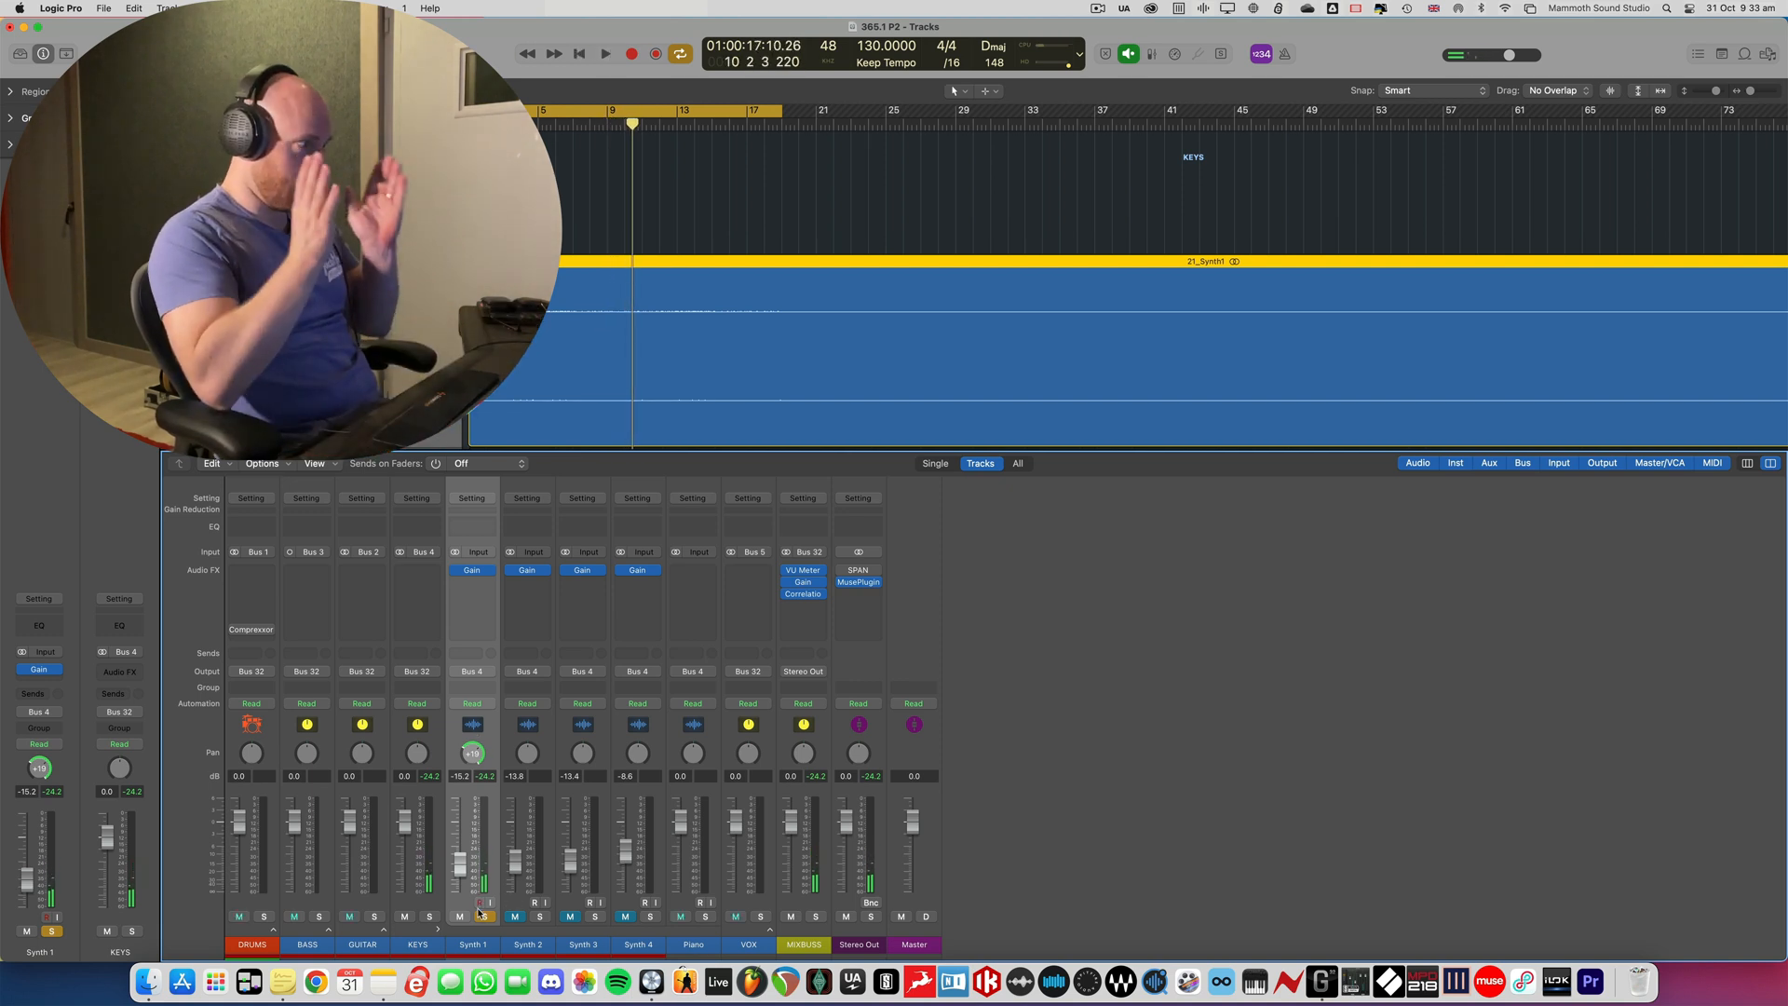
- Unsolo Synth 1 and unmute Synth 2, Synth 3 and Synth 4 while the full mix plays
{"action": "left_click", "coordinate": [481, 916]}
{"action": "key", "text": "space"}
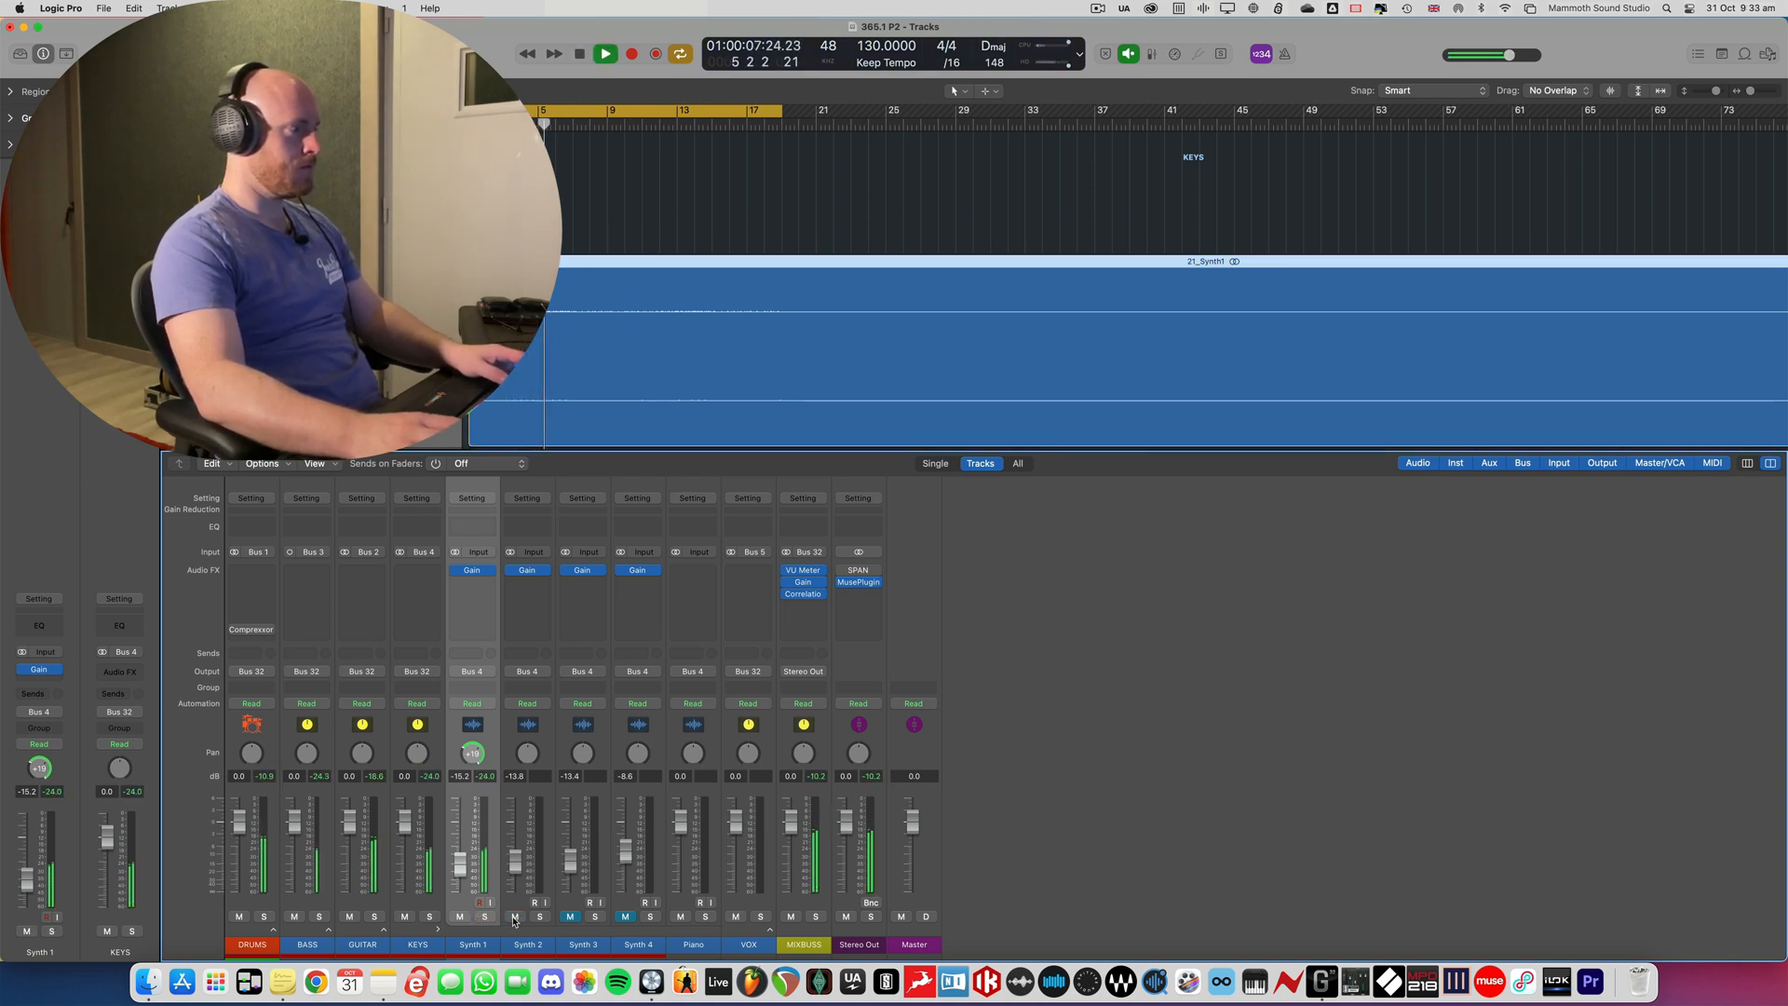
{"action": "left_click", "coordinate": [570, 917]}
{"action": "left_click", "coordinate": [625, 917]}
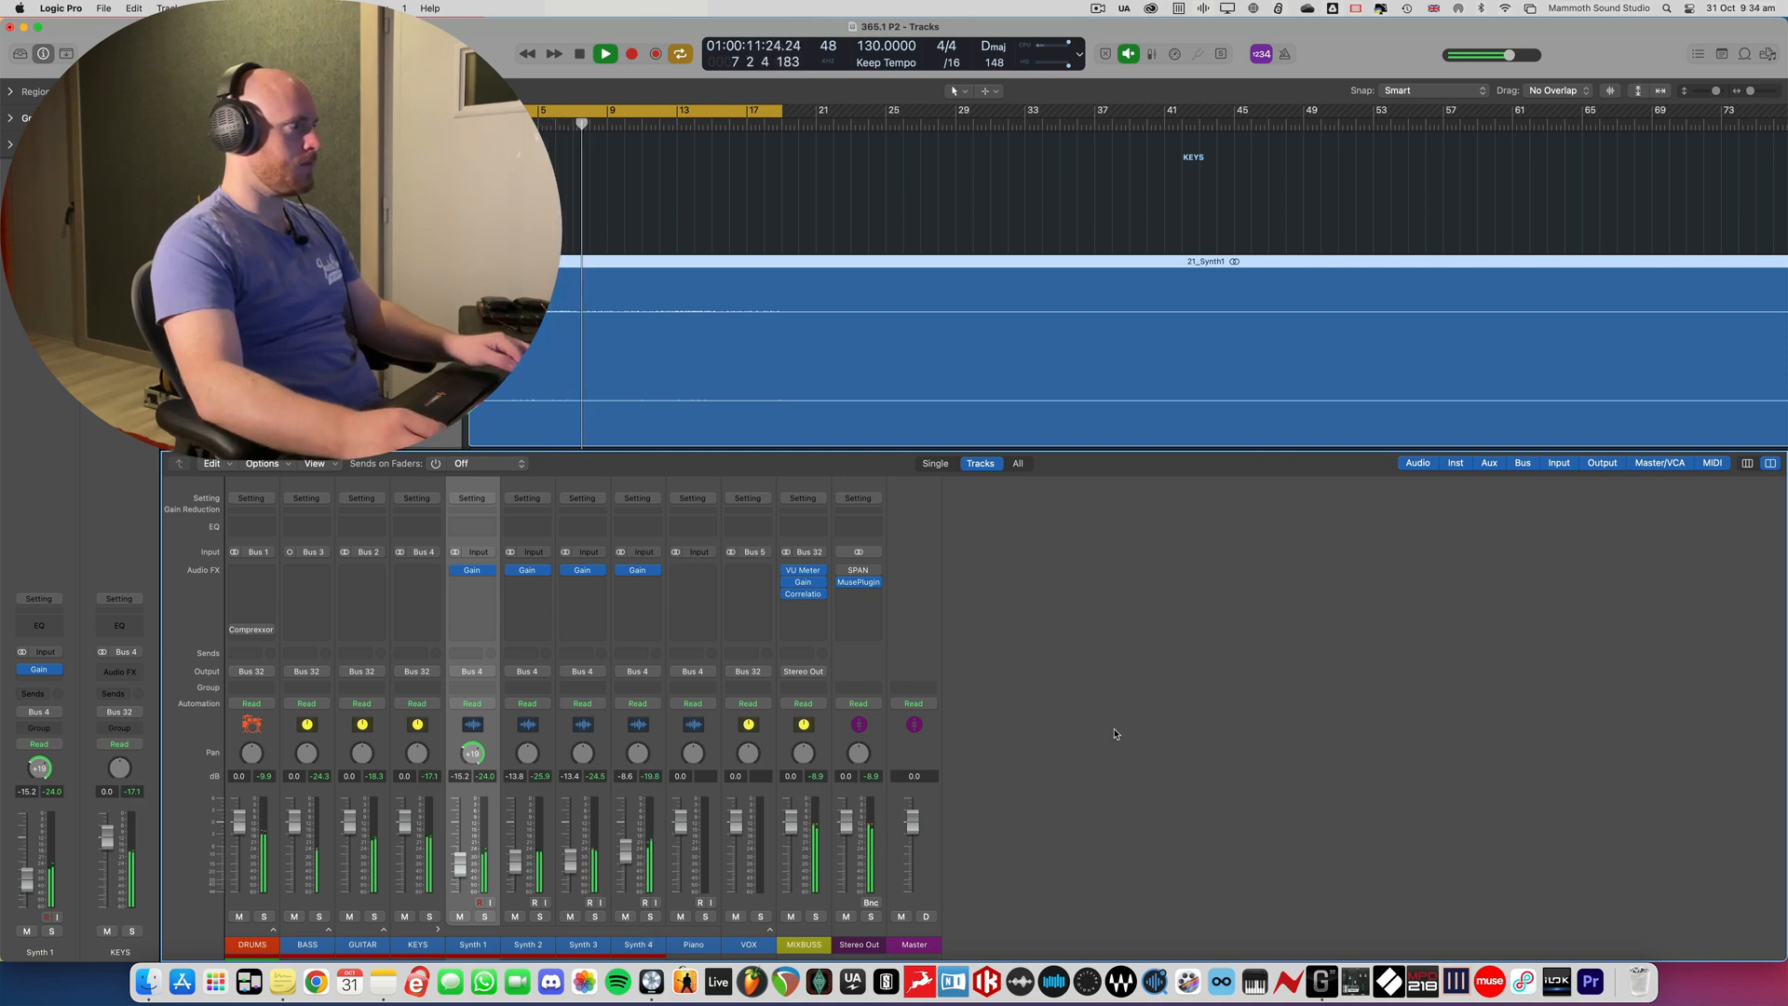
- Hide the mixer, turn off cycle mode and play the song on to about bar 29, following the whole arrangement
{"action": "key", "text": "x"}
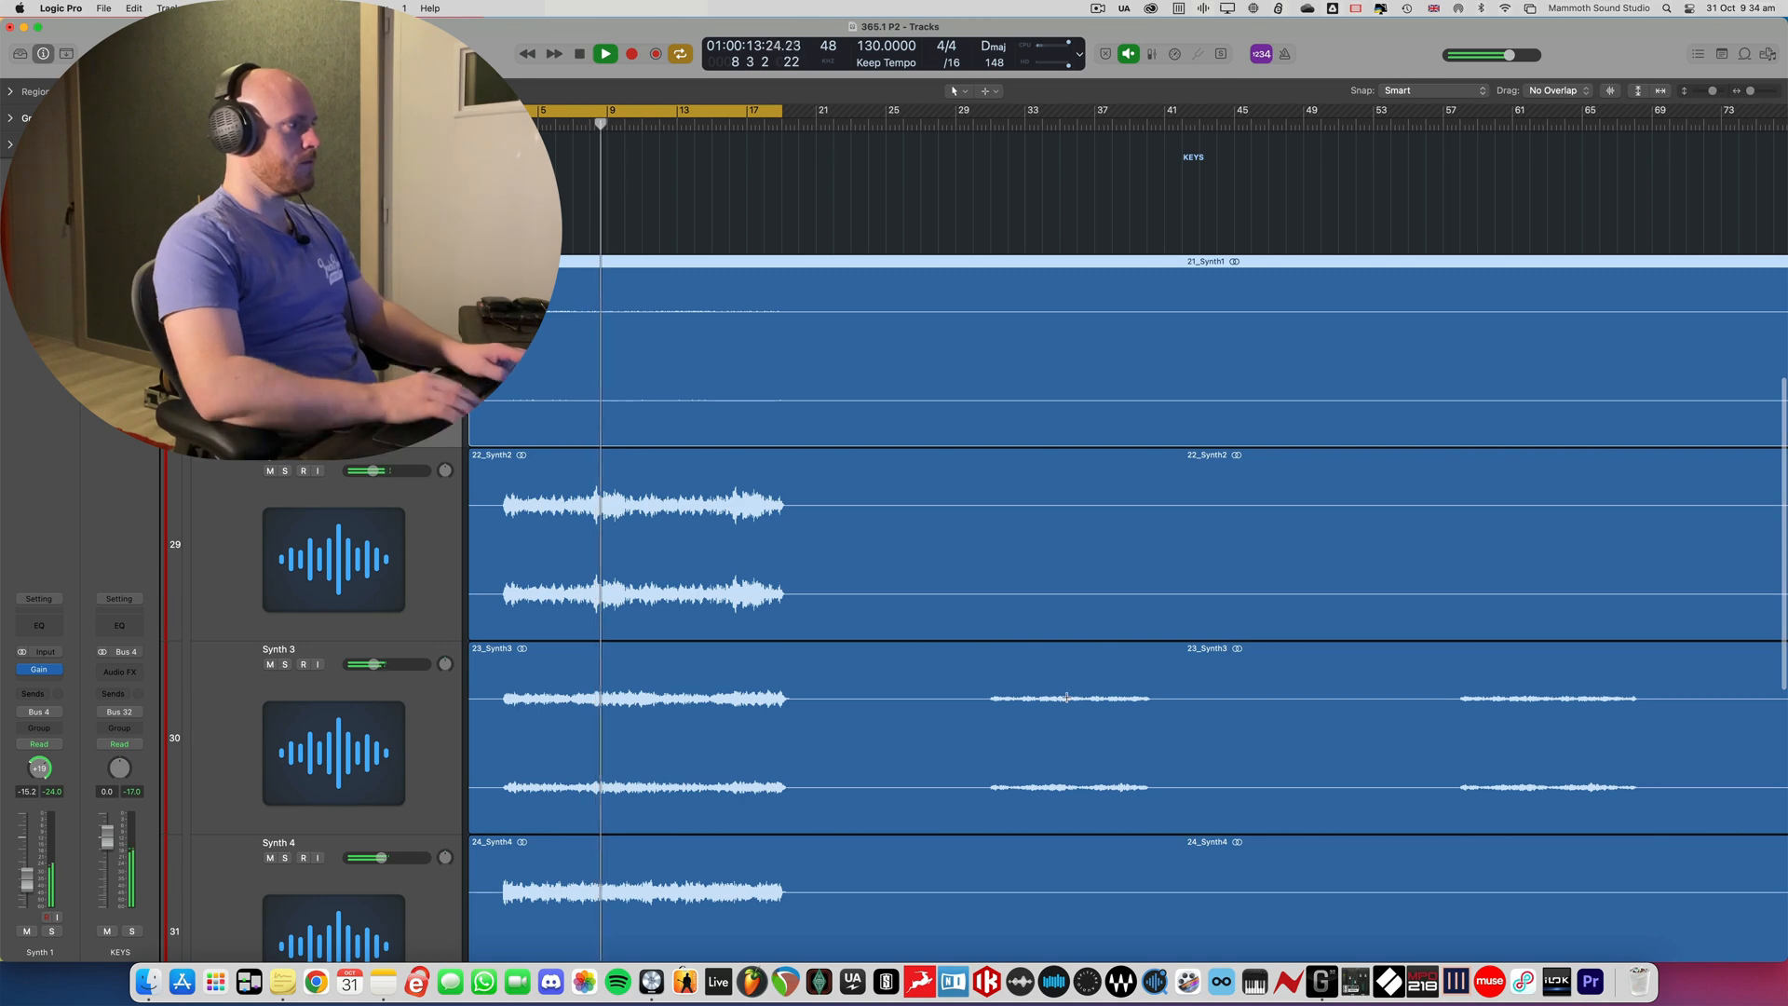
{"action": "key", "text": "super+Left"}
{"action": "key", "text": "super+Up"}
{"action": "key", "text": "super+Up"}
{"action": "key", "text": "super+Up"}
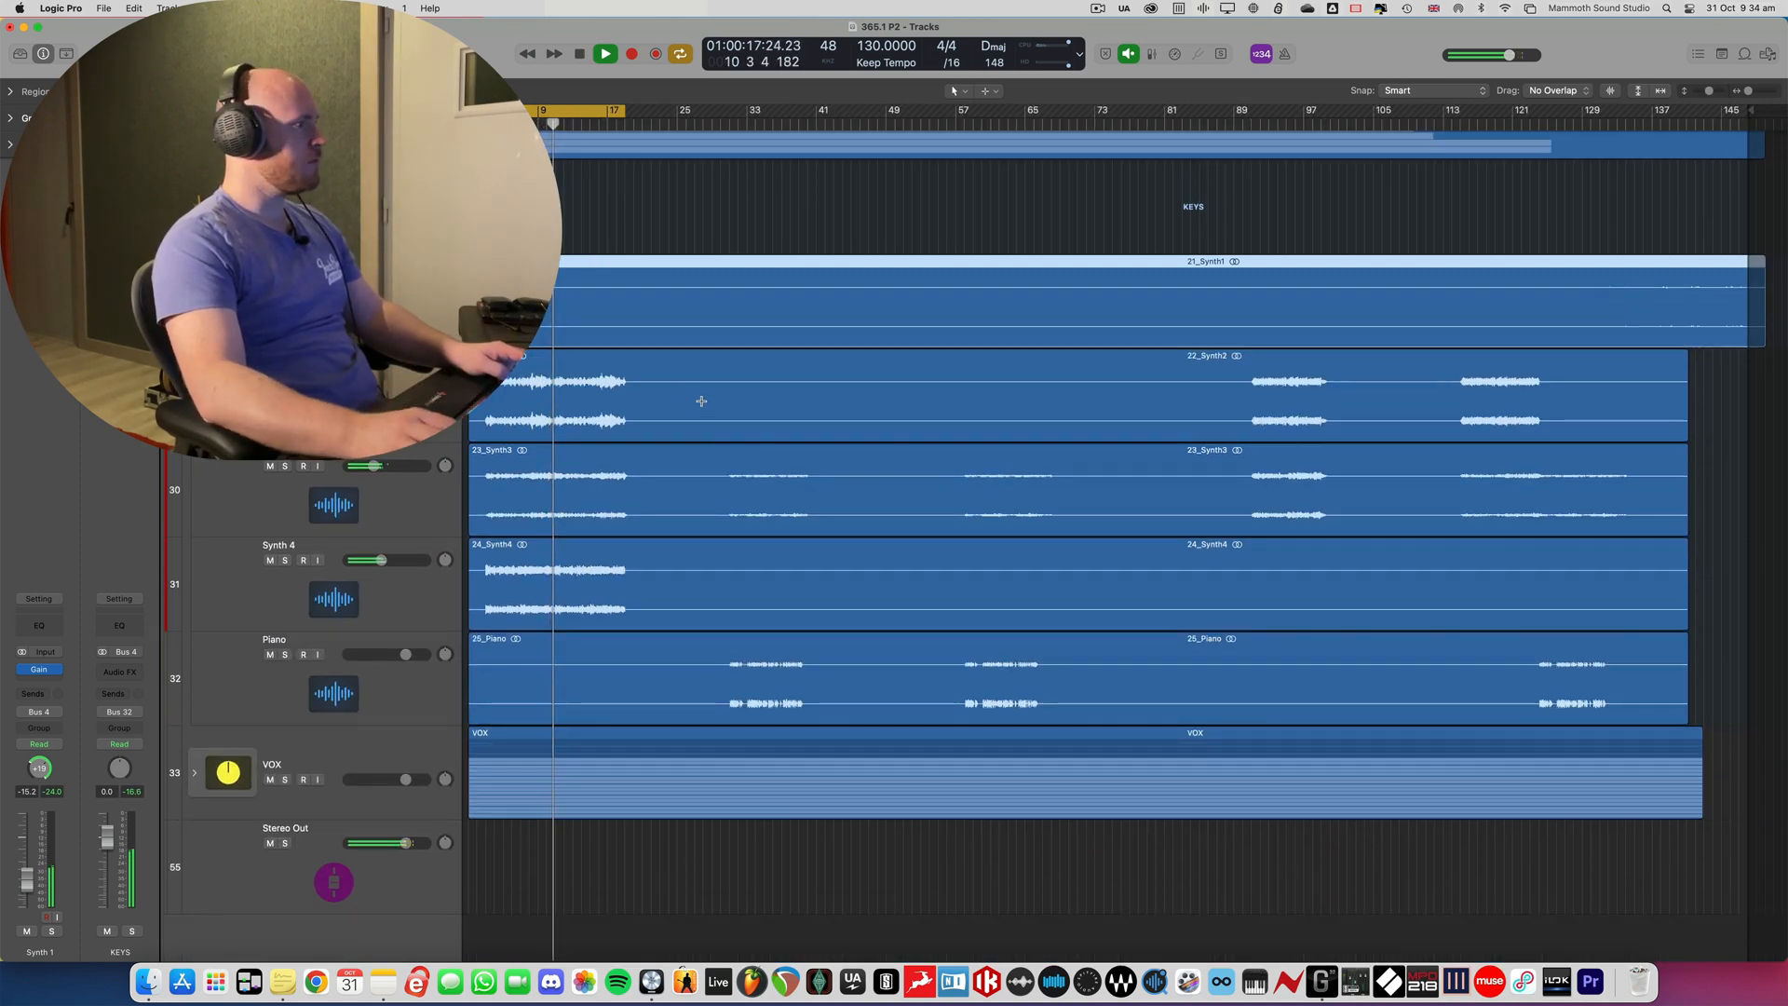
{"action": "scroll", "coordinate": [655, 303], "scroll_direction": "up", "scroll_amount": 5}
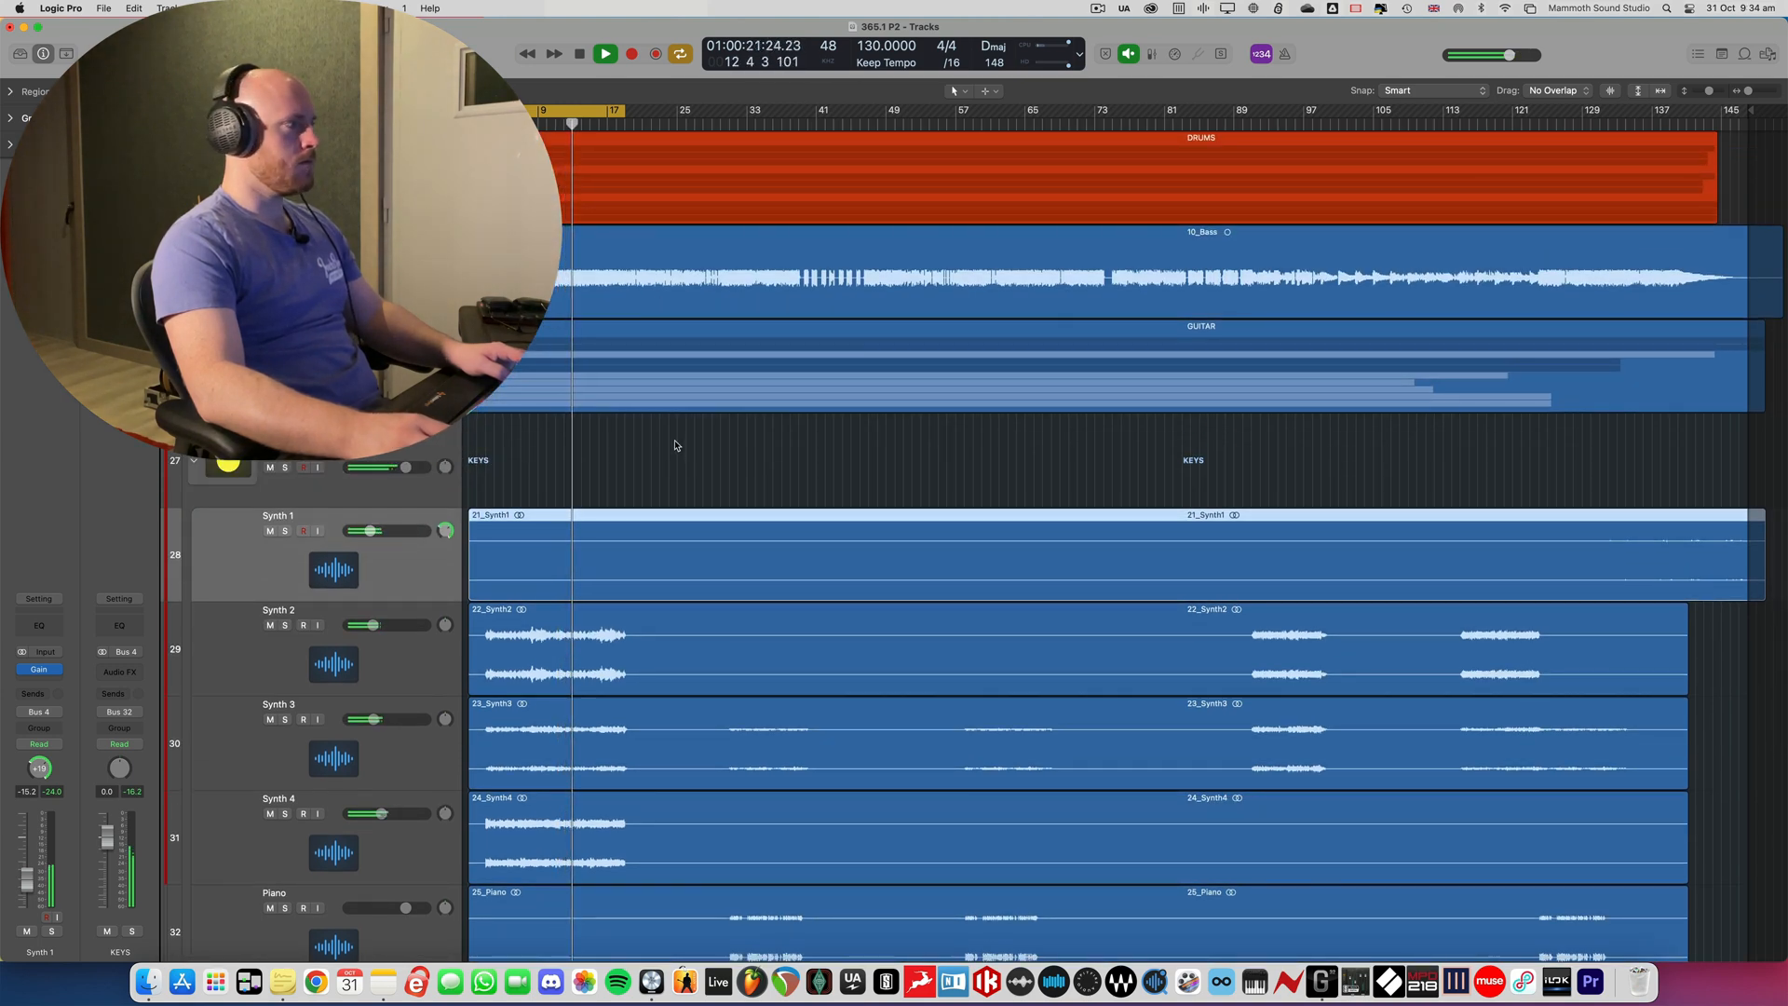
{"action": "left_click", "coordinate": [675, 443]}
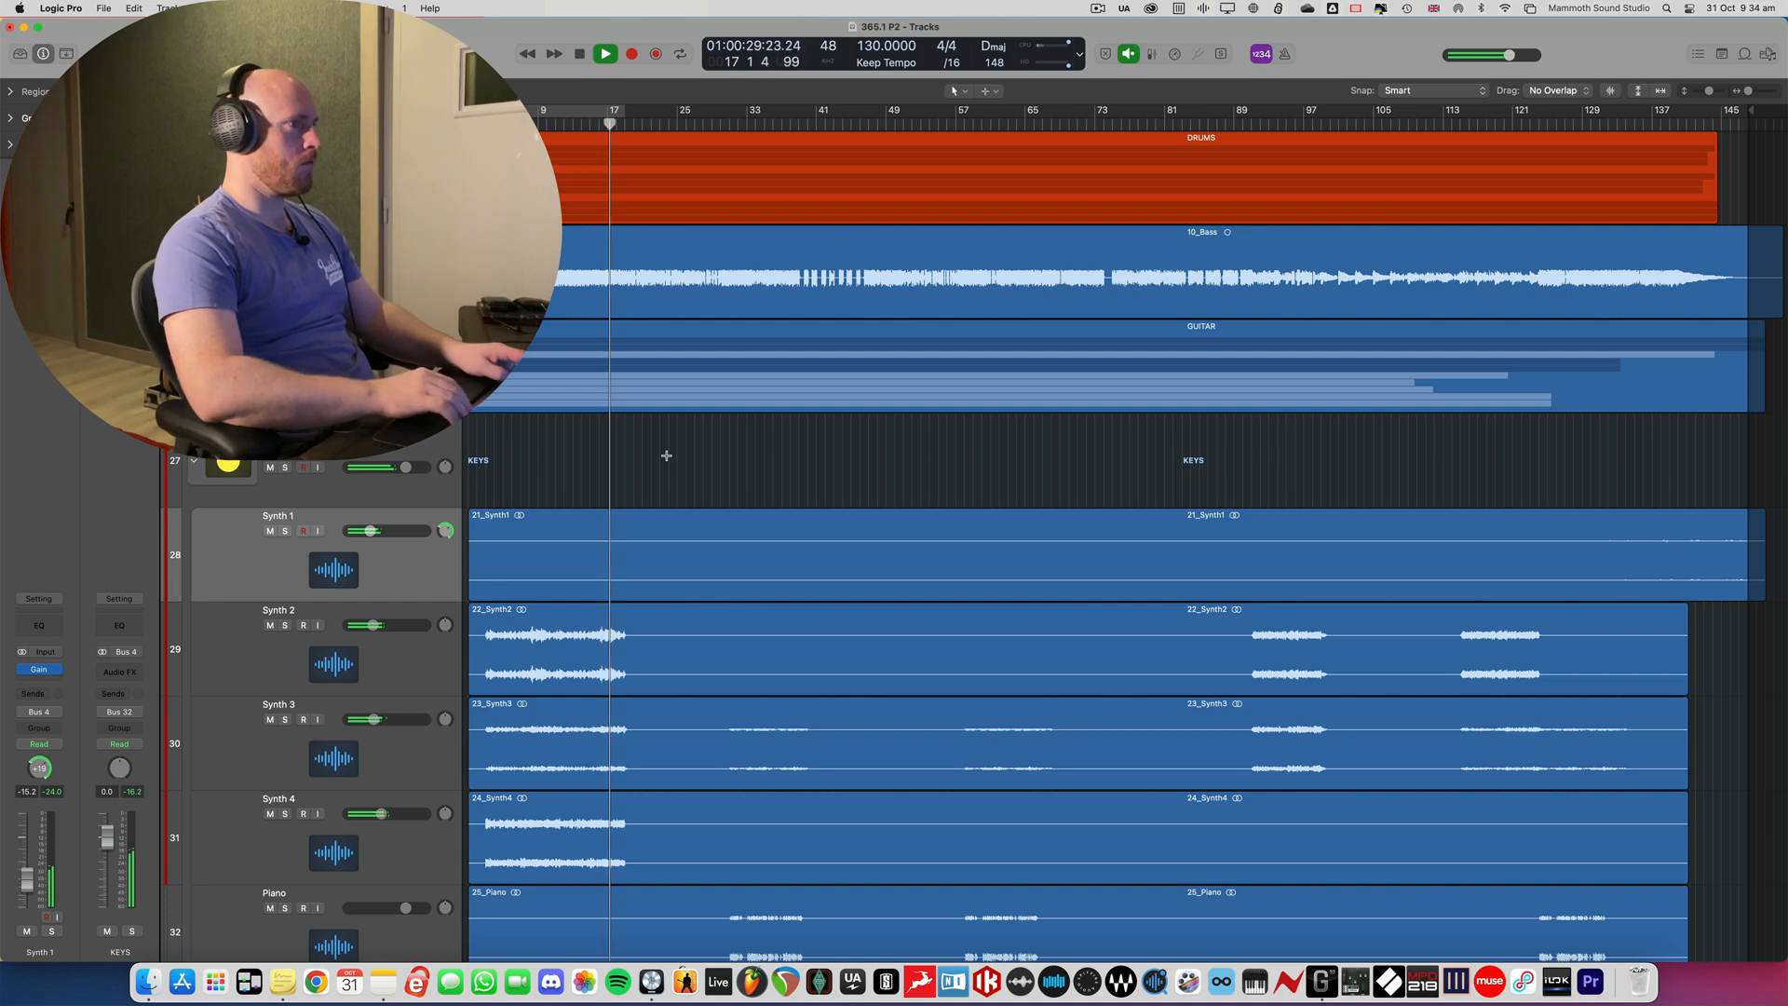
{"action": "key", "text": "super+Up"}
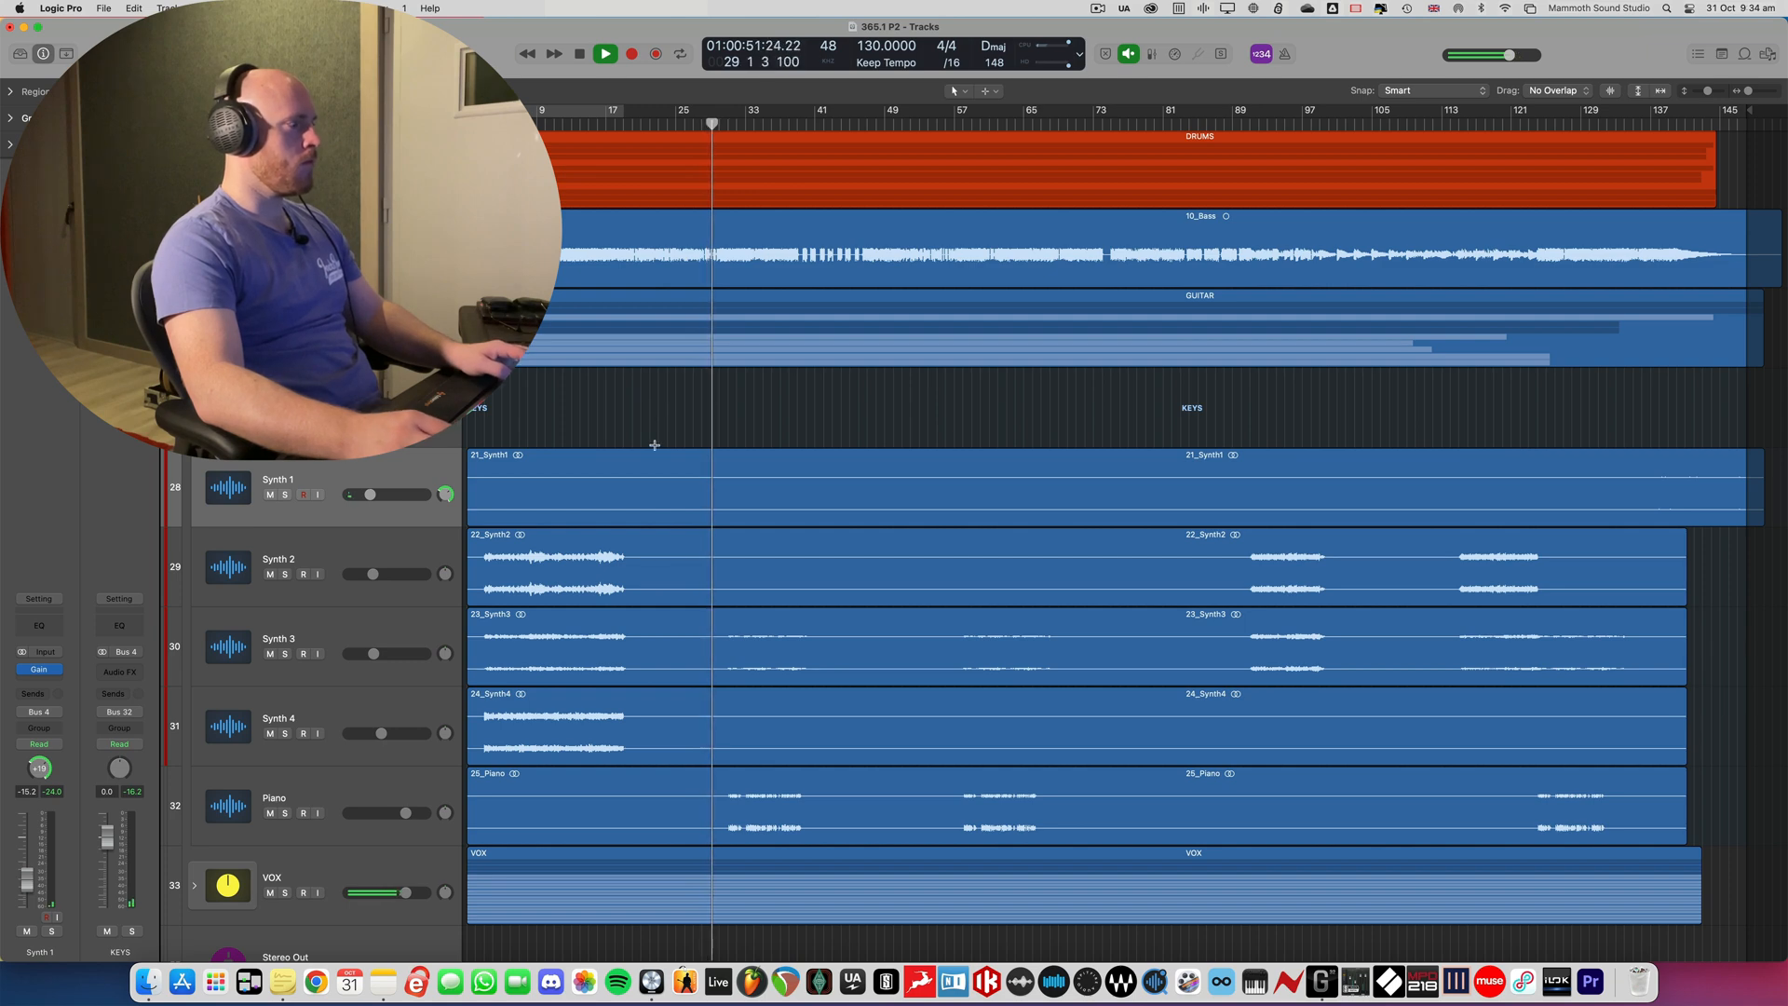
{"action": "key", "text": "space"}
- Set the cycle range around the Piano track's first part, from about bar 31 to bar 39
{"action": "key", "text": "super+Right"}
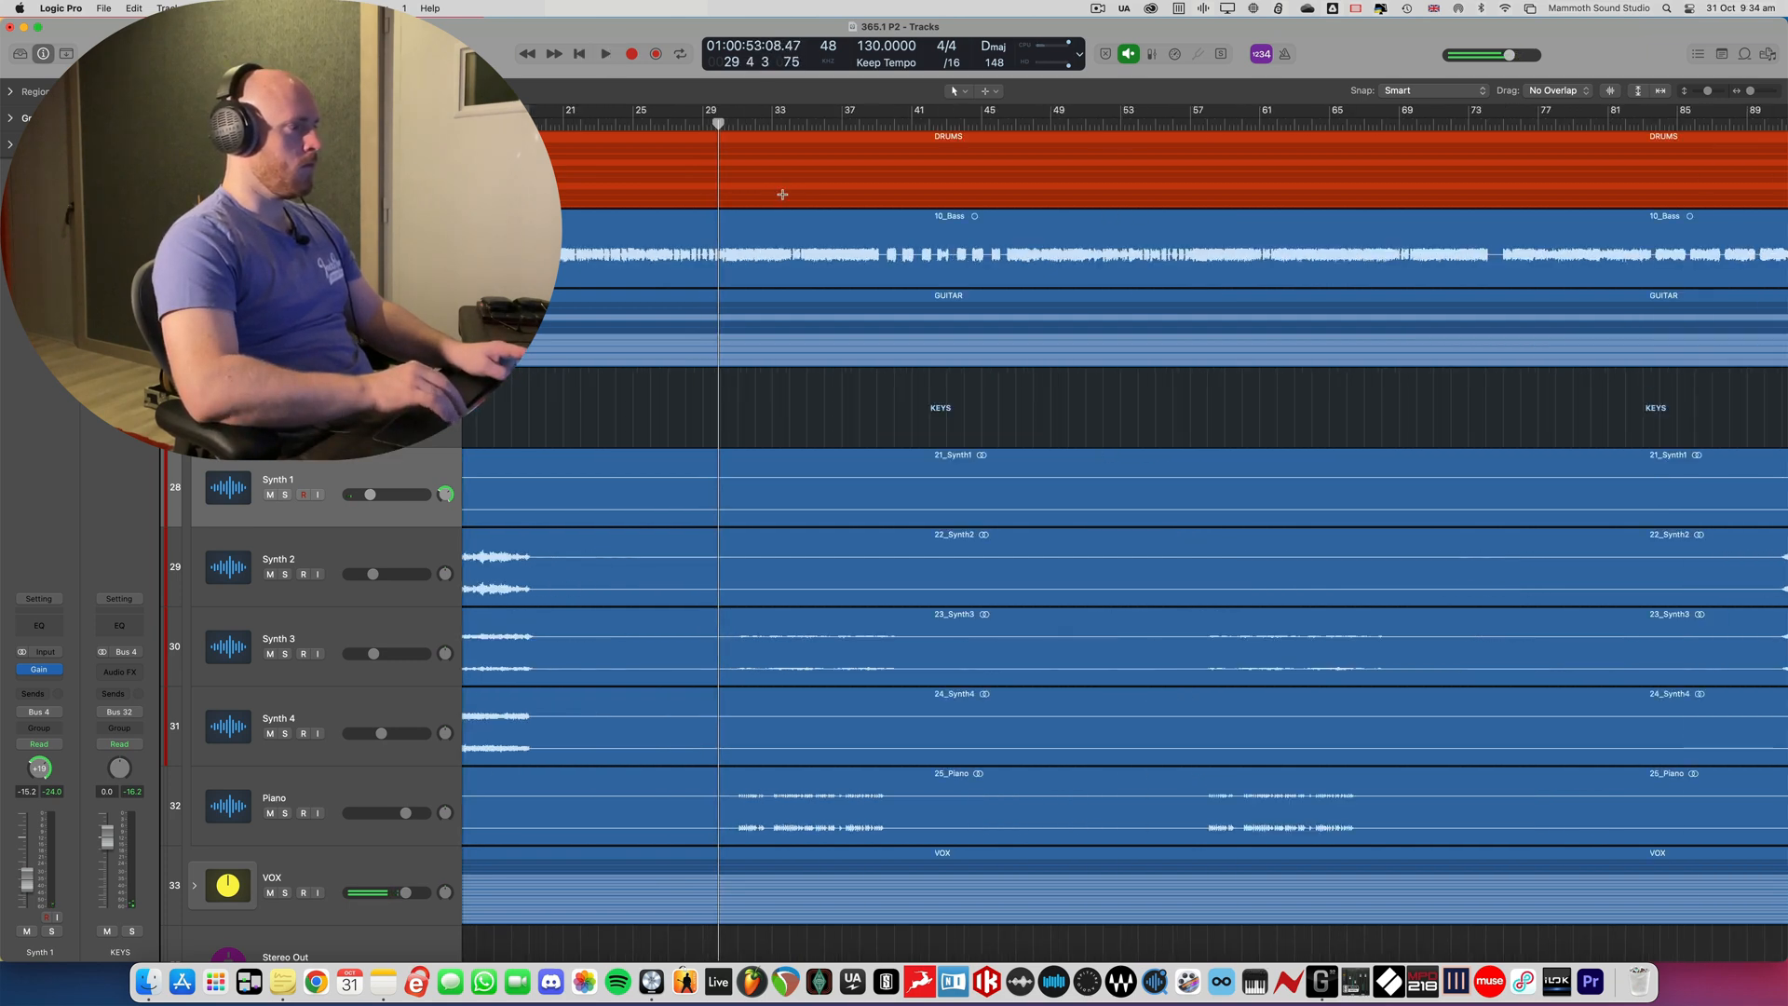
{"action": "key", "text": "super+Down"}
{"action": "key", "text": "super+Down"}
{"action": "scroll", "coordinate": [583, 259], "scroll_direction": "right", "scroll_amount": 5}
{"action": "scroll", "coordinate": [583, 259], "scroll_direction": "down", "scroll_amount": 1}
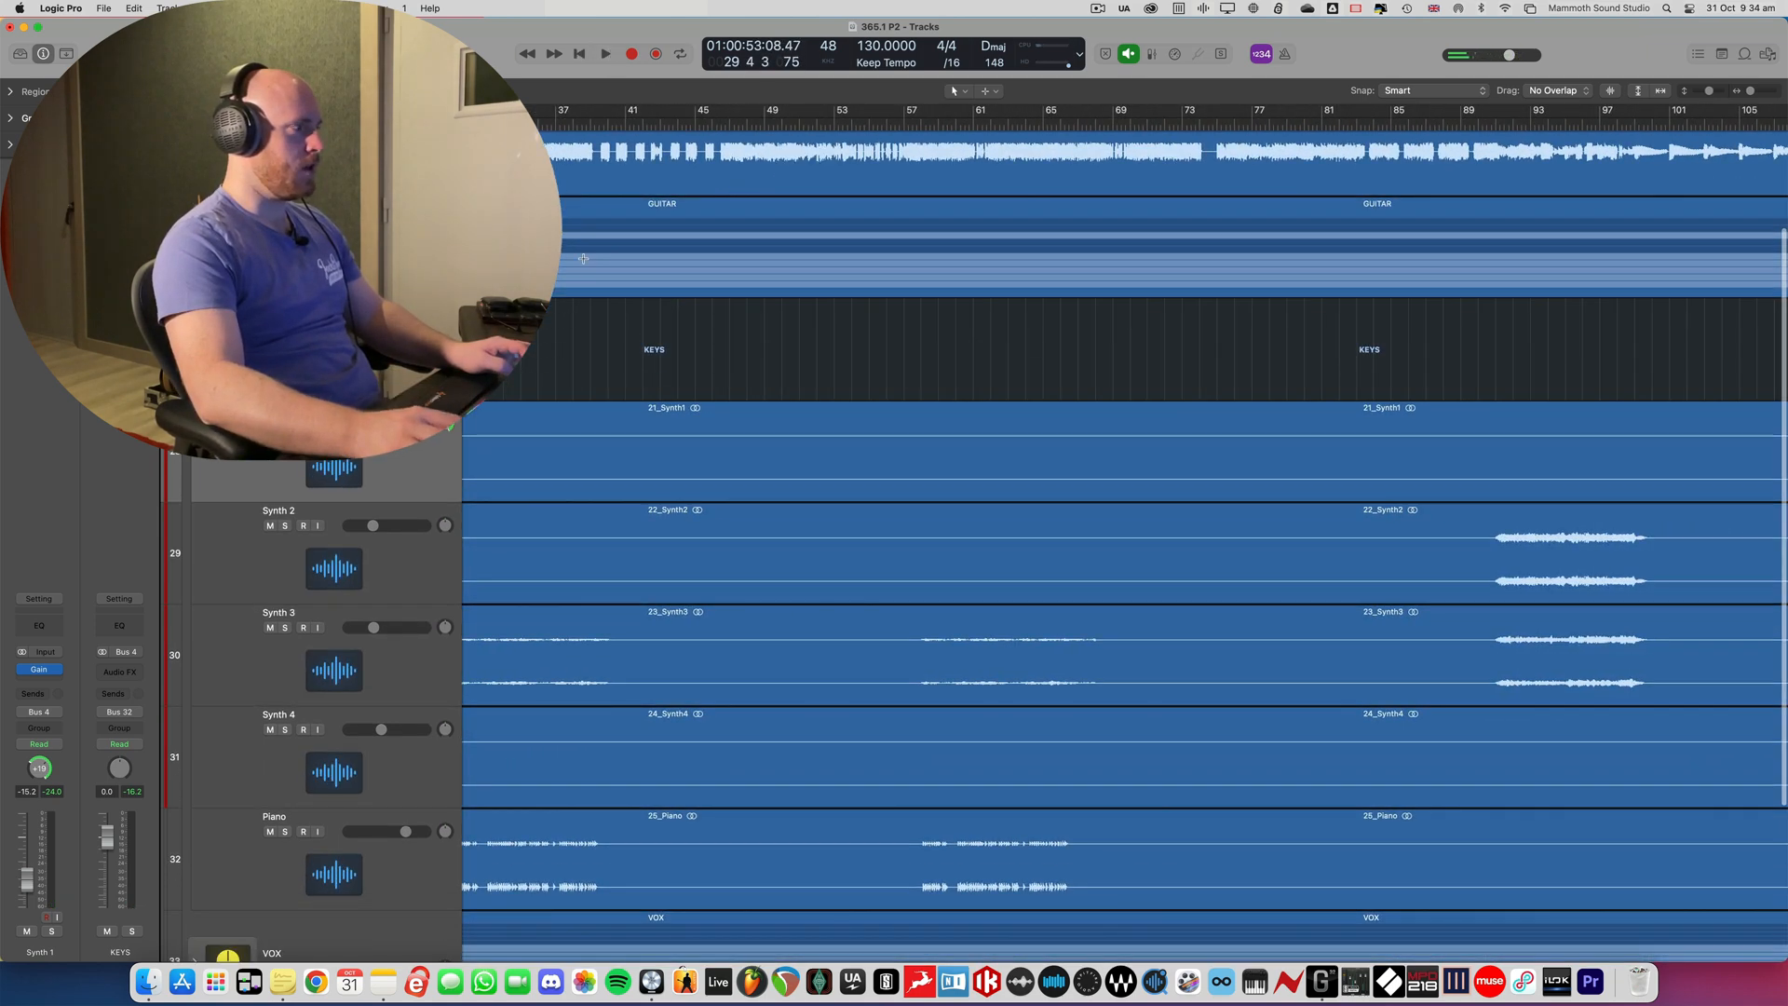
{"action": "scroll", "coordinate": [583, 259], "scroll_direction": "down", "scroll_amount": 3}
{"action": "scroll", "coordinate": [583, 259], "scroll_direction": "left", "scroll_amount": 1}
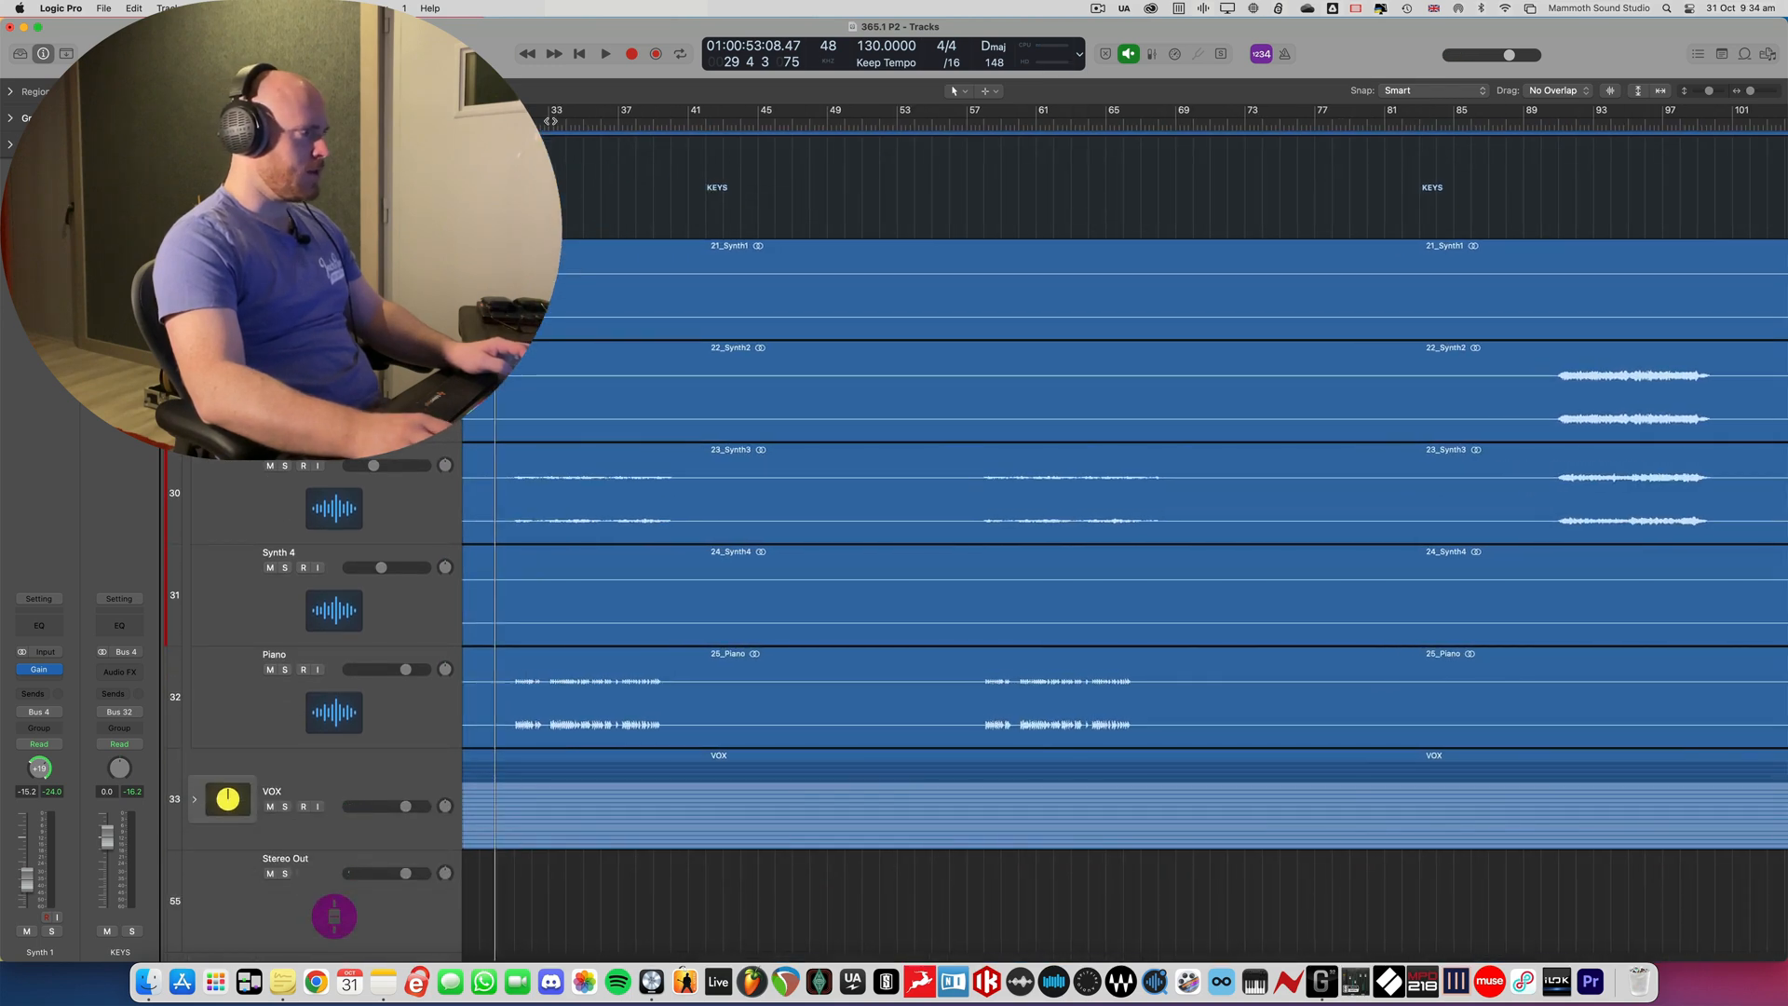
{"action": "left_click_drag", "start_coordinate": [550, 121], "coordinate": [645, 112]}
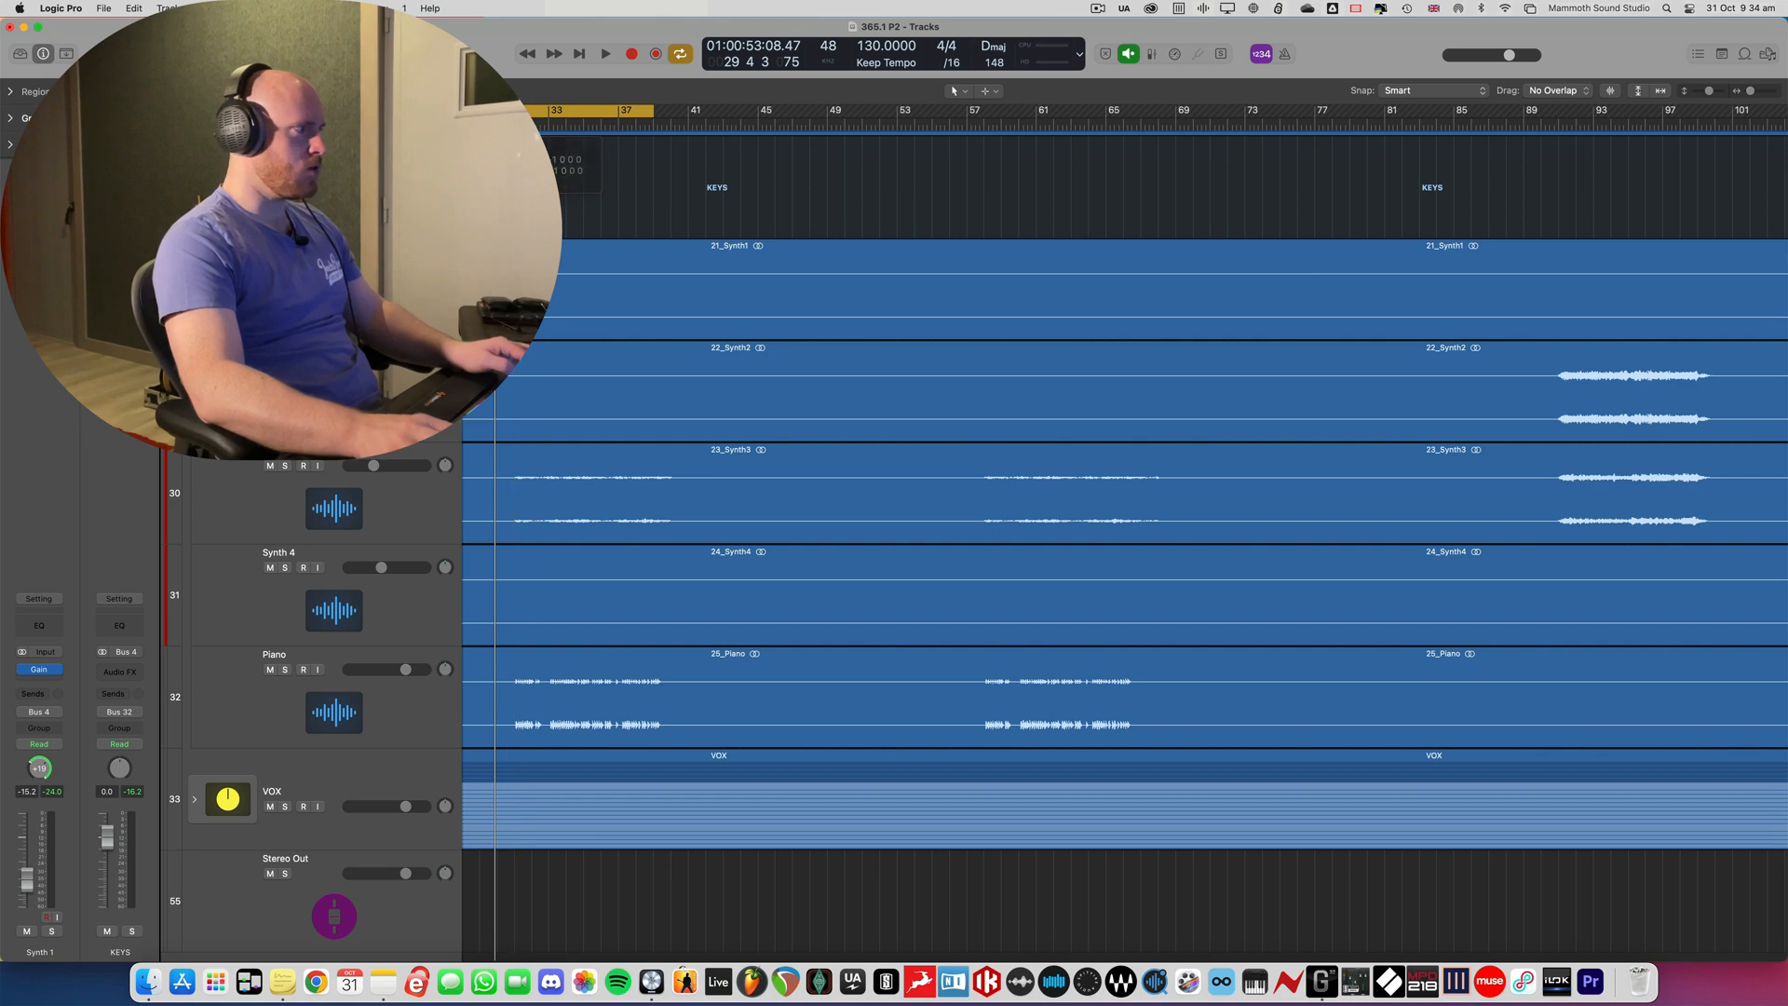
- Solo the Piano track and, during cycled playback, insert a Gain plug-in on its channel in the mixer
{"action": "left_click", "coordinate": [372, 705]}
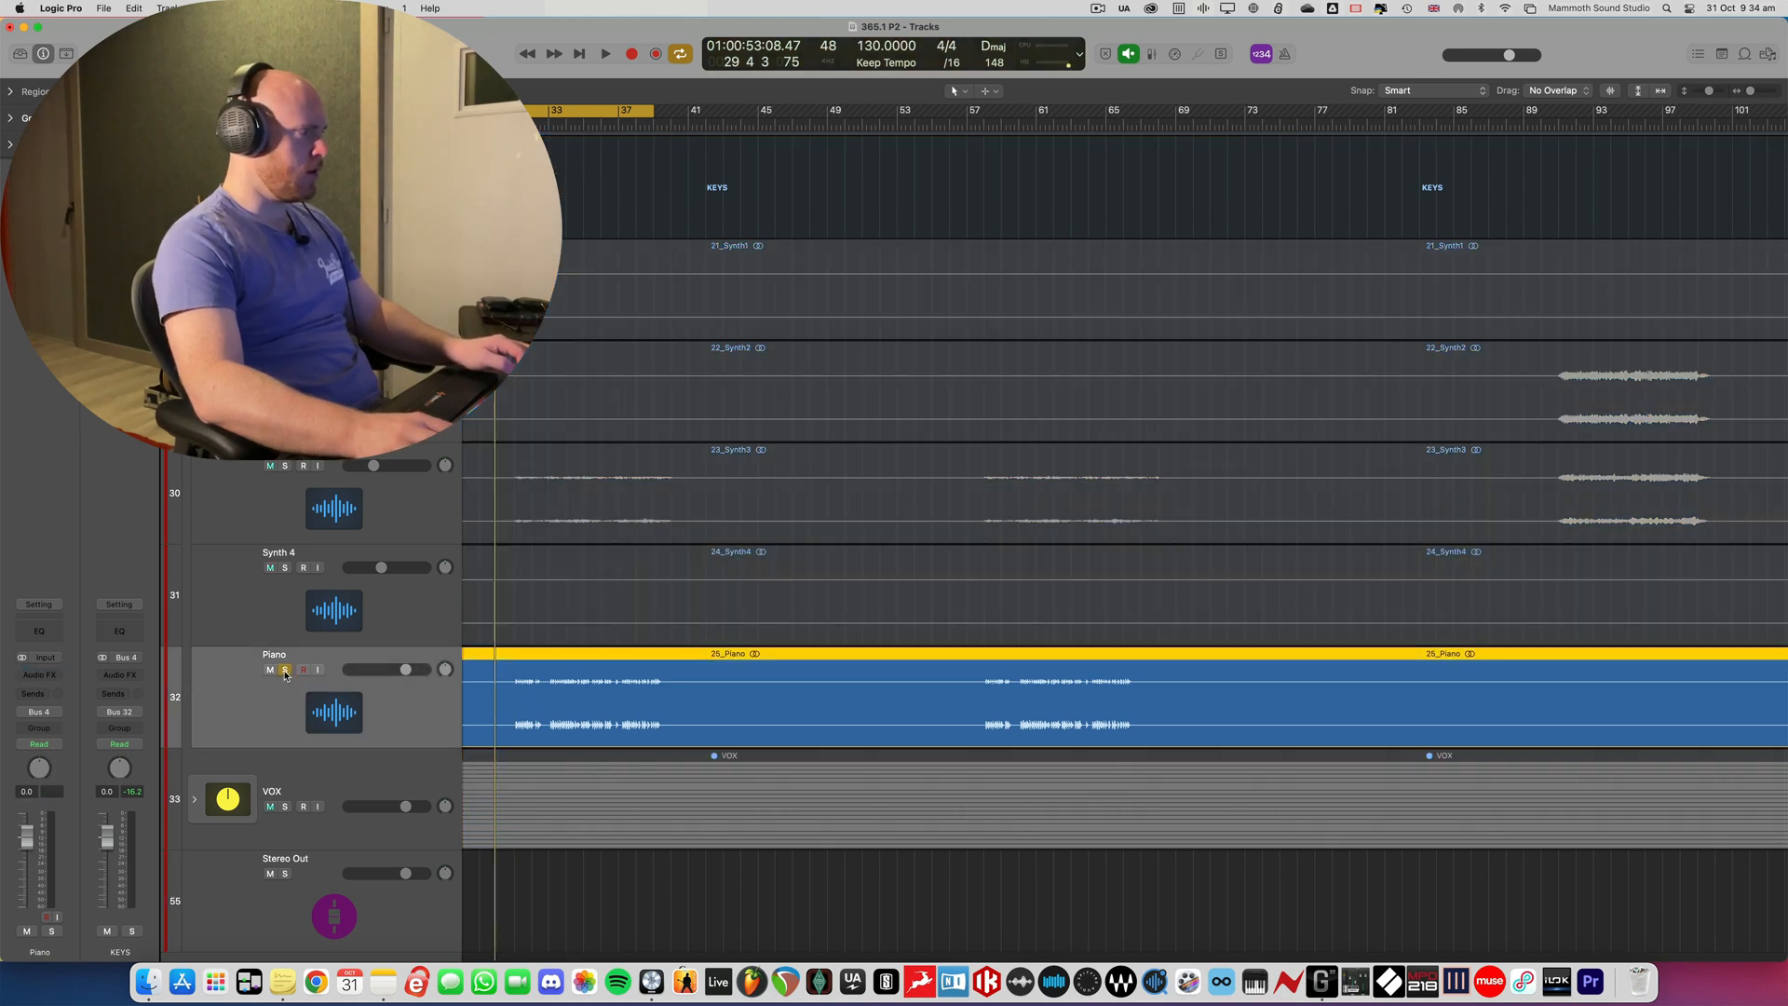
{"action": "key", "text": "s"}
{"action": "key", "text": "space"}
{"action": "key", "text": "x"}
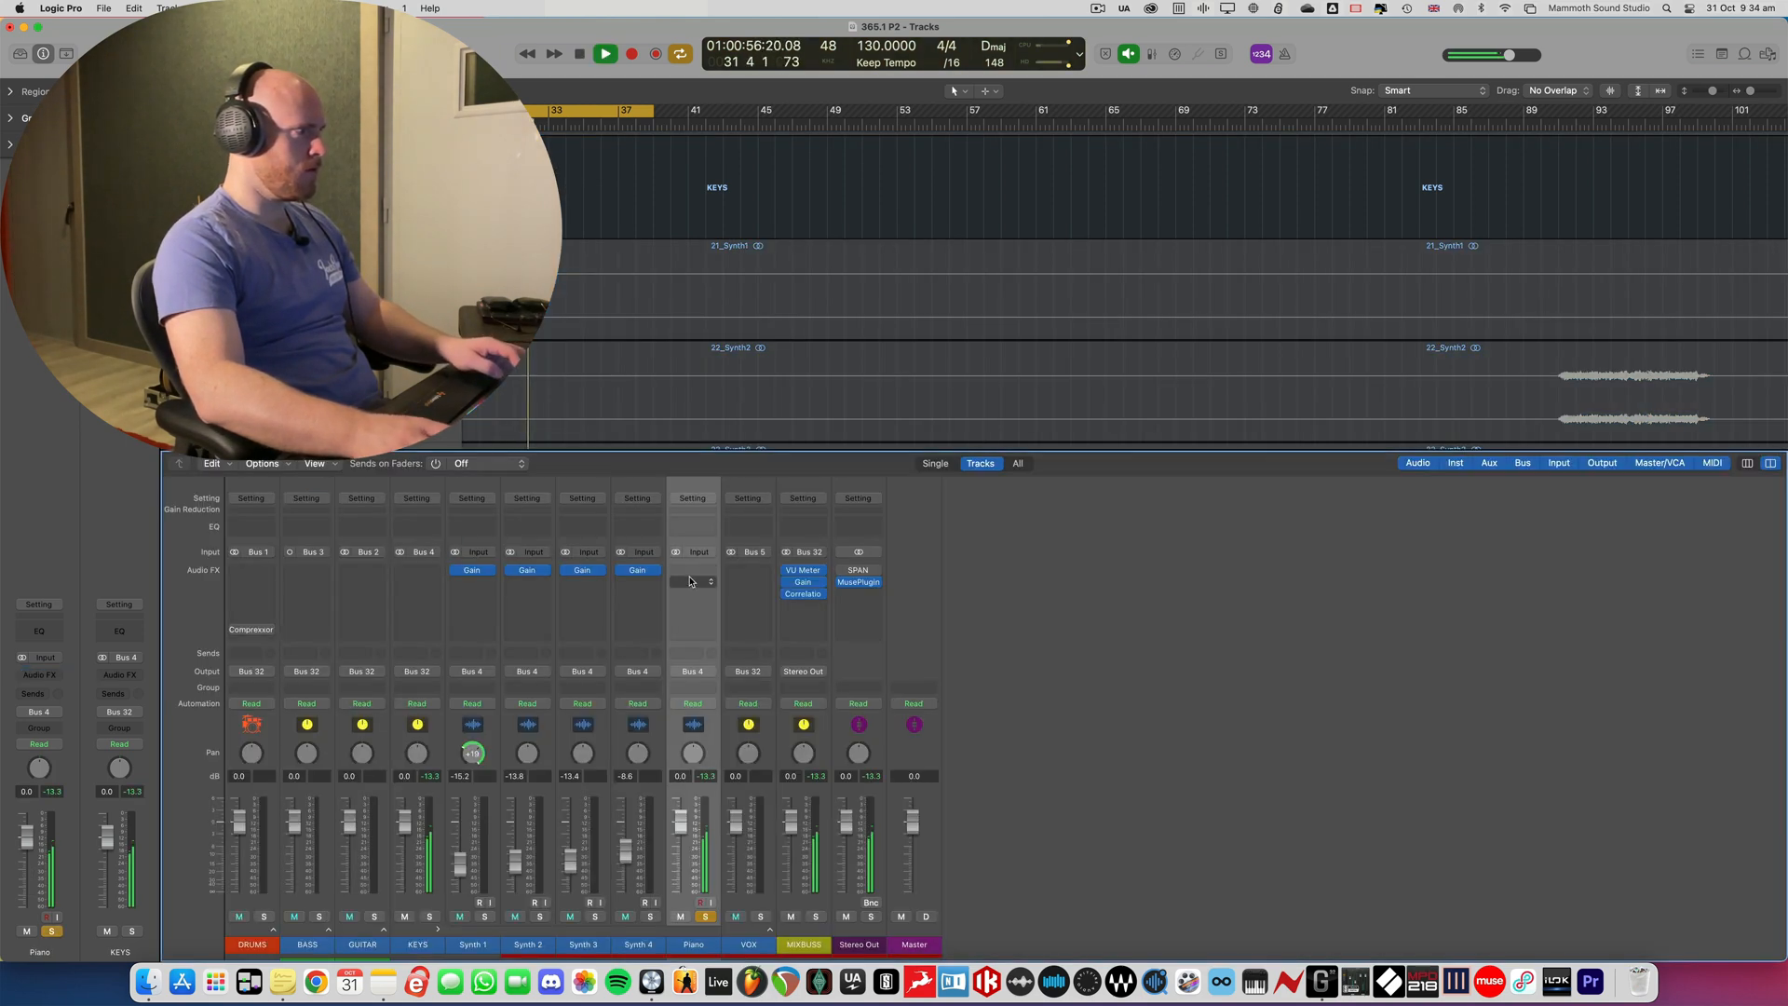
{"action": "left_click", "coordinate": [693, 571]}
{"action": "type", "text": "gain"}
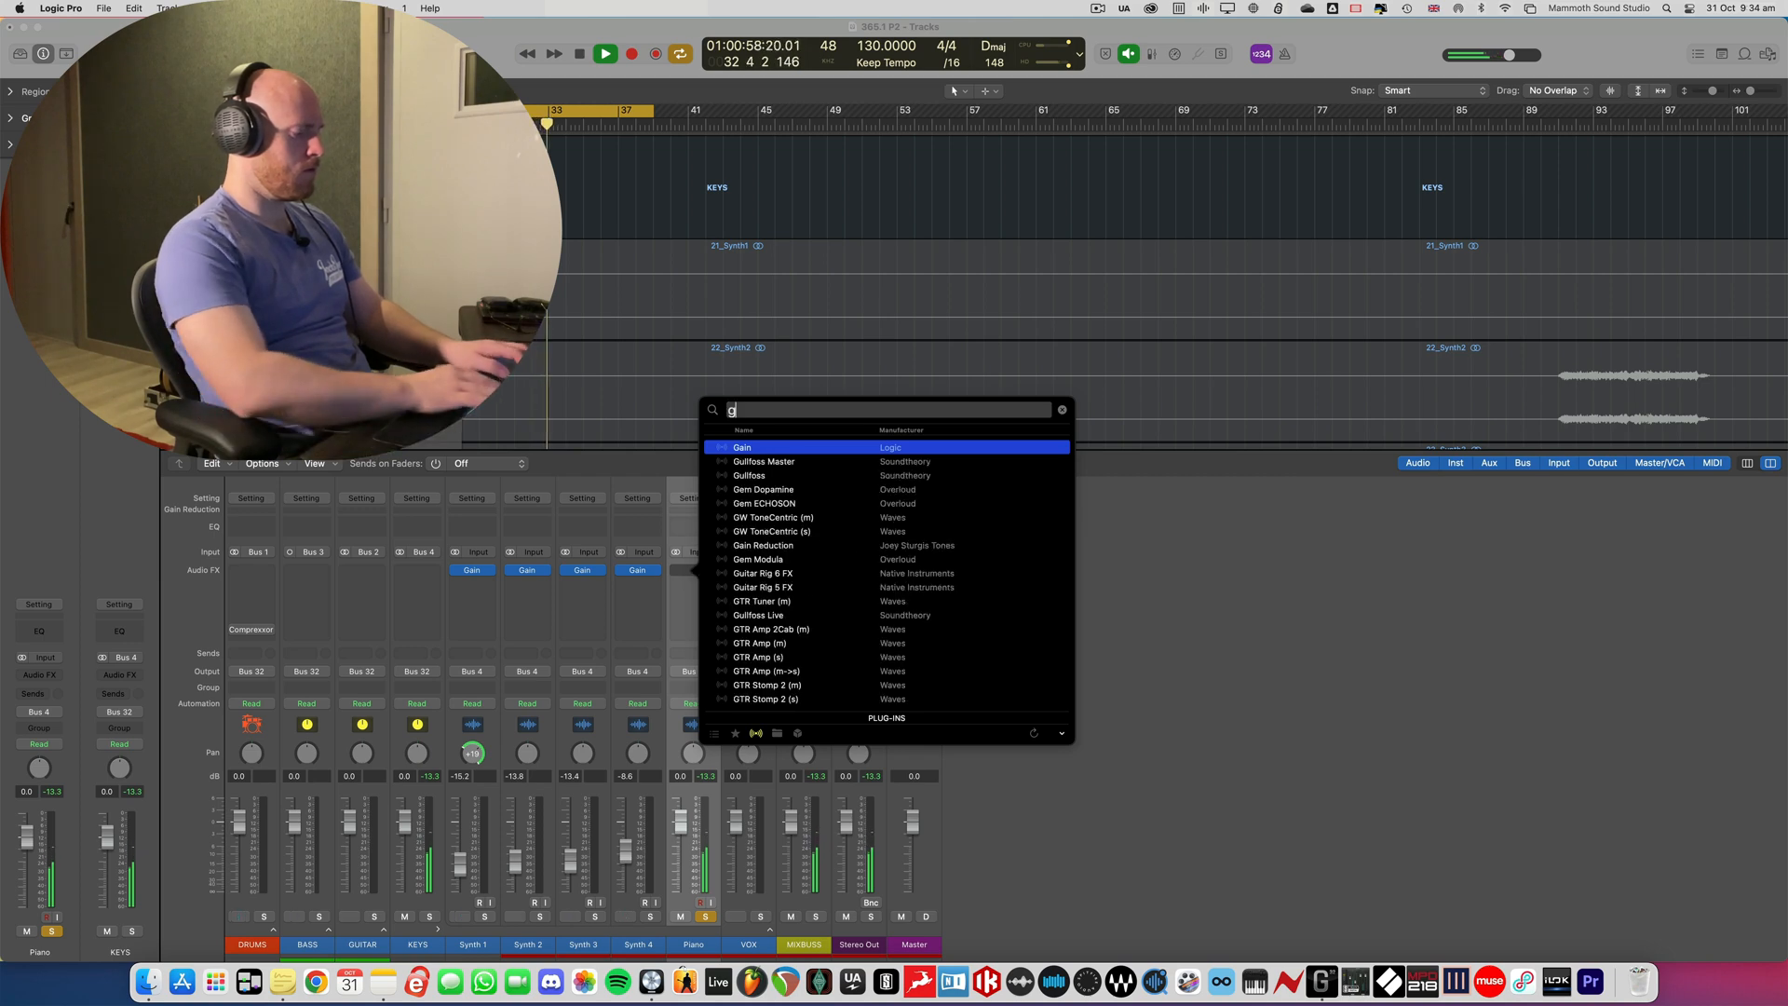
{"action": "key", "text": "Return"}
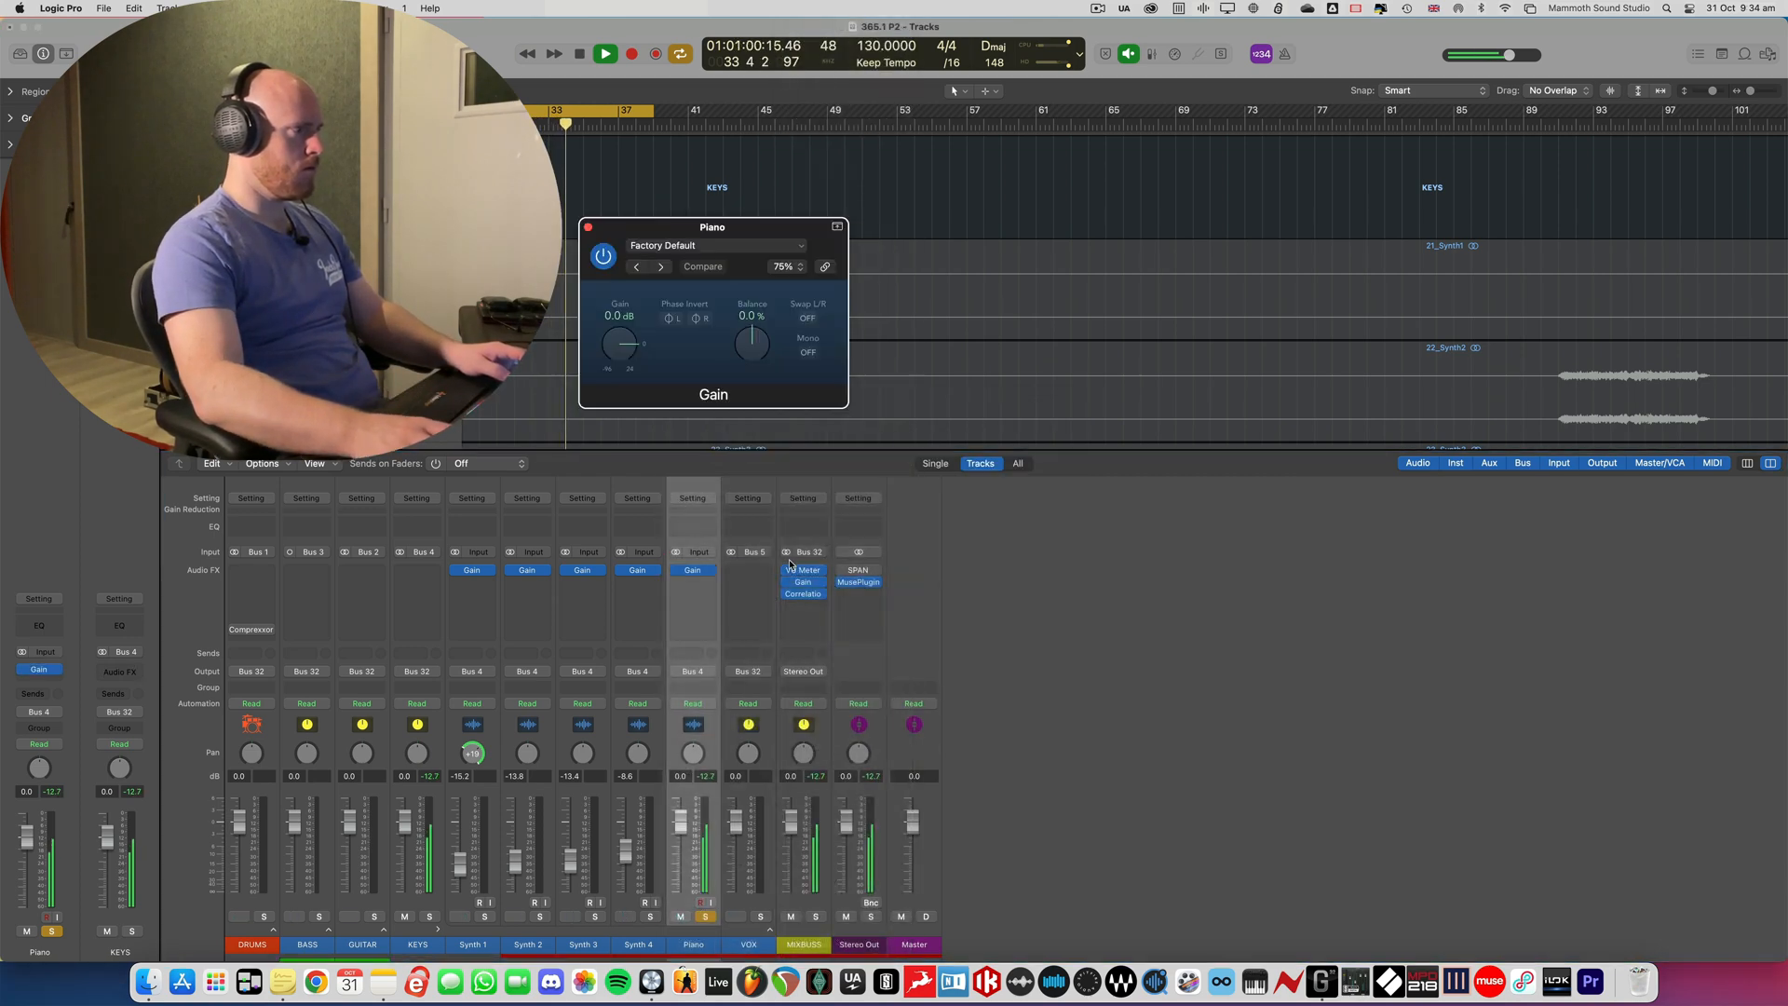
- Set the Piano's Gain plug-in to +2.8 dB against the MIXBUSS VU Meter, close both plug-ins and stop playback
{"action": "left_click", "coordinate": [802, 571]}
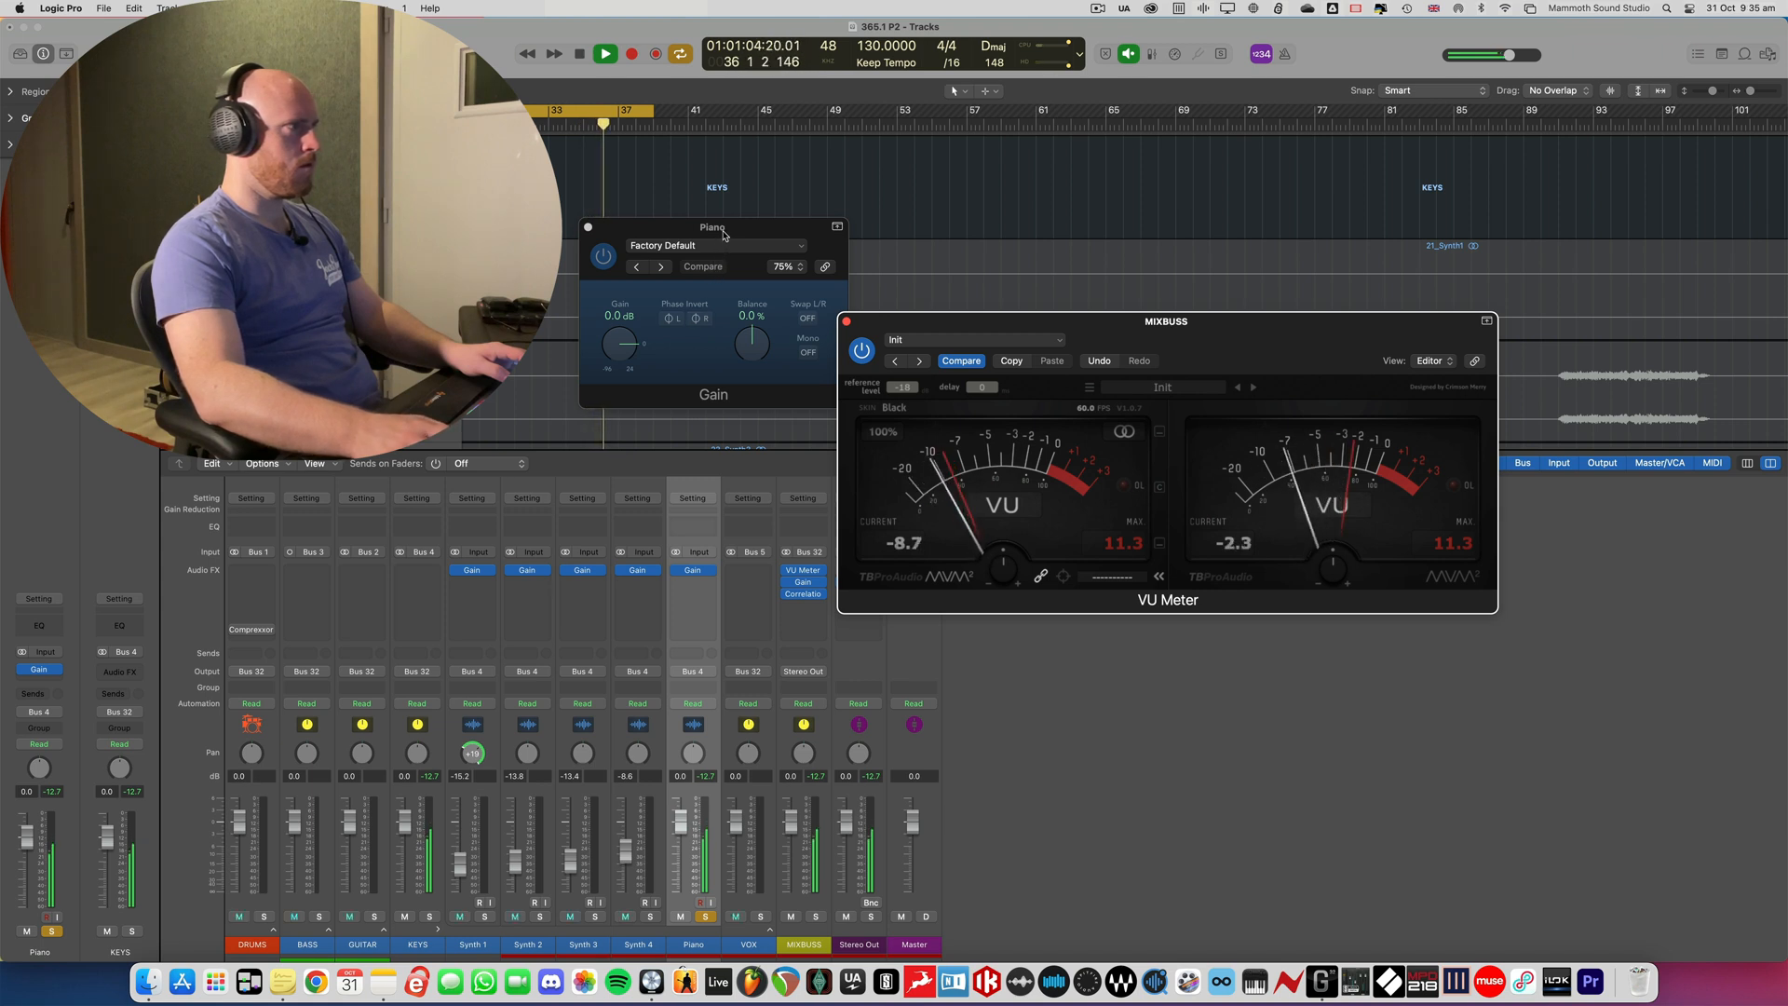
{"action": "left_click_drag", "start_coordinate": [726, 230], "coordinate": [715, 236]}
{"action": "left_click_drag", "start_coordinate": [604, 350], "coordinate": [605, 344]}
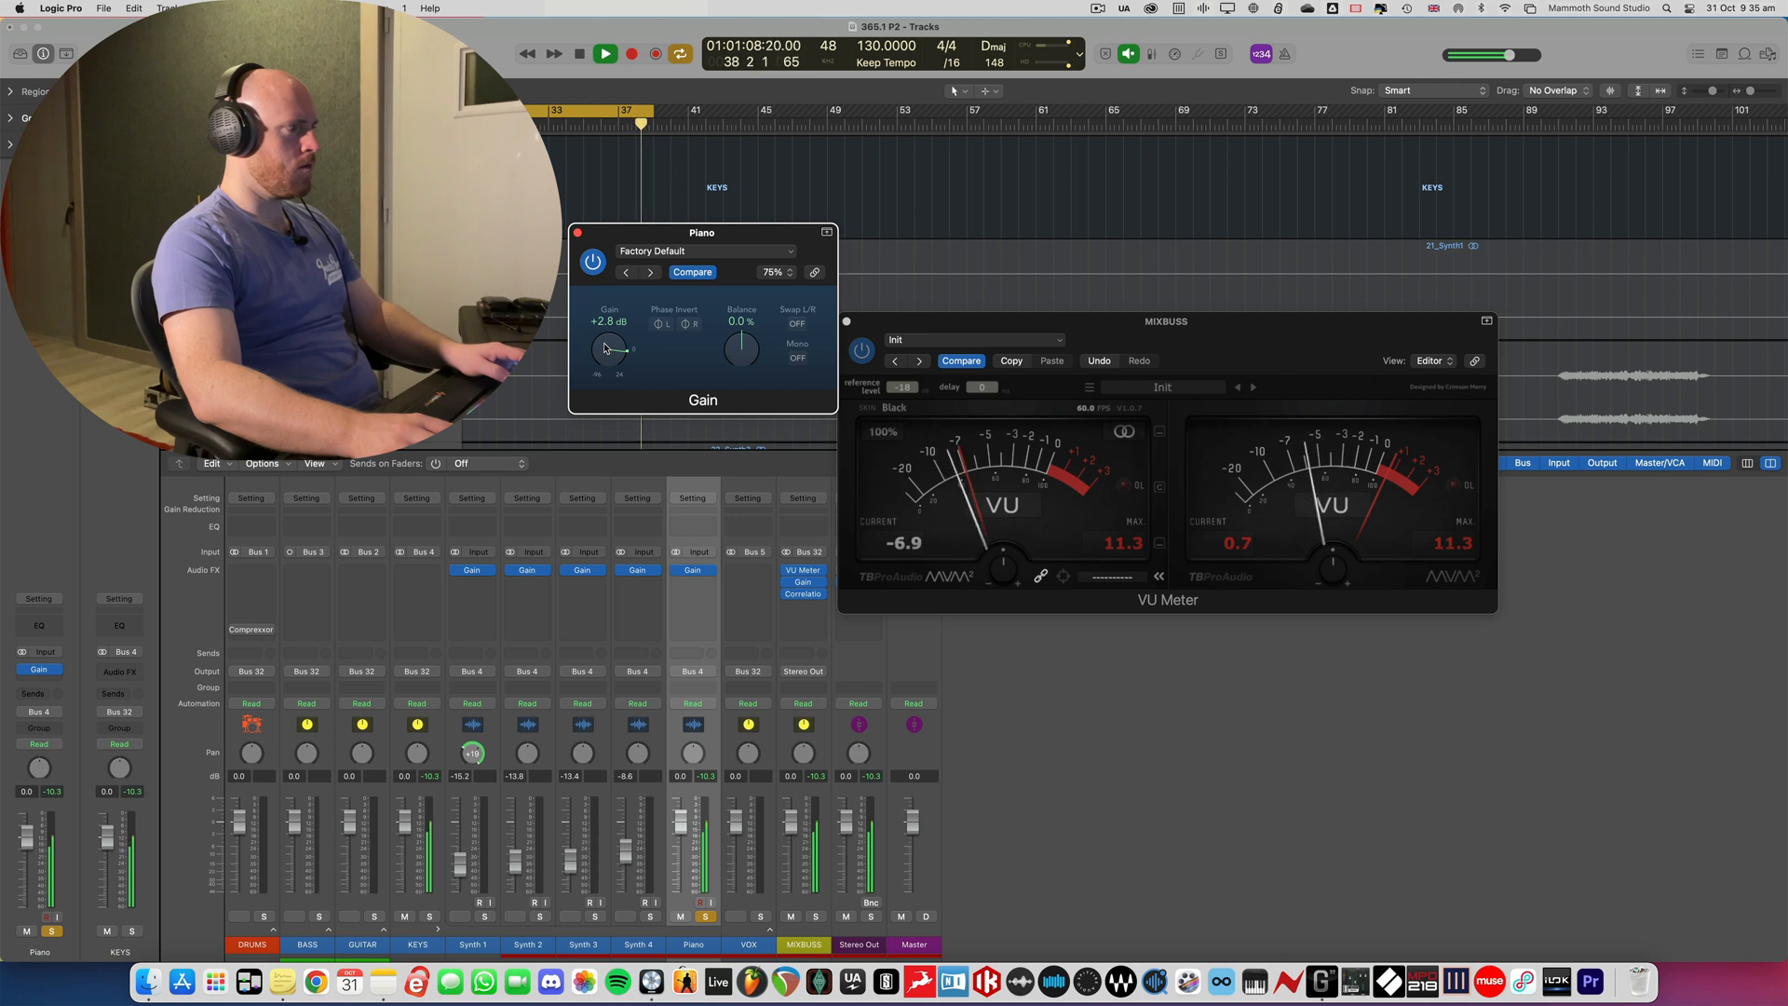
{"action": "left_click", "coordinate": [578, 232]}
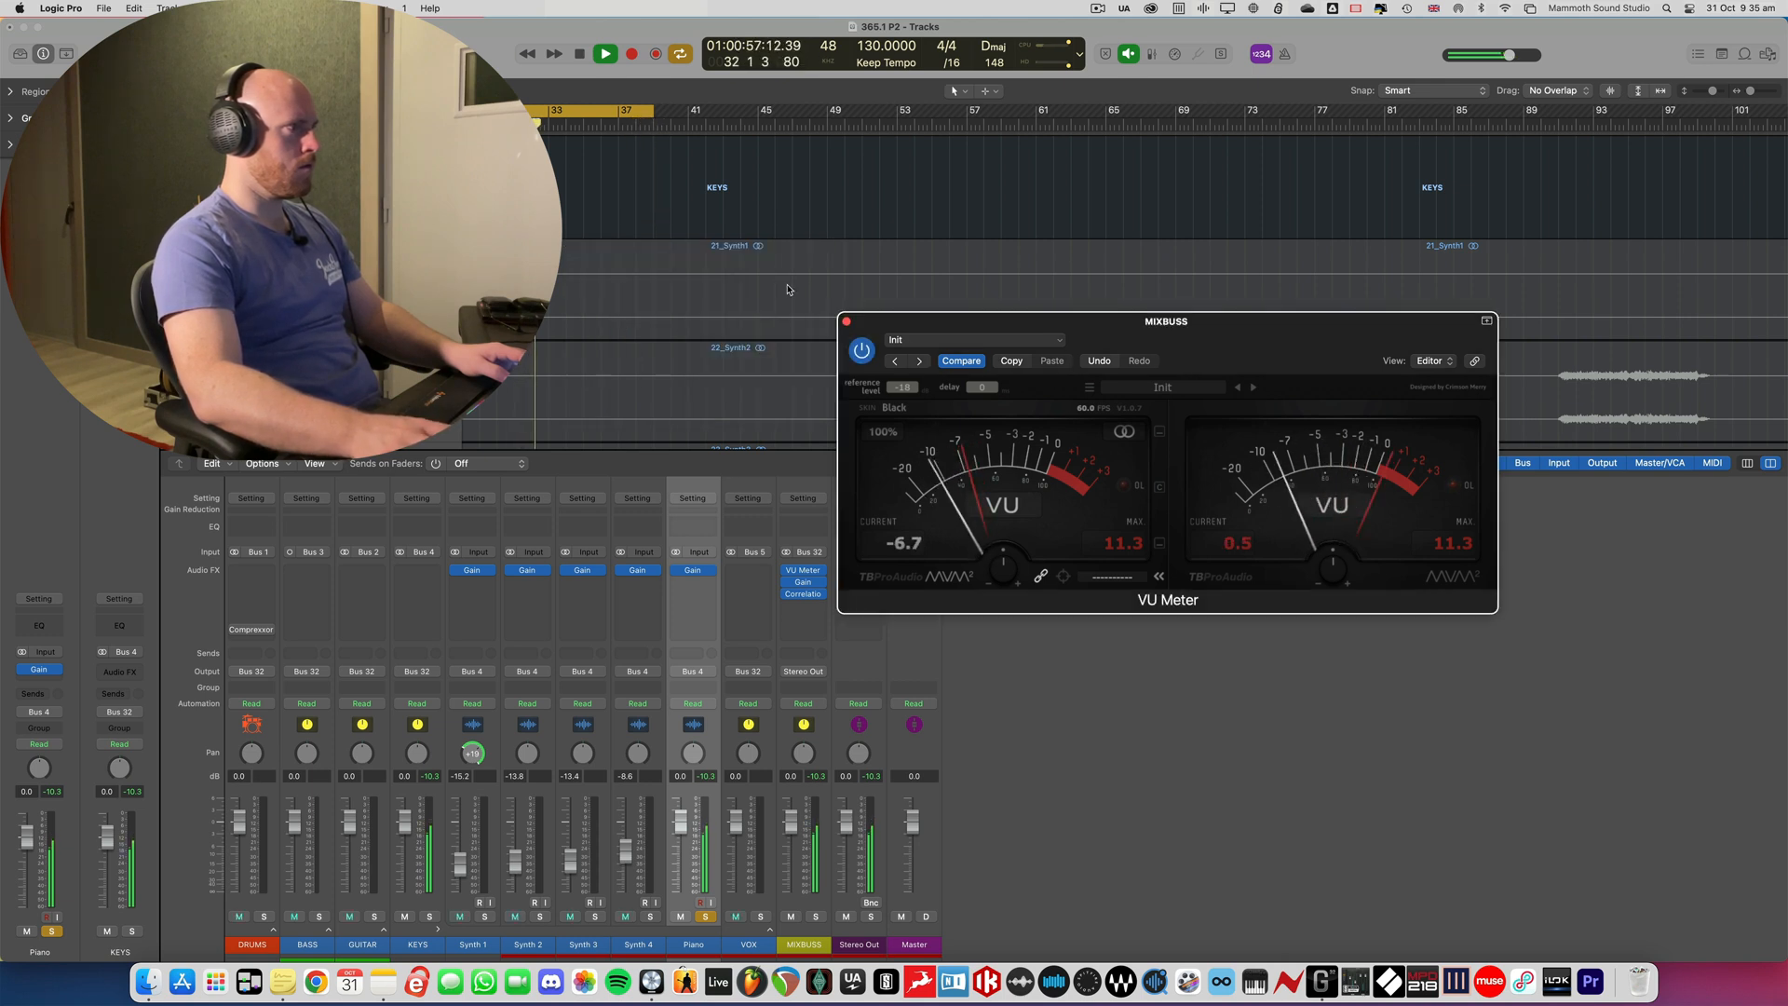
{"action": "left_click", "coordinate": [846, 321]}
{"action": "key", "text": "space"}
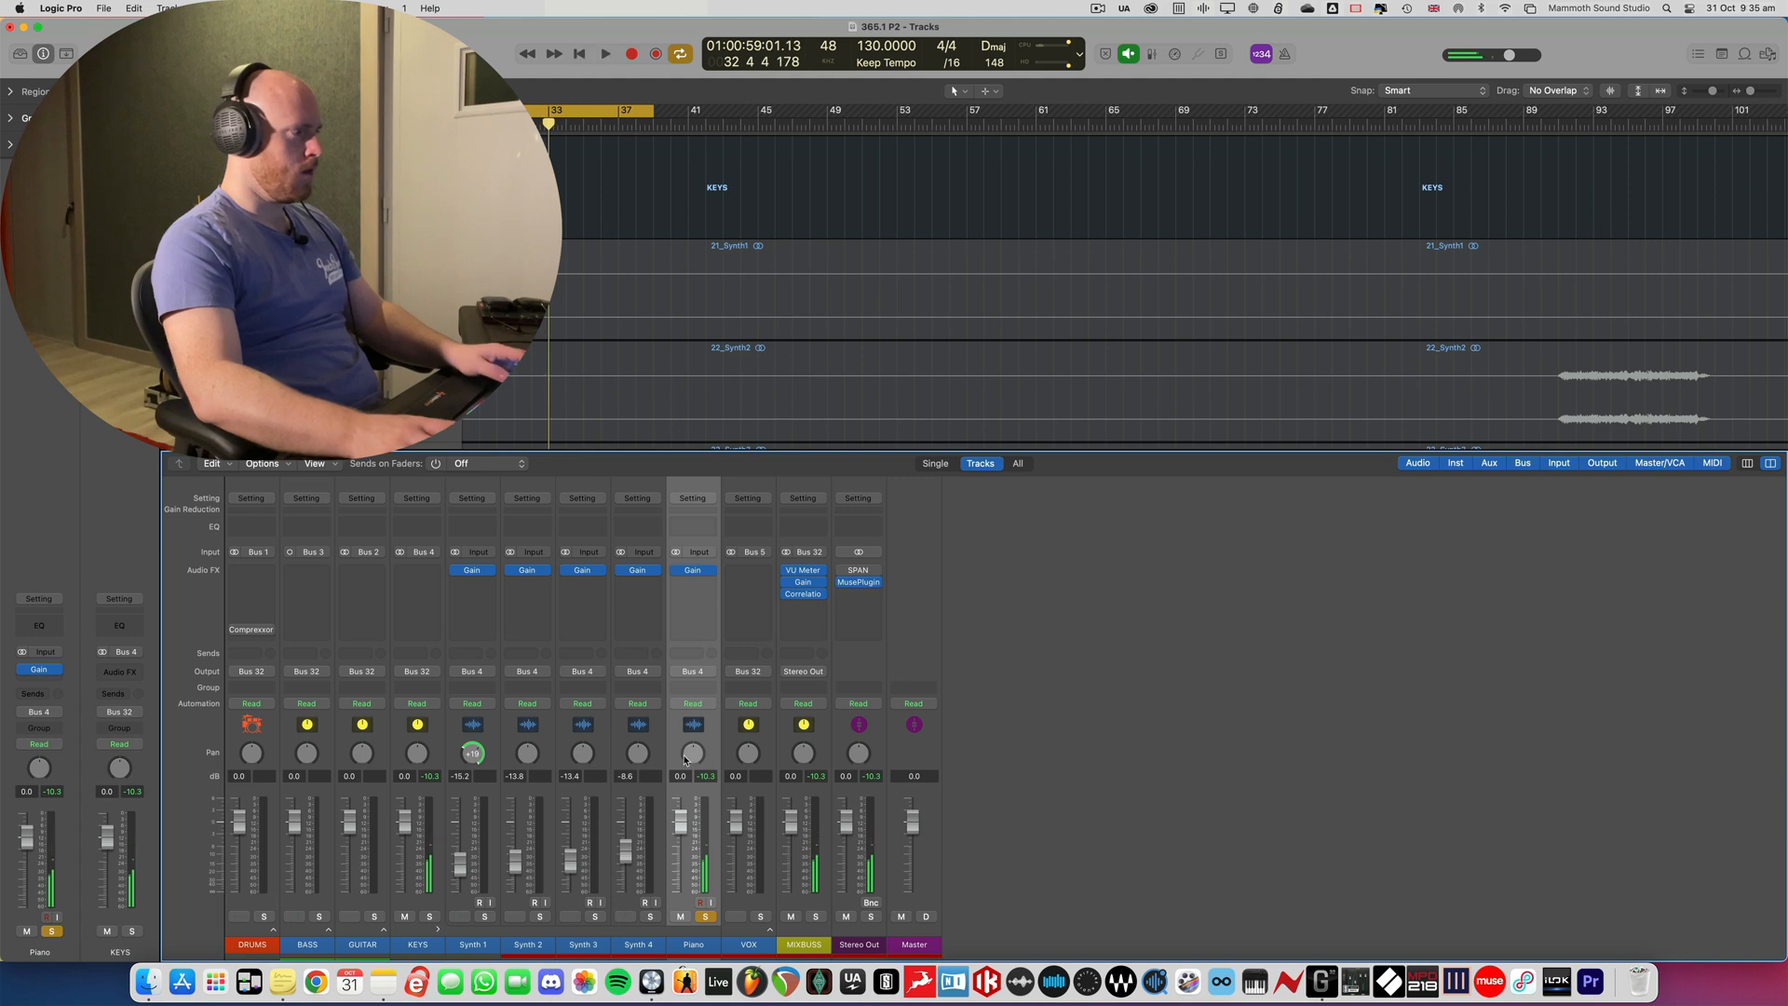
- Unsolo the Piano, lower its fader to -21.5 dB and play it briefly with the full mix
{"action": "left_click", "coordinate": [706, 916]}
{"action": "left_click_drag", "start_coordinate": [681, 821], "coordinate": [681, 873]}
{"action": "key", "text": "space"}
{"action": "key", "text": "space"}
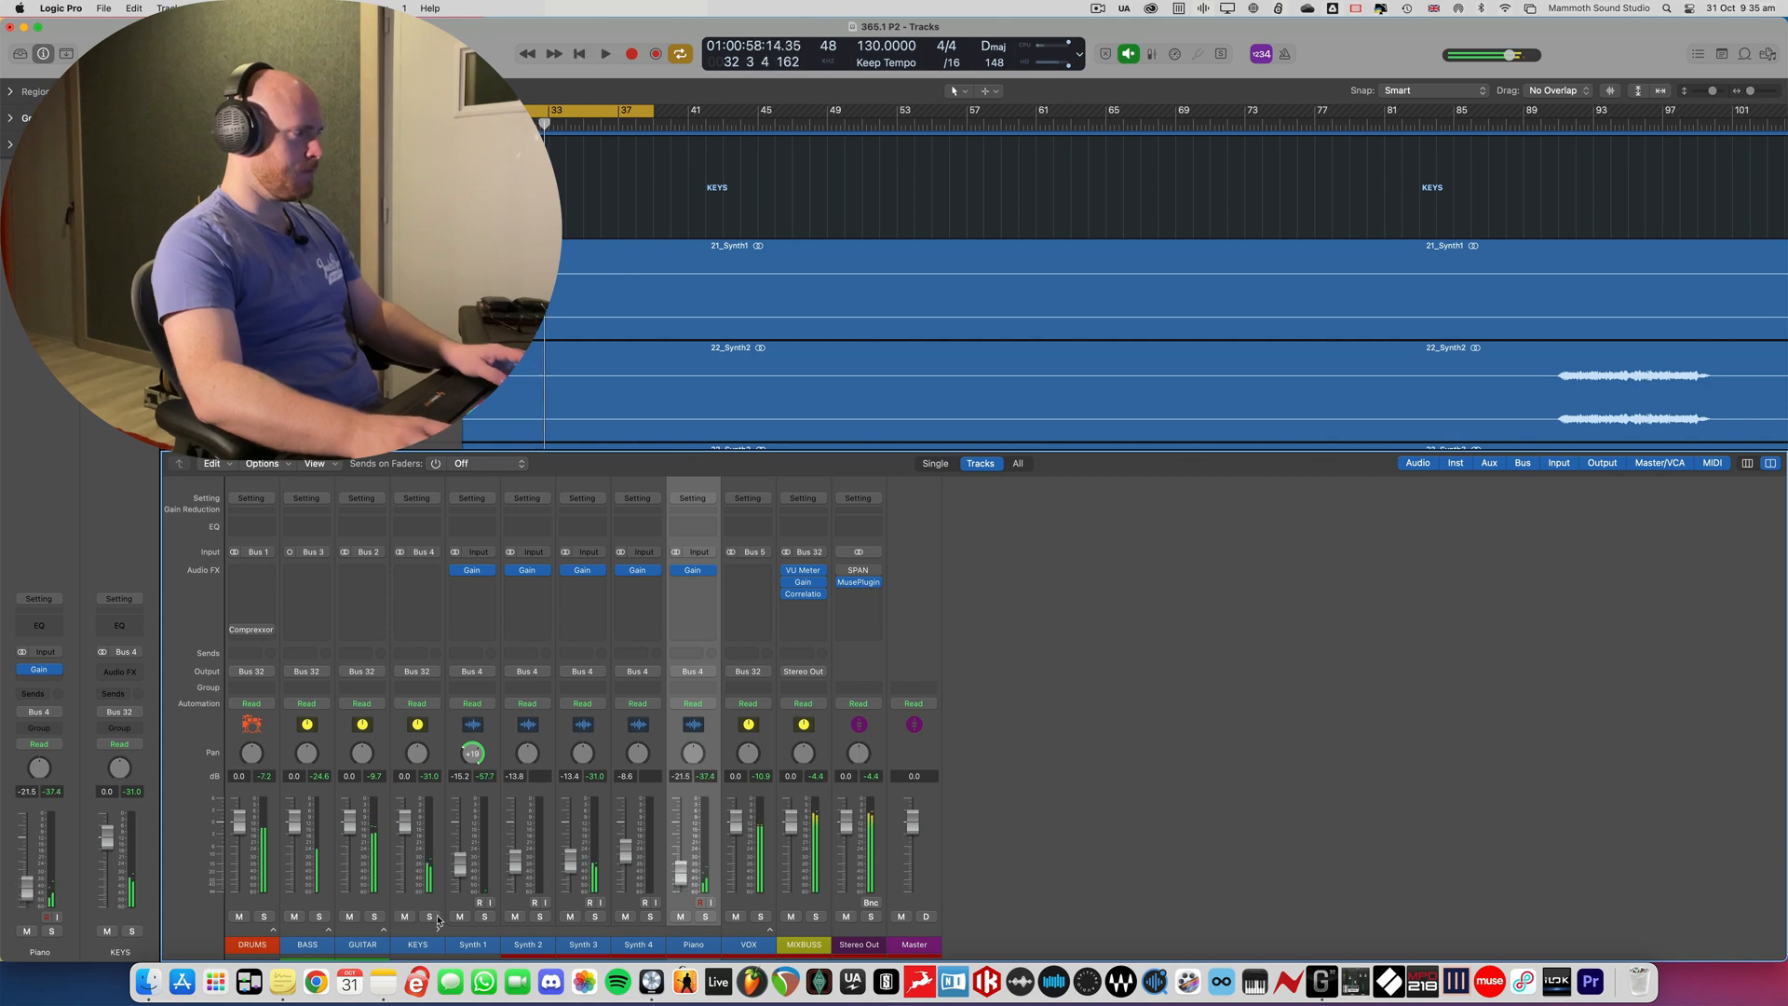
- Expand the GUITAR stack, mute Guitar 4 DI and Guitar 5 DI, collapse it and restart playback
{"action": "left_click", "coordinate": [383, 930]}
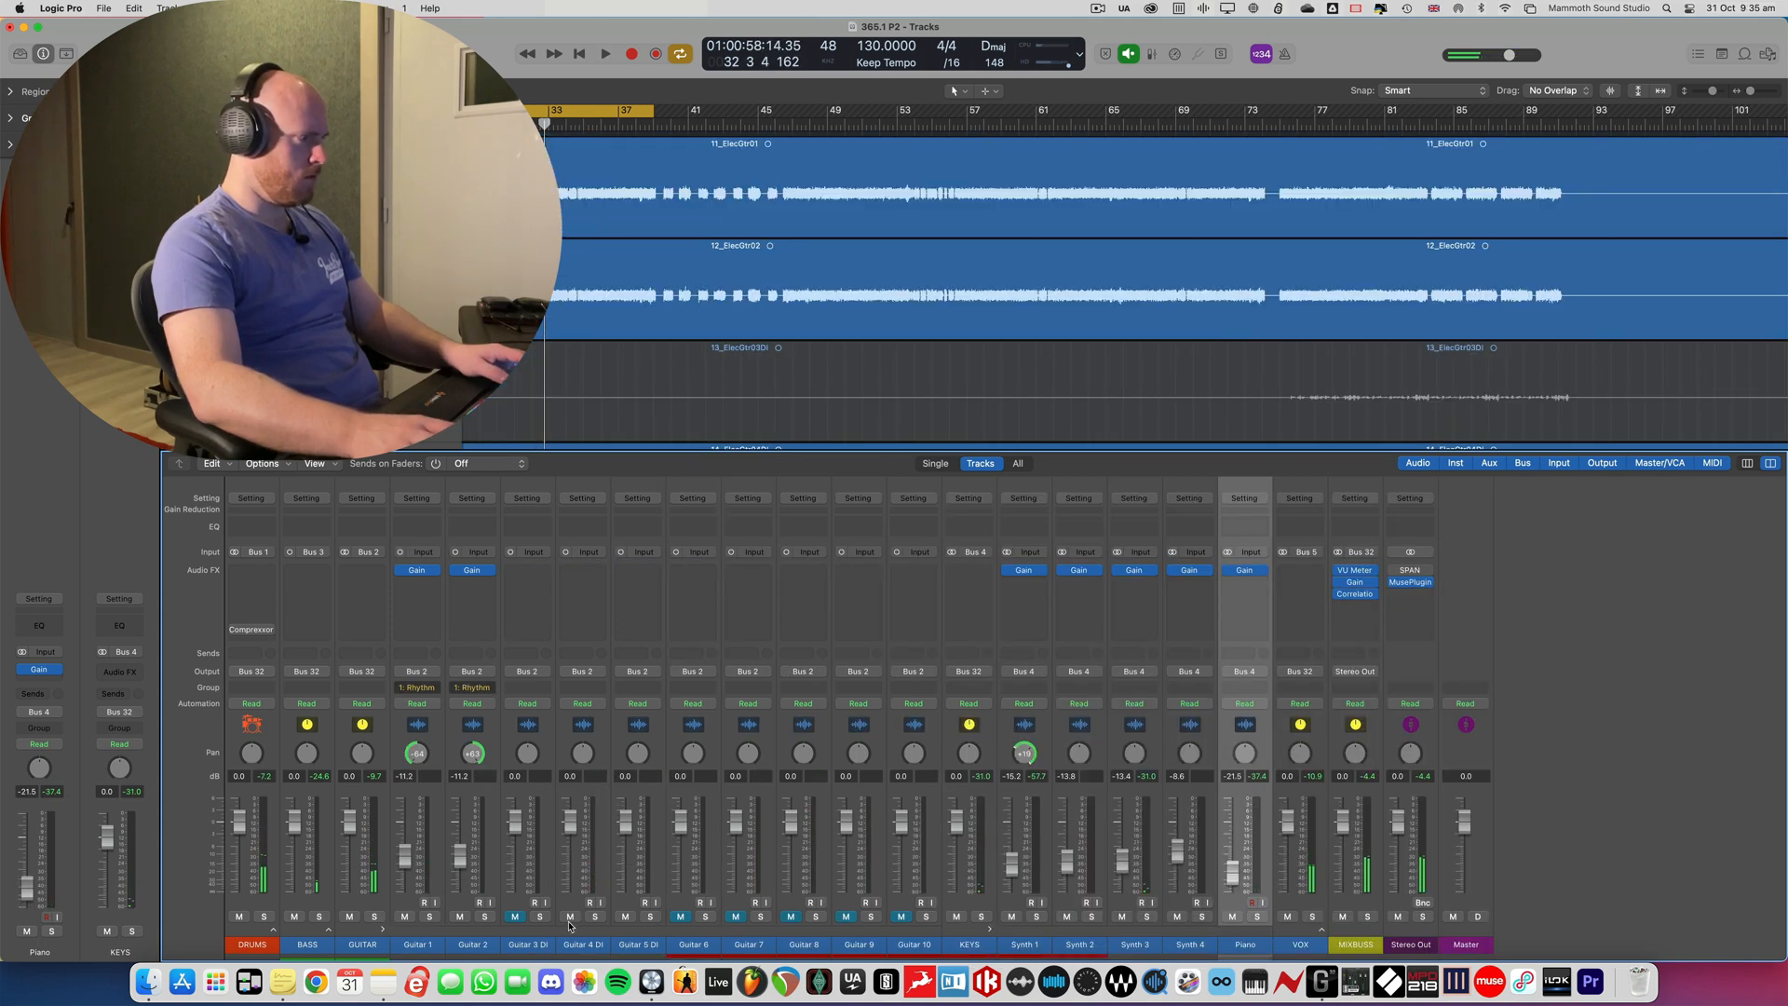
{"action": "left_click_drag", "start_coordinate": [570, 920], "coordinate": [667, 925]}
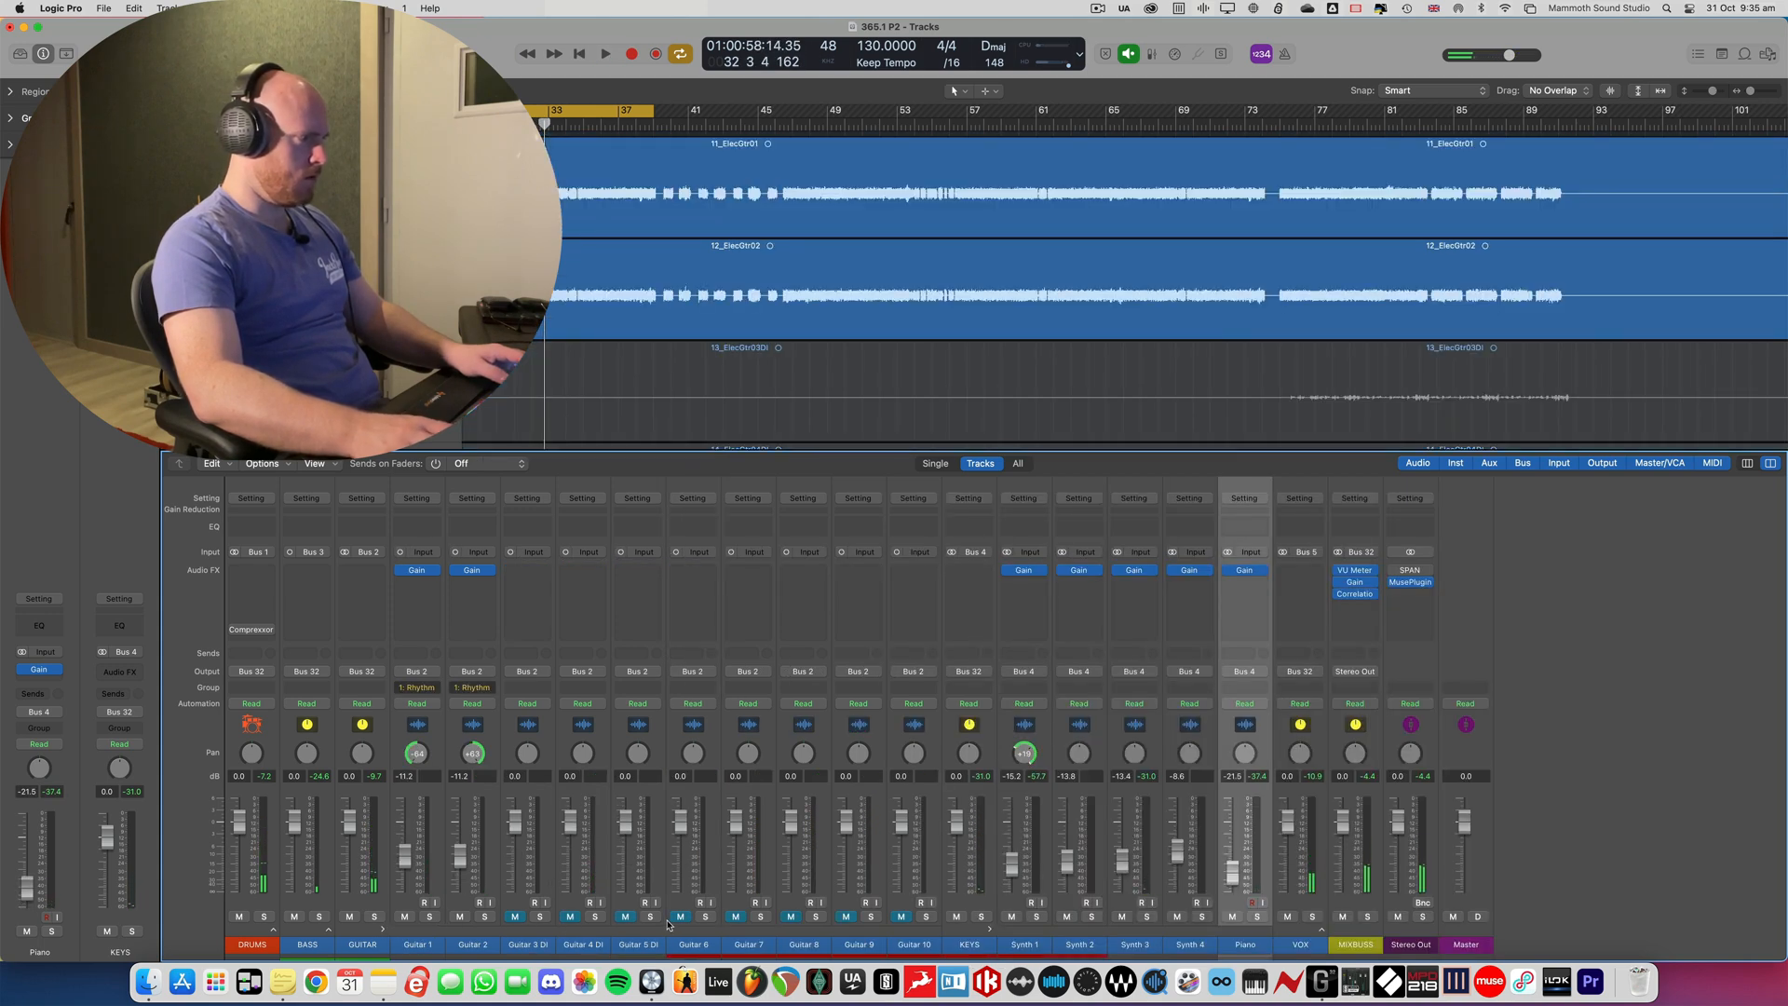
{"action": "left_click", "coordinate": [383, 930]}
{"action": "key", "text": "space"}
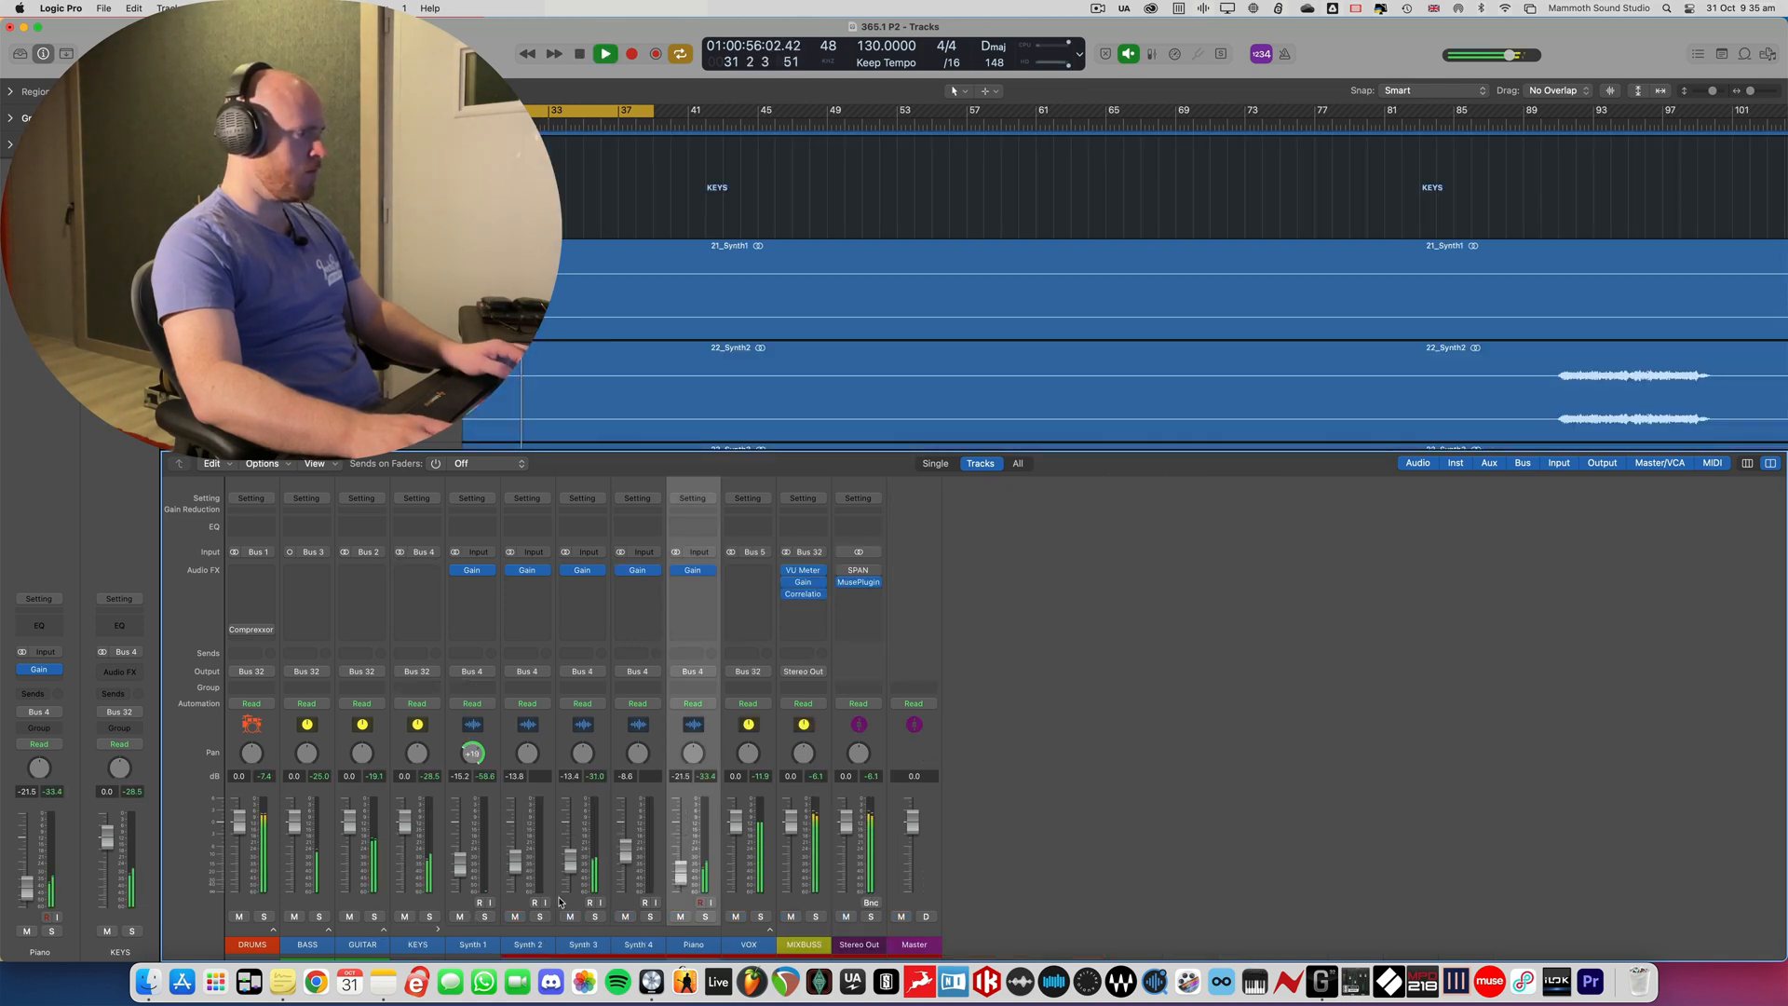
- Raise the Piano fader to -12.0 dB by ear in the playing mix and stop playback
{"action": "left_click_drag", "start_coordinate": [677, 883], "coordinate": [677, 865]}
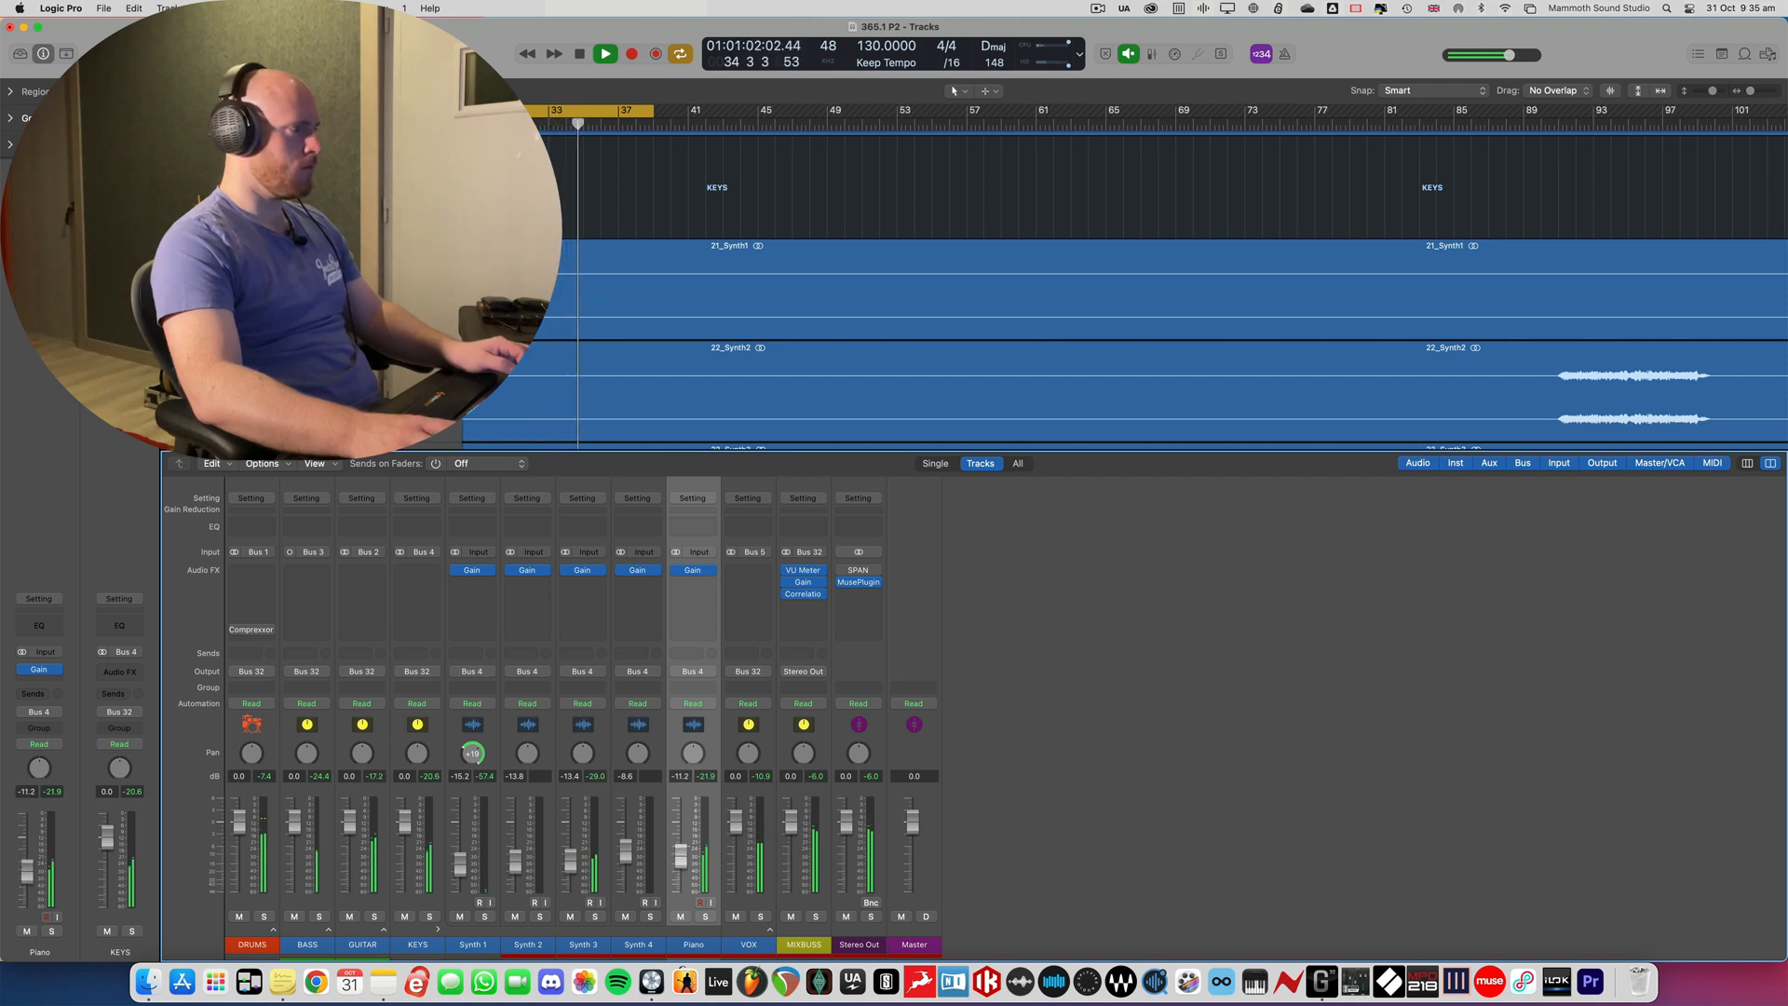
{"action": "left_click_drag", "start_coordinate": [676, 865], "coordinate": [677, 866]}
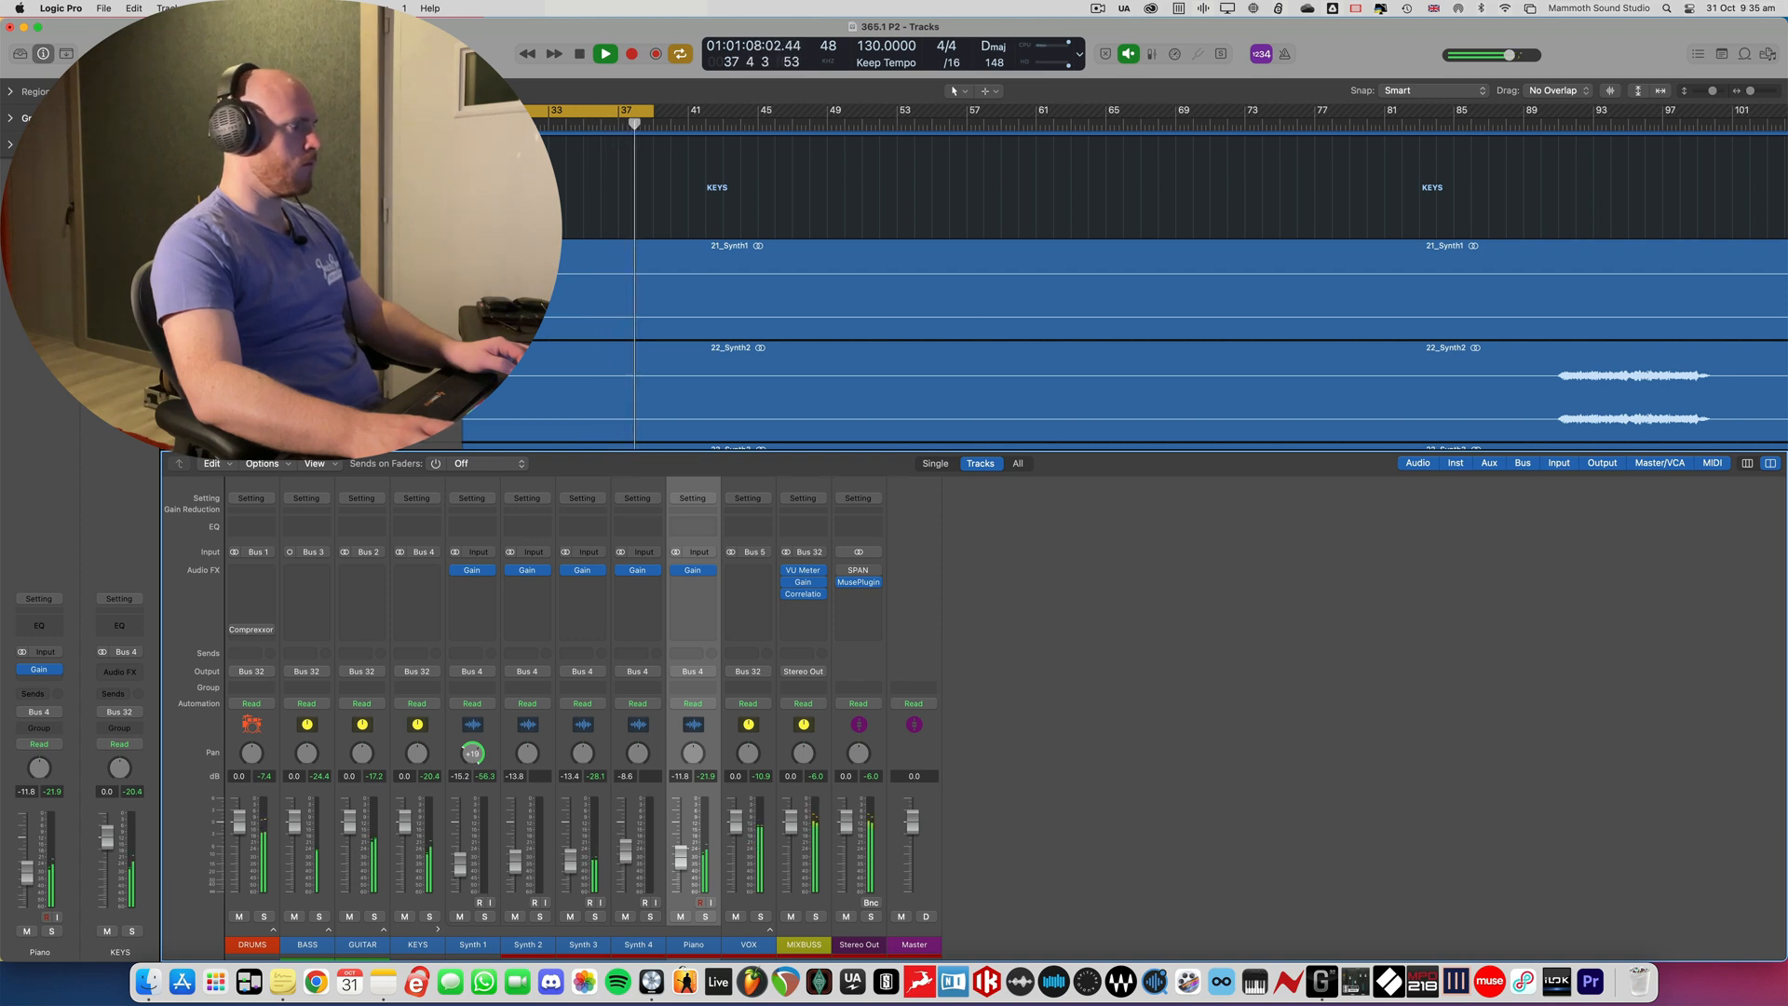
{"action": "left_click_drag", "start_coordinate": [681, 858], "coordinate": [681, 859]}
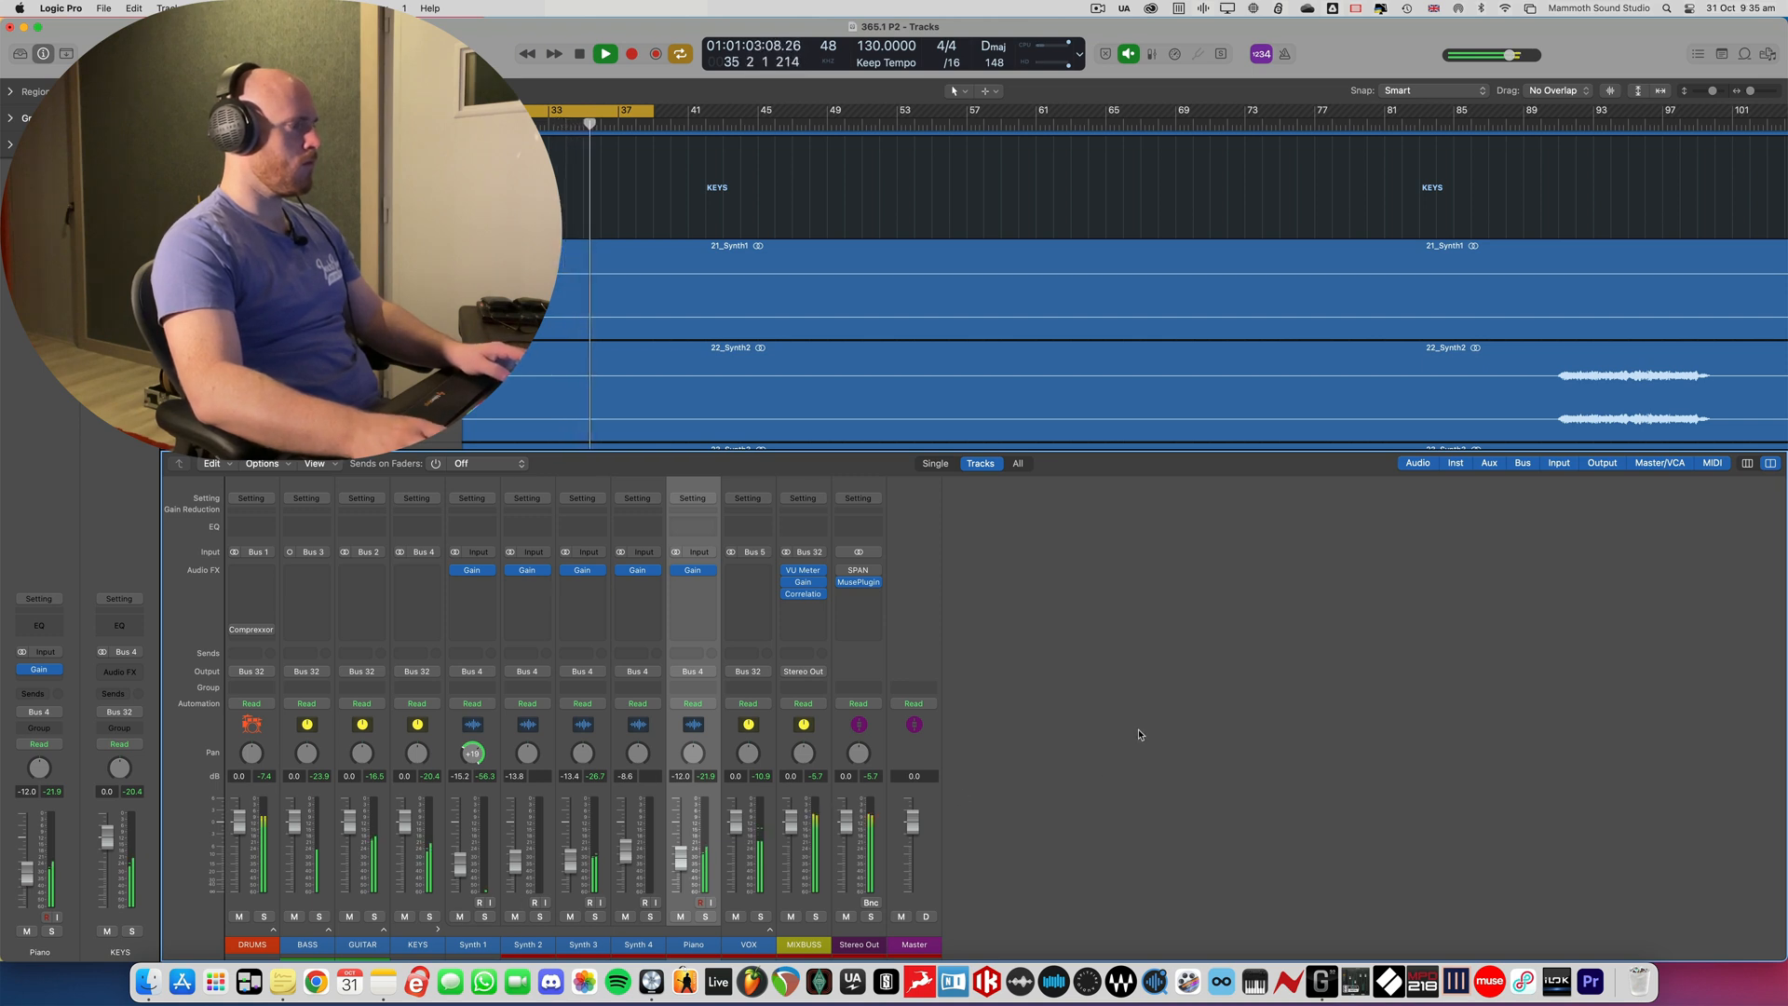
{"action": "key", "text": "space"}
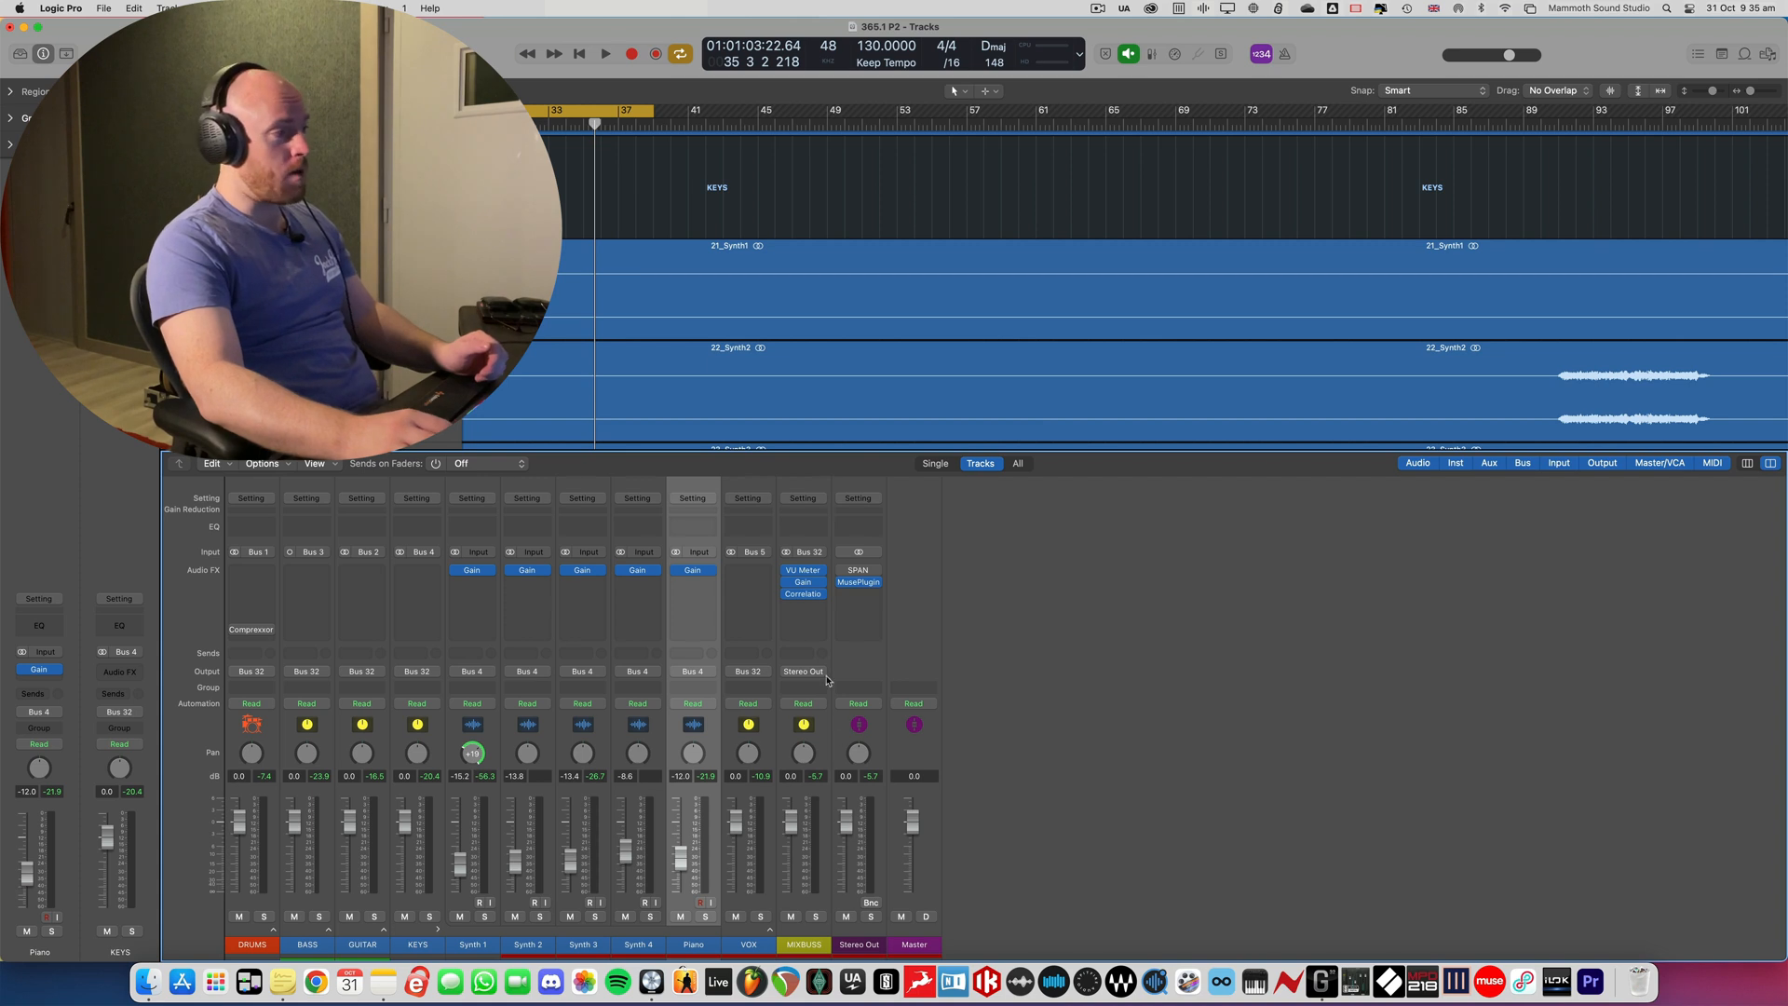
- Select the MIXBUSS channel and collapse the KEYS stack in the mixer
{"action": "left_click", "coordinate": [814, 724]}
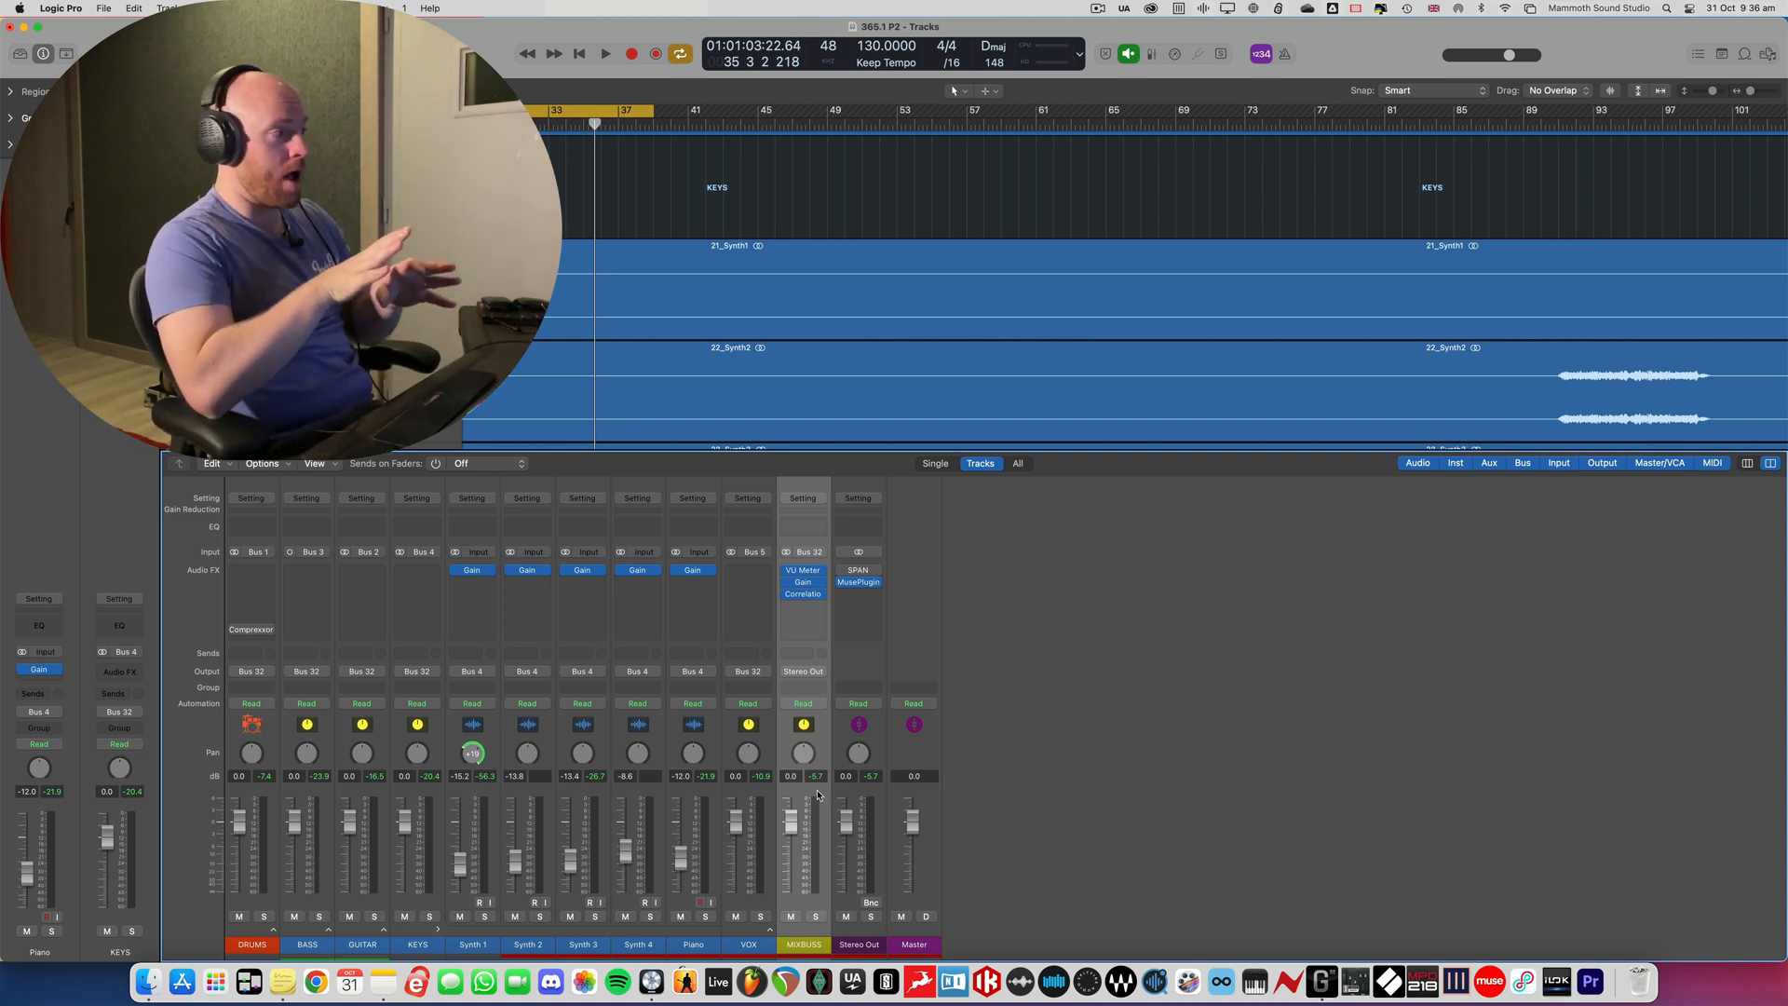
{"action": "left_click", "coordinate": [436, 927]}
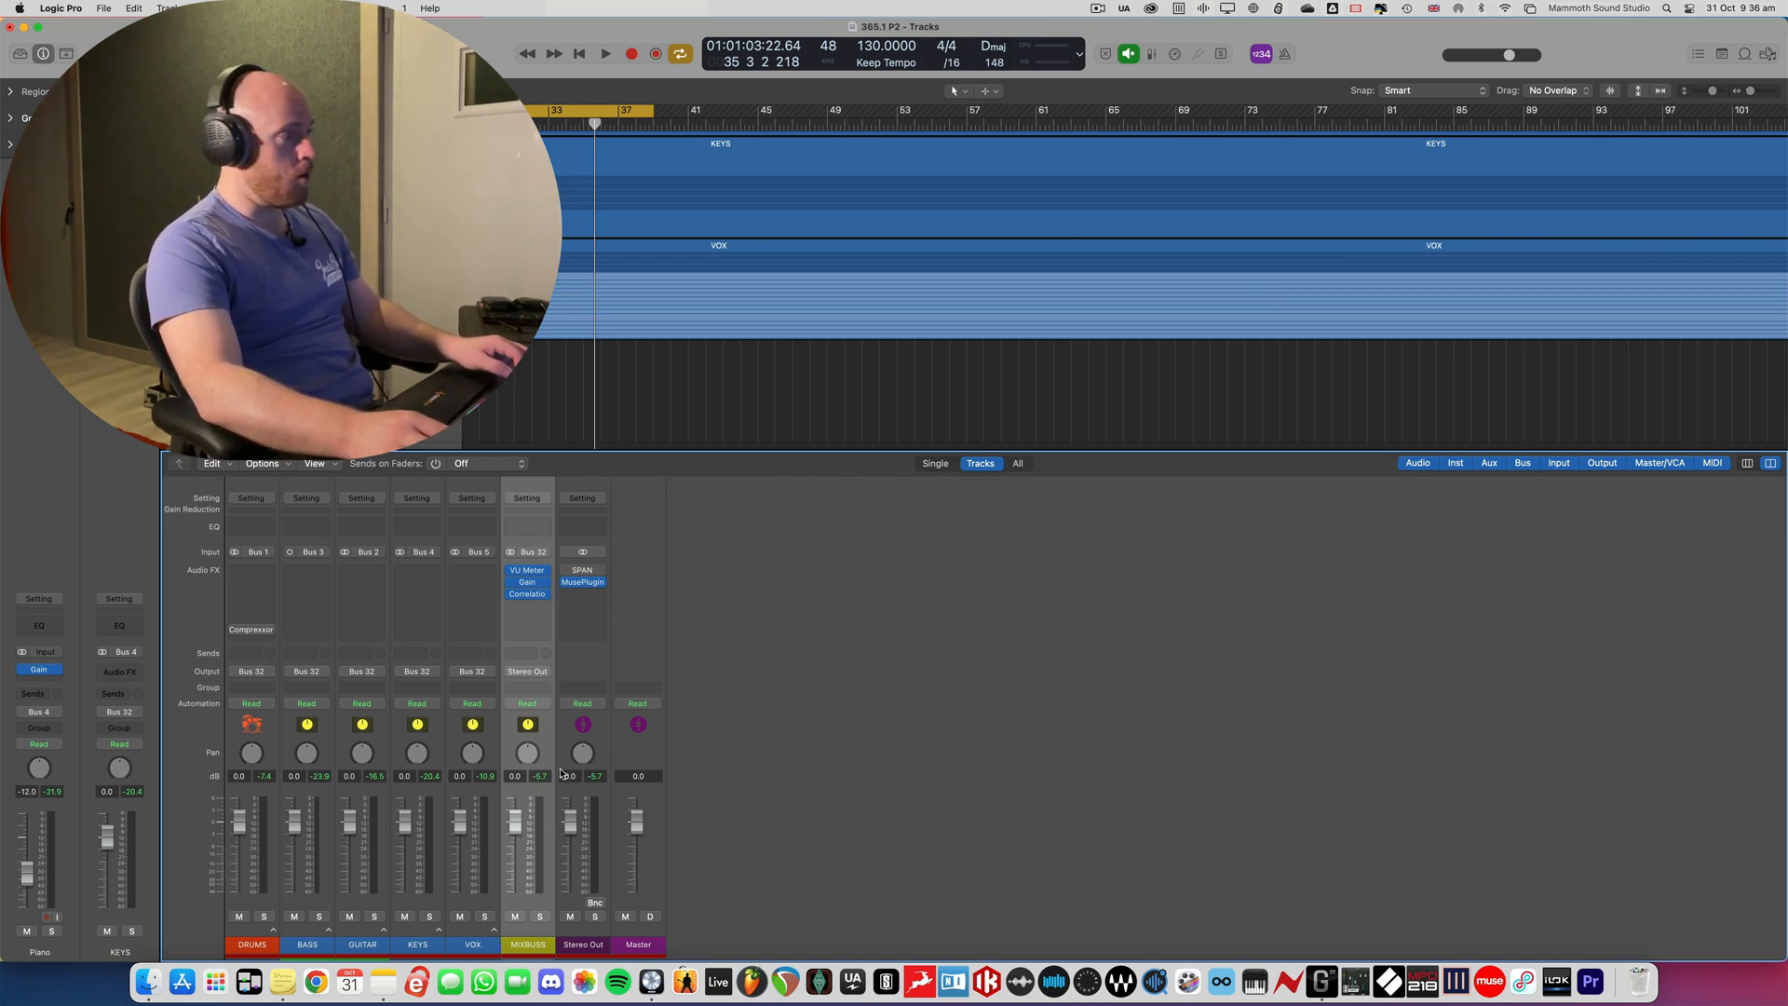
- Try lowering the DRUMS, BASS, GUITAR, KEYS and VOX faders together, and undo the change
{"action": "left_click", "coordinate": [490, 742]}
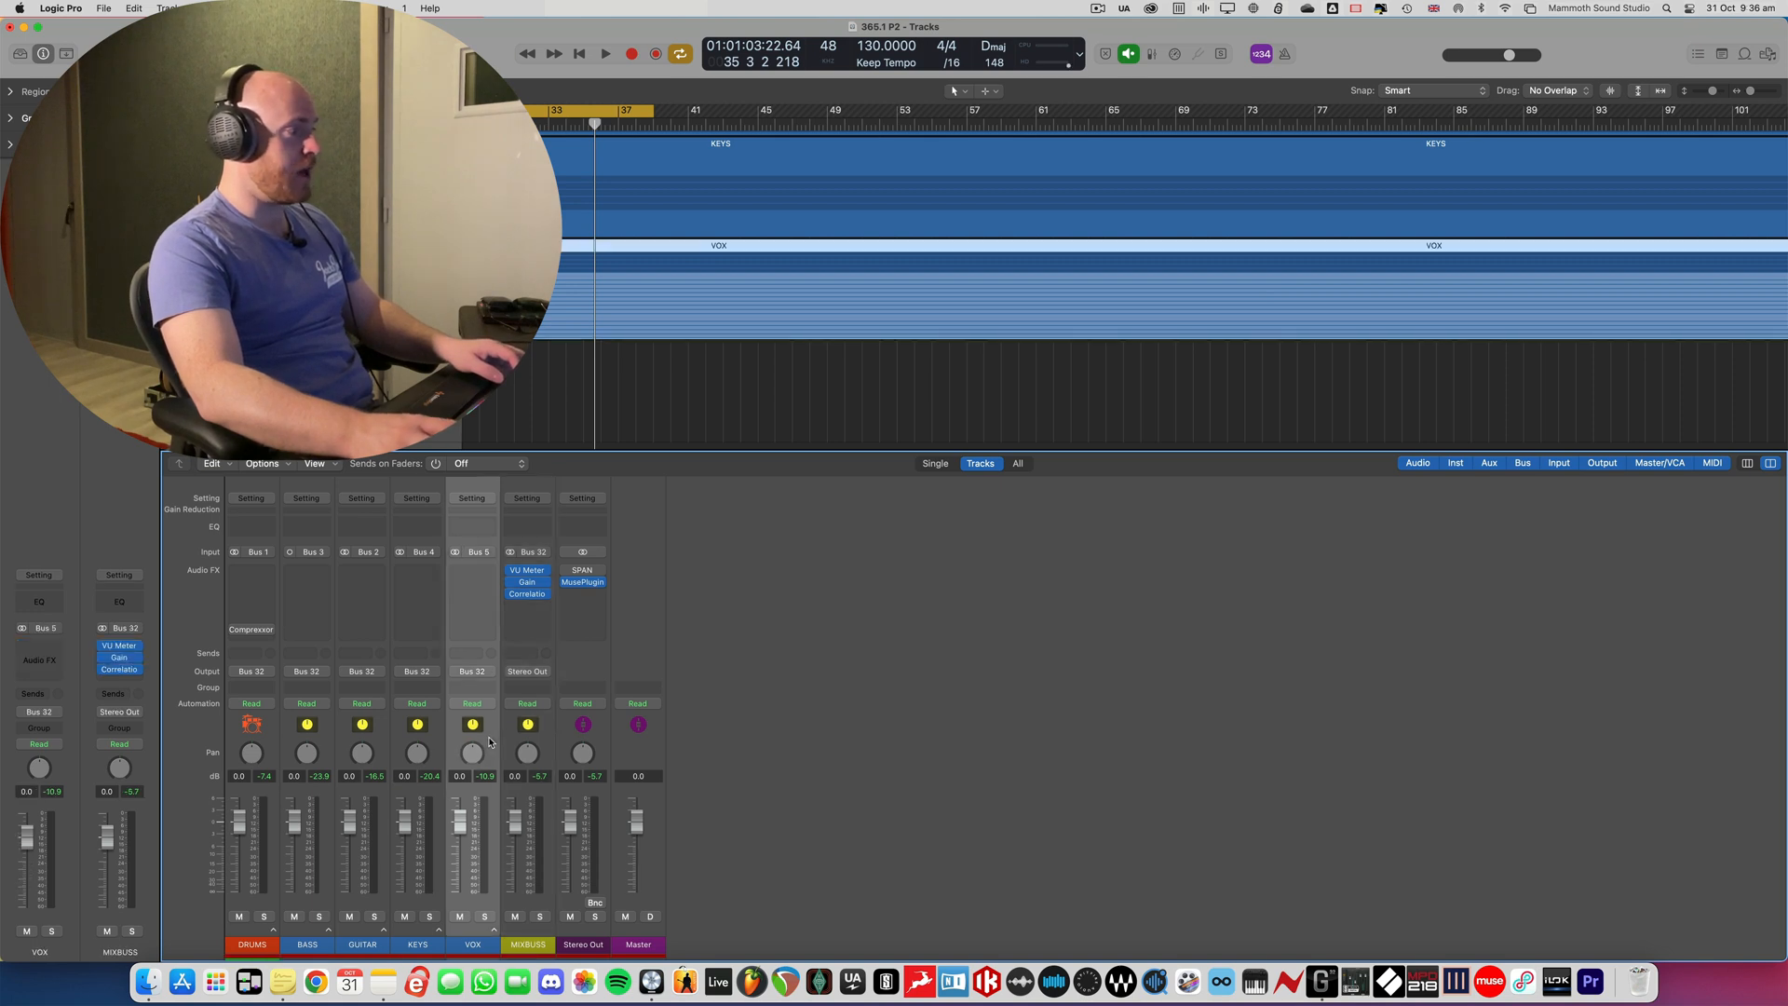
{"action": "left_click", "coordinate": [264, 727], "text": "shift"}
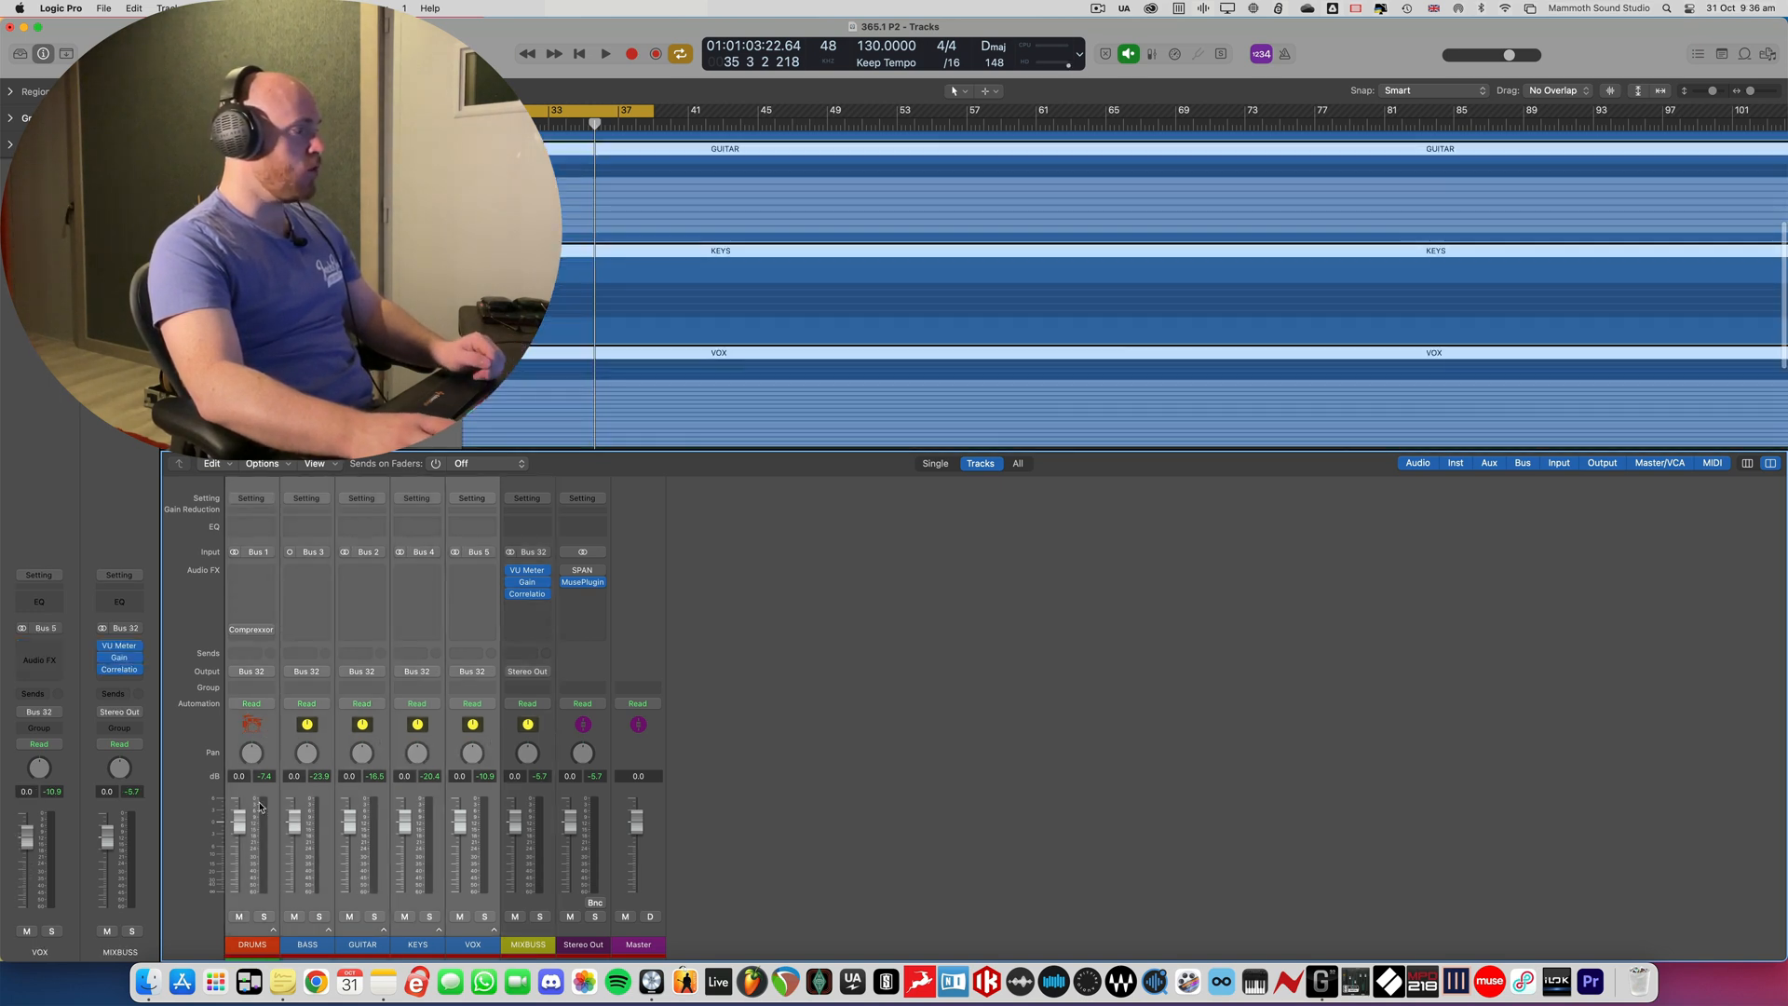
{"action": "left_click_drag", "start_coordinate": [240, 821], "coordinate": [241, 842]}
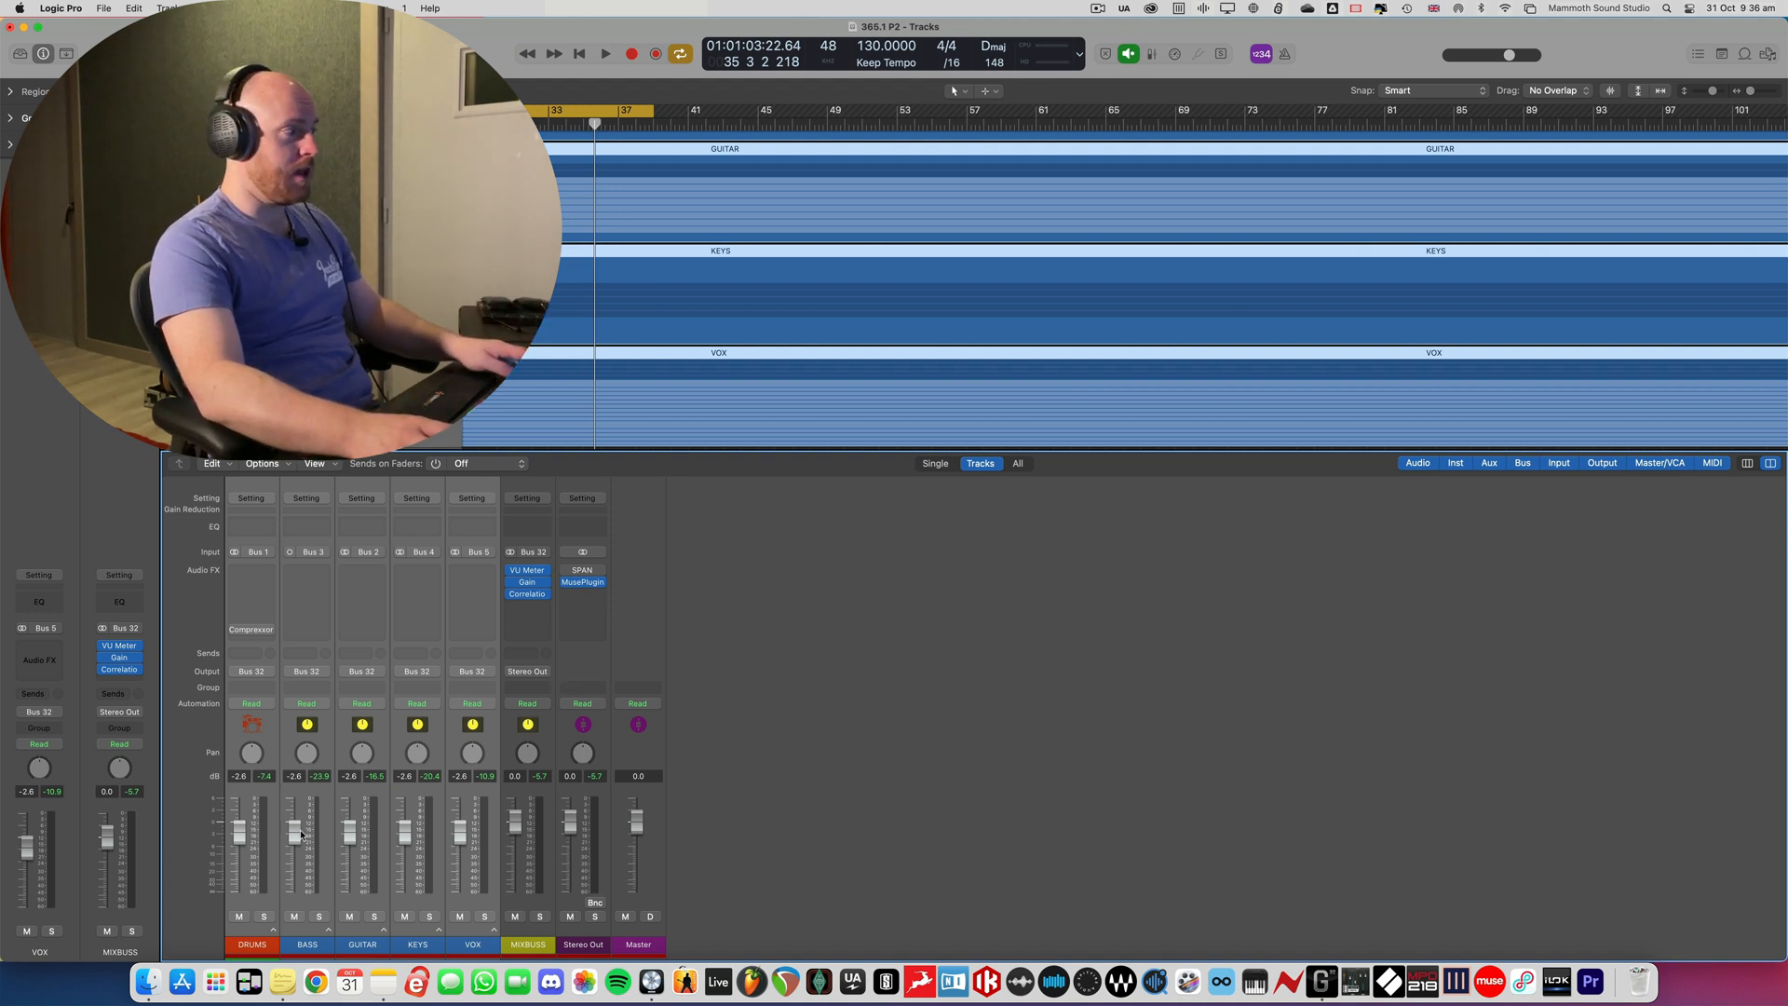
{"action": "key", "text": "super+z"}
{"action": "left_click", "coordinate": [435, 727]}
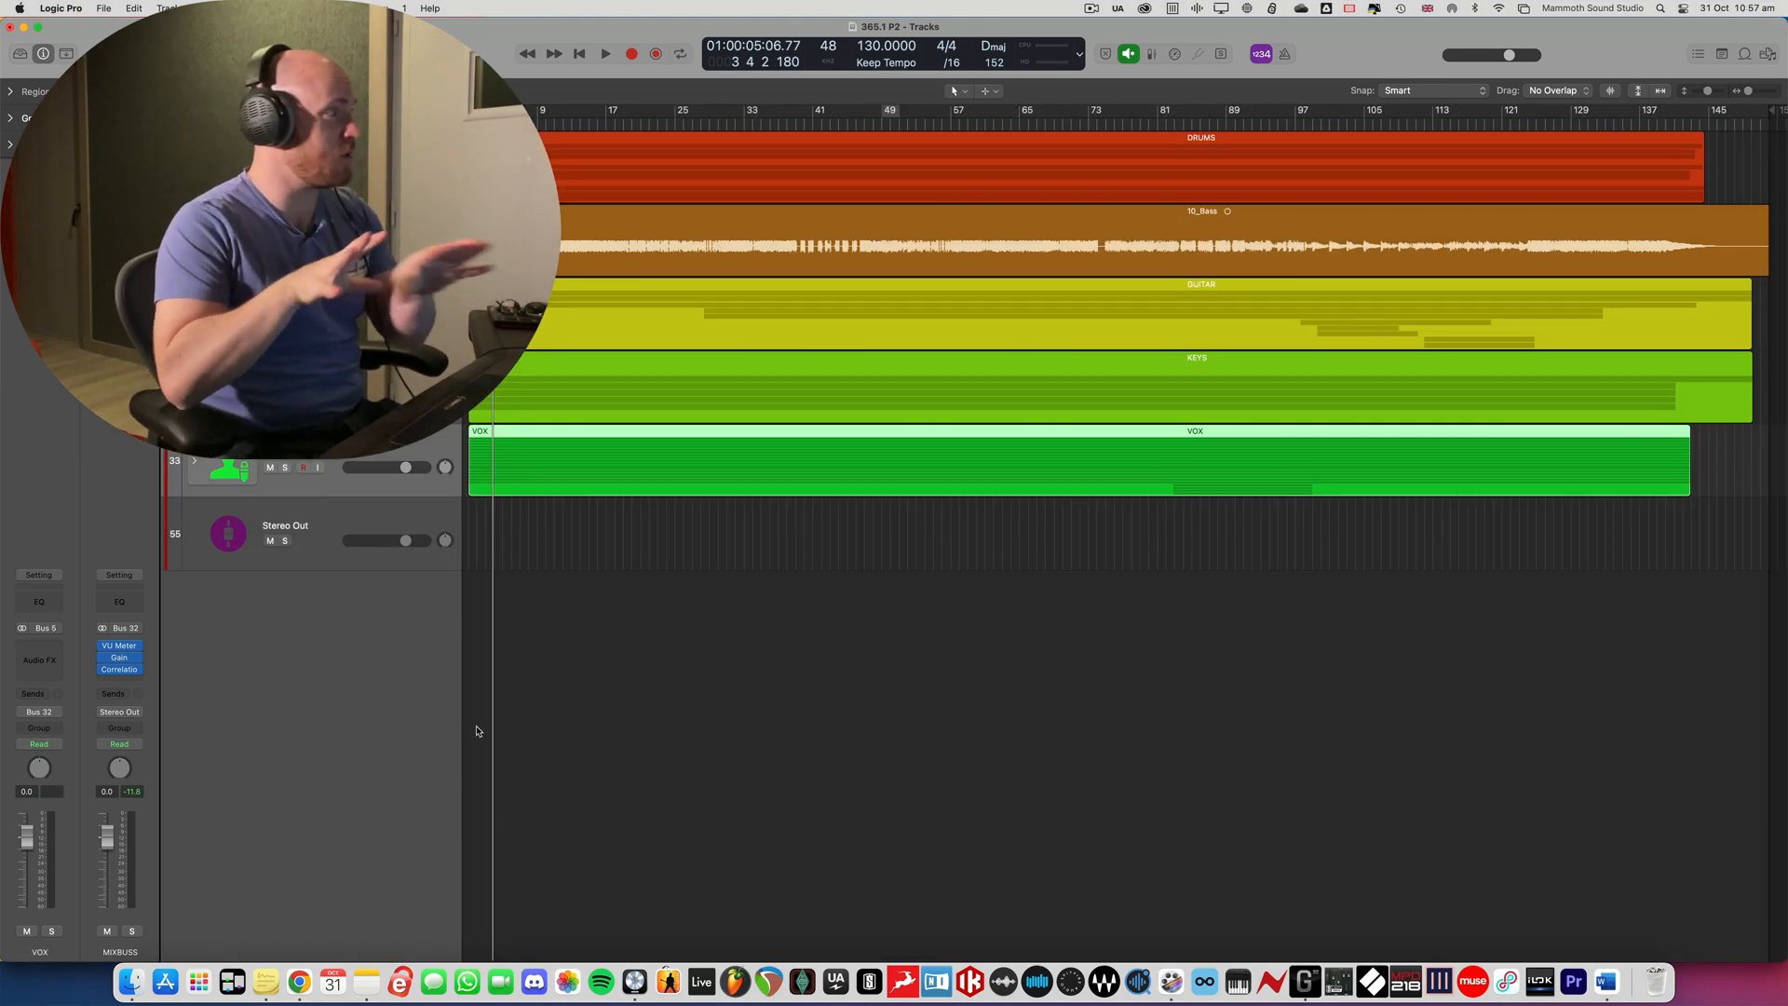
- Expand the VOX stack in the mixer and examine the Gain plug-in settings on Vox 7, Vox 11 and Vox 15
{"action": "key", "text": "x"}
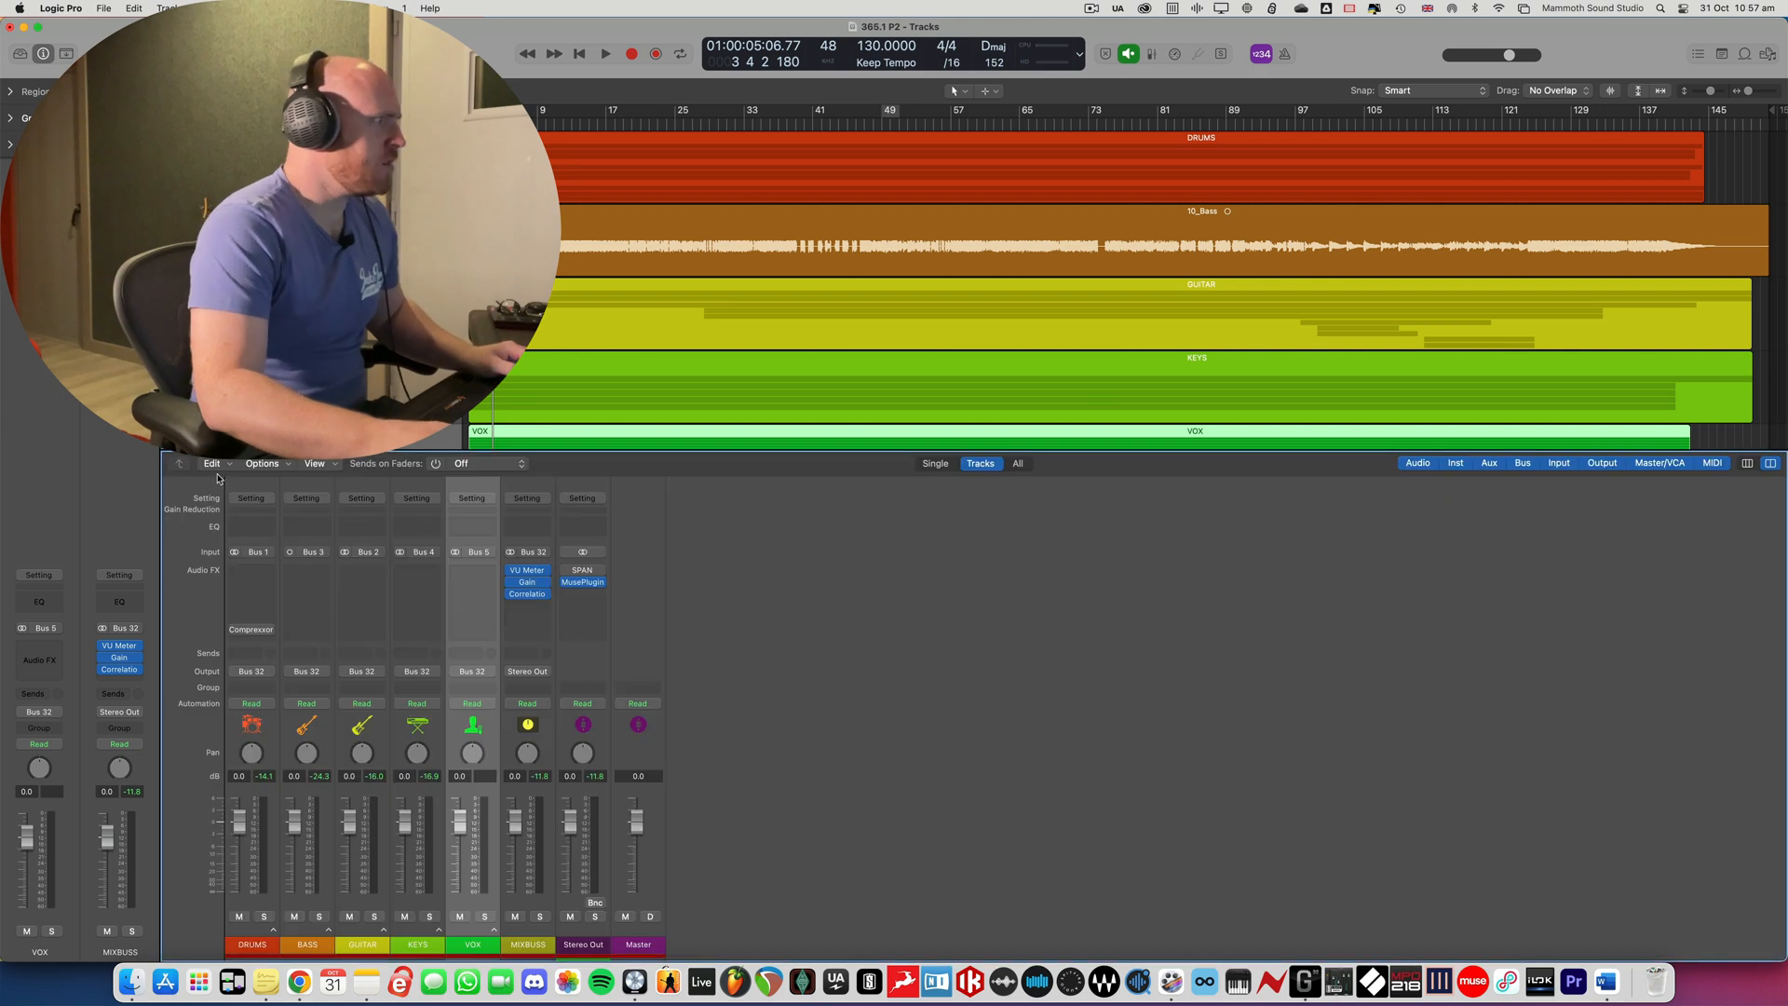
{"action": "left_click", "coordinate": [494, 929]}
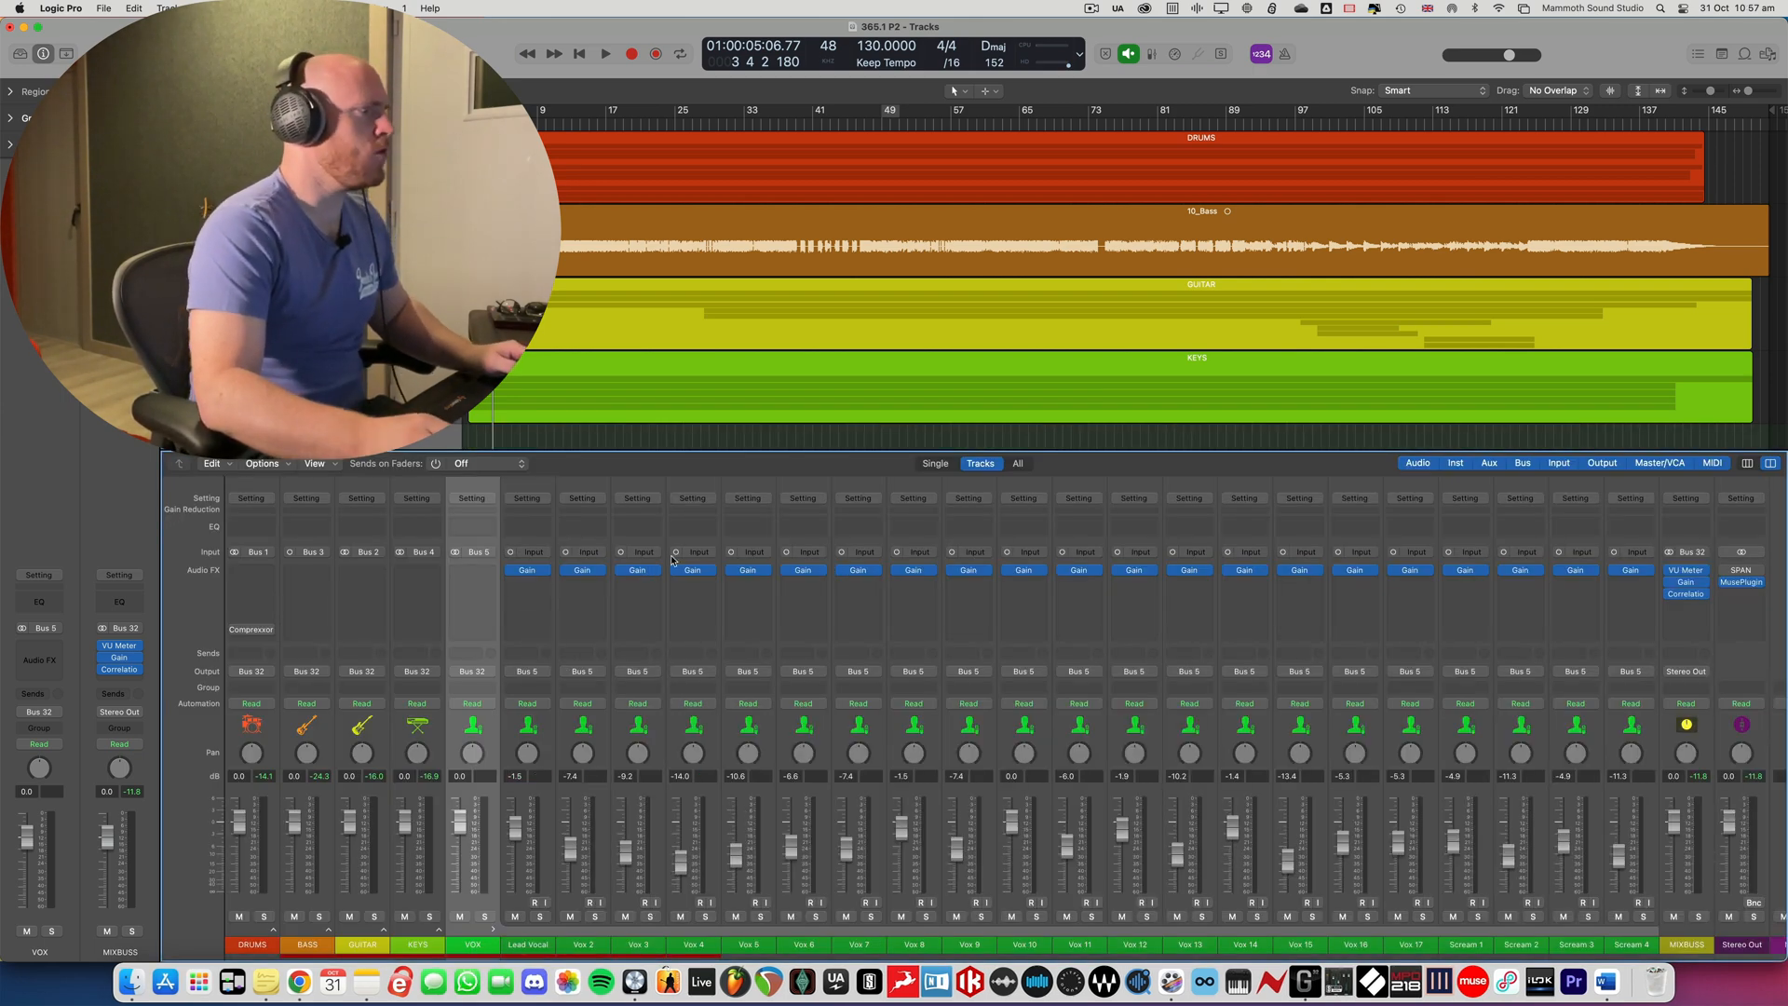
{"action": "left_click", "coordinate": [860, 572]}
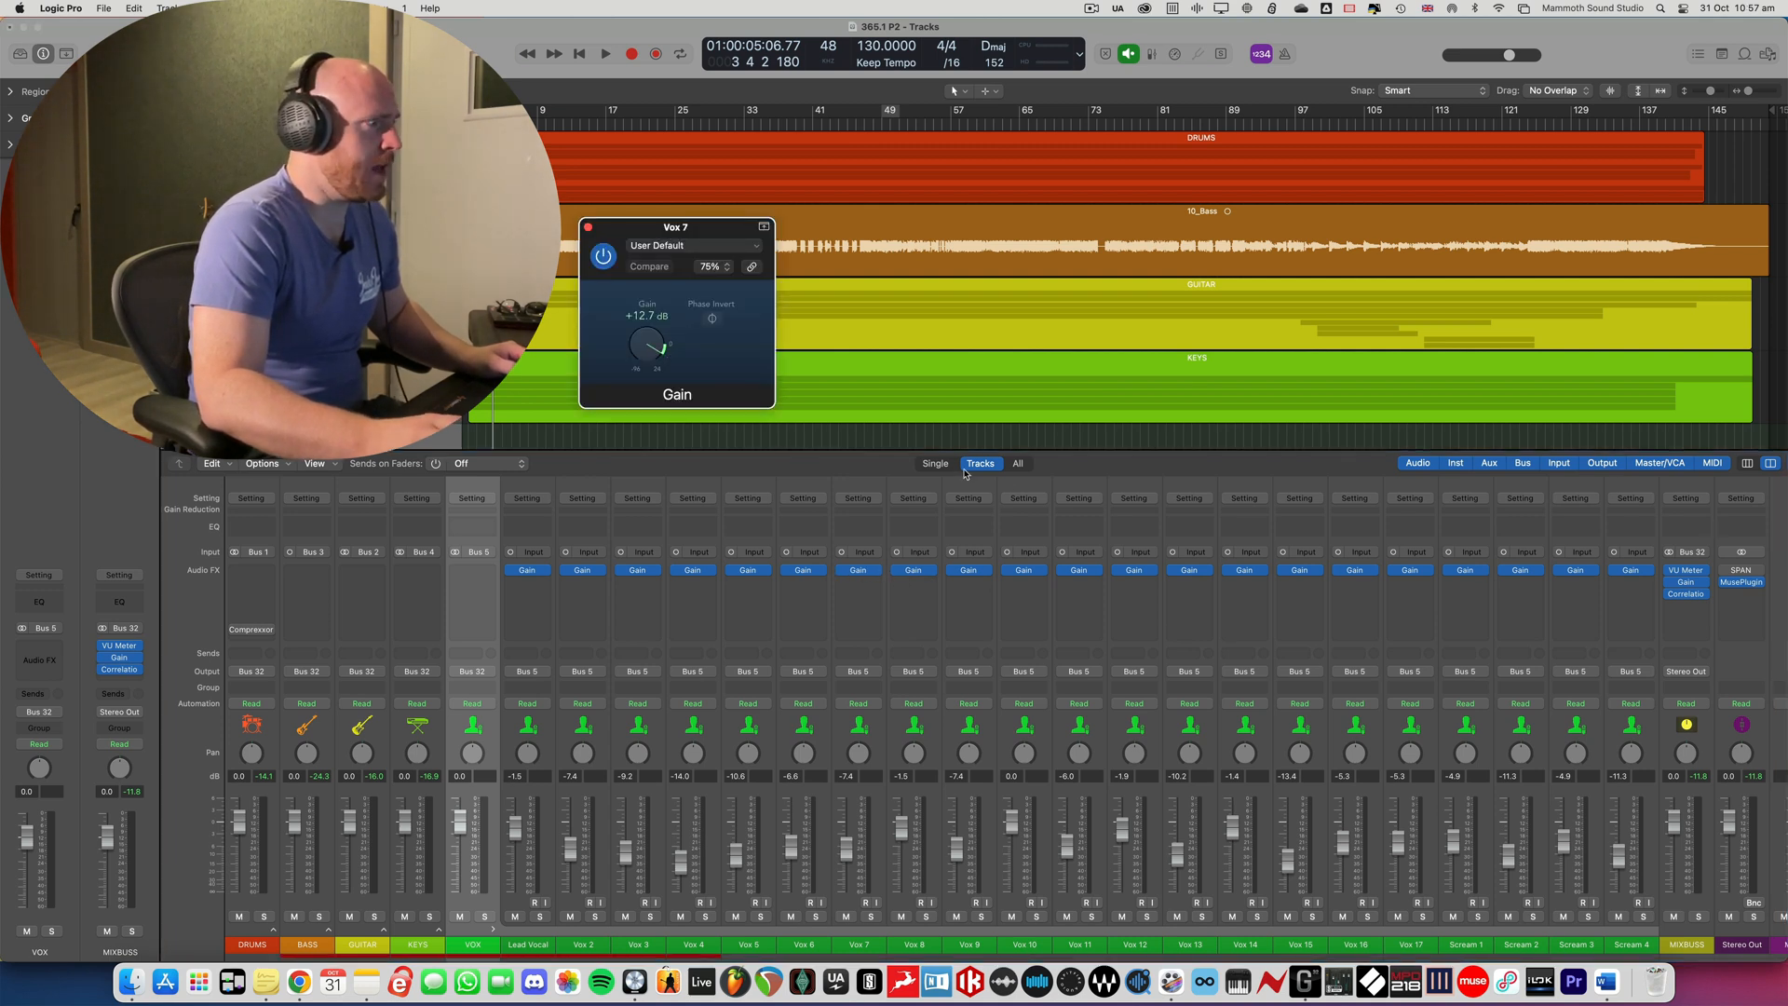
{"action": "left_click", "coordinate": [1082, 573]}
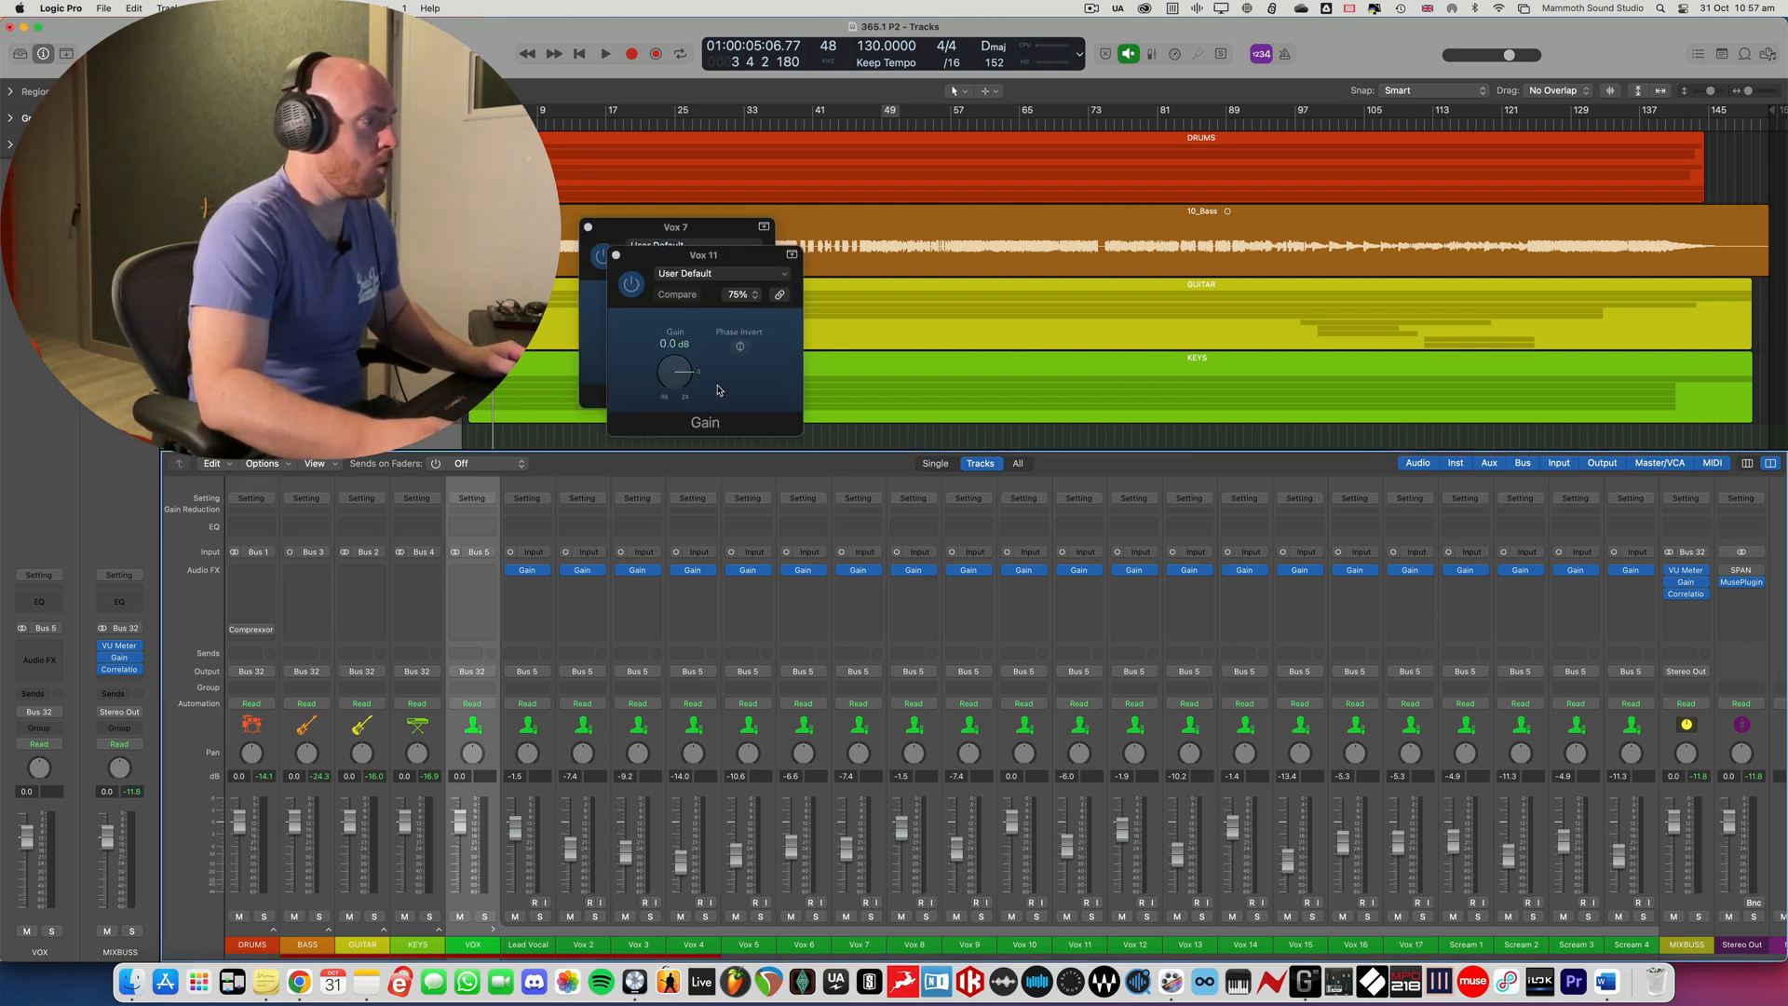
{"action": "left_click", "coordinate": [1303, 574]}
{"action": "left_click_drag", "start_coordinate": [707, 242], "coordinate": [941, 267]}
{"action": "left_click_drag", "start_coordinate": [763, 262], "coordinate": [742, 415]}
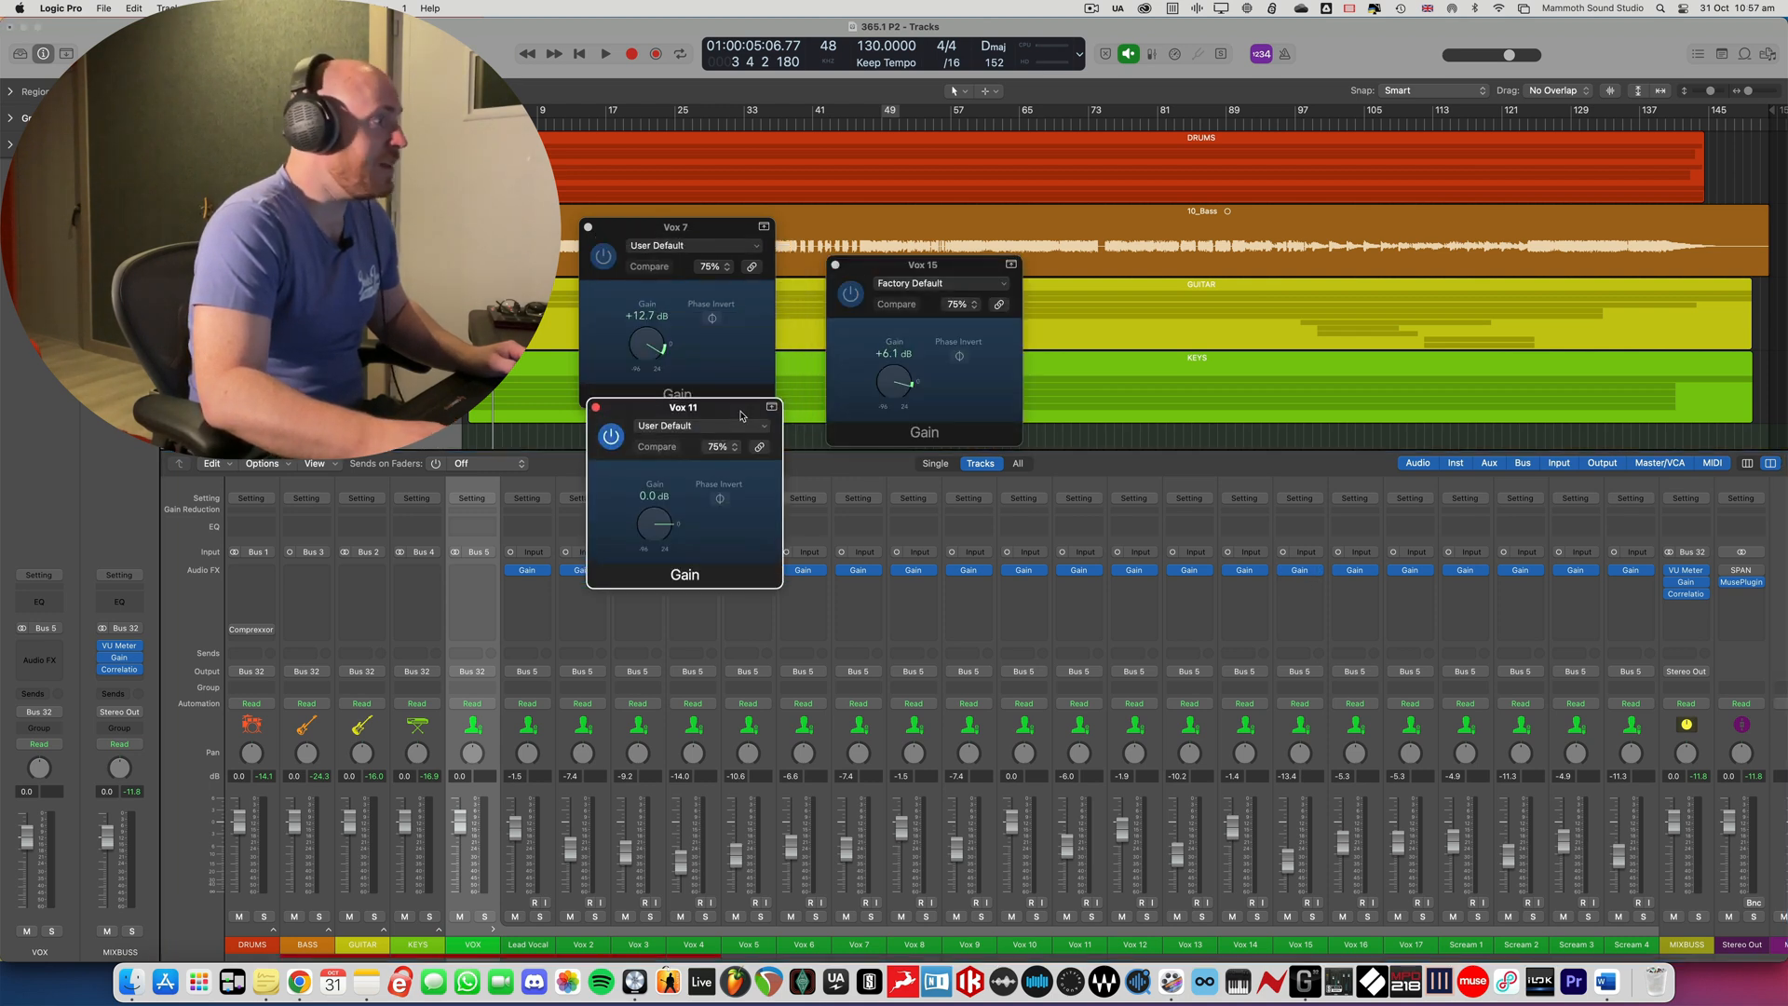
- Close the three vocal Gain plug-in windows, collapse the VOX stack and hide the mixer
{"action": "left_click", "coordinate": [835, 266]}
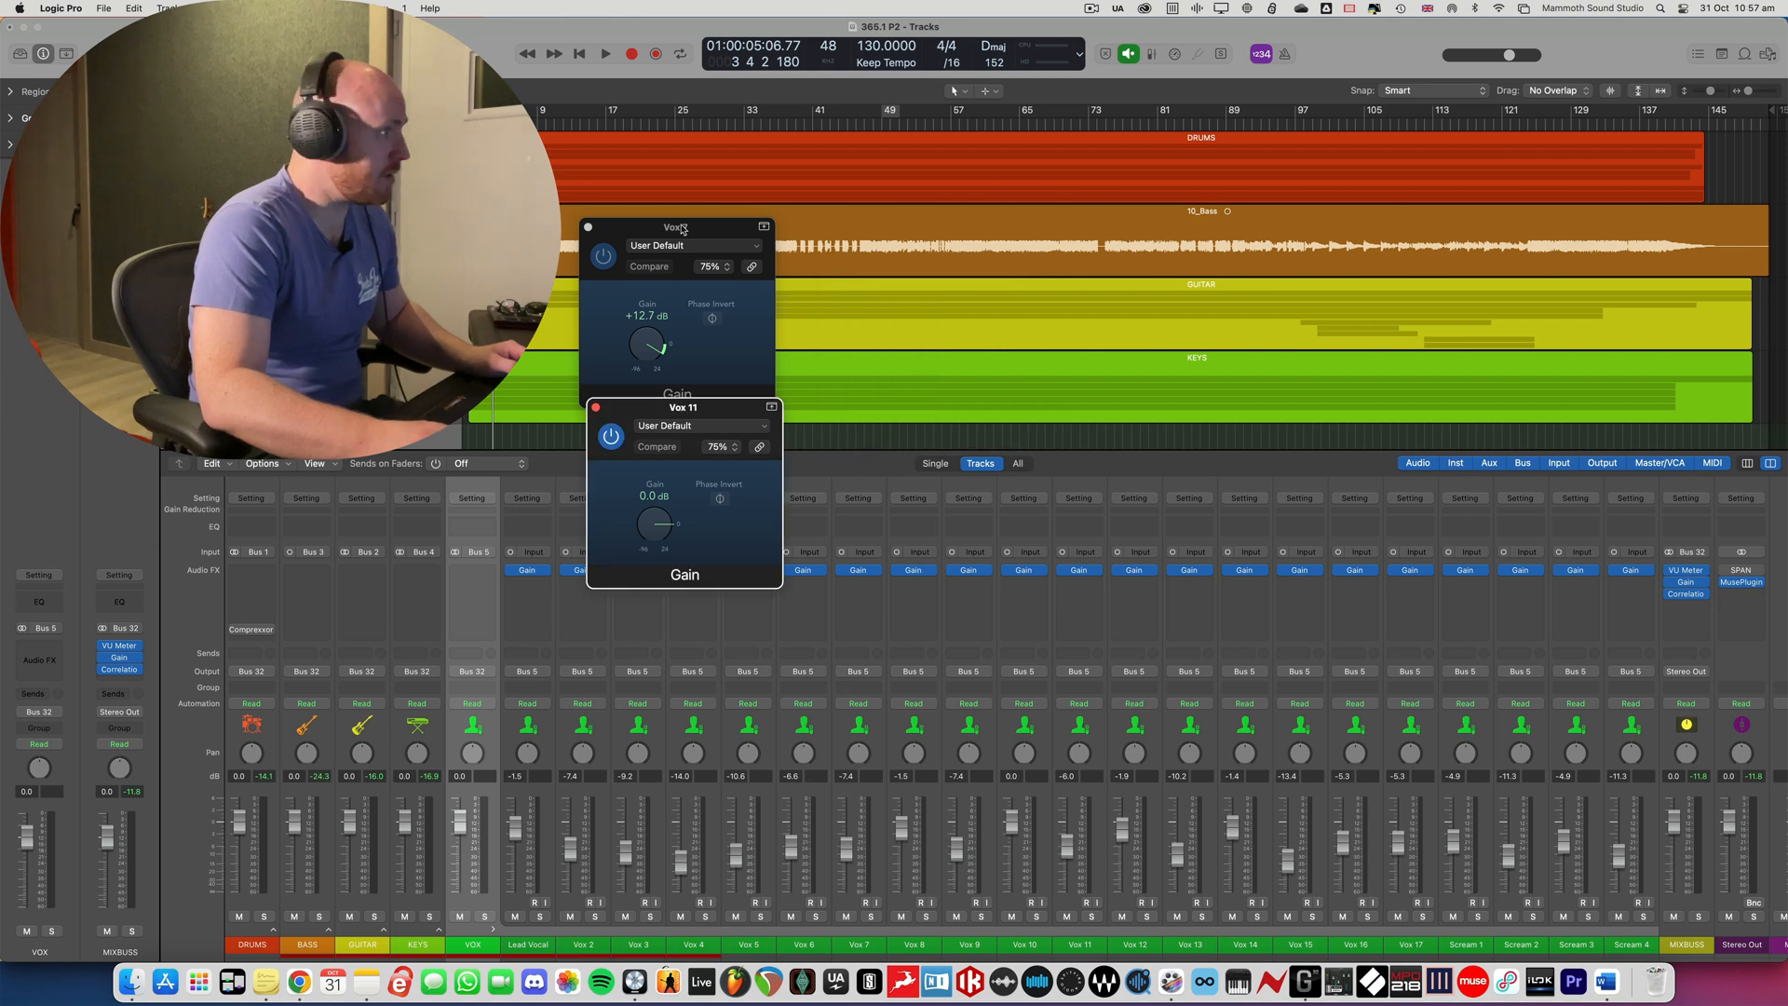
{"action": "left_click", "coordinate": [589, 227]}
{"action": "left_click", "coordinate": [596, 408]}
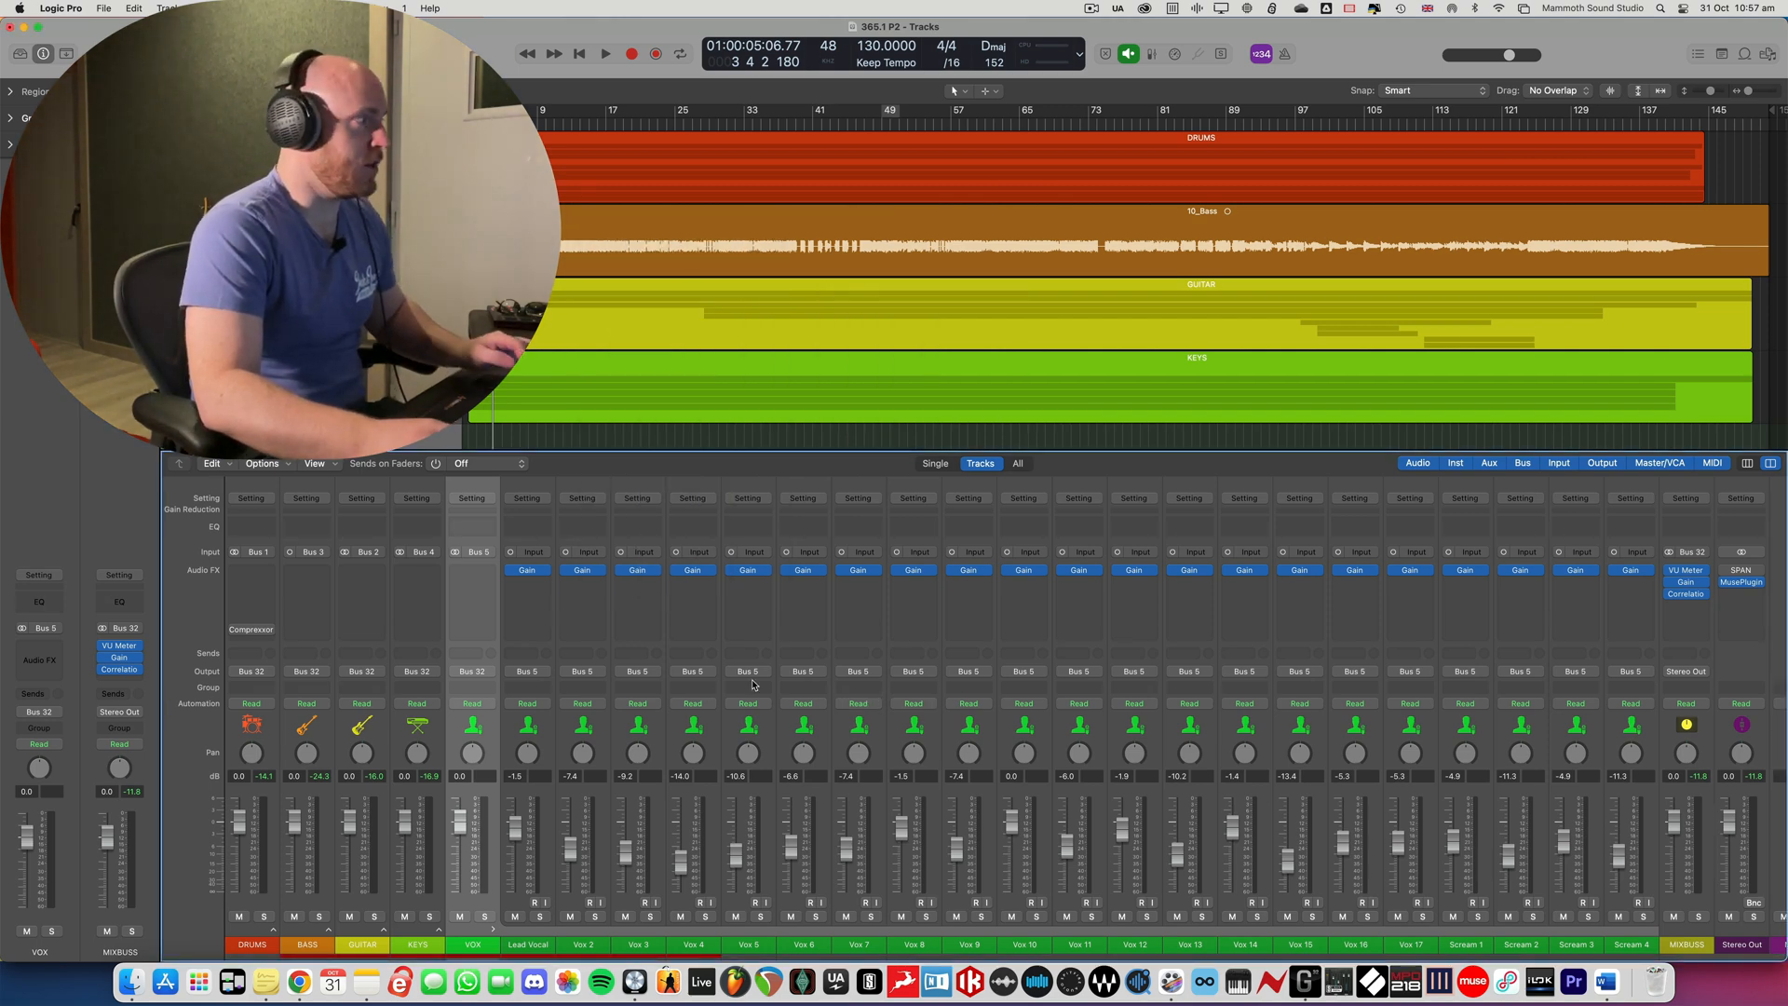
{"action": "left_click", "coordinate": [494, 933]}
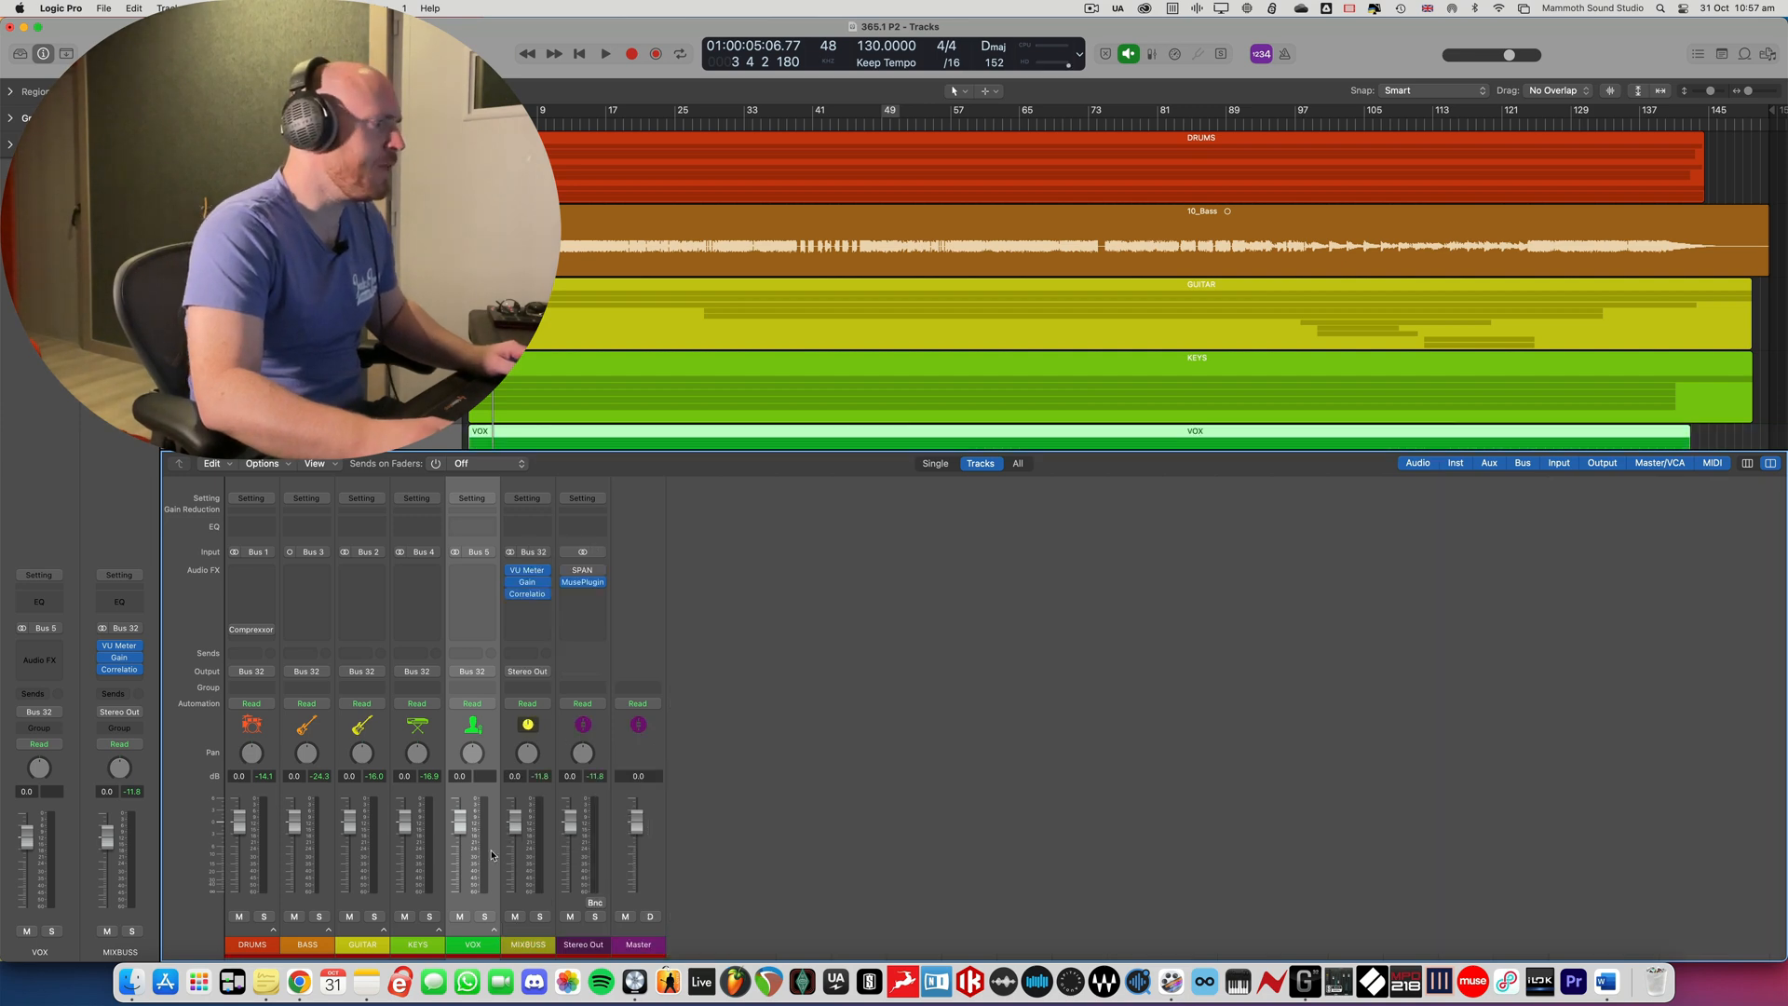
{"action": "key", "text": "x"}
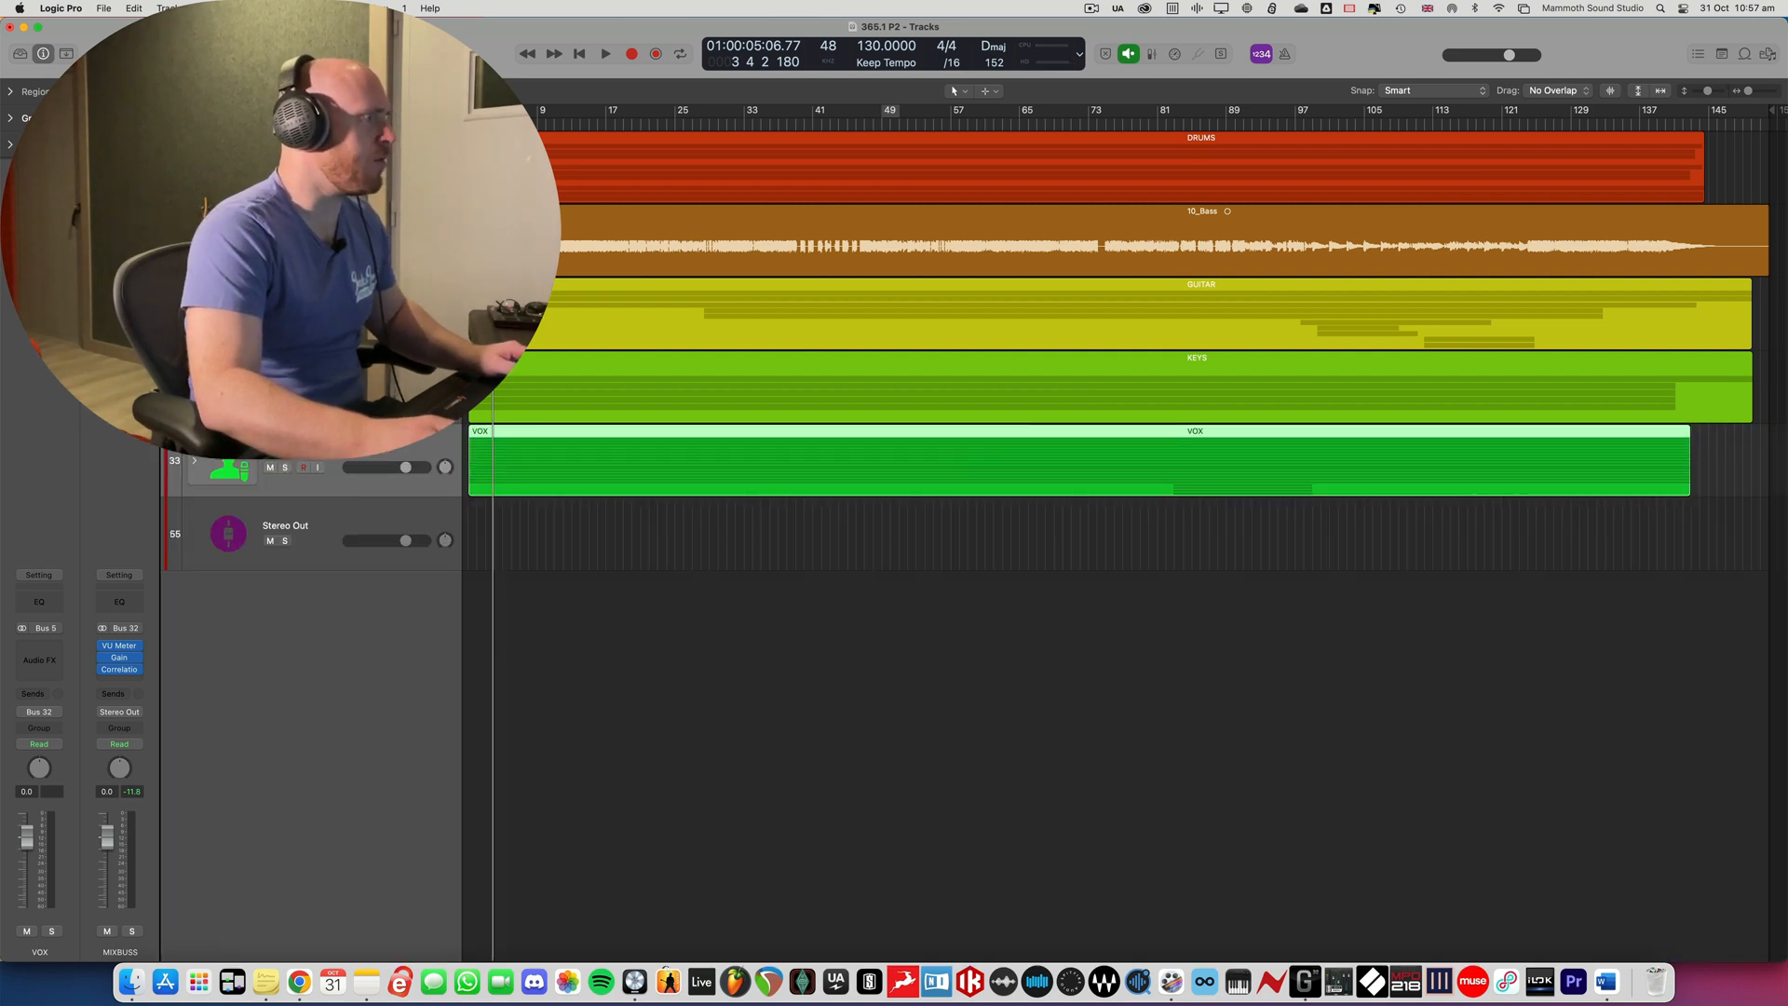
- Rewind to the song's opening bars, play the intro while checking the stack levels in the mixer, and stop playback
{"action": "key", "text": "comma"}
{"action": "key", "text": "comma"}
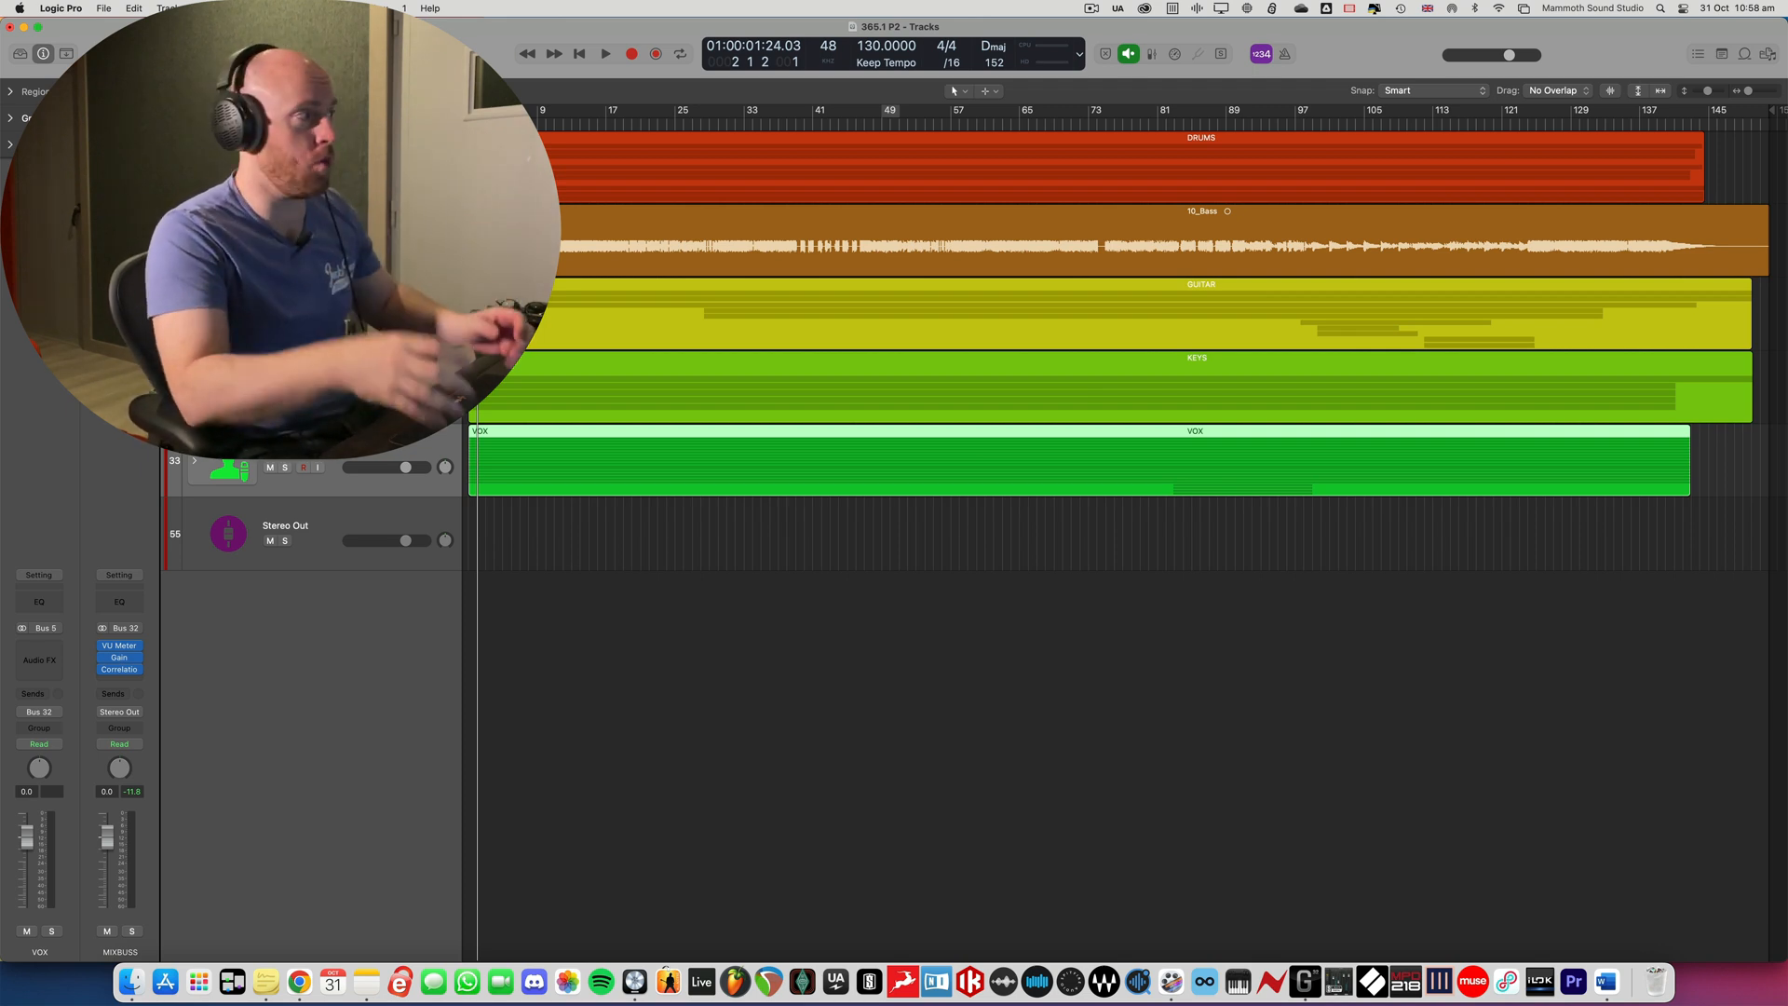
{"action": "key", "text": "space"}
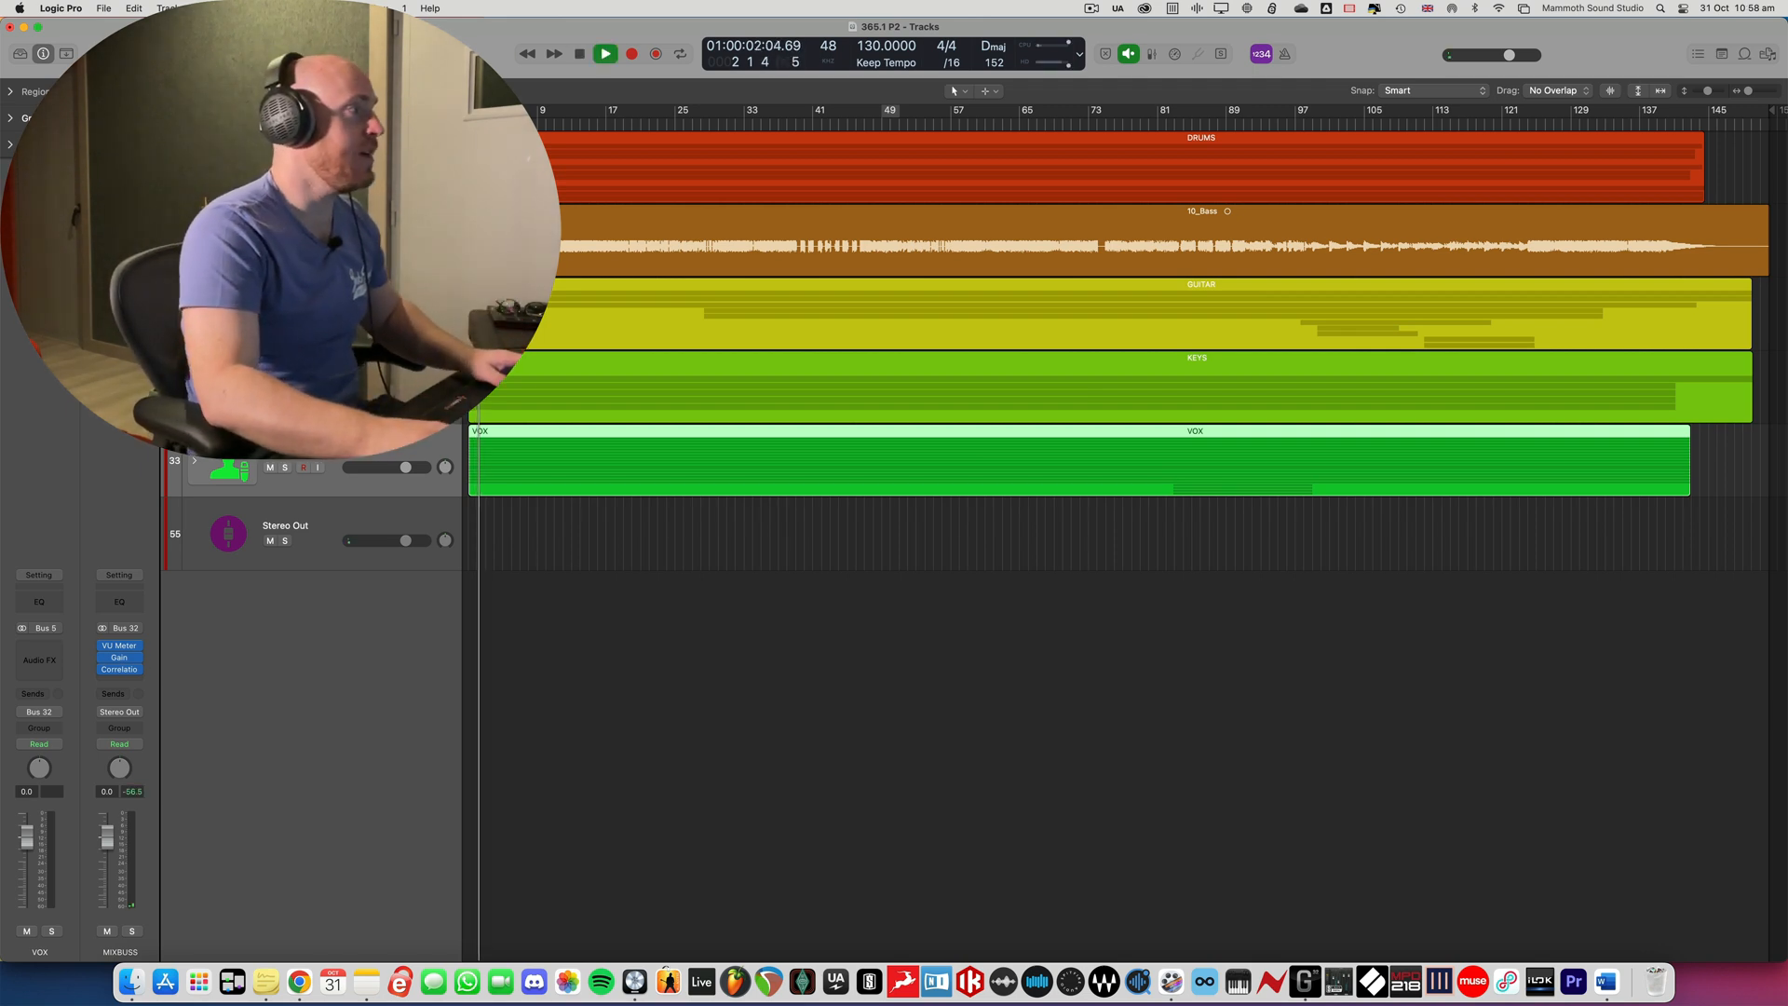
{"action": "left_click", "coordinate": [551, 517]}
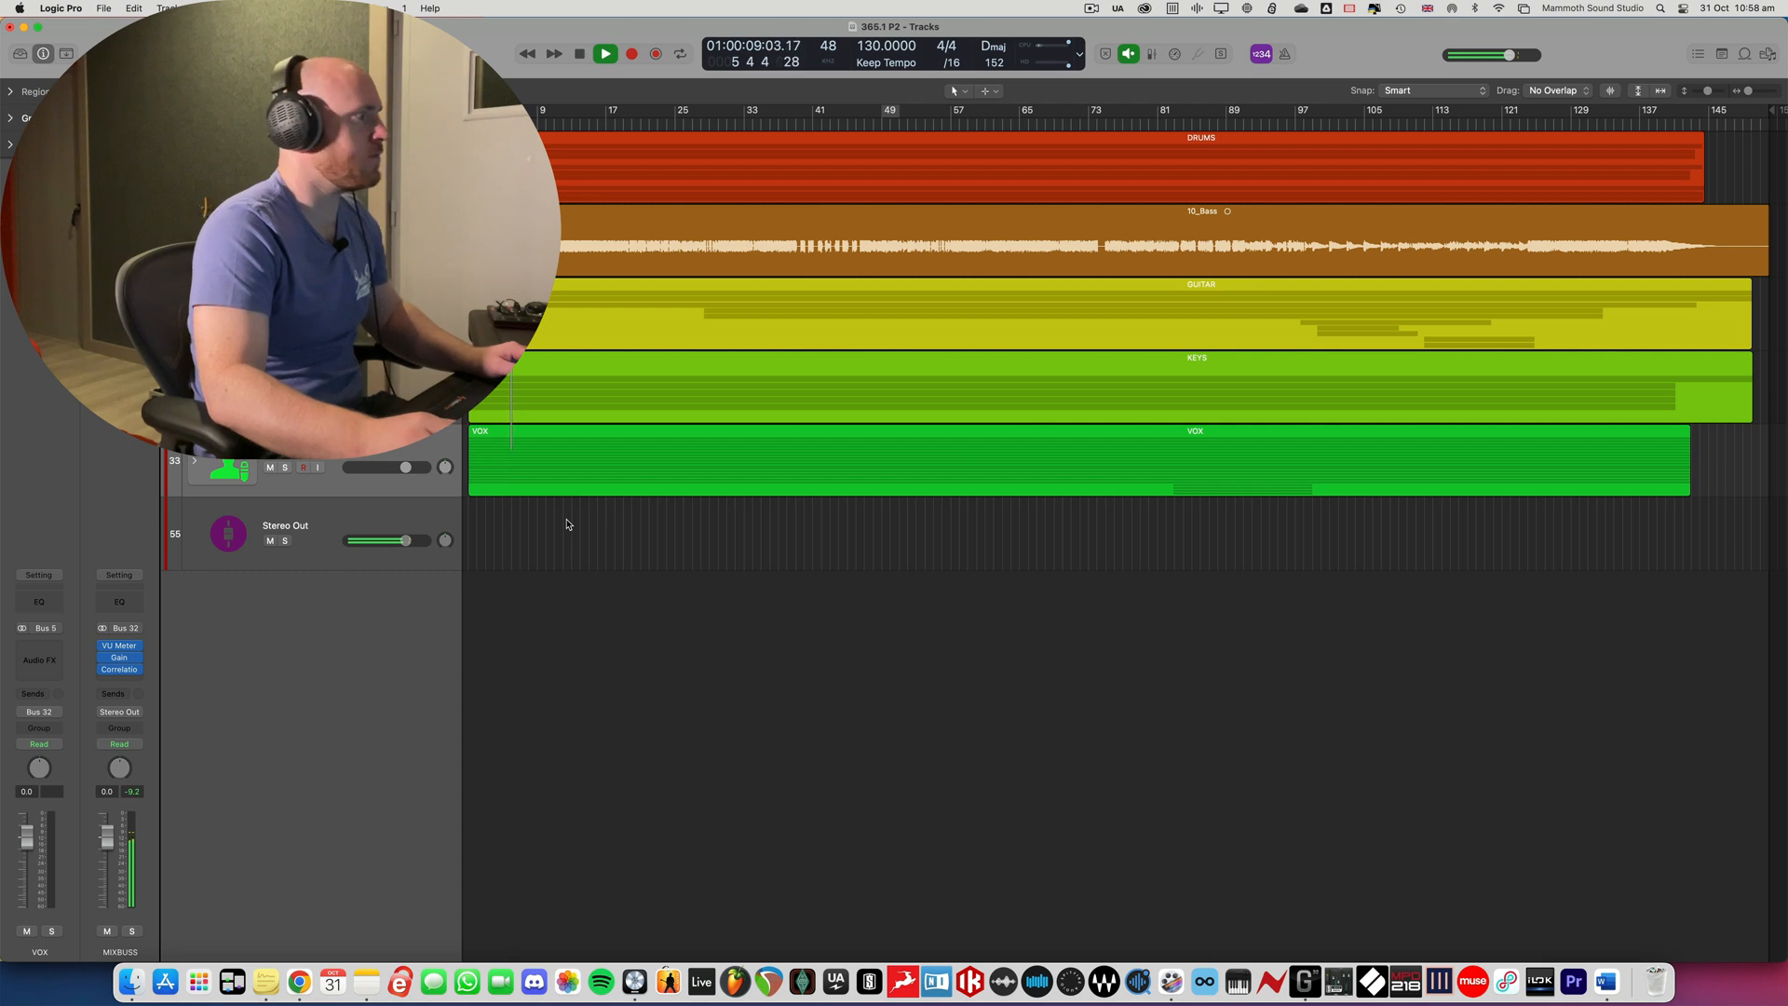
{"action": "key", "text": "x"}
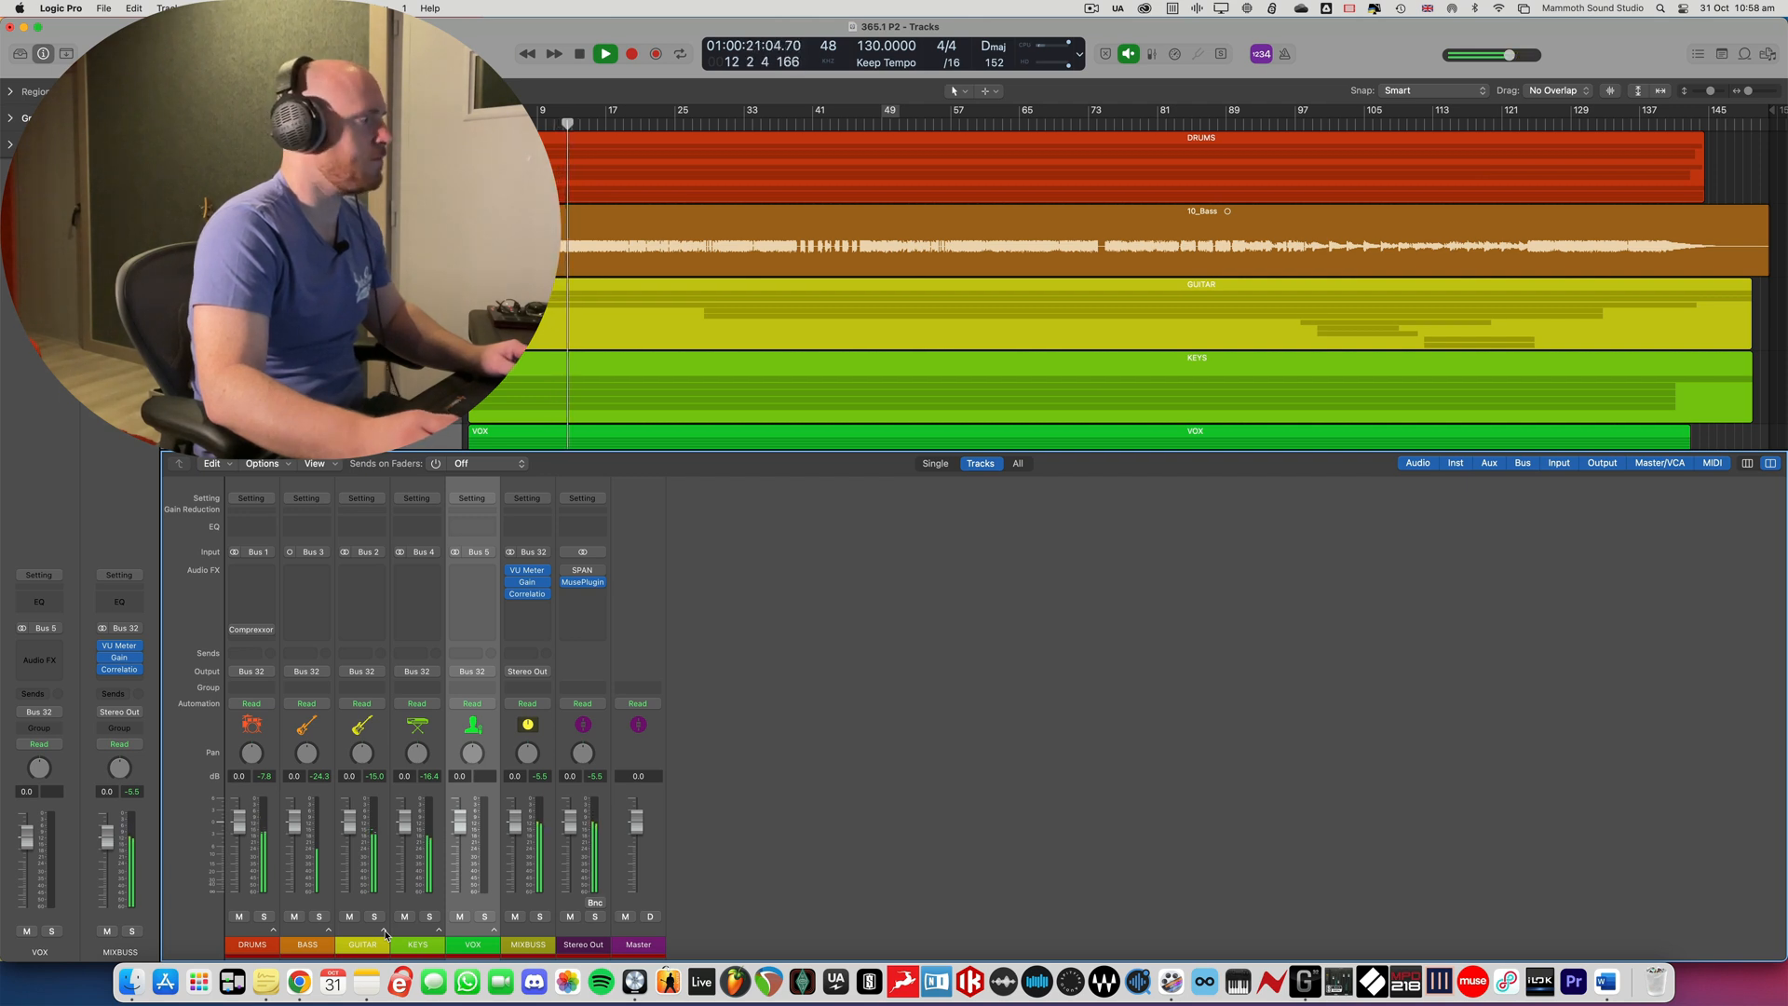
{"action": "key", "text": "x"}
{"action": "key", "text": "space"}
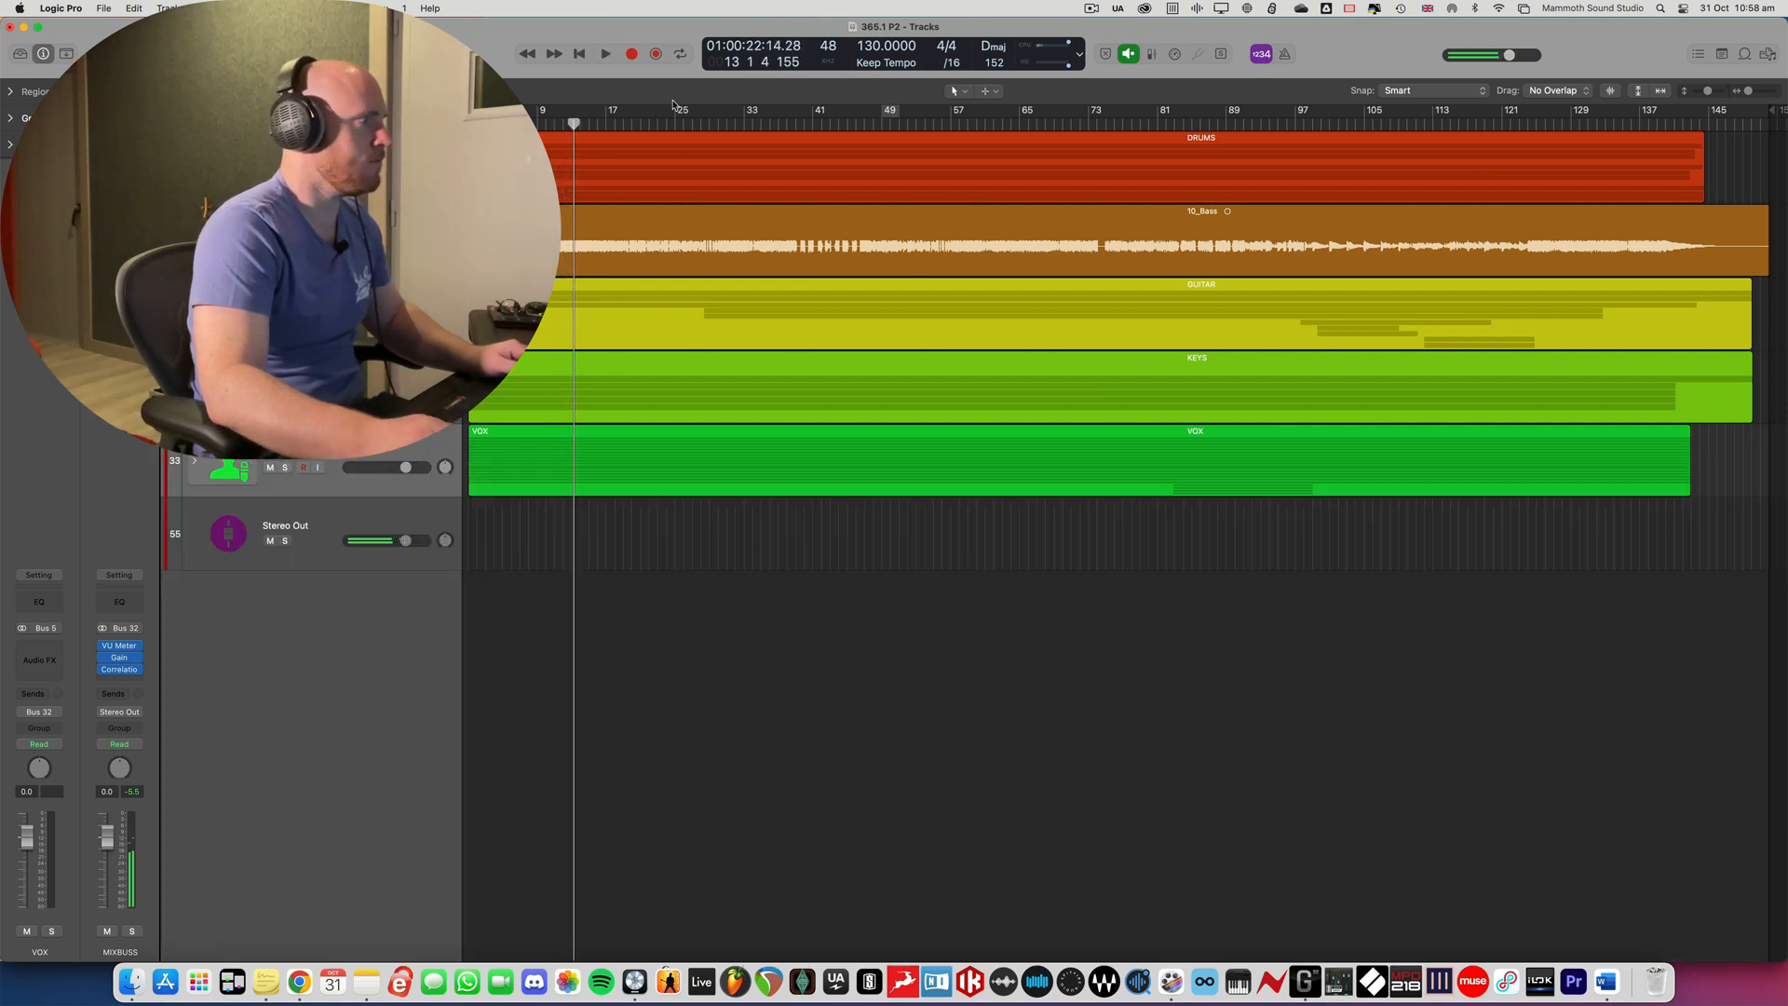
- Audition the full mix with vocals from a point before bar 25 and another before bar 41, and stop playback
{"action": "left_click", "coordinate": [632, 124]}
{"action": "key", "text": "space"}
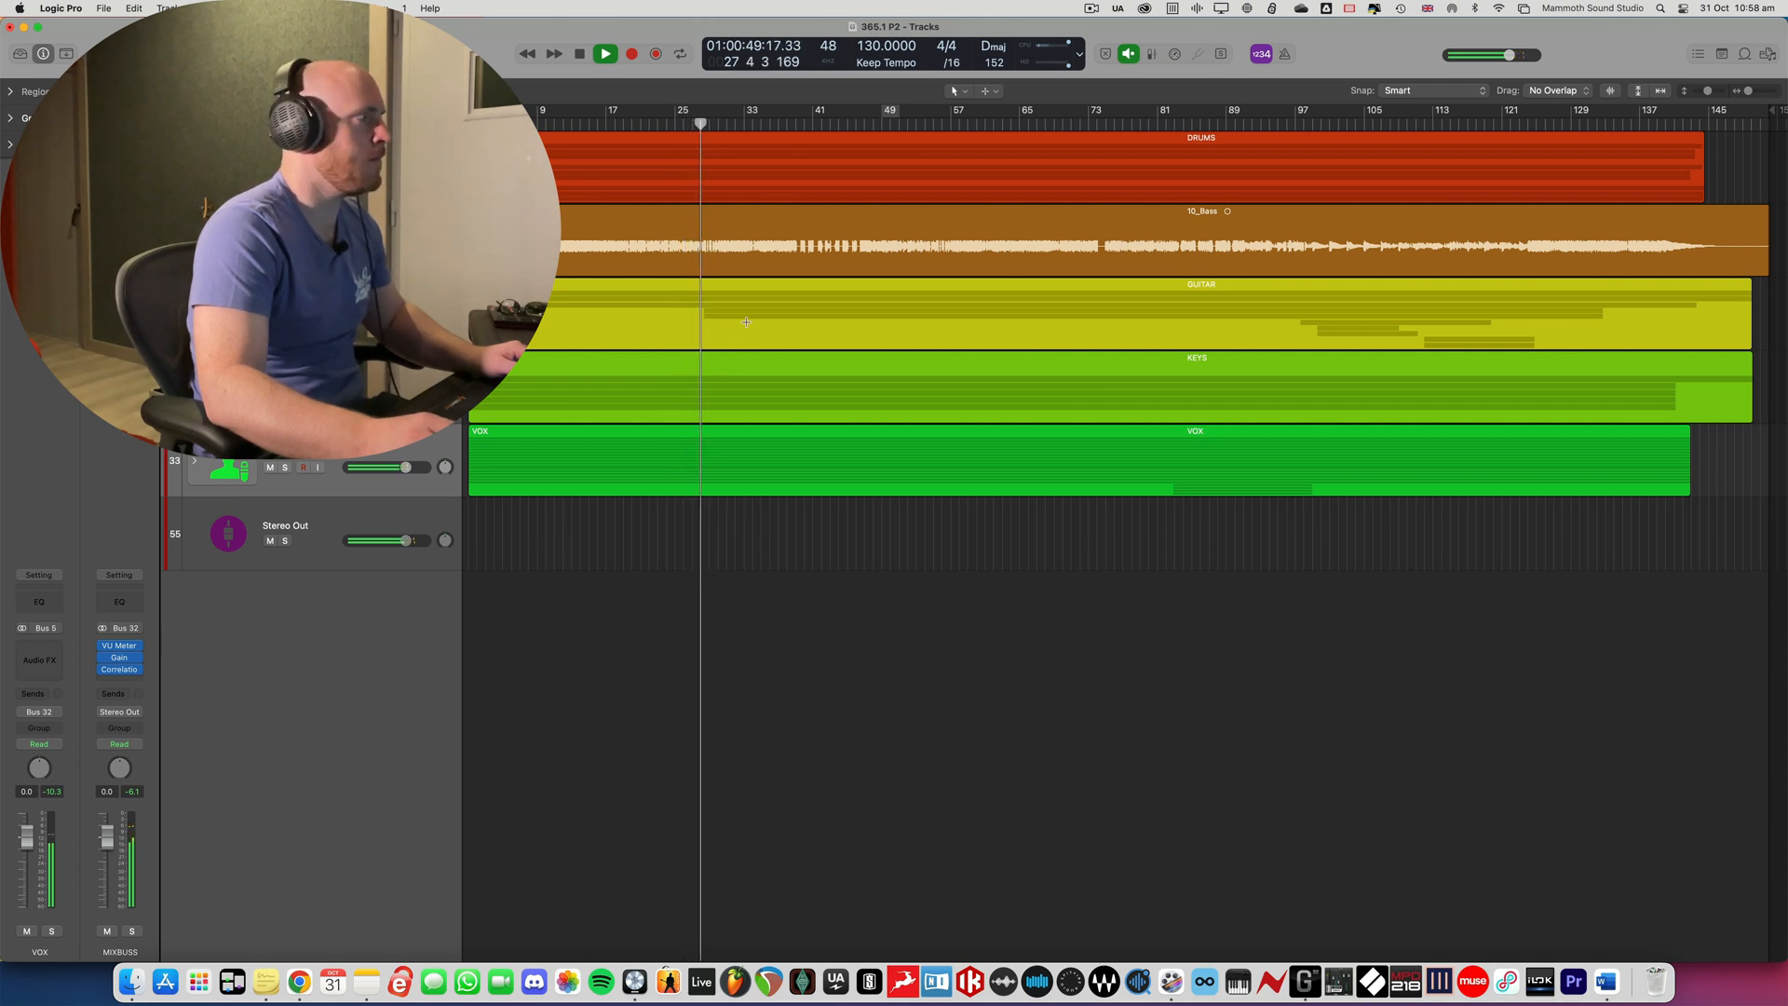
{"action": "left_click", "coordinate": [781, 123]}
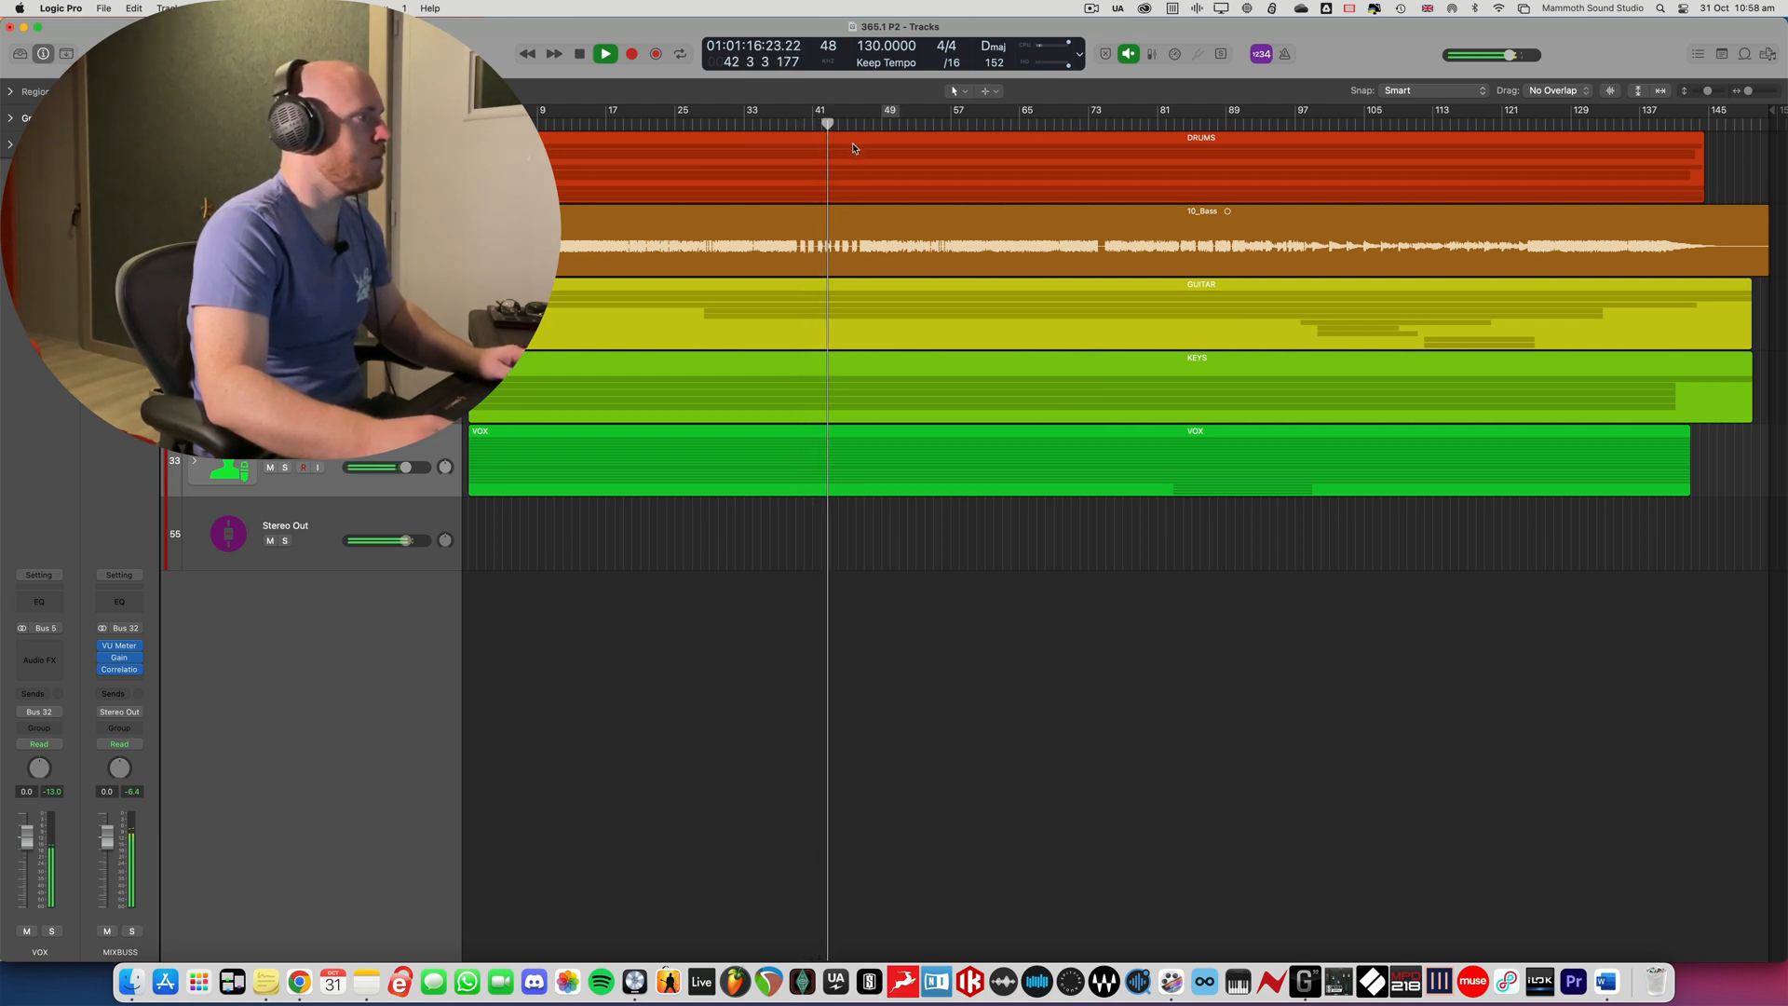
{"action": "key", "text": "space"}
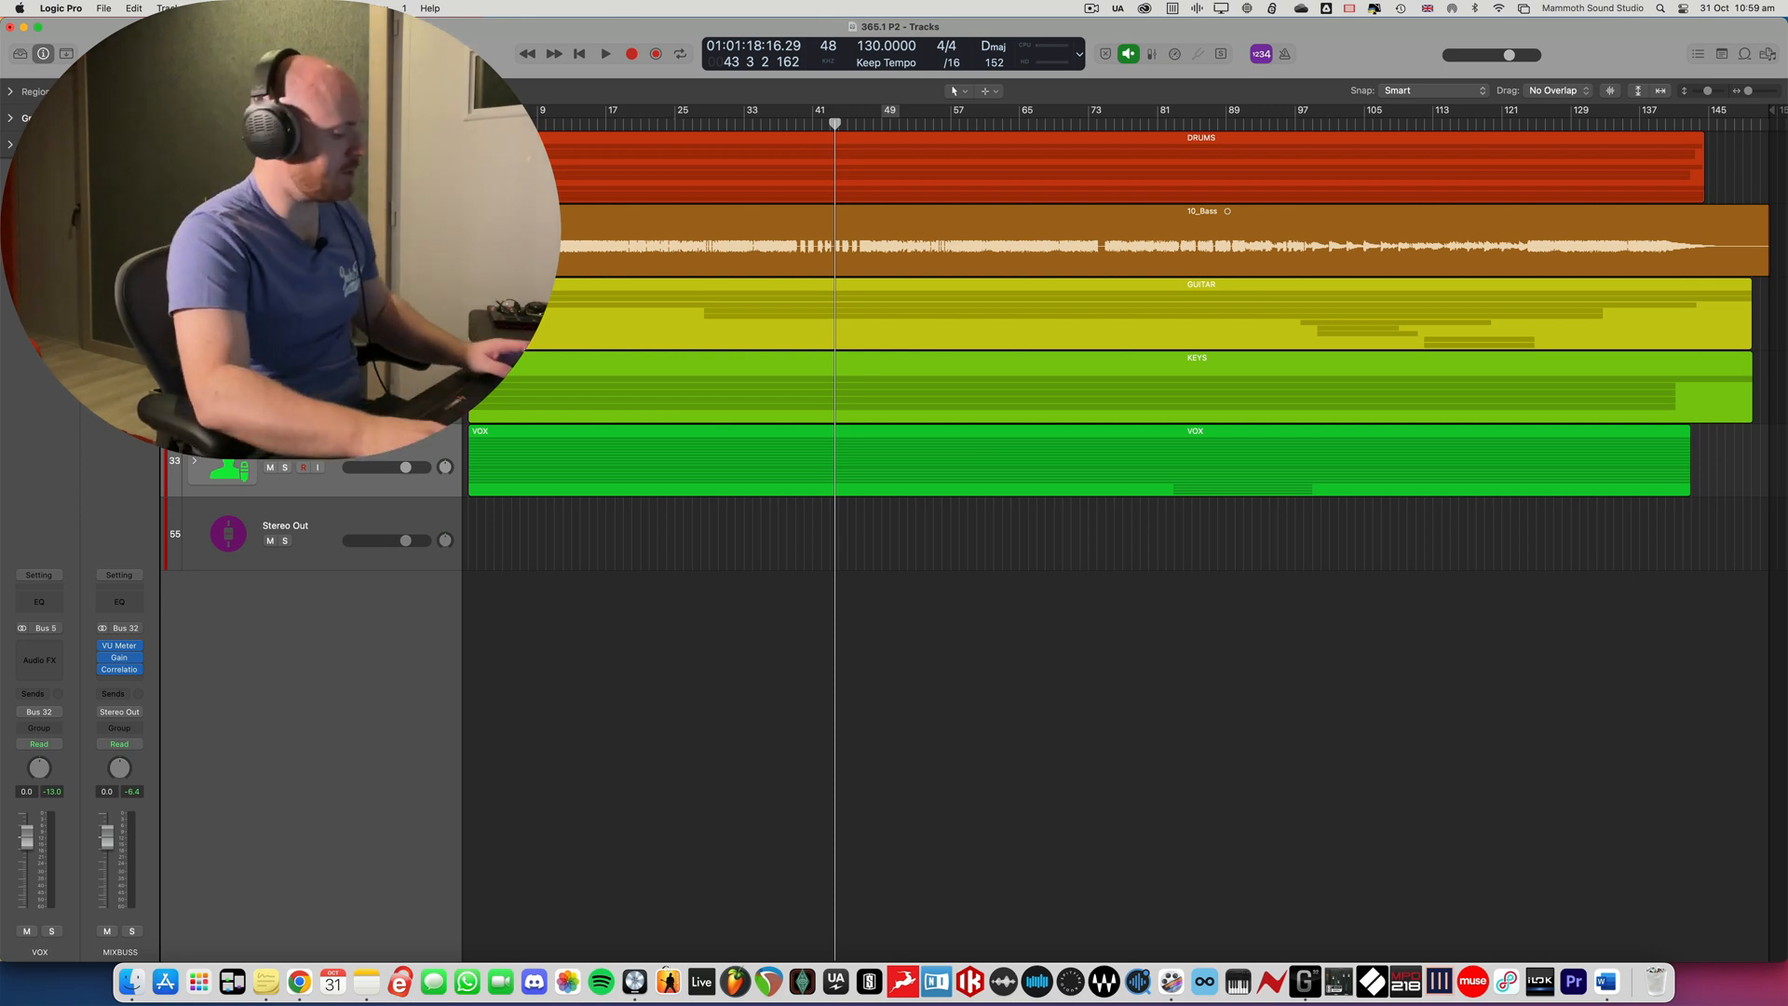
- Add a new audio track directly below the VOX stack
{"action": "left_click", "coordinate": [289, 444]}
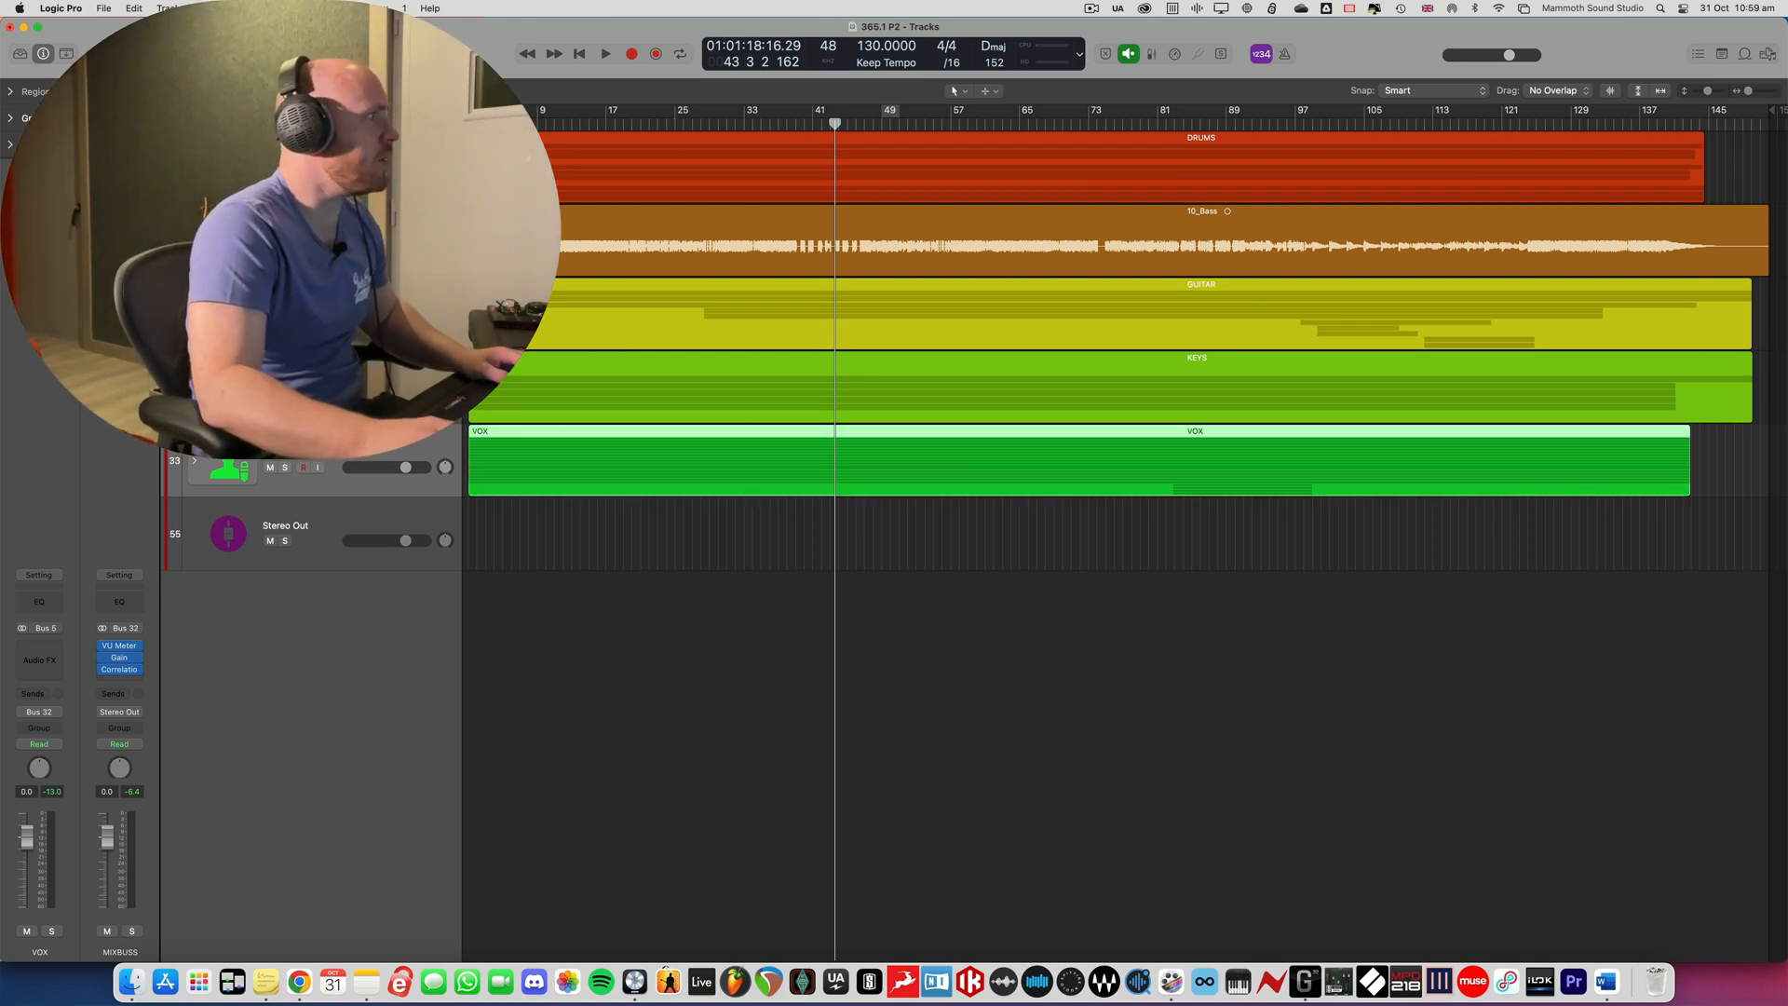
{"action": "key", "text": "alt+super+n"}
{"action": "key", "text": "Return"}
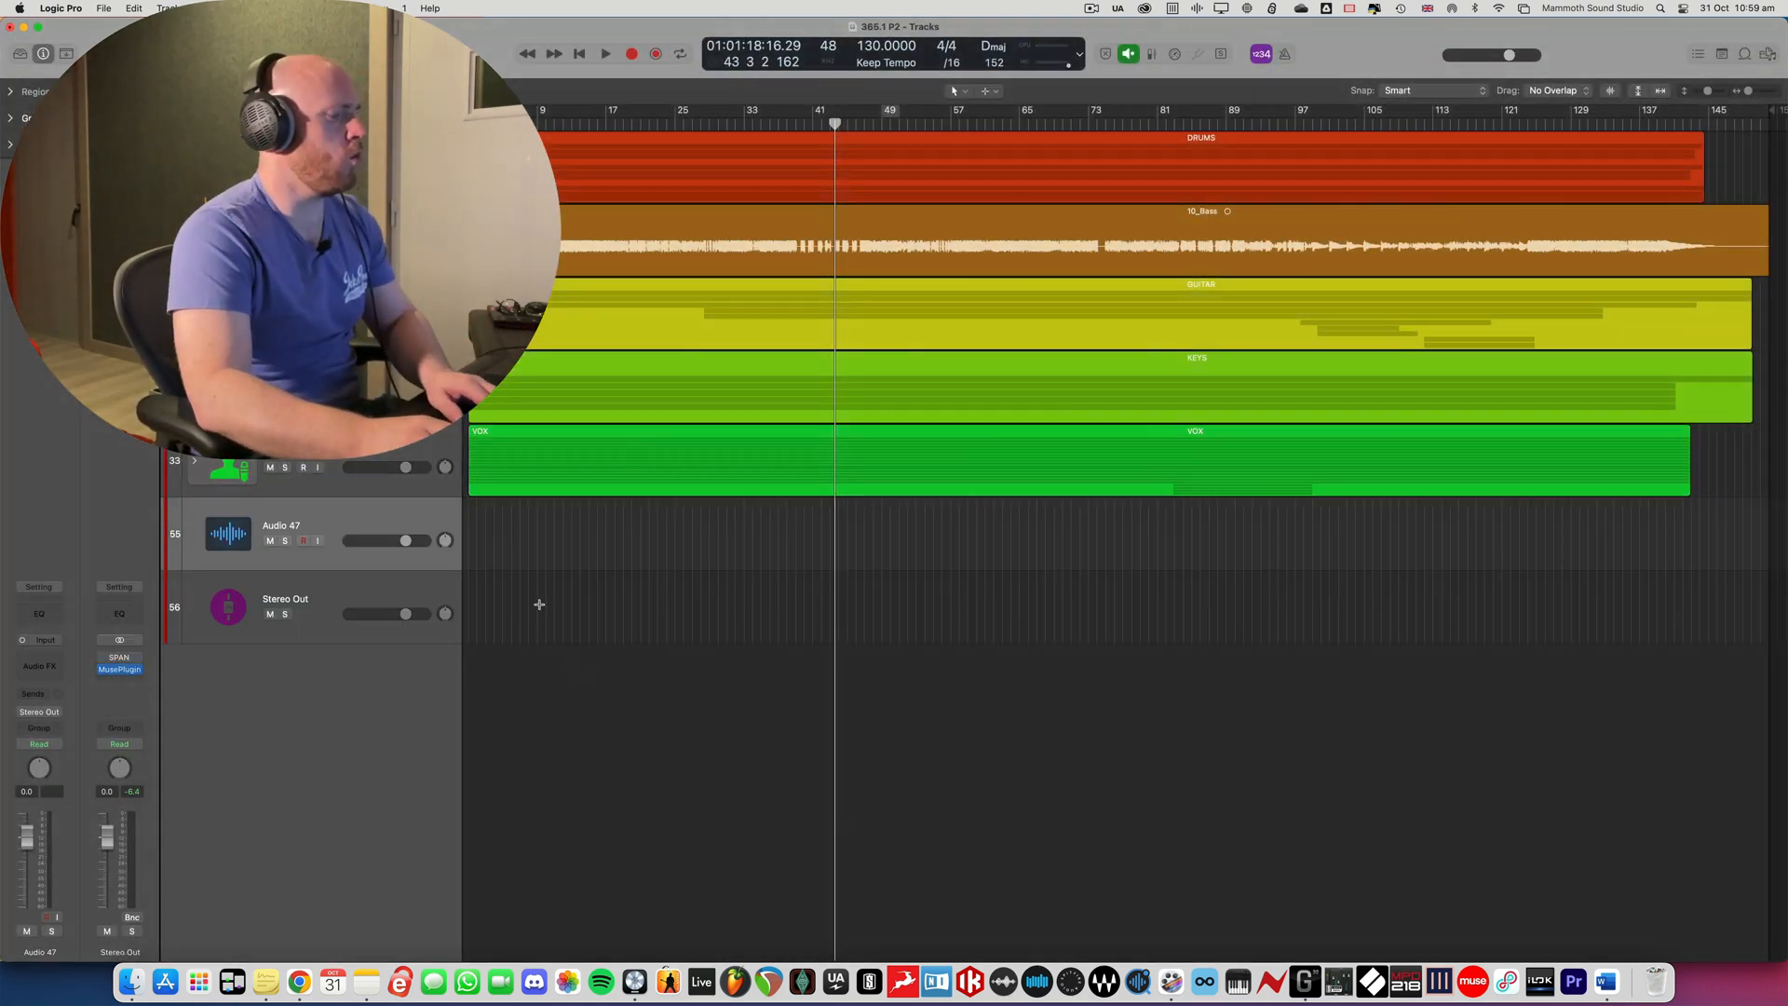
- Insert Logic's mono Test Oscillator utility plug-in on the new audio track
{"action": "left_click", "coordinate": [42, 640]}
{"action": "mouse_move", "coordinate": [60, 695]}
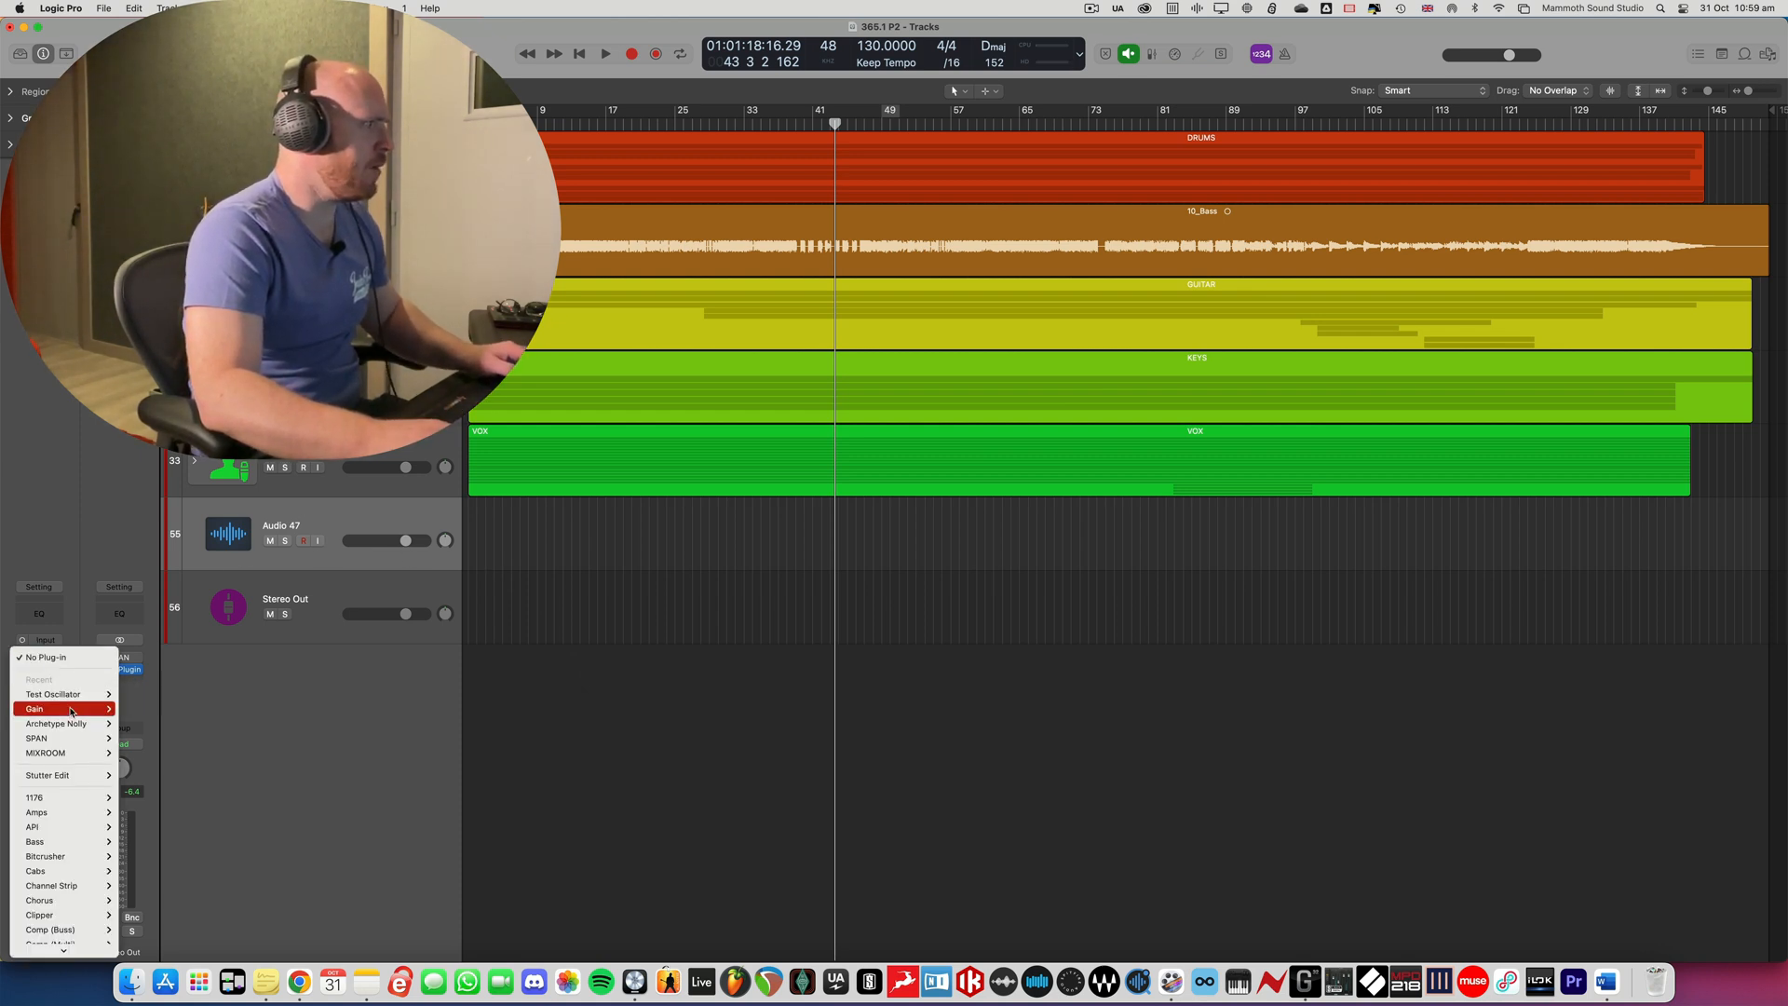
{"action": "scroll", "coordinate": [63, 898], "scroll_direction": "down", "scroll_amount": 10}
{"action": "mouse_move", "coordinate": [64, 901]}
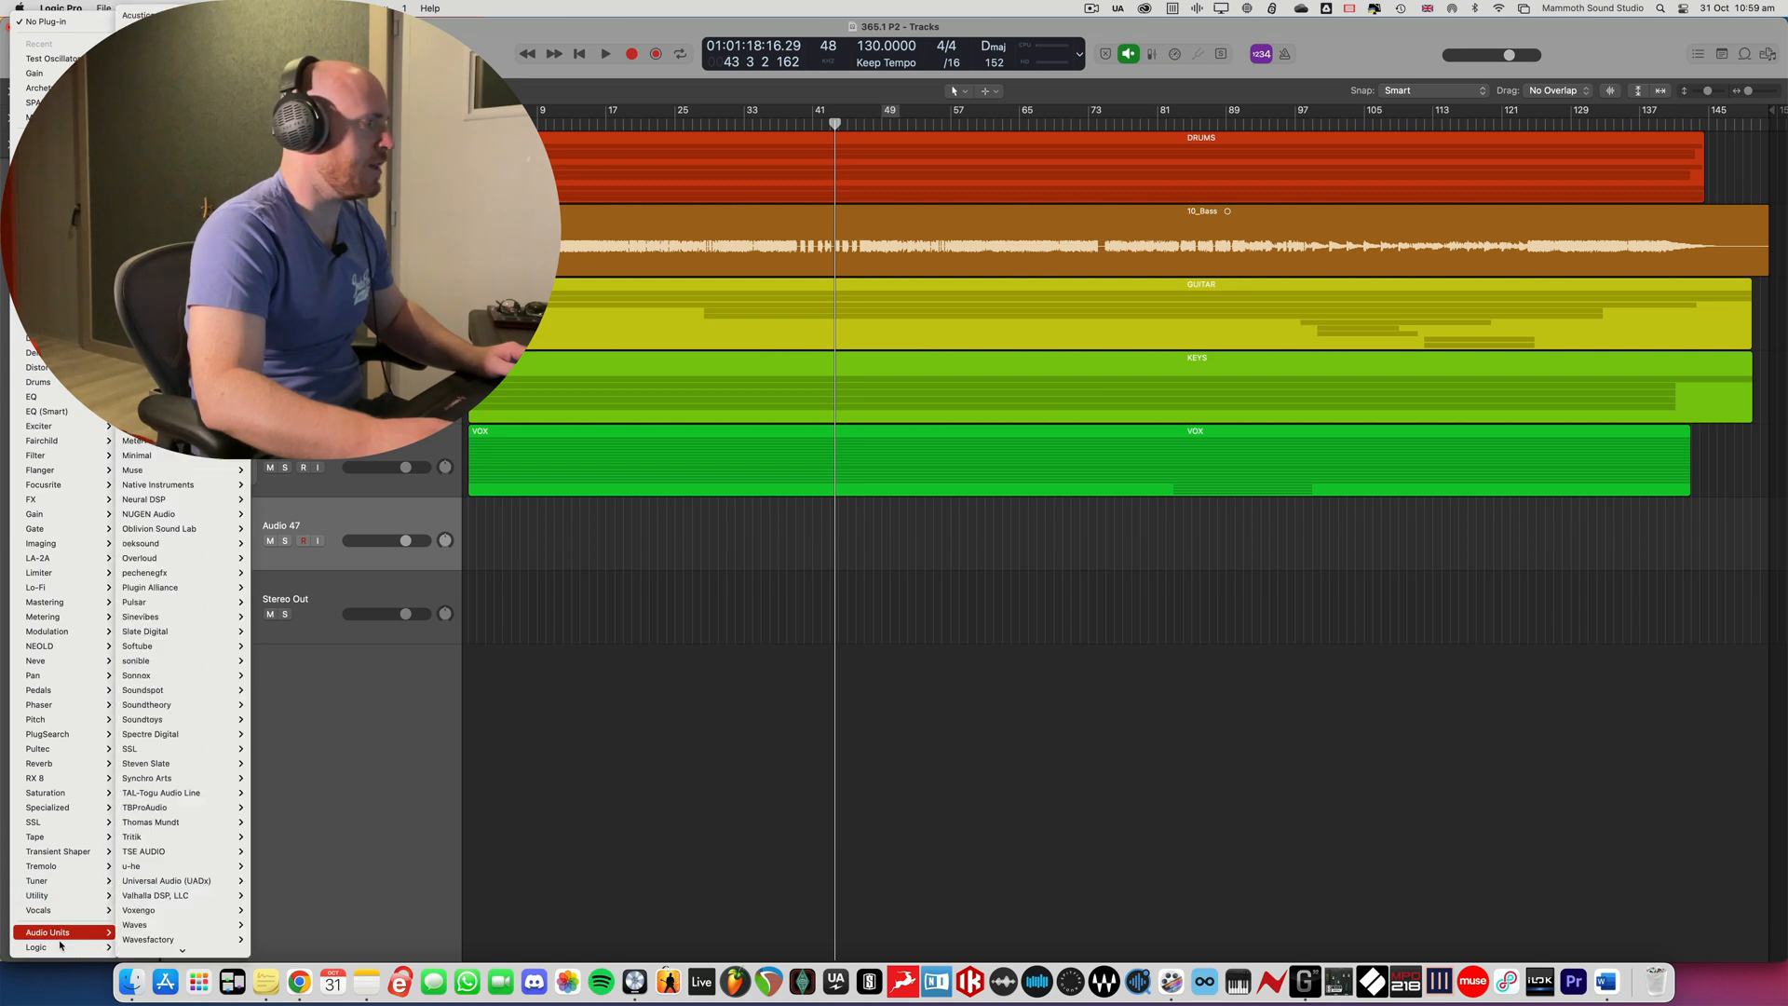
{"action": "mouse_move", "coordinate": [74, 947]}
{"action": "mouse_move", "coordinate": [172, 935]}
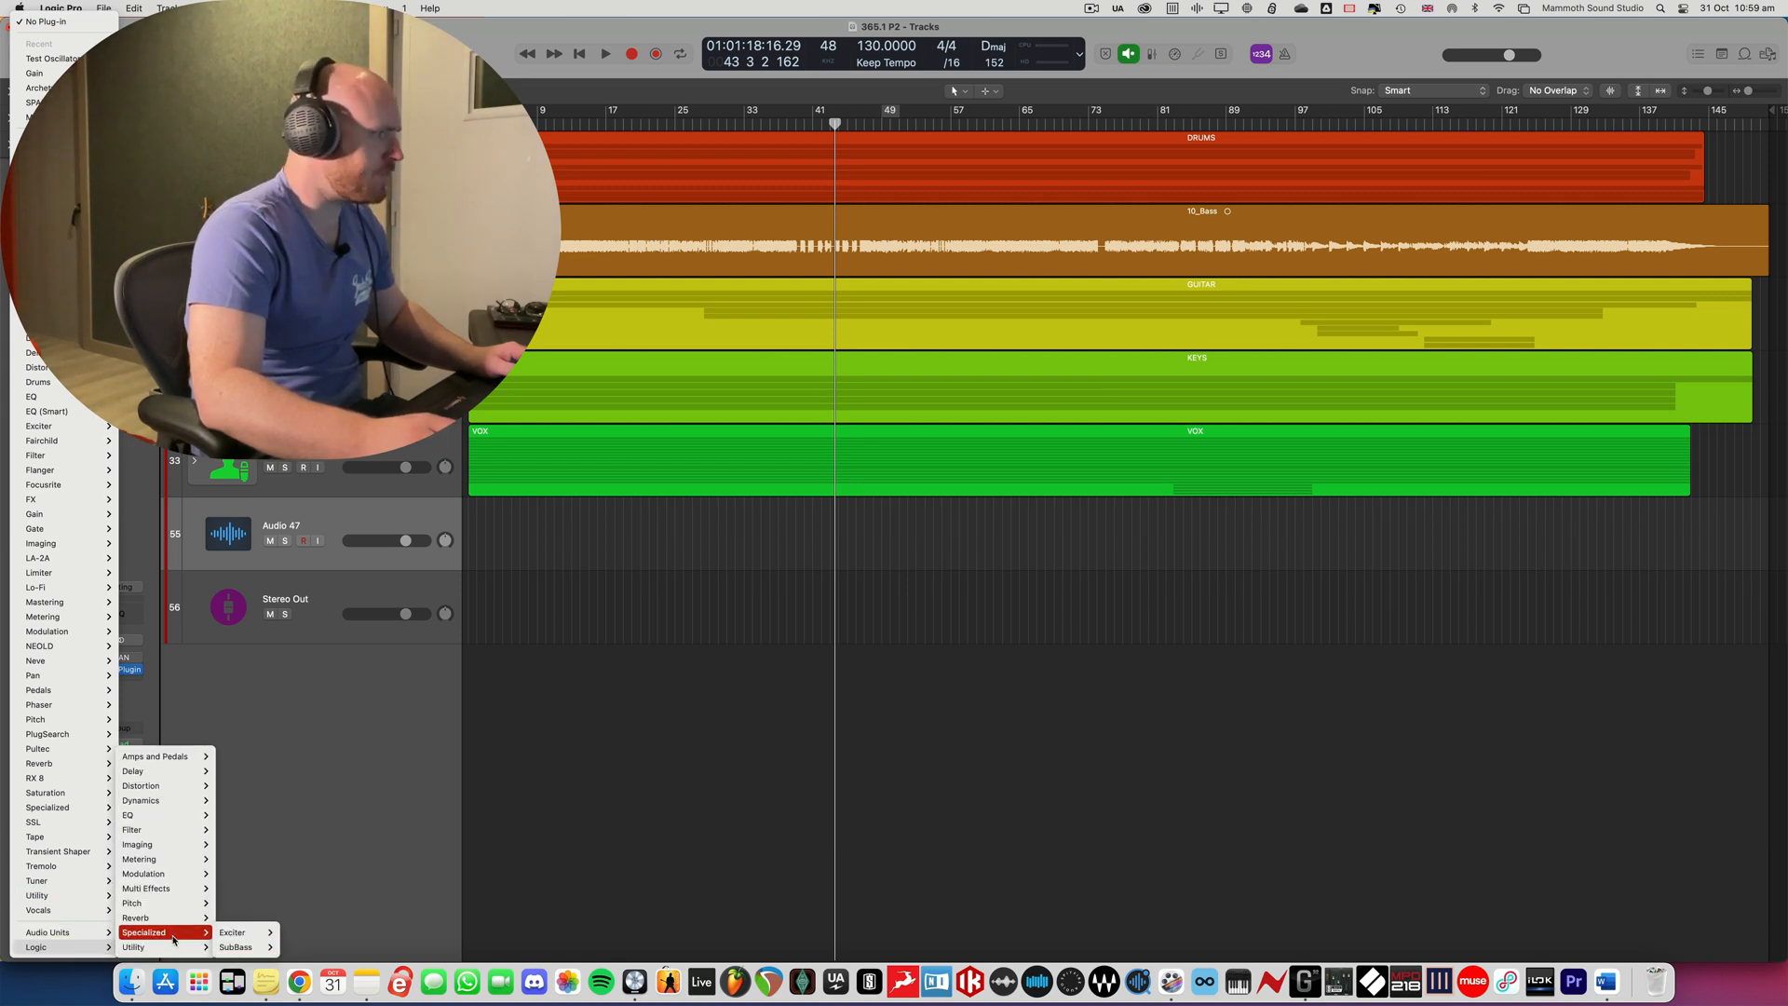
{"action": "mouse_move", "coordinate": [243, 947]}
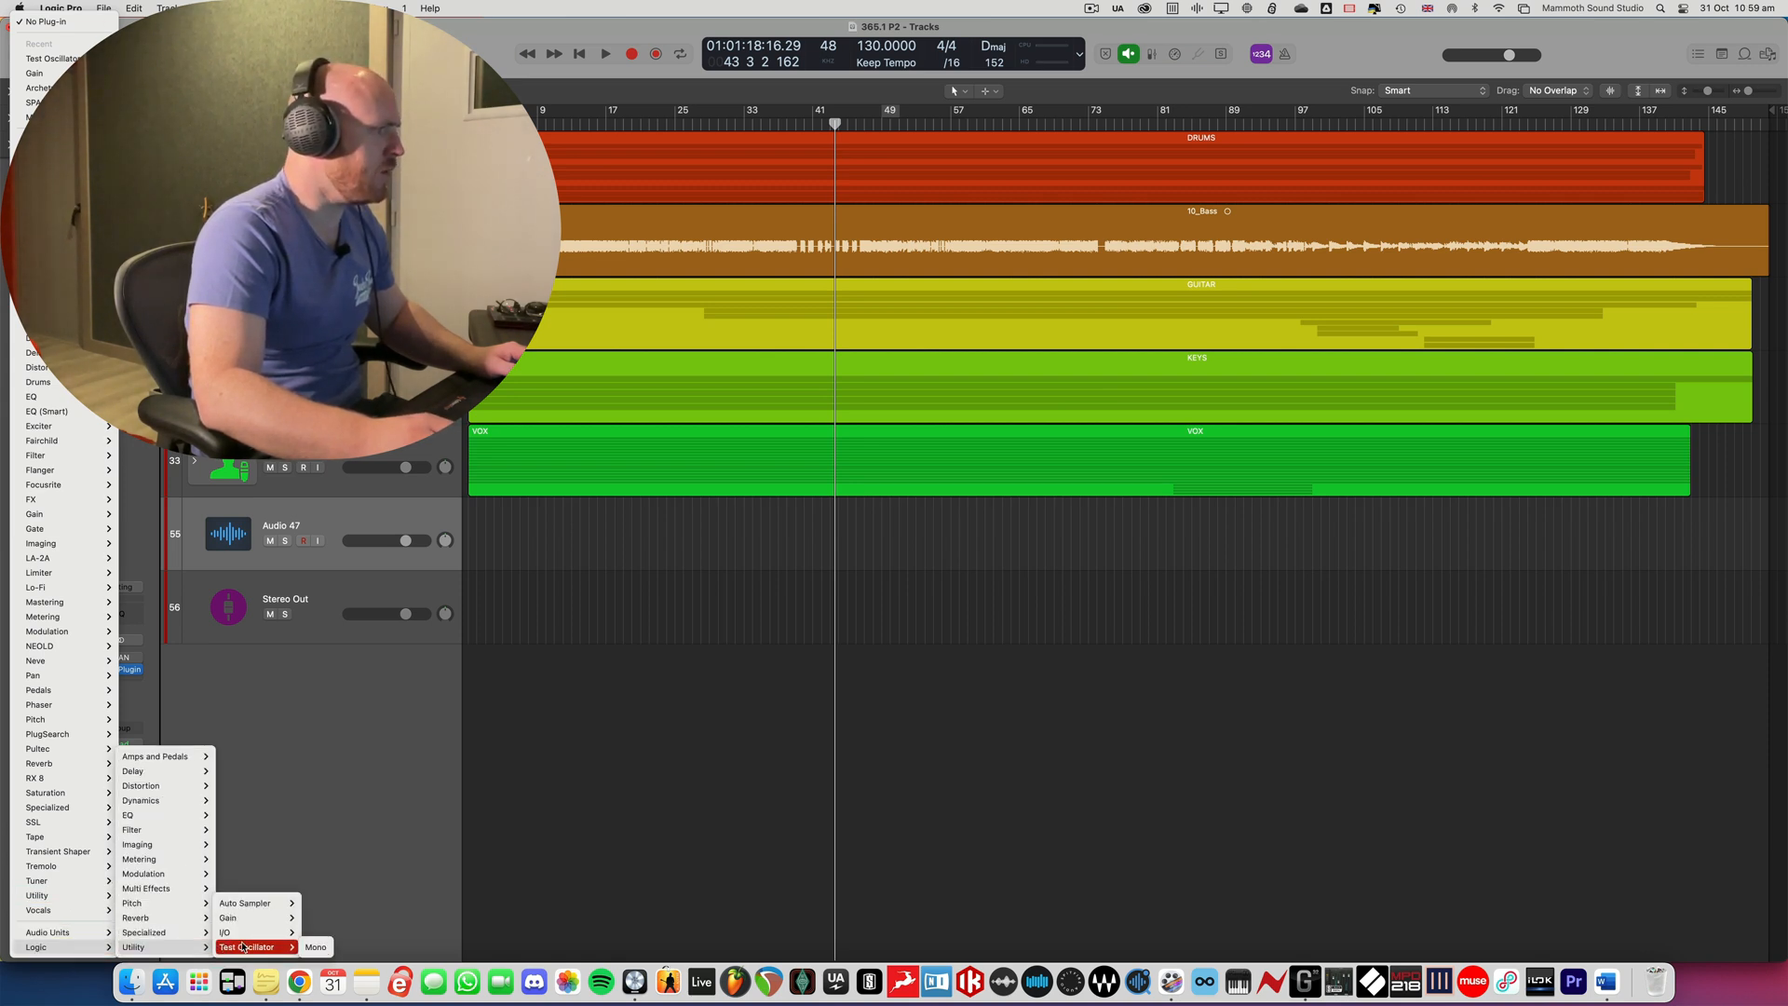
{"action": "left_click", "coordinate": [315, 947]}
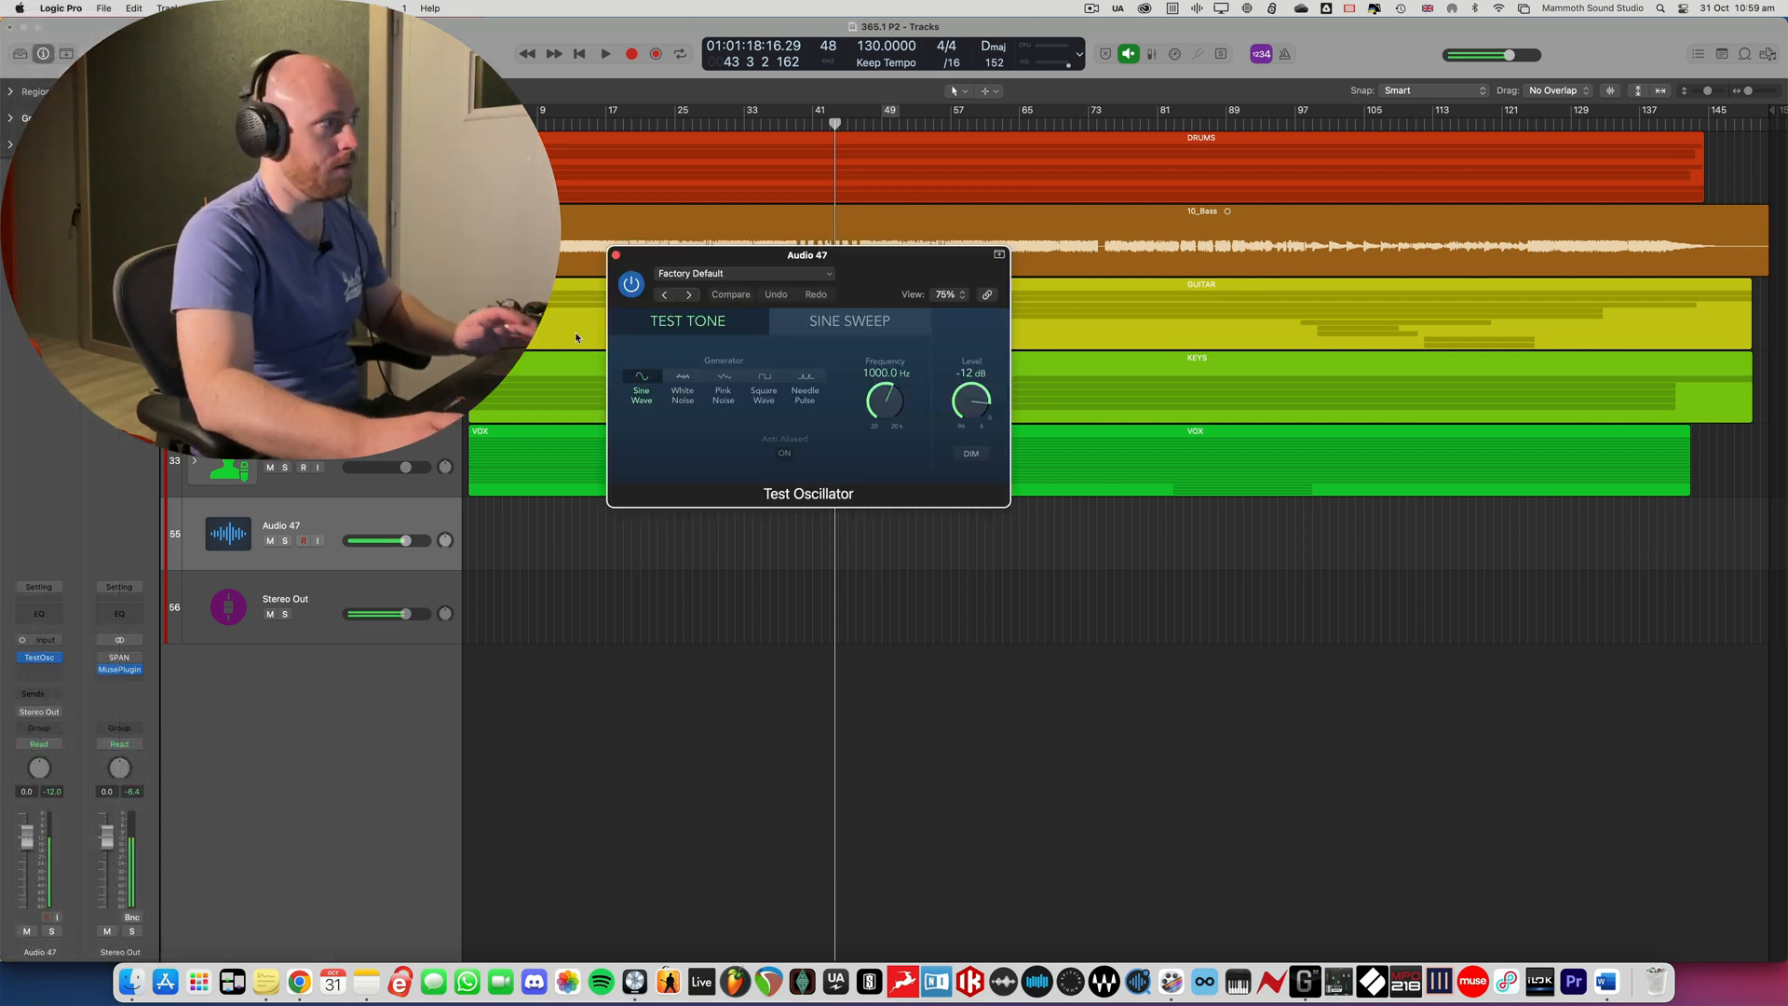
- Bypass the Test Oscillator and set its generator to Pink Noise
{"action": "left_click", "coordinate": [631, 283]}
{"action": "left_click_drag", "start_coordinate": [660, 275], "coordinate": [624, 356]}
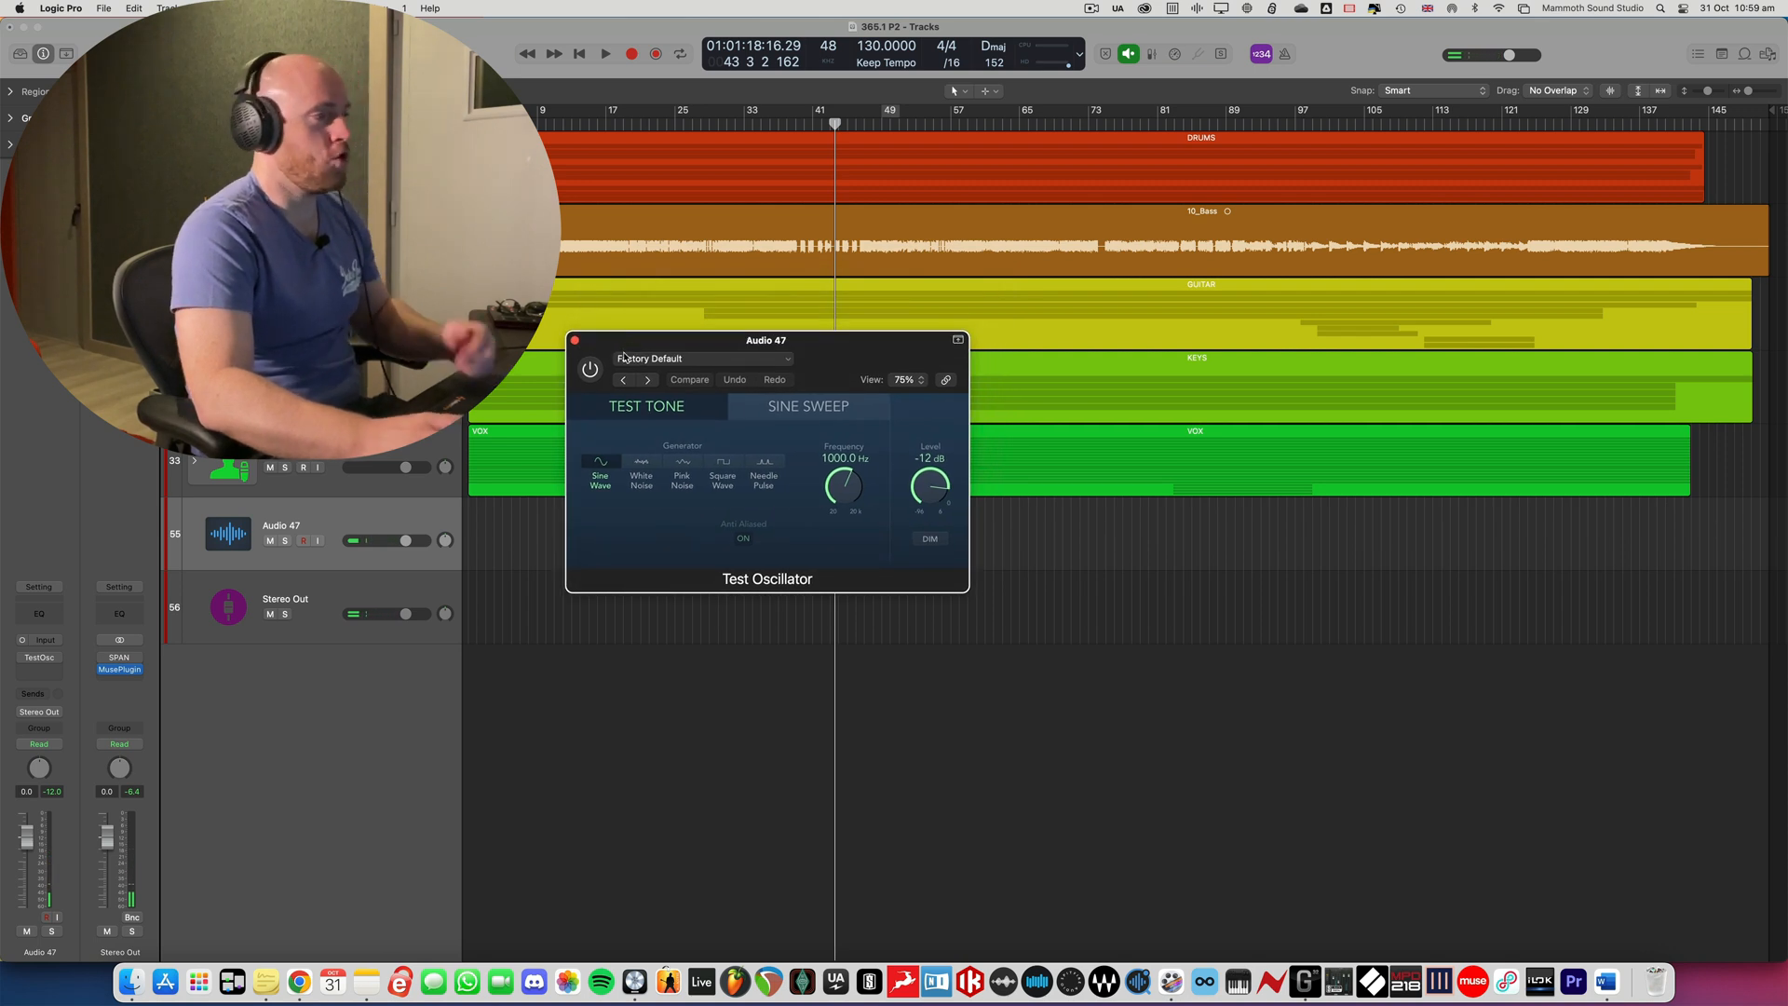
{"action": "left_click_drag", "start_coordinate": [849, 334], "coordinate": [841, 336]}
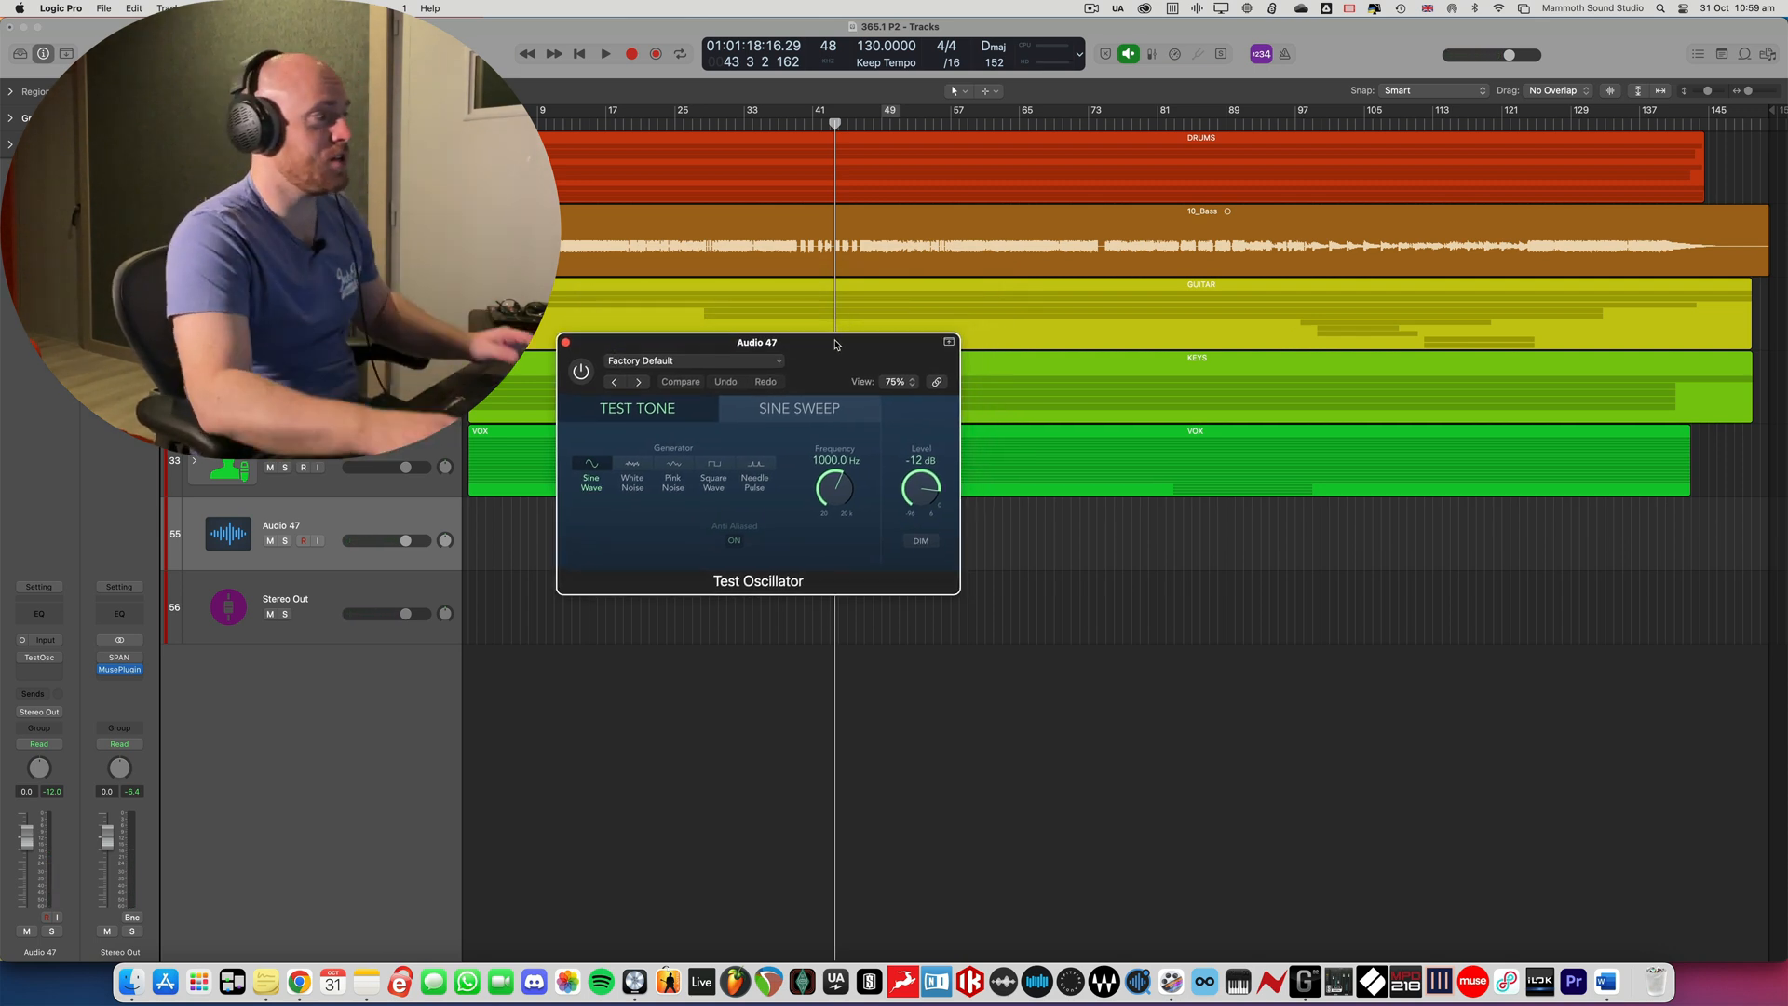
{"action": "left_click", "coordinate": [679, 473]}
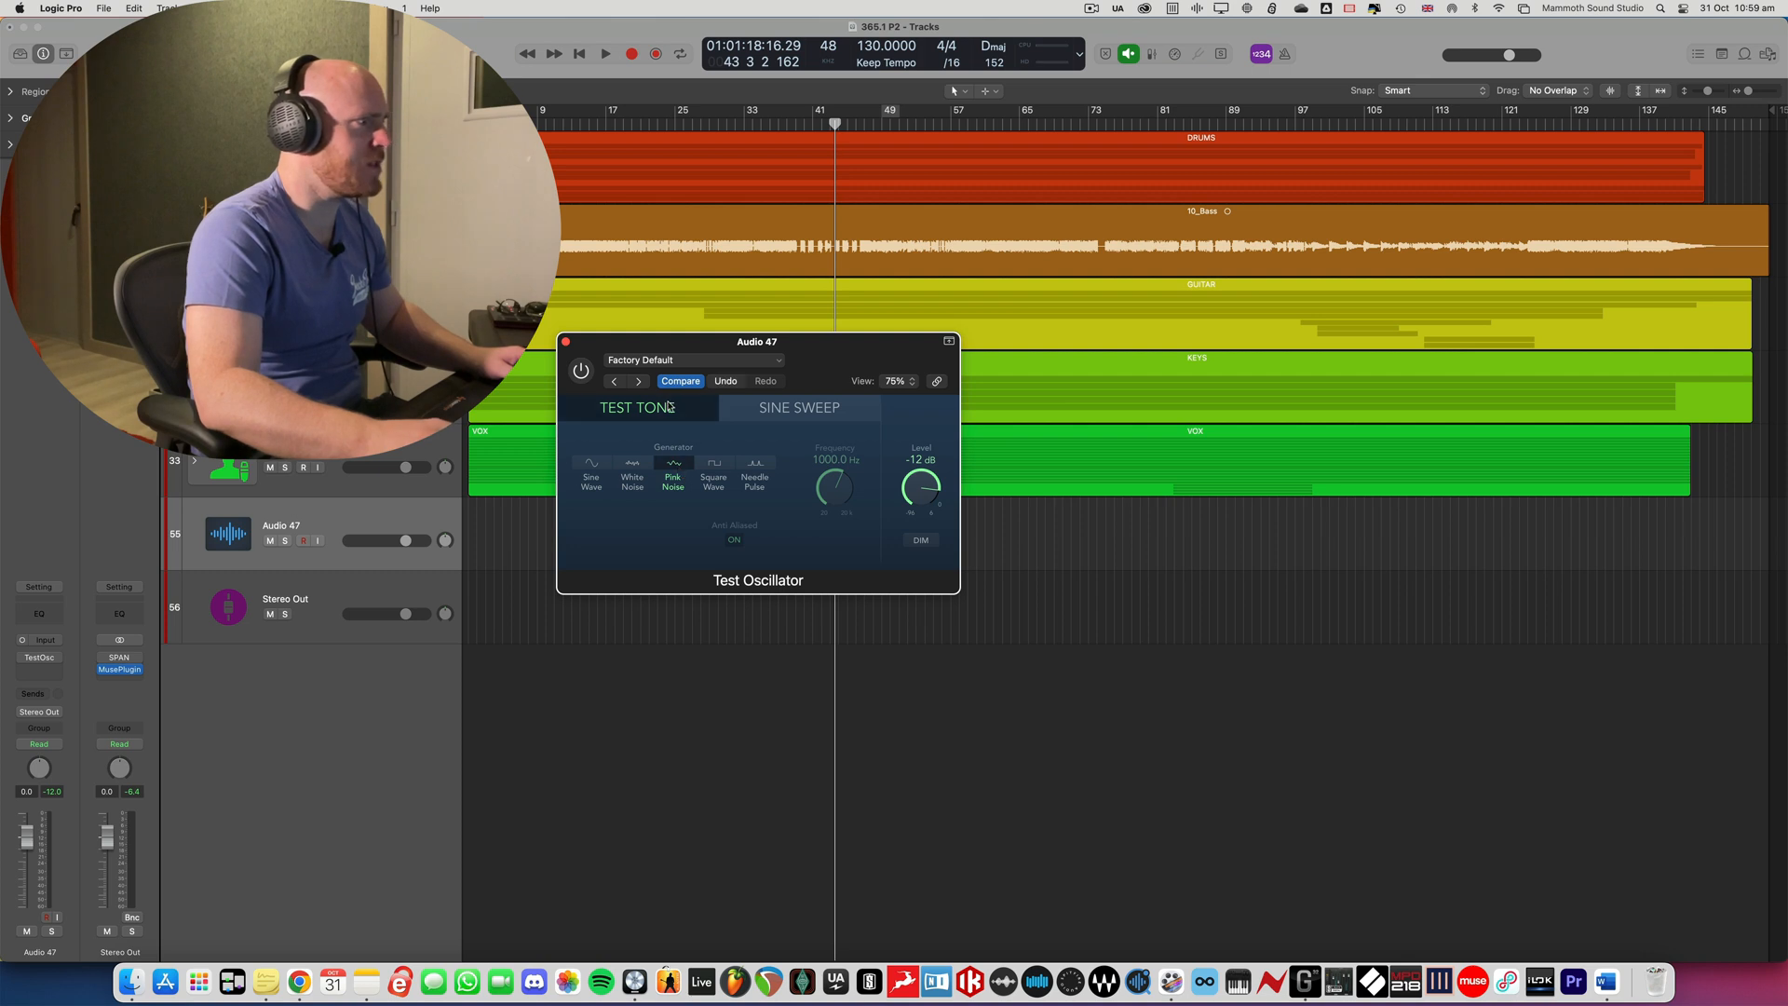
{"action": "left_click_drag", "start_coordinate": [725, 334], "coordinate": [720, 328]}
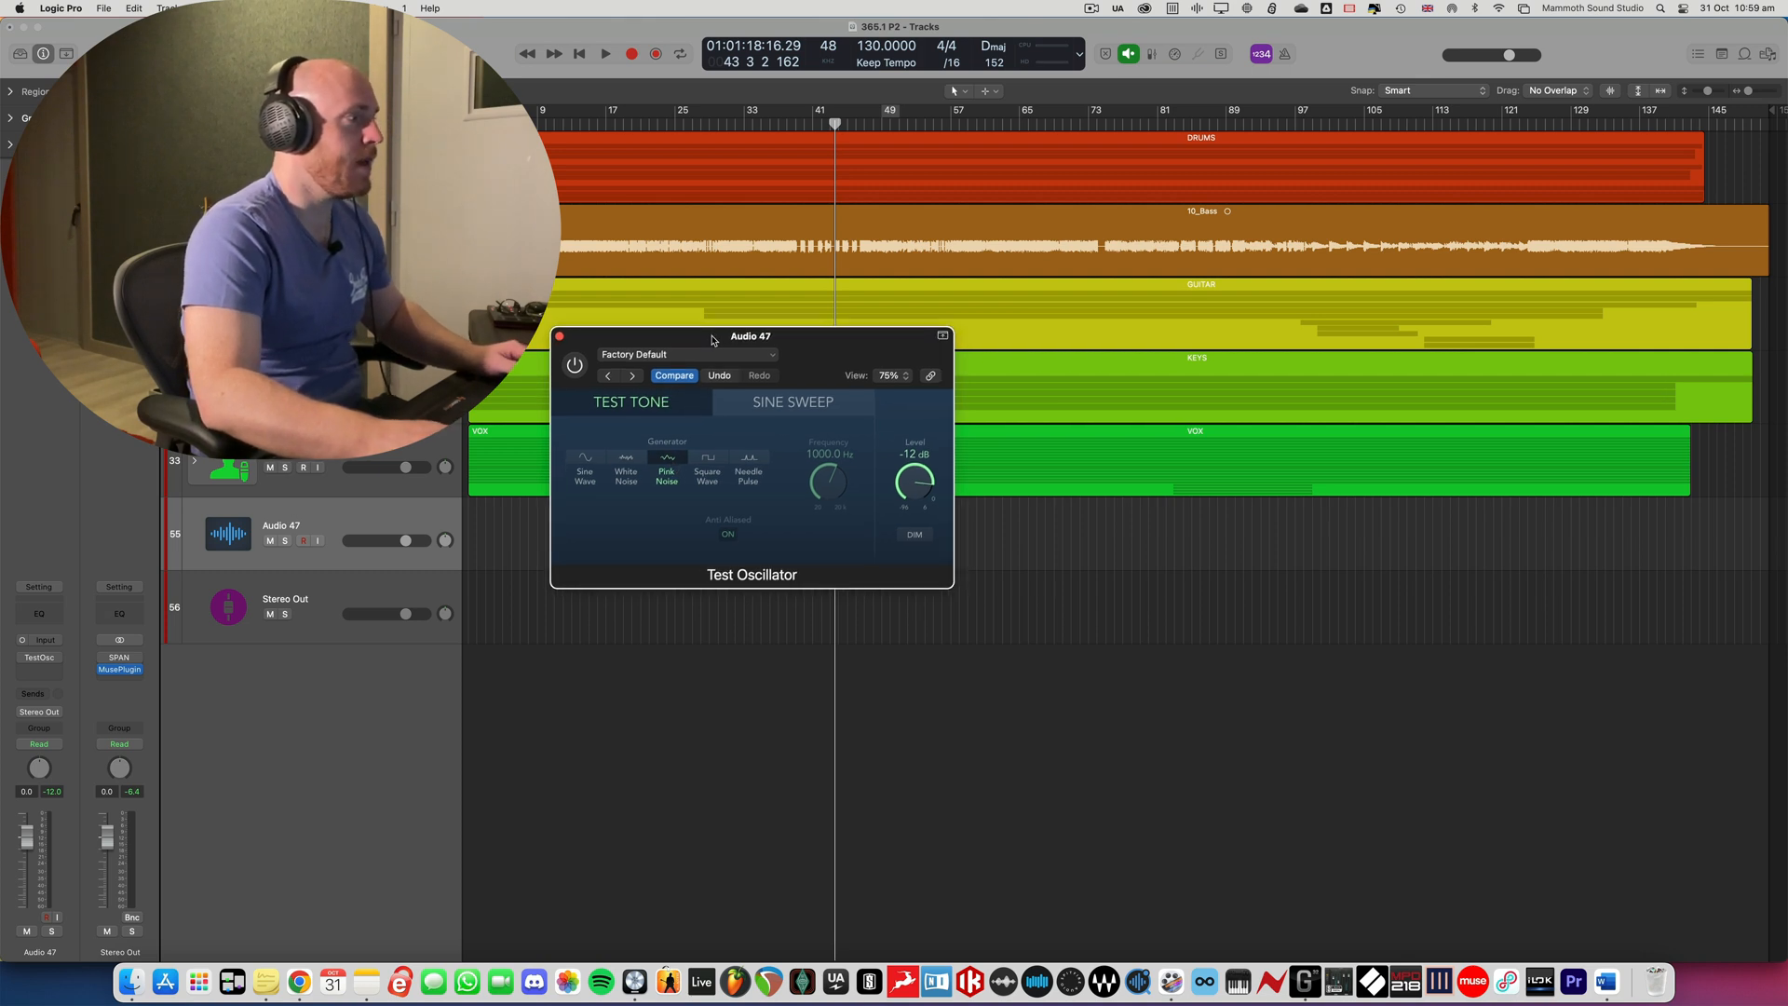
- Show the mixer and open the MIXBUSS channel's VU Meter, placing it clear of the Test Oscillator and channel strips
{"action": "key", "text": "x"}
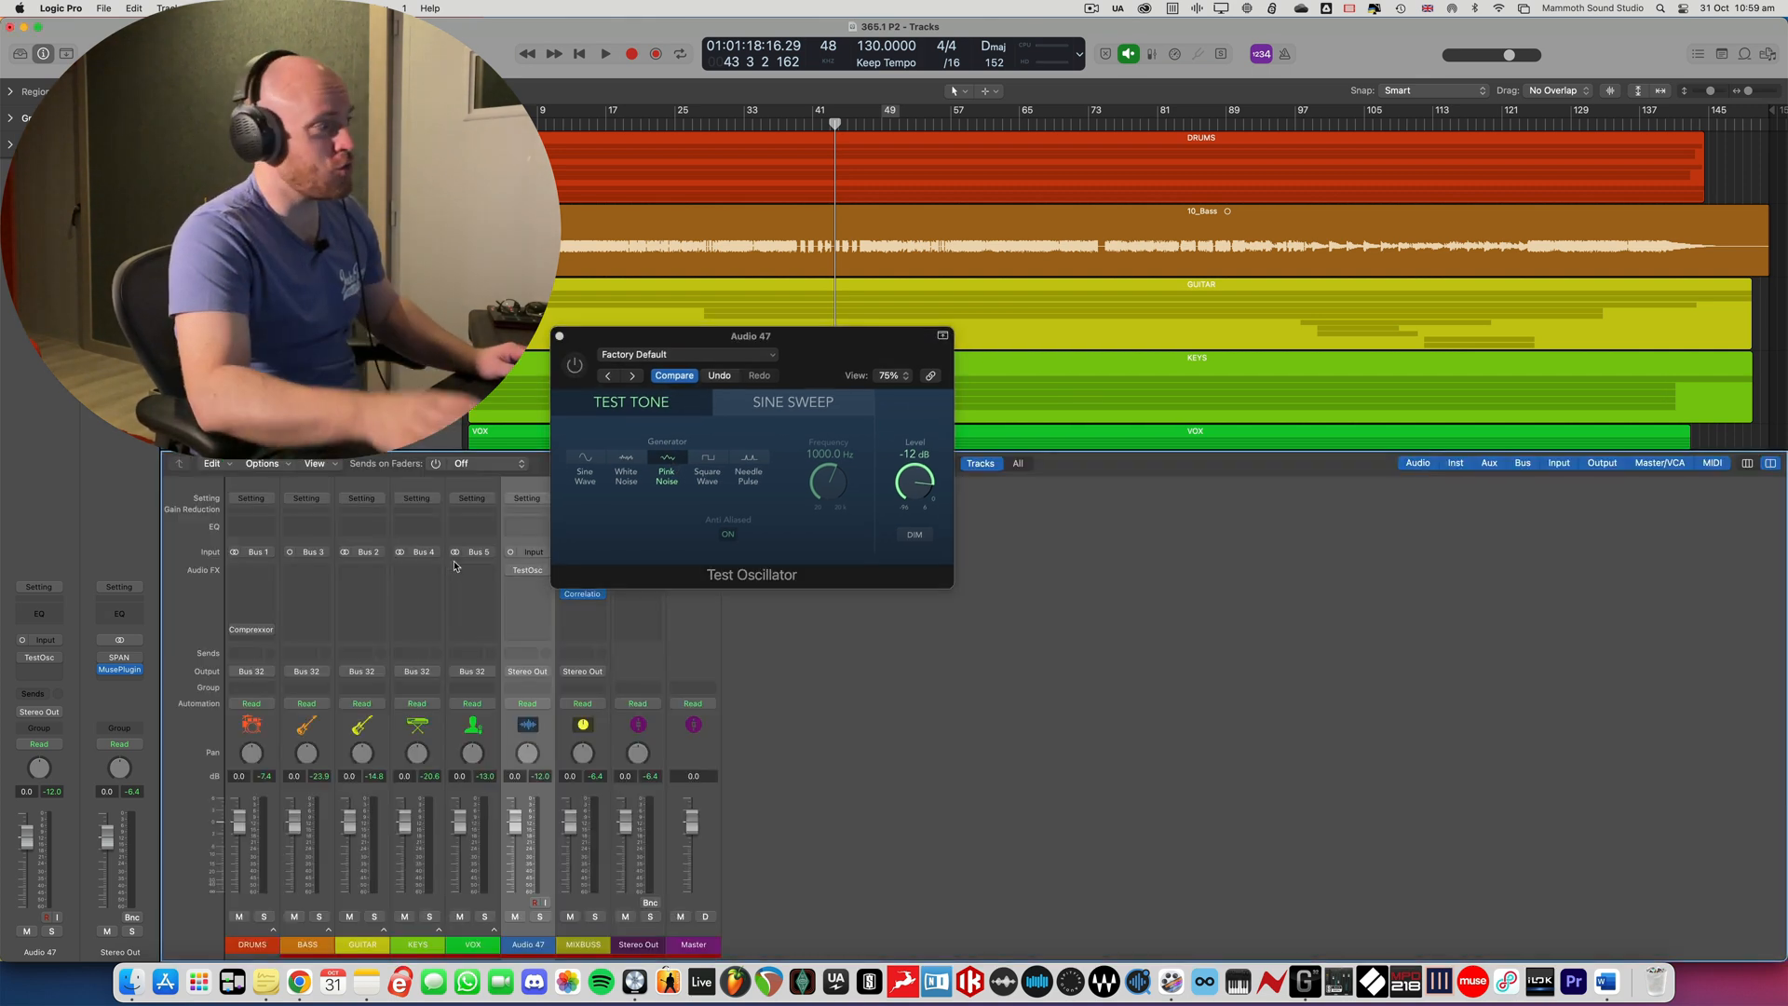
{"action": "left_click_drag", "start_coordinate": [819, 375], "coordinate": [998, 259]}
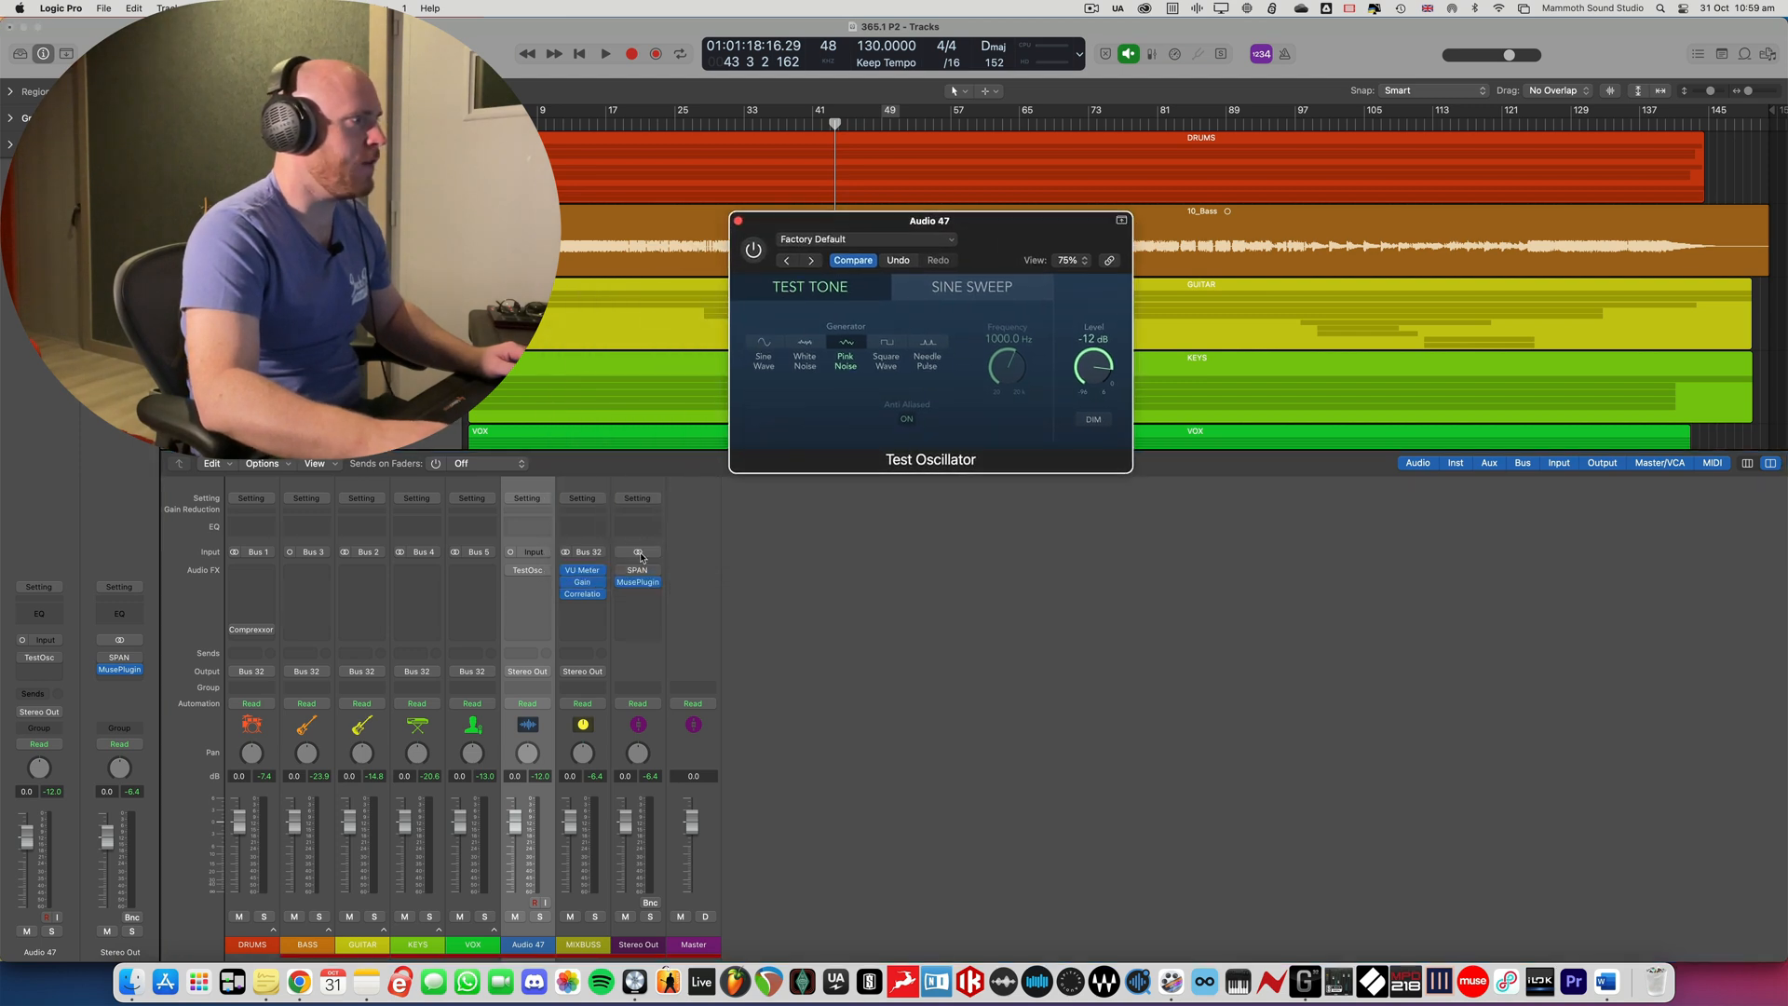
{"action": "left_click", "coordinate": [584, 575]}
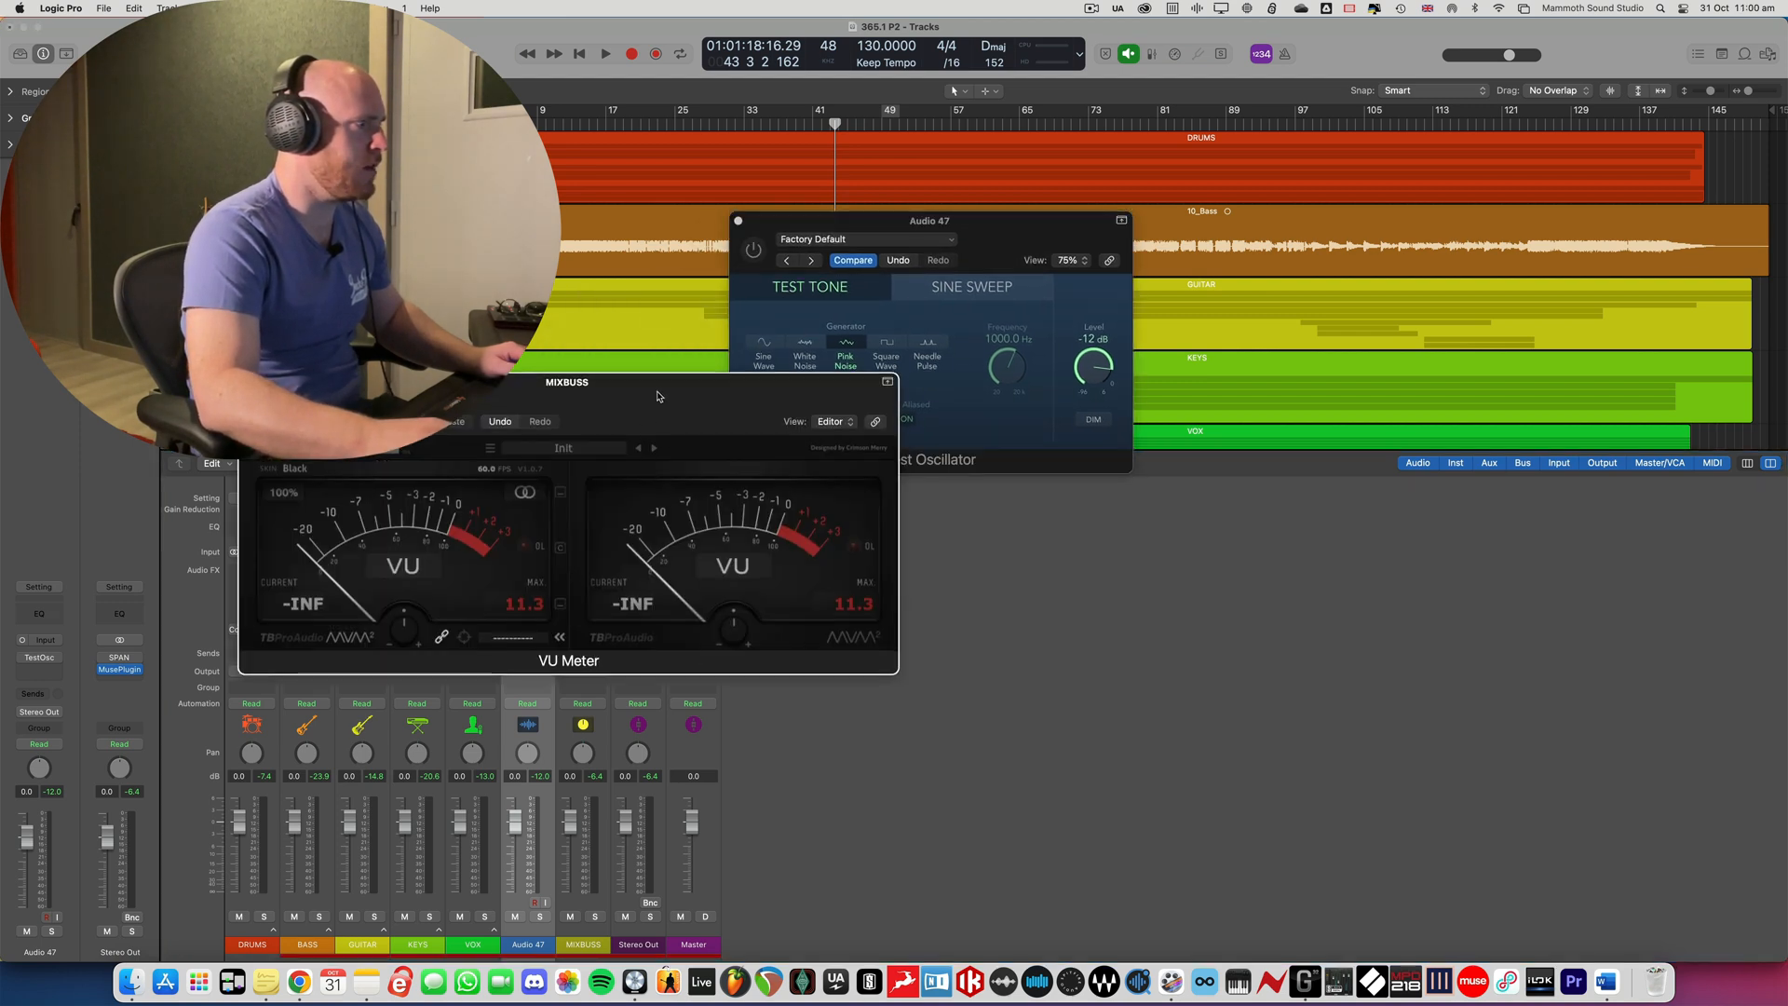
{"action": "left_click_drag", "start_coordinate": [662, 399], "coordinate": [1179, 516]}
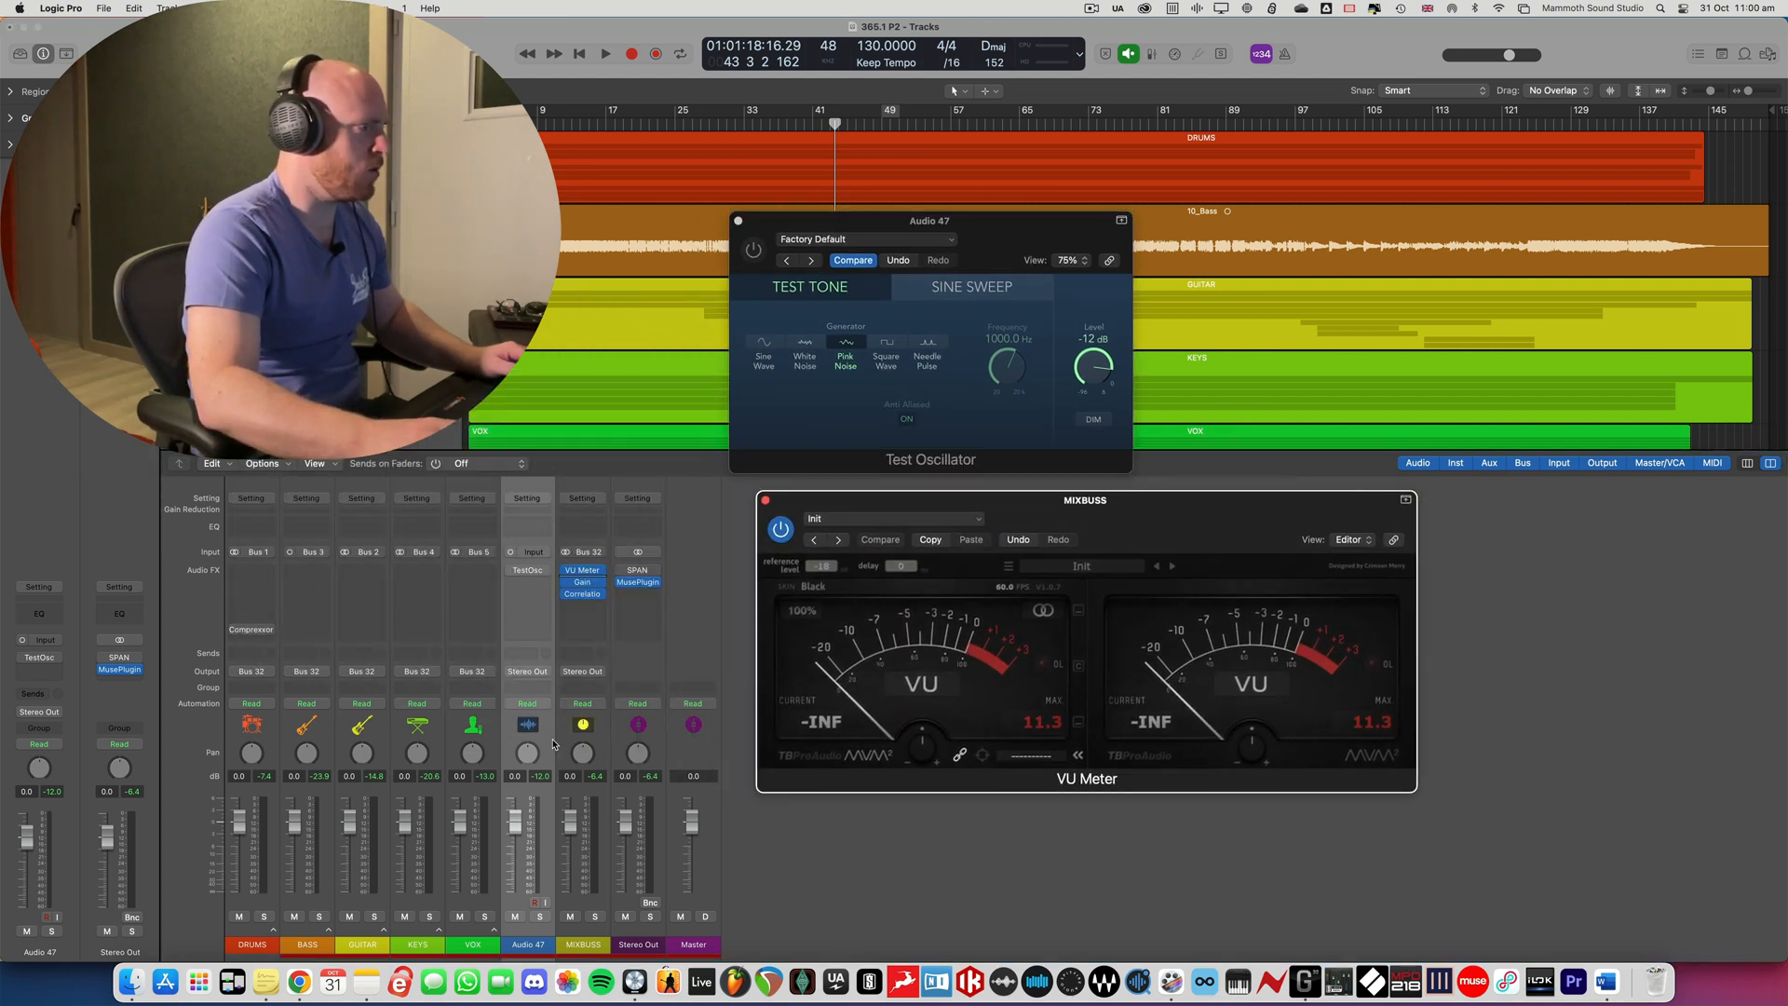
- Route the oscillator track's output to Bus 32 (MIXBUSS) and bring the Test Oscillator window to the front
{"action": "left_click", "coordinate": [536, 675]}
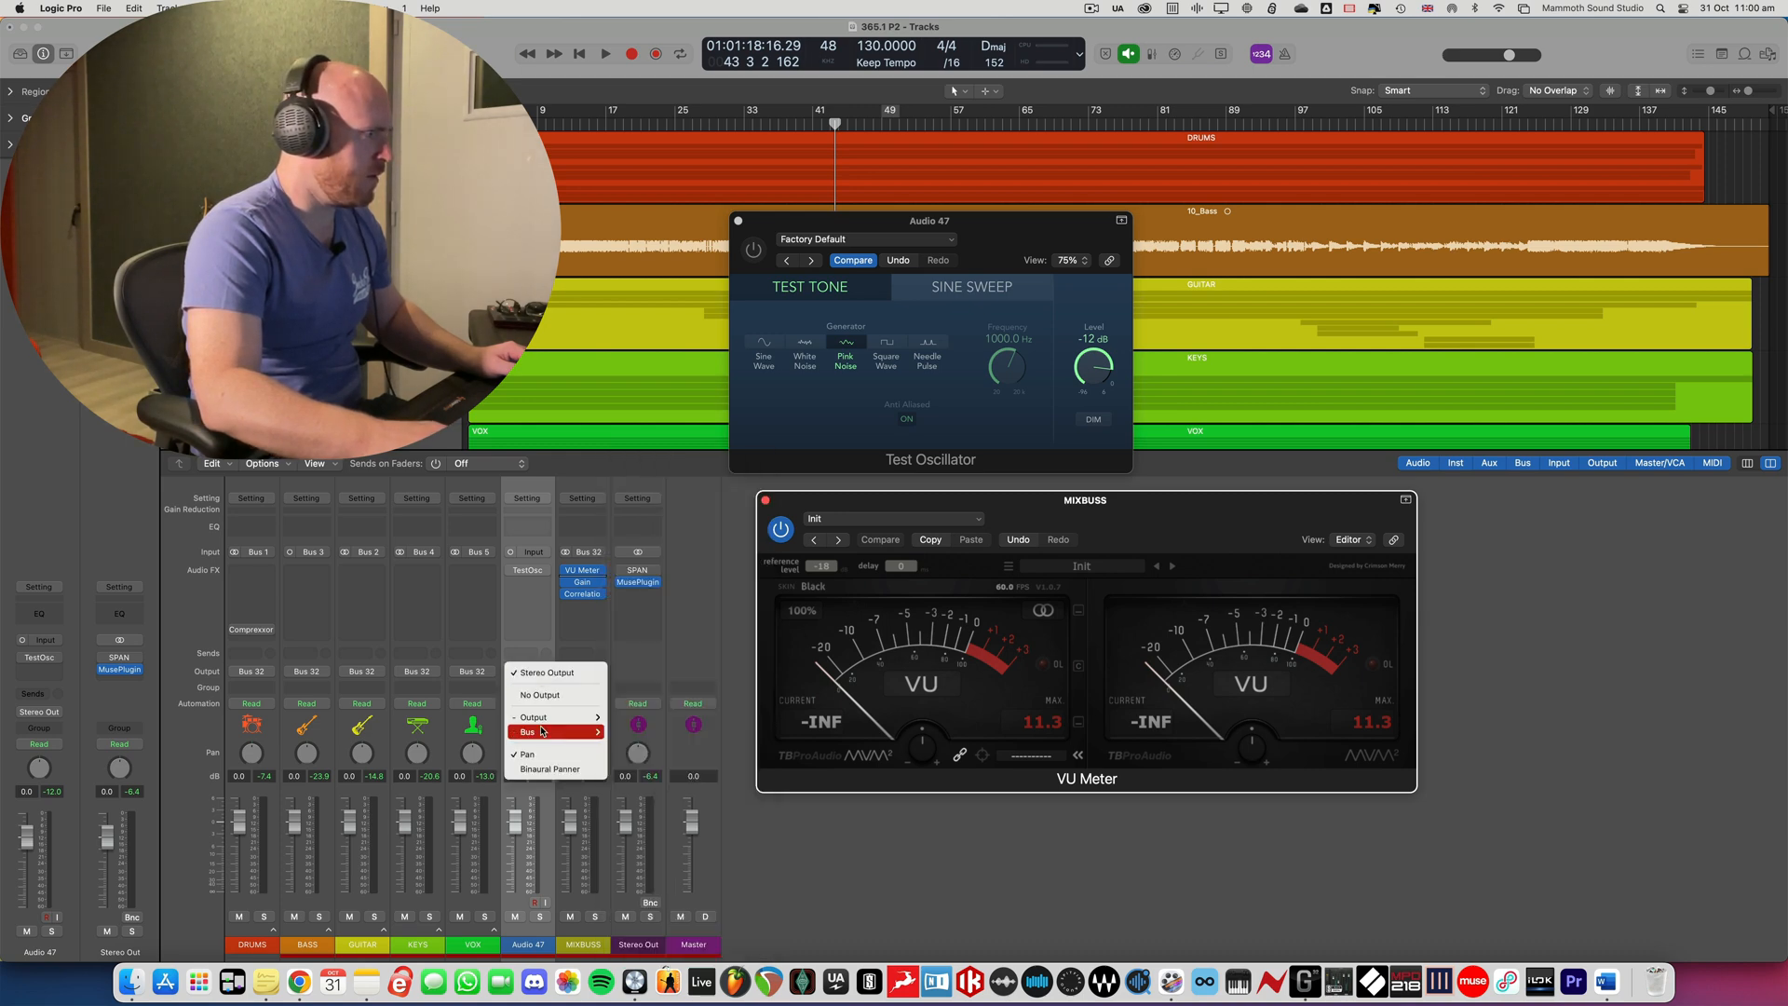
{"action": "mouse_move", "coordinate": [546, 734]}
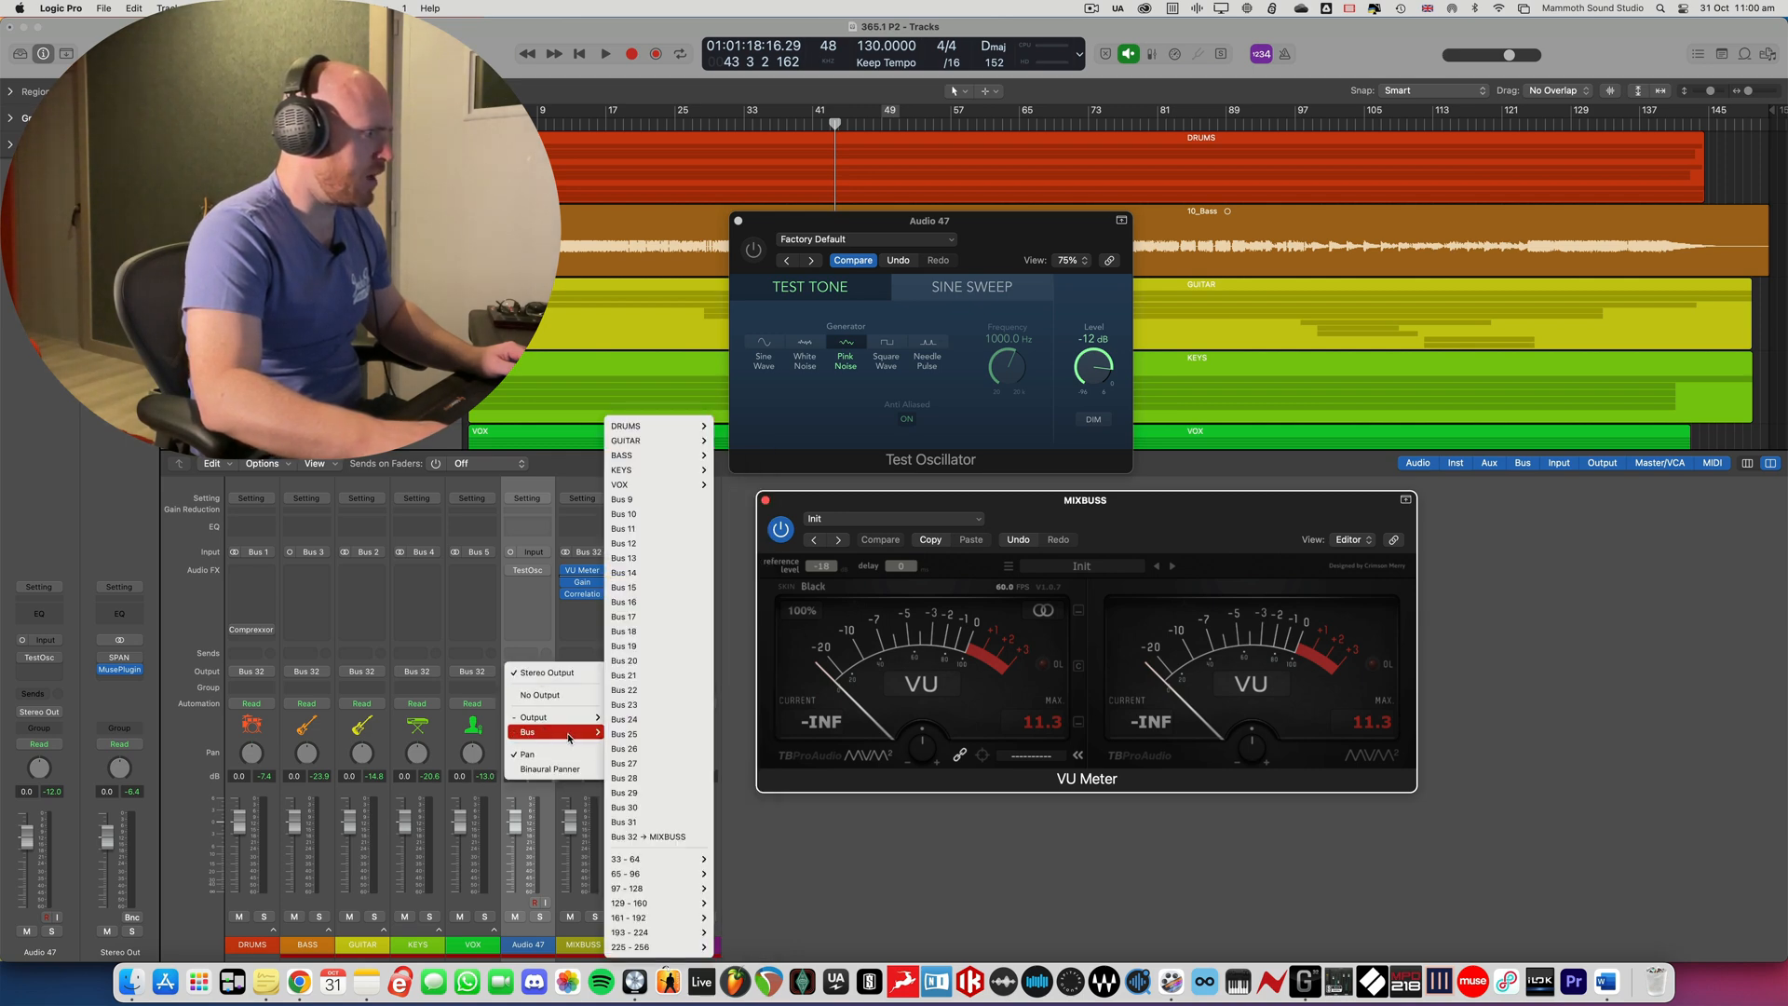
{"action": "left_click", "coordinate": [648, 837]}
{"action": "left_click_drag", "start_coordinate": [1010, 230], "coordinate": [988, 226]}
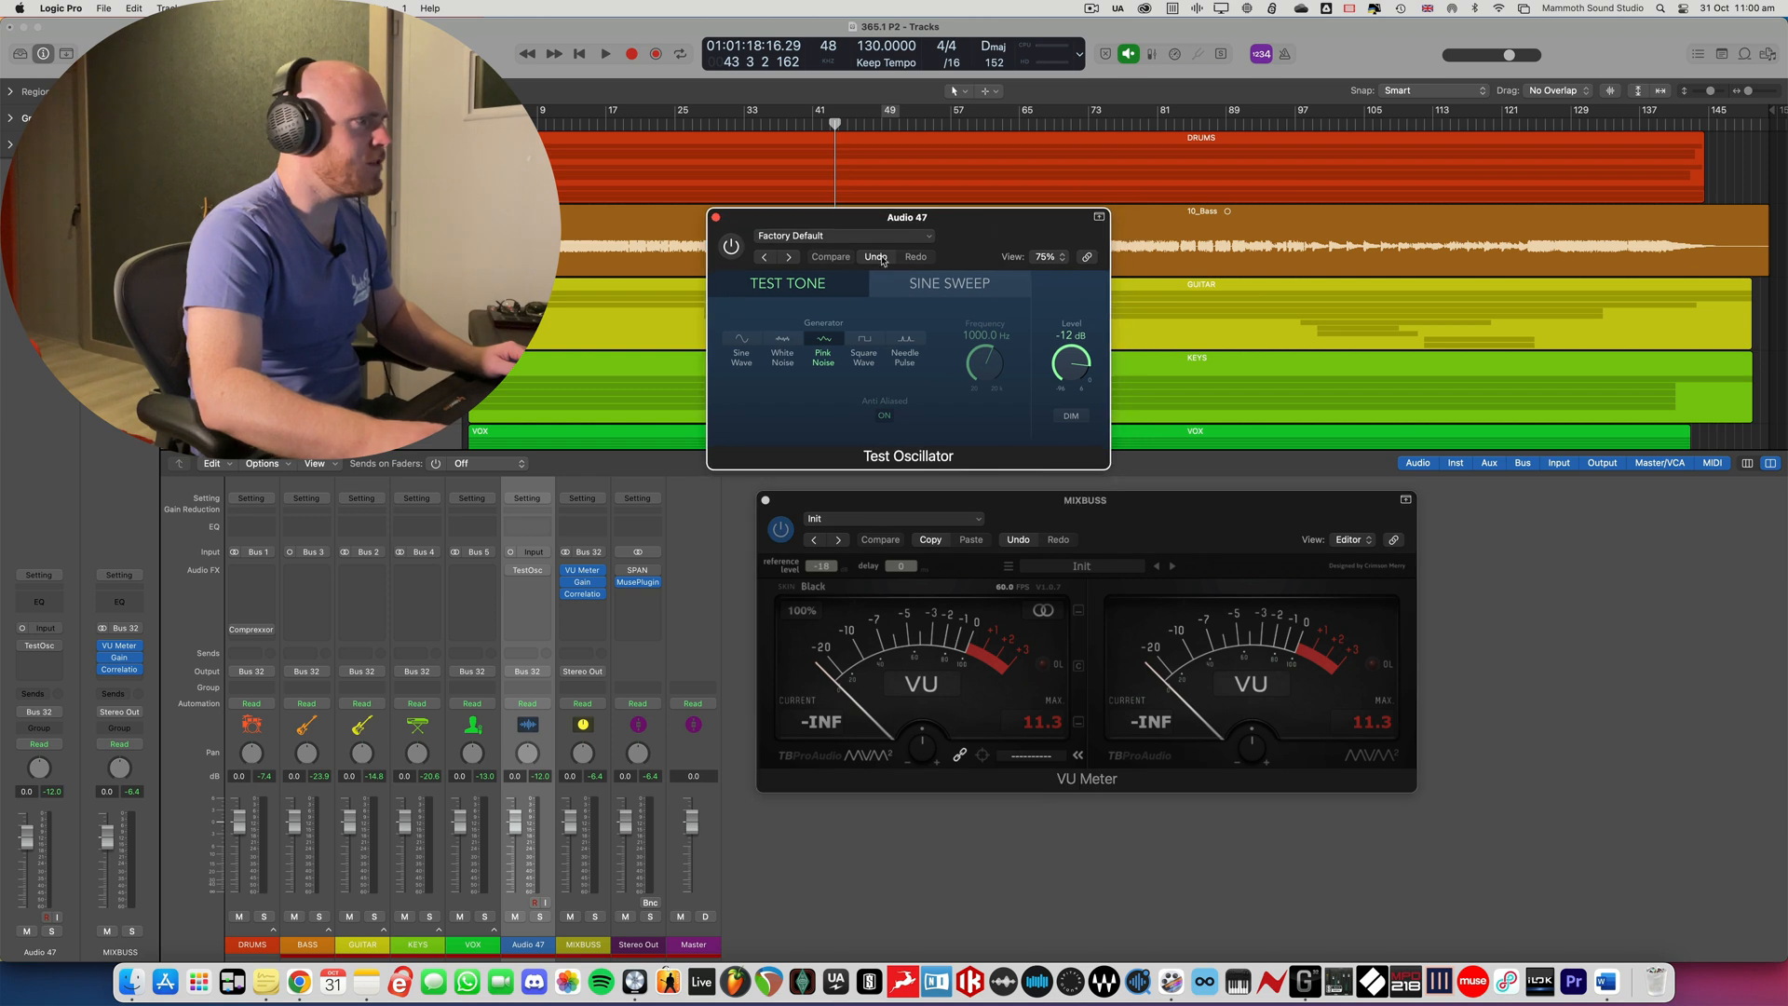
- Enable the Test Oscillator briefly and play the mix with the pink noise to check its level on the VU Meter
{"action": "left_click", "coordinate": [731, 248]}
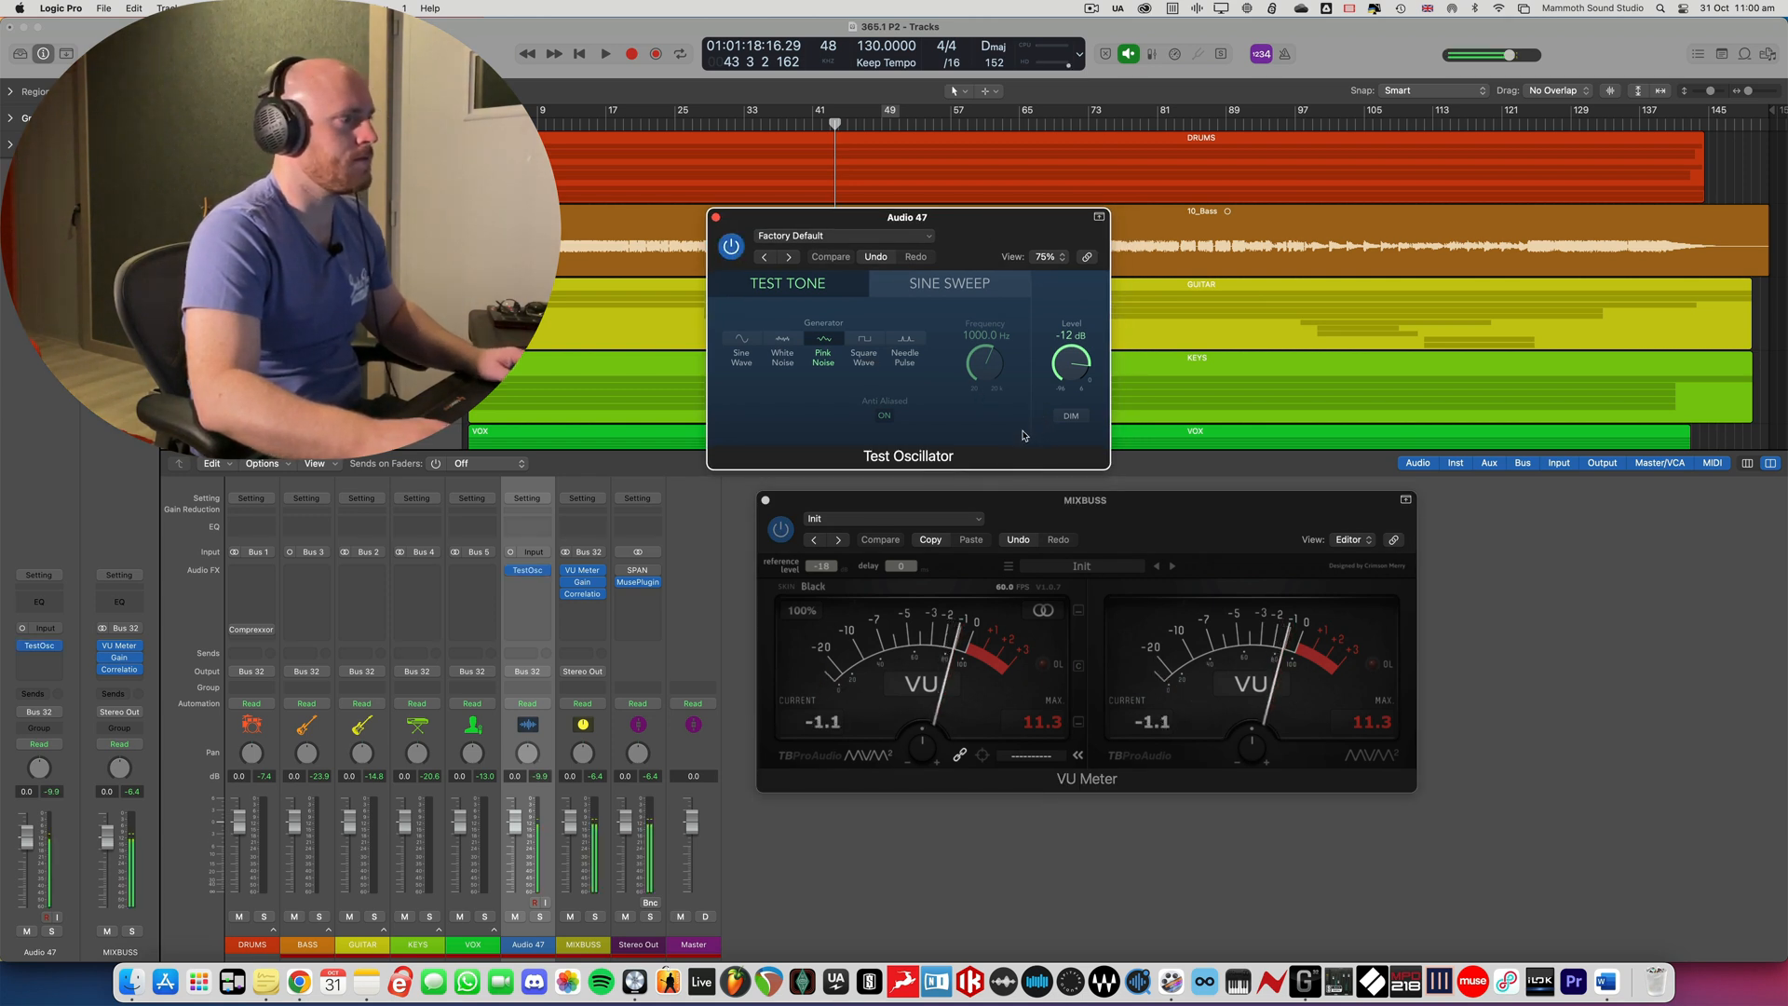
{"action": "key", "text": "space"}
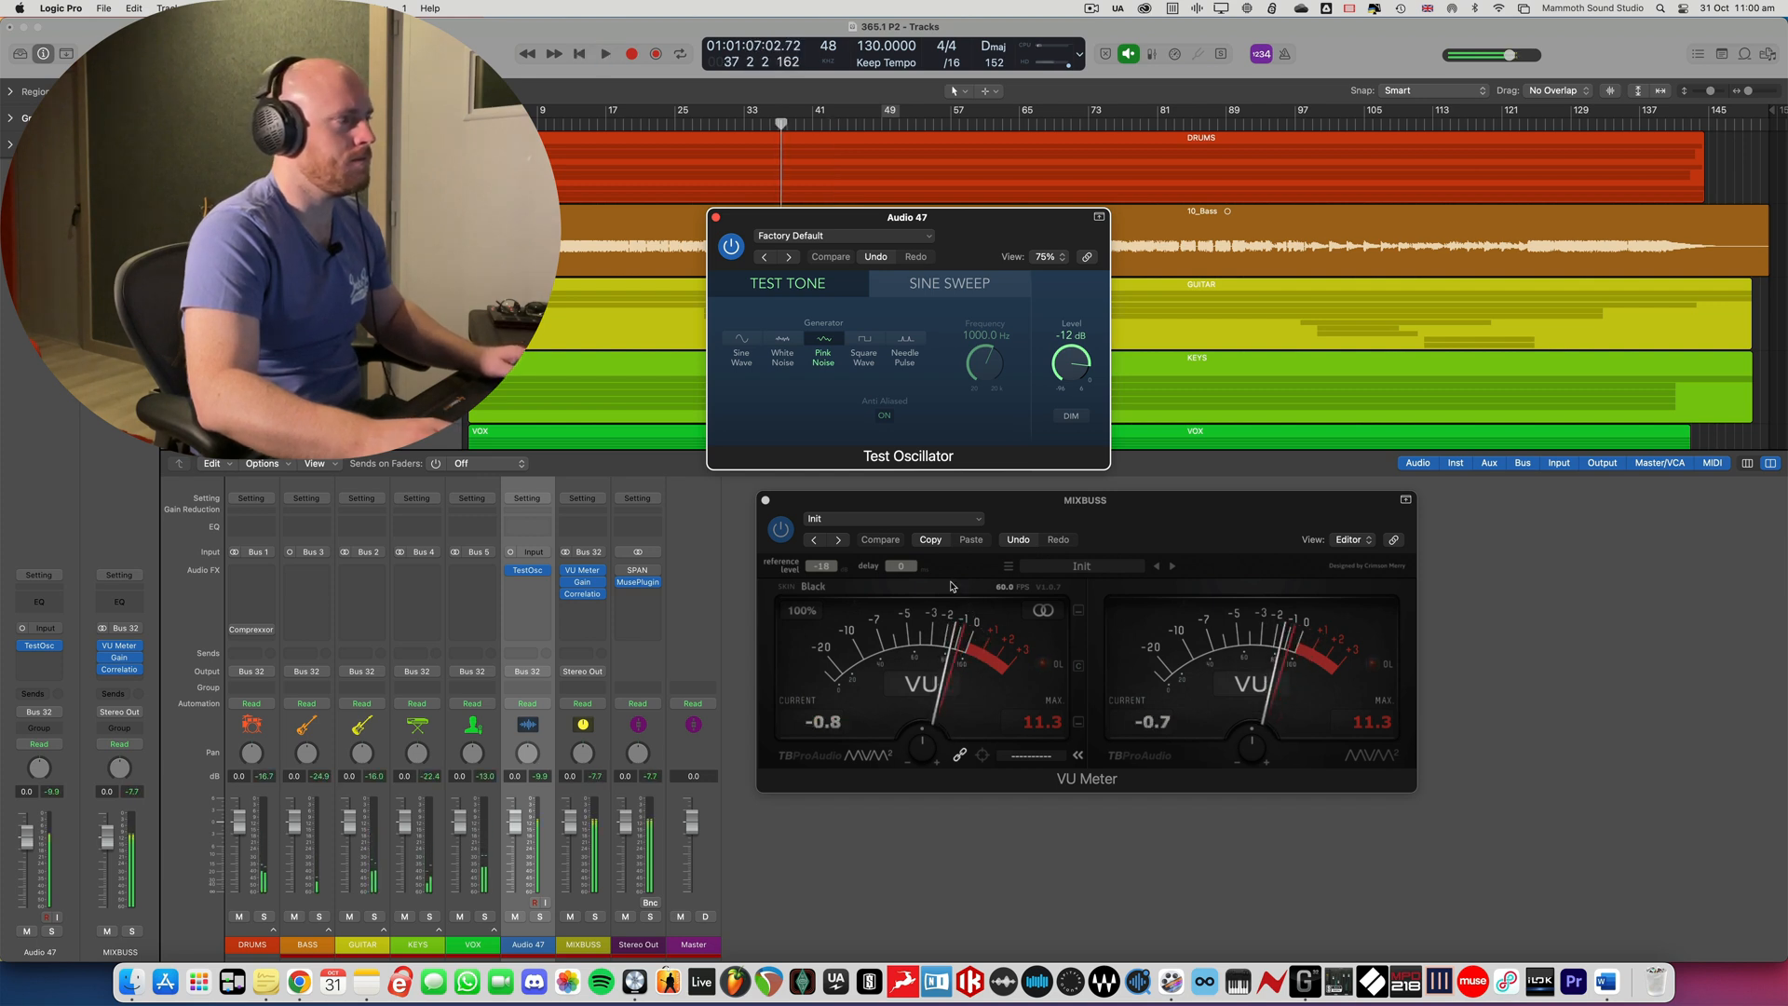
{"action": "left_click", "coordinate": [731, 246]}
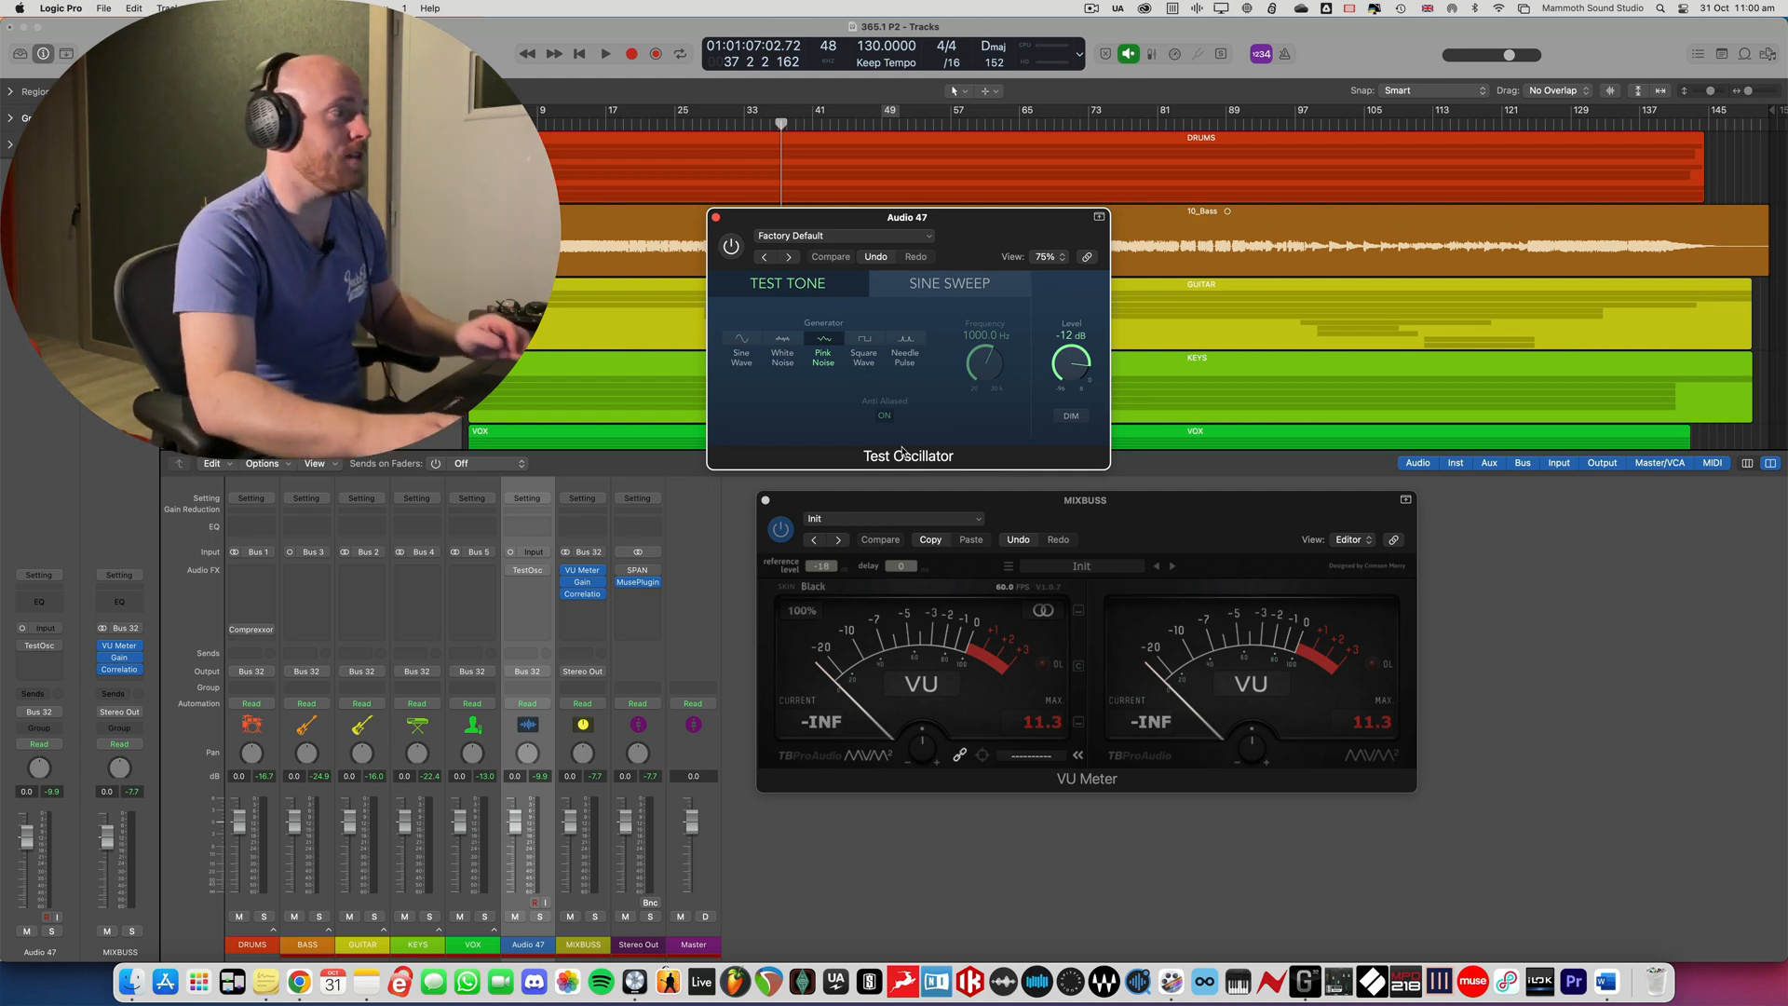
- Close the MIXBUSS VU Meter window and reposition the Test Oscillator window
{"action": "left_click_drag", "start_coordinate": [799, 503], "coordinate": [803, 529]}
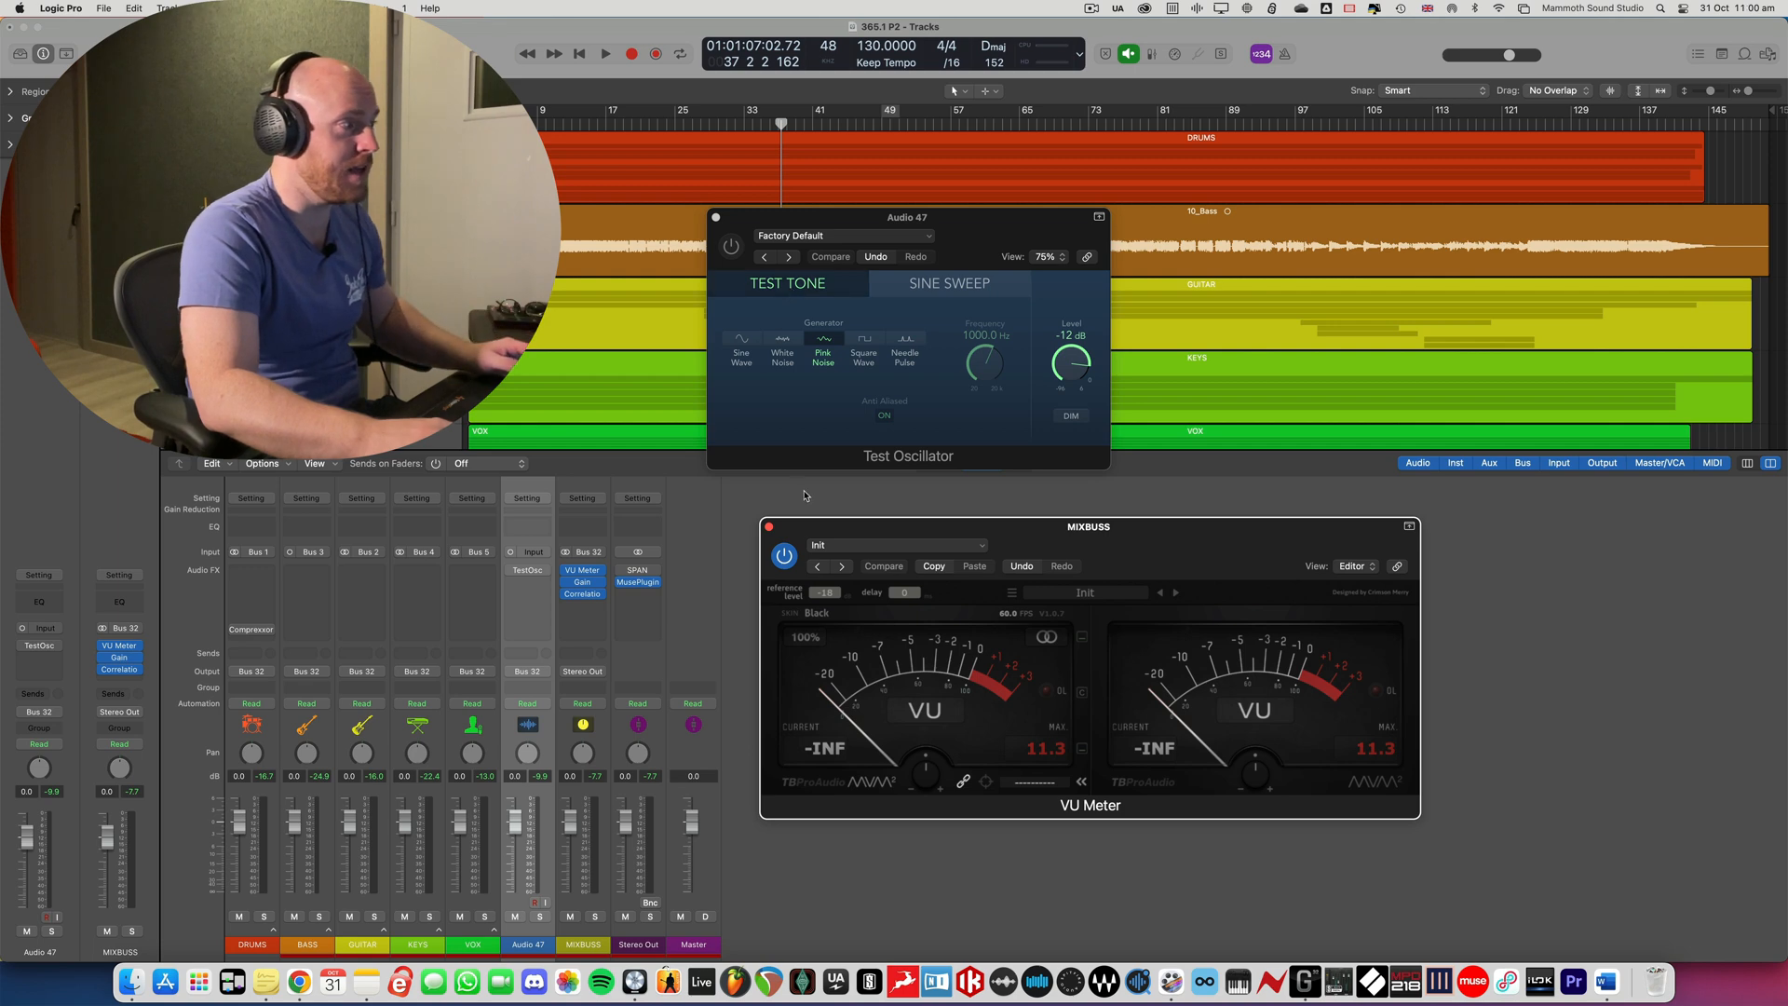
{"action": "left_click", "coordinate": [769, 527]}
{"action": "left_click_drag", "start_coordinate": [828, 216], "coordinate": [868, 225]}
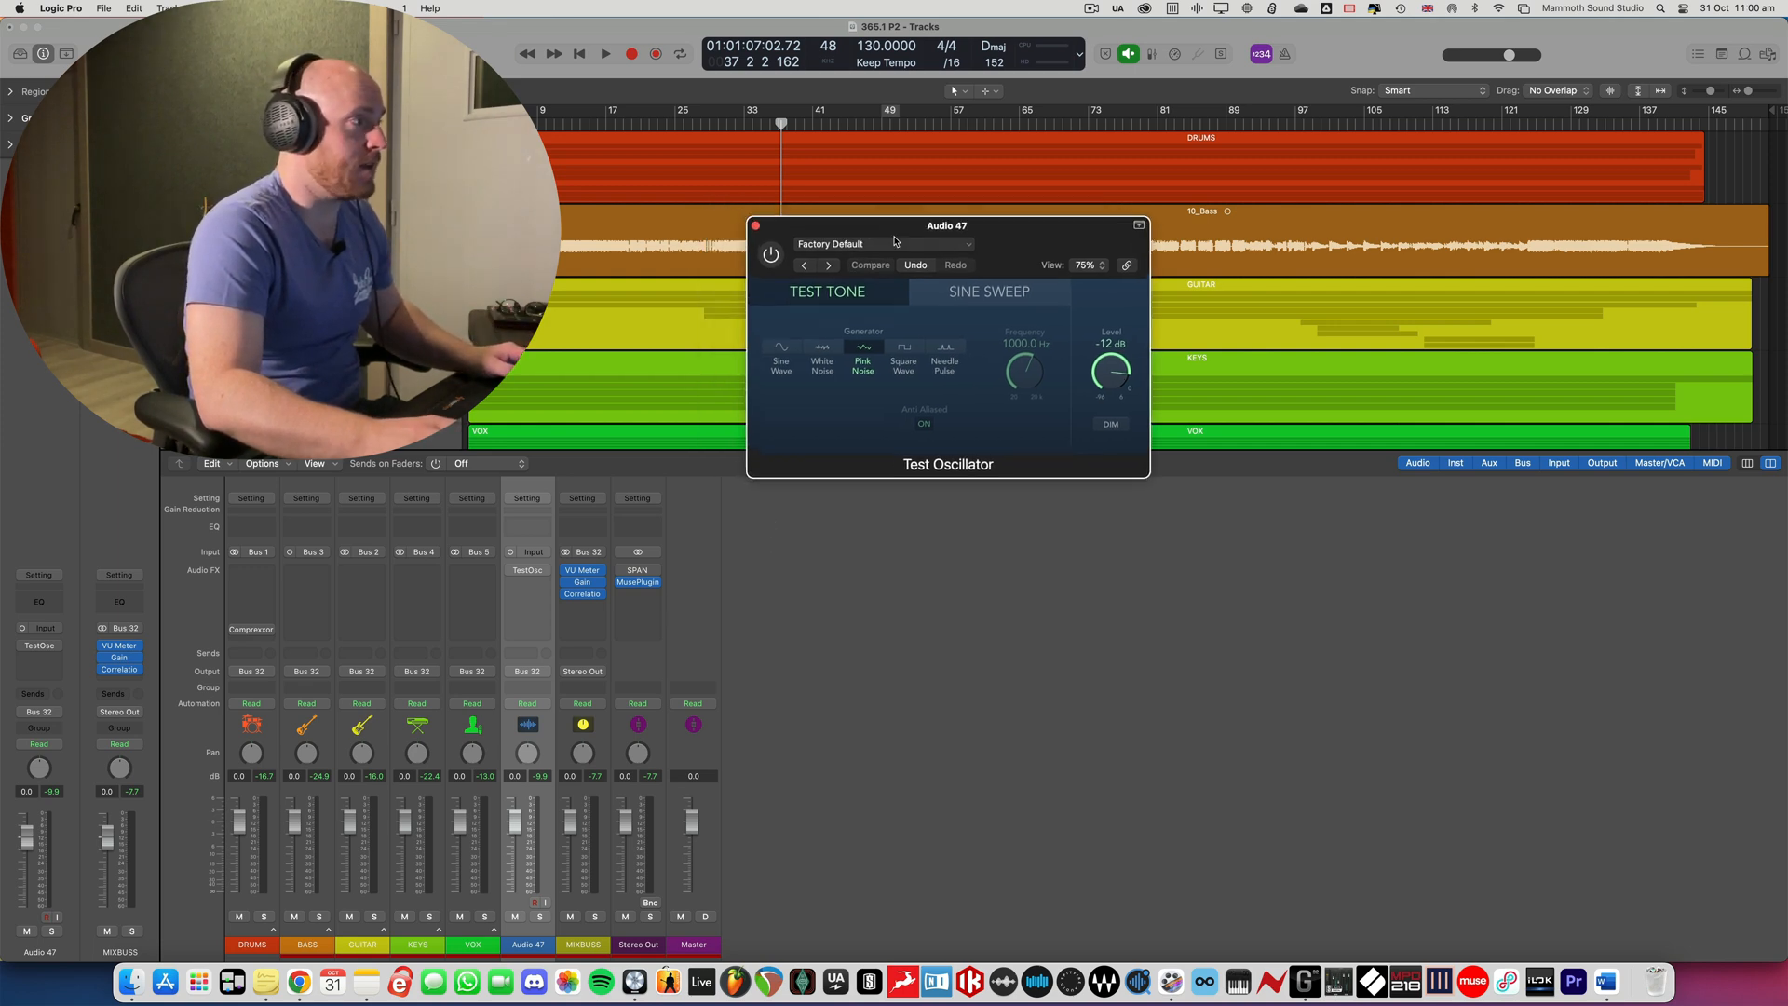
- Expand the GUITAR stack and solo the grouped Guitar 1 and Guitar 2 channels, moving the Test Oscillator window aside
{"action": "left_click", "coordinate": [384, 932]}
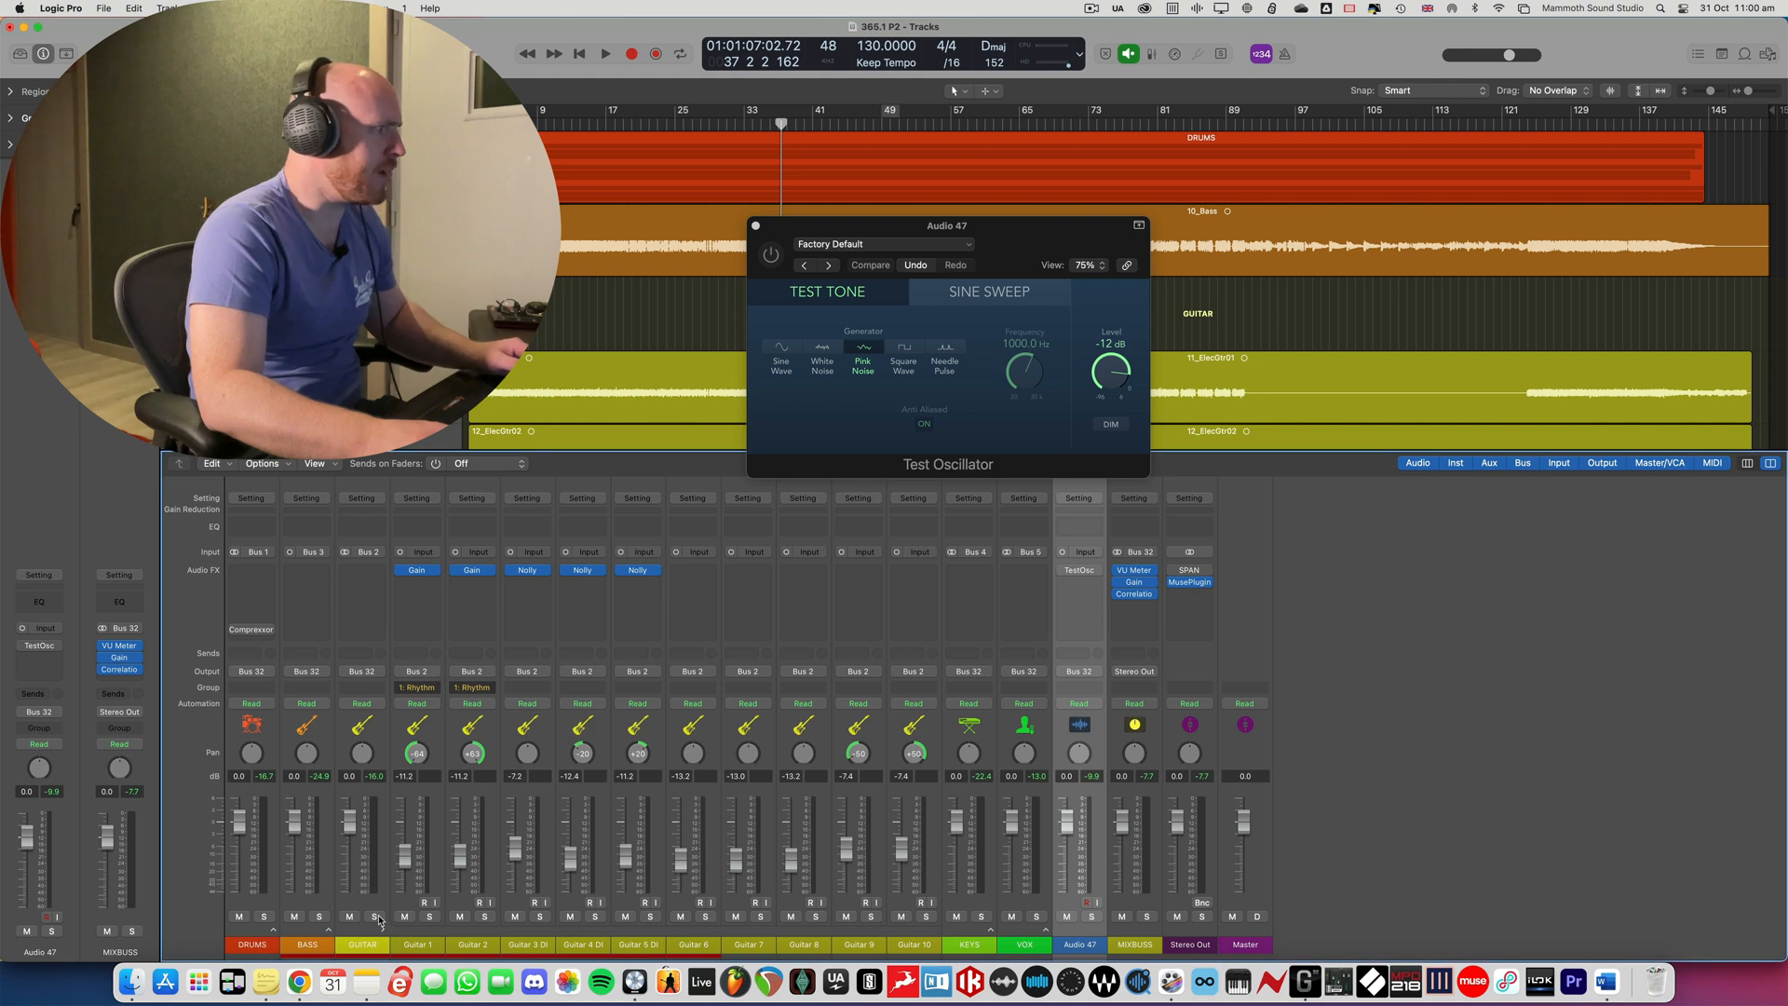
{"action": "left_click", "coordinate": [430, 916]}
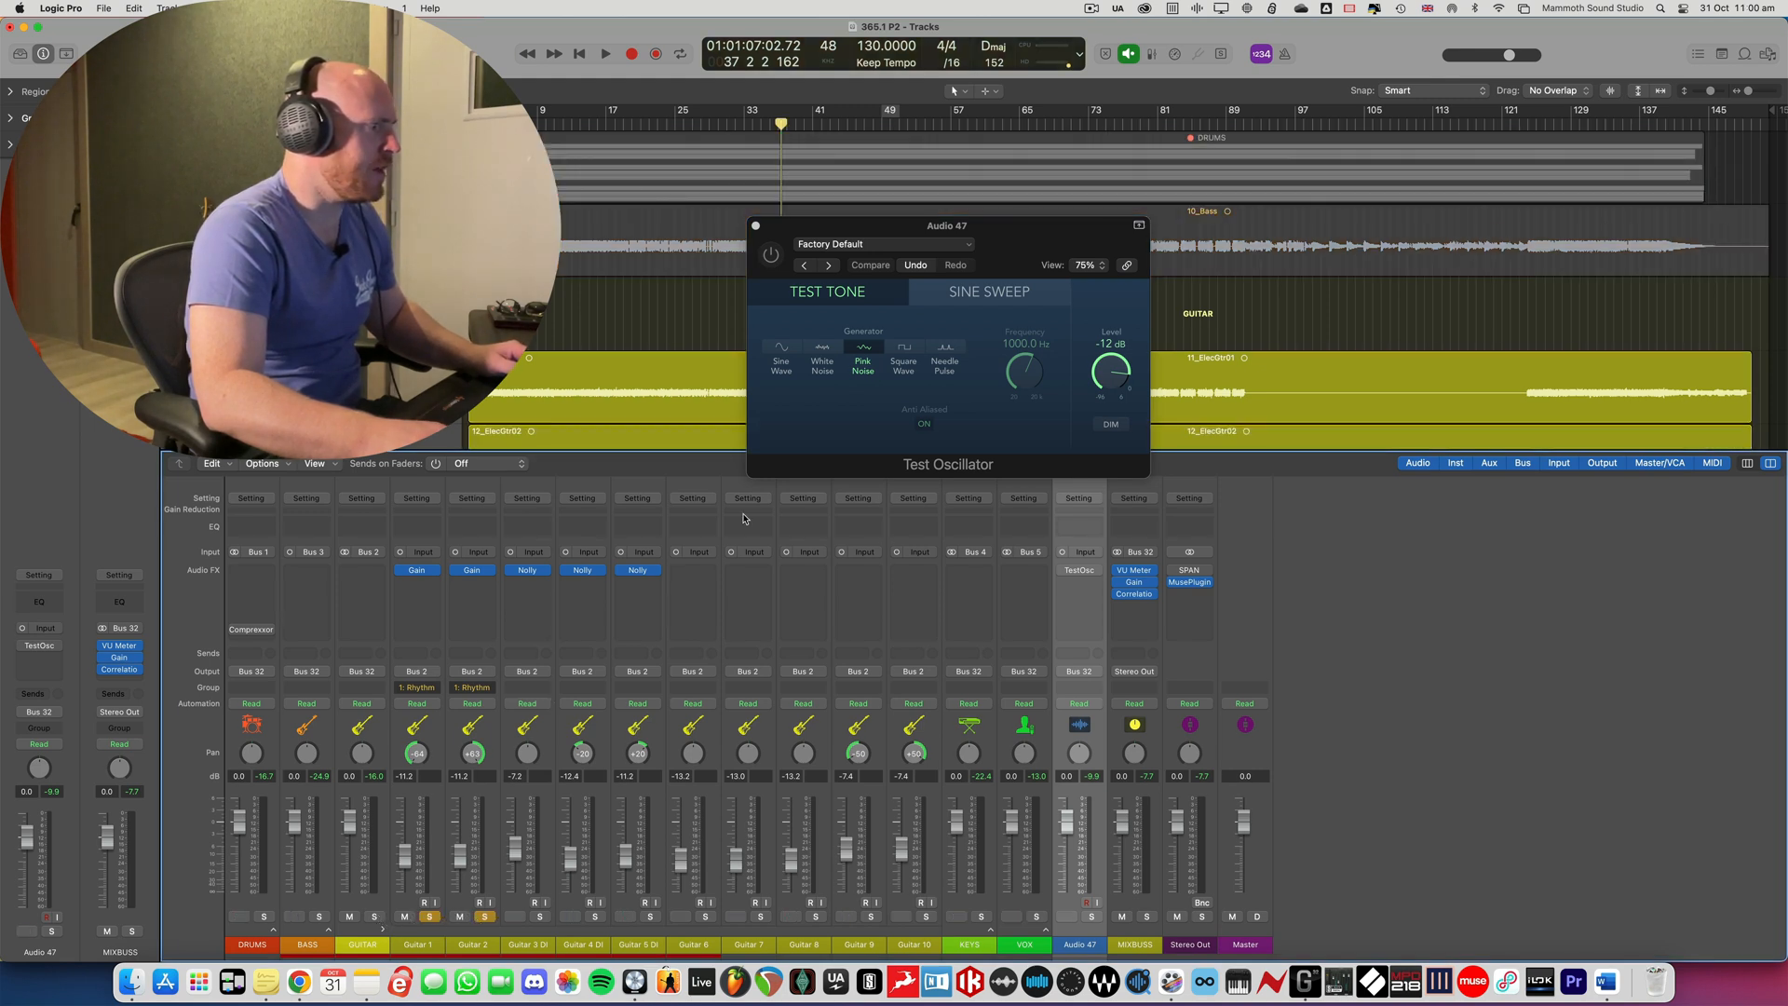
{"action": "left_click_drag", "start_coordinate": [778, 239], "coordinate": [937, 255]}
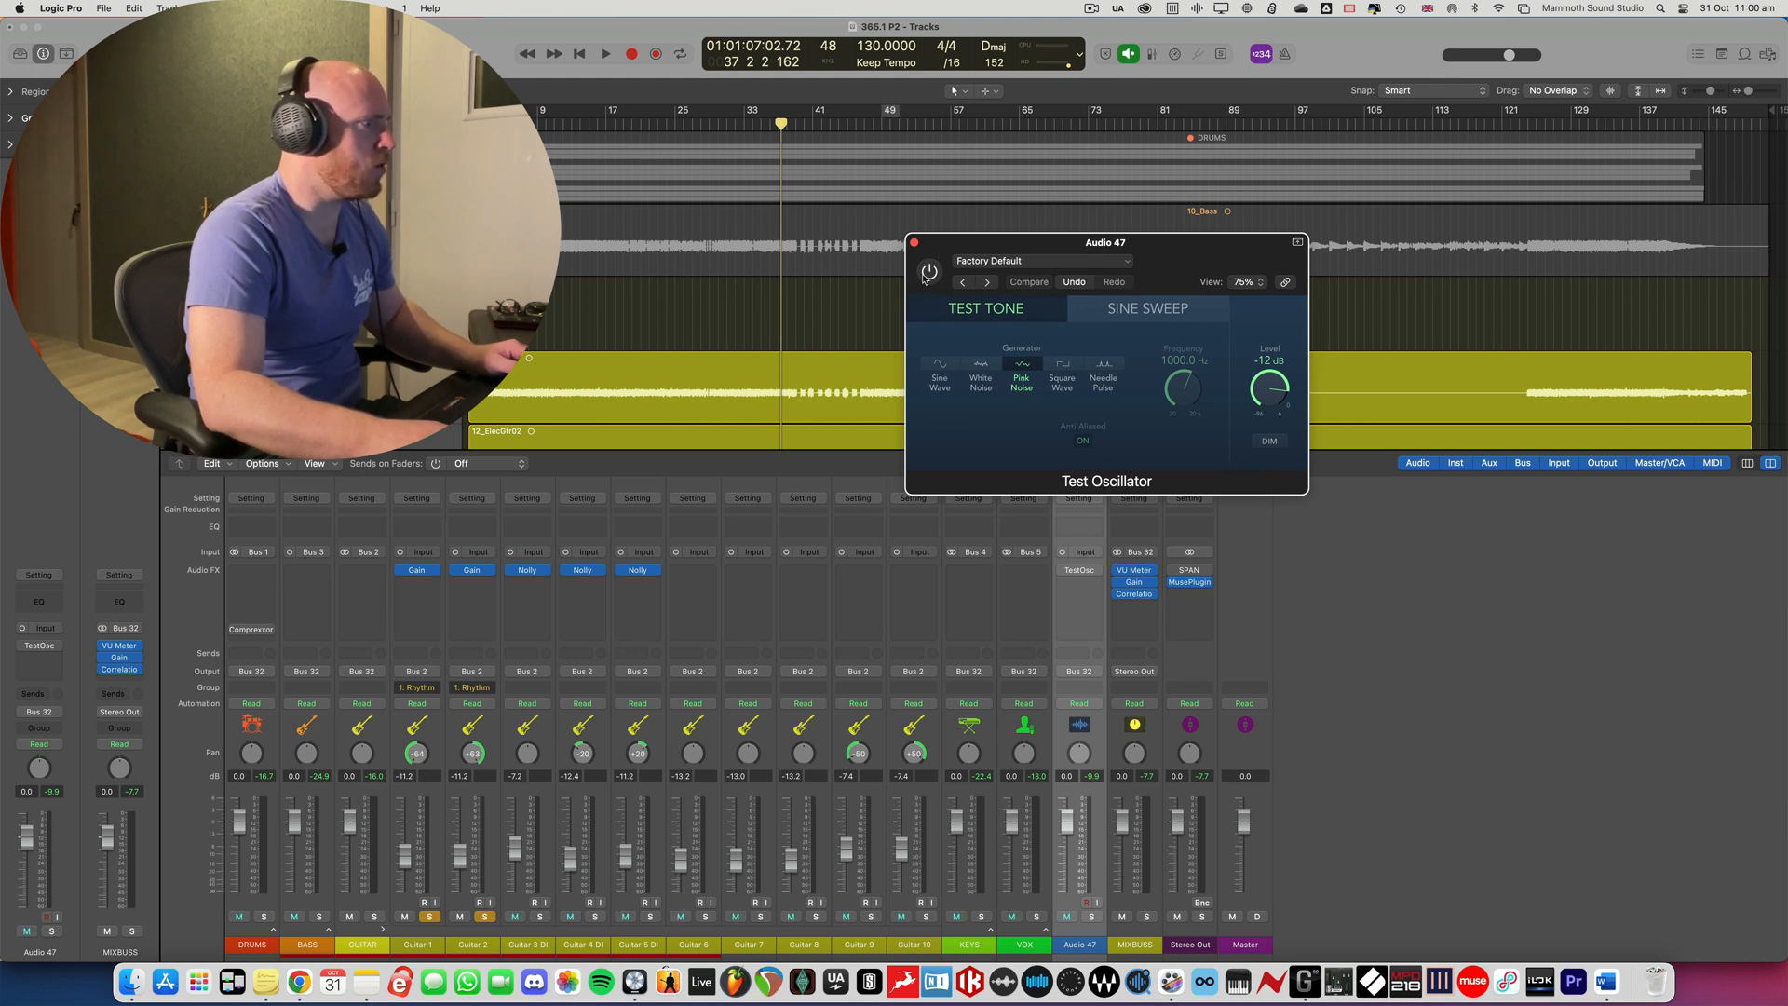
- Enable the Test Oscillator and compare the rhythm guitars with the pink noise in playback, temporarily soloing the Audio 47 track
{"action": "left_click", "coordinate": [928, 273]}
{"action": "key", "text": "space"}
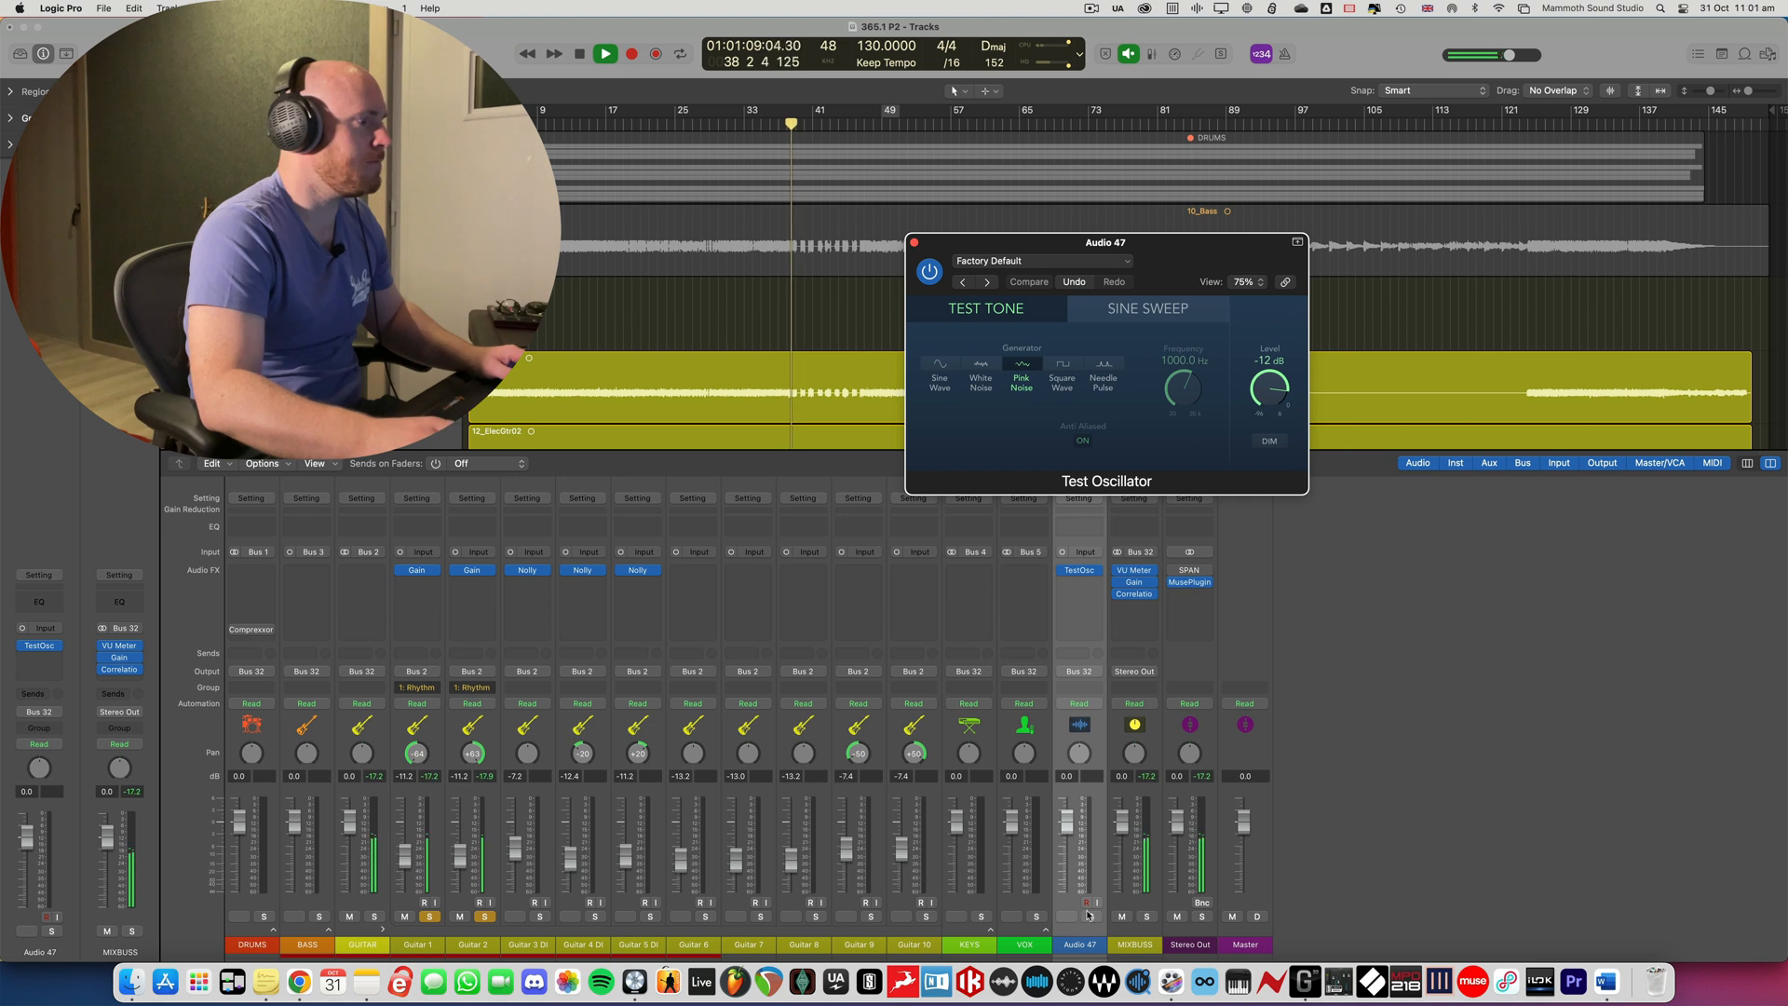
{"action": "left_click", "coordinate": [1090, 916]}
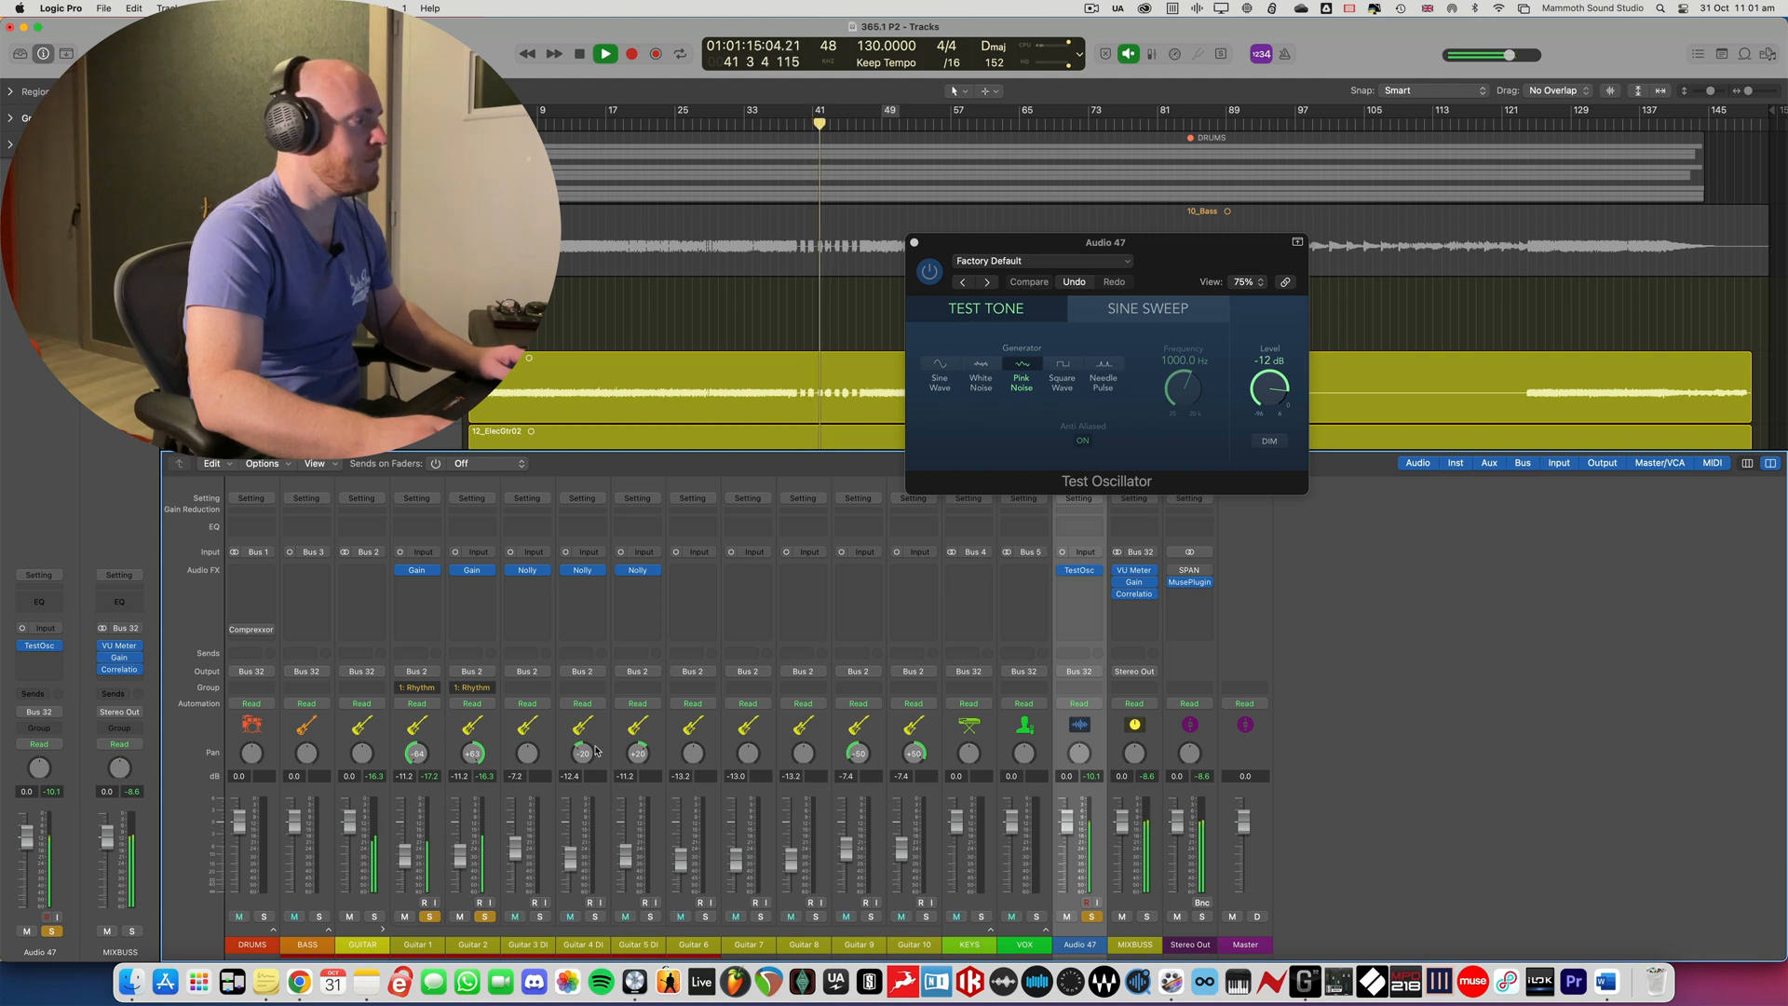
{"action": "key", "text": "space"}
{"action": "left_click", "coordinate": [1093, 917]}
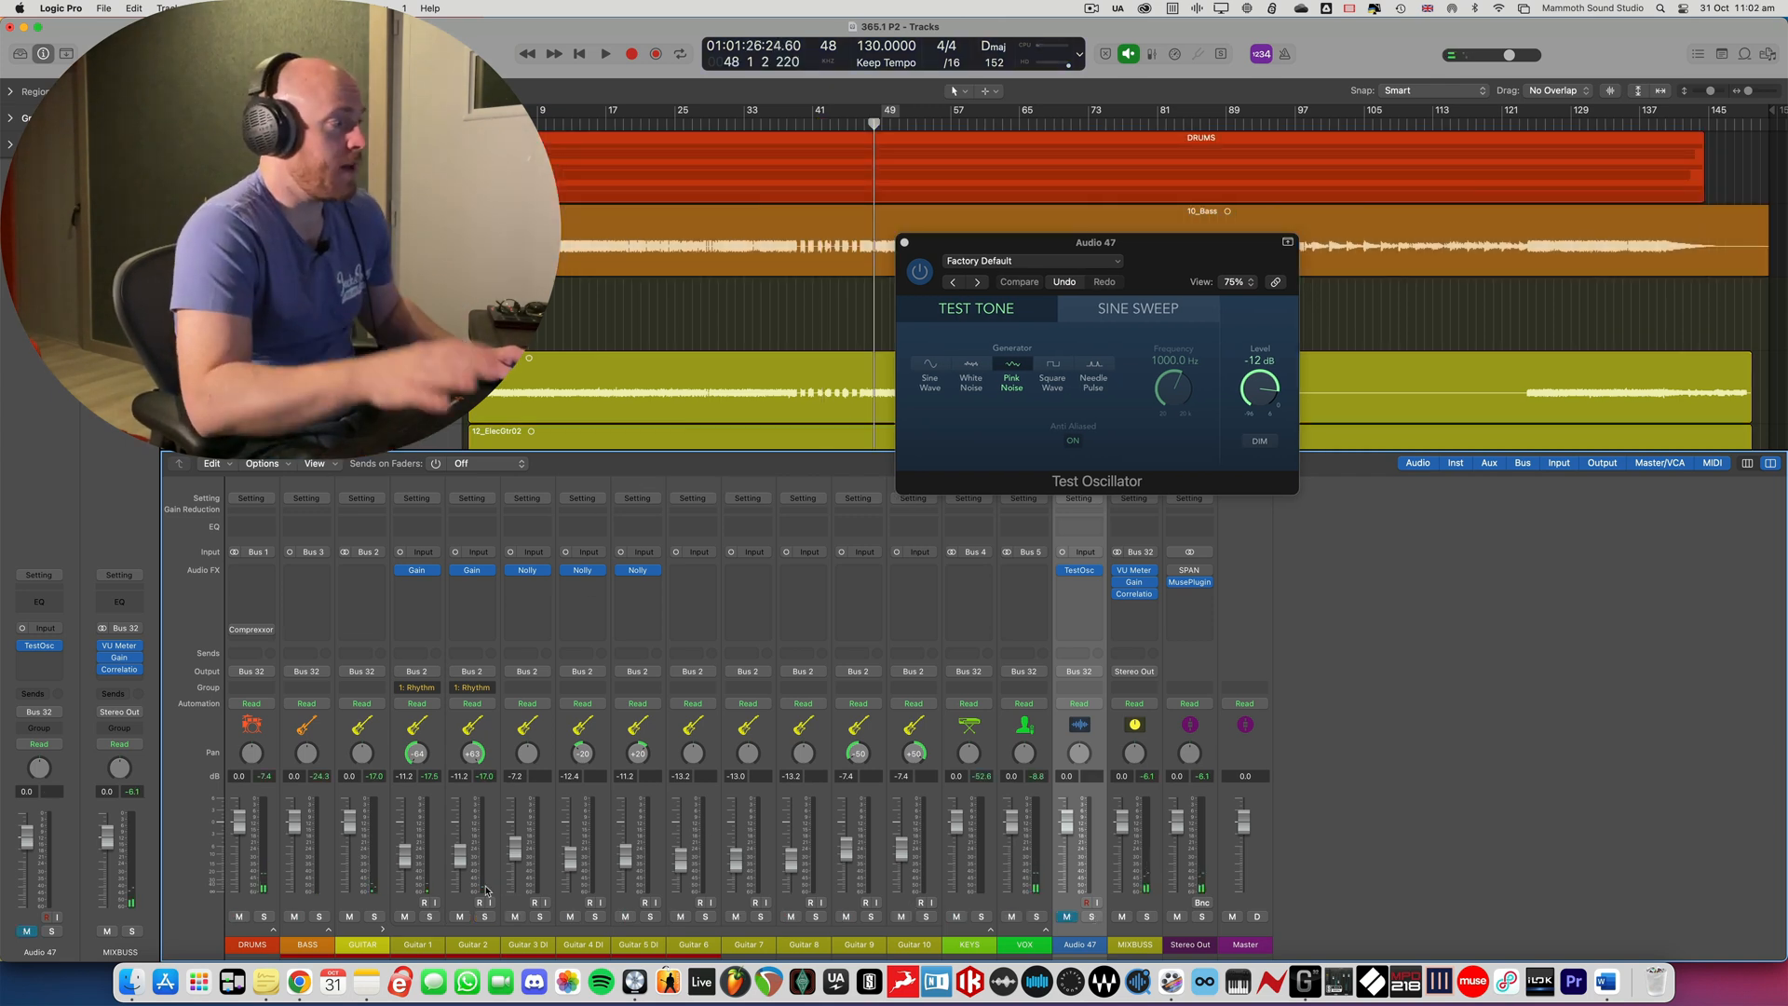
- Expand the VOX stack and solo the Lead Vocal channel, keeping the Audio 47 oscillator channel in view
{"action": "left_click", "coordinate": [1045, 931]}
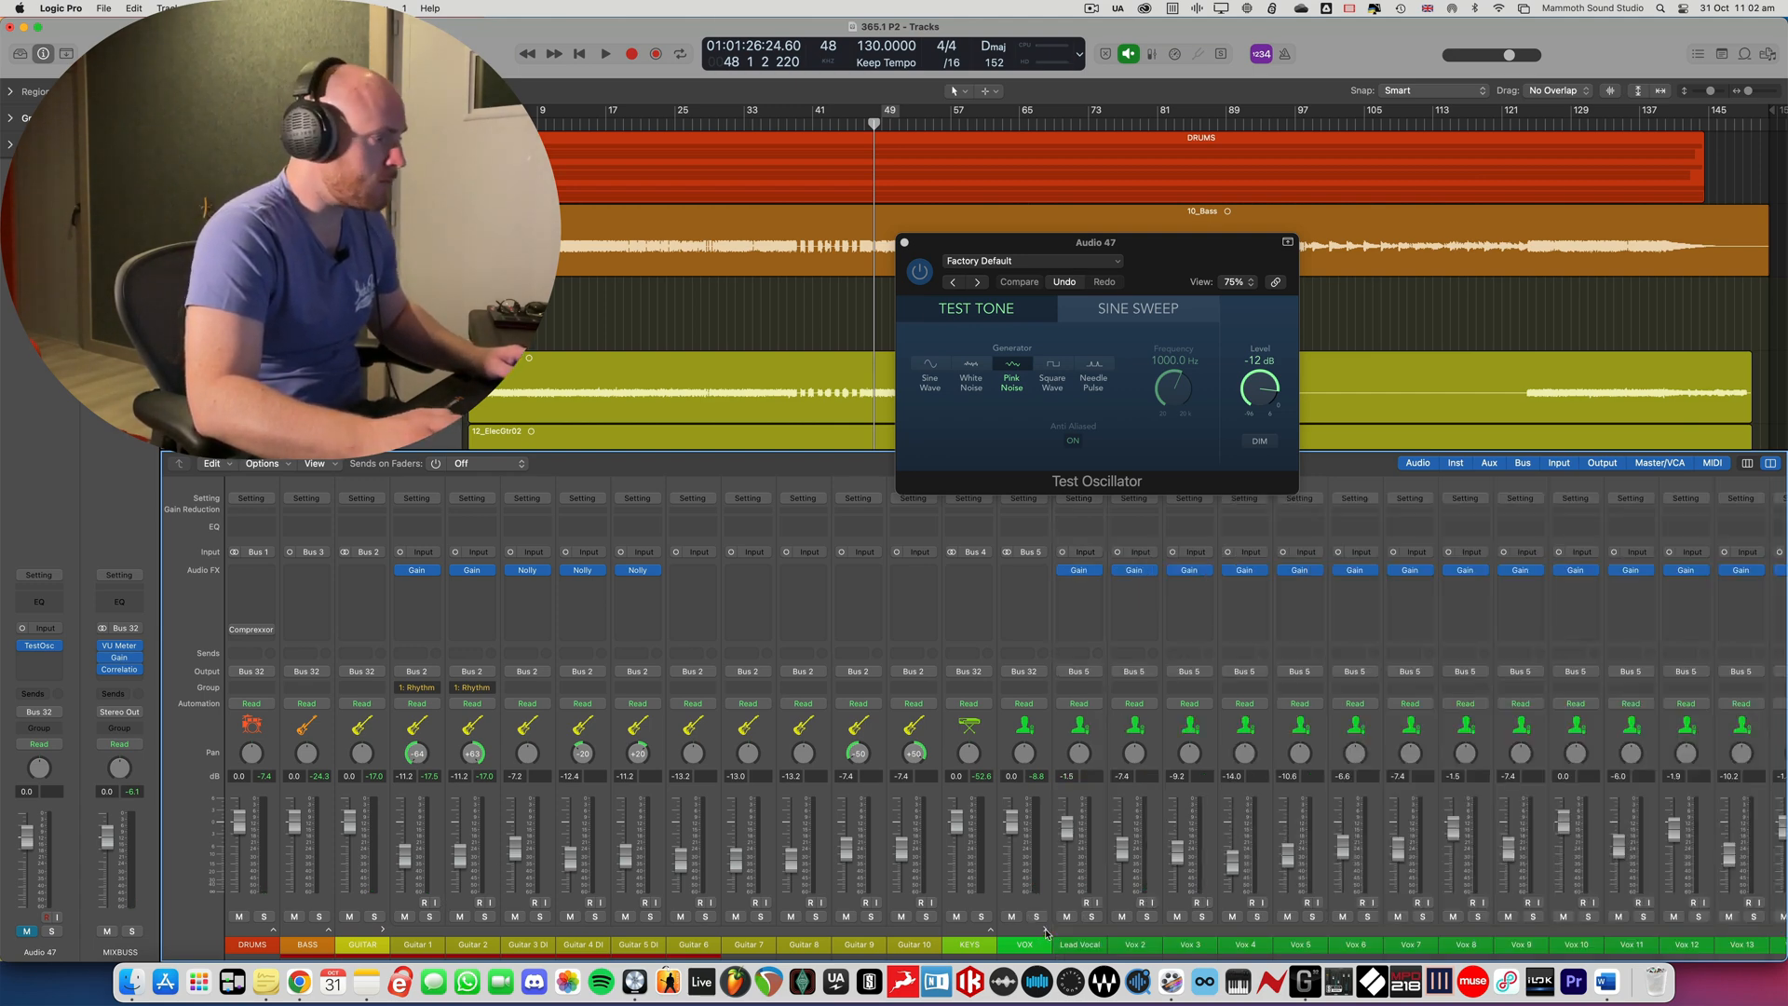
{"action": "left_click", "coordinate": [1094, 916]}
{"action": "scroll", "coordinate": [1180, 915], "scroll_direction": "right", "scroll_amount": 10}
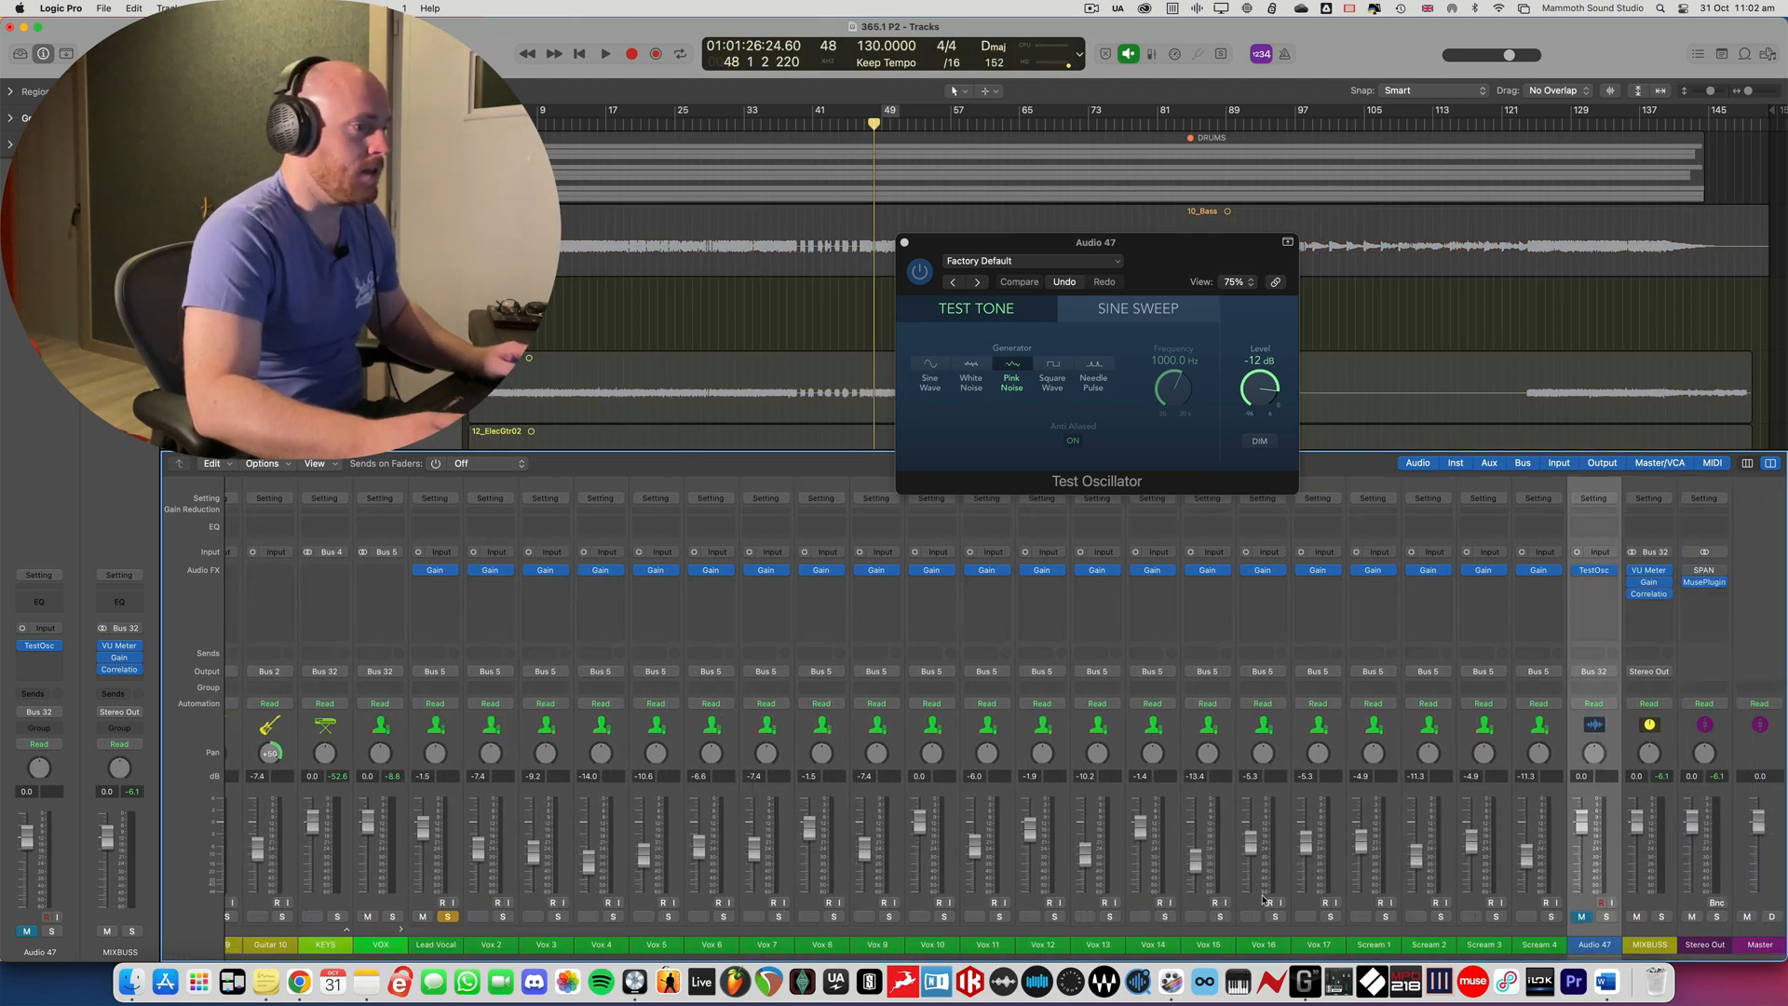
- Play the Lead Vocal against the pink noise with Audio 47 temporarily soloed to judge how audible the vocal is
{"action": "key", "text": "space"}
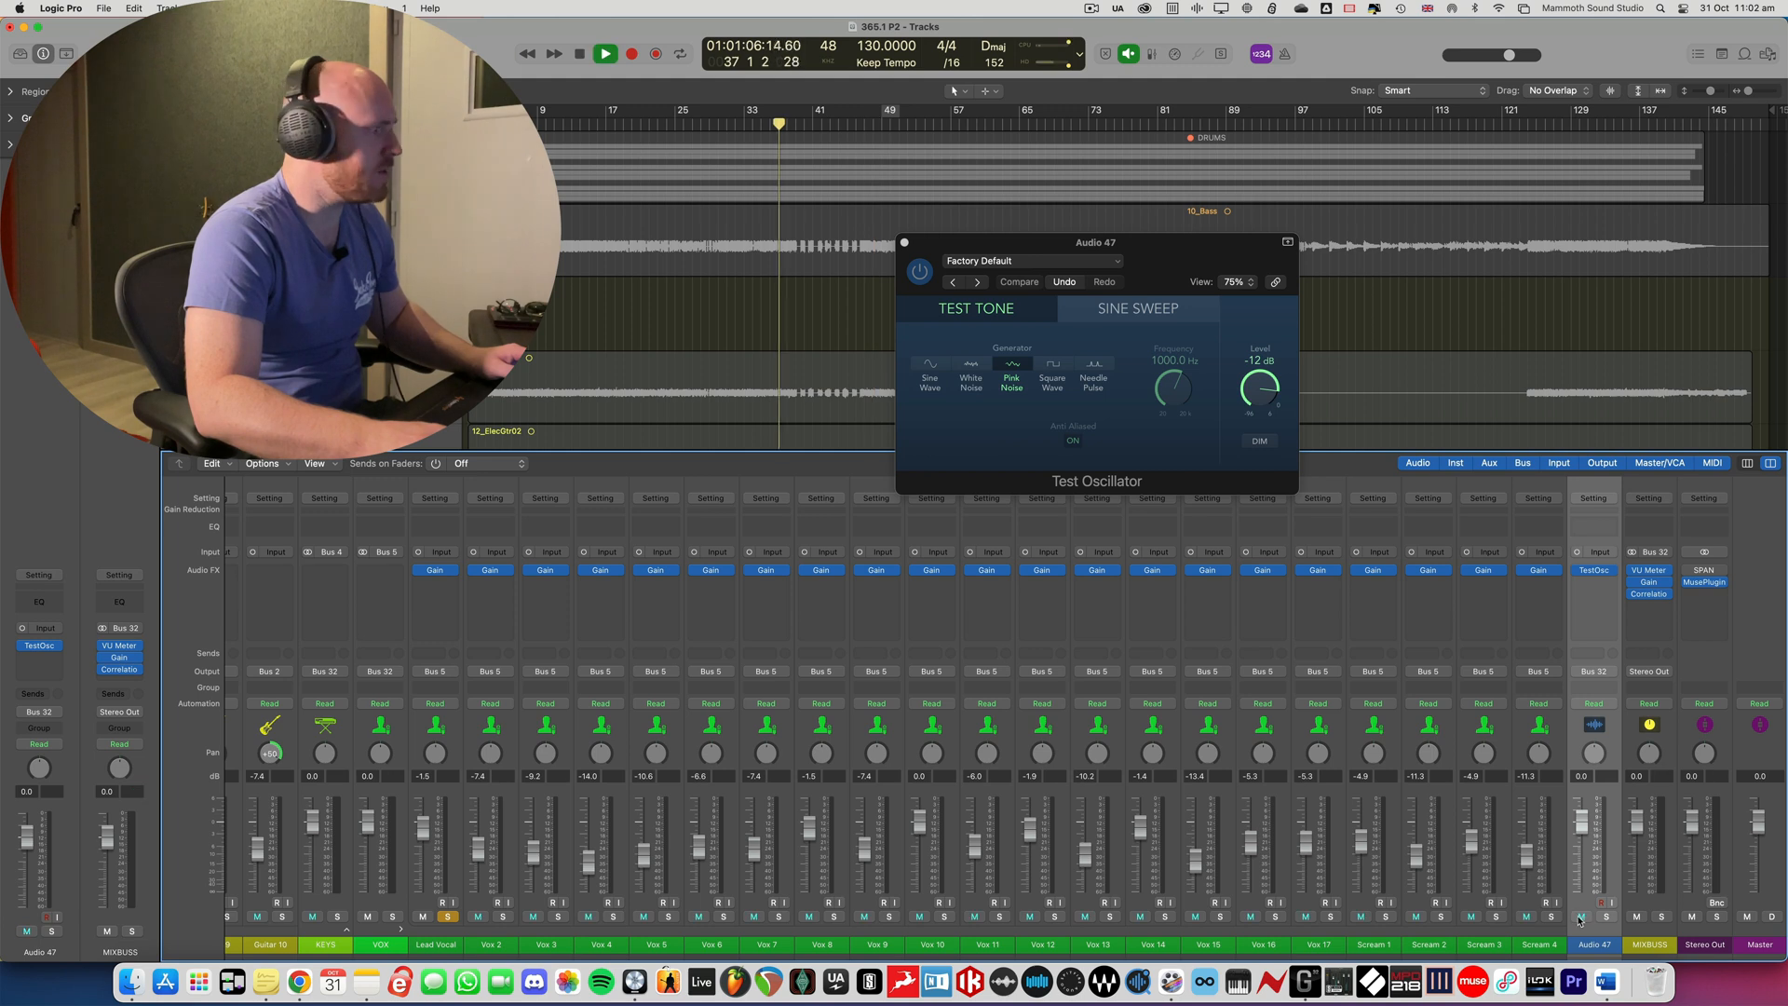
{"action": "left_click", "coordinate": [1606, 918]}
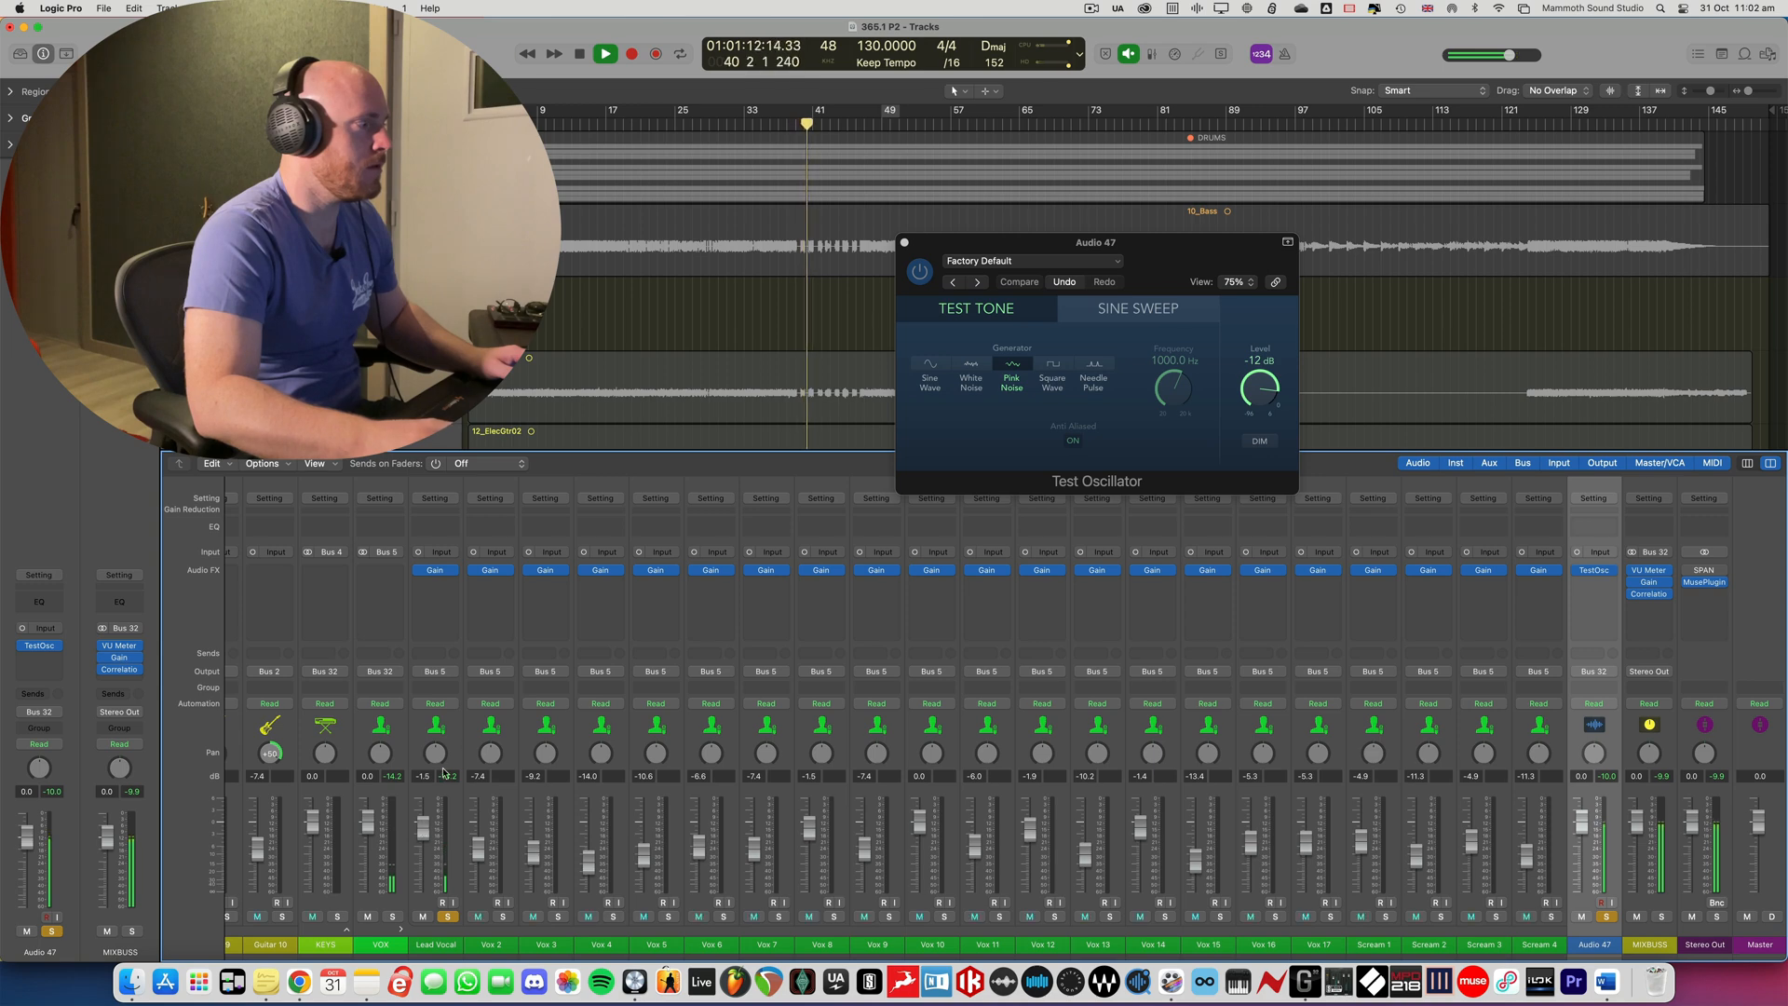
{"action": "key", "text": "space"}
{"action": "scroll", "coordinate": [589, 391], "scroll_direction": "down", "scroll_amount": 5}
{"action": "scroll", "coordinate": [606, 400], "scroll_direction": "down", "scroll_amount": 8}
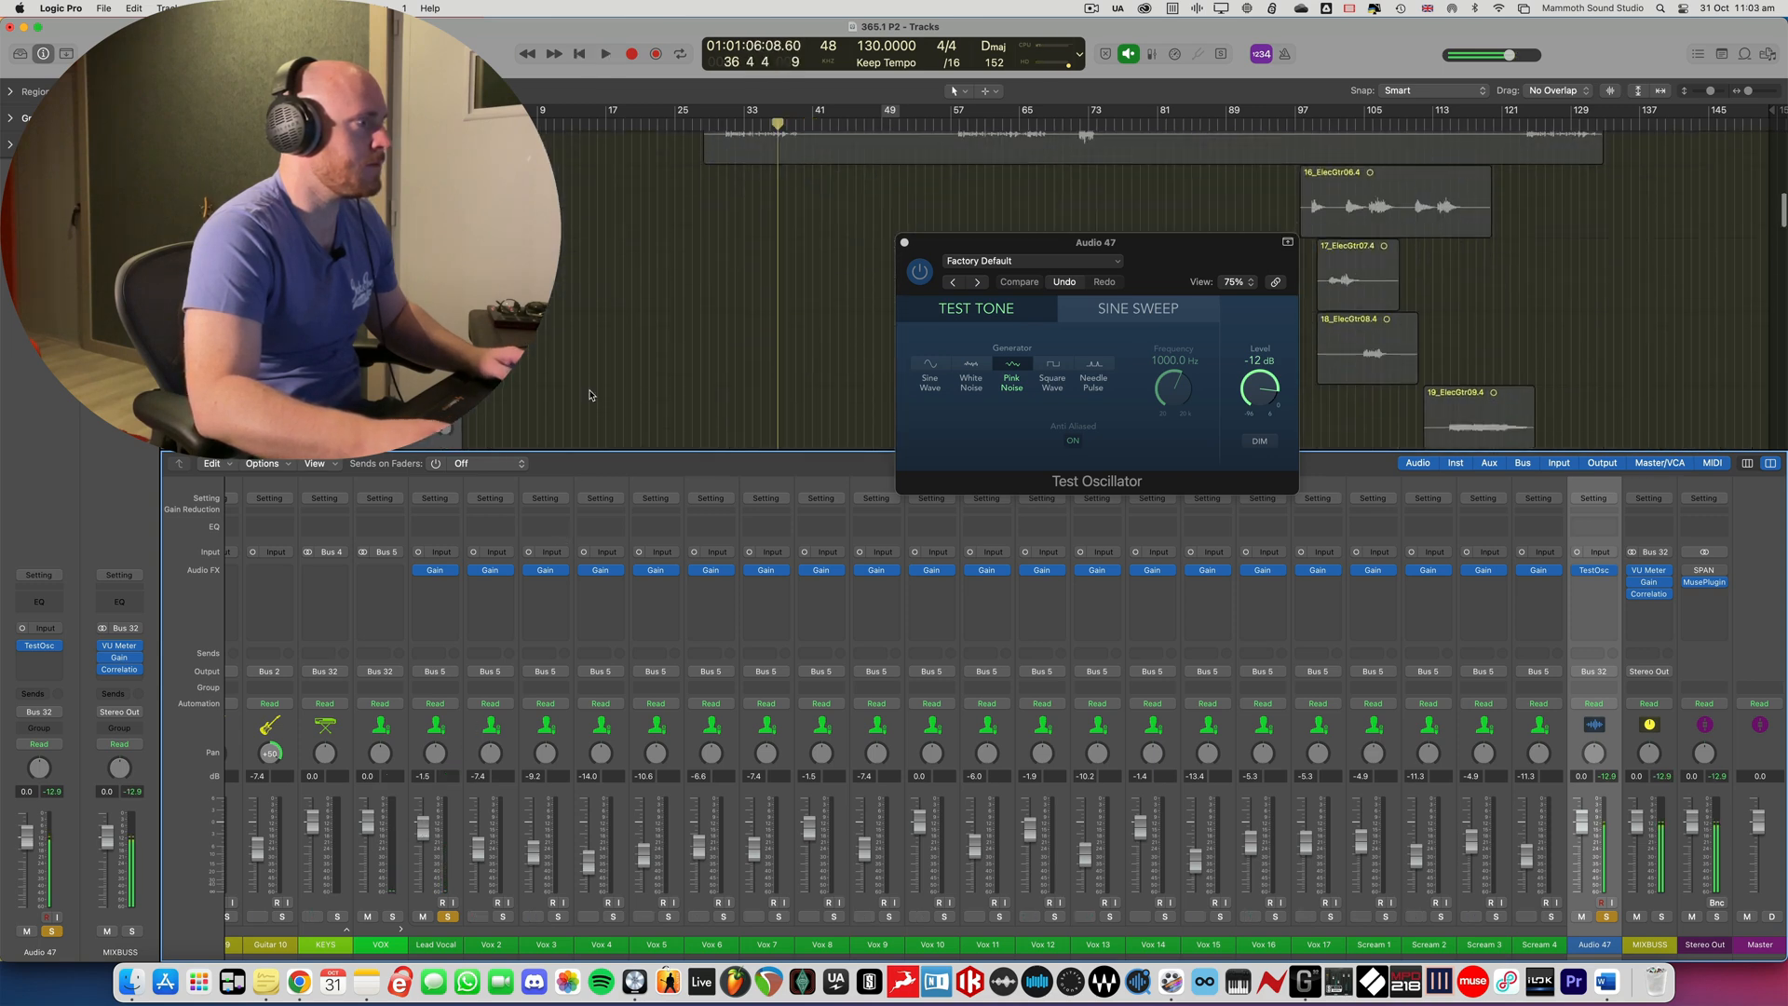
{"action": "key", "text": "space"}
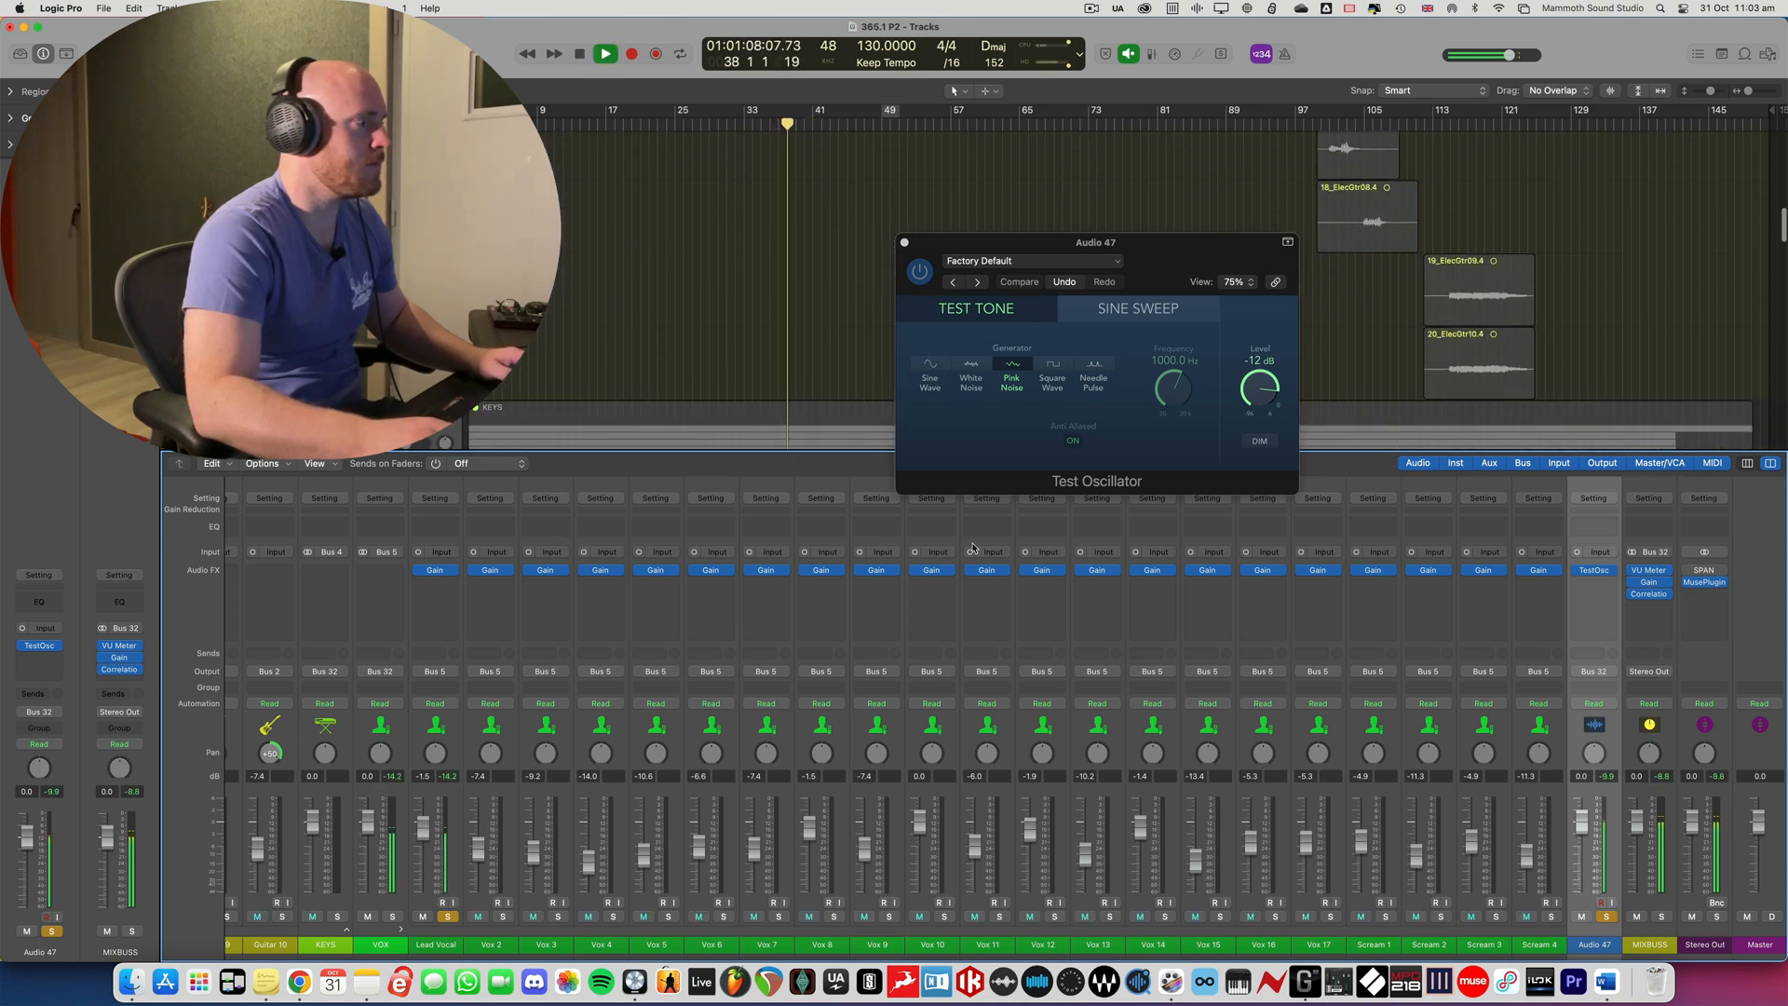
{"action": "key", "text": "space"}
{"action": "left_click", "coordinate": [1607, 918]}
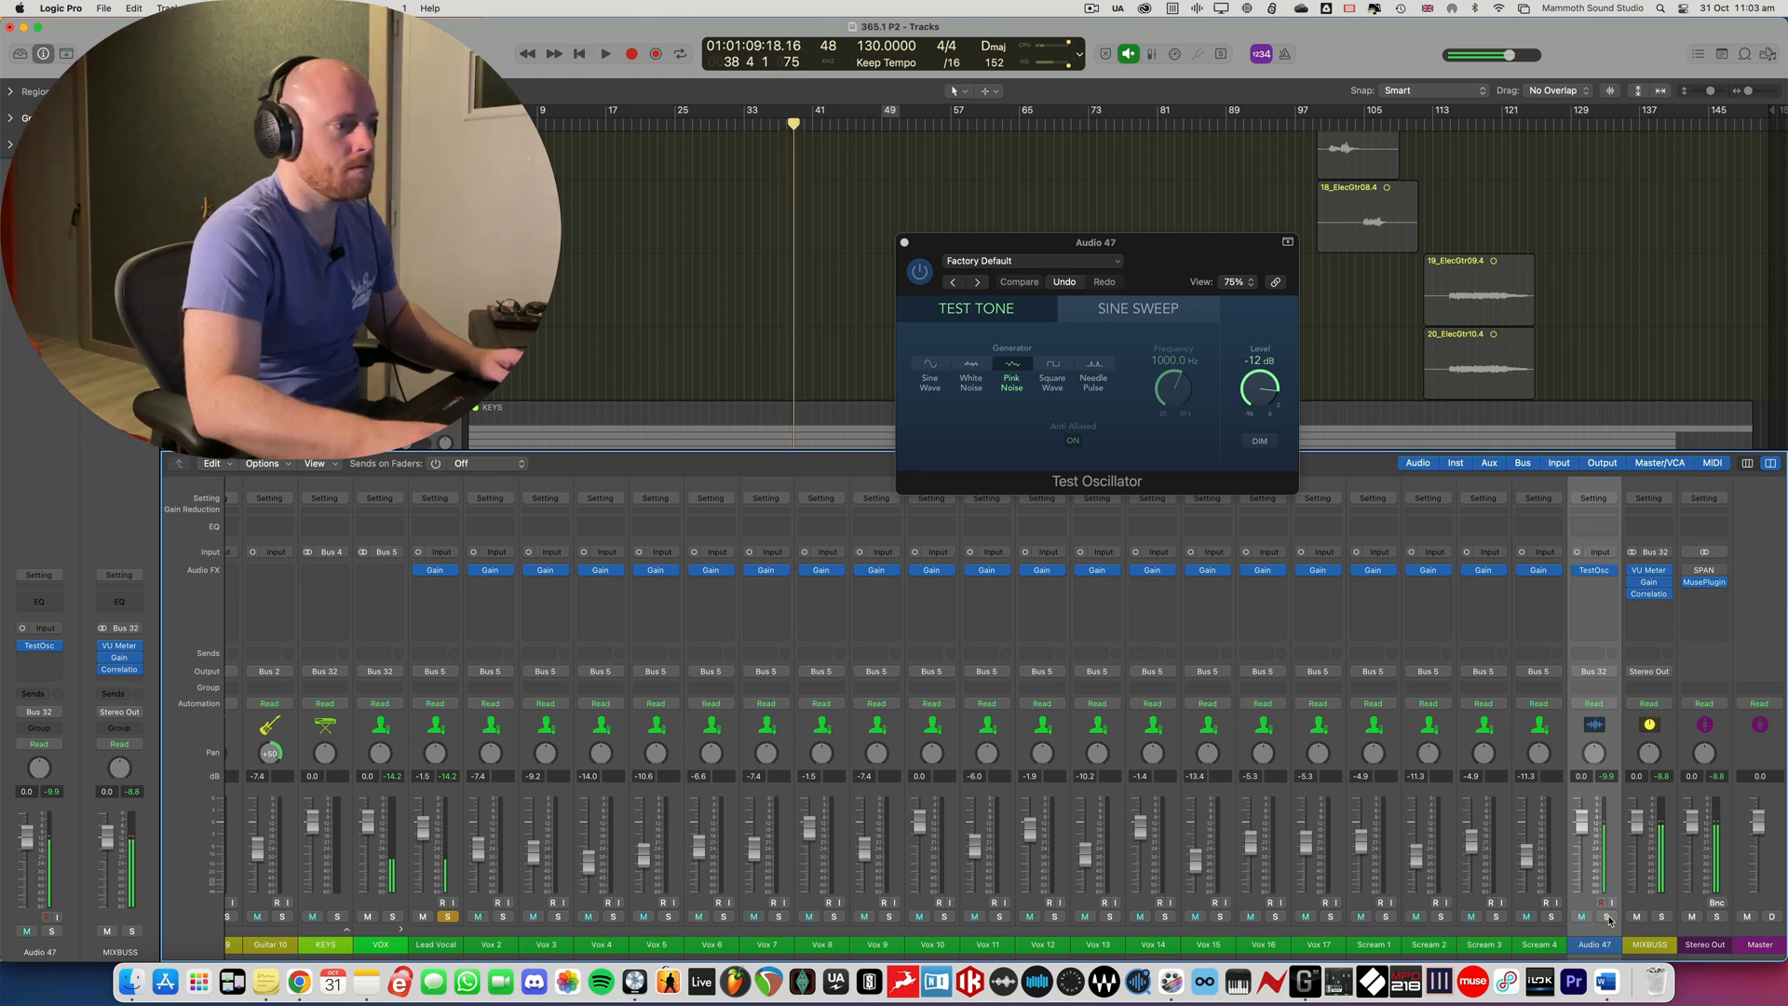